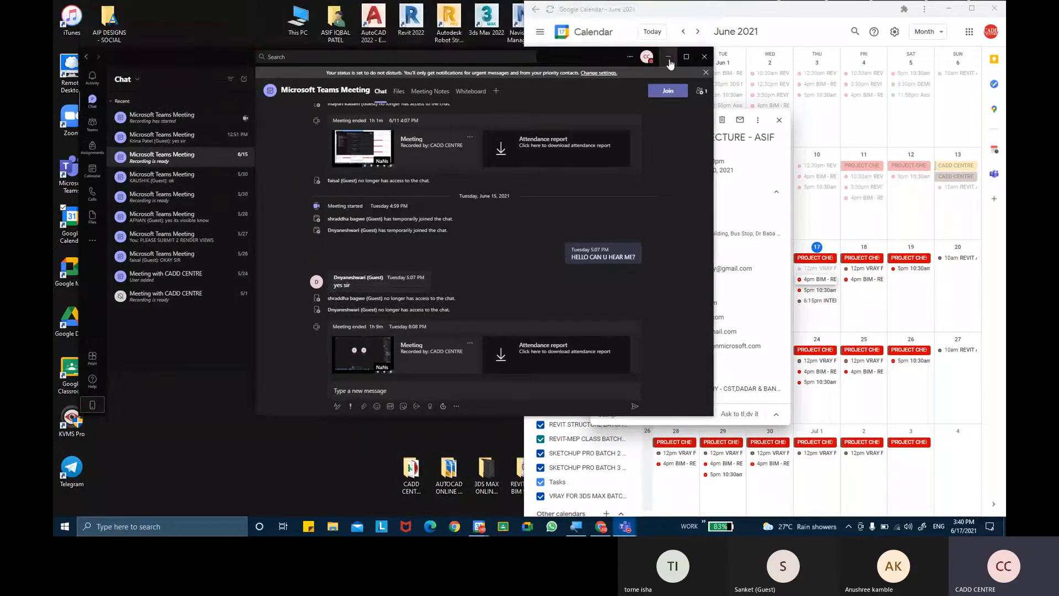
- Minimize the Teams and Google Calendar windows and refresh the desktop
left_click(668, 59)
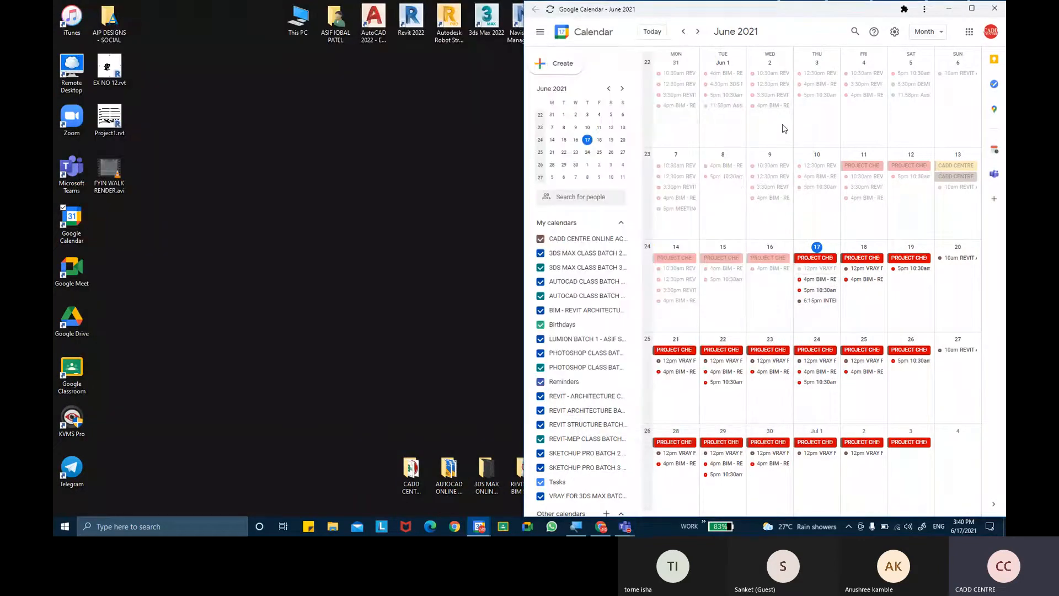
left_click(948, 9)
right_click(512, 127)
left_click(530, 156)
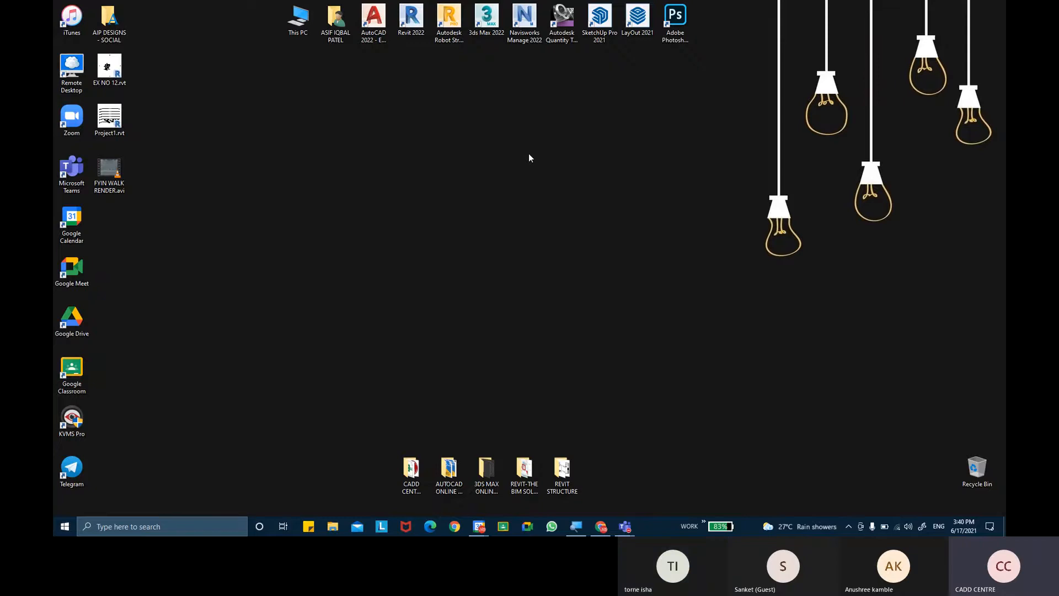
- Launch Revit 2022 and open the recent model Project1
double_click(411, 18)
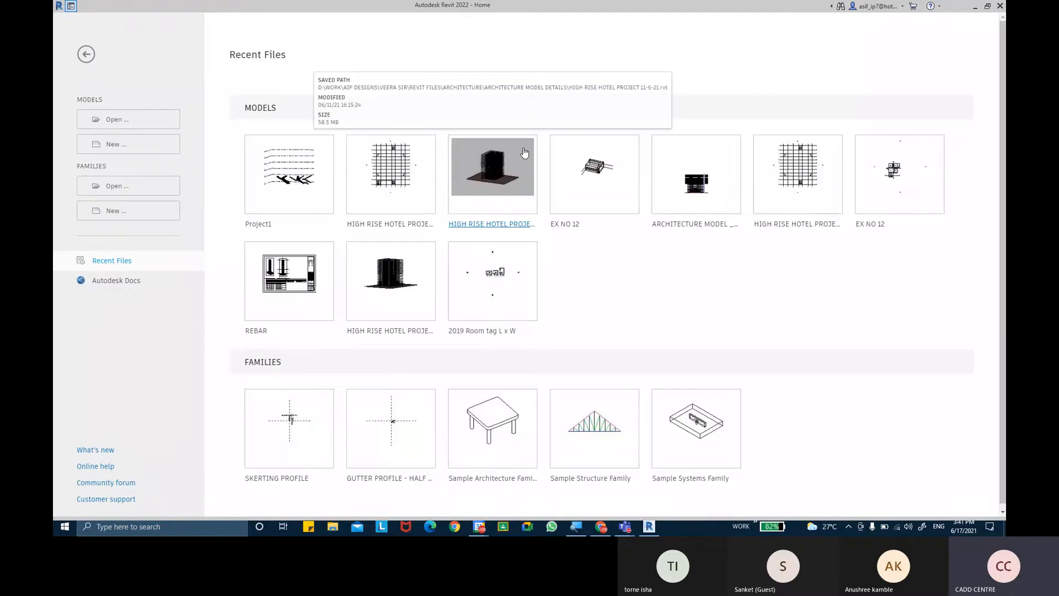
left_click(272, 225)
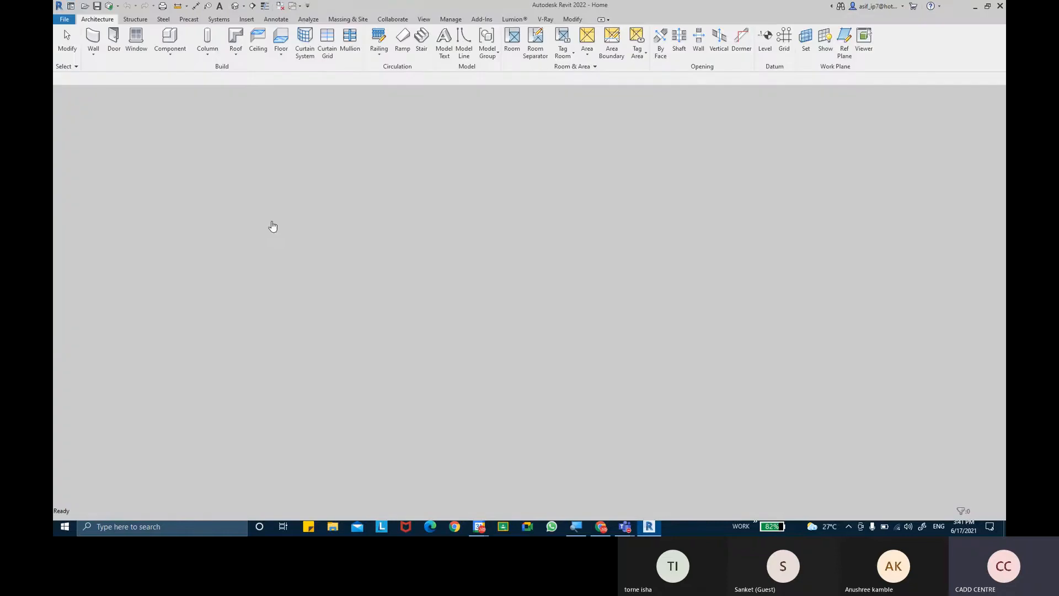
left_click(908, 527)
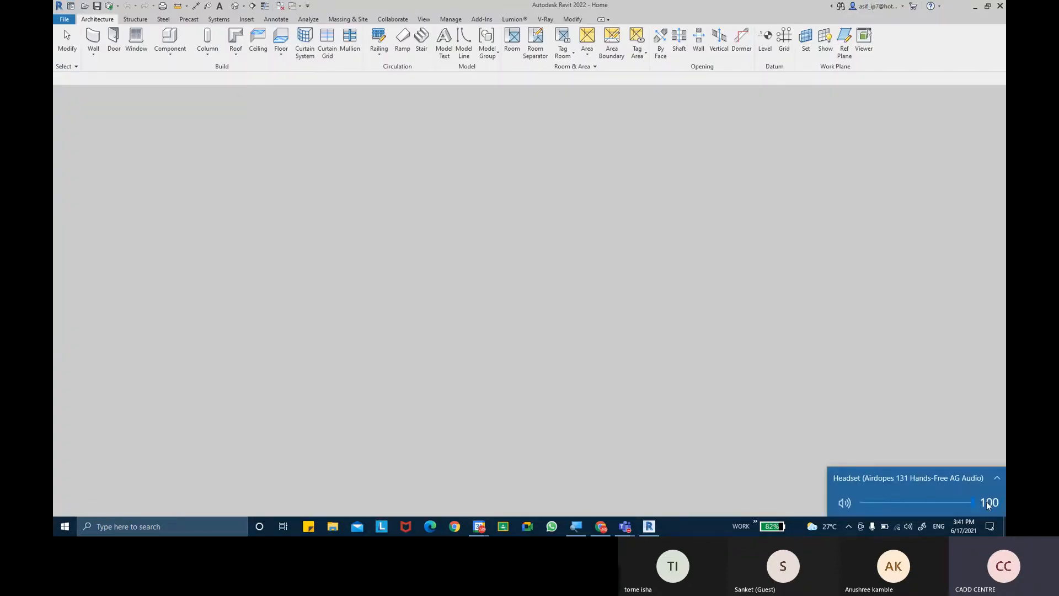
left_click(686, 534)
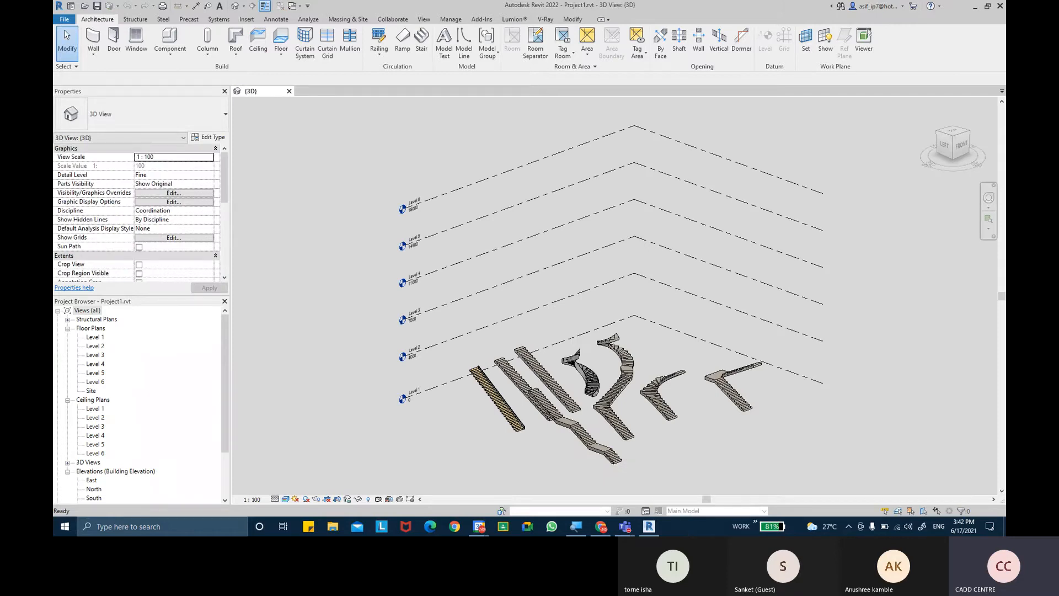
- Inspect the wooden assembled stair in the 3D view, from its lowest steps to the top of its run
scroll(496, 405, "up", 2)
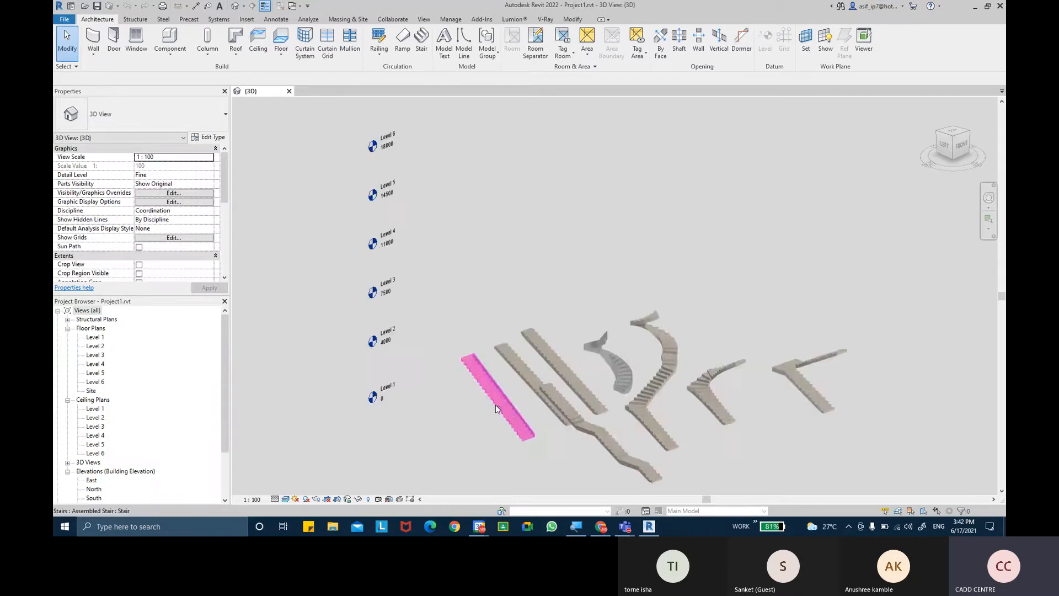
scroll(495, 404, "up", 5)
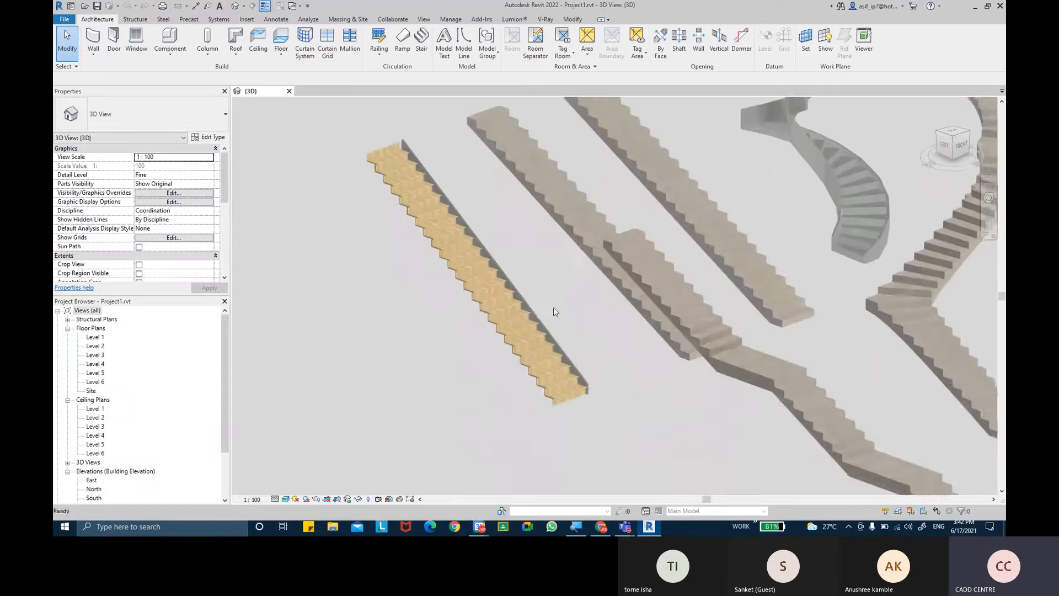
scroll(565, 359, "up", 7)
middle_click_drag(583, 356, 596, 278)
scroll(596, 277, "down", 1)
scroll(480, 358, "up", 8)
scroll(480, 359, "down", 8)
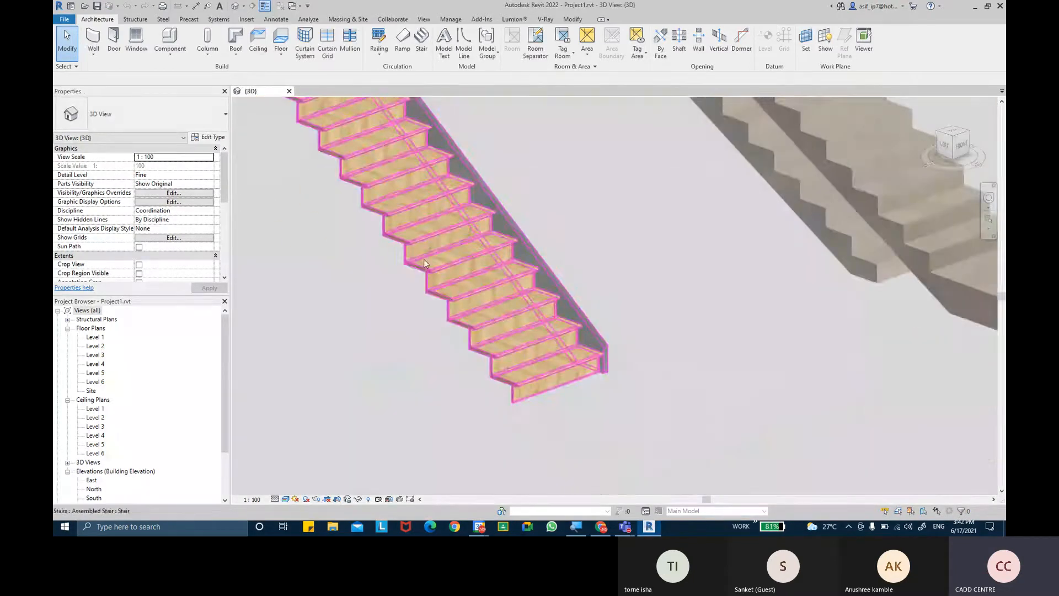
scroll(529, 355, "down", 3)
middle_click_drag(424, 259, 568, 420)
scroll(567, 421, "down", 2)
scroll(452, 212, "up", 5)
middle_click_drag(452, 211, 494, 323)
scroll(376, 326, "up", 2)
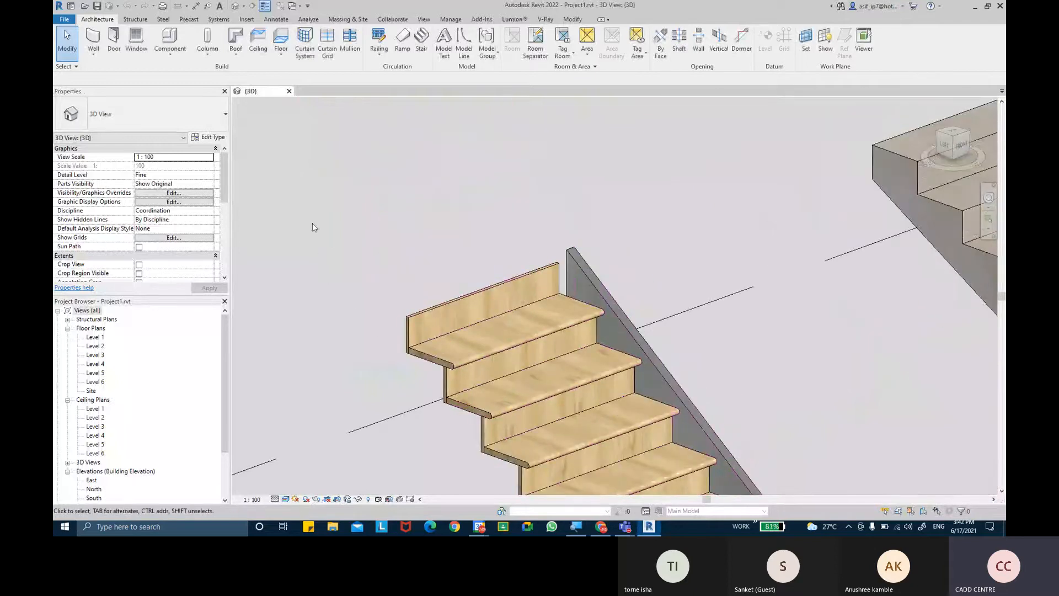
middle_click_drag(584, 259, 626, 303, "shift")
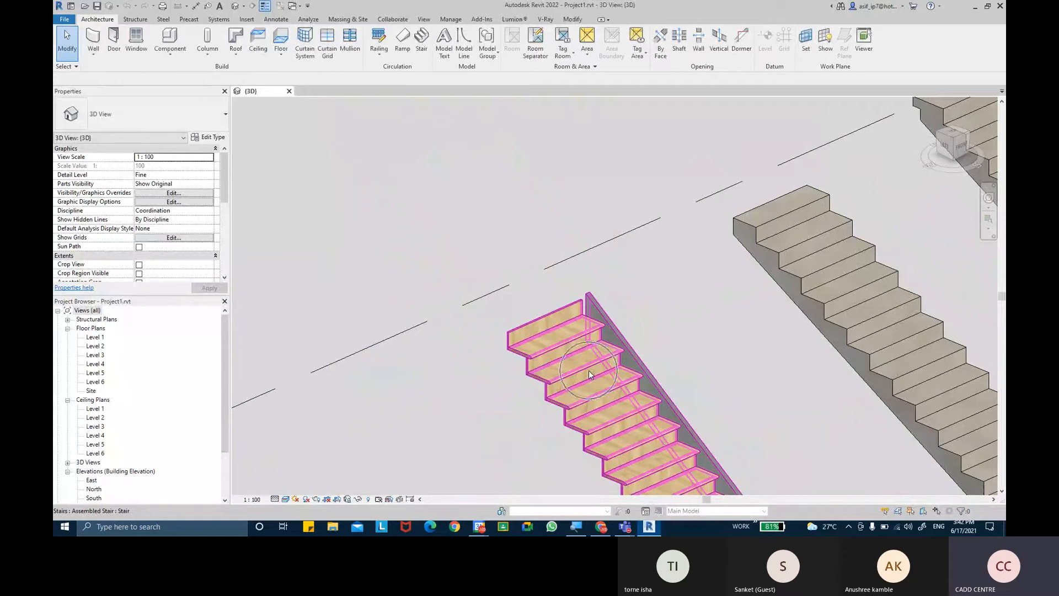
middle_click_drag(588, 370, 515, 244)
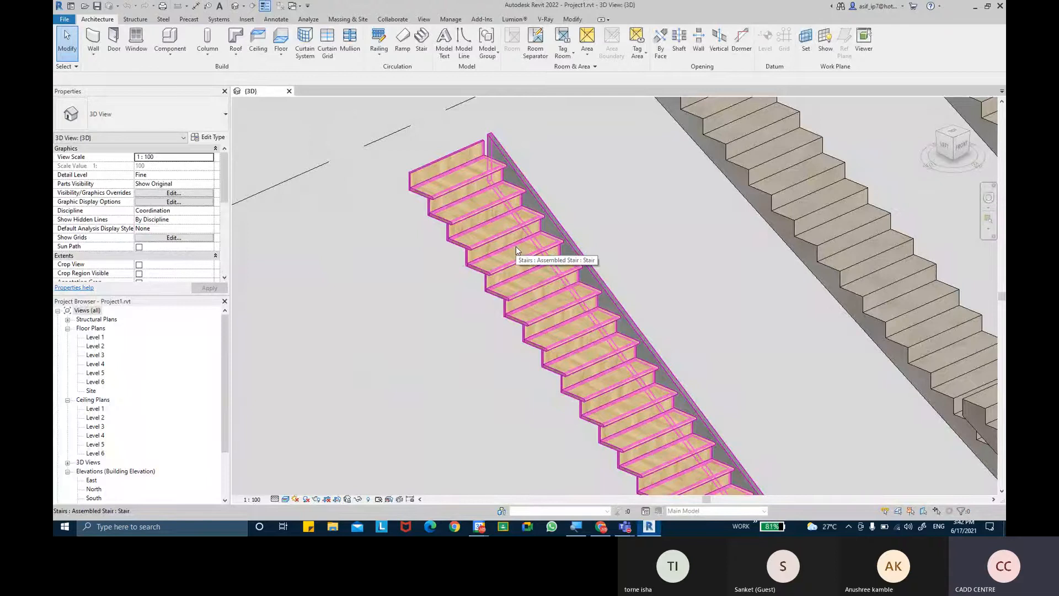
key("ctrl")
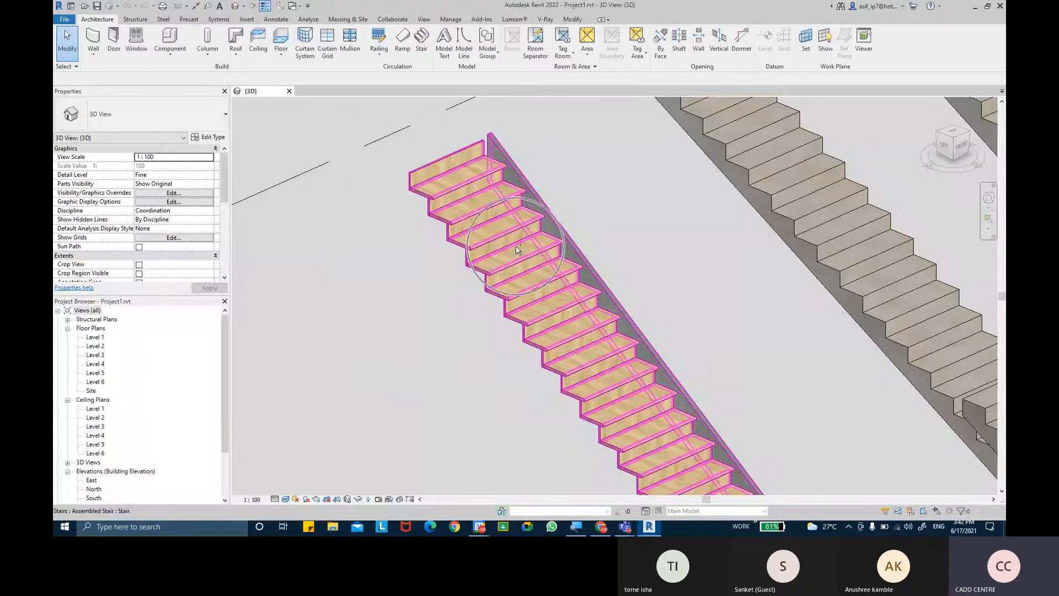
- Open the Level 1 floor plan and put the custom assembled stair into stair edit mode
double_click(96, 337)
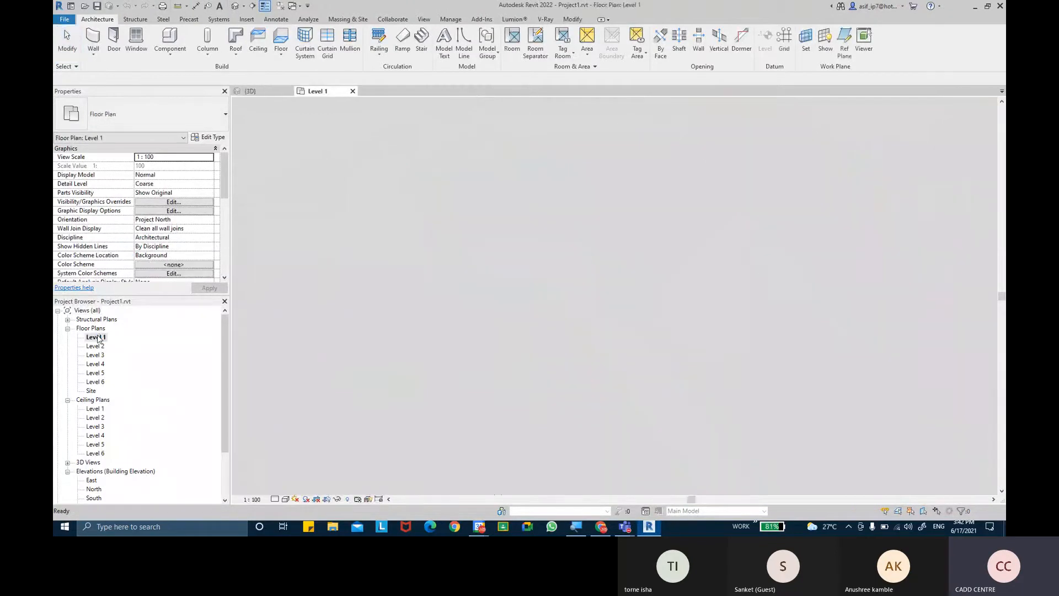
scroll(581, 259, "up", 10)
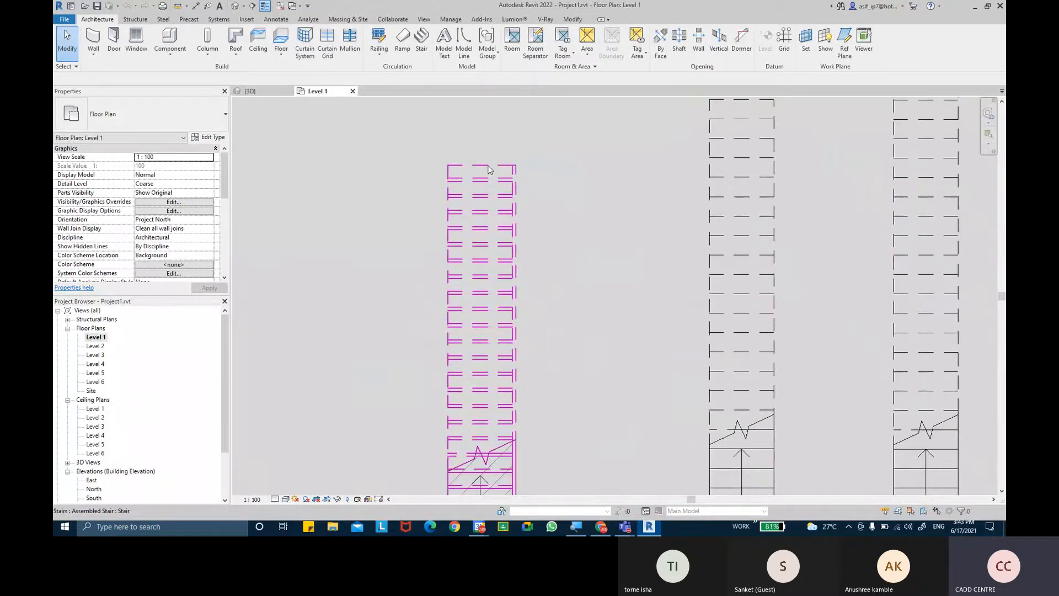
left_click(488, 170)
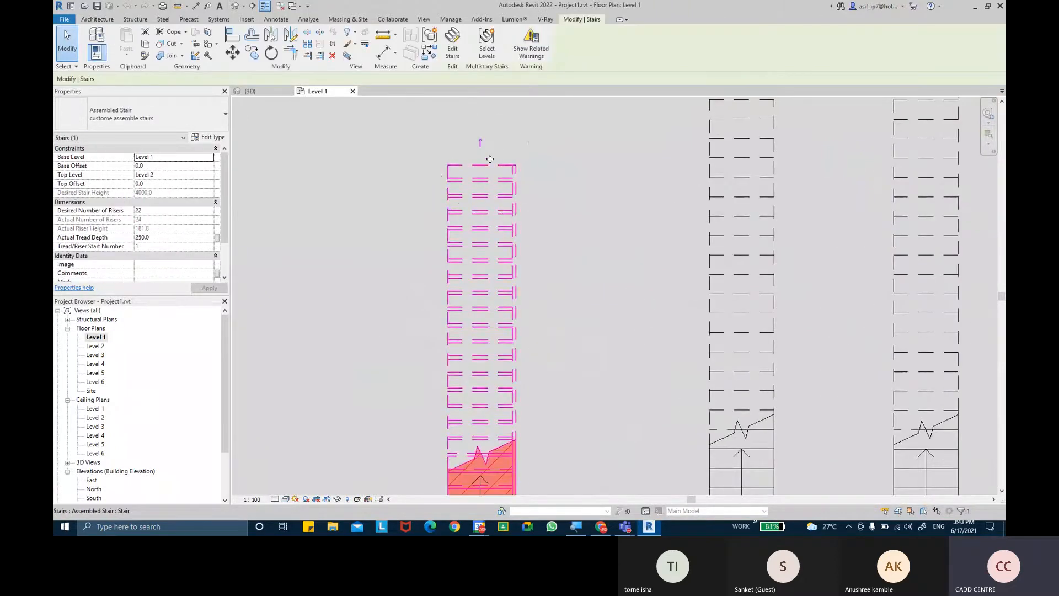
left_click(453, 61)
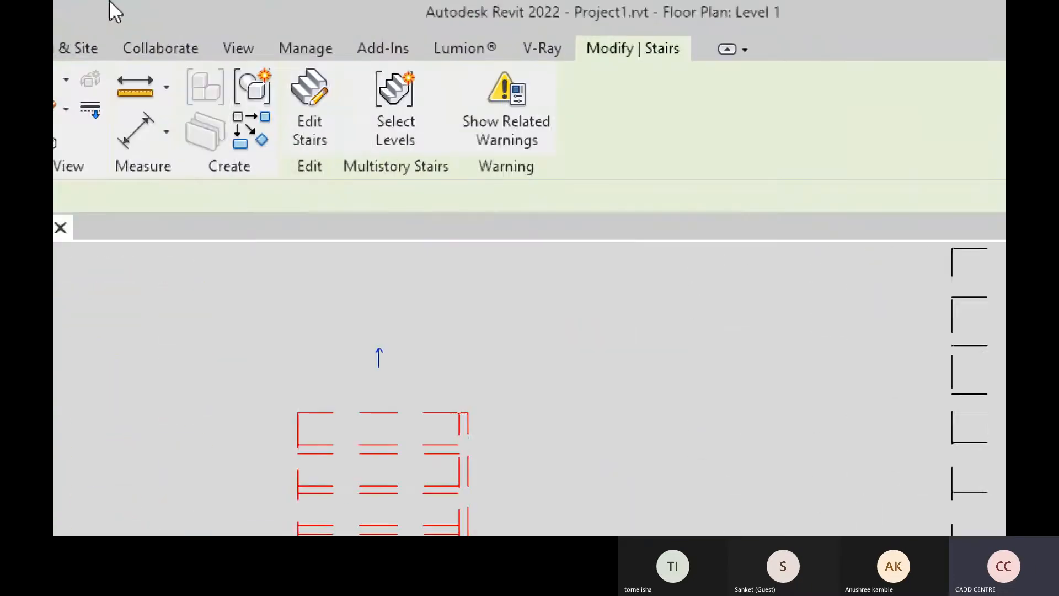
left_click(314, 116)
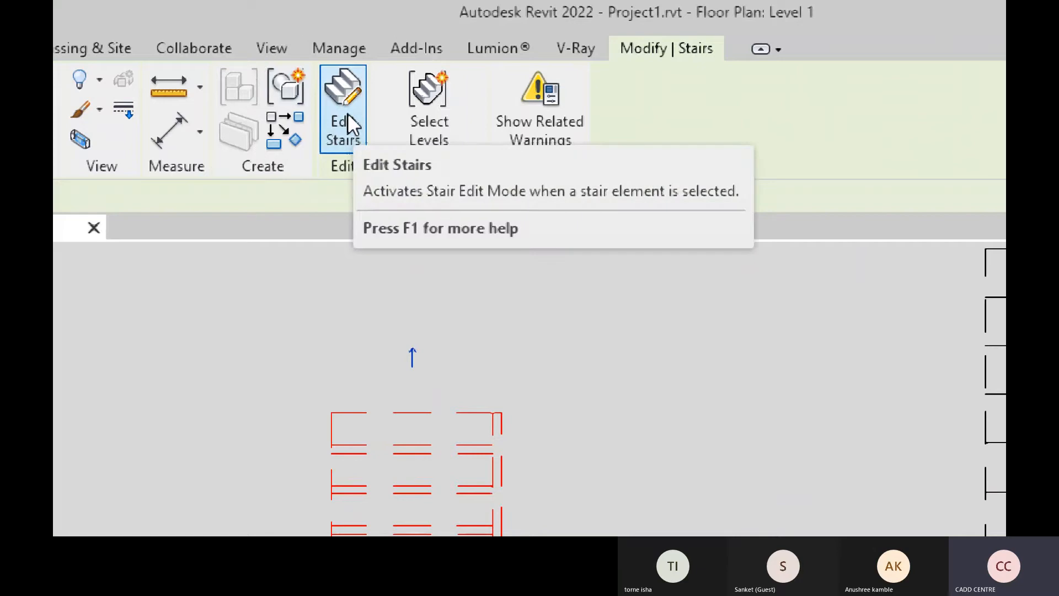
left_click(348, 114)
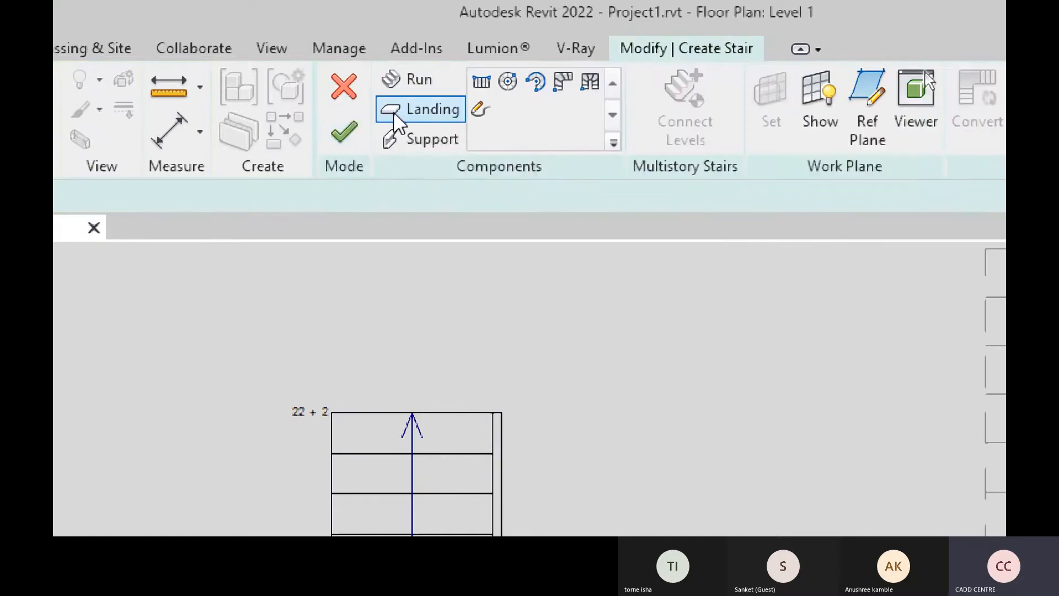
- Sketch a rectangular landing of about 1000 by 900 mm at the upper end of the run and finish the stair edit
left_click(425, 111)
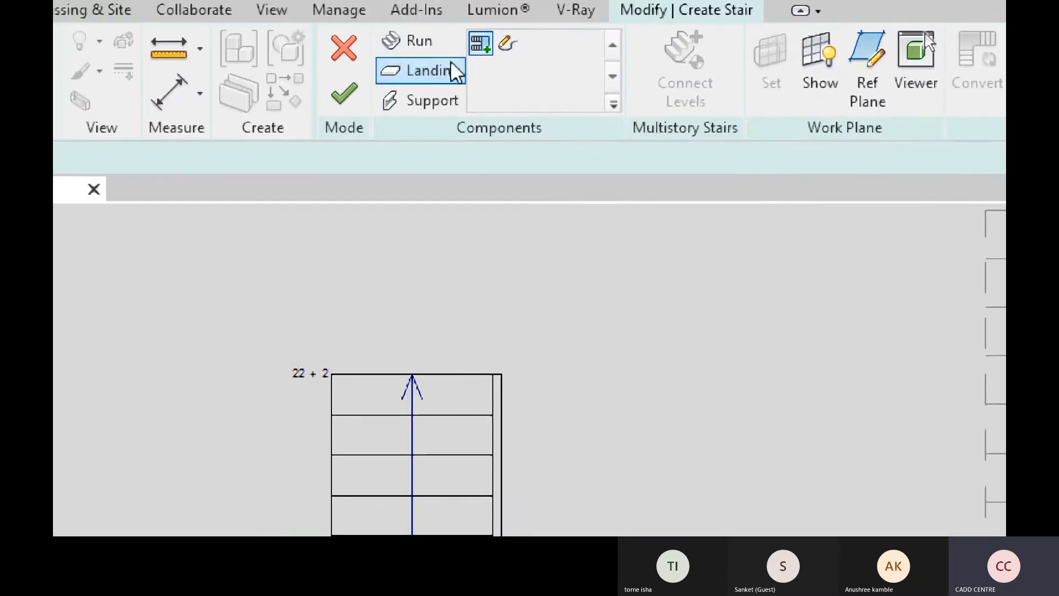
left_click(514, 44)
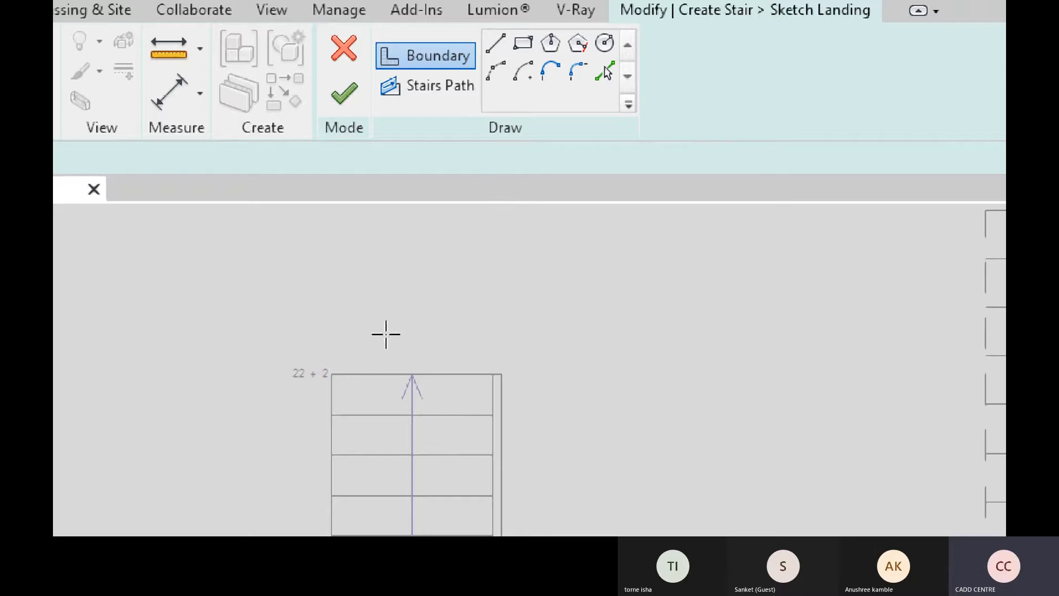
left_click(523, 44)
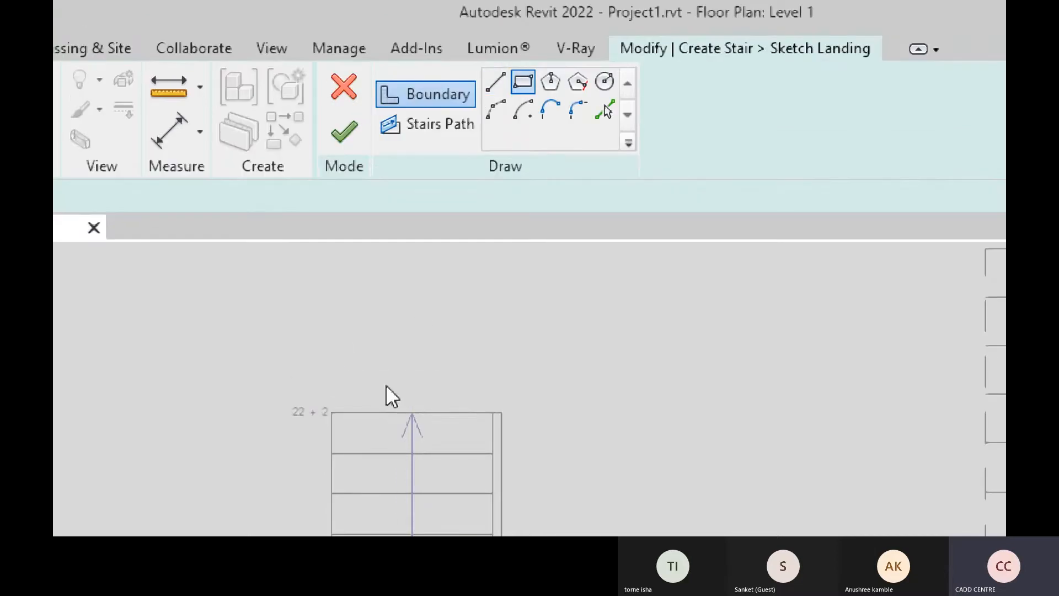
left_click(332, 410)
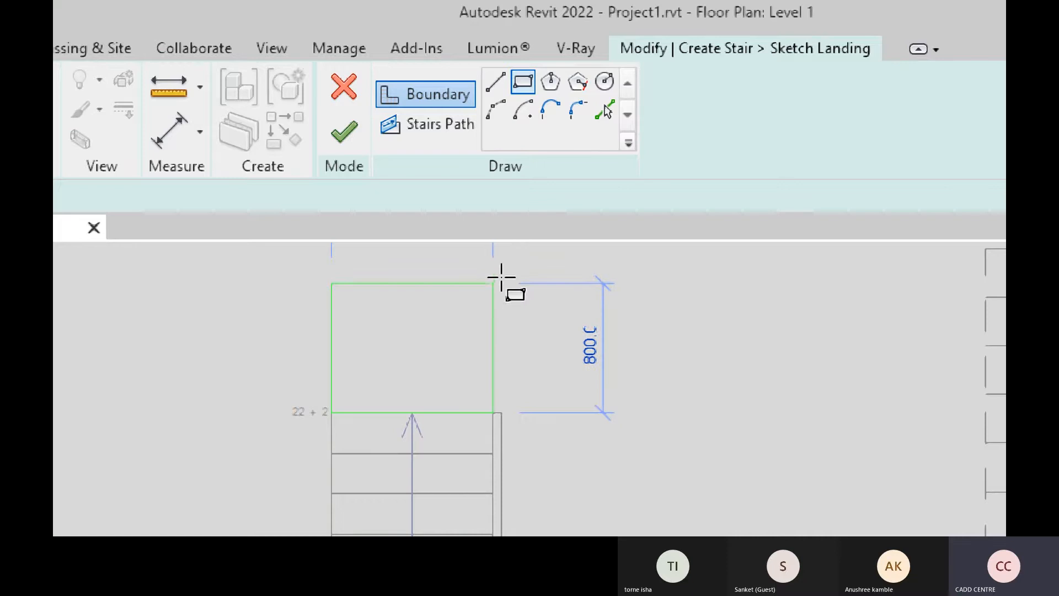
mouse_move(499, 272)
middle_mouse_down()
mouse_move(517, 291)
mouse_move(518, 346)
middle_mouse_up()
left_click(490, 326)
middle_click_drag(611, 395, 618, 327)
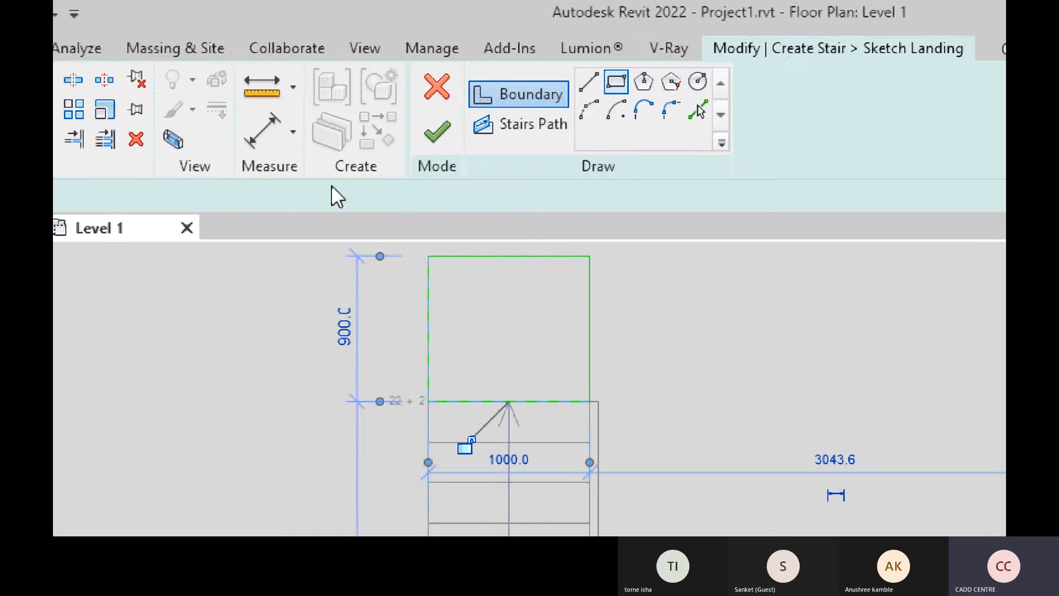
key("Escape")
key("Escape")
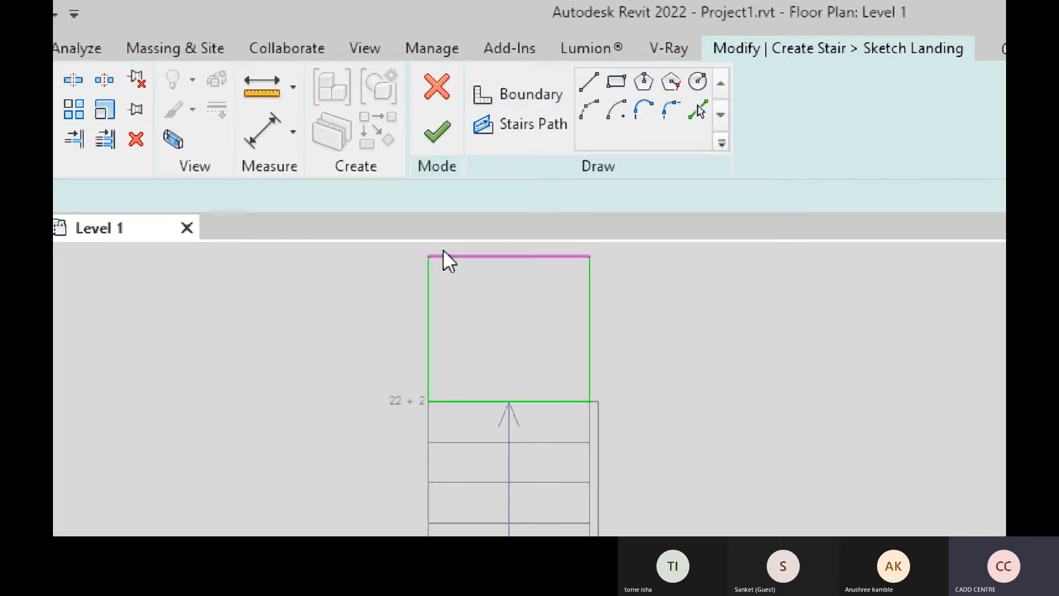
left_click(442, 141)
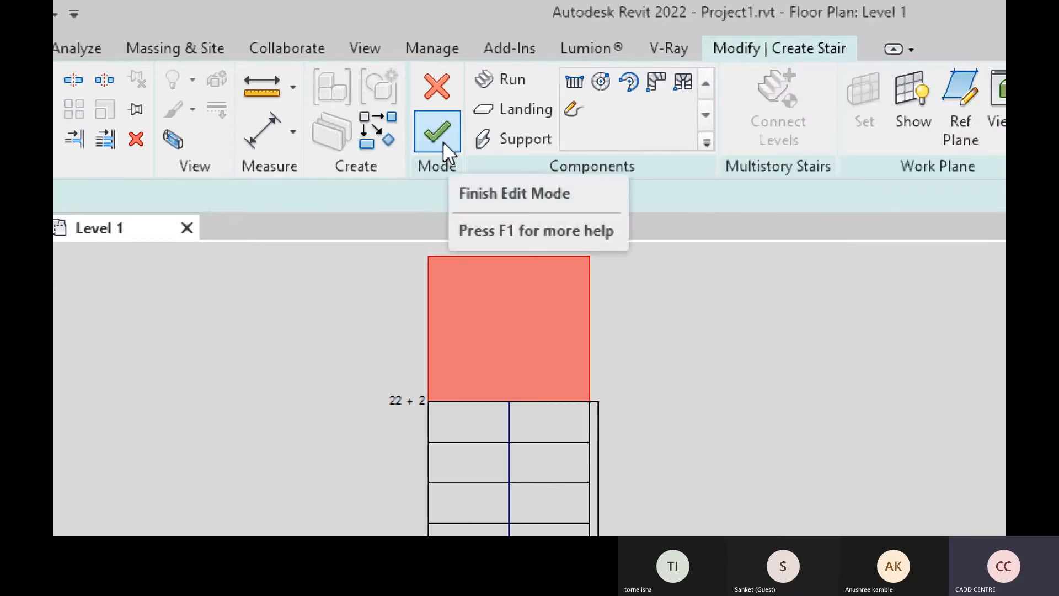
left_click(443, 141)
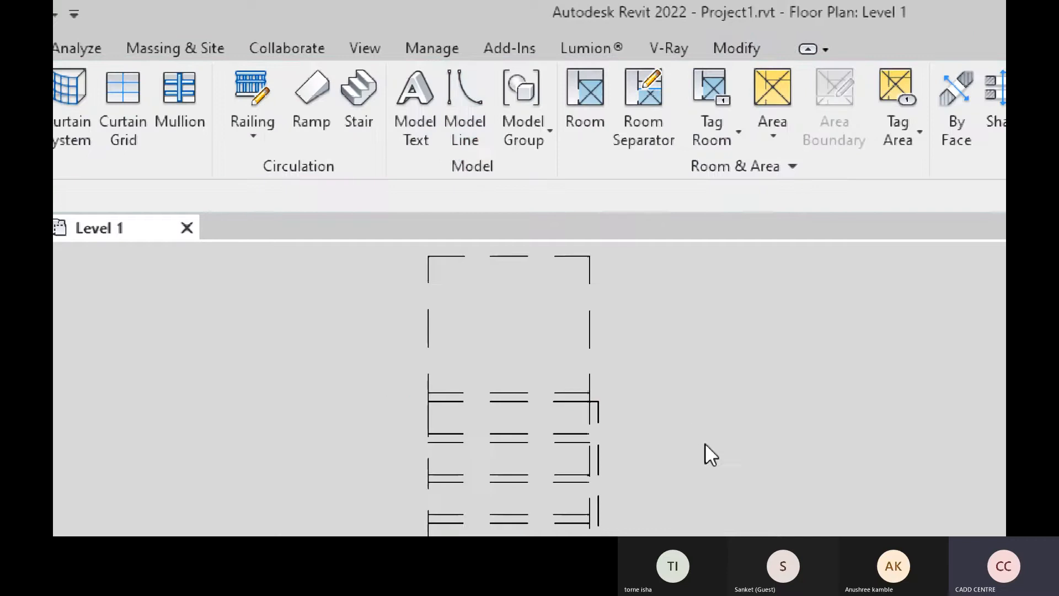
- Examine the assembled stair's new top landing in the 3D view
middle_click_drag(706, 445, 649, 368)
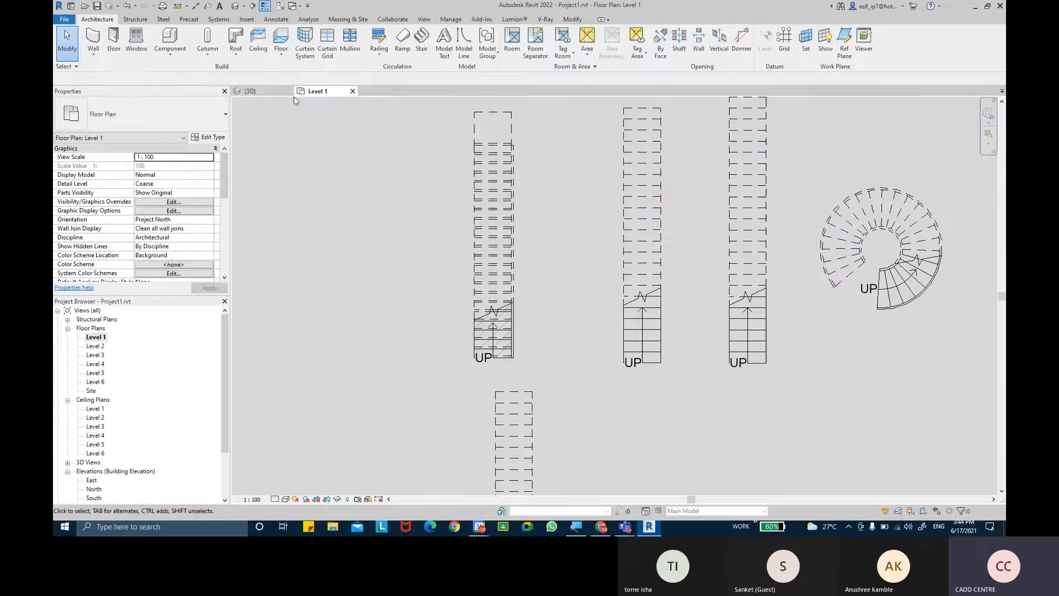
left_click(268, 91)
scroll(480, 190, "up", 4)
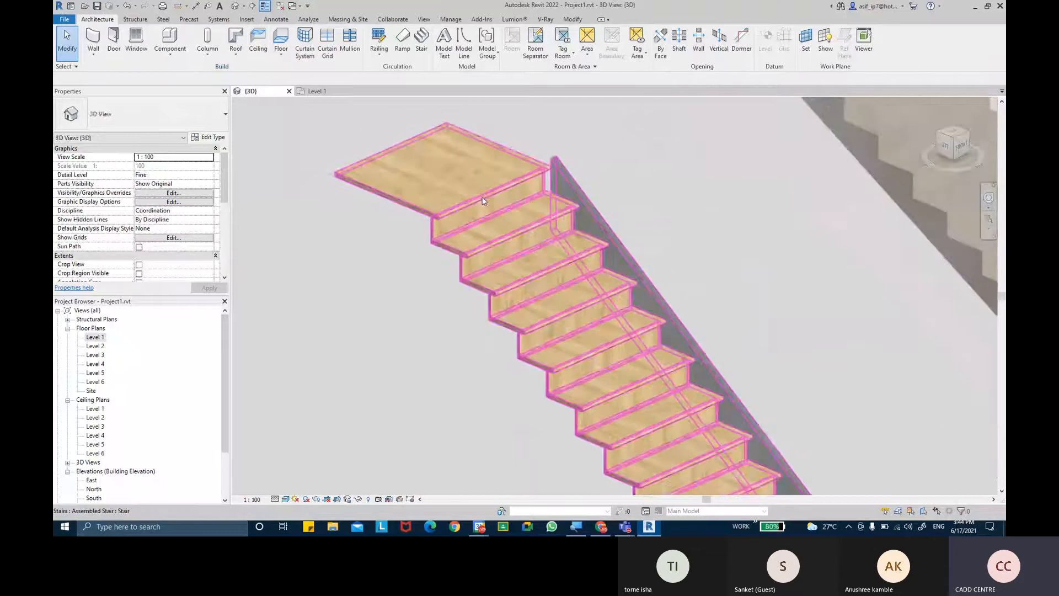
scroll(480, 190, "up", 3)
middle_click_drag(480, 190, 503, 219)
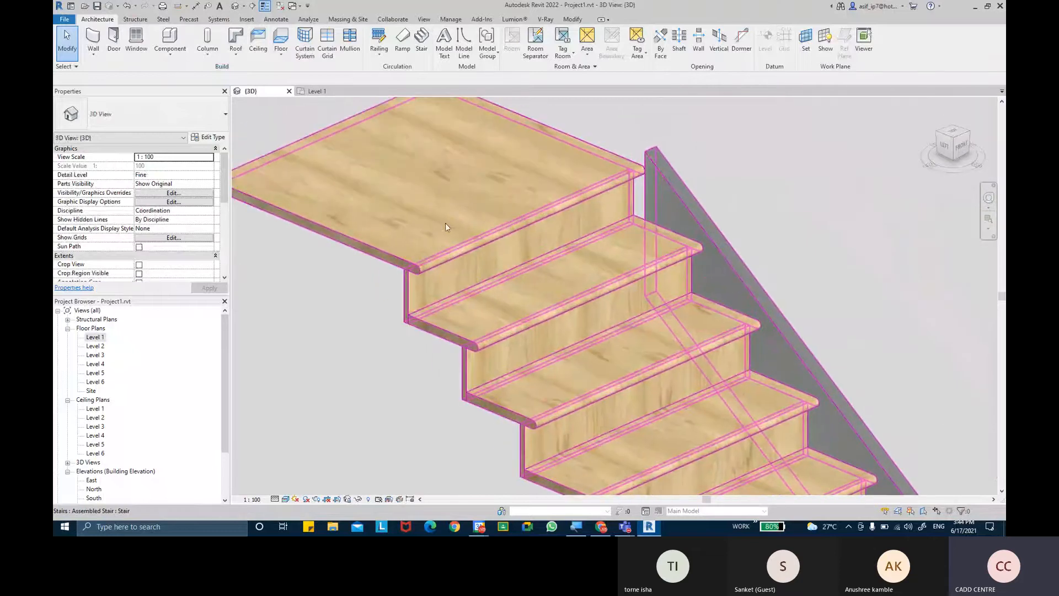
middle_click_drag(430, 228, 542, 233)
scroll(462, 234, "down", 2)
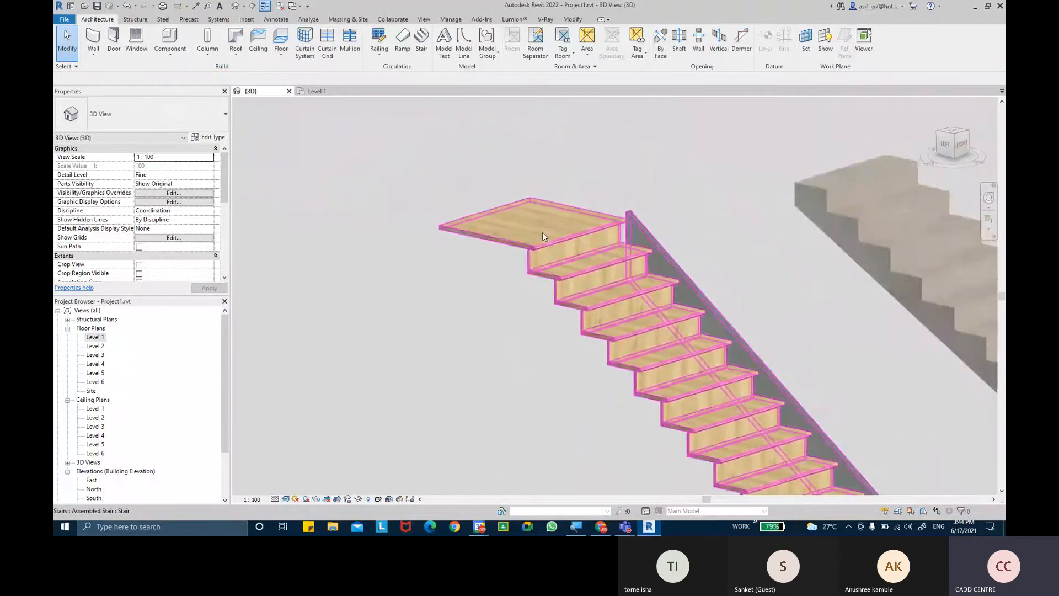
scroll(543, 233, "down", 4)
middle_click_drag(606, 240, 428, 166)
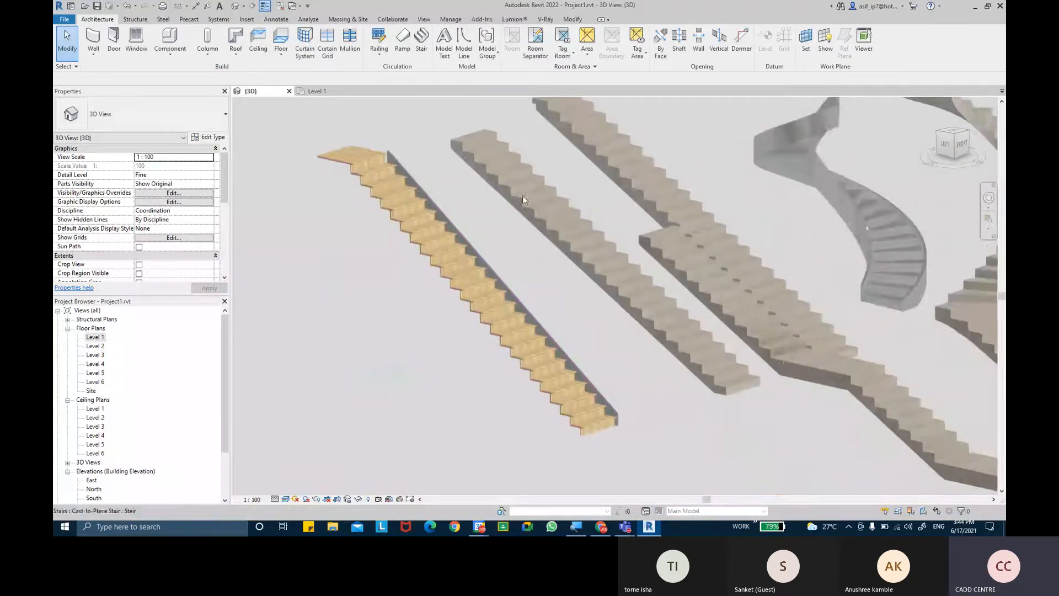
- Examine the cast-in-place monolithic stair with two intermediate landings in the 3D view and select it
mouse_move(658, 295)
middle_mouse_down("shift")
mouse_move(661, 272)
mouse_move(674, 287)
middle_mouse_up("shift")
middle_click_drag(657, 268, 581, 181)
scroll(581, 180, "down", 3)
middle_click_drag(626, 214, 636, 263, "shift")
scroll(640, 284, "up", 3)
left_click(635, 284)
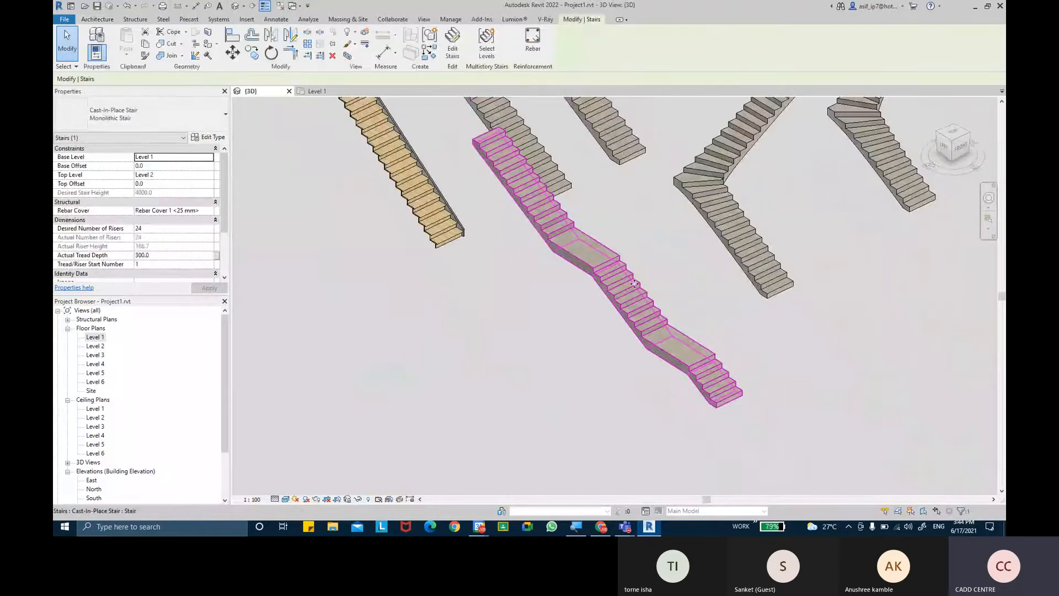
scroll(634, 284, "up", 2)
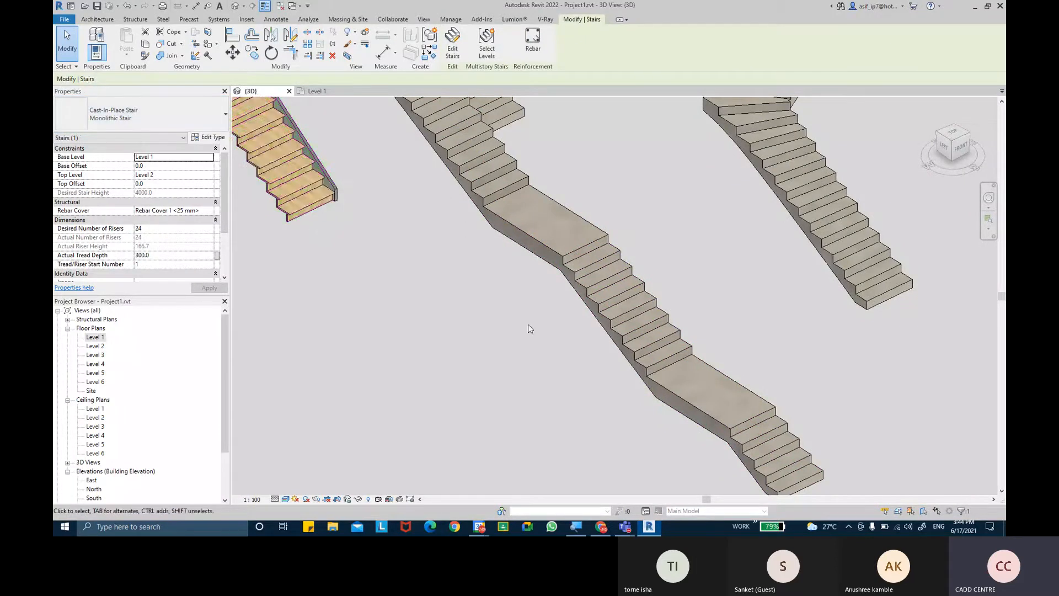
scroll(528, 323, "down", 4)
left_click(541, 285)
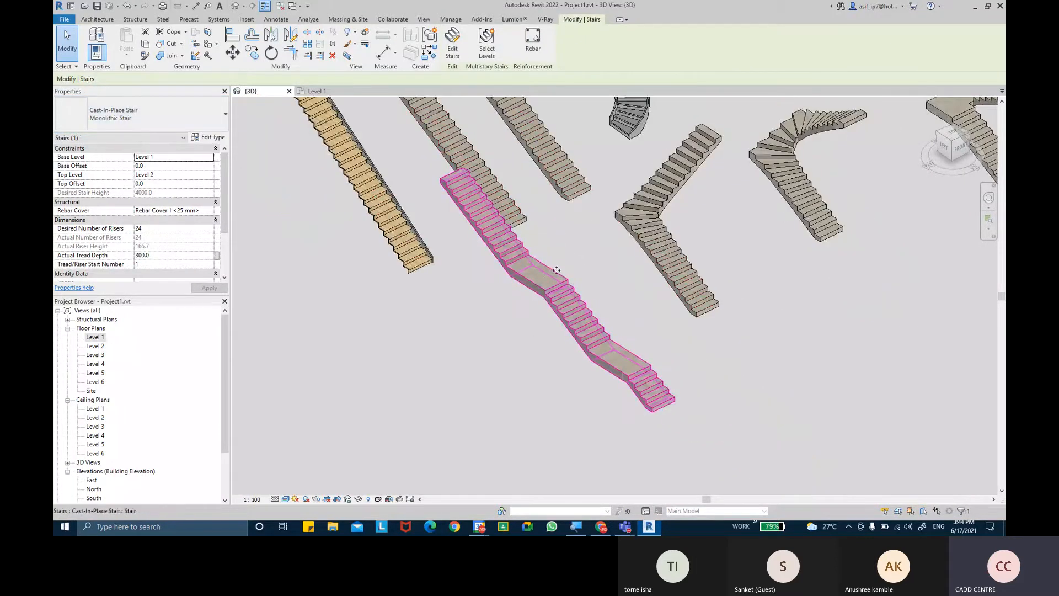
- Change the selected monolithic stair to the "custome assemble stairs" type and set its desired number of risers to 24
left_click(111, 127)
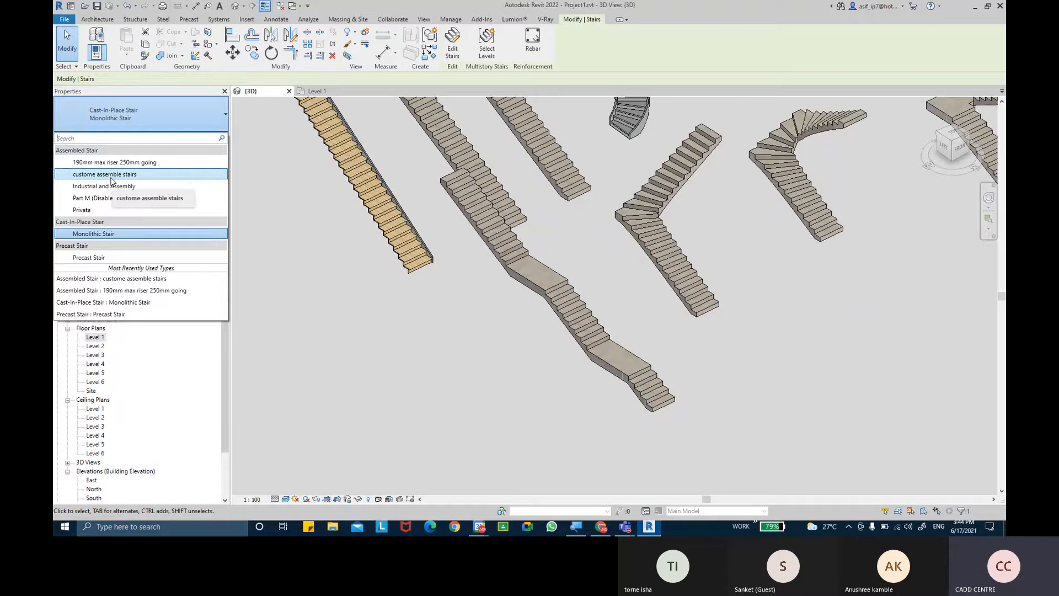
left_click(110, 176)
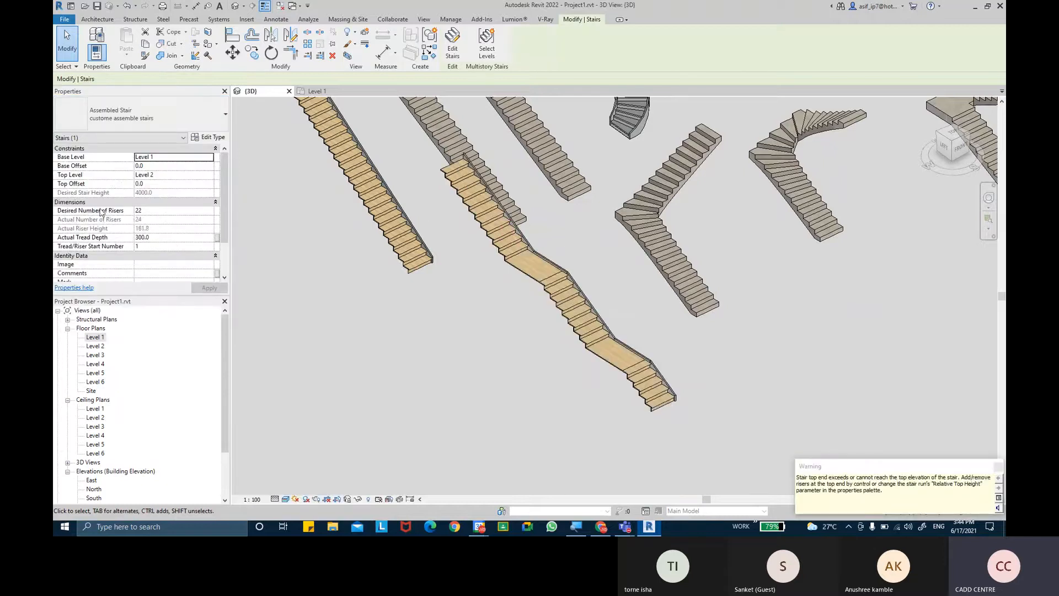
left_click(154, 213)
type("24")
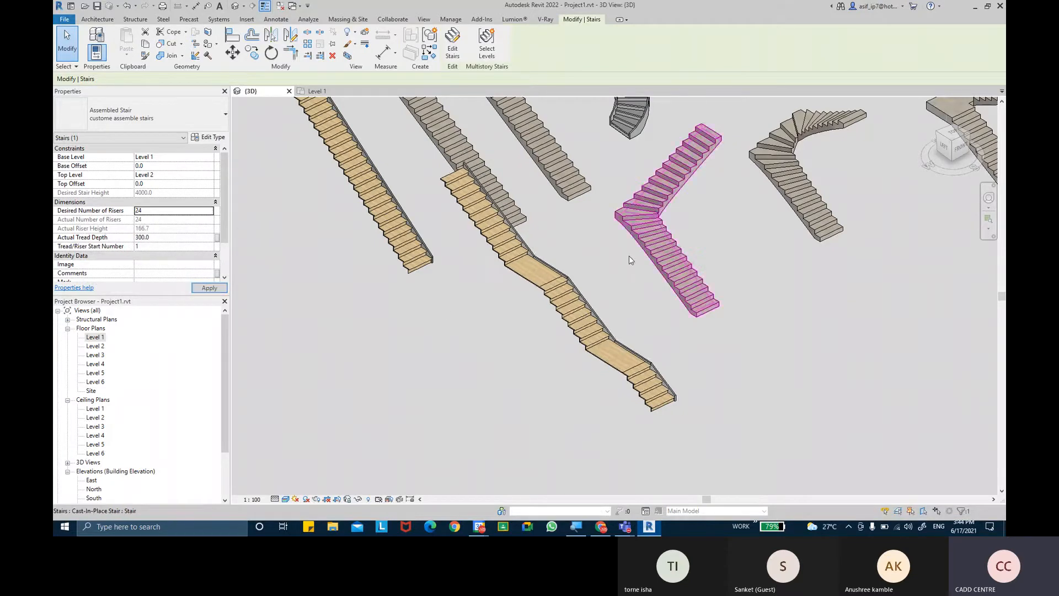
scroll(585, 249, "up", 3)
left_click(585, 245)
- Examine the assembled stair's intermediate landings and the neighbouring stair's top landing up close in the 3D view
scroll(441, 304, "up", 5)
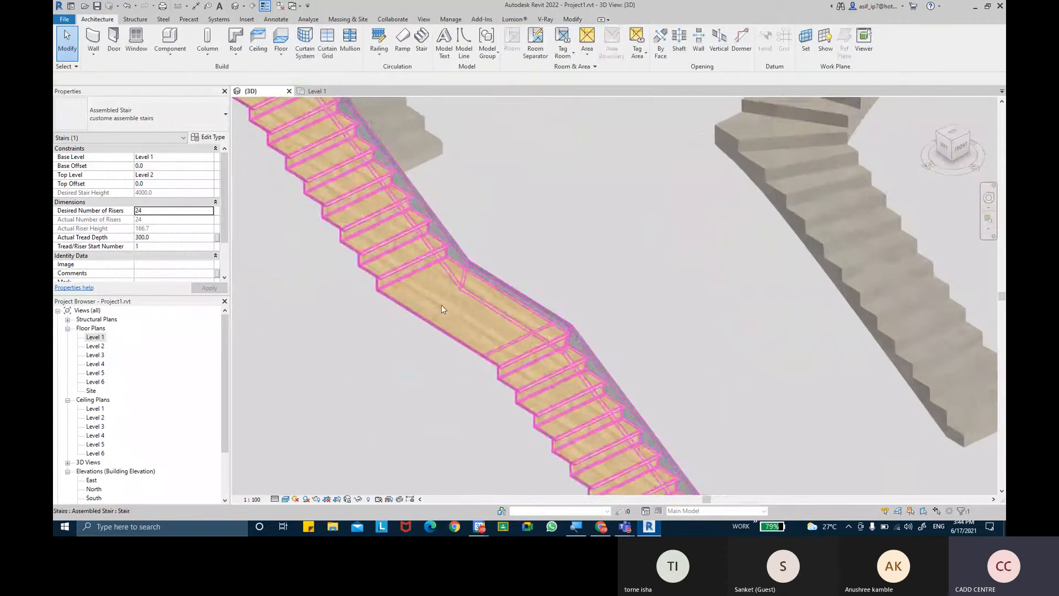
middle_click_drag(592, 330, 547, 197)
scroll(632, 405, "up", 3)
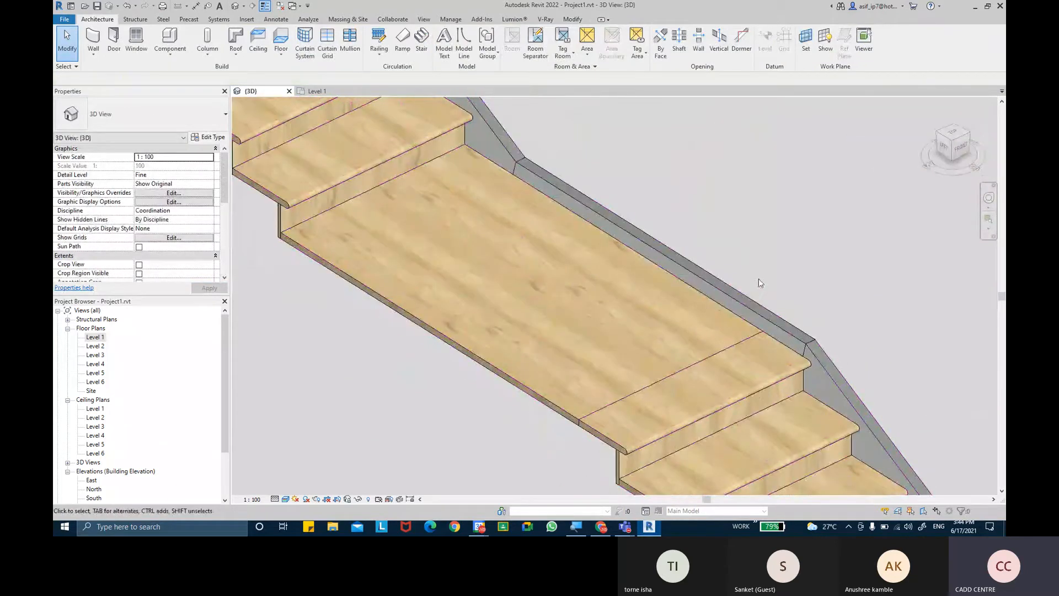
middle_click_drag(758, 279, 494, 403, "shift")
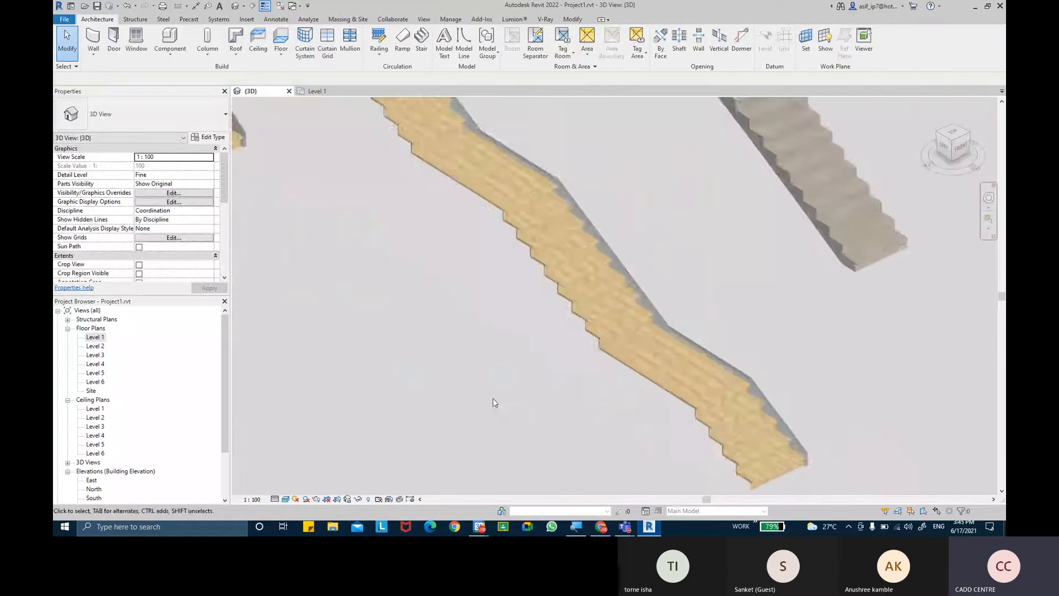
scroll(495, 403, "down", 2)
middle_click_drag(402, 192, 514, 341)
scroll(286, 158, "up", 5)
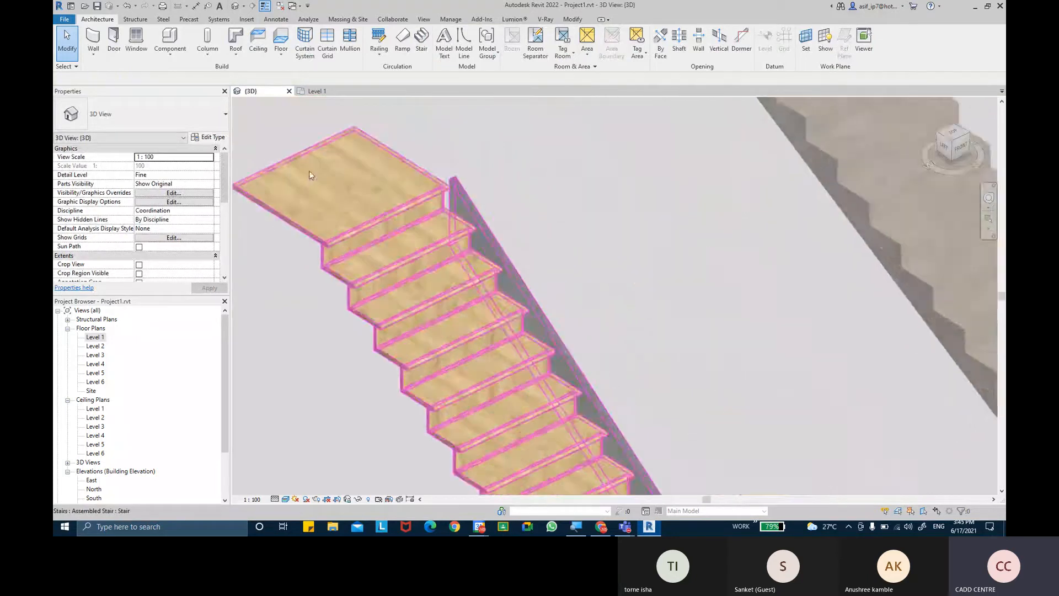
scroll(308, 174, "up", 3)
key("ctrl")
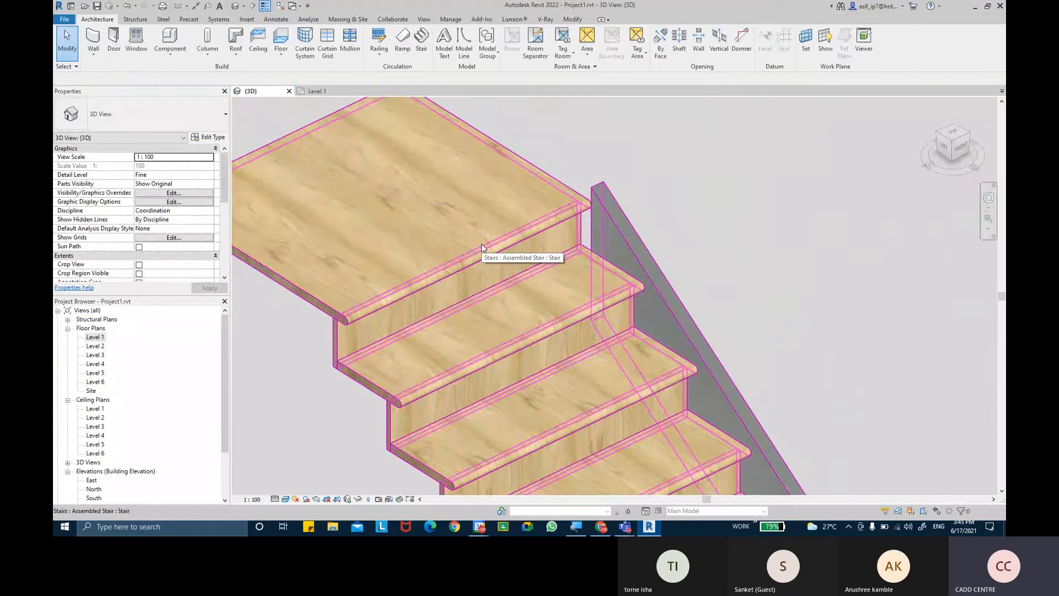
key("ctrl")
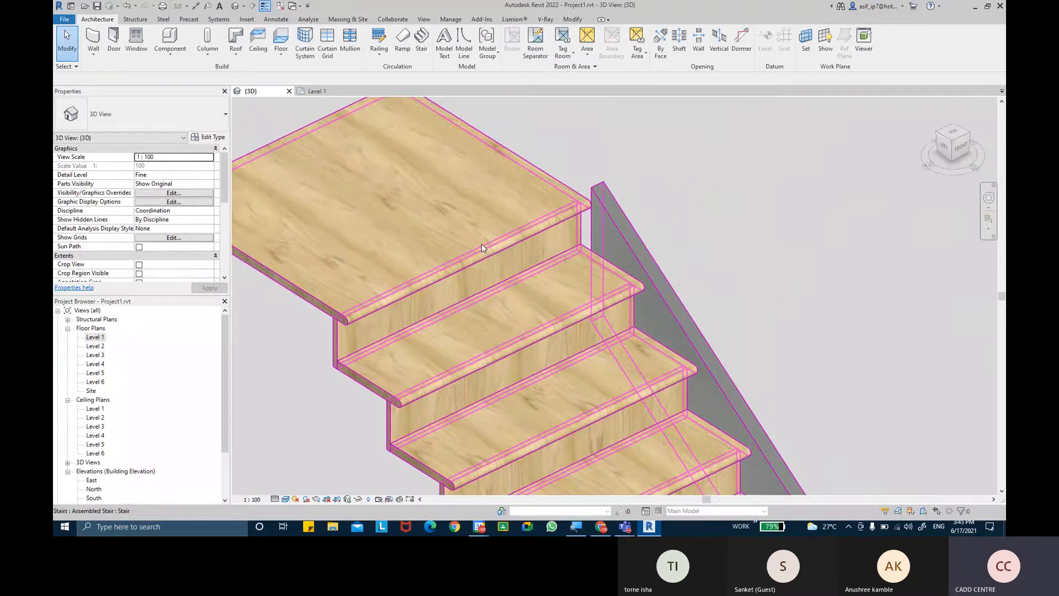
middle_click_drag(491, 251, 588, 246)
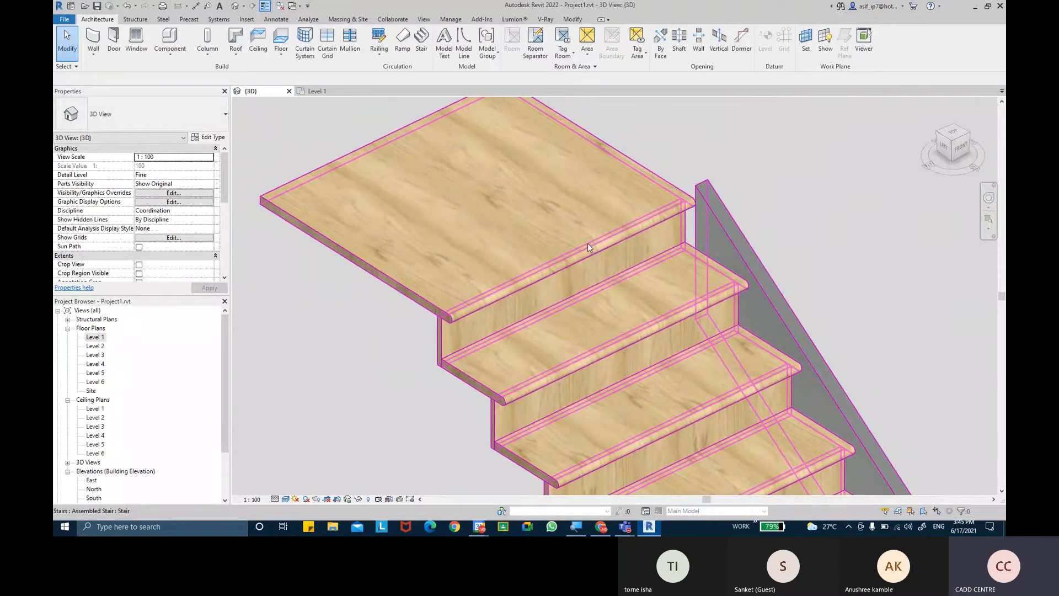
left_click(587, 247)
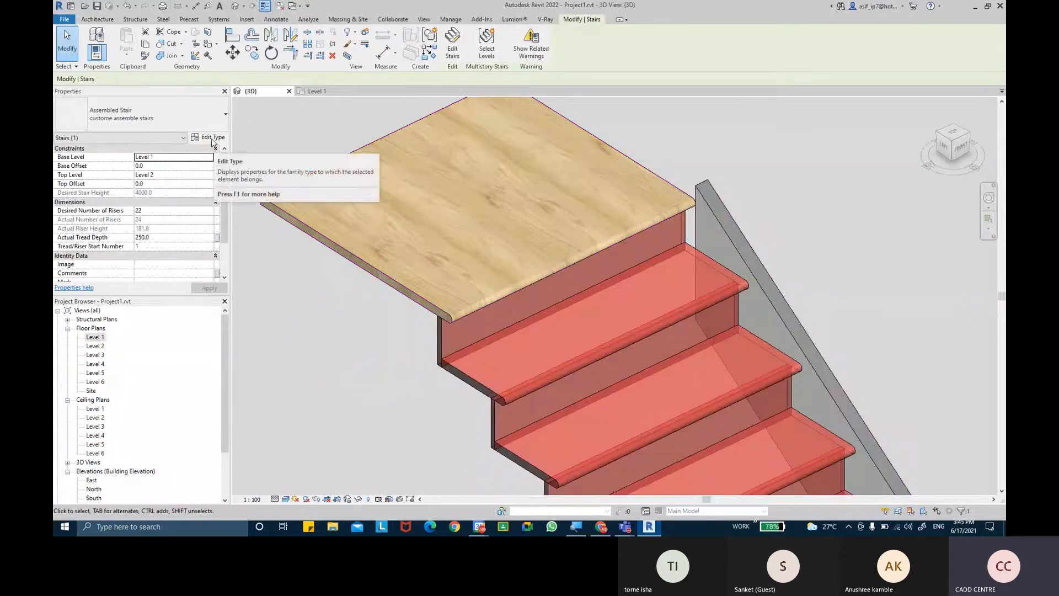
left_click(213, 138)
left_click_drag(737, 128, 355, 118)
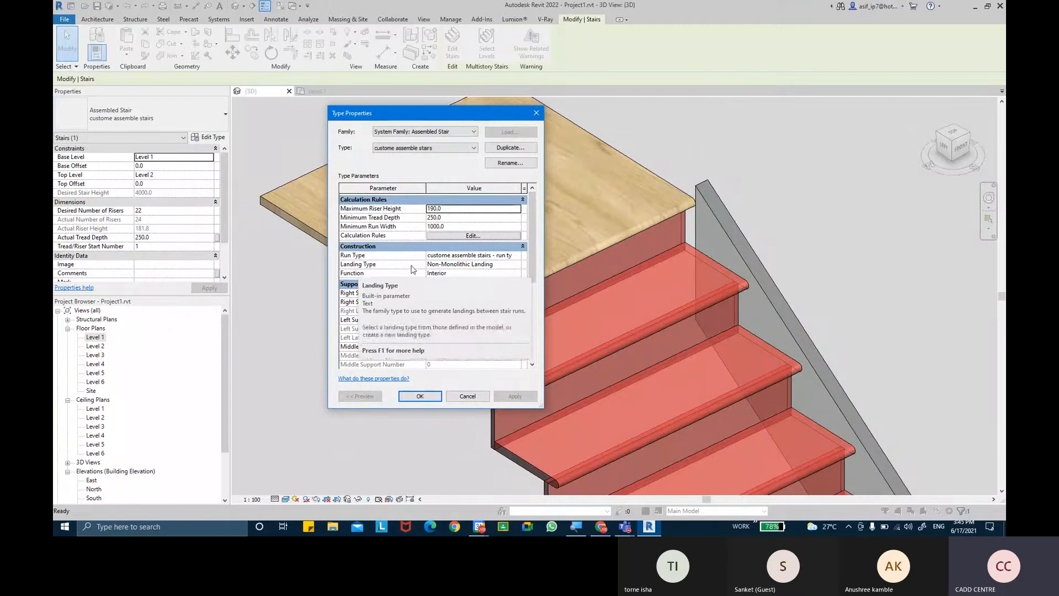
key("Return")
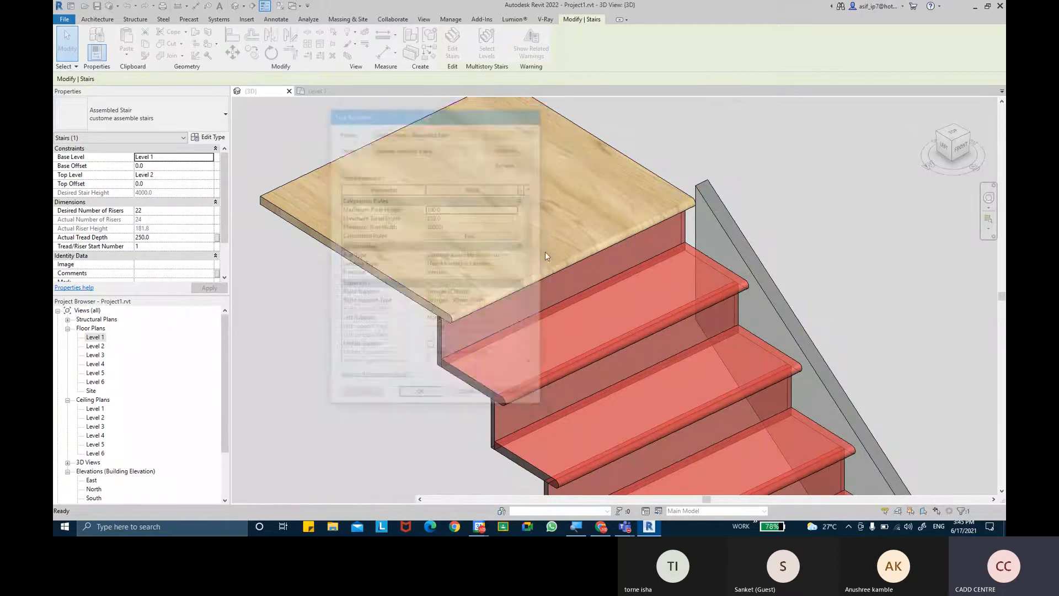
left_click(369, 280)
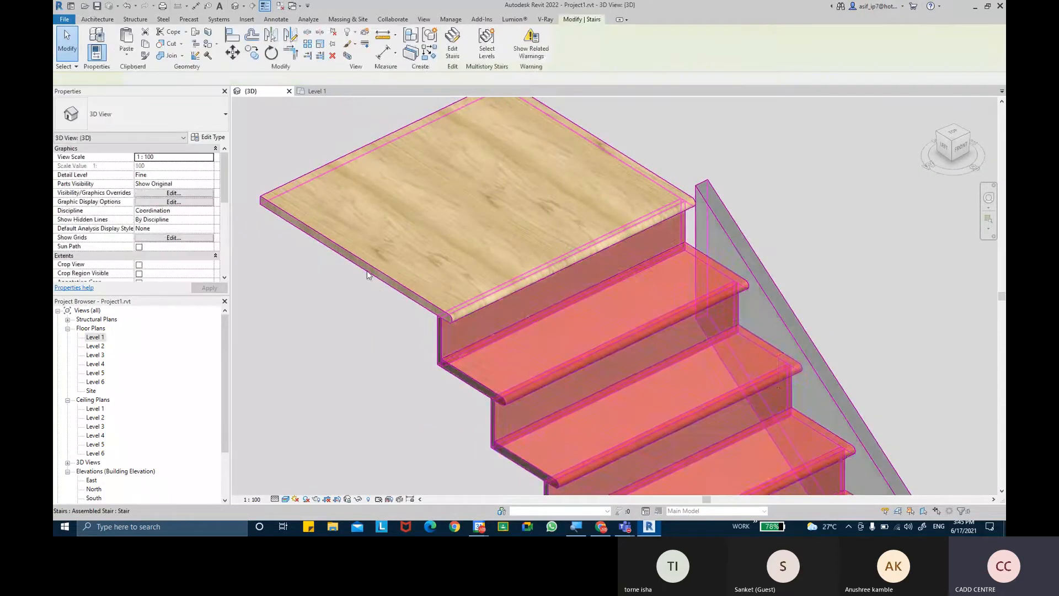
- From the assembled stair's type properties, open the properties of its Non-Monolithic Landing type
left_click(213, 137)
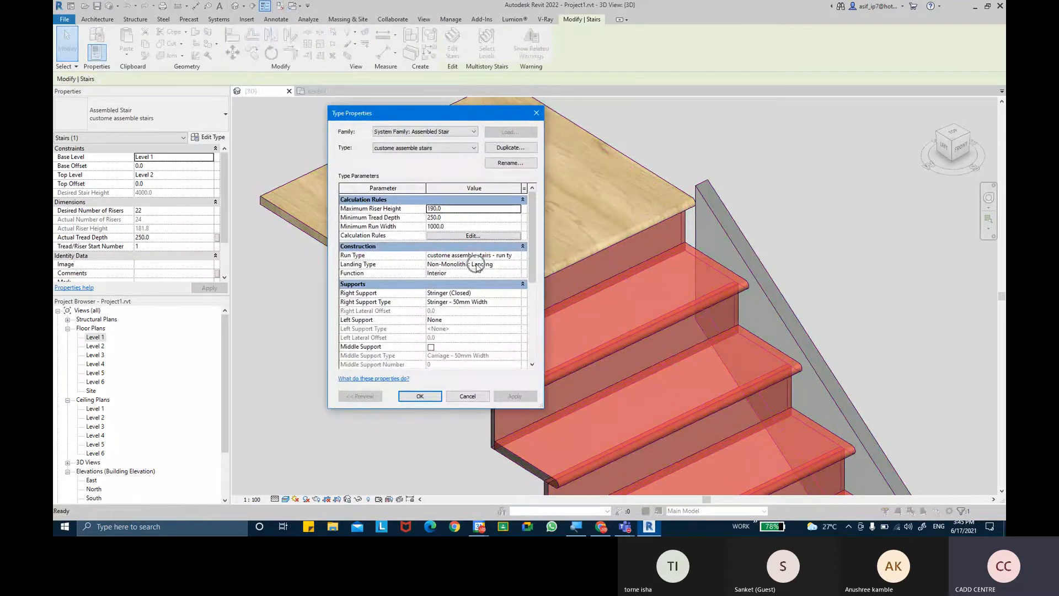
left_click(517, 268)
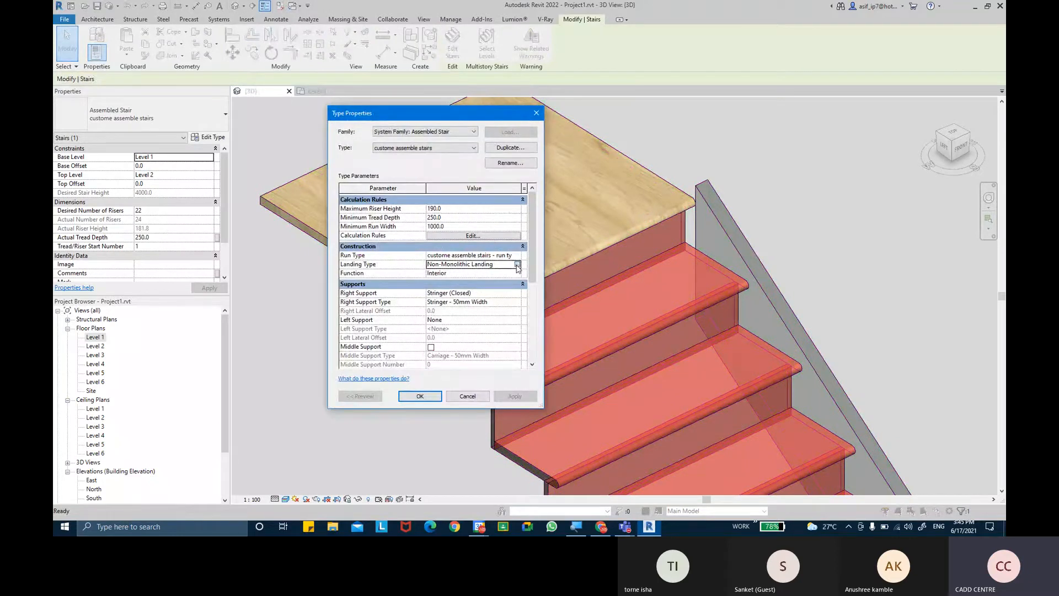
left_click(518, 269)
left_click_drag(423, 115, 486, 116)
key("ctrl")
key("ctrl")
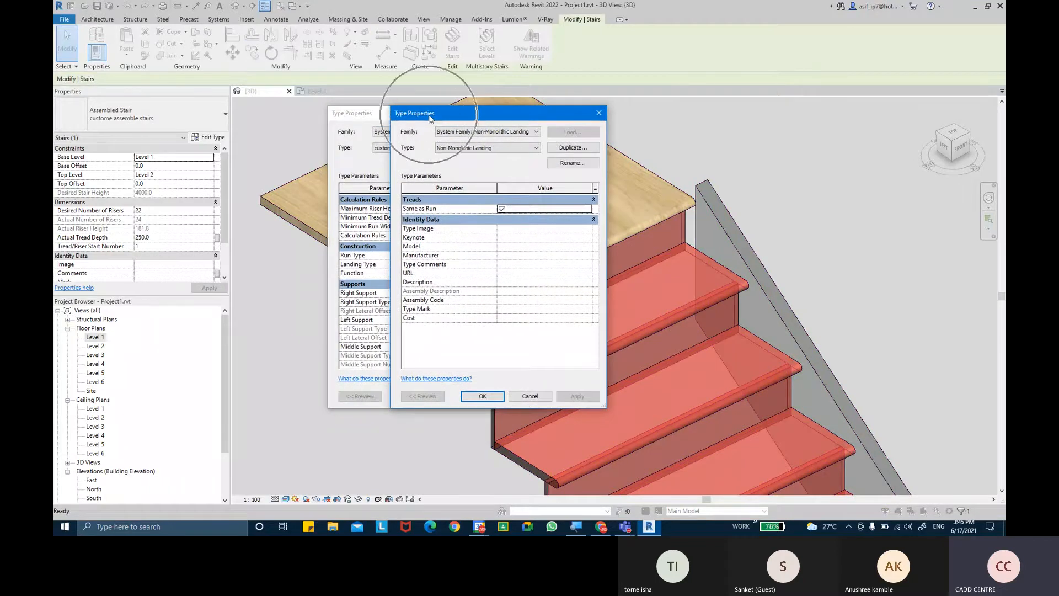
key("ctrl")
key("ctrl")
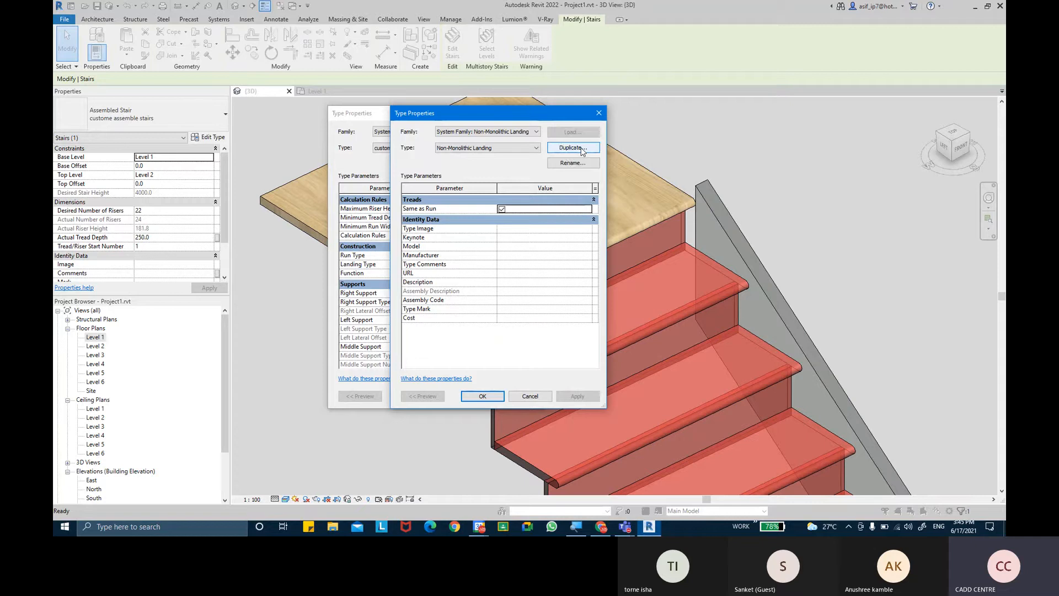
- Duplicate the Non-Monolithic Landing type under the name "CUSTOME LANDING ASSEMBLE STAIRS"
left_click(570, 147)
type("C")
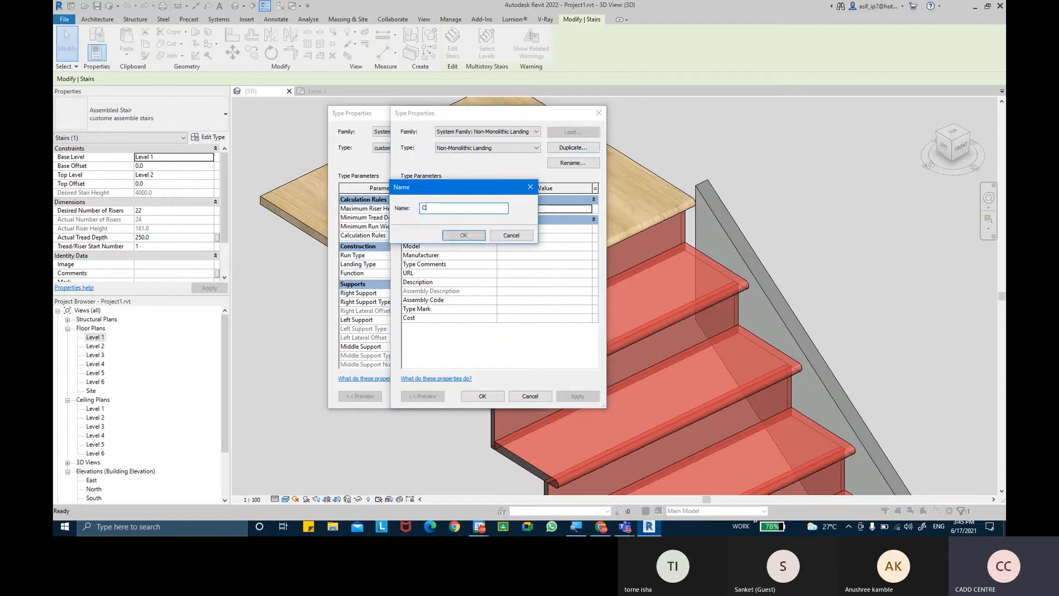
type("USTO")
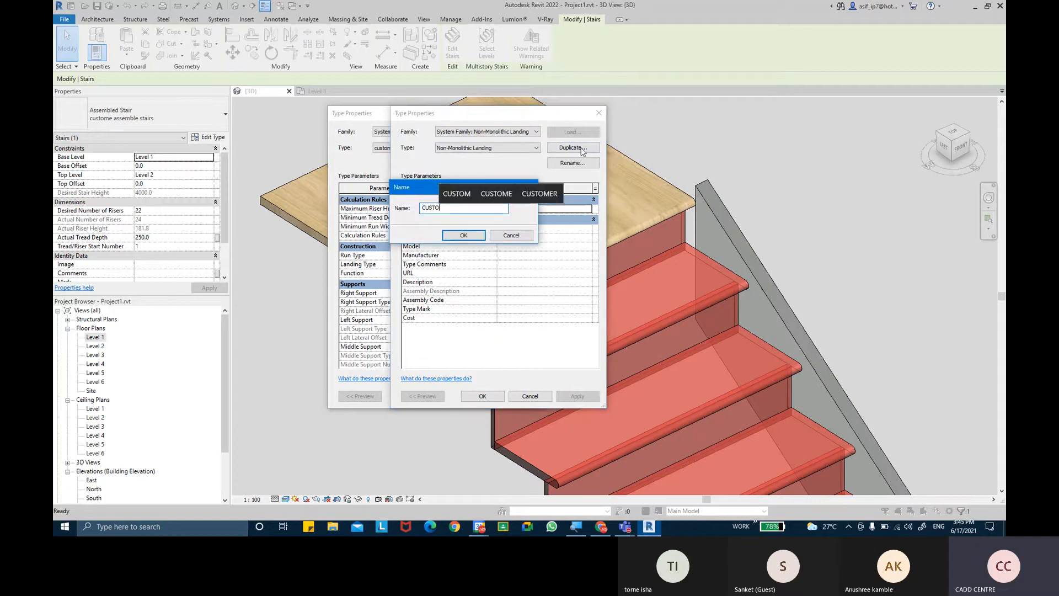
type("ME LAND")
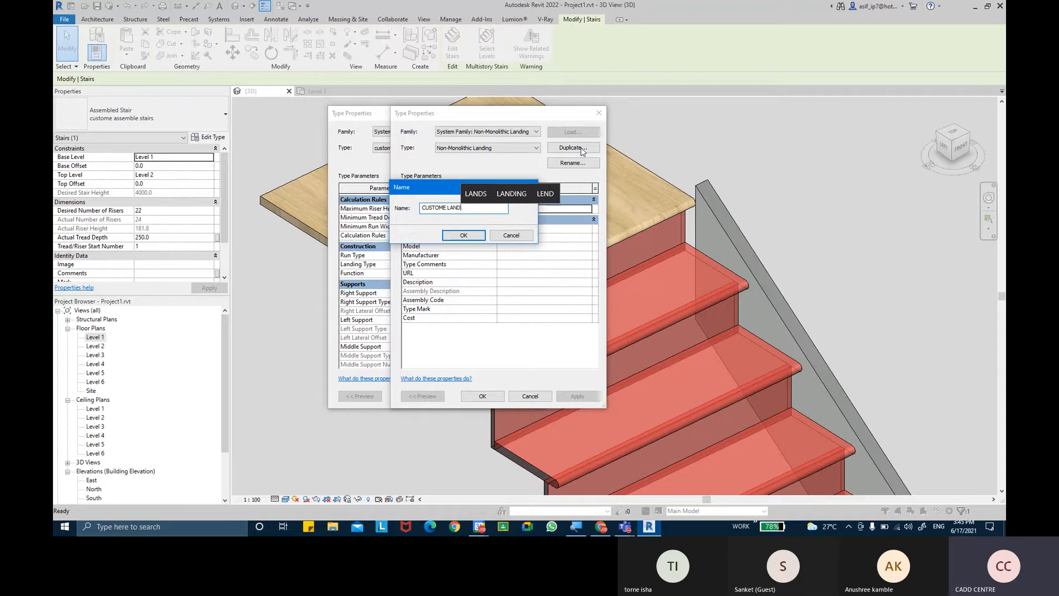
type("ING ")
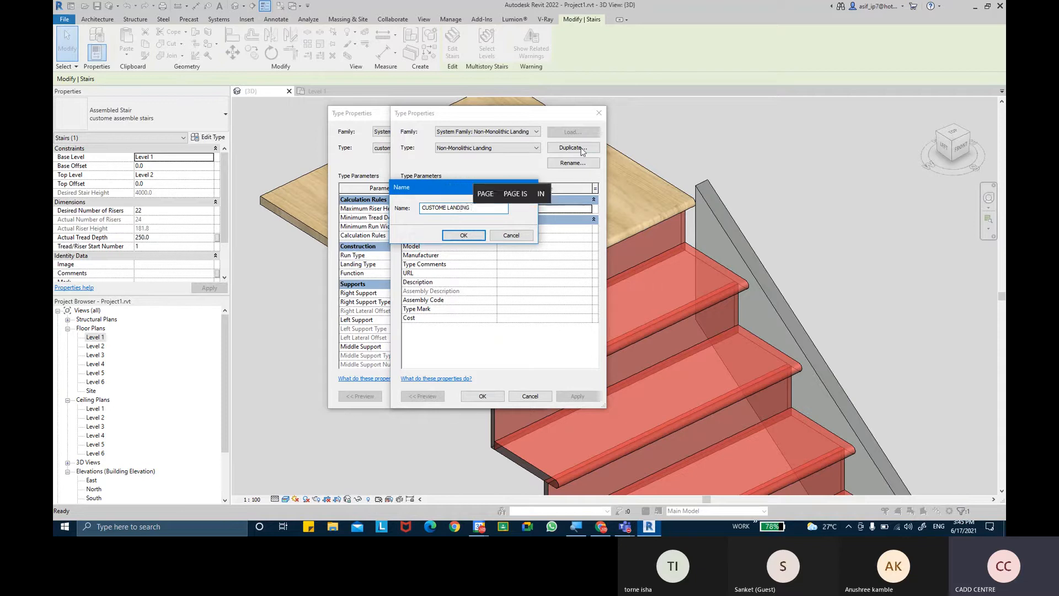
type("ASSE")
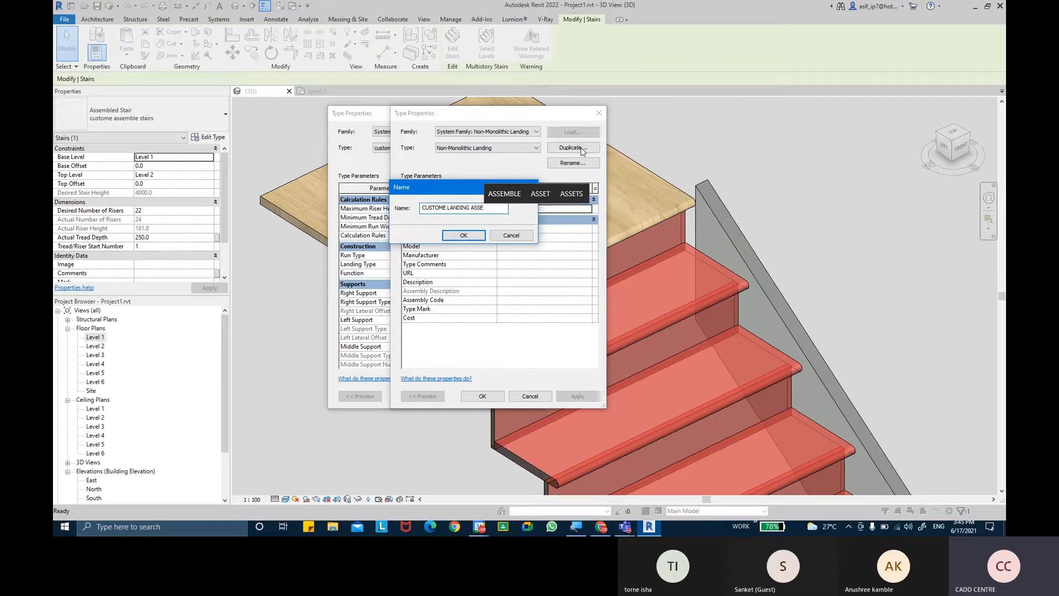
type("MBLE STAITS")
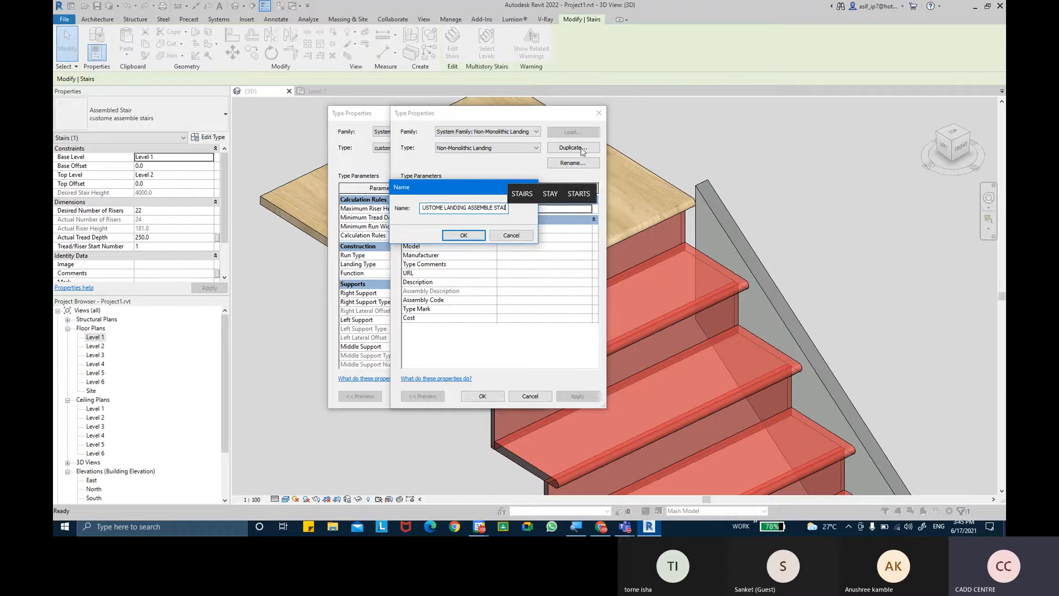
key("BackSpace")
key("BackSpace")
type("RS")
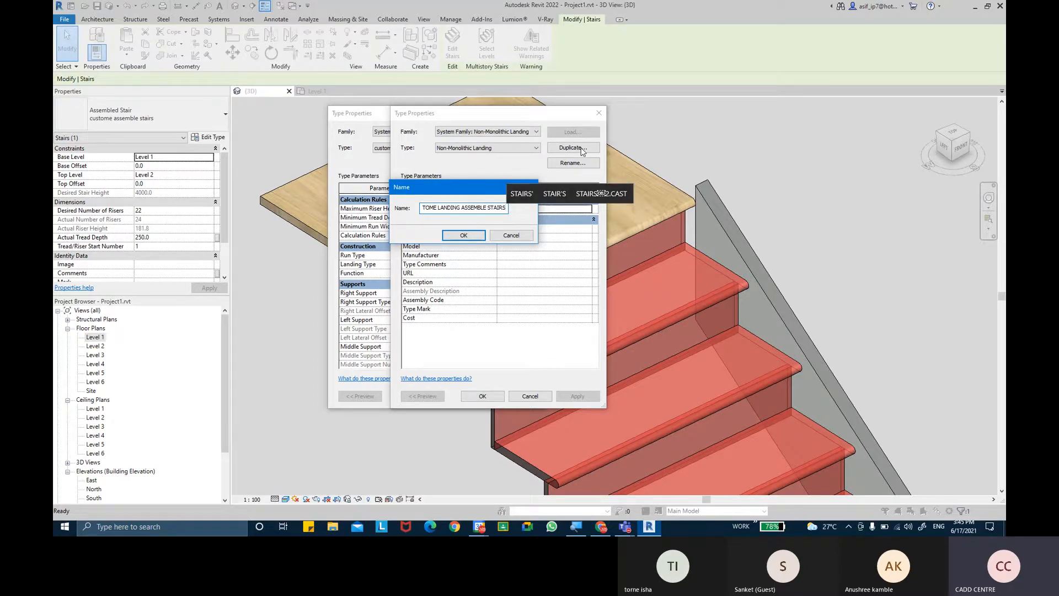
key("Return")
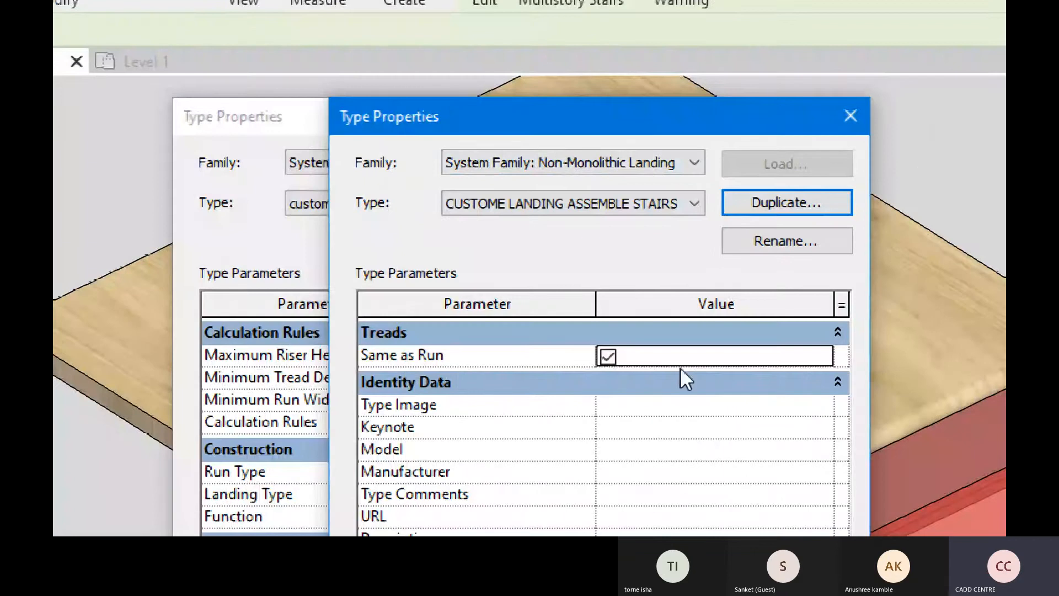
- Turn off Same as Run for the new landing type's treads
left_click(606, 356)
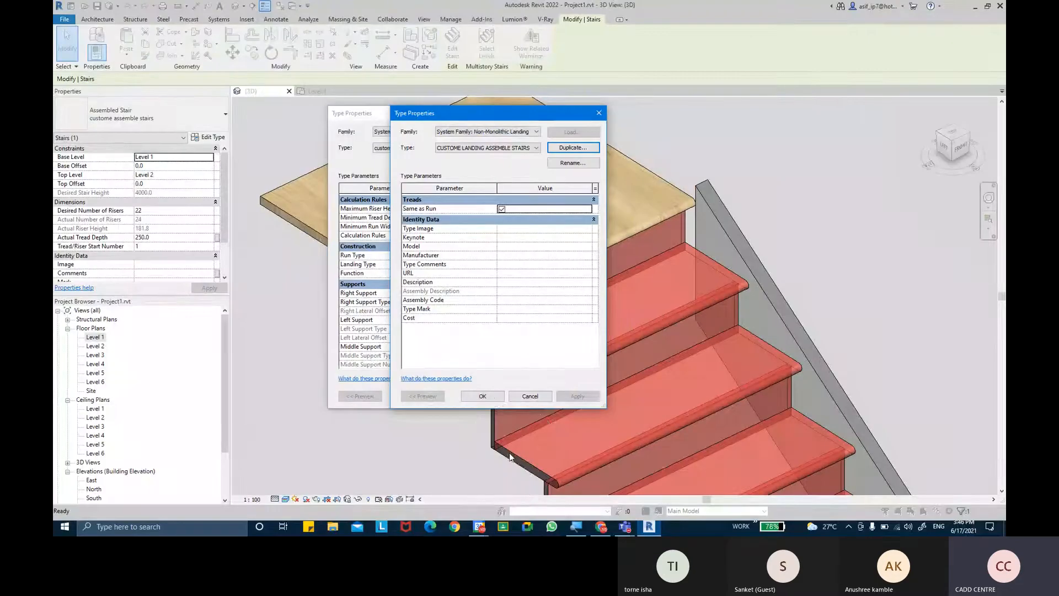
left_click(510, 453)
left_click(500, 210)
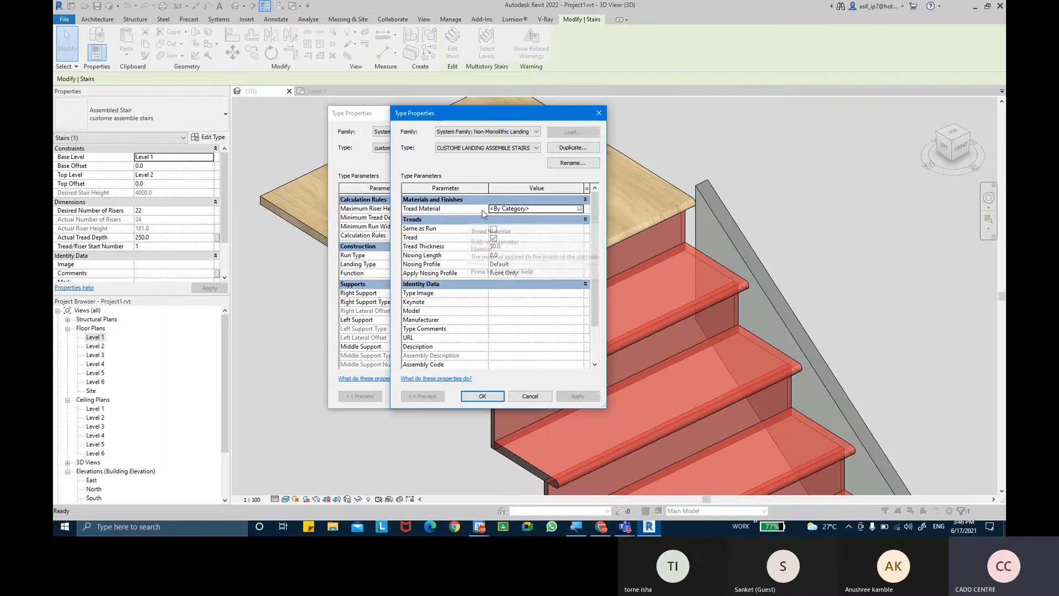
- Create a new material for the landing's Tread Material and name it "AR-STAIRS - LANDING"
left_click(580, 208)
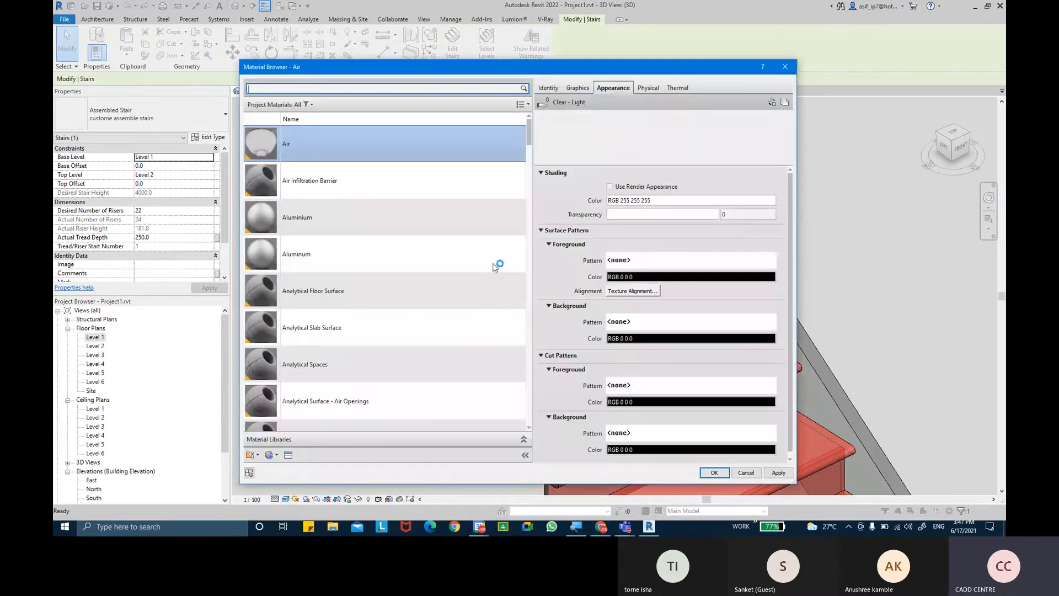
left_click(271, 455)
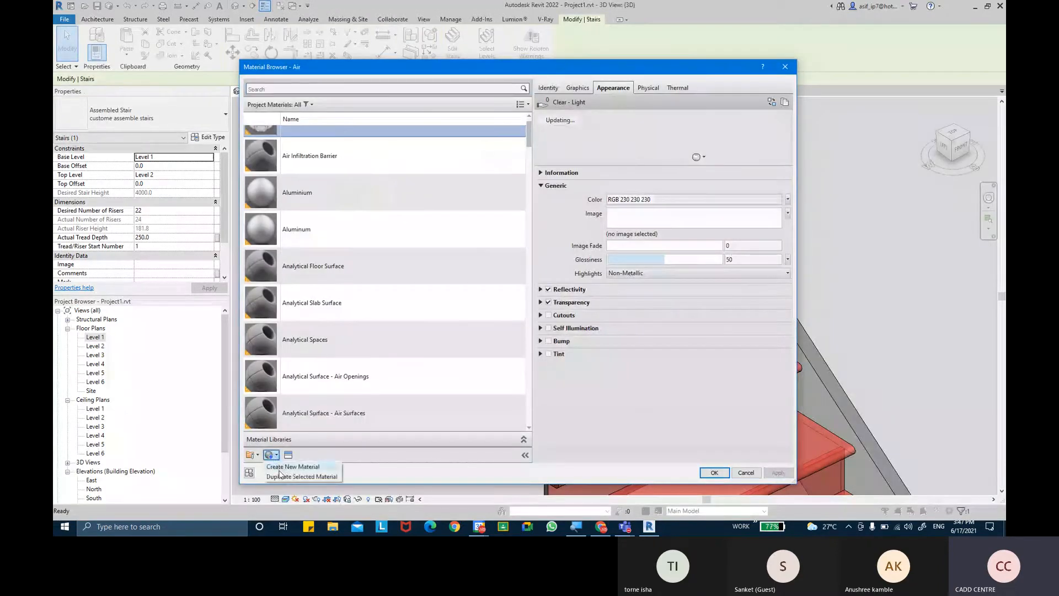
left_click(292, 467)
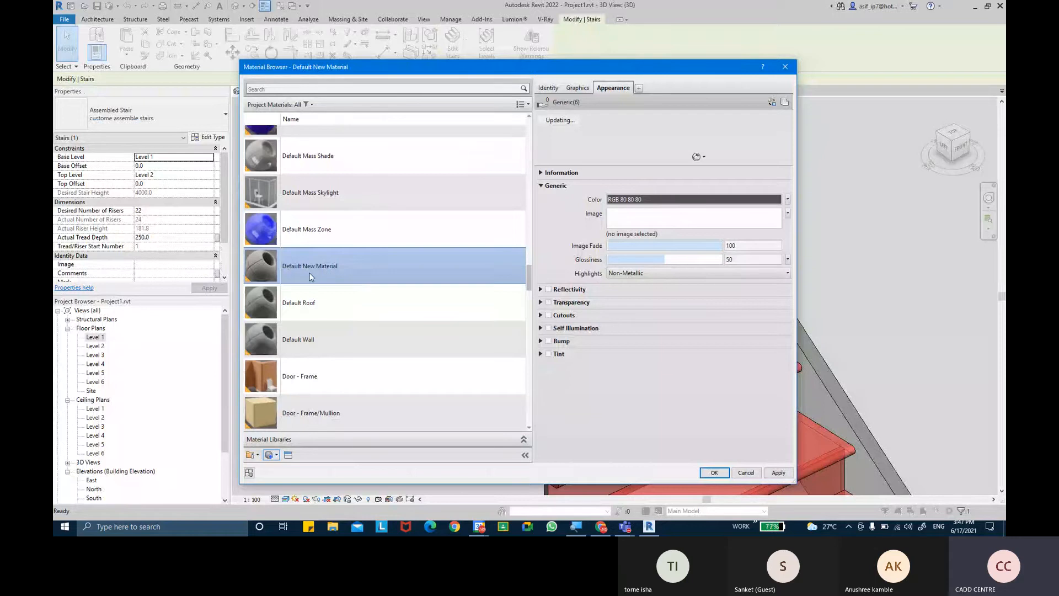
left_click(309, 272)
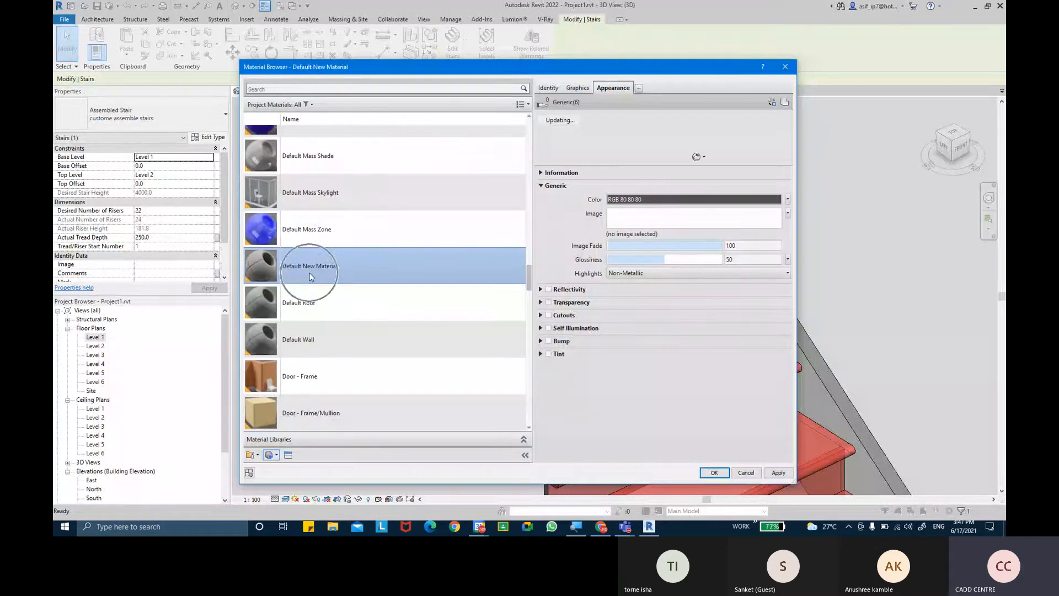
left_click(558, 87)
left_click(683, 103)
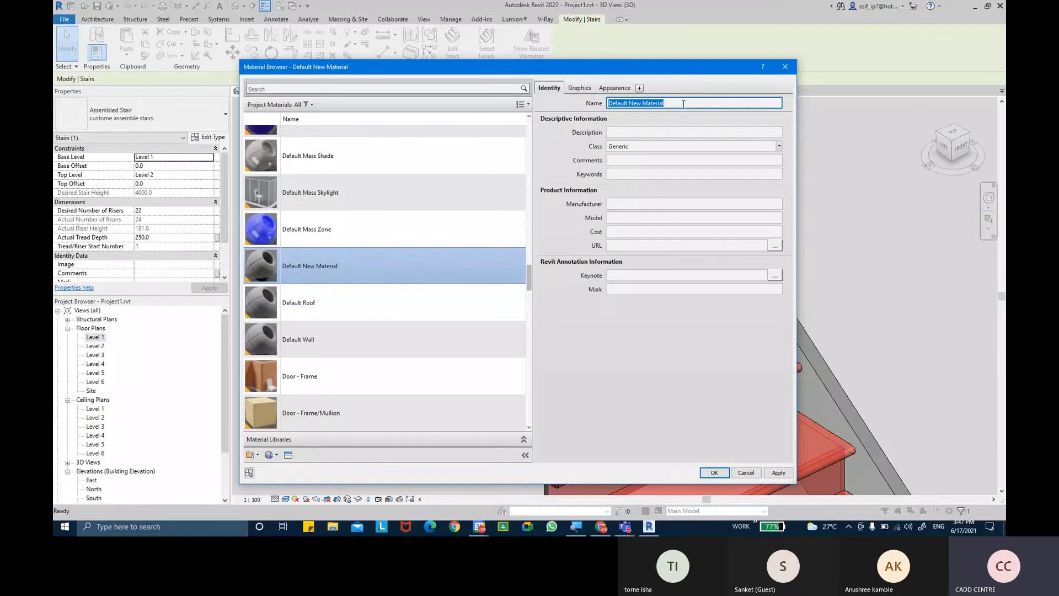
key("BackSpace")
type("AR-")
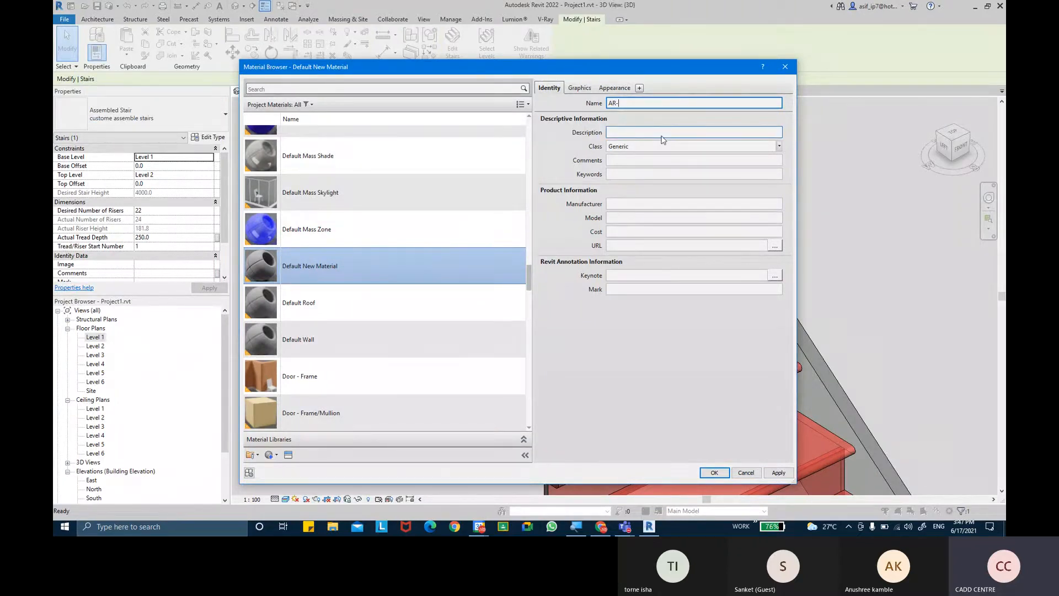
type("AIRS - LANDING")
key("Return")
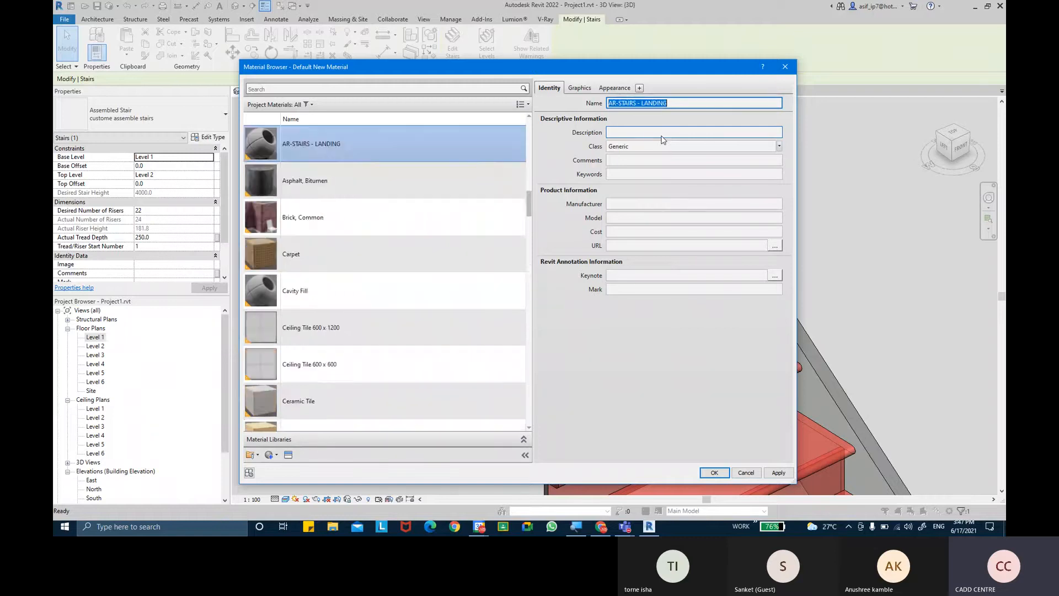
- Set the landing material's class to Wood and its surface foreground pattern to the drafting pattern Wood - Finish
left_click(779, 147)
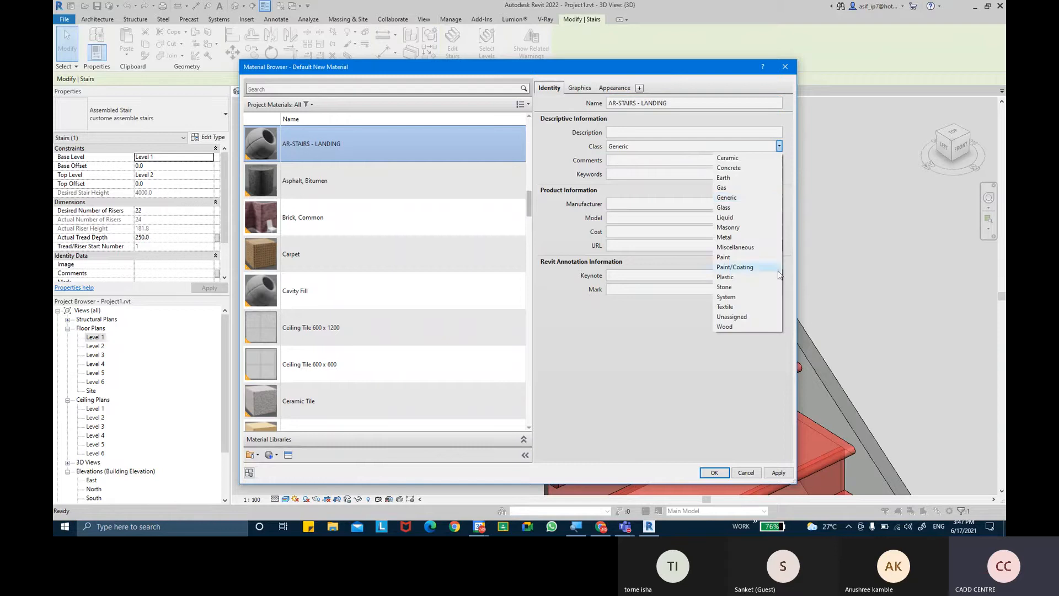
left_click(752, 327)
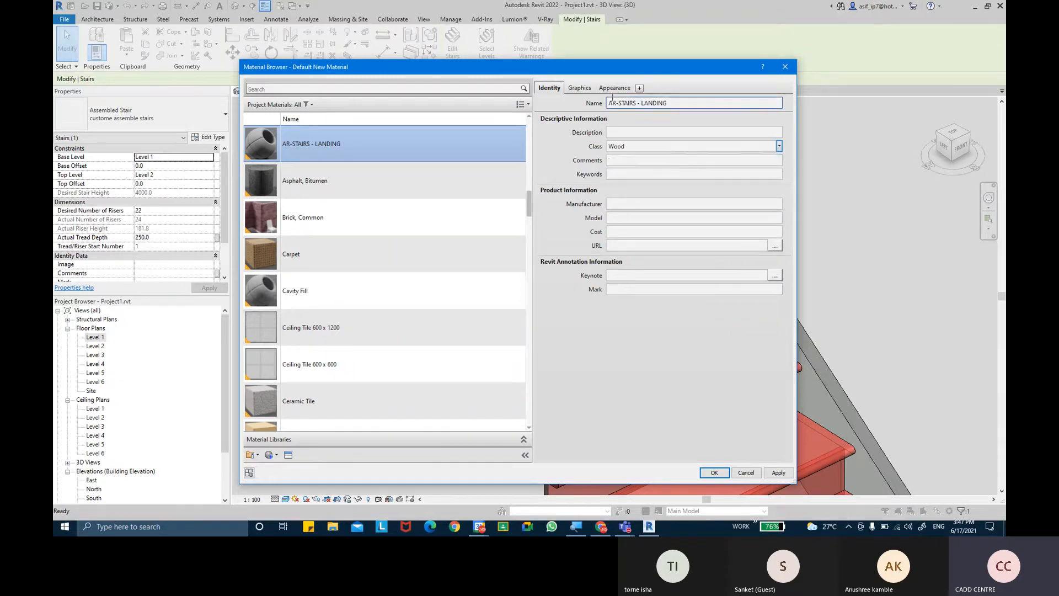
left_click(579, 88)
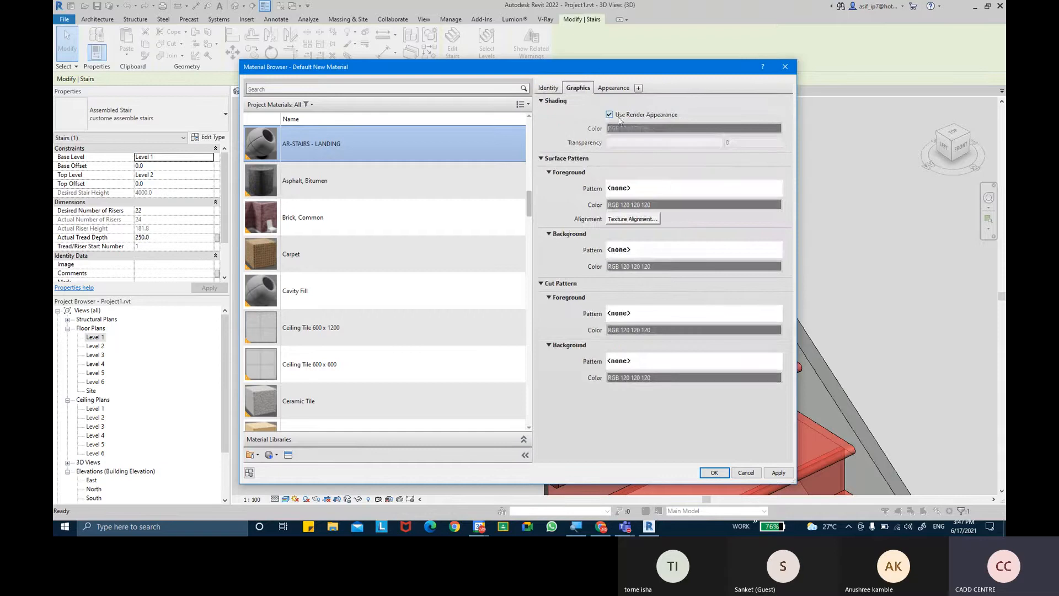
left_click(670, 188)
scroll(581, 295, "down", 5)
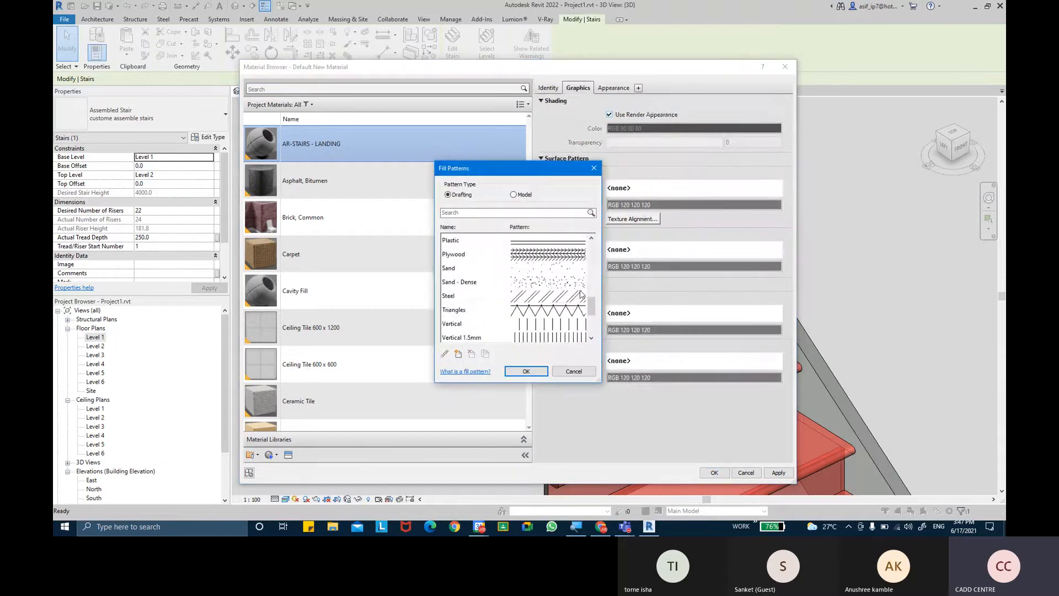
scroll(580, 295, "up", 10)
left_click(513, 194)
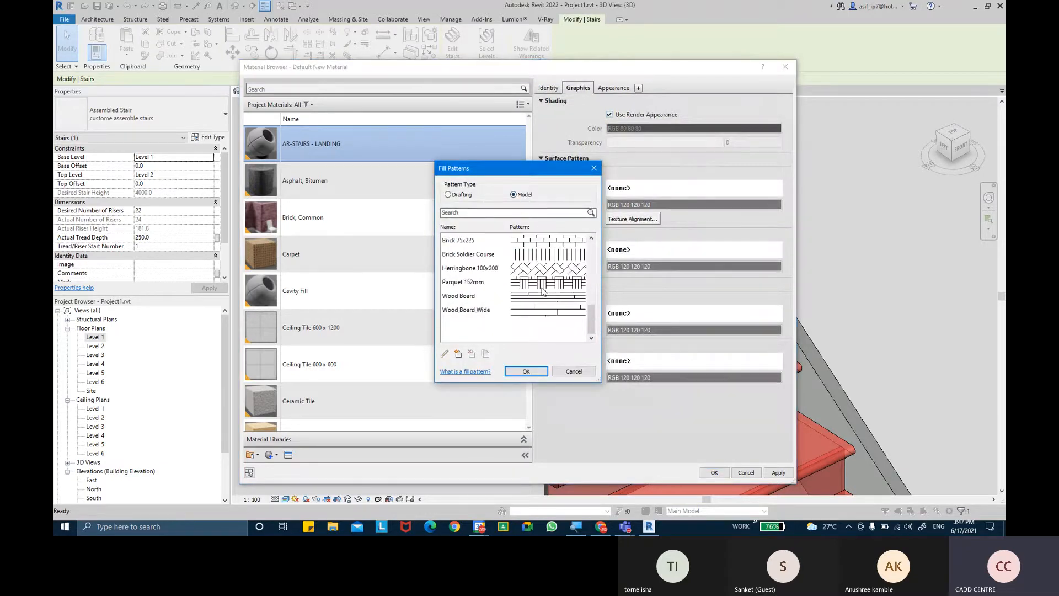
left_click(459, 194)
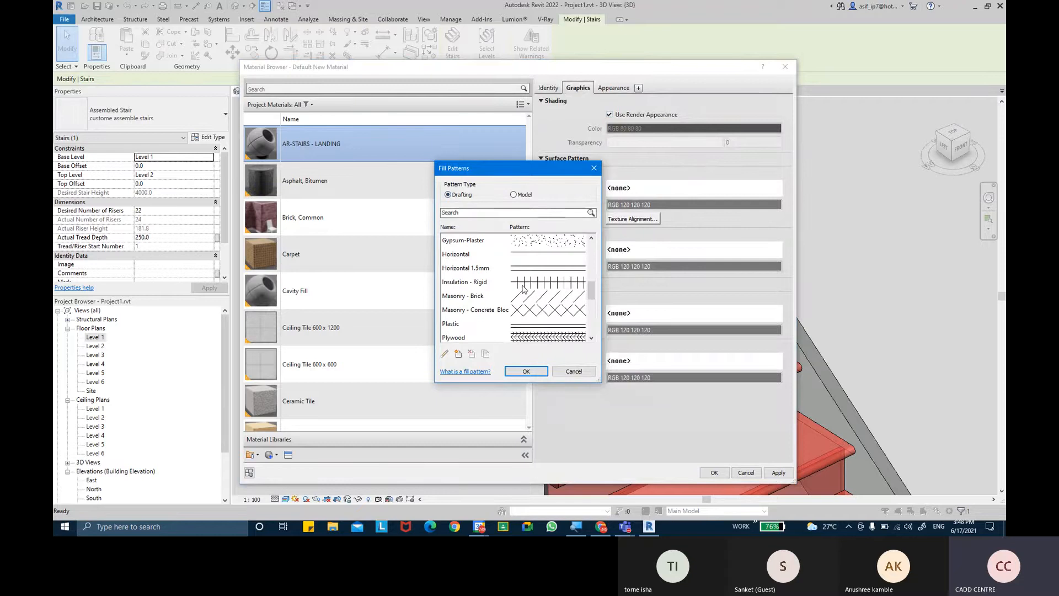
scroll(523, 287, "down", 5)
left_click(535, 259)
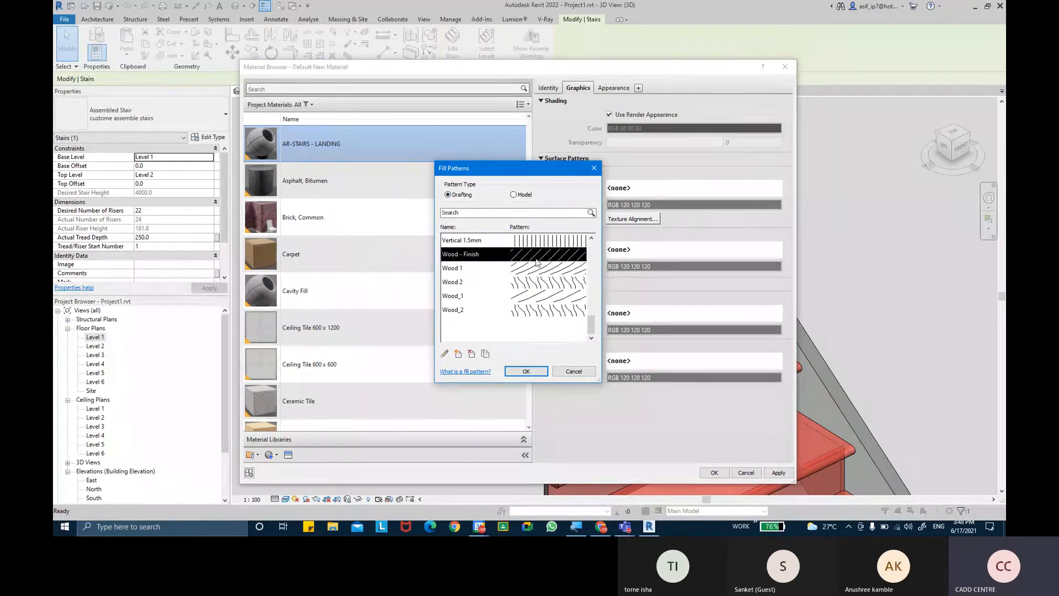
left_click(526, 371)
- Set the landing material's cut foreground pattern to Wood 1
left_click(683, 315)
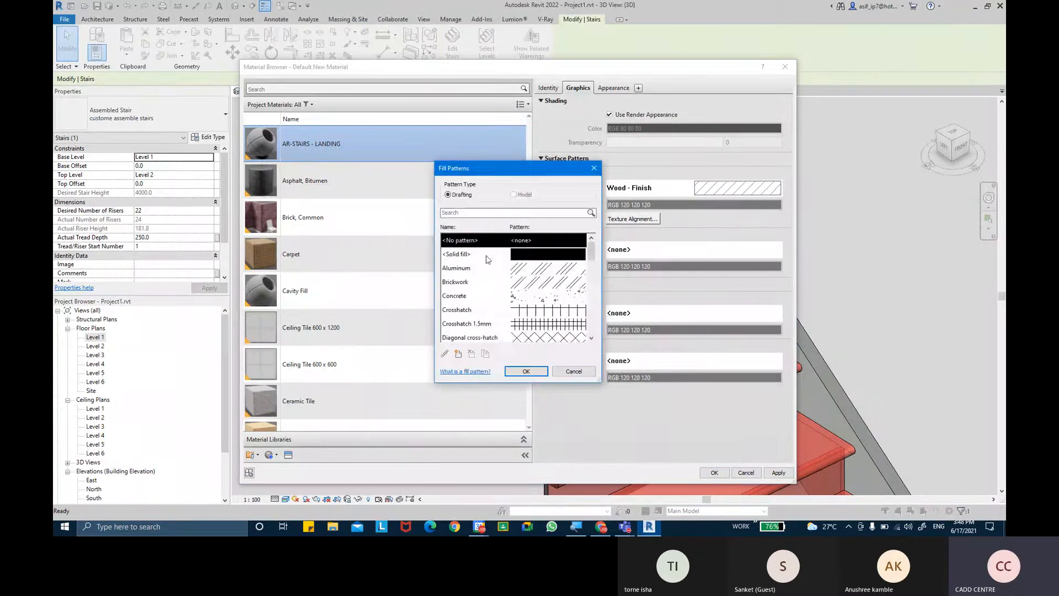
scroll(523, 305, "down", 5)
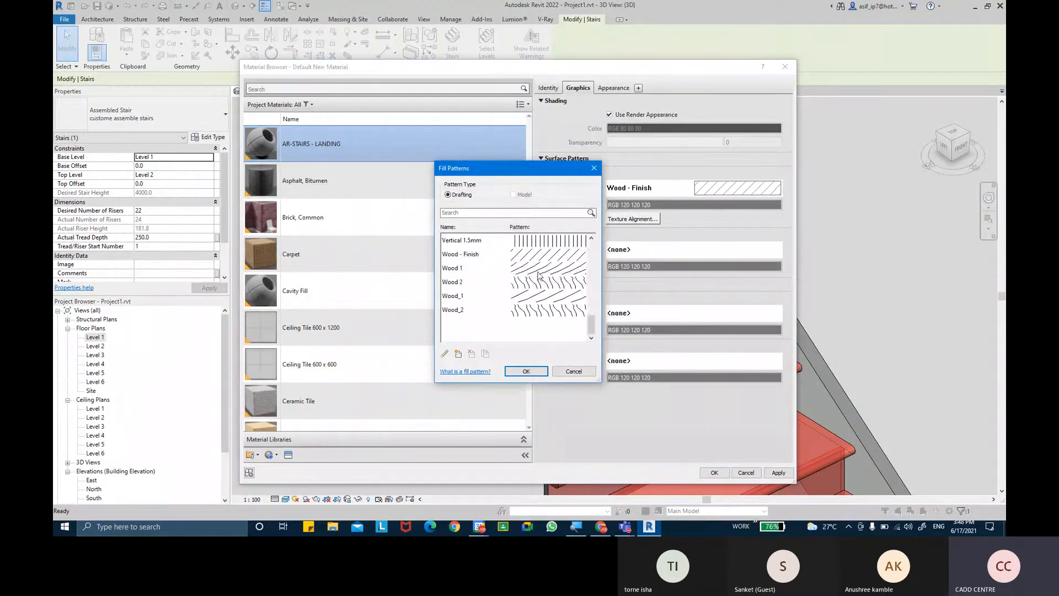
left_click(539, 272)
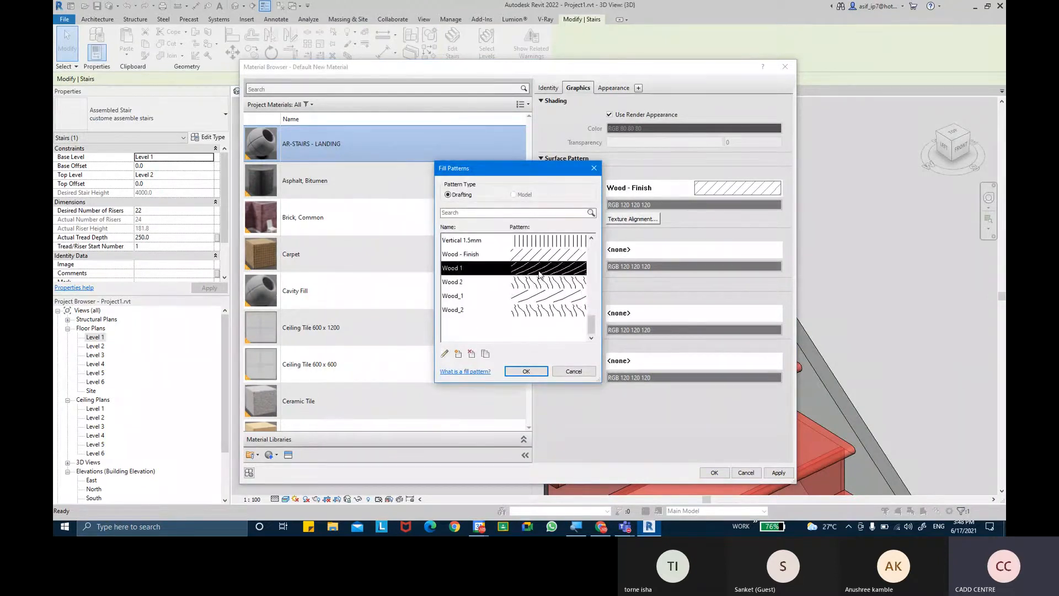
left_click(534, 371)
- Set the landing material's cut background pattern to Wood_2 with the colour RGB 188 188 188
left_click(642, 361)
scroll(537, 305, "down", 5)
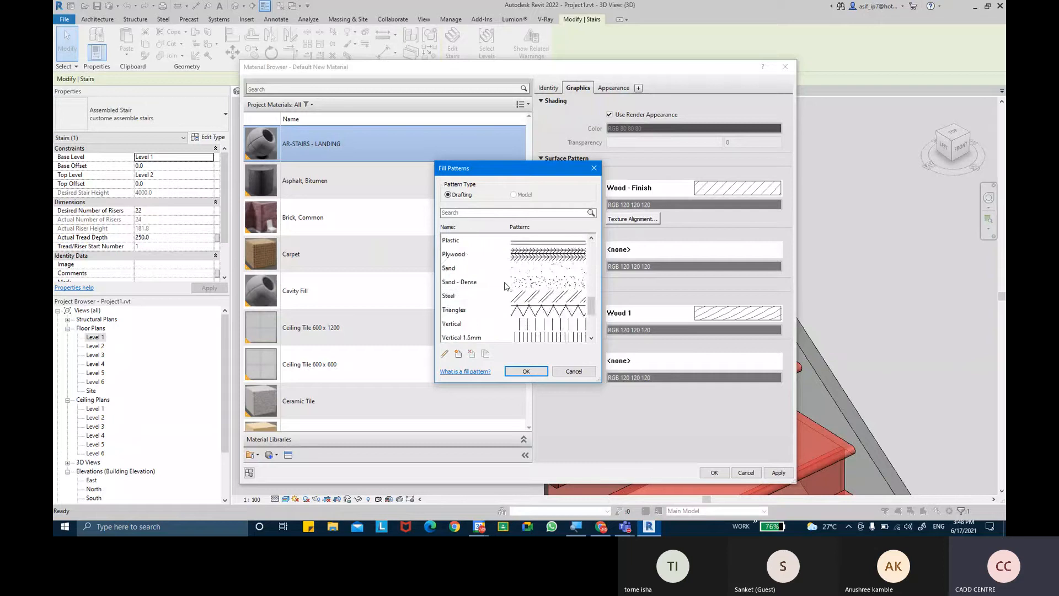
left_click(537, 310)
left_click(526, 371)
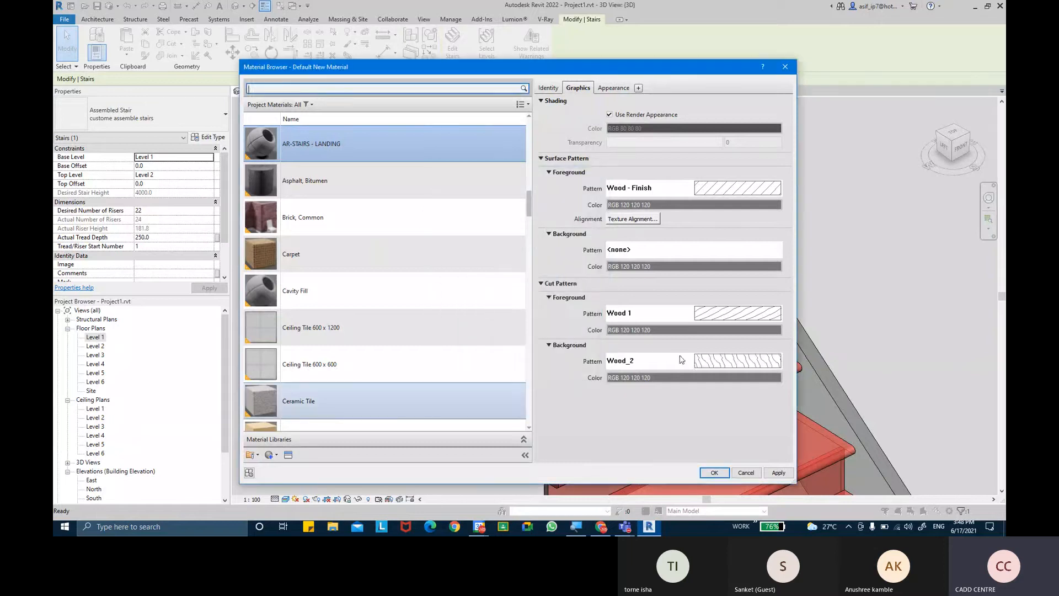
left_click(694, 378)
left_click_drag(631, 248, 631, 226)
left_click(558, 361)
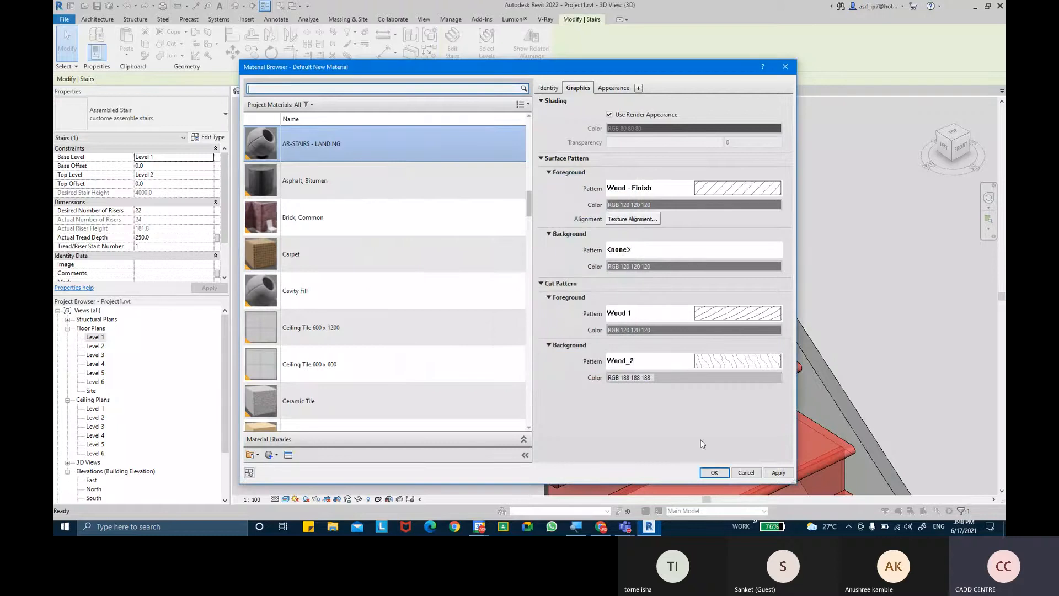
- Browse the wood panel assets of the Appearance Library for an appearance that suits the landing material
left_click(609, 90)
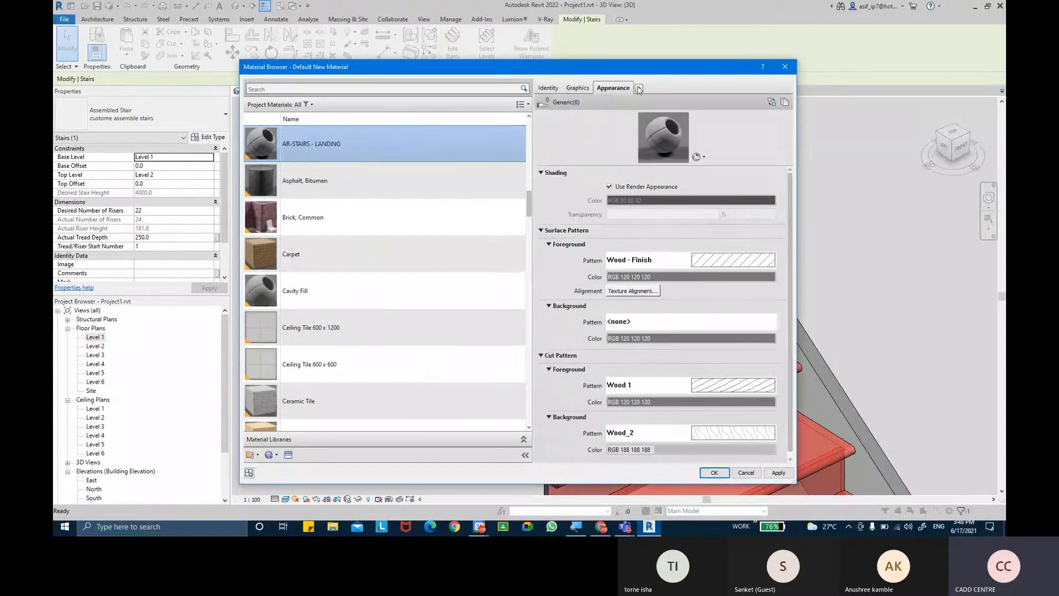
left_click(287, 454)
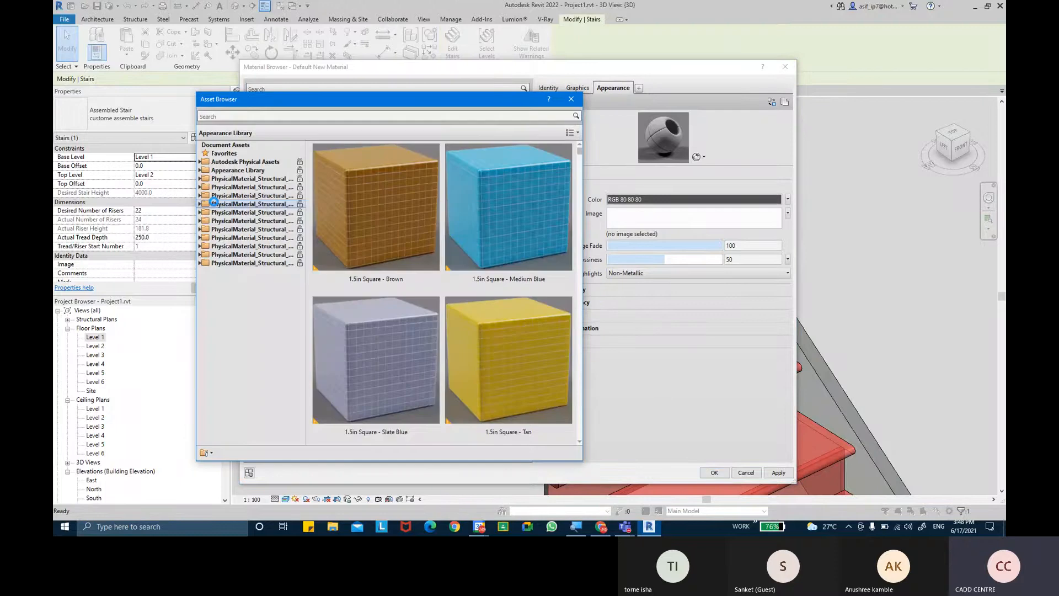
left_click(201, 170)
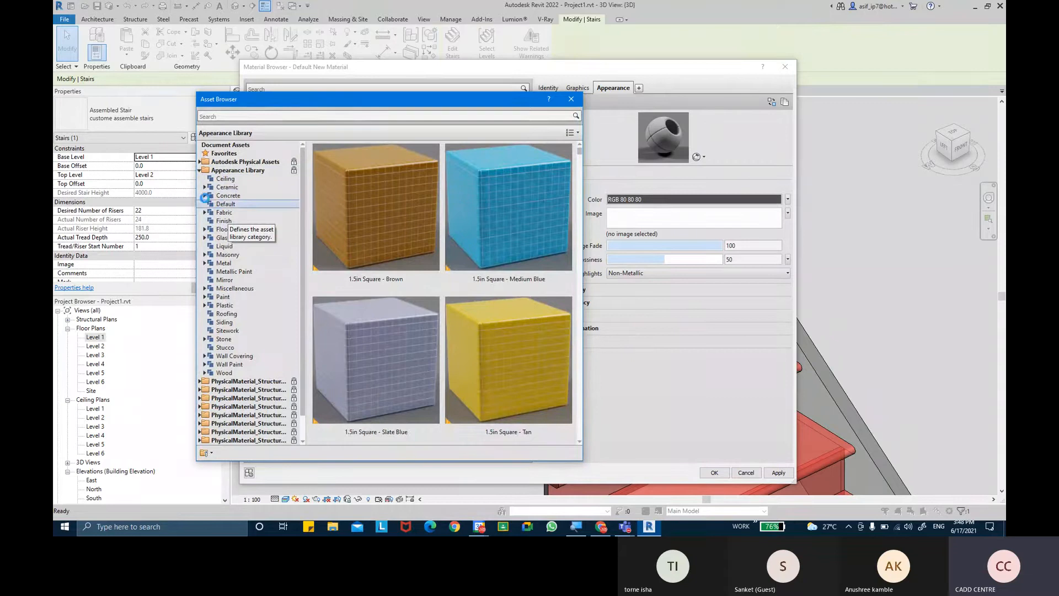
left_click(204, 372)
left_click(229, 381)
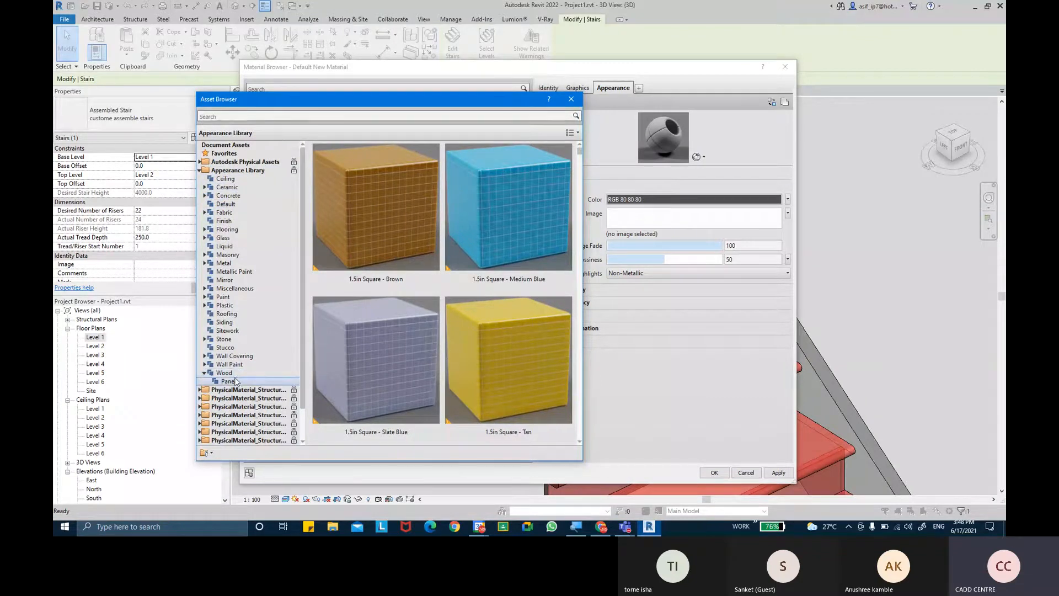
scroll(507, 216, "down", 4)
scroll(507, 218, "down", 2)
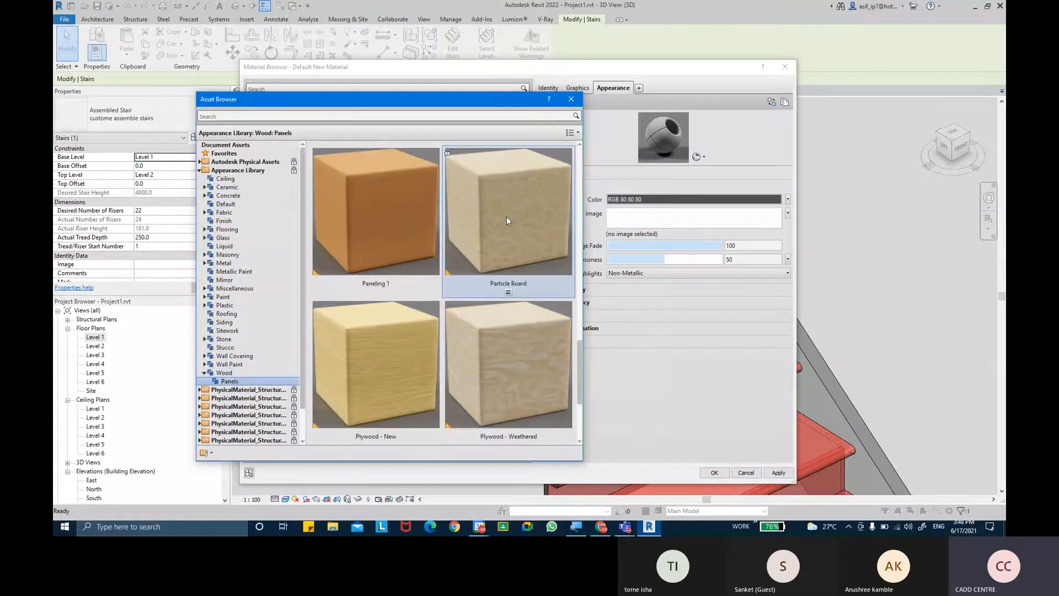
scroll(506, 220, "down", 2)
scroll(506, 221, "up", 5)
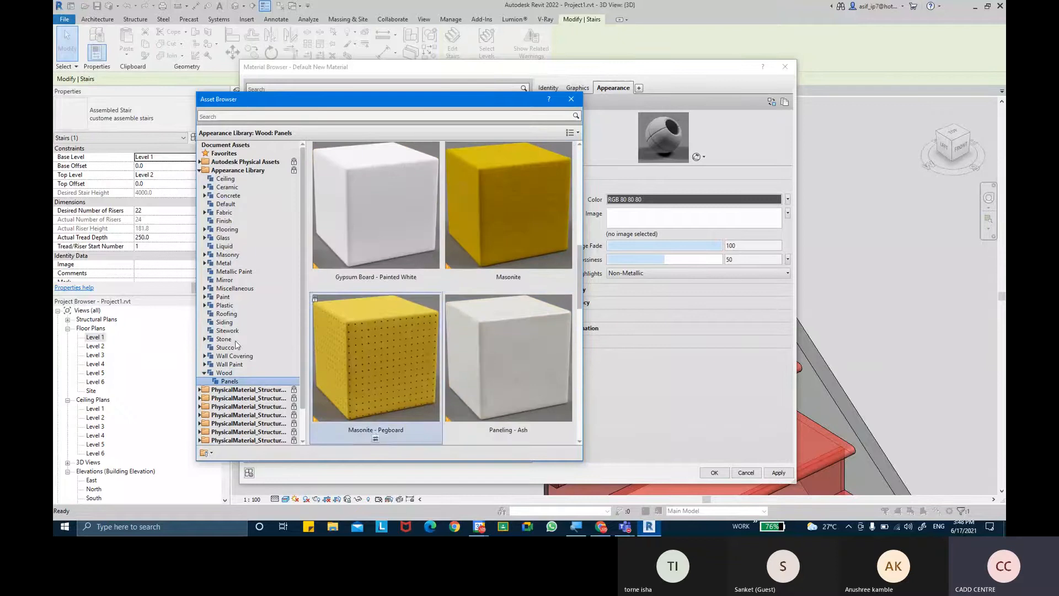
- Replace the landing material's appearance with the Bocote asset from the Wood category and close the Asset Browser
left_click(222, 373)
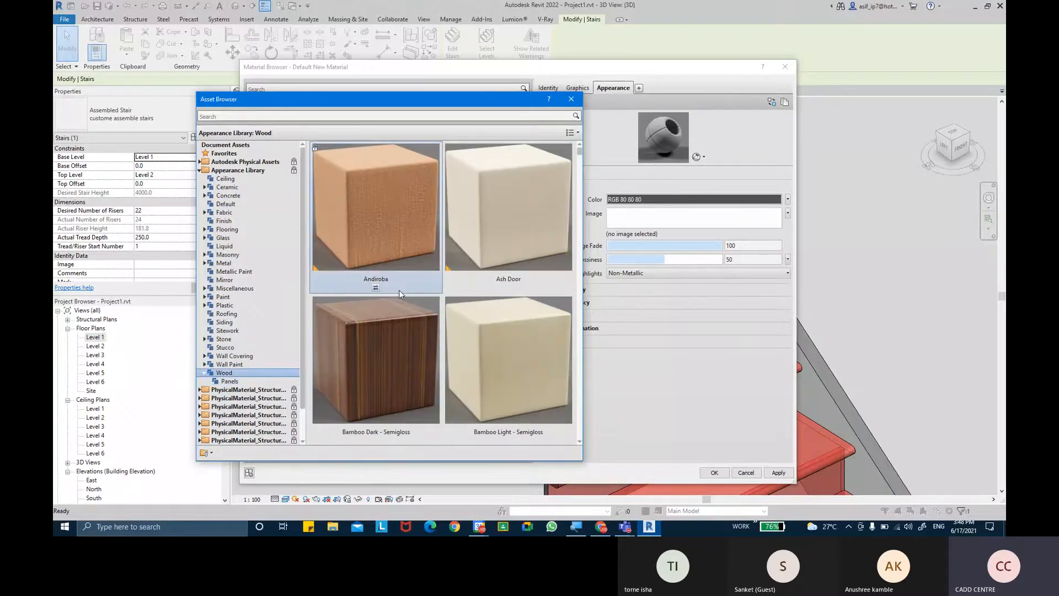
scroll(400, 291, "down", 3)
scroll(402, 292, "down", 2)
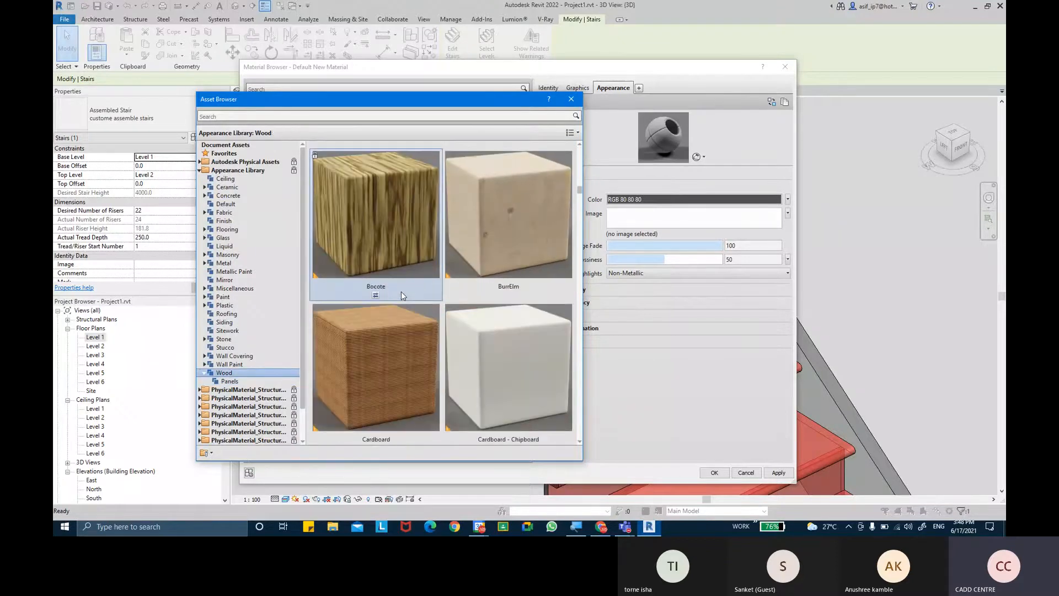
double_click(403, 246)
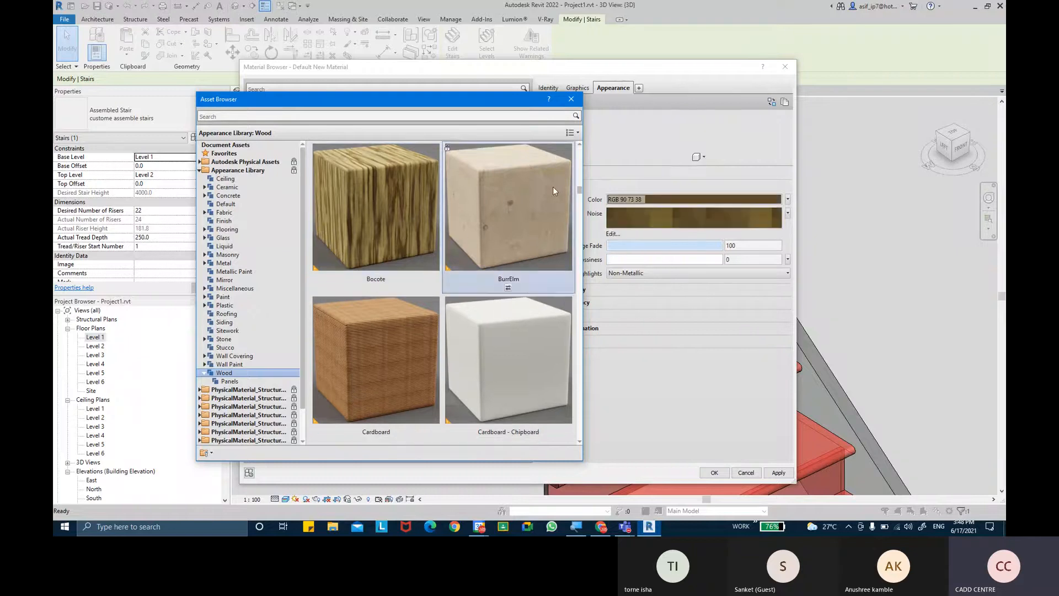
left_click(571, 98)
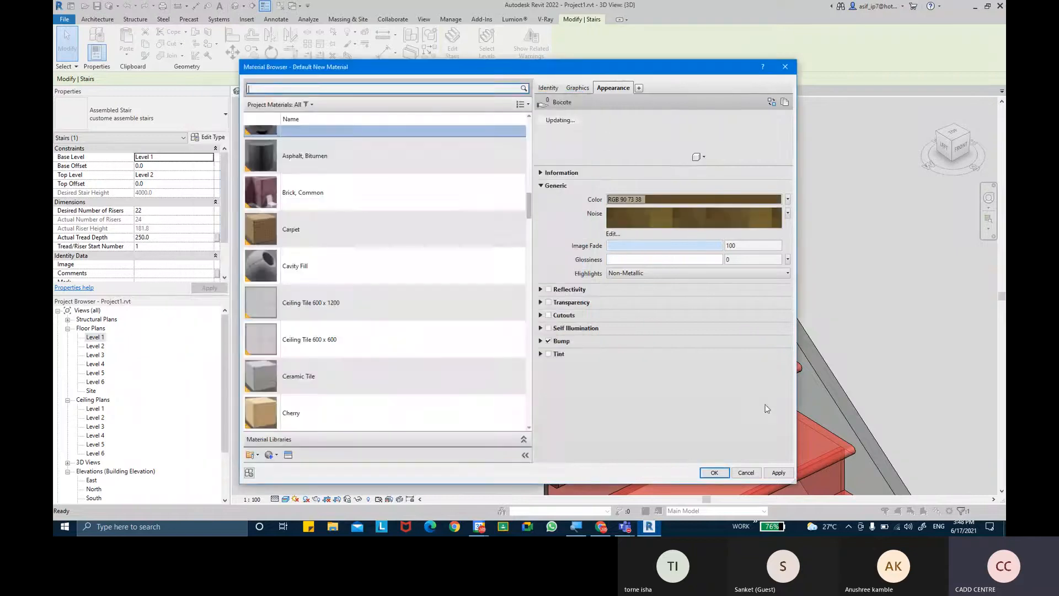
- Assign the AR-STAIRS - LANDING material as the landing's Tread Material and accept the landing and stair type properties
left_click(777, 473)
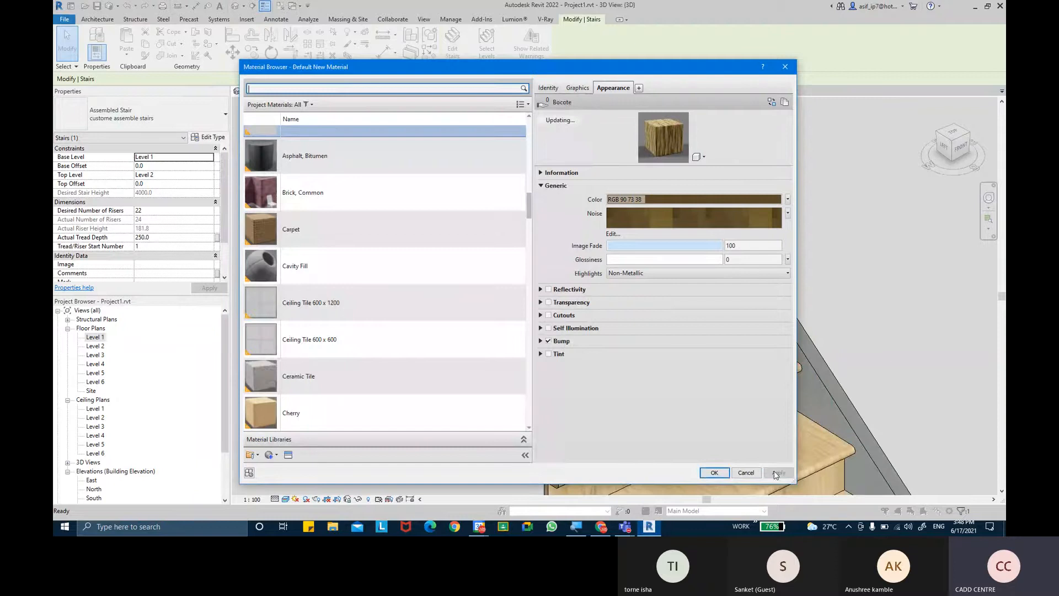
left_click(713, 472)
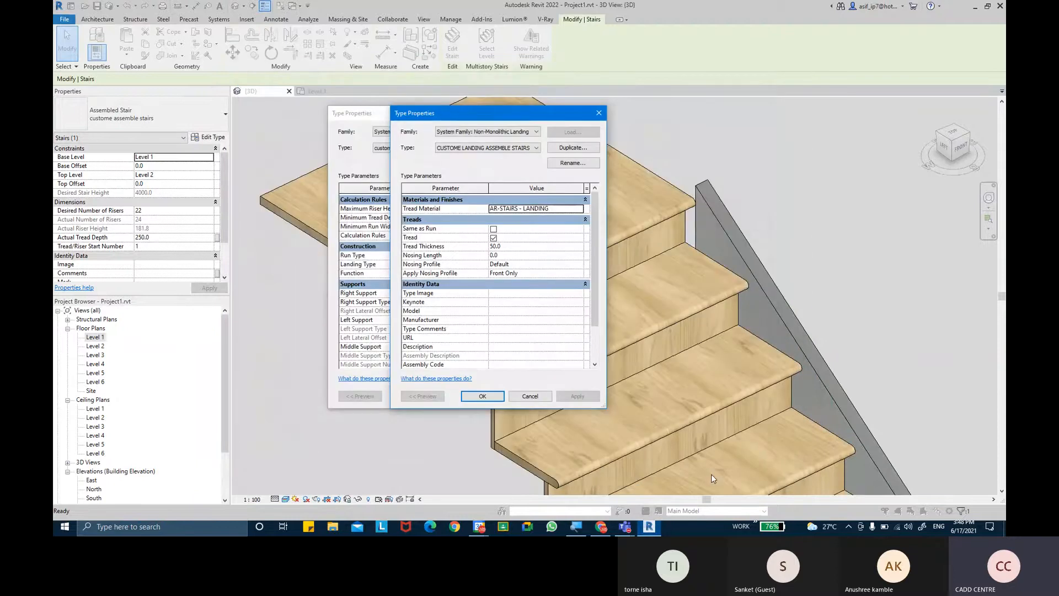
left_click(482, 396)
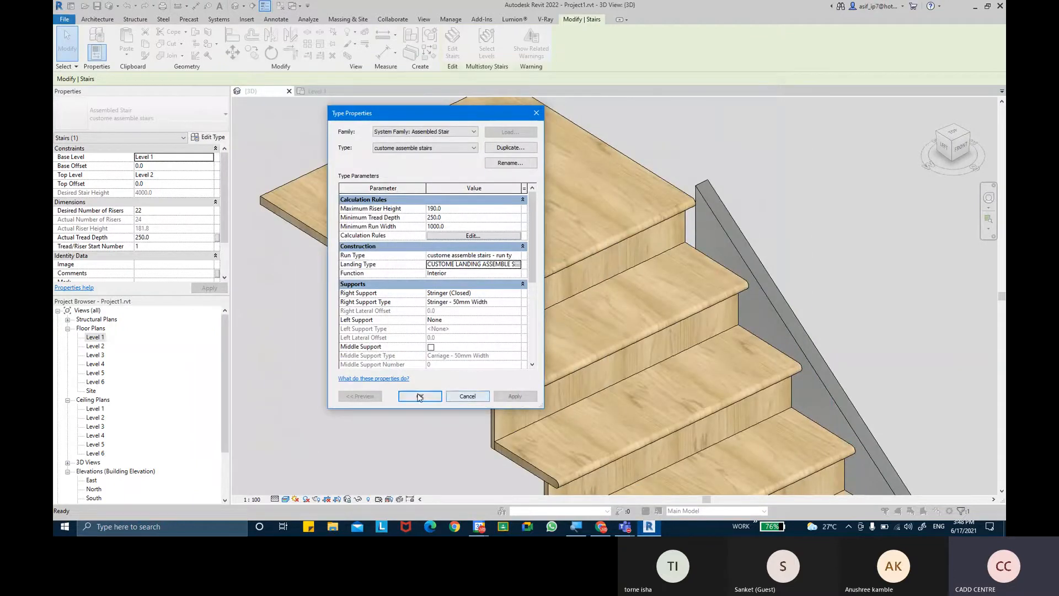
left_click(419, 396)
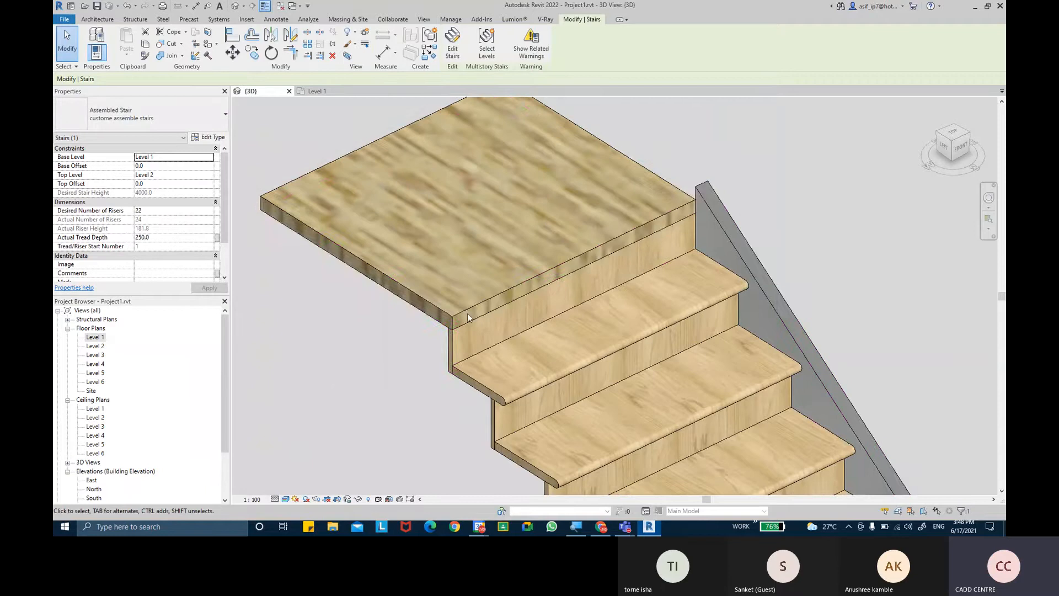
- Deselect the assembled stair and examine its landing, treads and the neighbouring stairs from several viewpoints in 3D
scroll(634, 193, "down", 4)
left_click(657, 193)
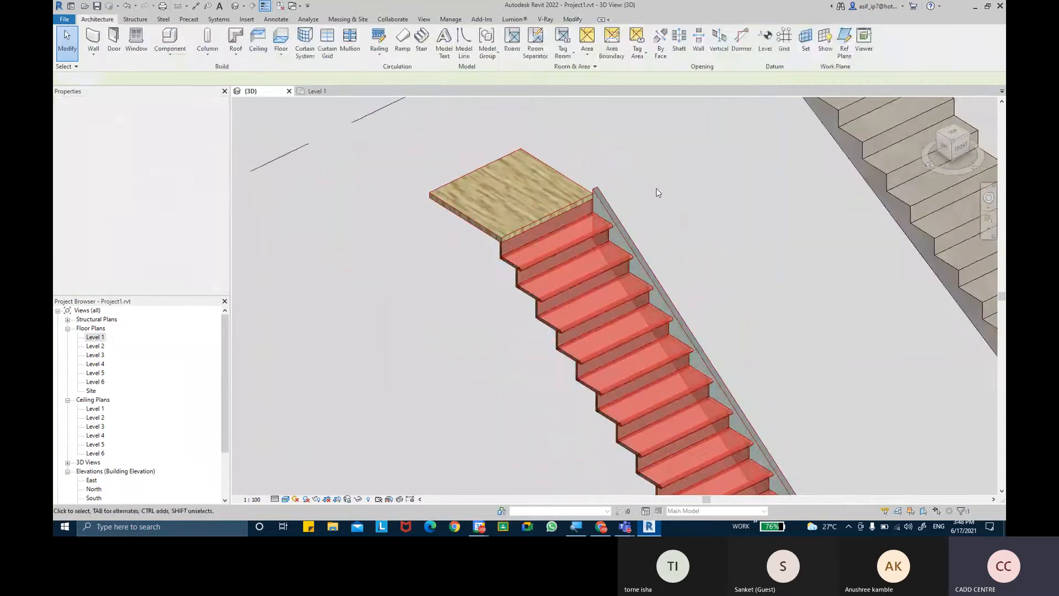
scroll(654, 190, "up", 3)
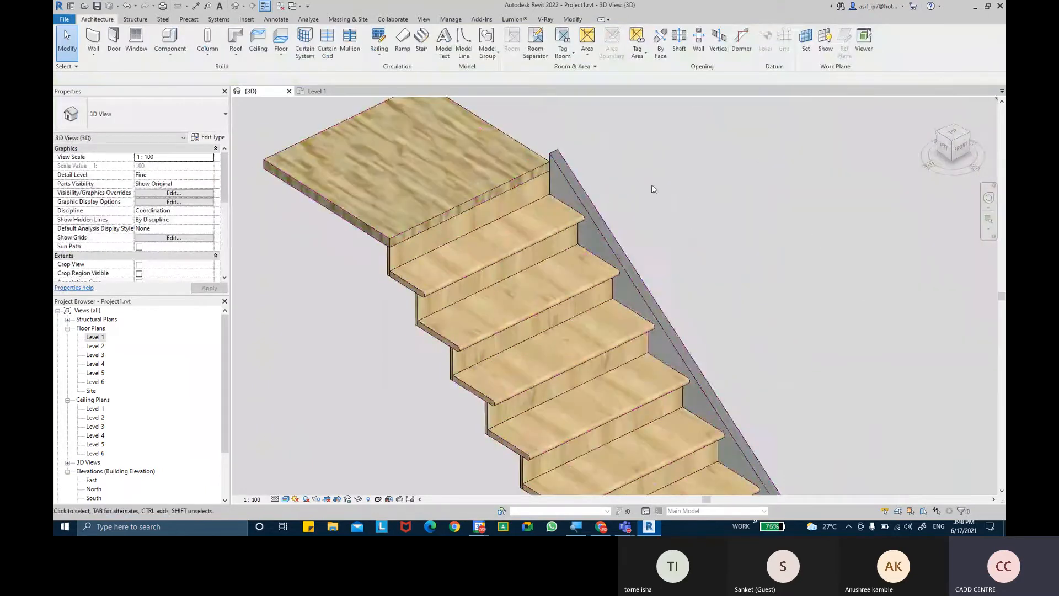
middle_click_drag(447, 195, 477, 224)
scroll(478, 223, "up", 2)
middle_click_drag(781, 186, 816, 201)
scroll(569, 203, "down", 4)
middle_click_drag(687, 187, 703, 141, "shift")
middle_click_drag(763, 185, 570, 120)
scroll(572, 121, "down", 2)
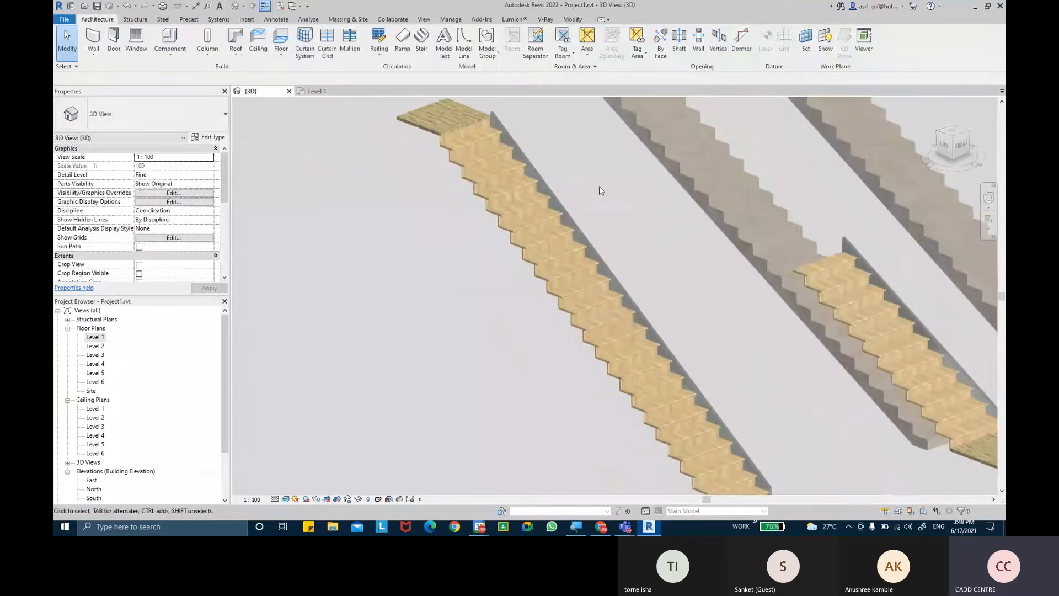
- Switch to the Microsoft Teams meeting, admit the participant waiting in the lobby, and return to Revit
mouse_move(625, 526)
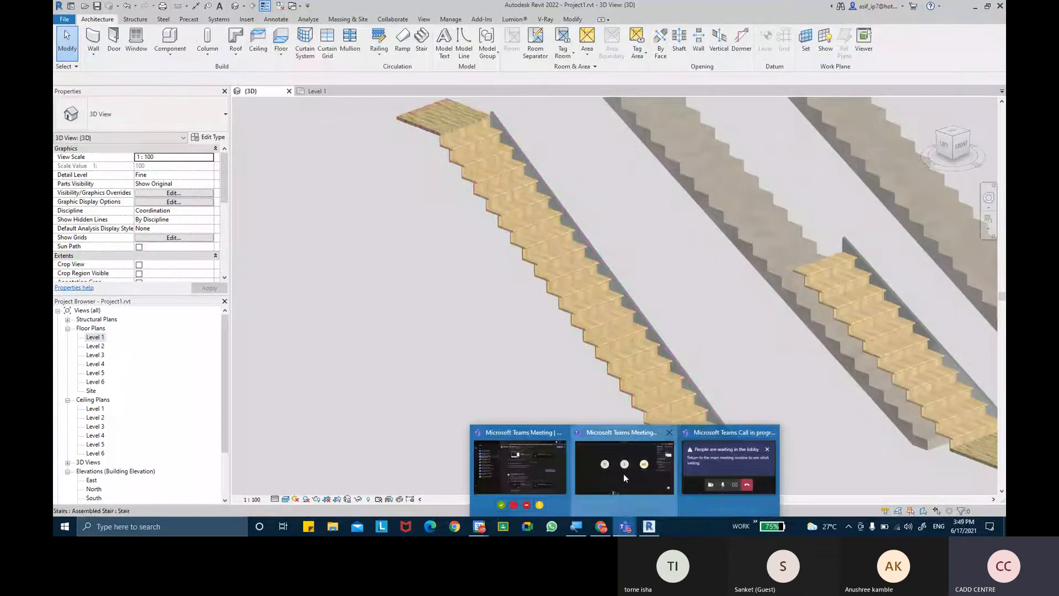
left_click(623, 474)
left_click(565, 279)
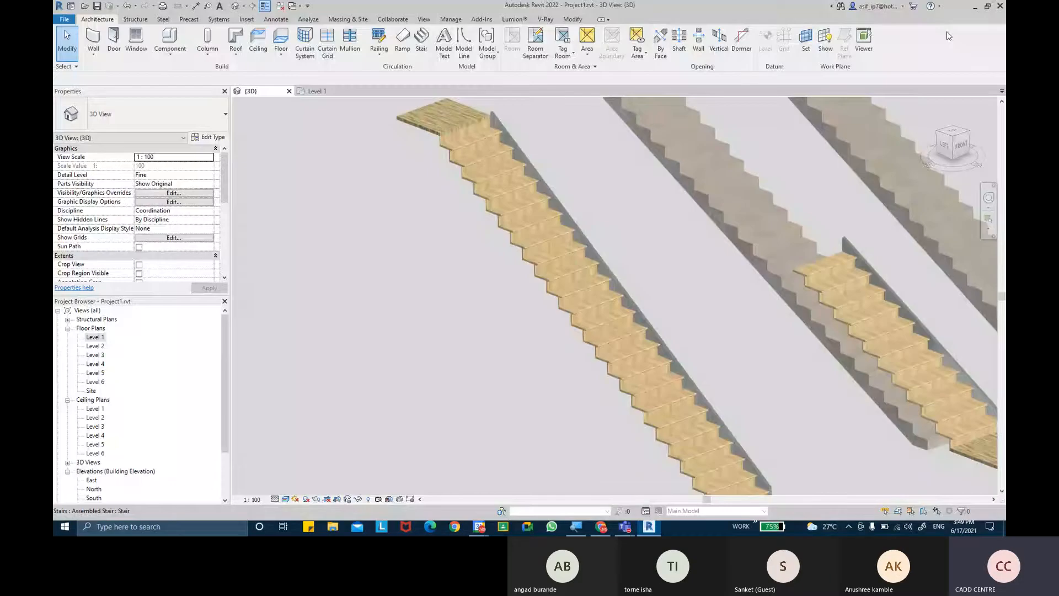
left_click(964, 8)
- Set the Tread Thickness of the assembled stair's landing type to 100 and accept the landing and stair type properties
middle_click_drag(630, 198, 577, 319, "shift")
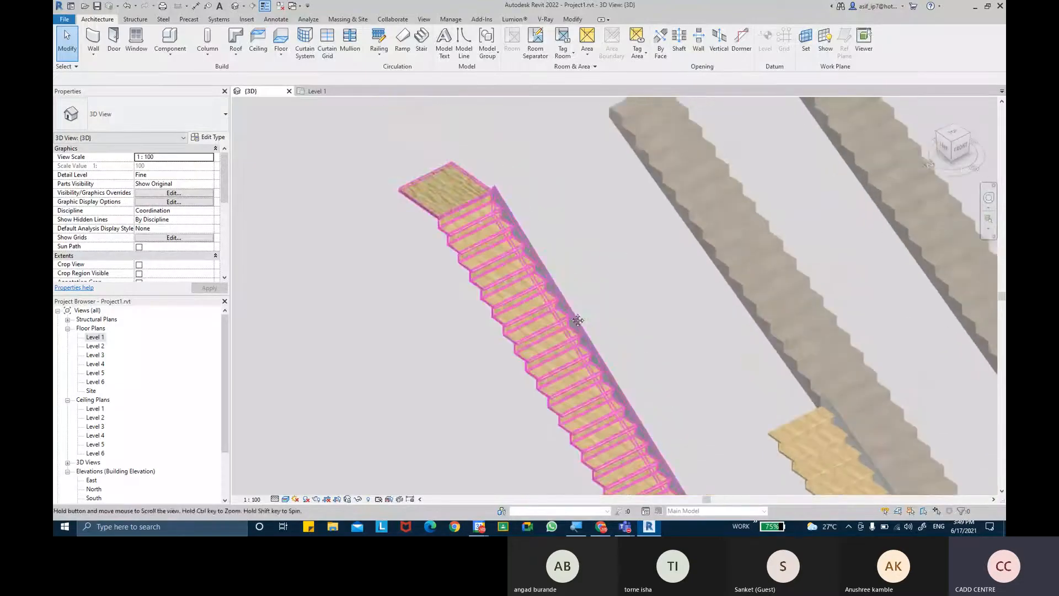
scroll(439, 215, "up", 3)
scroll(434, 214, "up", 2)
scroll(375, 180, "up", 2)
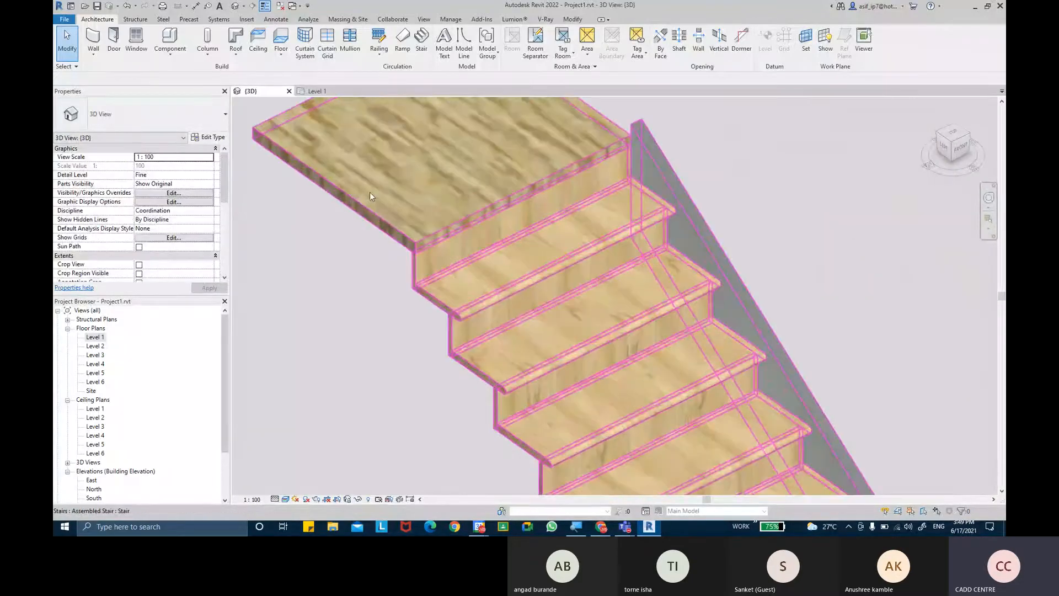
left_click(370, 195)
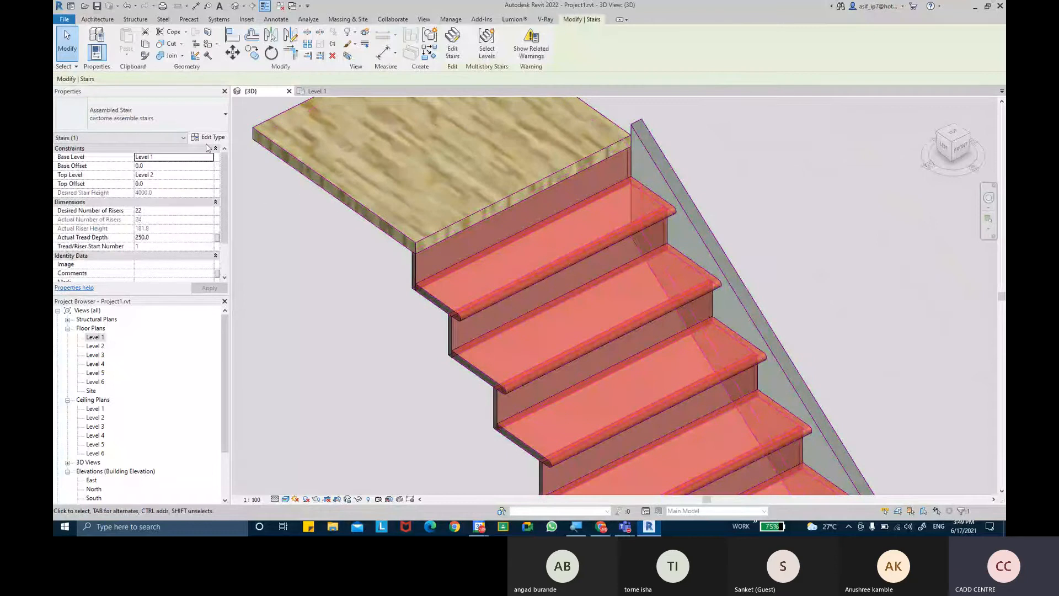
left_click(208, 139)
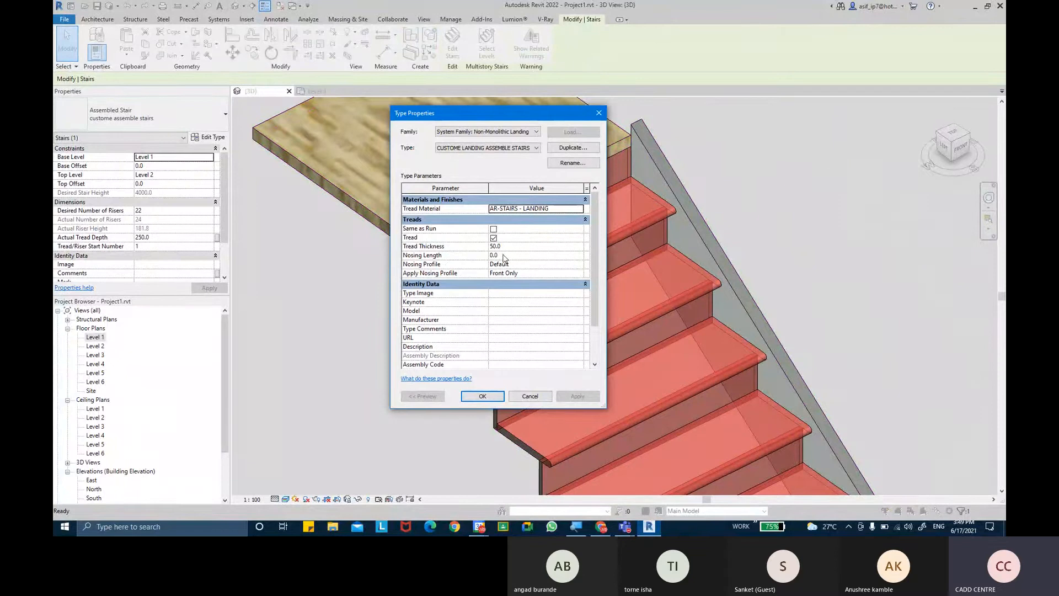
left_click(504, 248)
type("100.0")
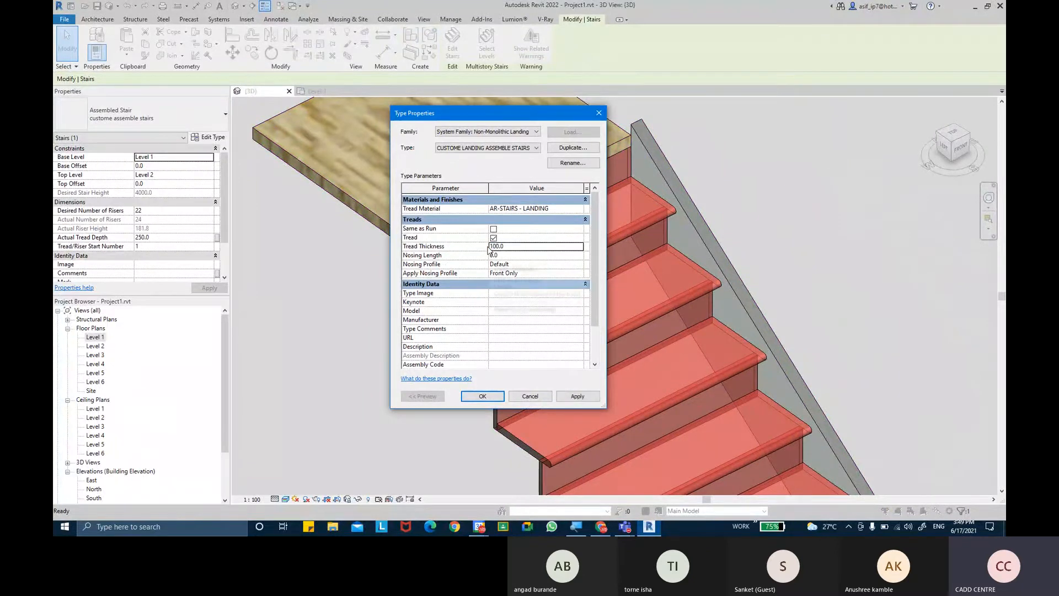
left_click(577, 396)
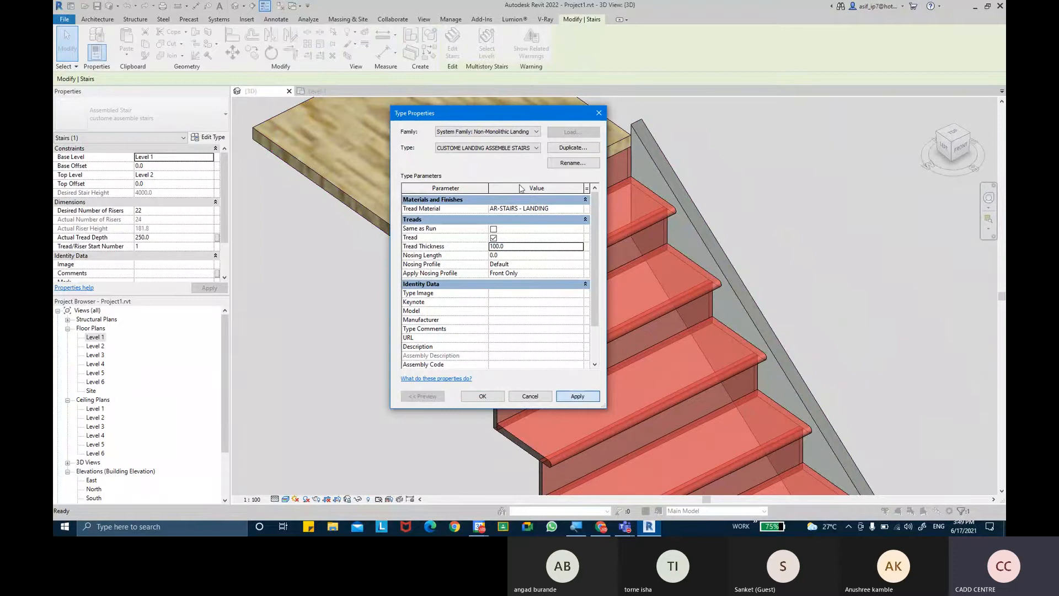
left_click_drag(462, 119, 610, 111)
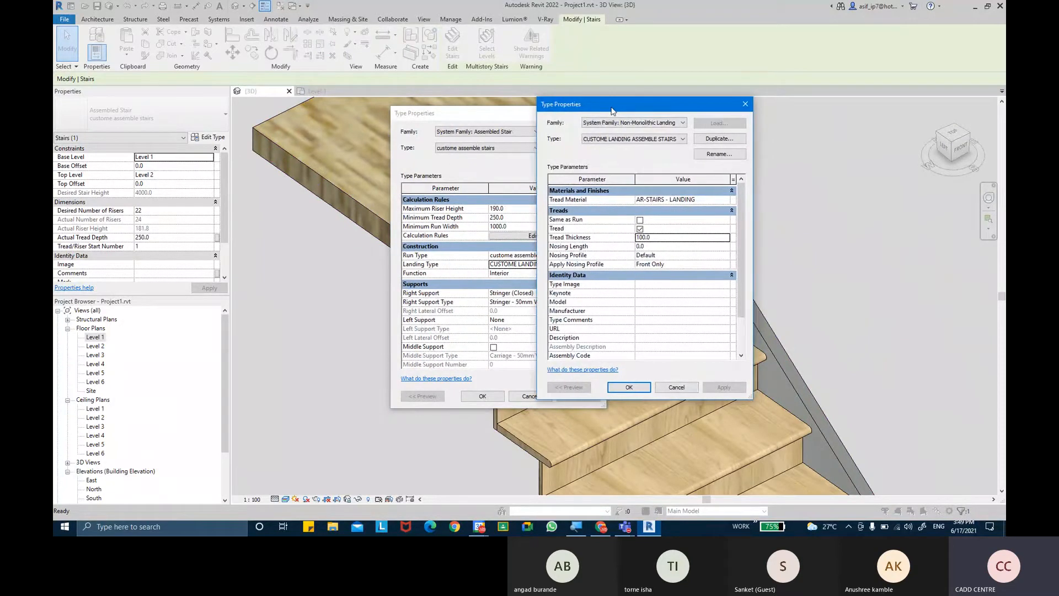
left_click(629, 387)
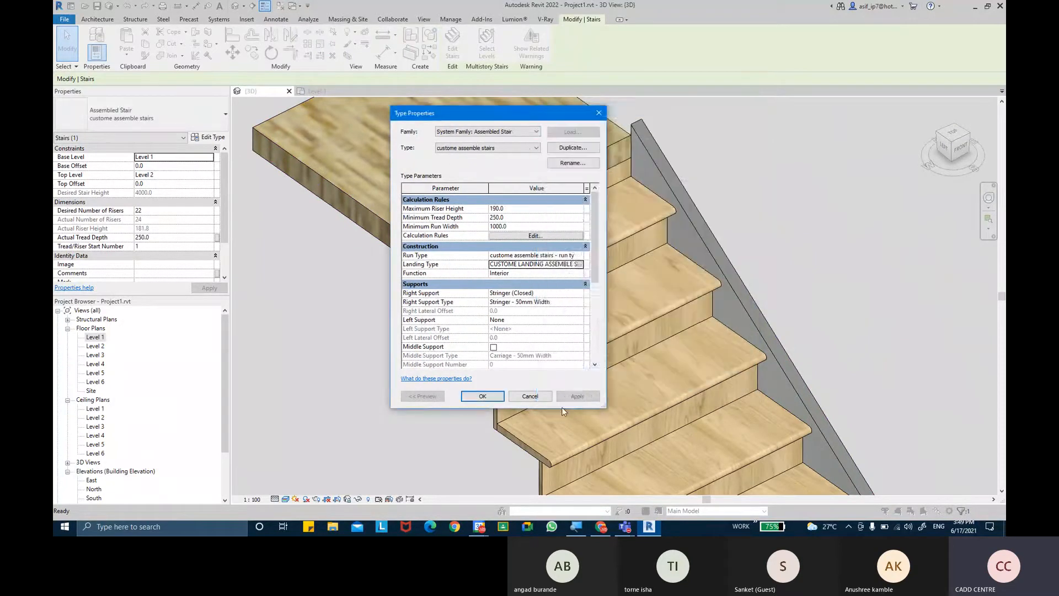
left_click(483, 396)
left_click(856, 242)
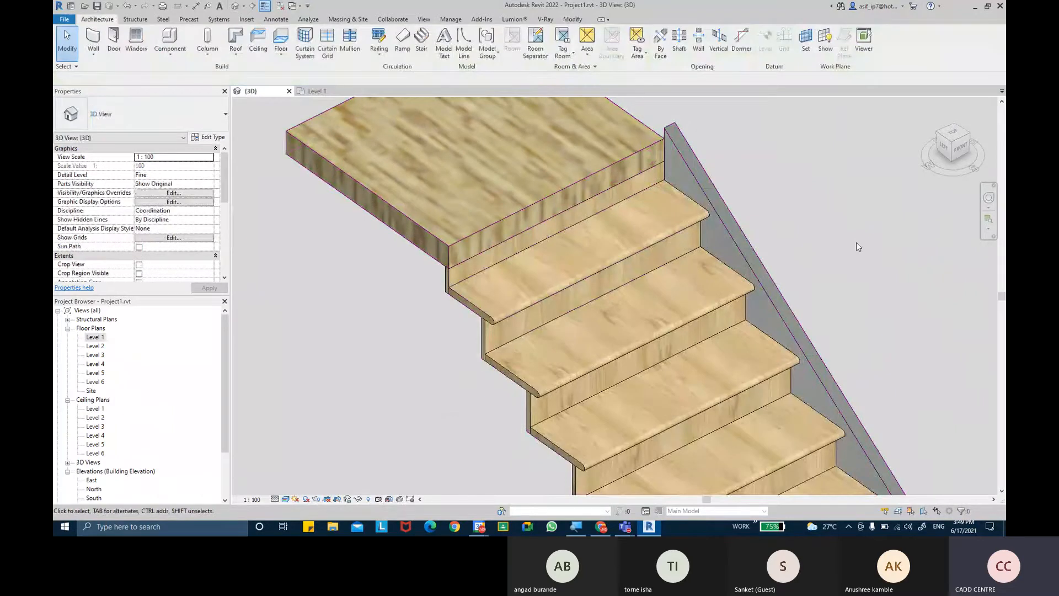
- Reopen the assembled stair's landing type properties and apply a Nosing Length of 50
scroll(453, 313, "up", 4)
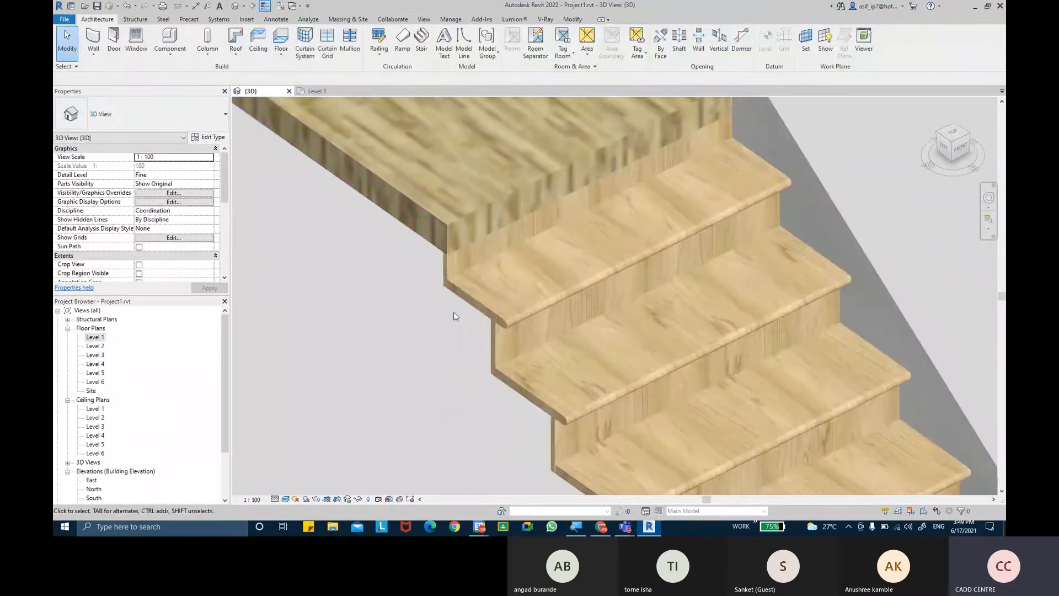
scroll(497, 299, "down", 5)
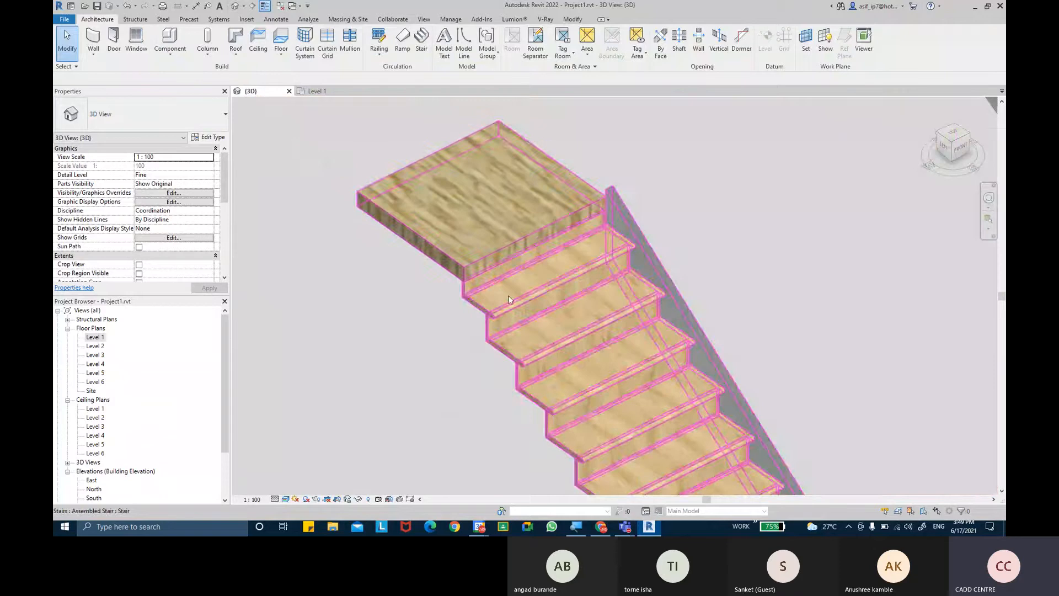
left_click(396, 233)
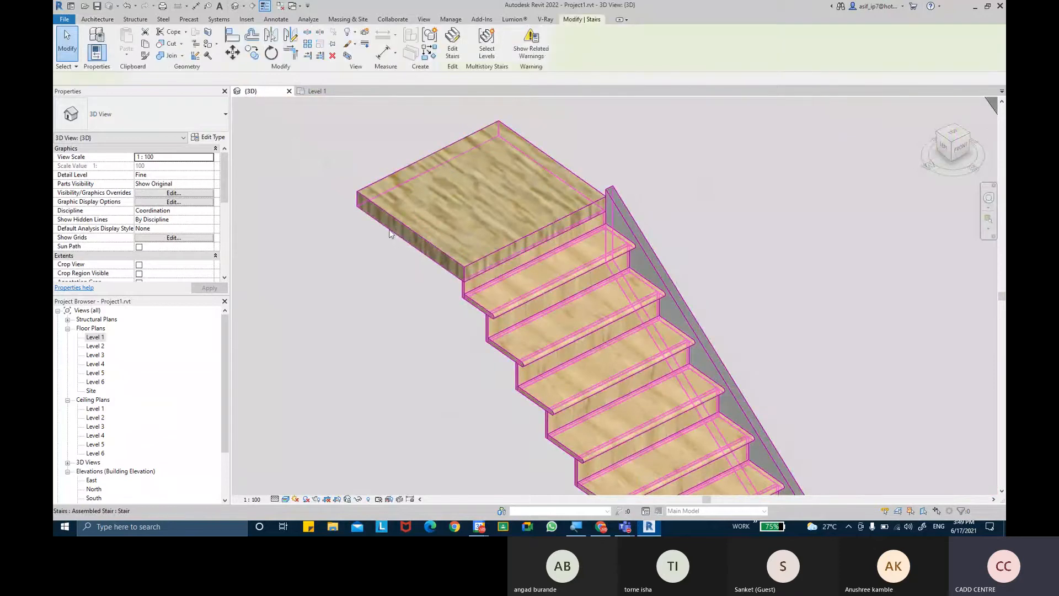
left_click(210, 136)
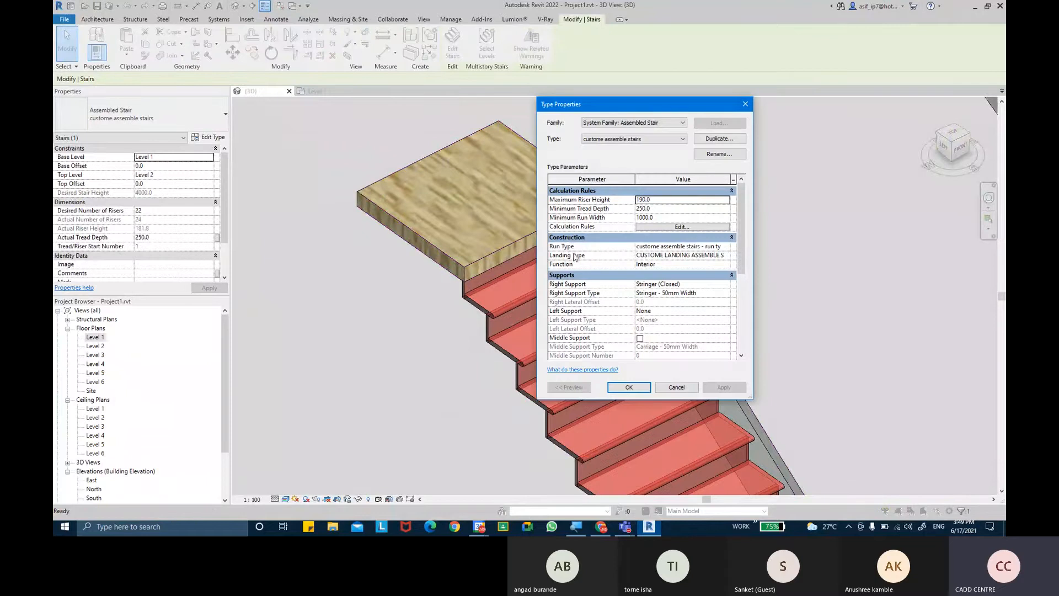
mouse_move(570, 260)
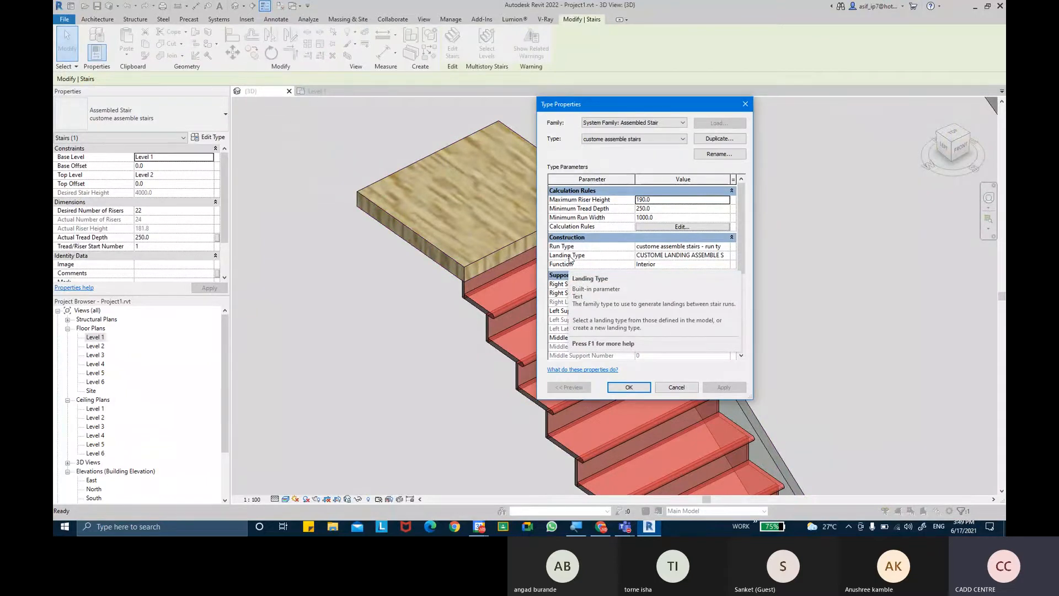
left_click(717, 254)
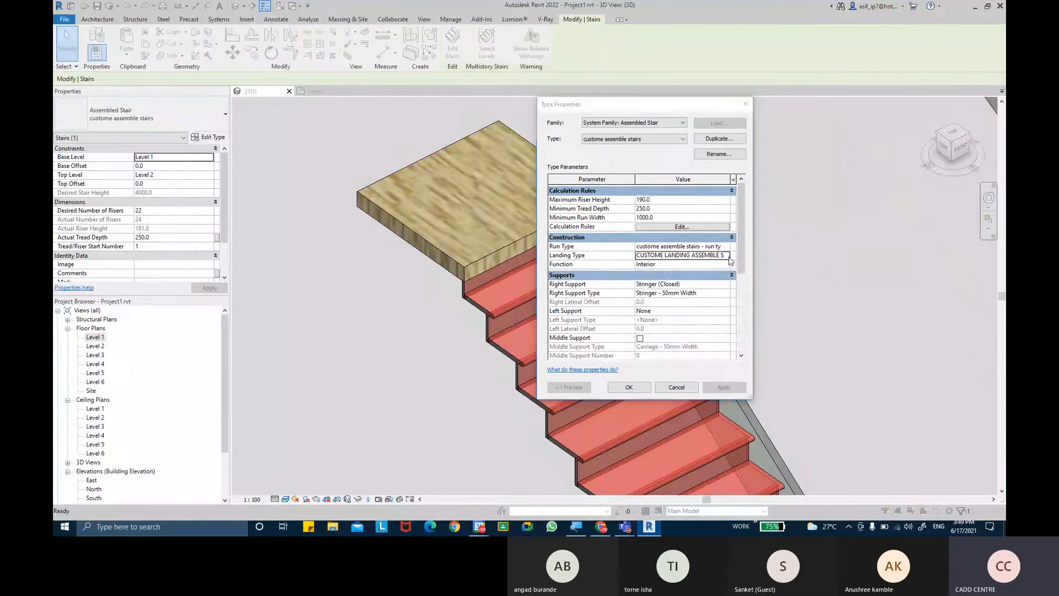
left_click(727, 254)
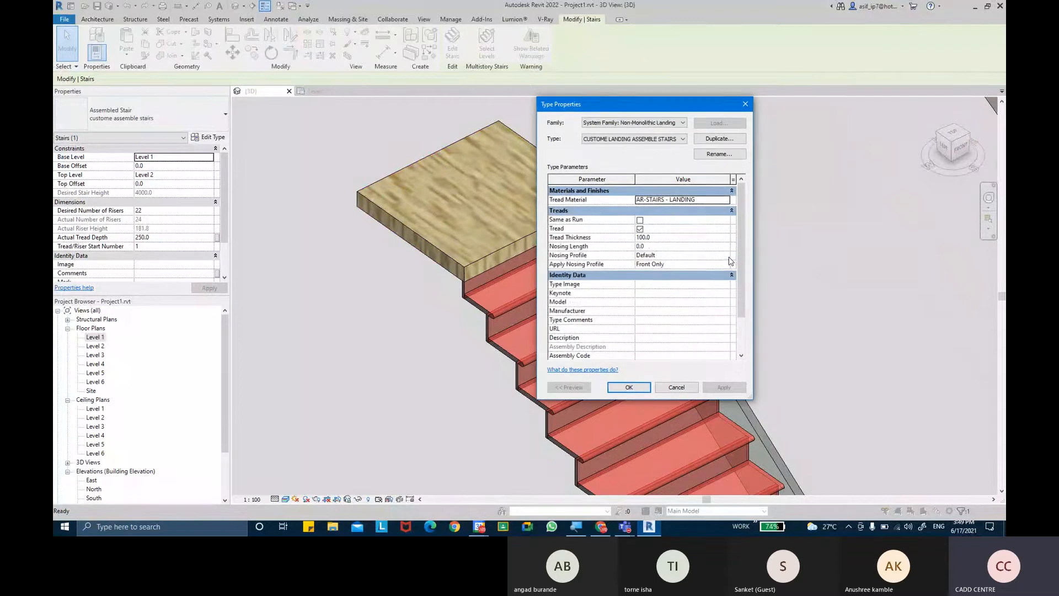
left_click(657, 247)
type("50")
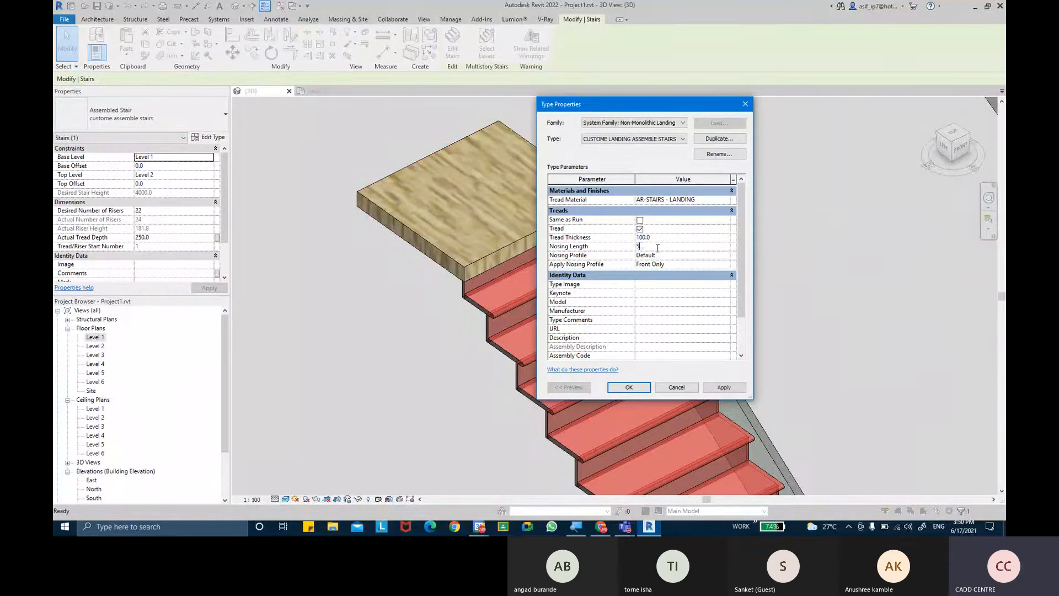
left_click(724, 386)
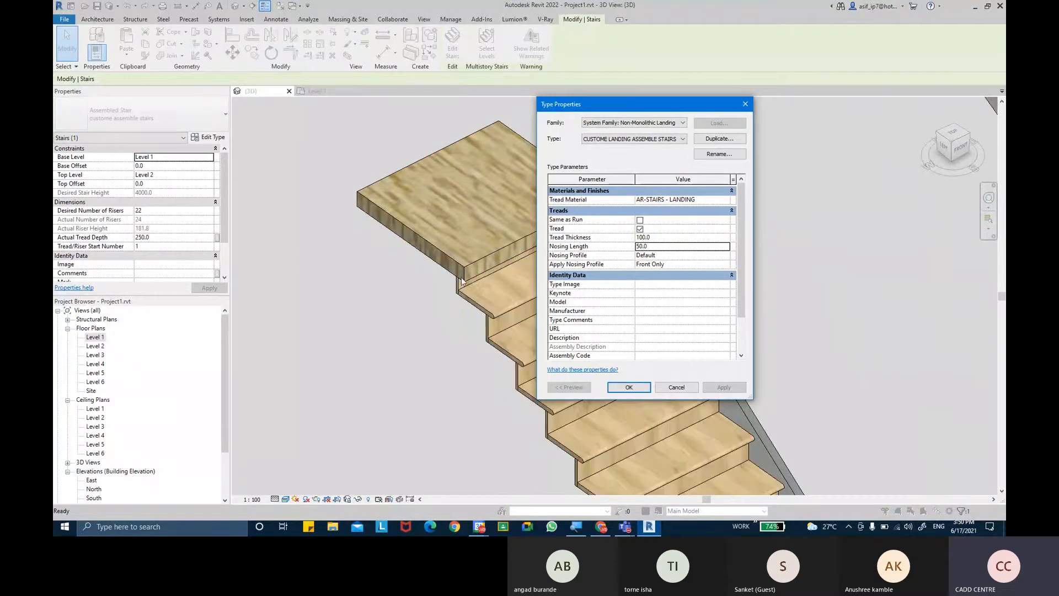
- Assign the M_Stair Nosing - Radius : 40mm profile as the landing's Nosing Profile and apply it
left_click(717, 255)
left_click(725, 255)
left_click(712, 294)
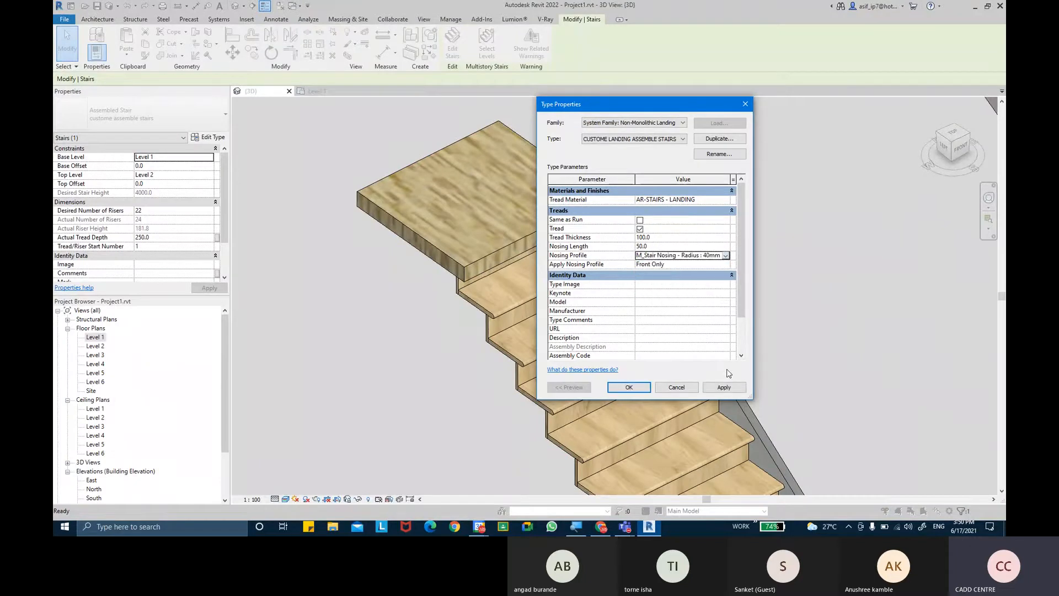
left_click(726, 388)
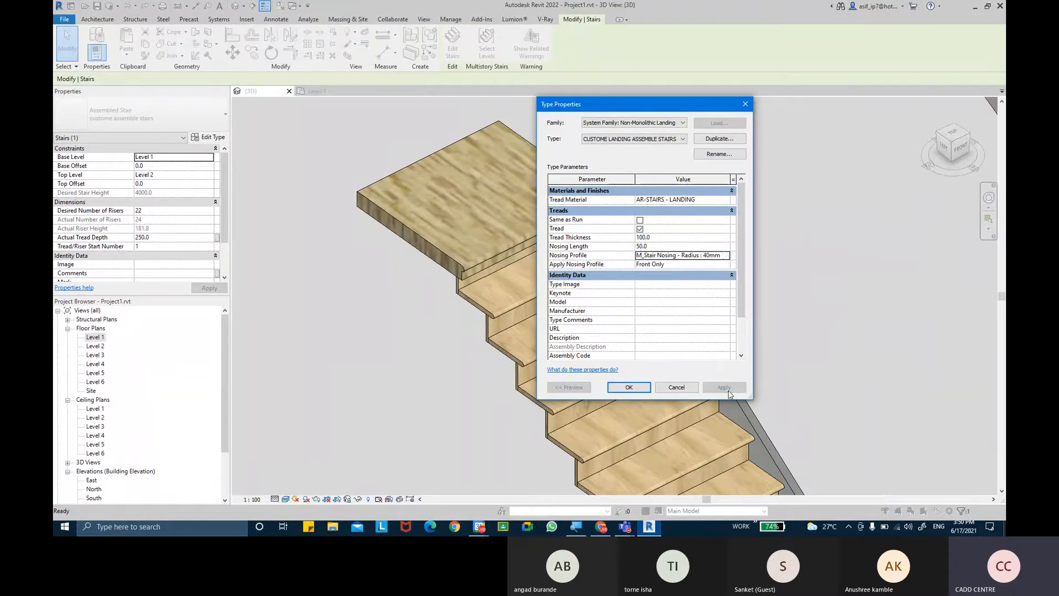
- Set both the Nosing Length and the Tread Thickness of the landing type to 40 and apply the values
left_click(690, 247)
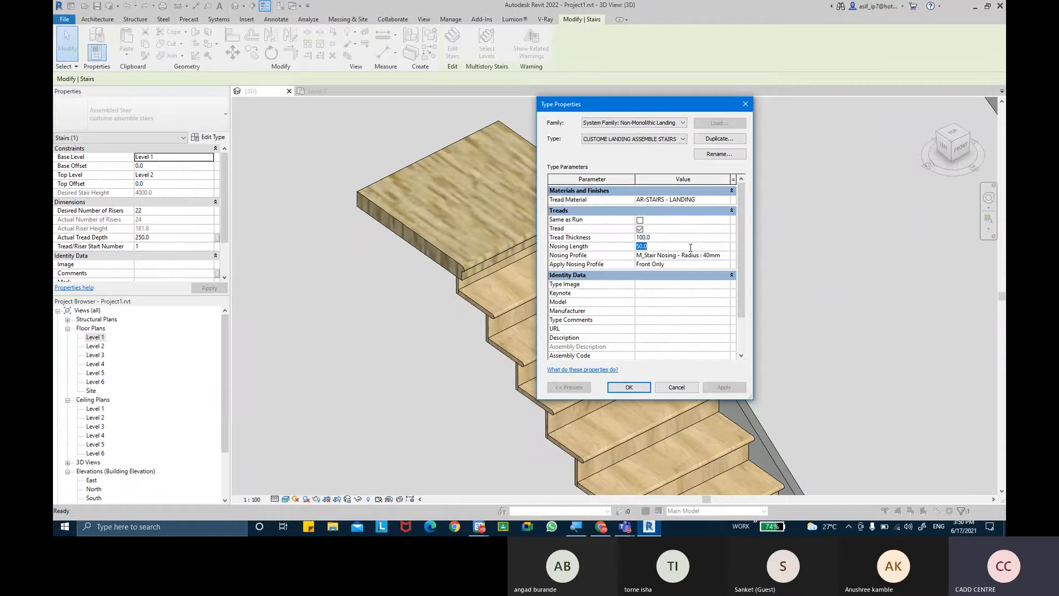
type("40.0")
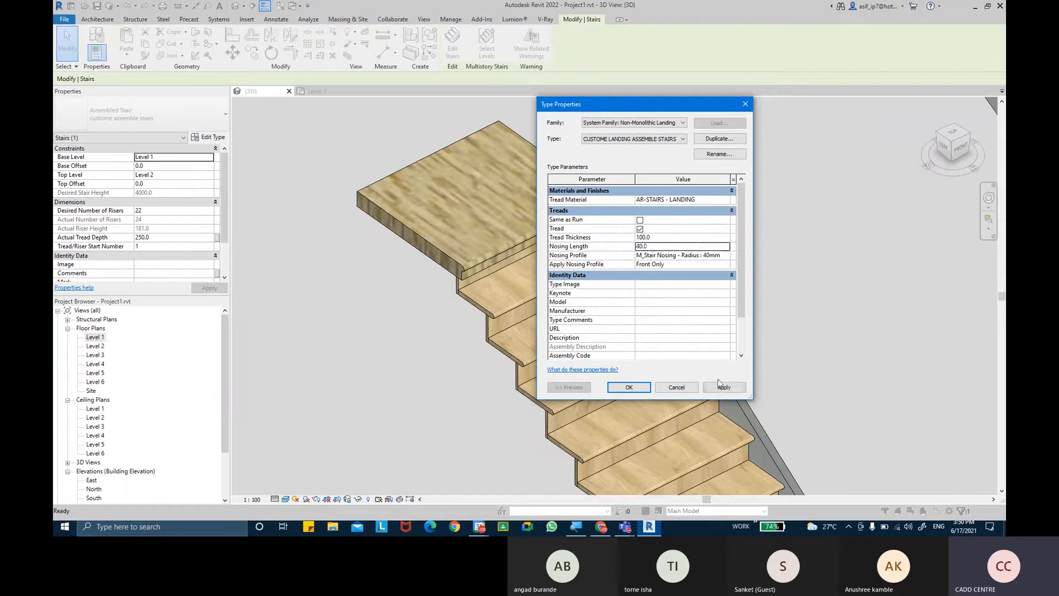
left_click(719, 393)
left_click(657, 239)
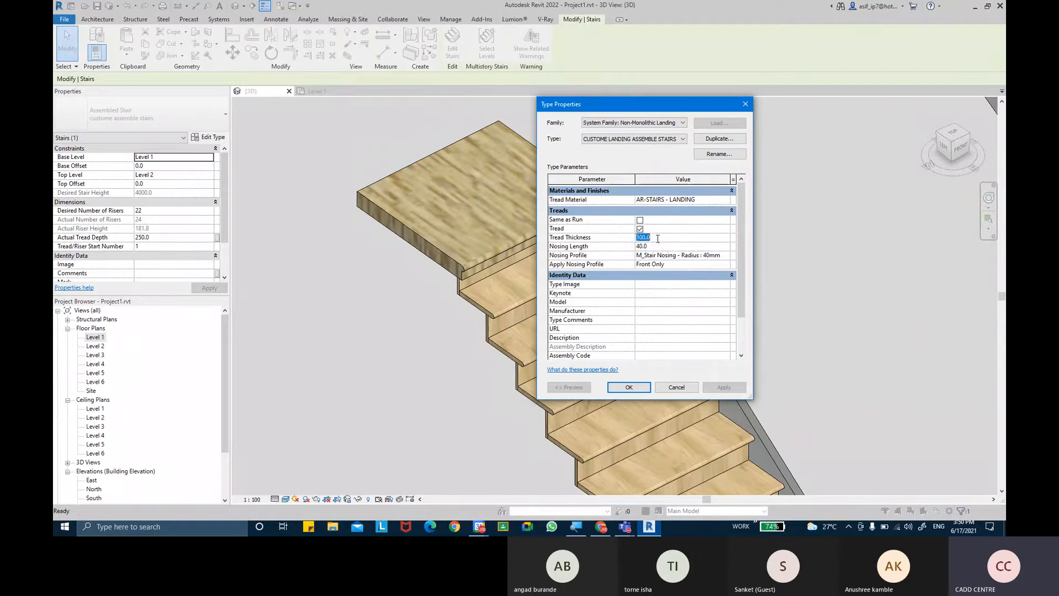
type("40")
key("Return")
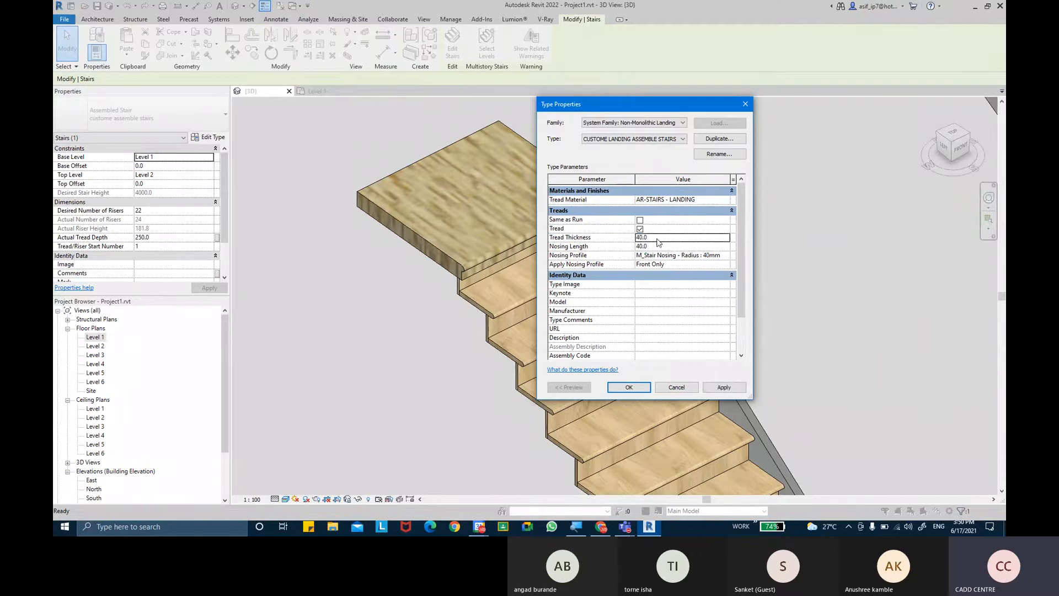
left_click(724, 388)
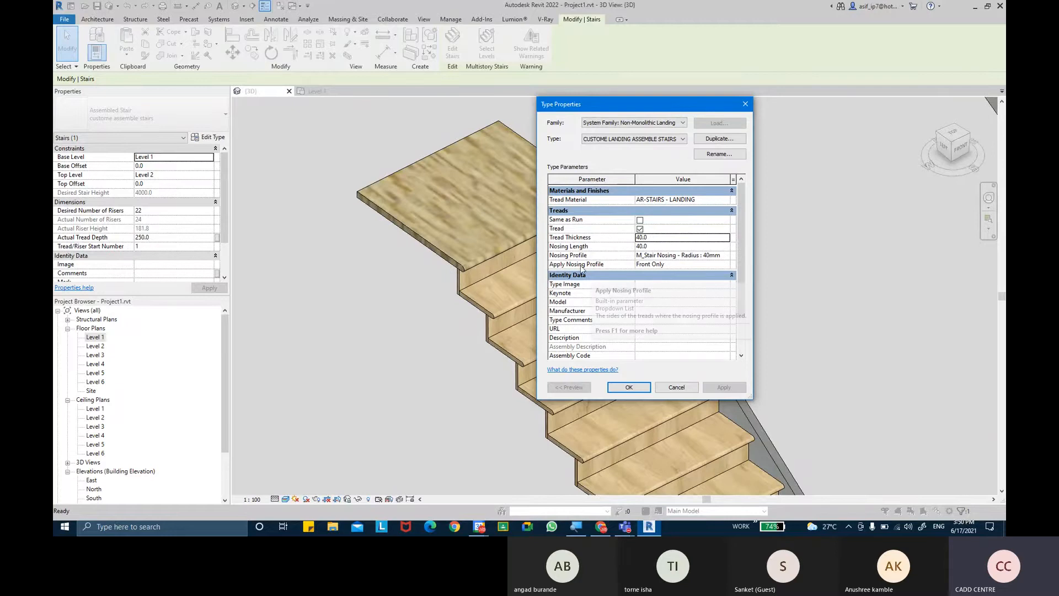
- Apply the landing's nosing profile to Front, Left and Right, accept the landing and stair type properties, and deselect the stair
left_click_drag(620, 110, 701, 106)
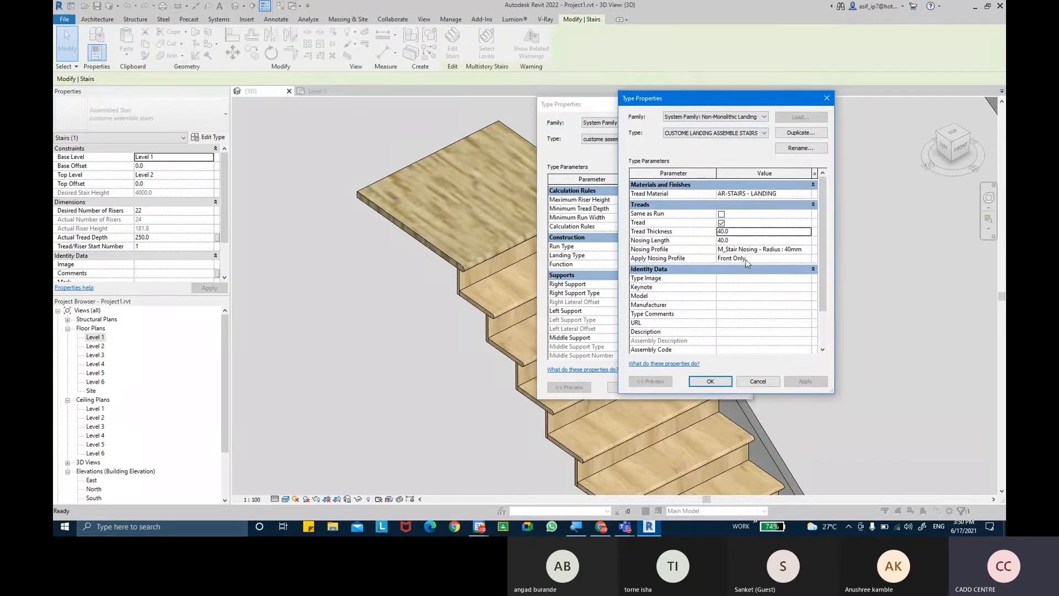
left_click(805, 260)
left_click(806, 259)
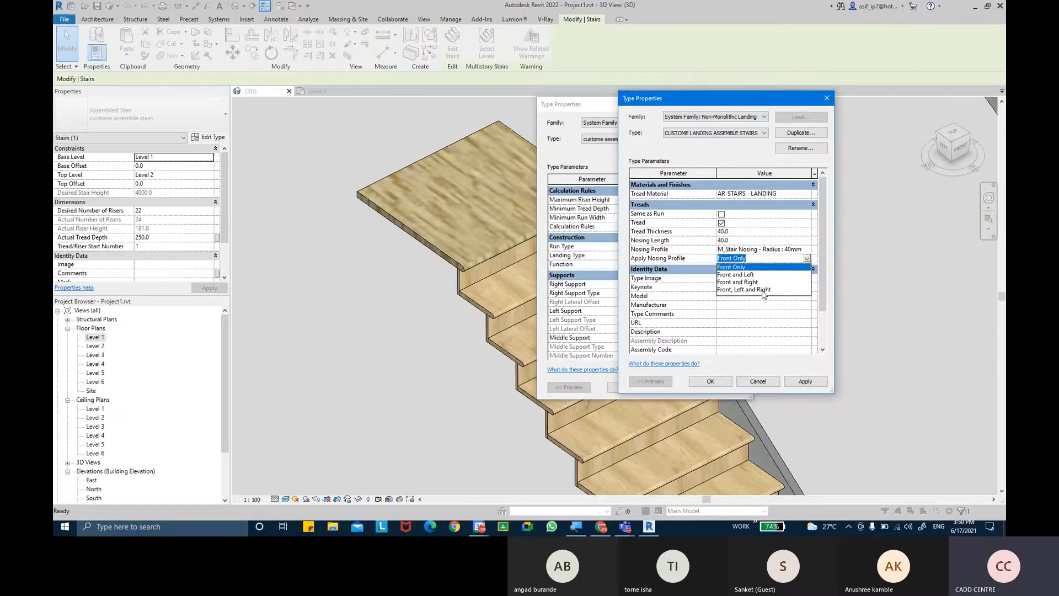
left_click(745, 289)
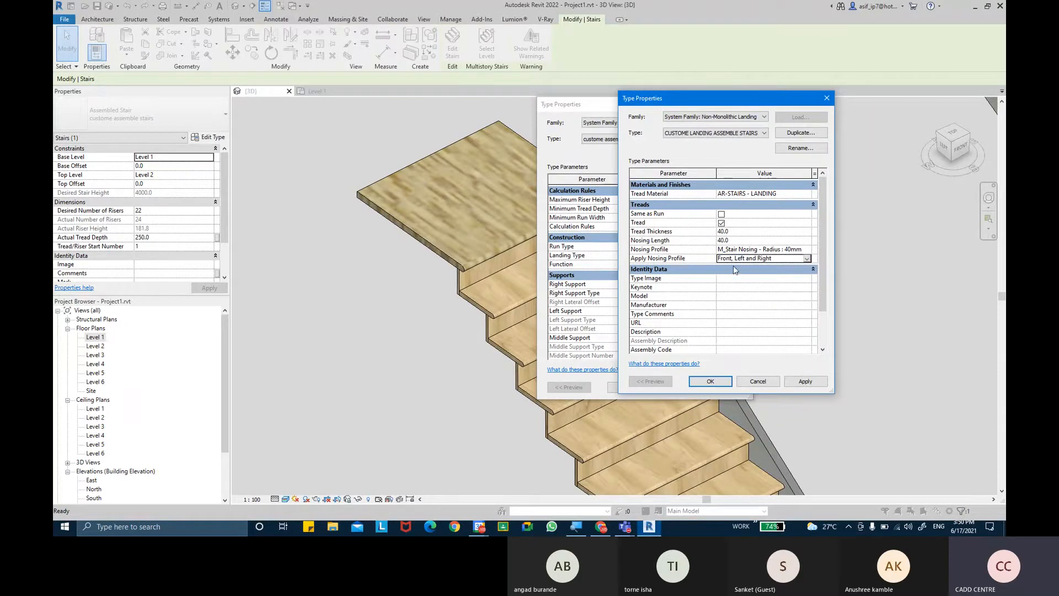
left_click(805, 381)
left_click(717, 382)
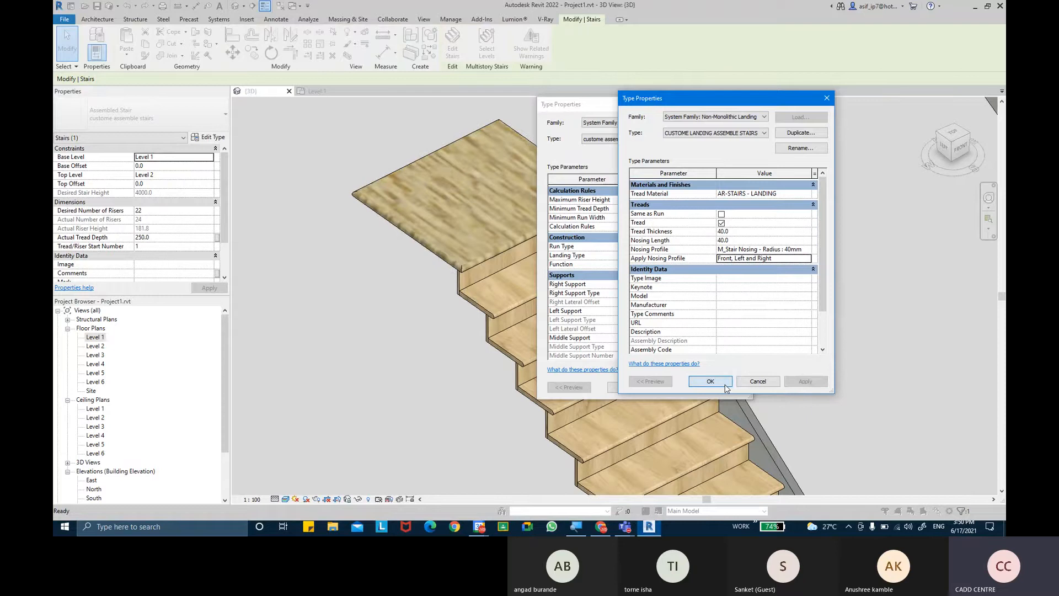
left_click(627, 387)
key("Escape")
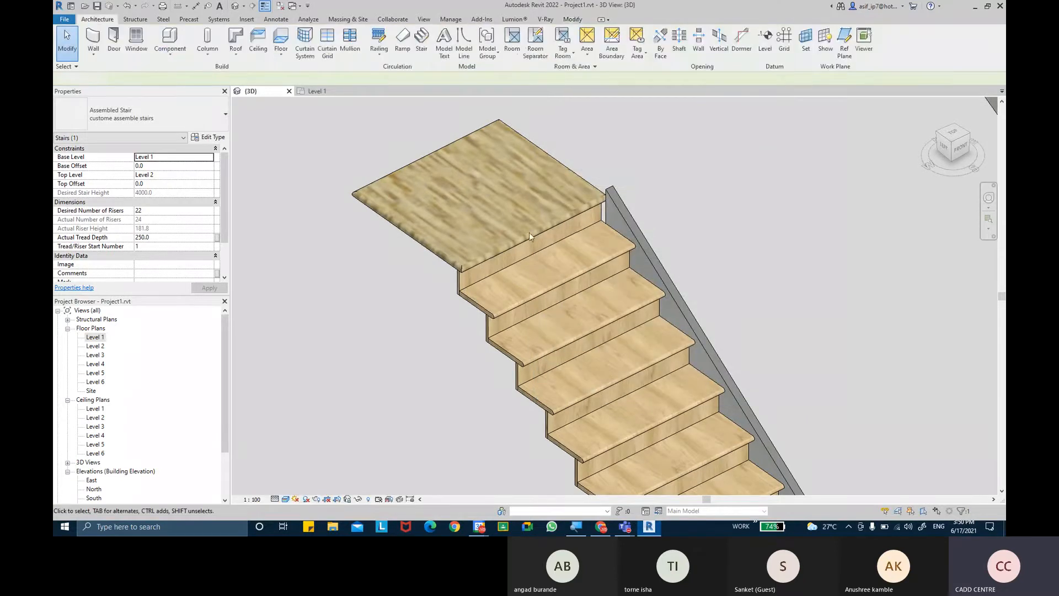
- Examine the nosing along the landing's edges and the adjoining treads of the assembled stair in 3D
scroll(489, 247, "up", 4)
scroll(578, 256, "up", 1)
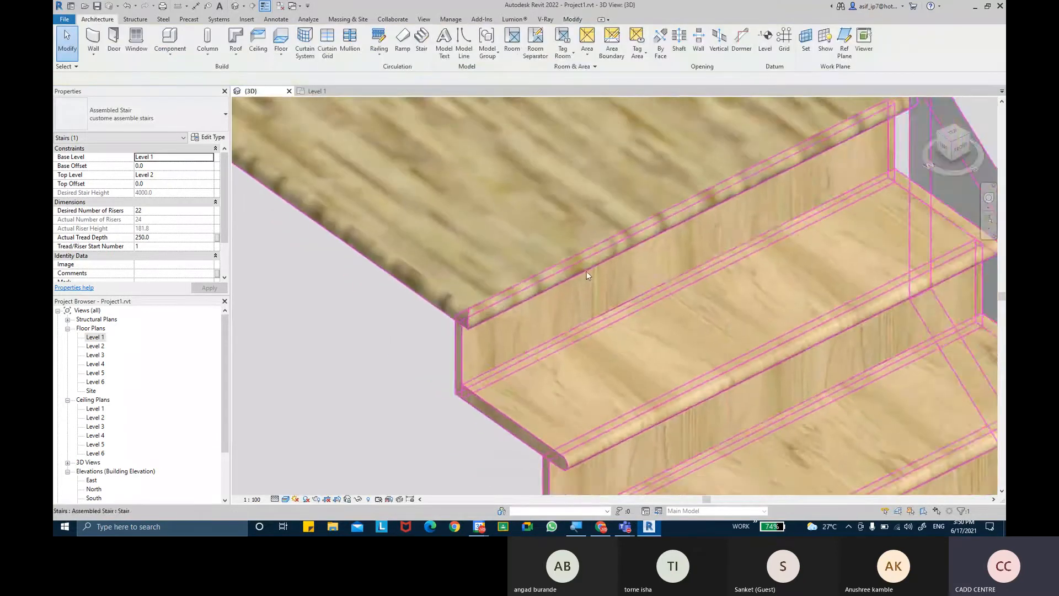
scroll(442, 189, "down", 4)
scroll(463, 215, "down", 3)
left_click(613, 243)
middle_click_drag(614, 243, 598, 165)
scroll(597, 166, "up", 1)
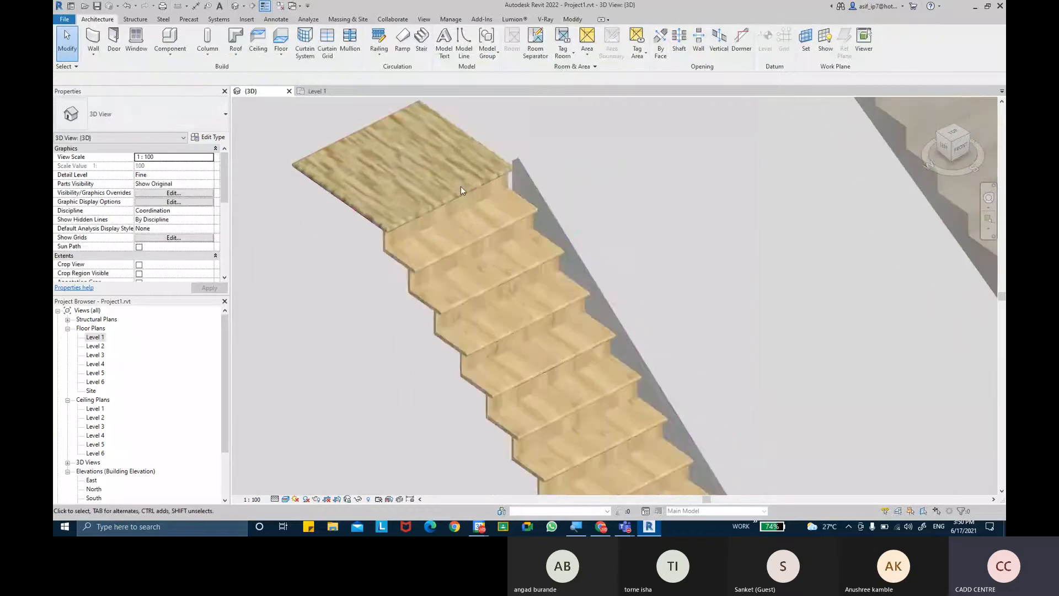
scroll(350, 199, "up", 3)
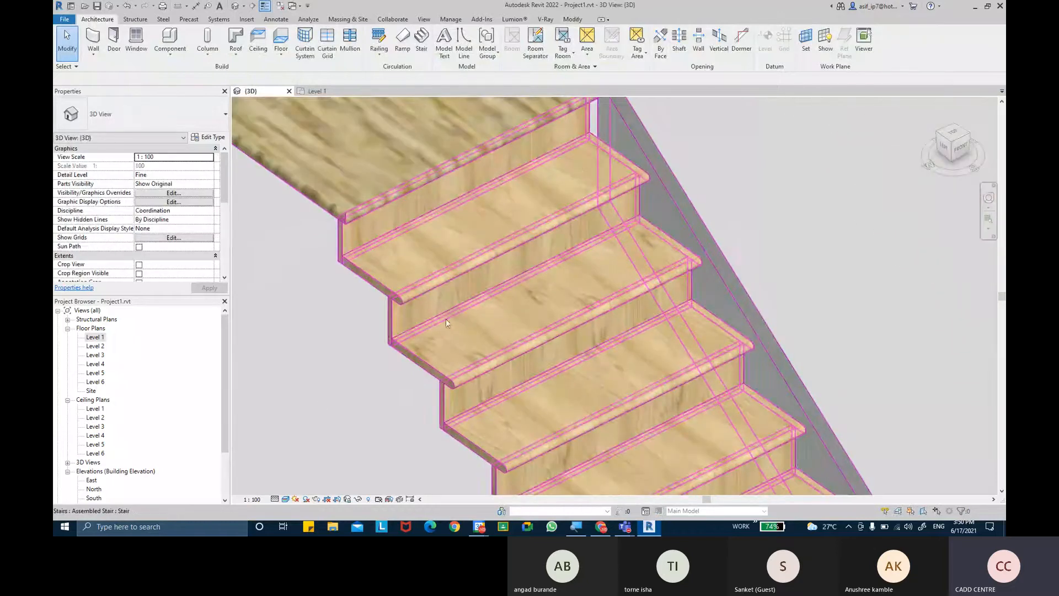
middle_click_drag(330, 393, 400, 440)
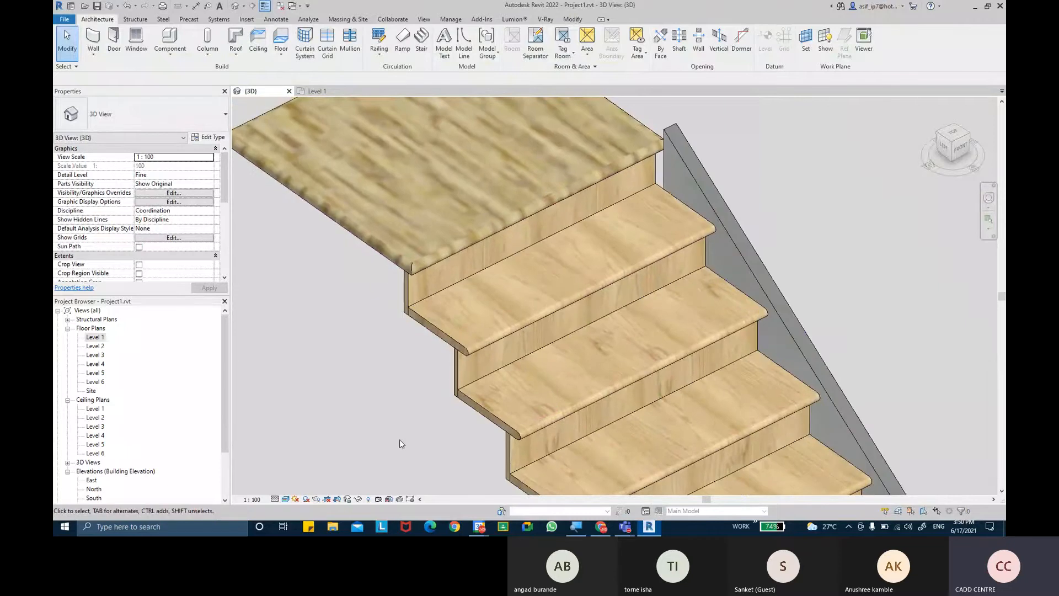
scroll(402, 435, "down", 3)
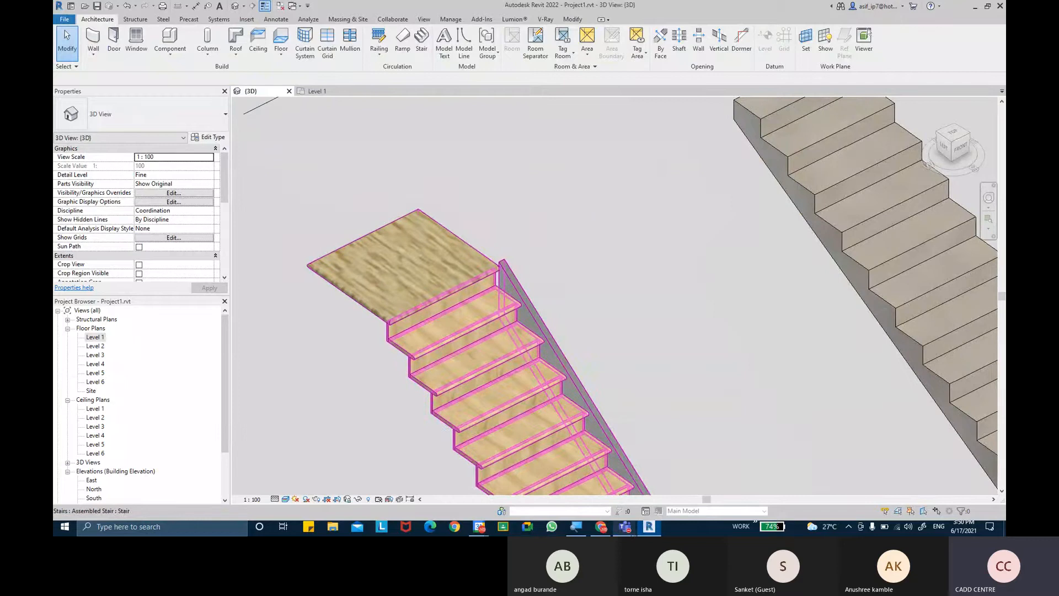
- Examine the assembled stairs in 3D, including their landings, lower ends and side stringers
mouse_move(625, 527)
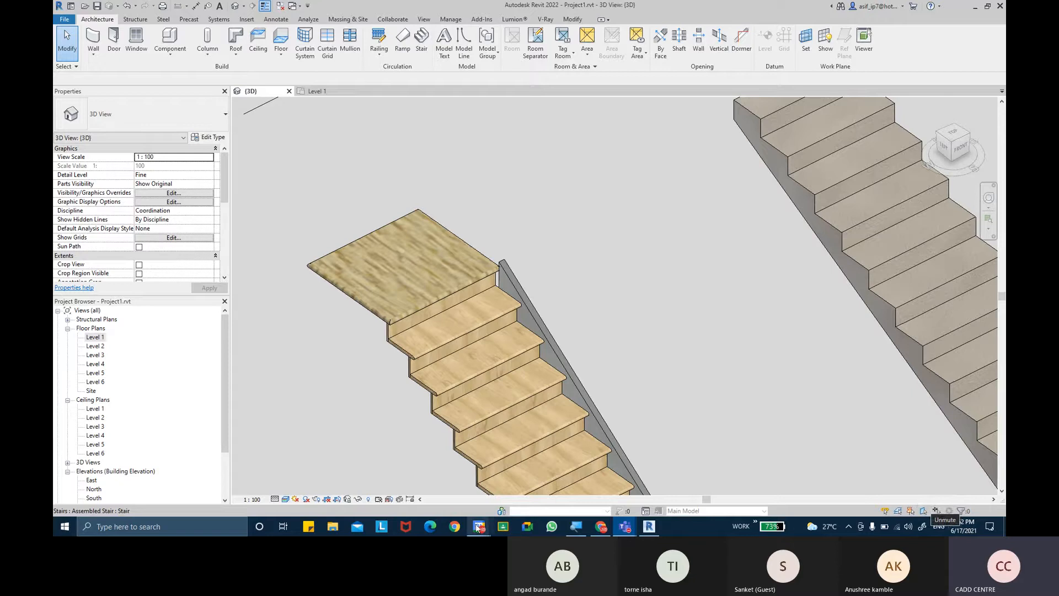
mouse_move(477, 531)
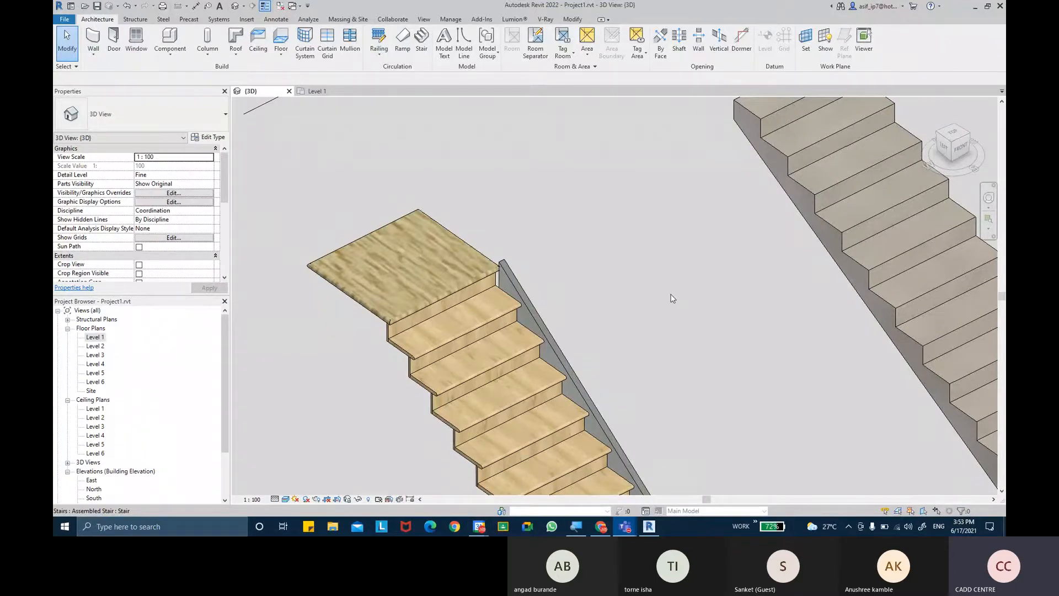
middle_click_drag(537, 290, 557, 279)
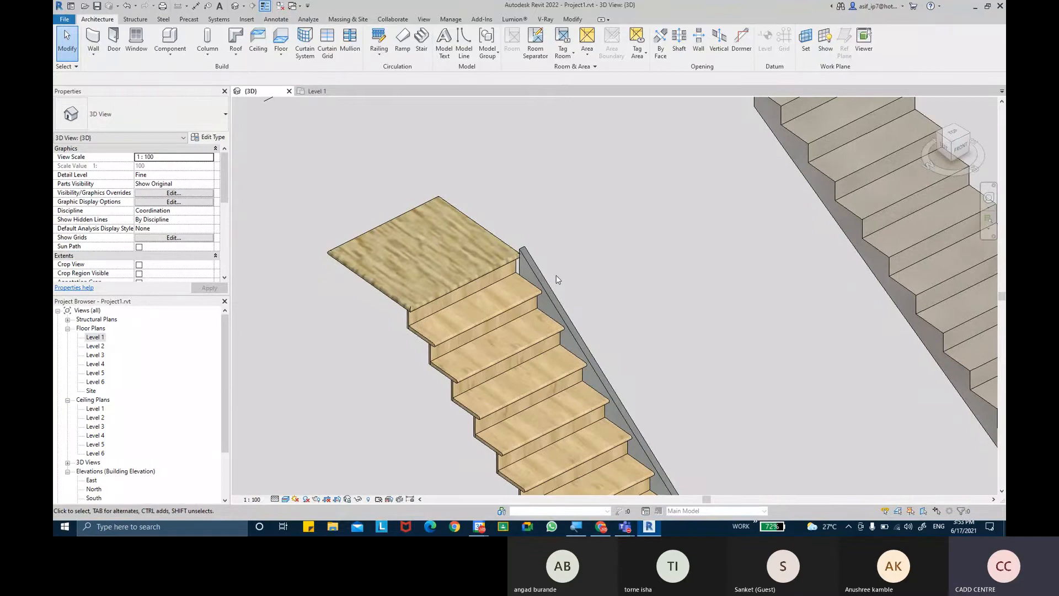
middle_click_drag(587, 259, 576, 236)
scroll(605, 278, "down", 1)
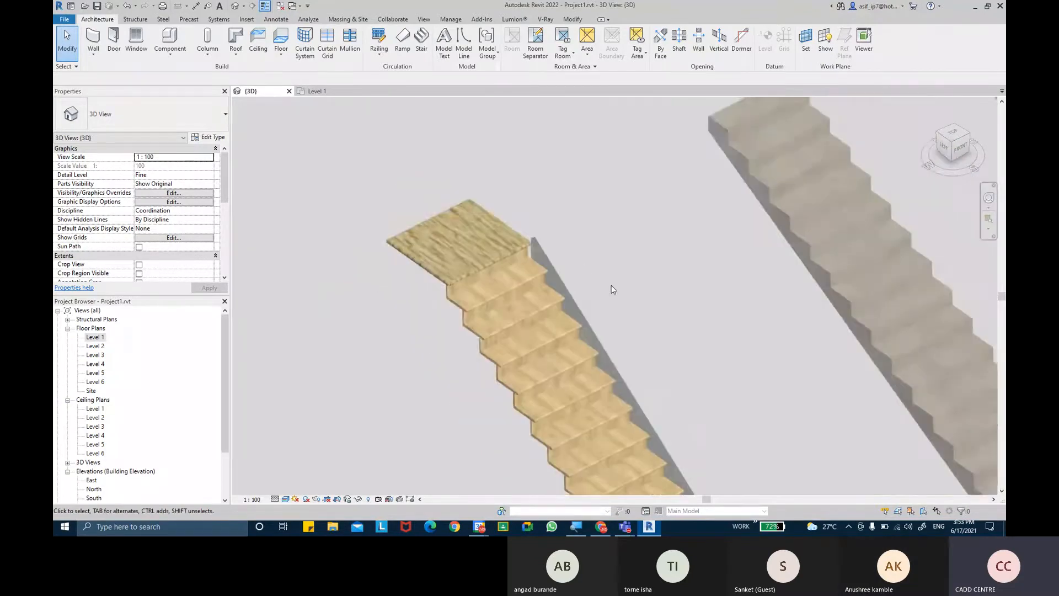
middle_click_drag(688, 424, 561, 208)
middle_click_drag(600, 289, 573, 208)
scroll(573, 208, "down", 1)
middle_click_drag(693, 307, 644, 232)
scroll(645, 233, "down", 1)
scroll(670, 351, "up", 2)
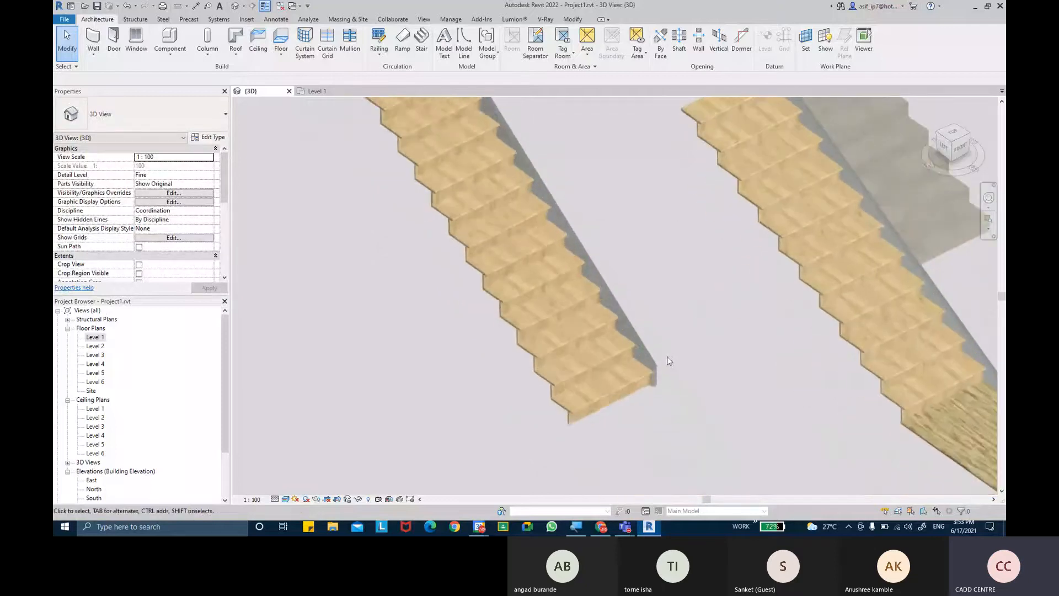
scroll(650, 384, "down", 1)
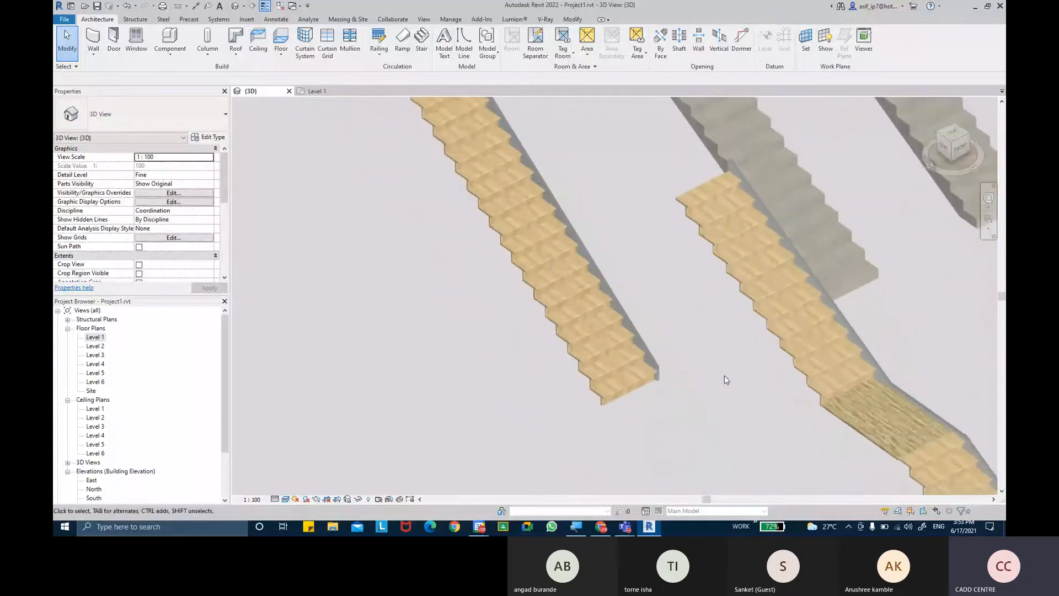
middle_click_drag(726, 380, 713, 313, "shift")
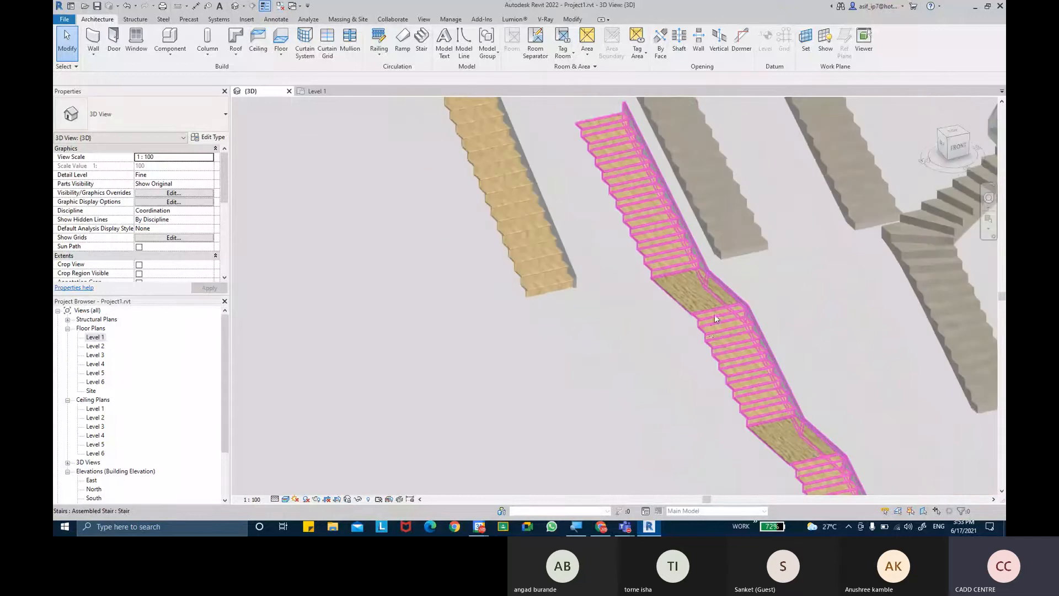
scroll(606, 347, "up", 5)
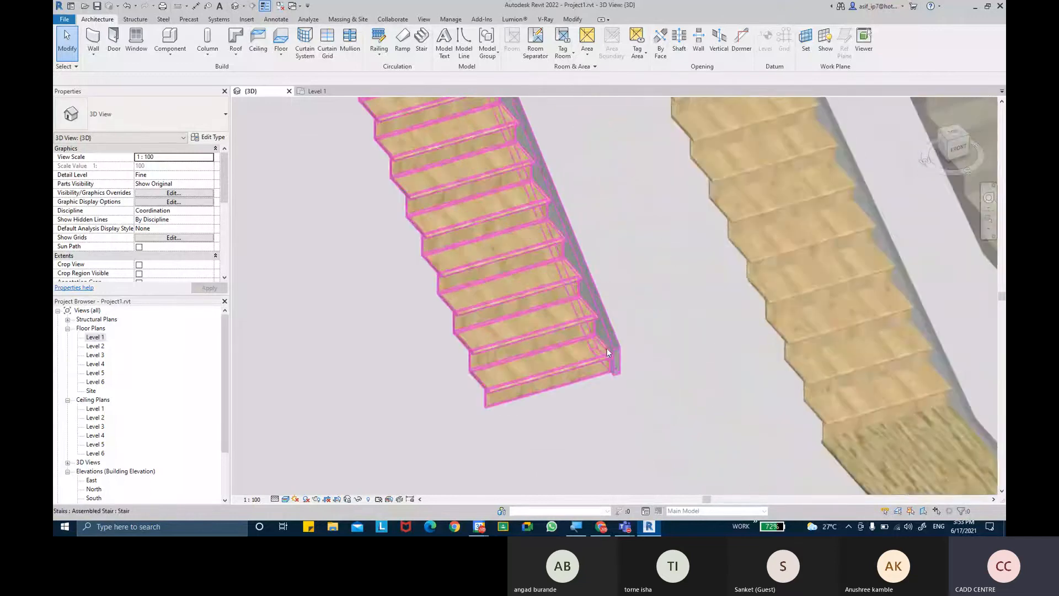
scroll(623, 342, "down", 3)
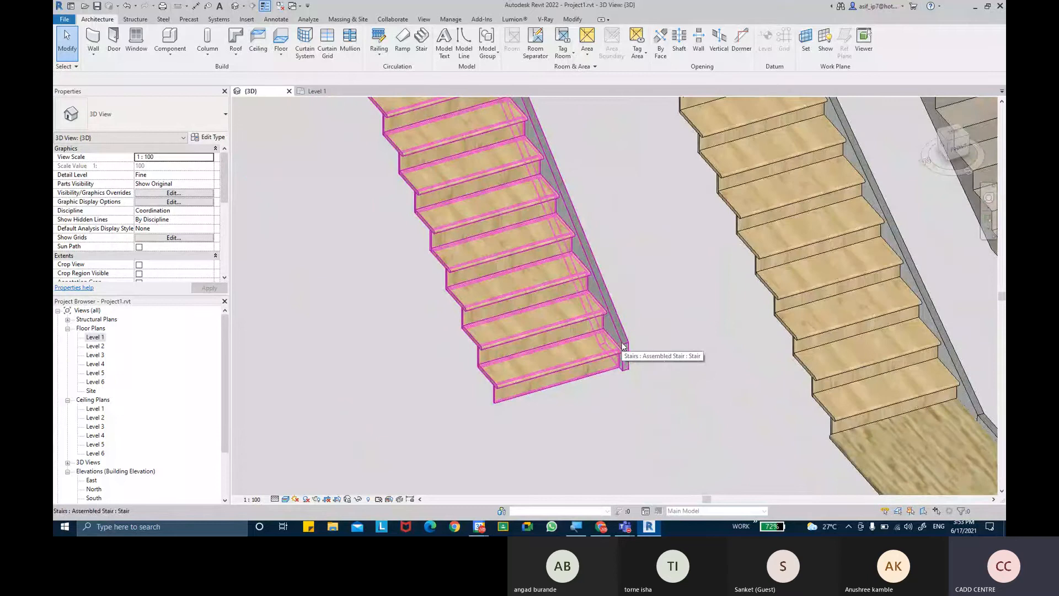
- Set the Right Support of the custome assemble stairs type to None for the straight assembled stair
left_click(623, 346)
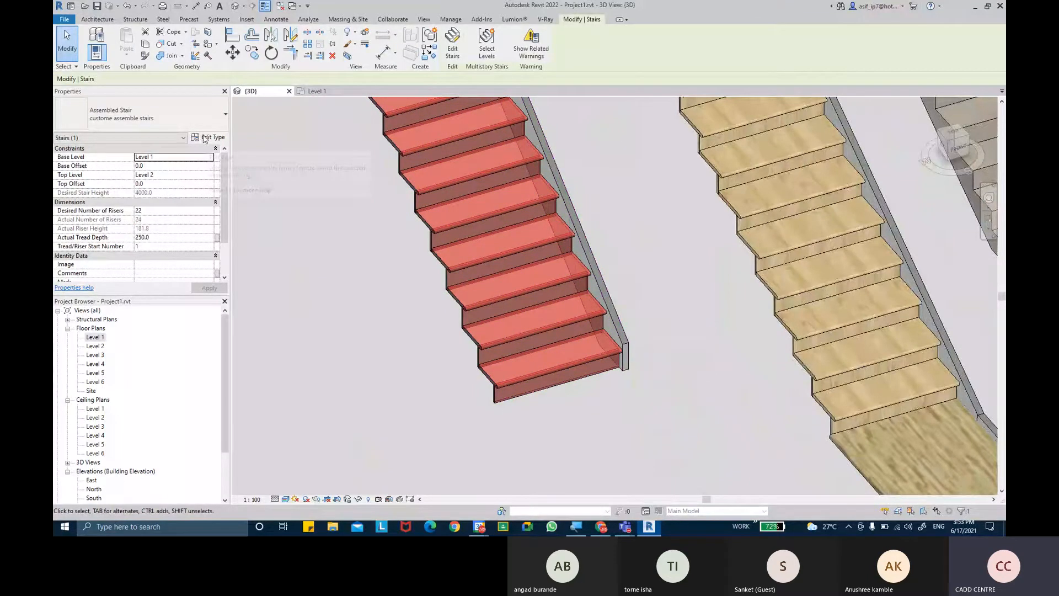
left_click(204, 138)
scroll(686, 218, "down", 3)
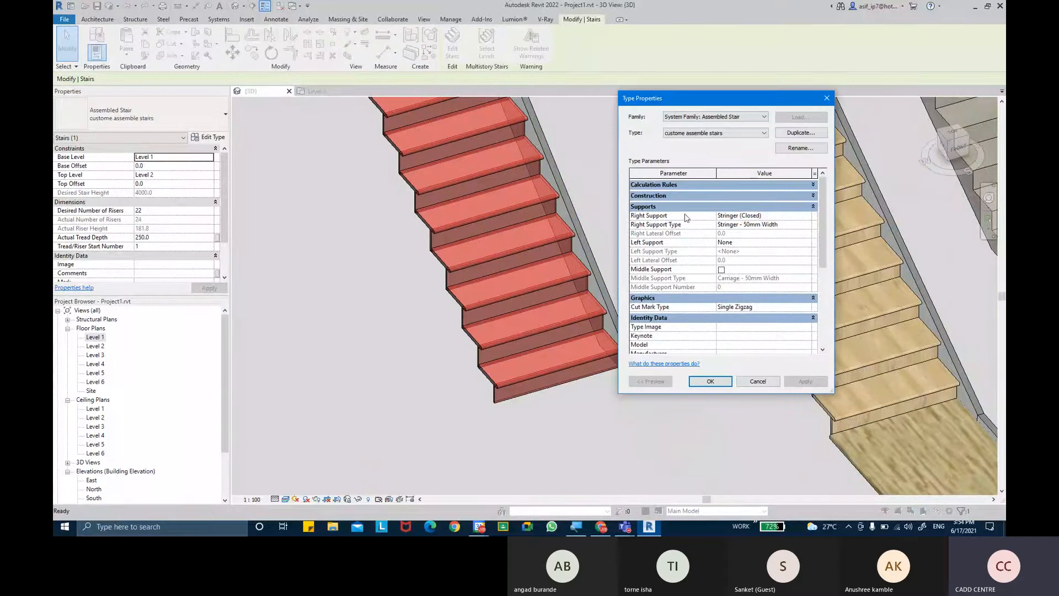
left_click(656, 297)
left_click(668, 309)
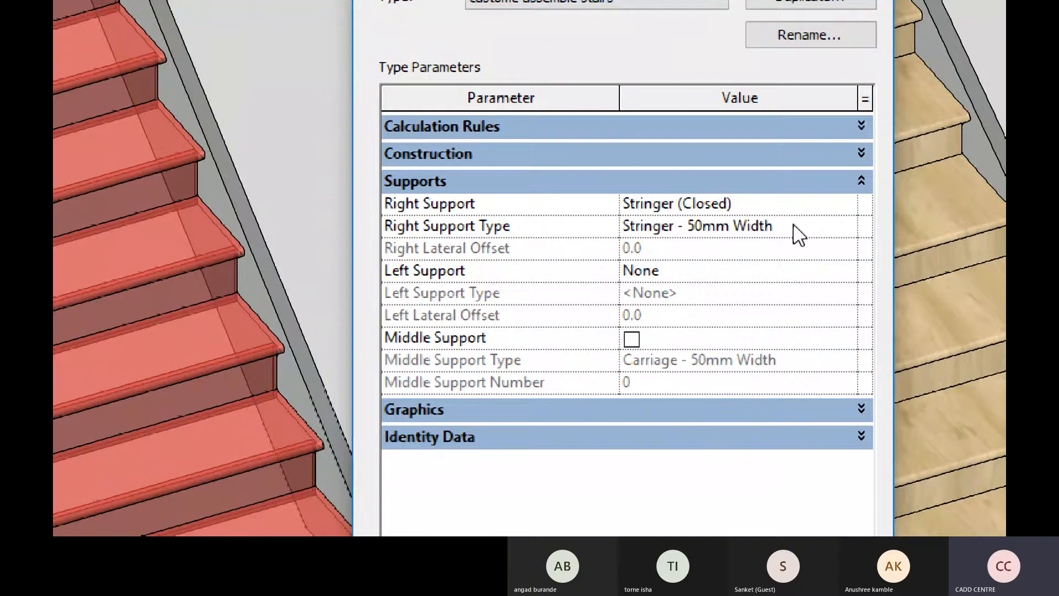
left_click(849, 205)
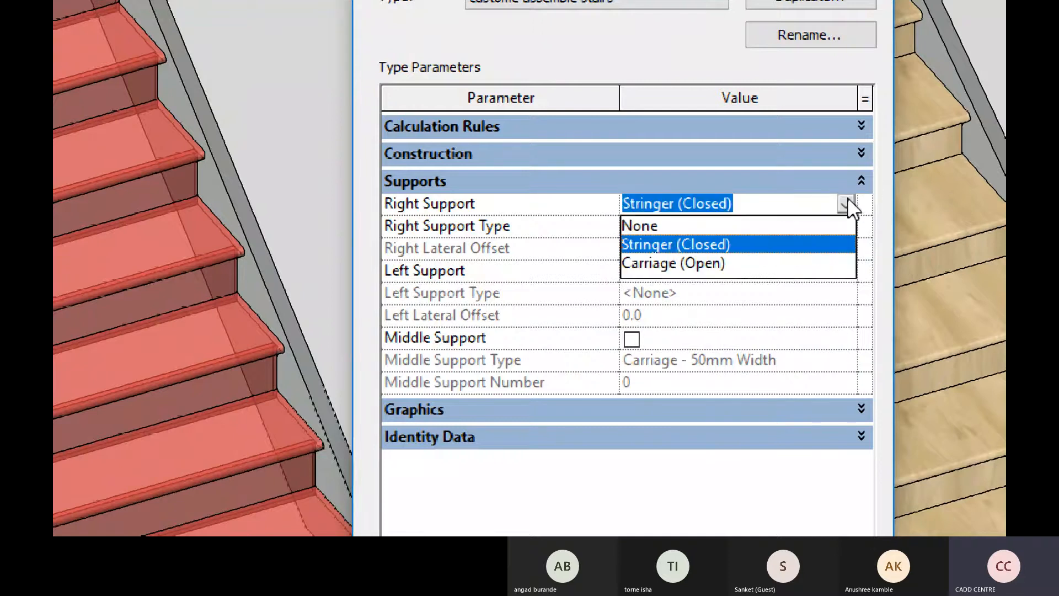
left_click(629, 223)
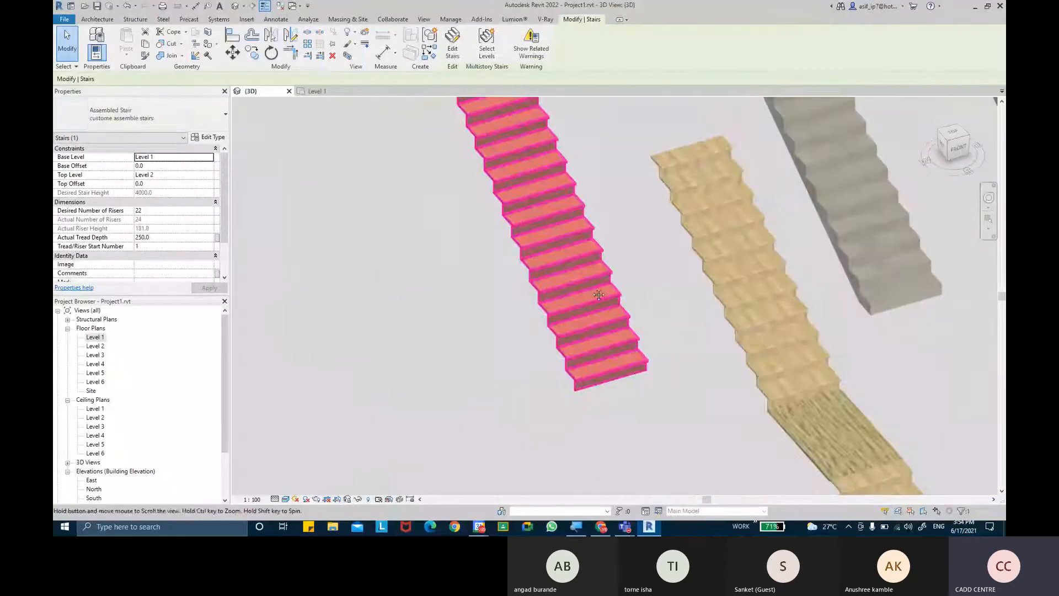
- Enable Middle Support in the assembled stair's type properties, apply it and accept the change
middle_click_drag(541, 265, 628, 133, "shift")
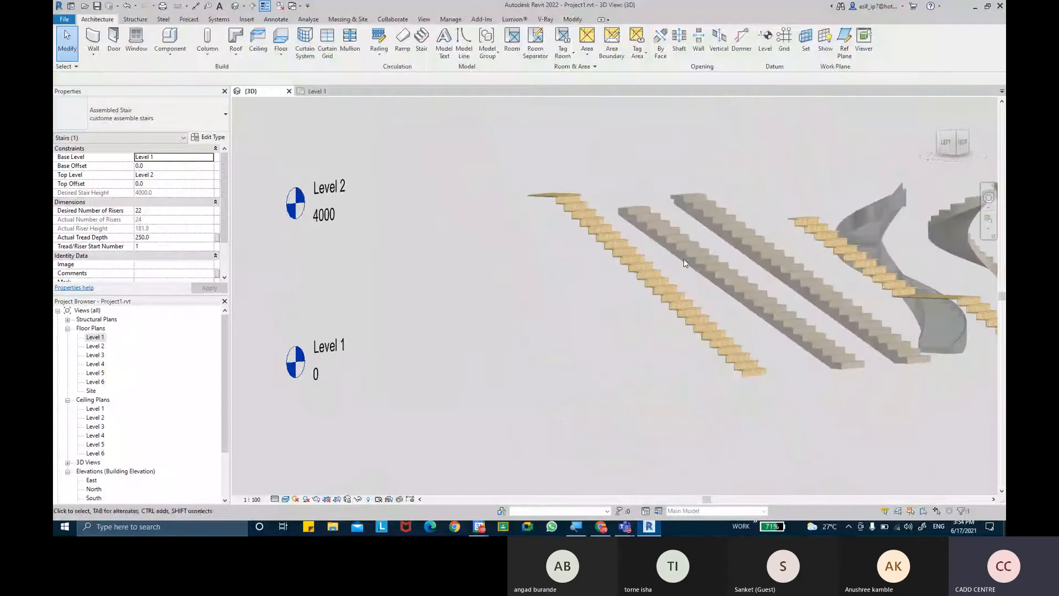
scroll(685, 298, "up", 2)
middle_click_drag(630, 340, 567, 418, "shift")
left_click(209, 137)
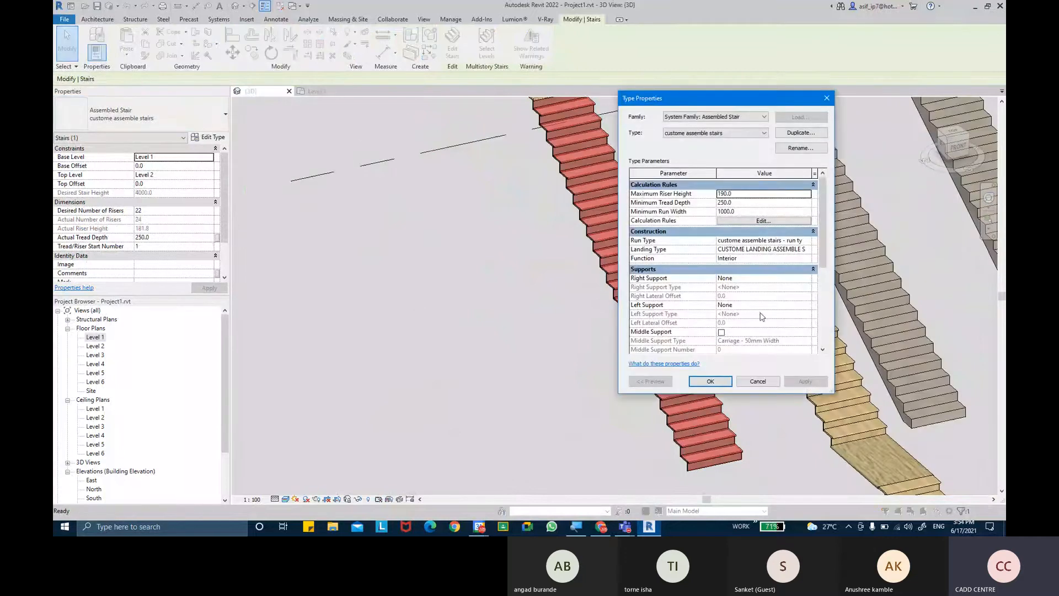
left_click(721, 332)
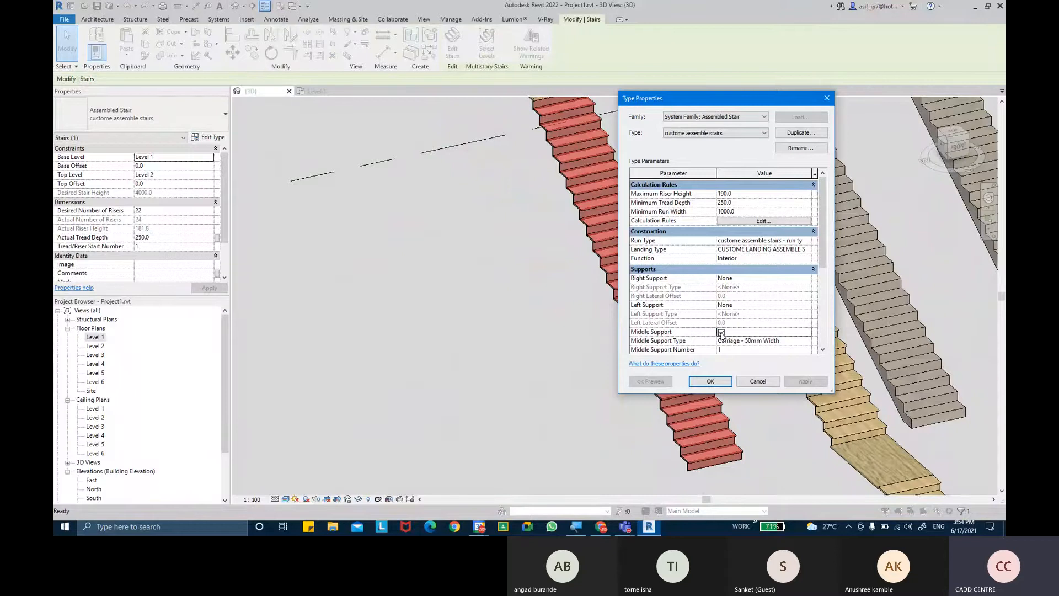
left_click(805, 381)
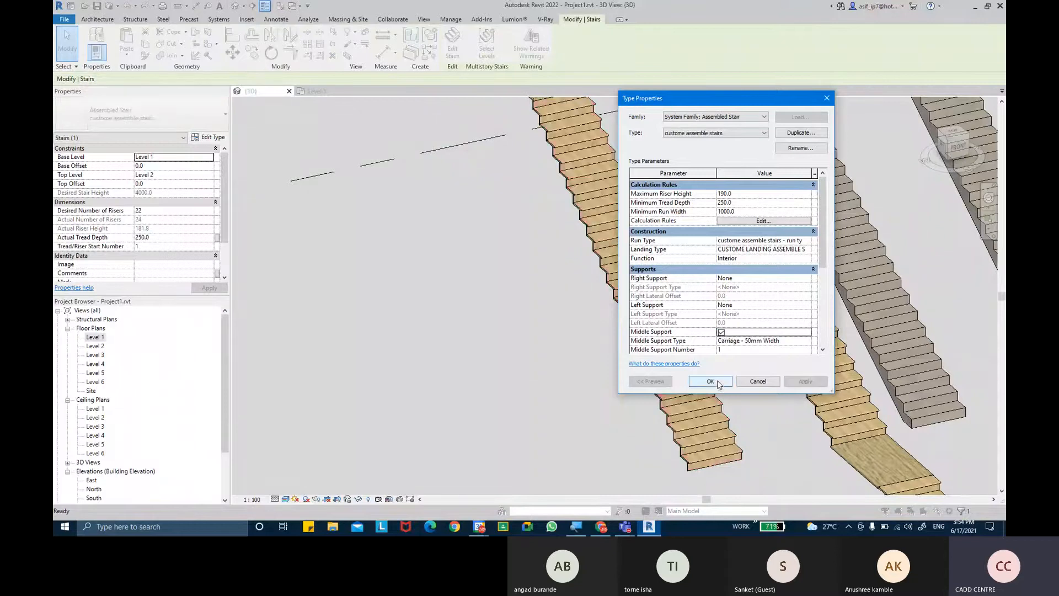
left_click(710, 381)
- Examine the middle carriage from beneath the assembled stair, select the stair and open its type properties at the support settings
middle_click_drag(639, 389, 792, 253, "shift")
left_click(807, 278)
middle_click_drag(740, 277, 1001, 236, "shift")
middle_click_drag(661, 391, 742, 355, "shift")
scroll(557, 415, "up", 4)
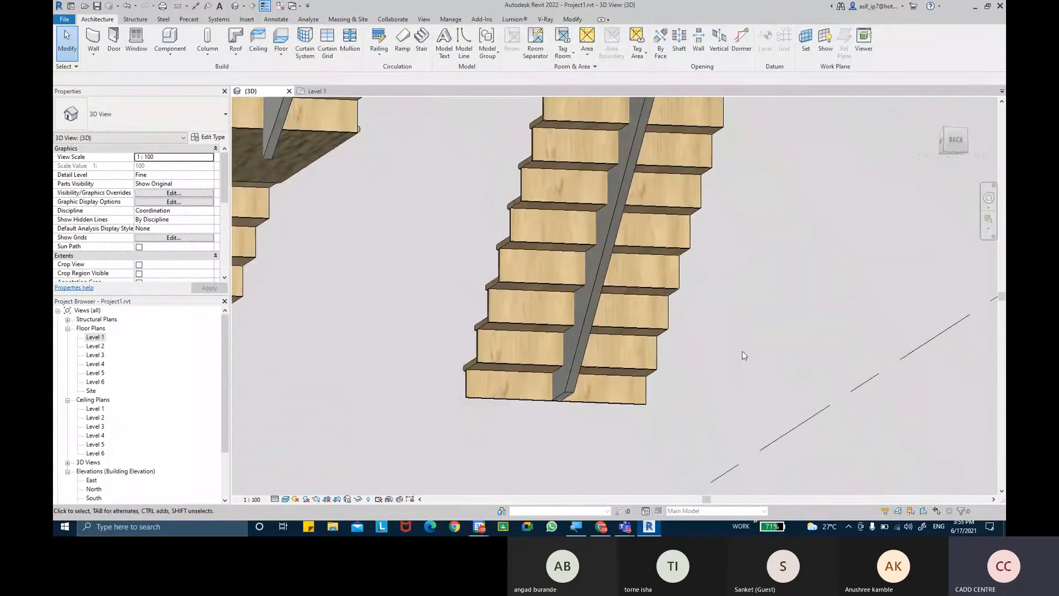
left_click(581, 389)
scroll(628, 380, "up", 2)
mouse_move(629, 380)
middle_mouse_down("shift")
mouse_move(635, 364)
mouse_move(647, 402)
mouse_move(608, 300)
mouse_move(638, 363)
middle_mouse_up("shift")
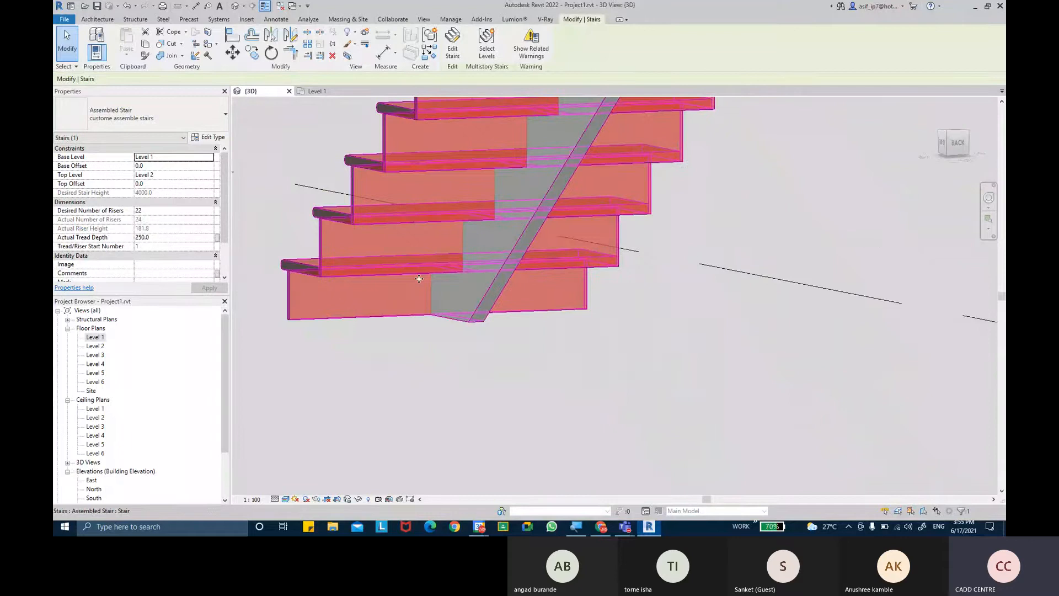
left_click(208, 138)
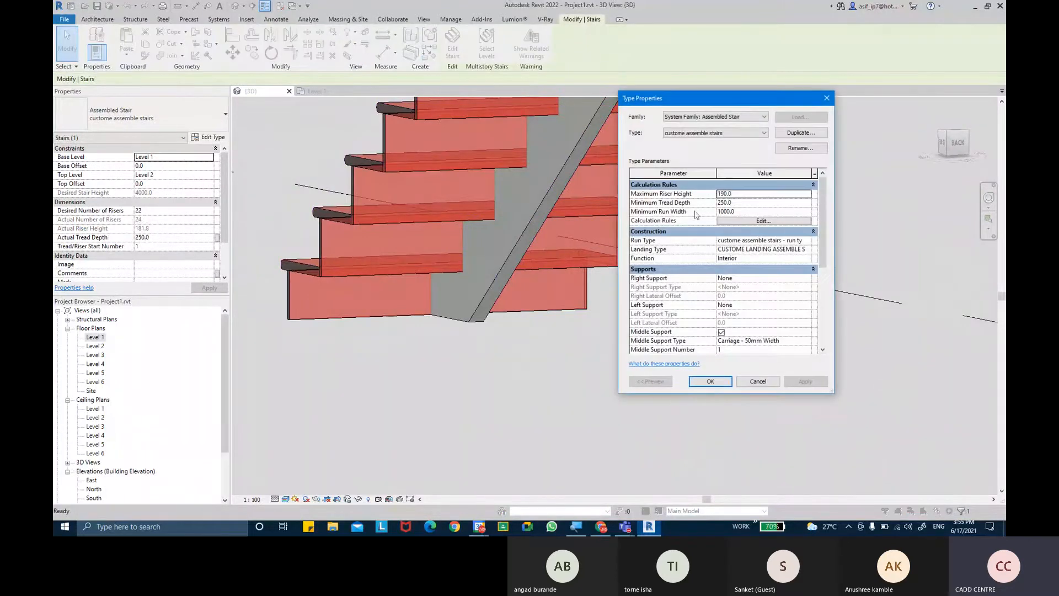
scroll(696, 215, "down", 3)
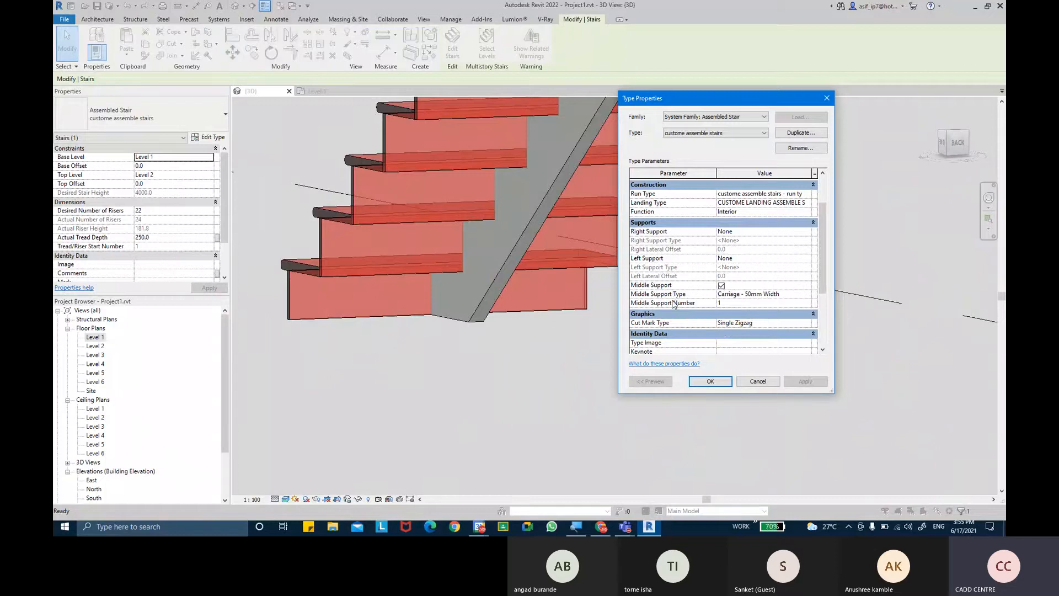
- Try Middle Support Number values of 3 and 2 for the stair type, applying each one
left_click(720, 303)
type("3")
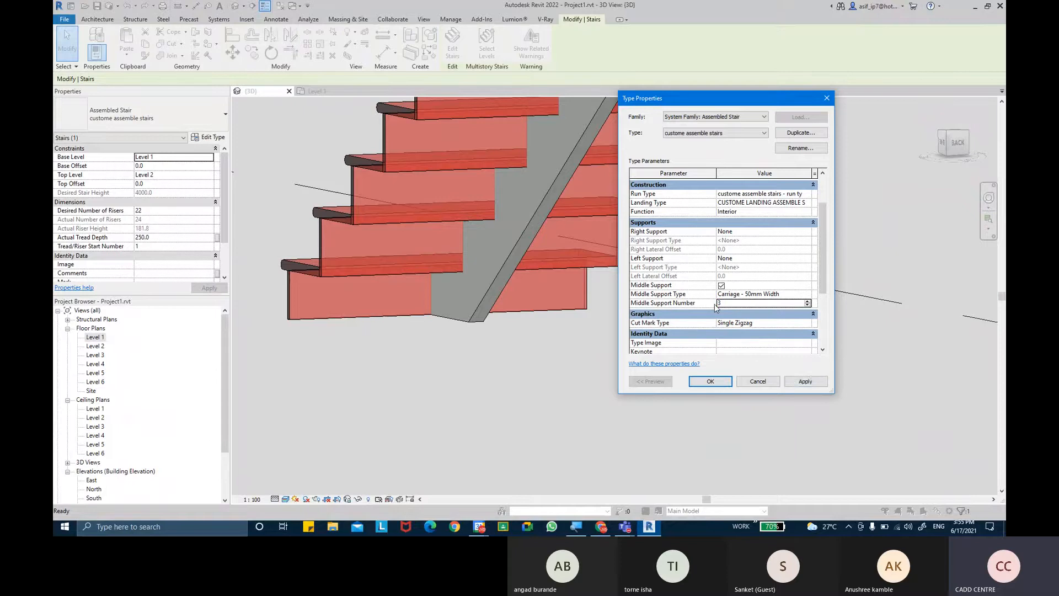
left_click(792, 382)
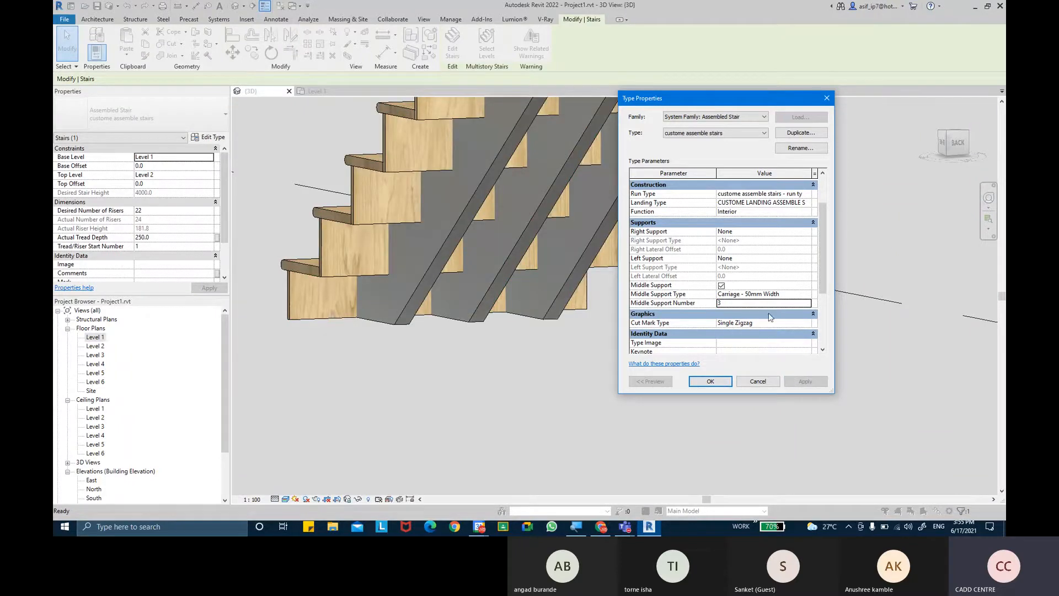
left_click(745, 303)
type("2")
left_click(796, 384)
- Set the Middle Support Number of the stair type to 1 and apply it
left_click(719, 305)
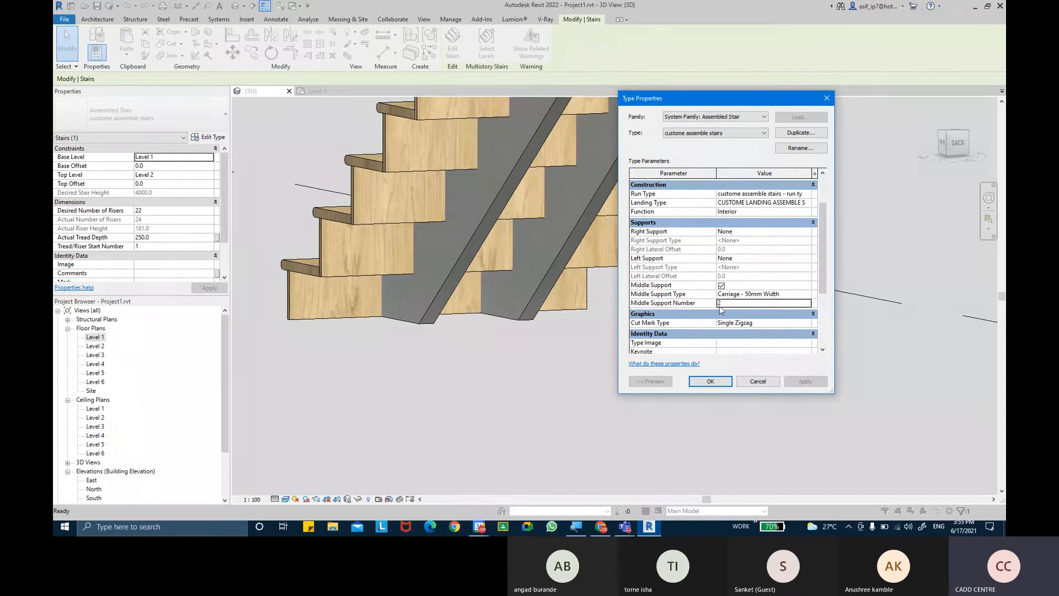
left_click(724, 305)
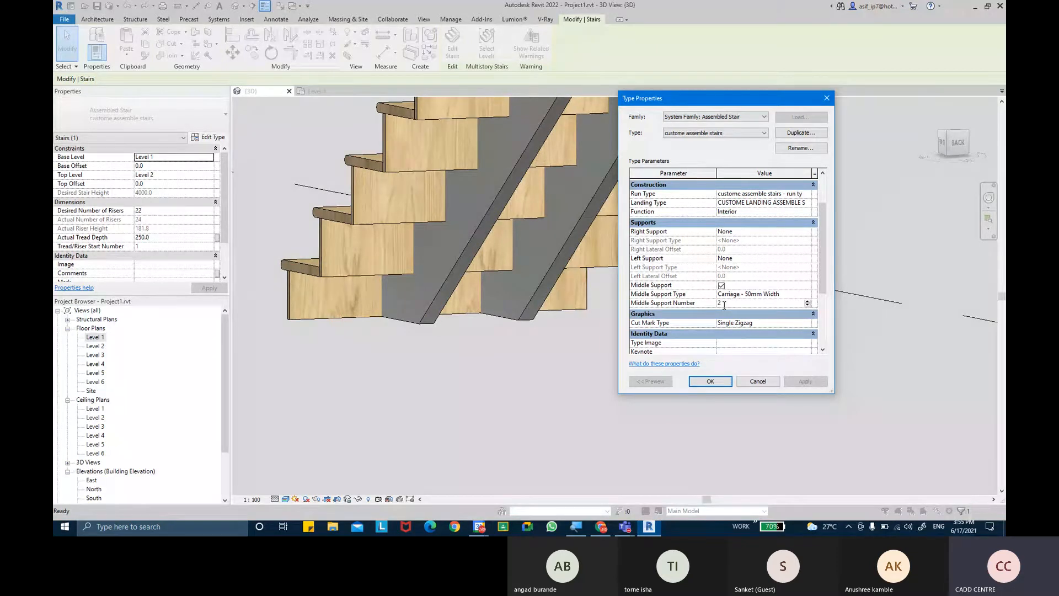
key("BackSpace")
type("1")
left_click(806, 381)
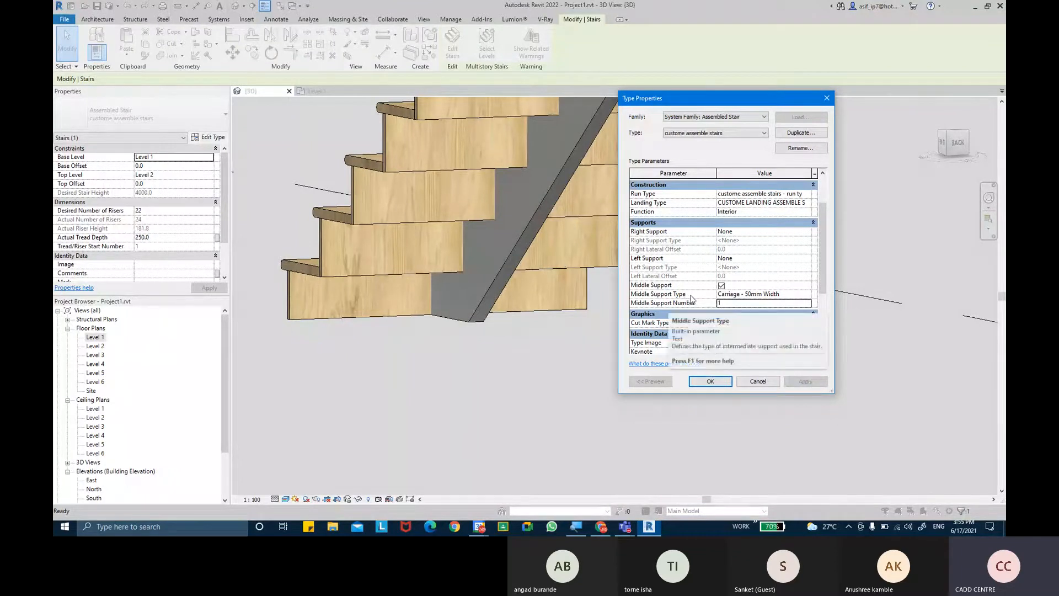
- Open the Middle Support Type's properties and duplicate Carriage - 50mm Width as "MIDDLE SUPPORT - ASSEBLE STAIRS"
left_click(805, 294)
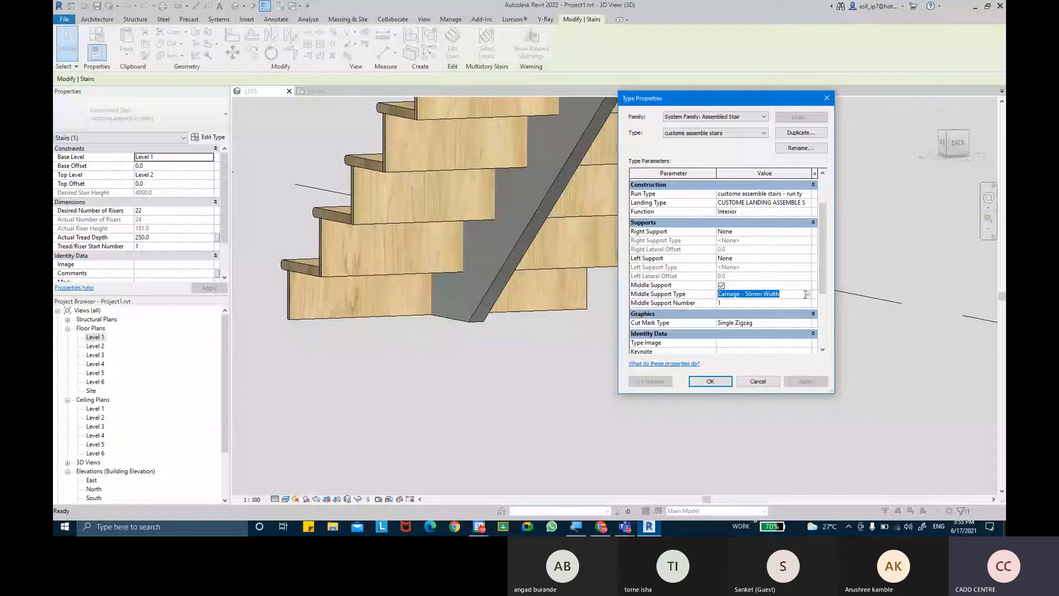
left_click(808, 294)
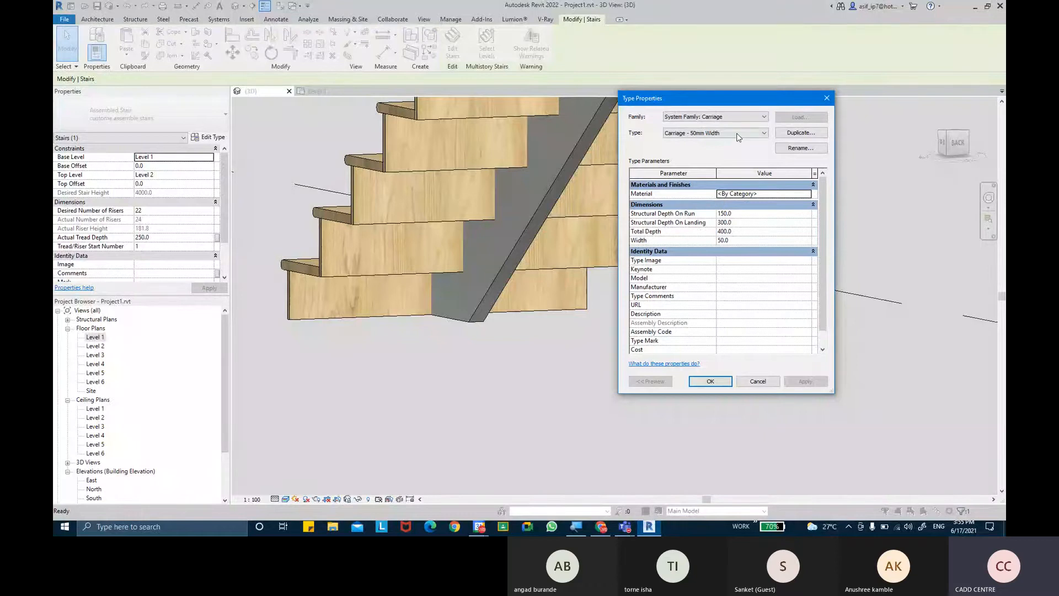
left_click(801, 135)
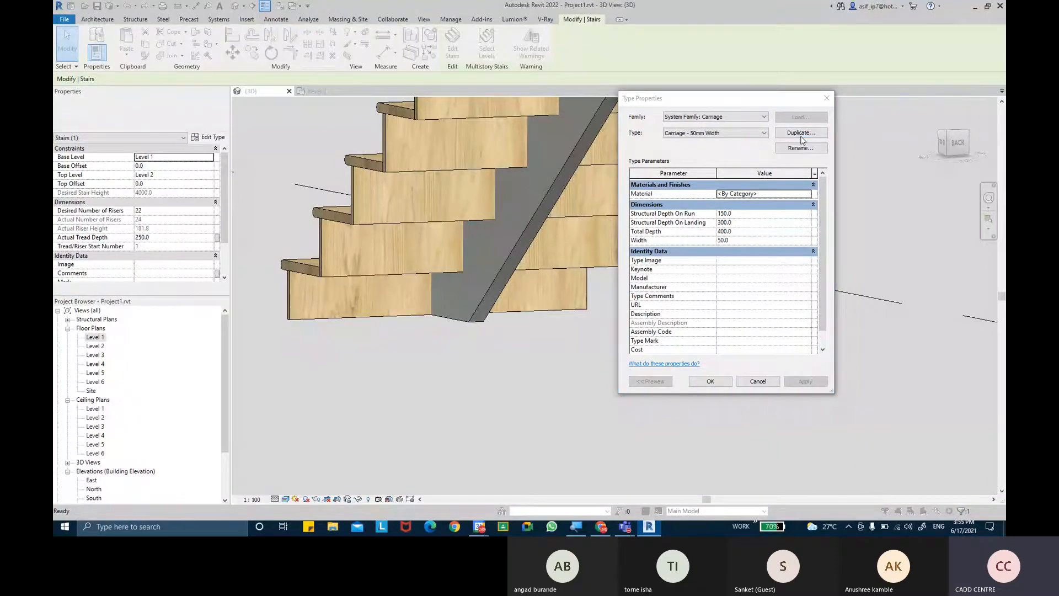
type("M")
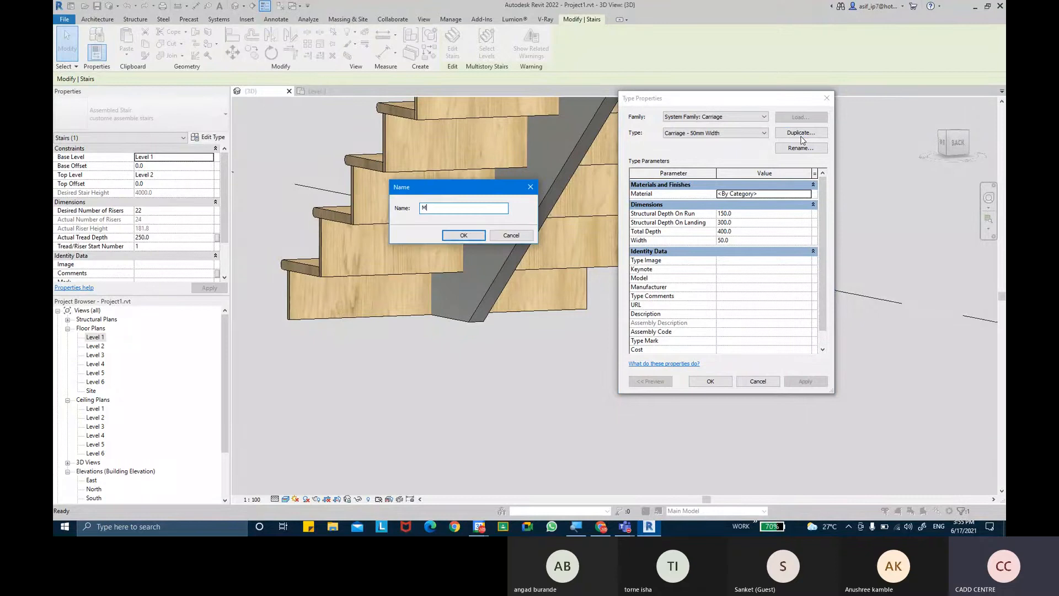
type("UIDDLE SUPPORT")
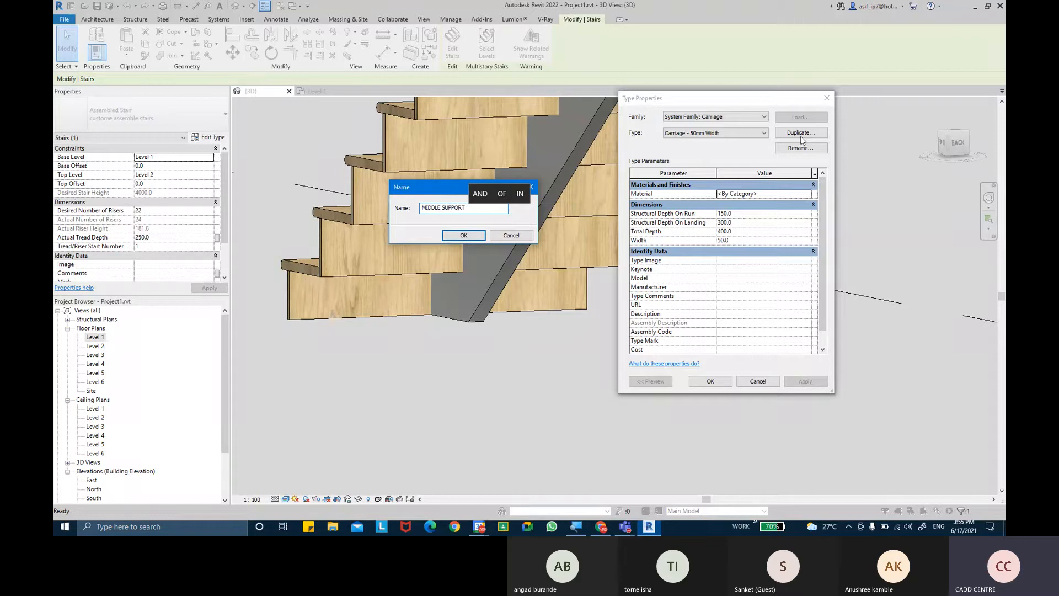
type(" -")
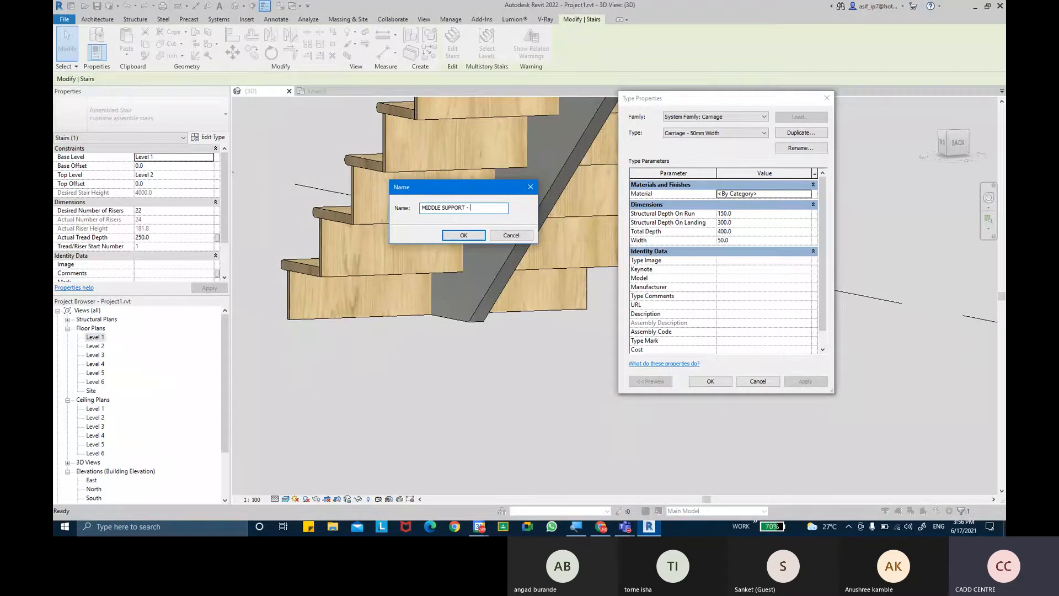
type("ASS")
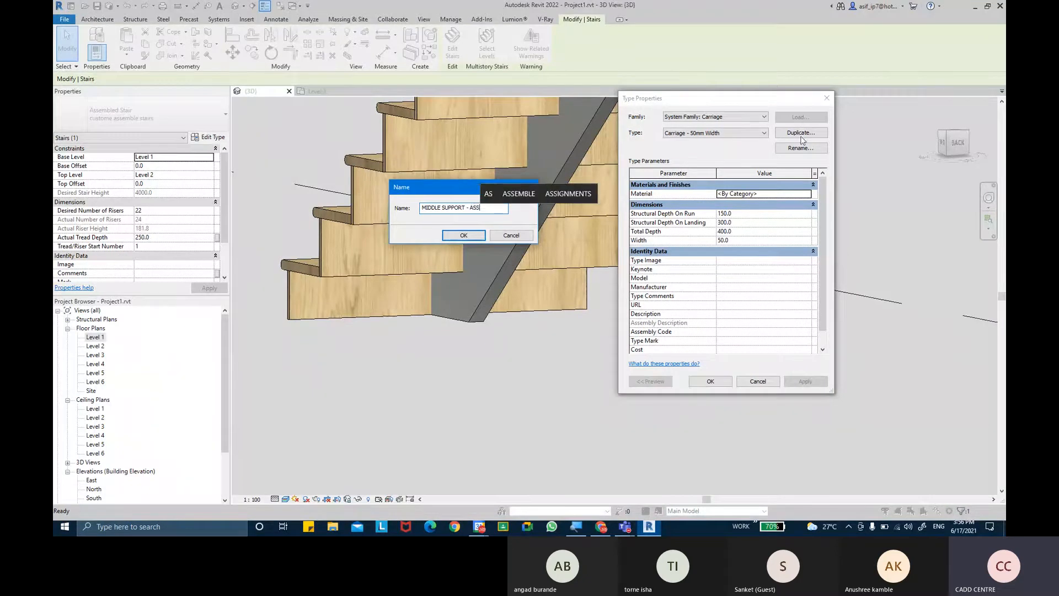
type("EBLE S")
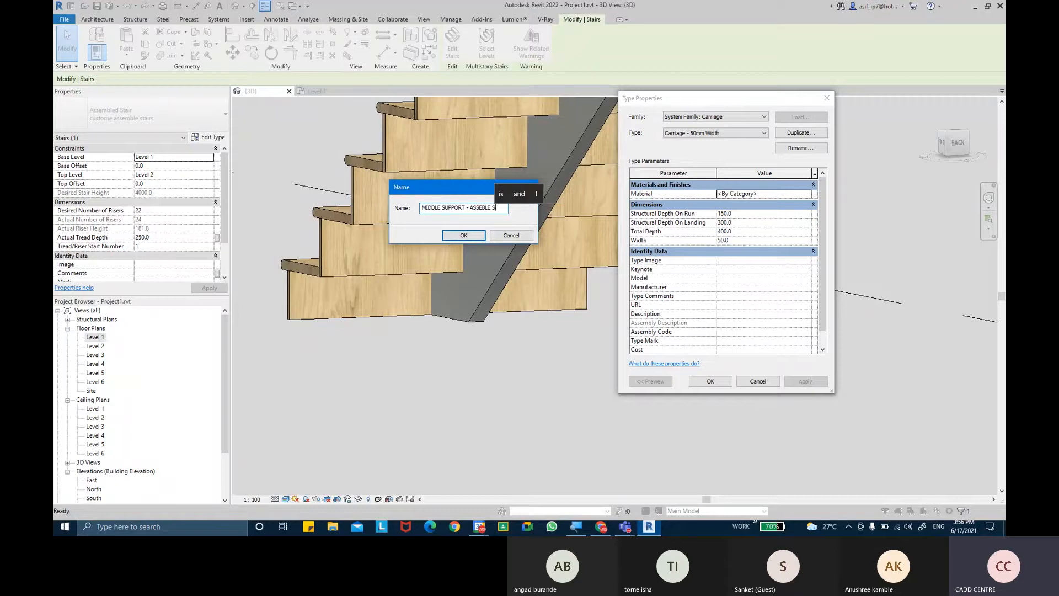
type("TAIRS")
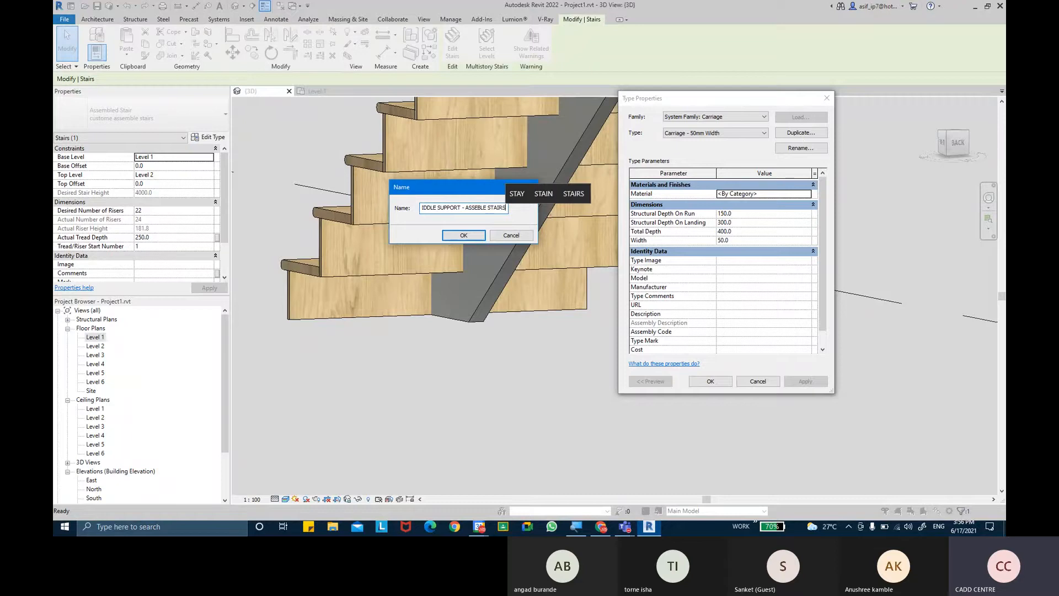
key("Return")
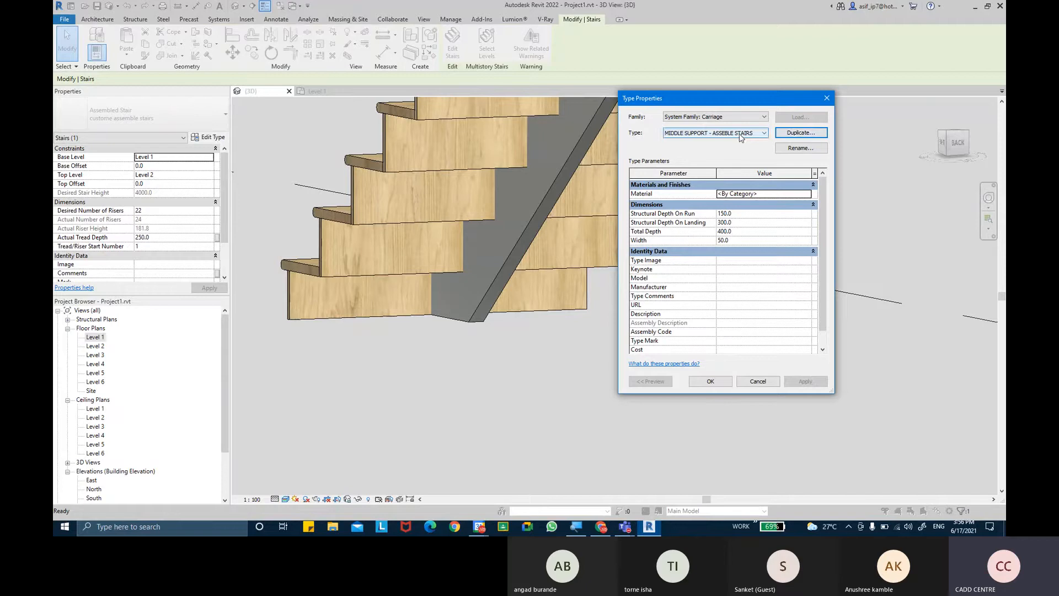
- Rename the duplicated carriage type to "MIDDLE SUPPORT - ASSEMBLE STAIRS"
left_click(800, 148)
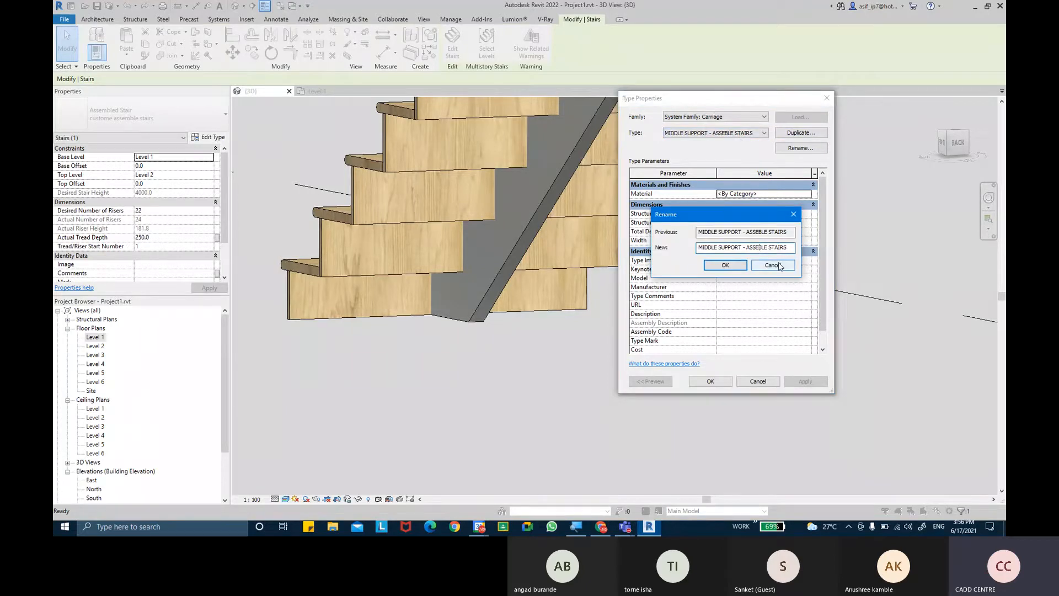
type("M")
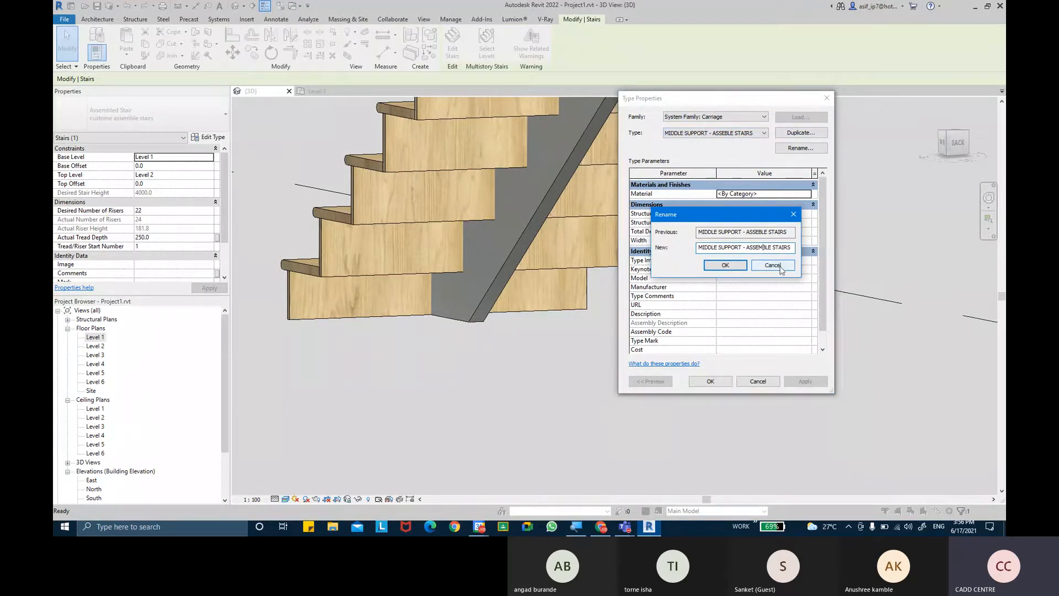
left_click(741, 267)
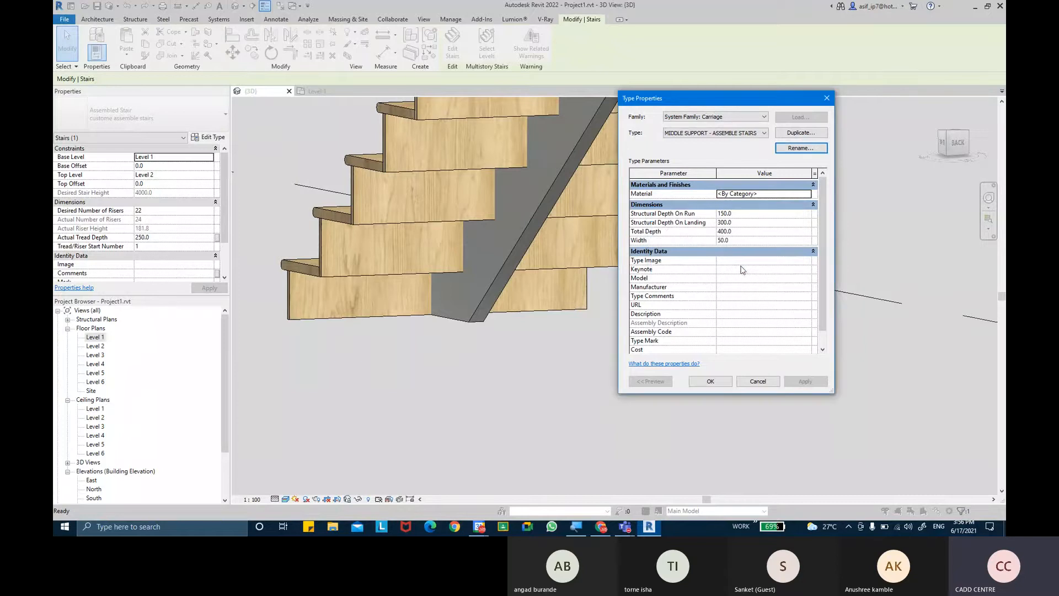
- Create a new material for the carriage type, named "AR-MIDDLE SUPPORT ASSEMBLE STAITS", and set its class to Wood
left_click(808, 194)
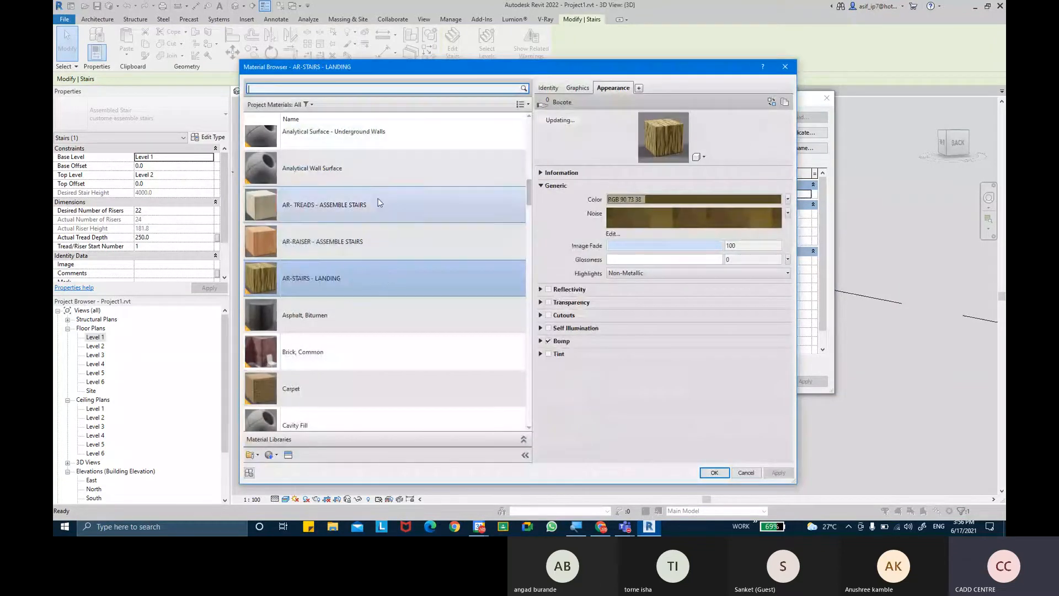
left_click(270, 455)
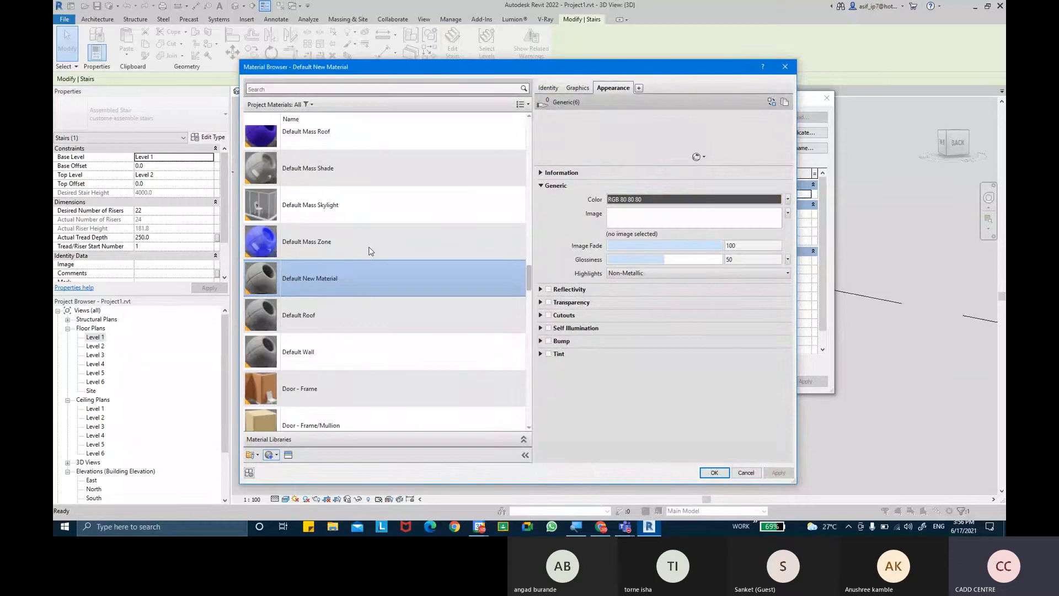
left_click(548, 88)
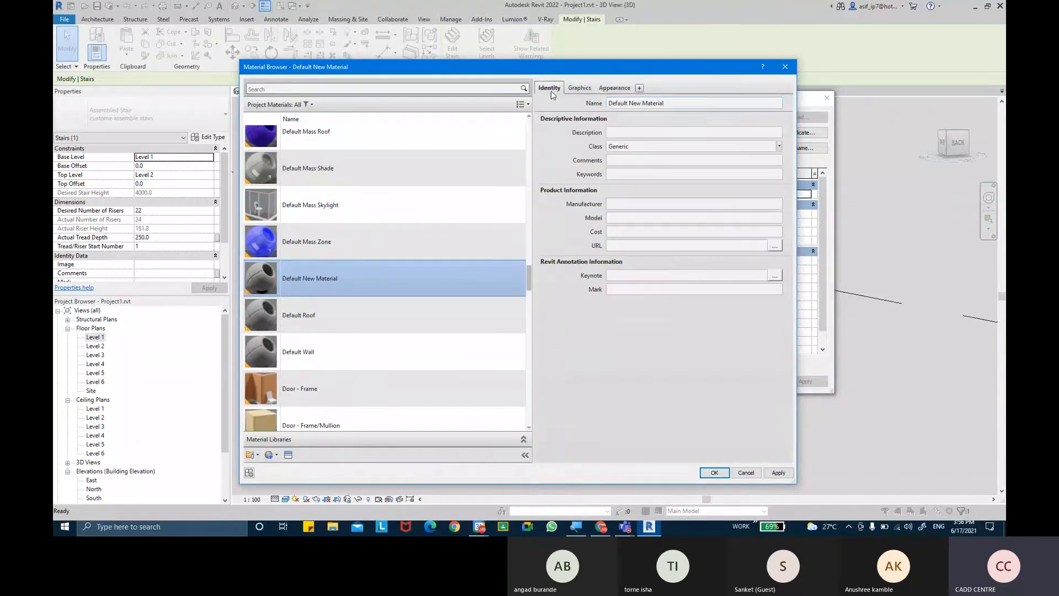
triple_click(686, 105)
key("BackSpace")
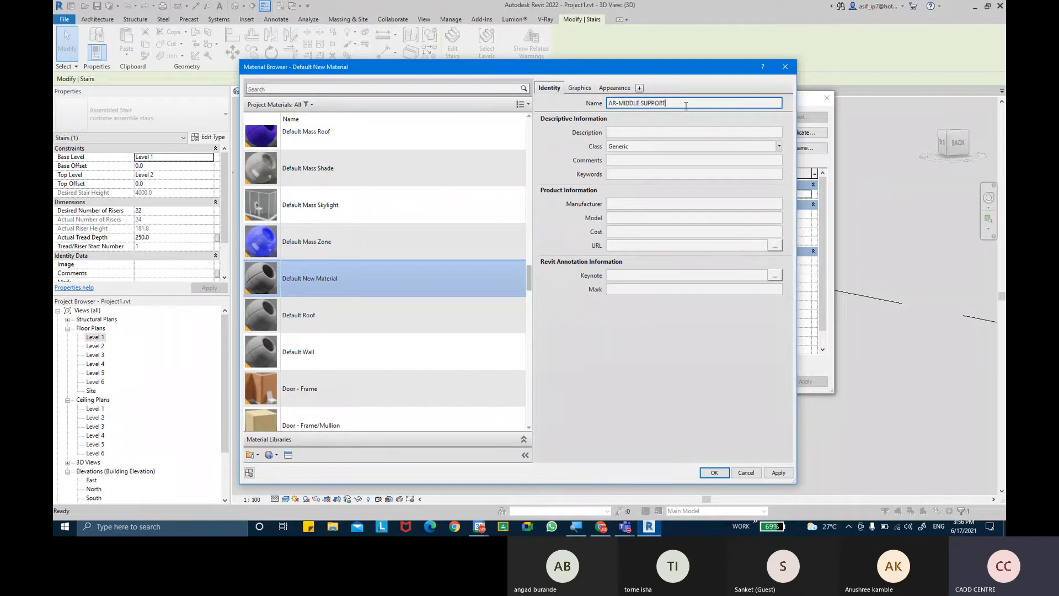
type("ASSEMBLE STAITS")
key("Return")
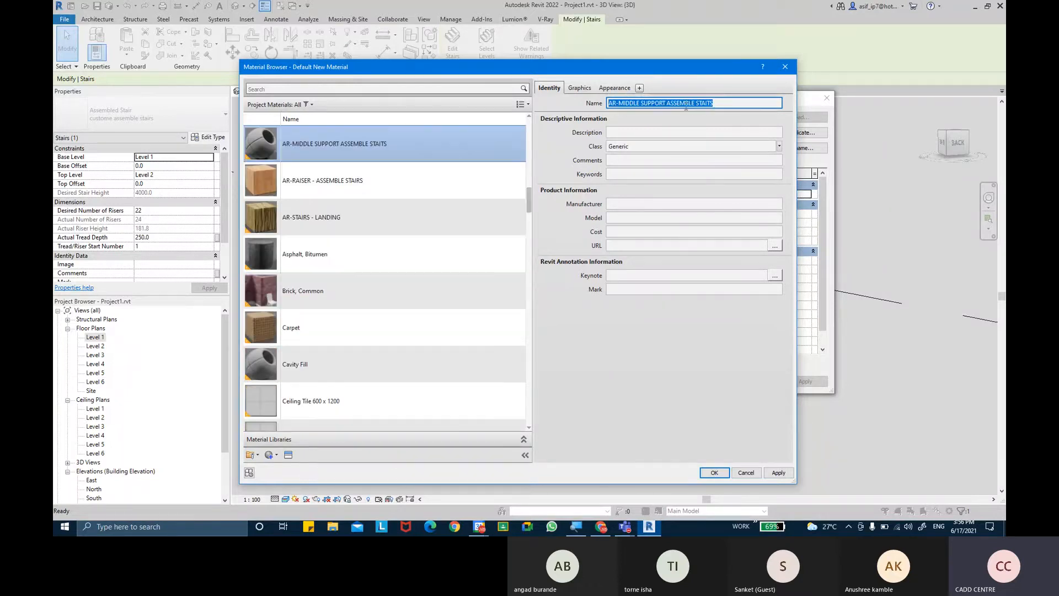
left_click(778, 145)
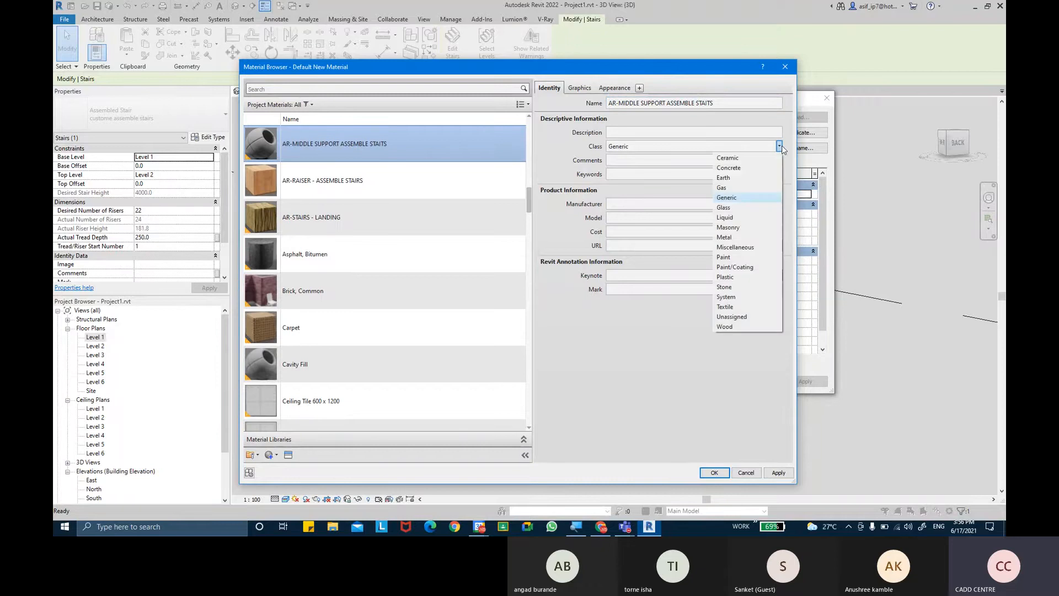
left_click(767, 326)
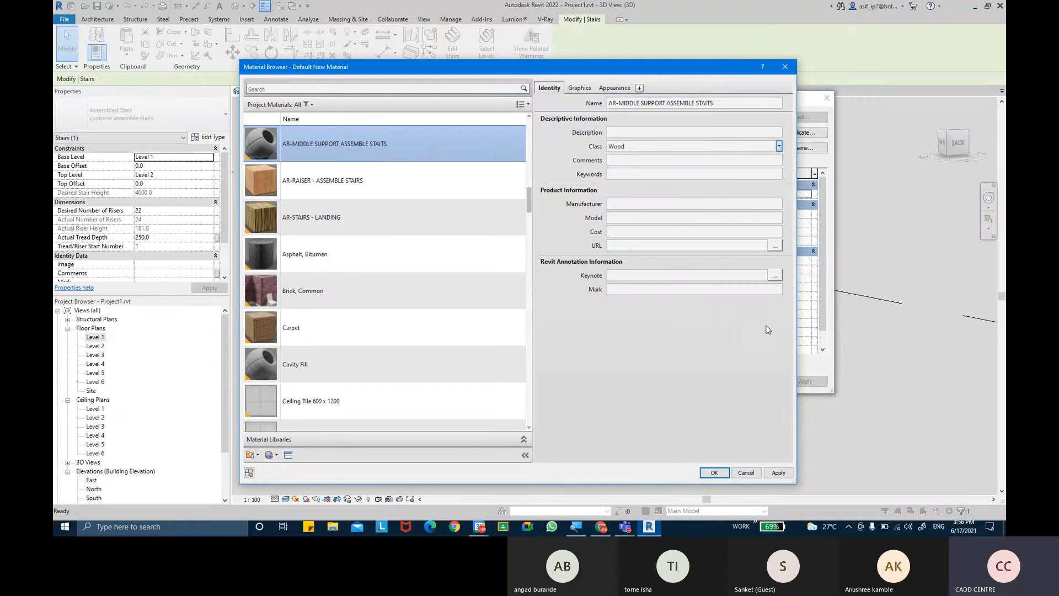
- Enable Use Render Appearance for the middle support material and set its surface foreground pattern to Wood - Finish
left_click(585, 90)
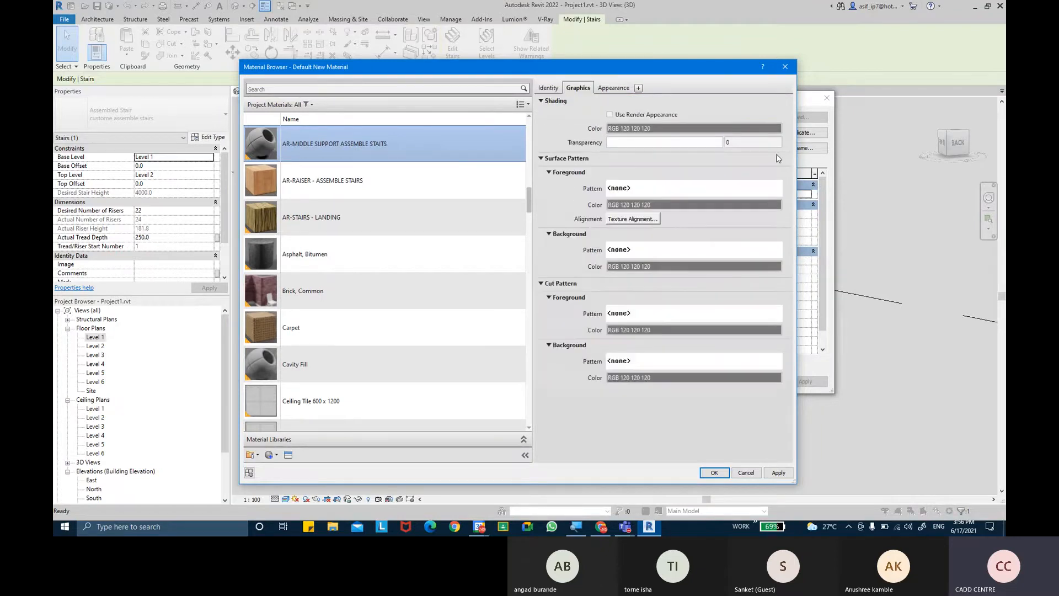
left_click(610, 115)
left_click(712, 188)
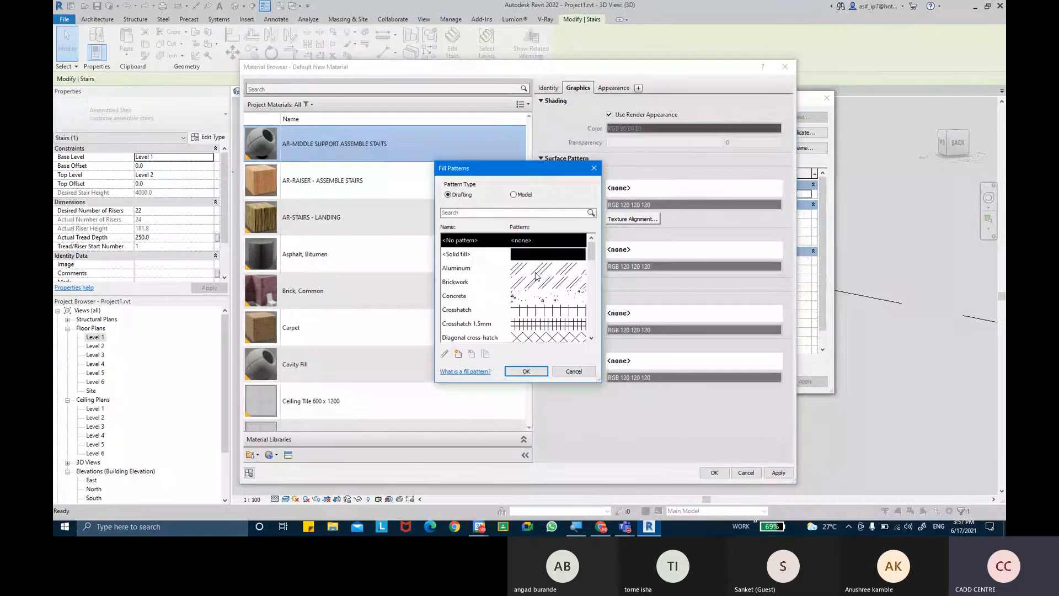
scroll(535, 278, "down", 10)
left_click(532, 254)
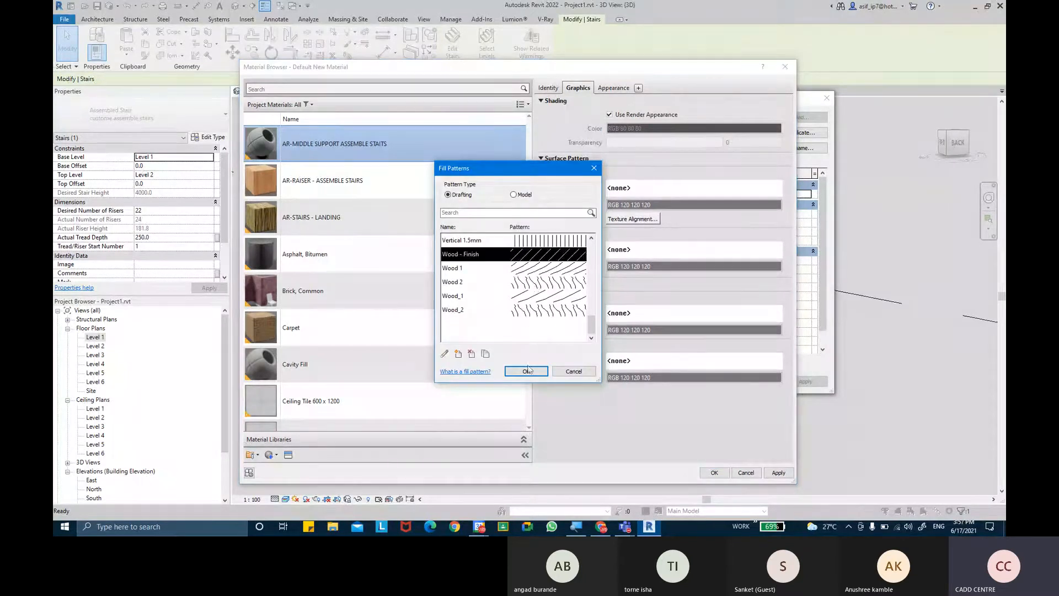
left_click(526, 371)
- Set the cut foreground pattern of the middle support material to Wood 2
left_click(711, 250)
scroll(521, 313, "down", 10)
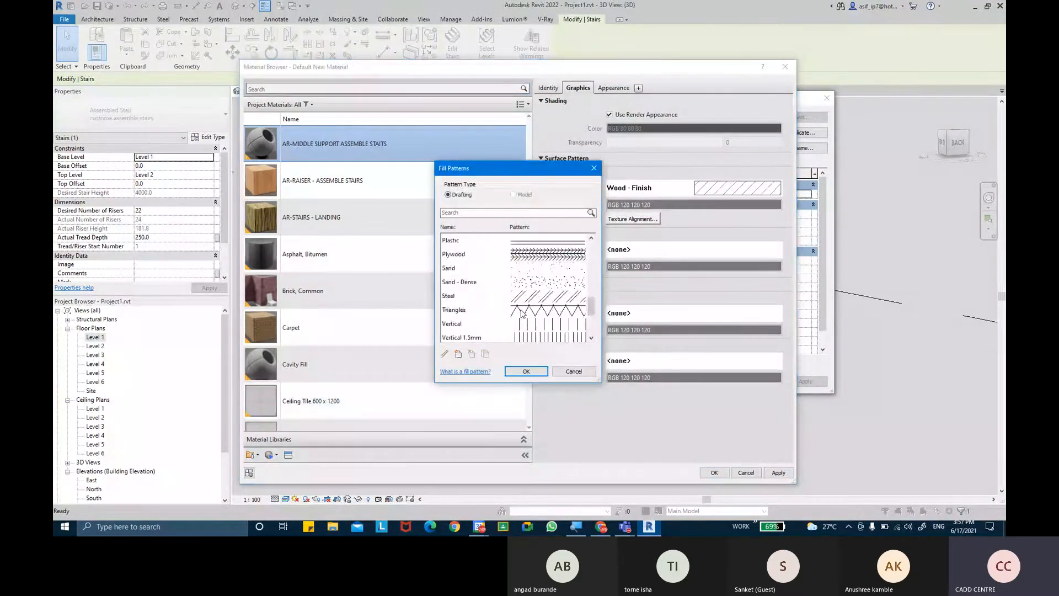
left_click(536, 283)
left_click(527, 370)
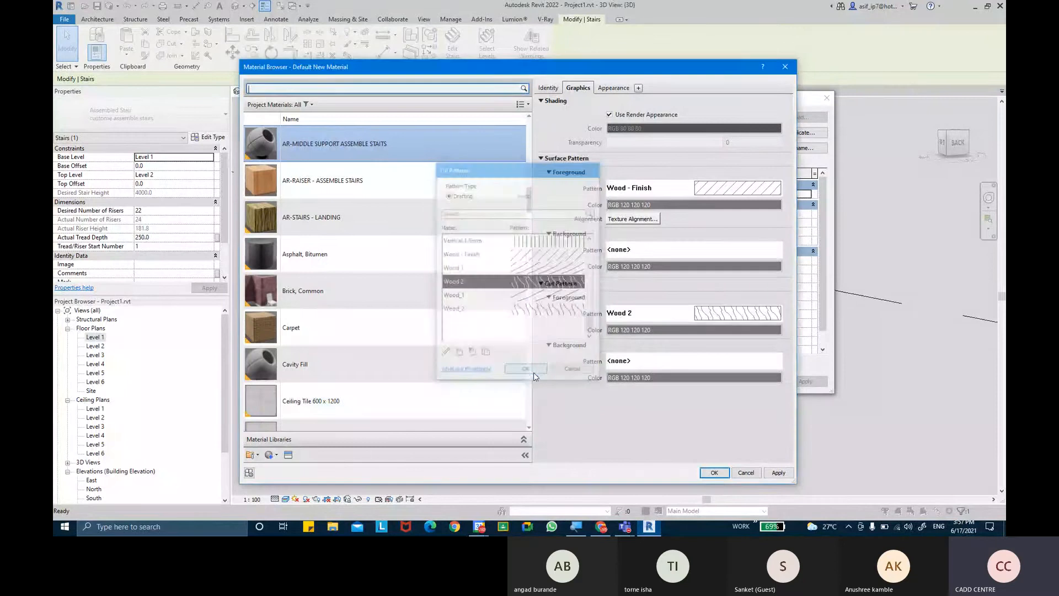
- Replace the middle support material's appearance with the Pine asset from the Appearance Library's Wood category and close the asset browser
left_click(613, 88)
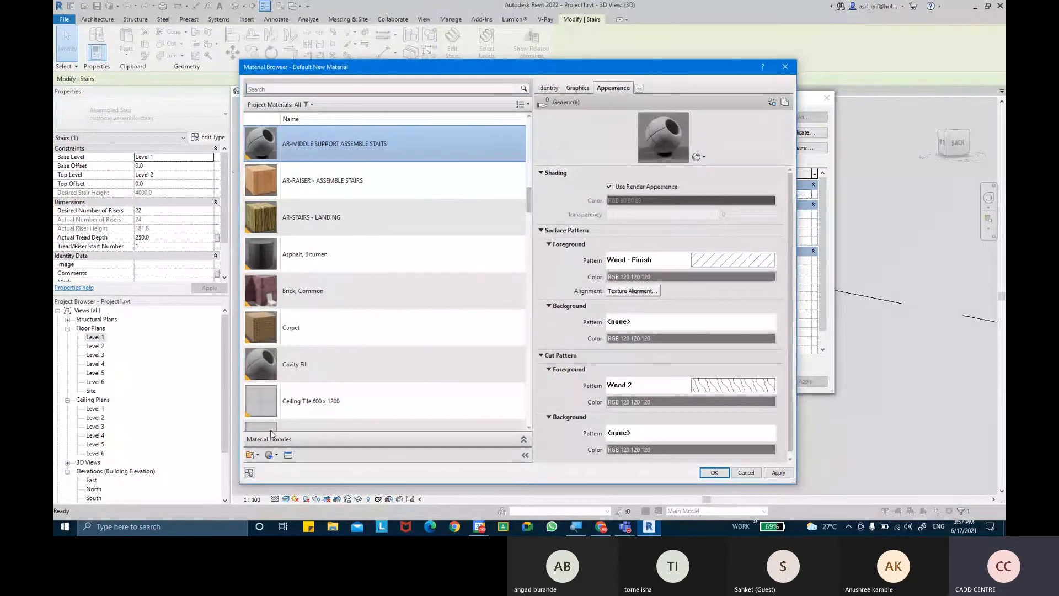
left_click(288, 455)
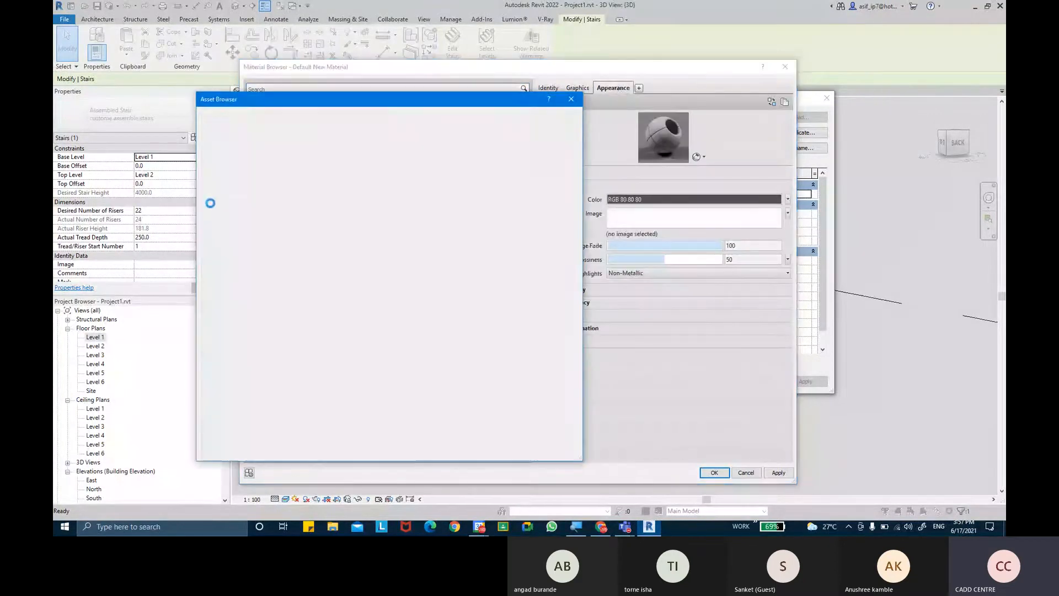
left_click(200, 170)
left_click(224, 373)
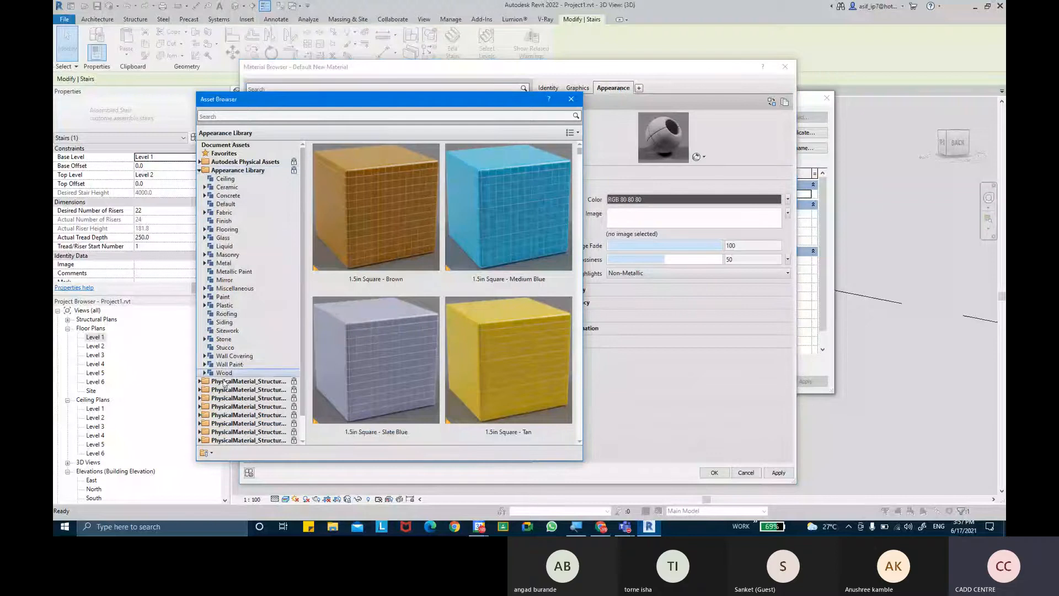
scroll(462, 254, "down", 3)
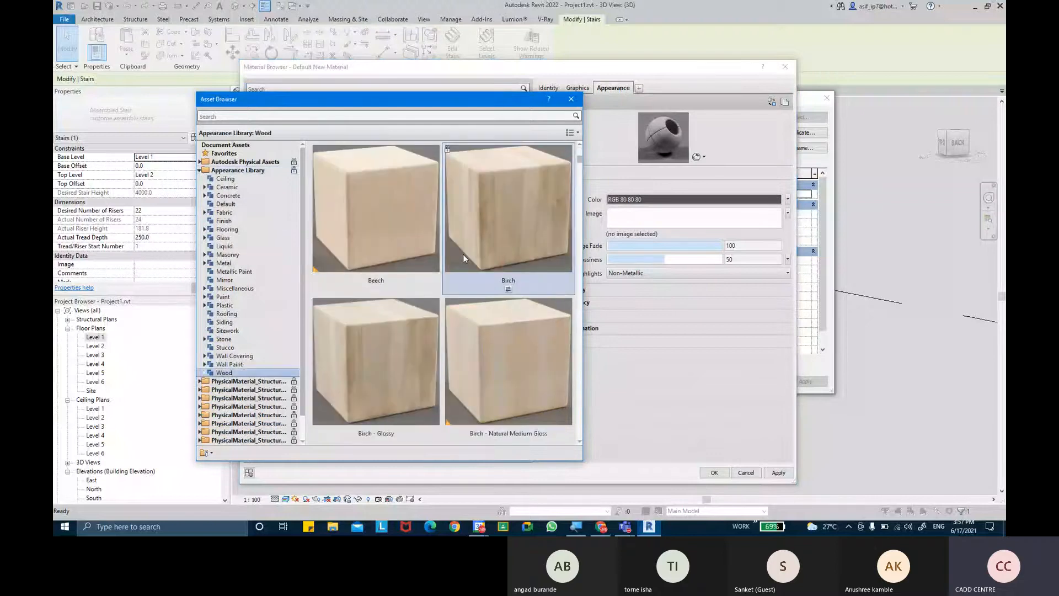
scroll(462, 253, "down", 3)
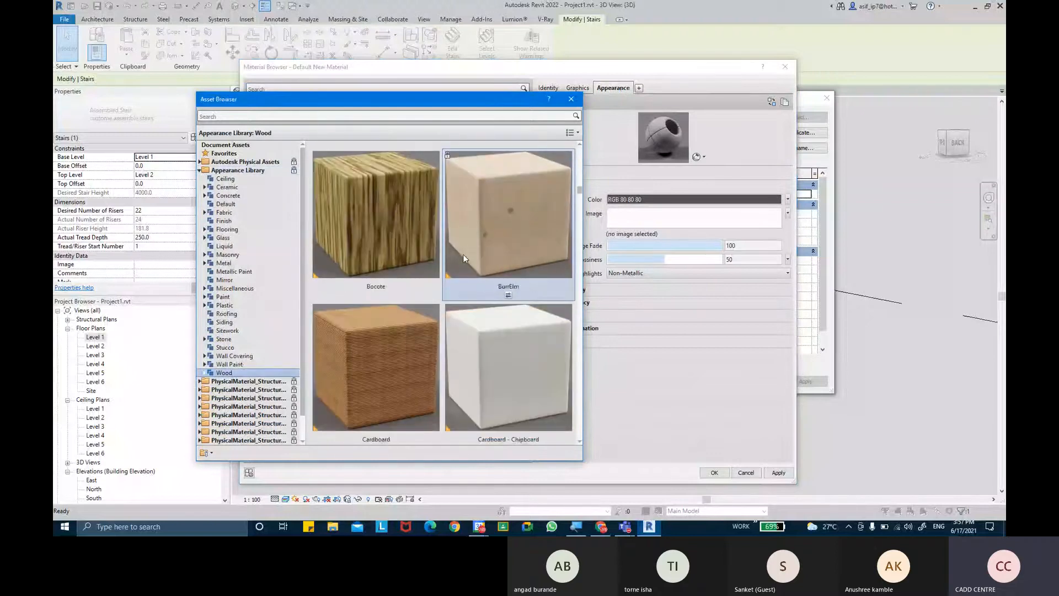
scroll(462, 254, "down", 6)
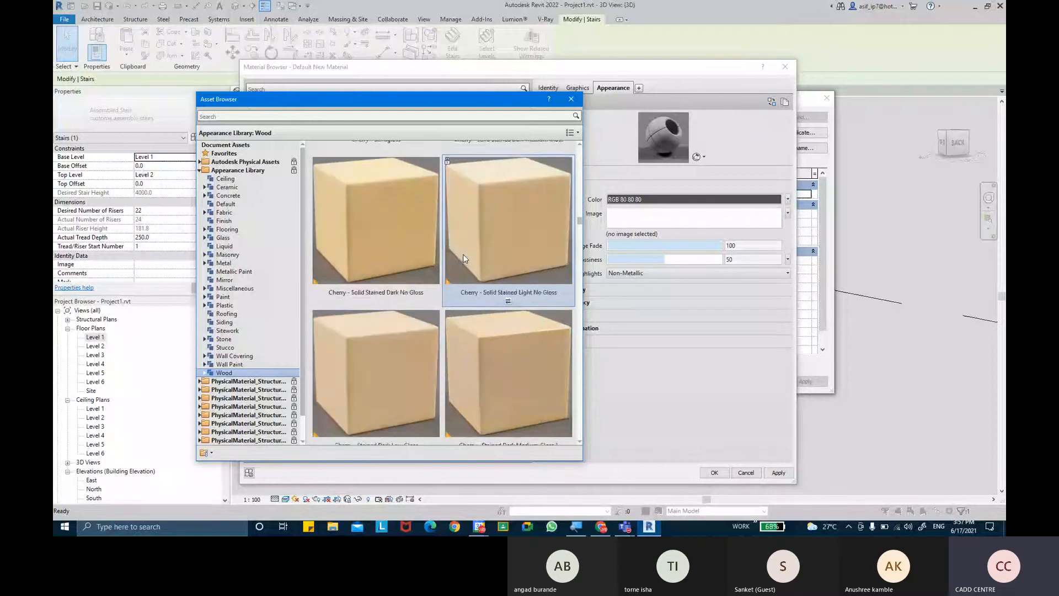
scroll(462, 254, "down", 10)
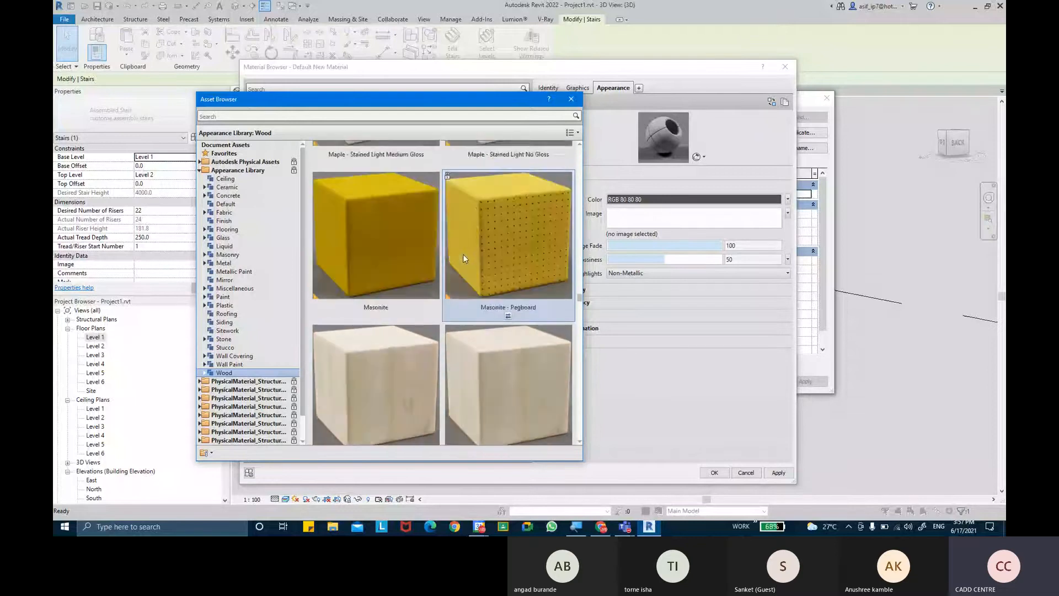
scroll(462, 254, "down", 10)
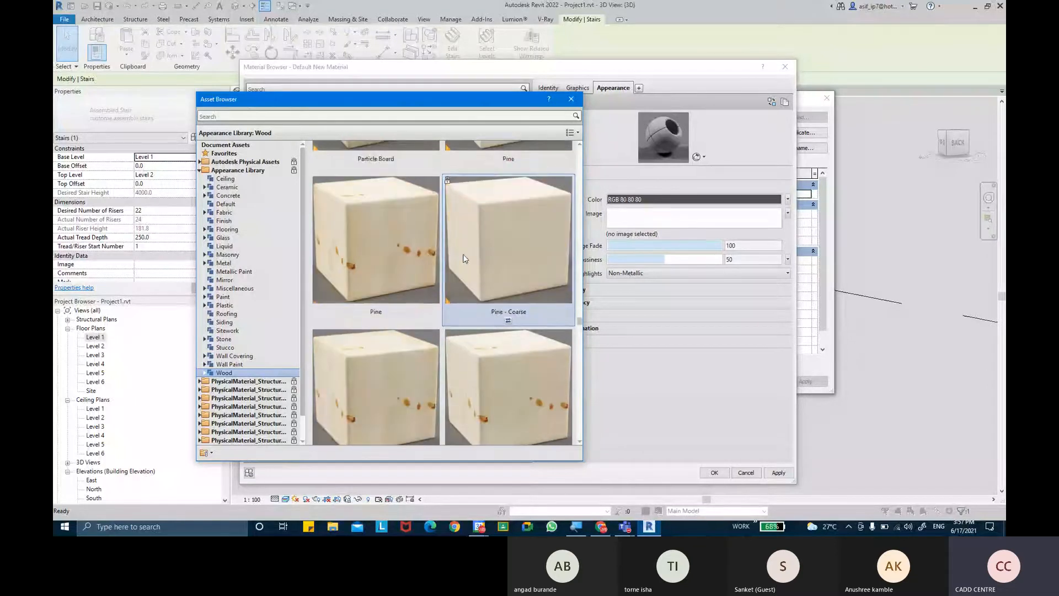
scroll(474, 223, "up", 3)
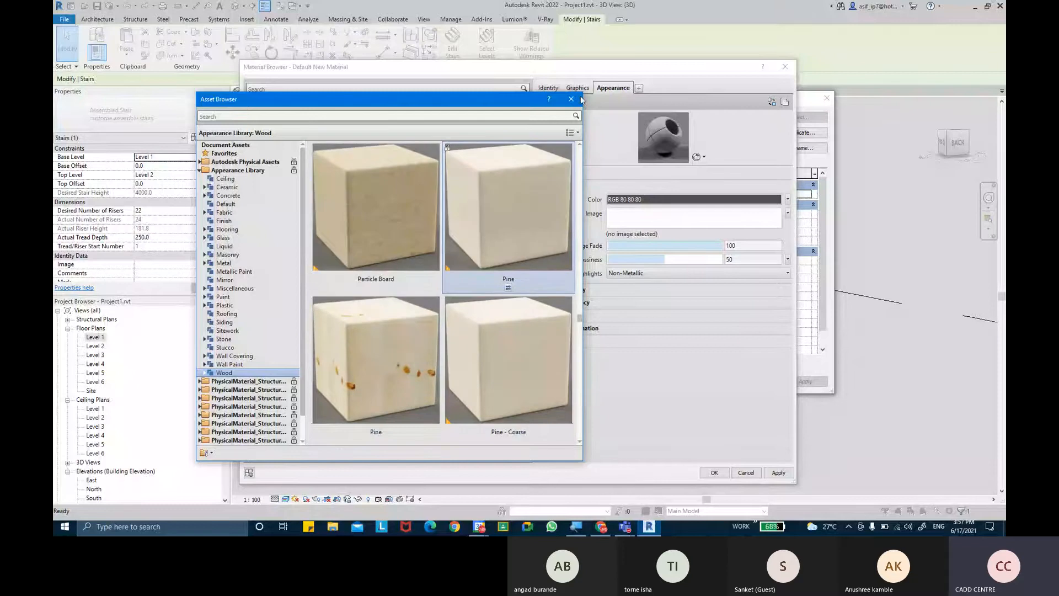
left_click(572, 99)
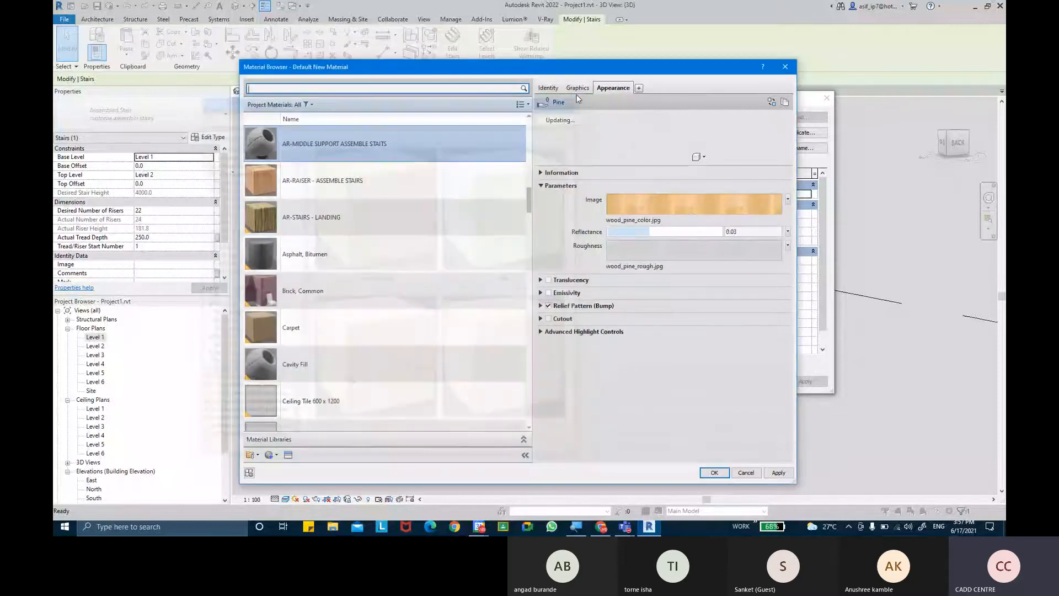
- Accept the pine material for the middle support and close the carriage and stair type properties
left_click(745, 473)
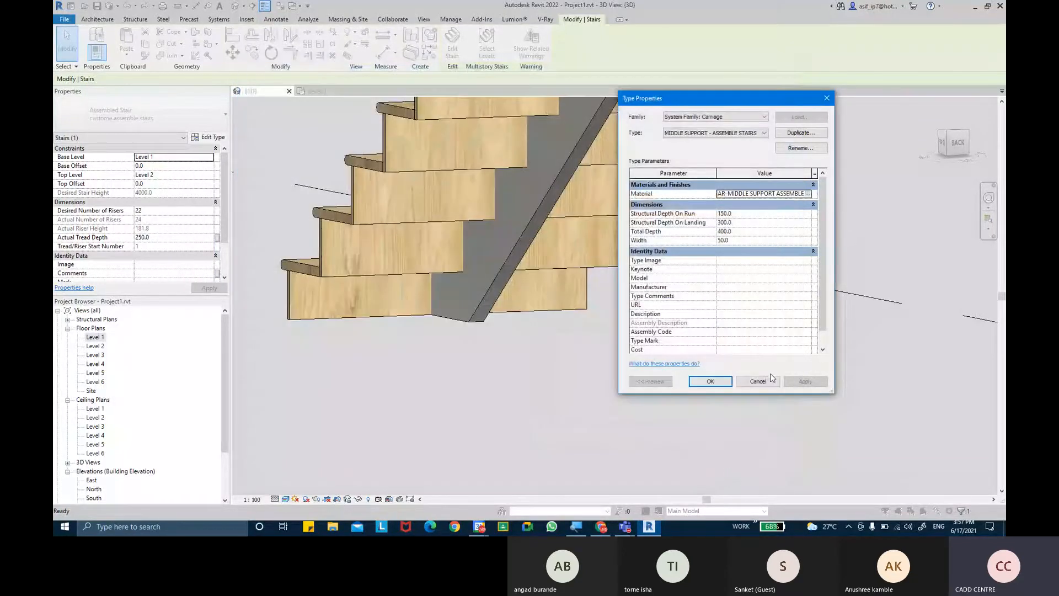
left_click(729, 380)
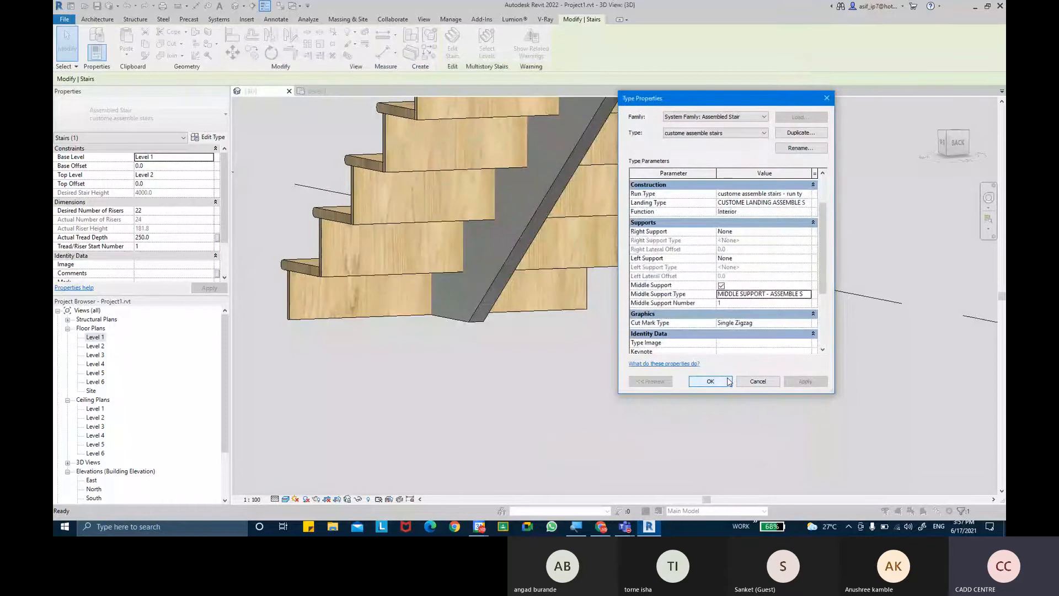
left_click(728, 380)
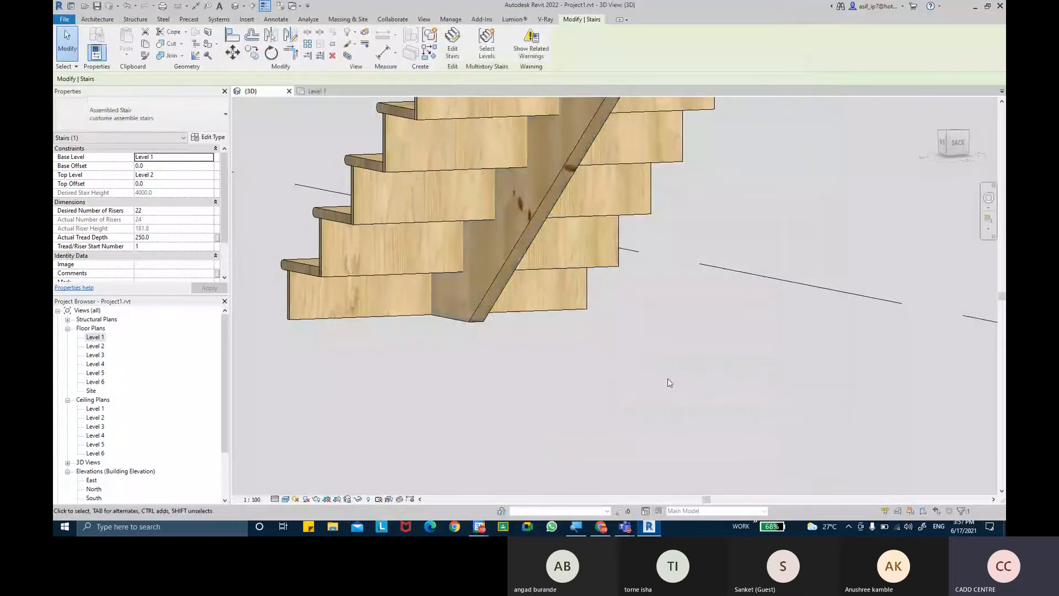
left_click(618, 337)
middle_click_drag(617, 336, 664, 348, "shift")
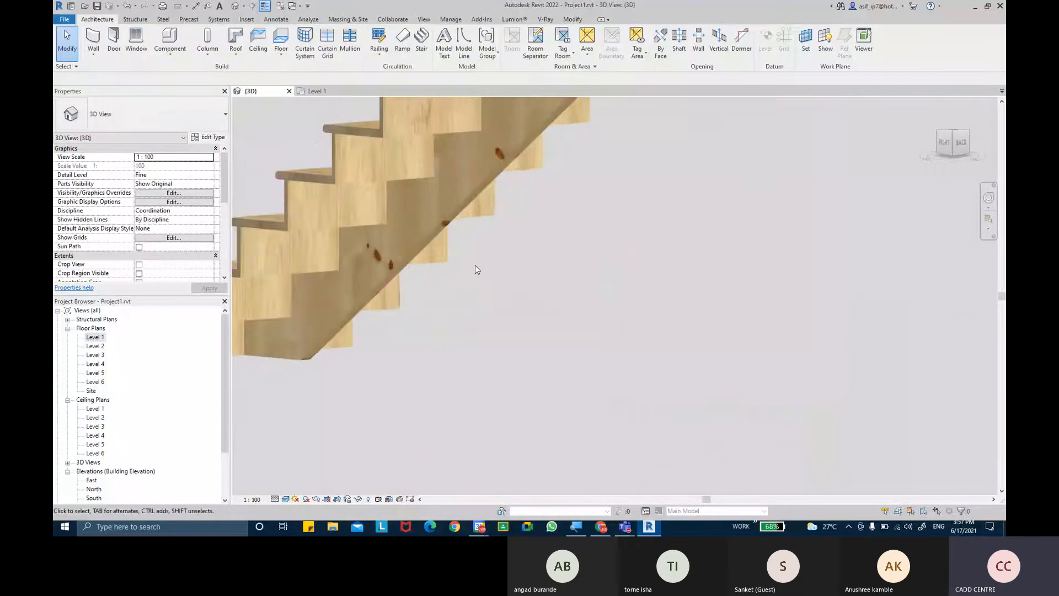
- Open the assembled stair's middle support type and set its Structural Depth On Run to 250, applying the change
left_click(432, 221)
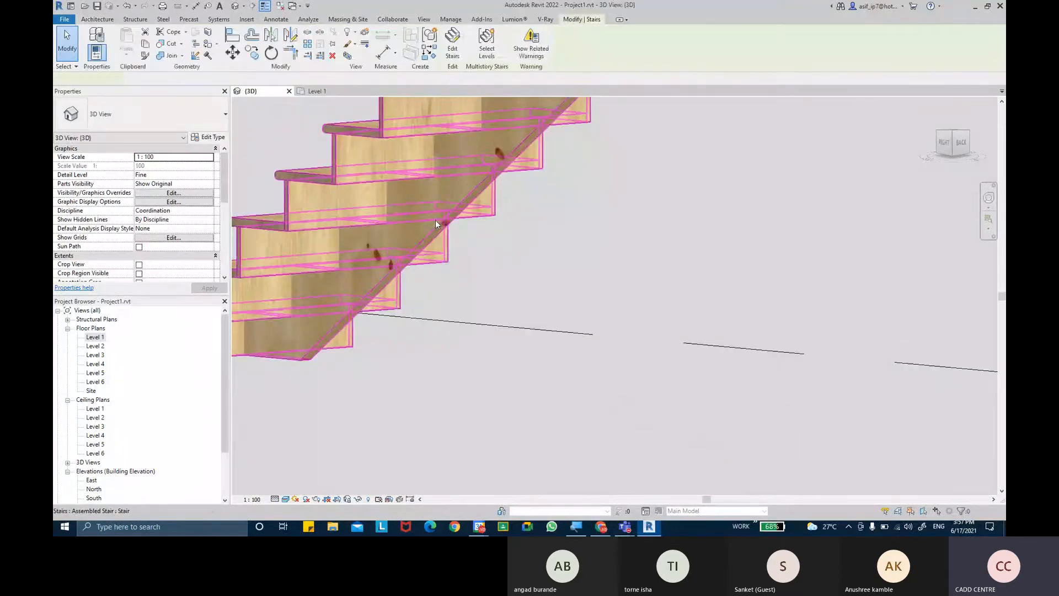
left_click(212, 138)
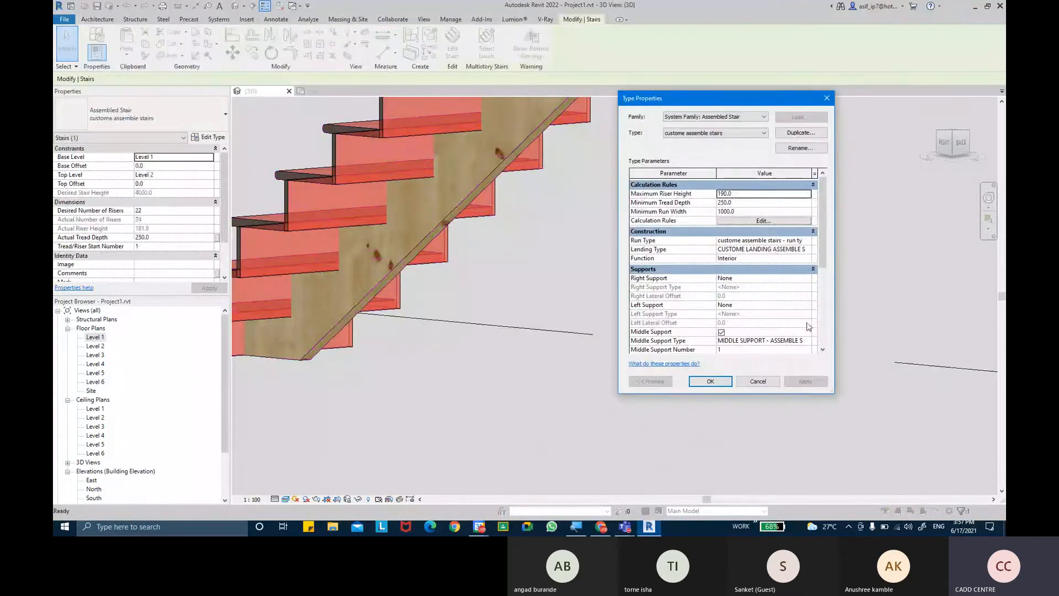
scroll(808, 325, "down", 1)
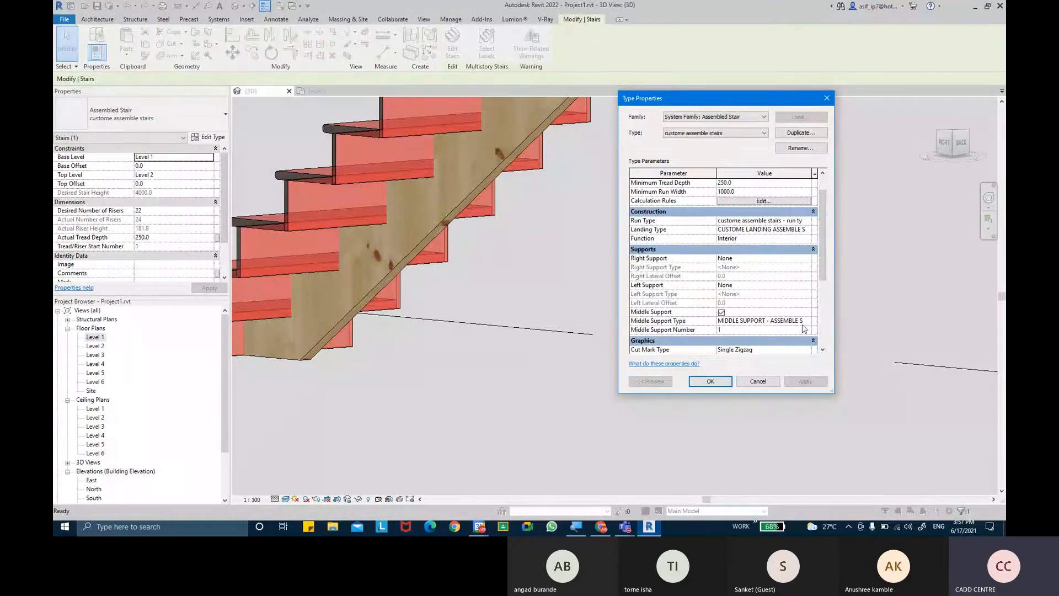
scroll(804, 328, "down", 1)
left_click(810, 295)
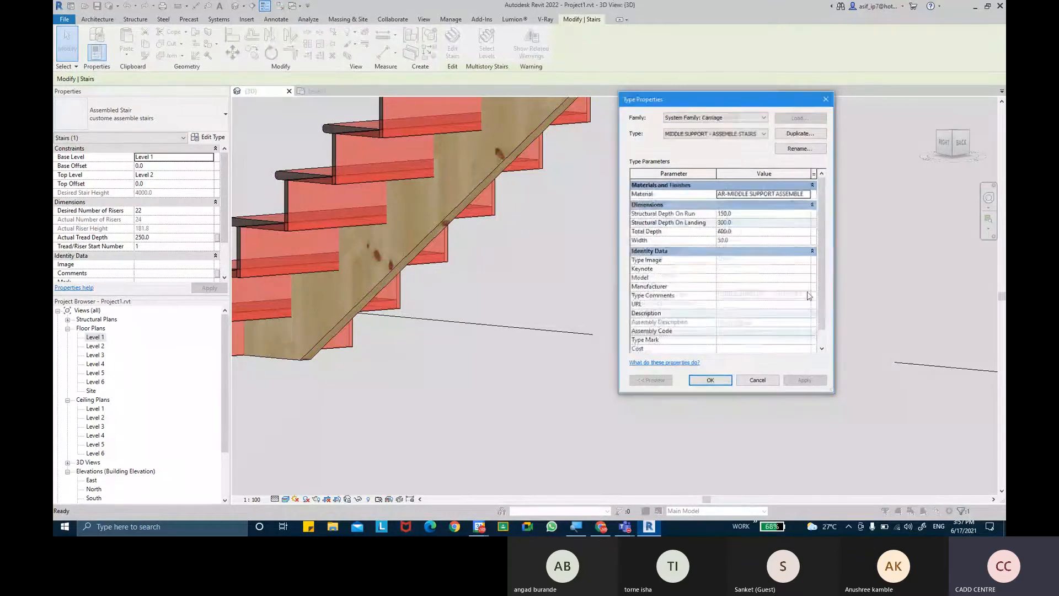
left_click(739, 214)
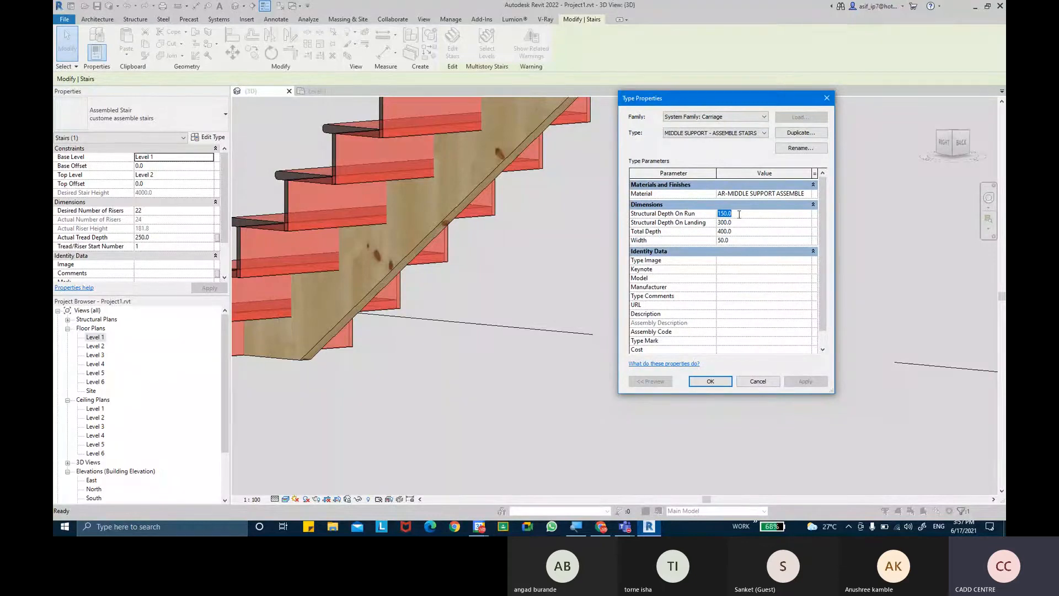
type("250")
key("Return")
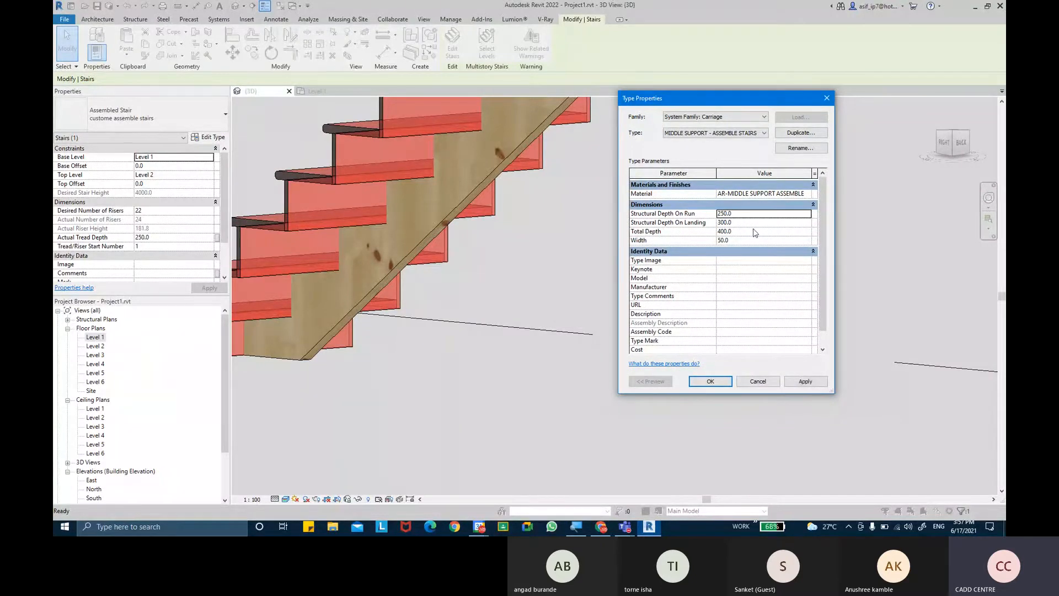
left_click(799, 380)
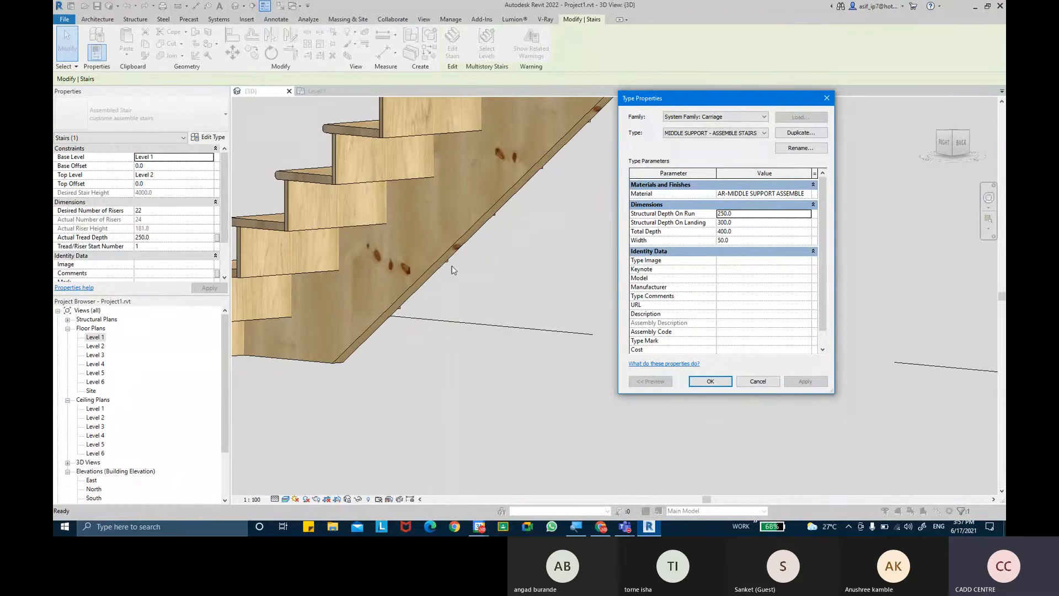
- Set the middle support's Structural Depth On Run to 450, apply it and accept the type properties
left_click(746, 215)
type("450")
key("Return")
left_click(805, 381)
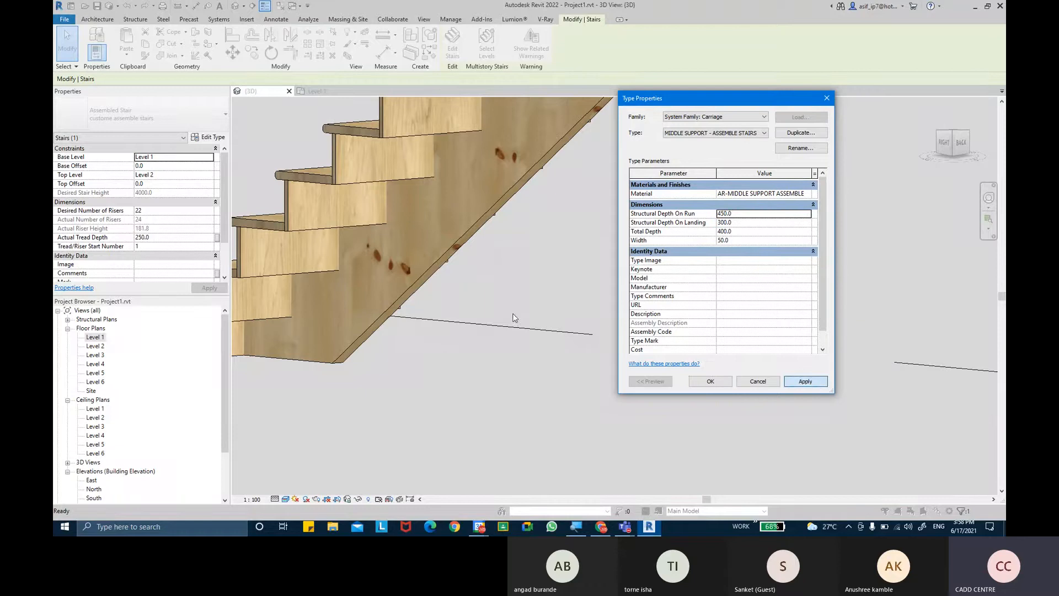
left_click(702, 381)
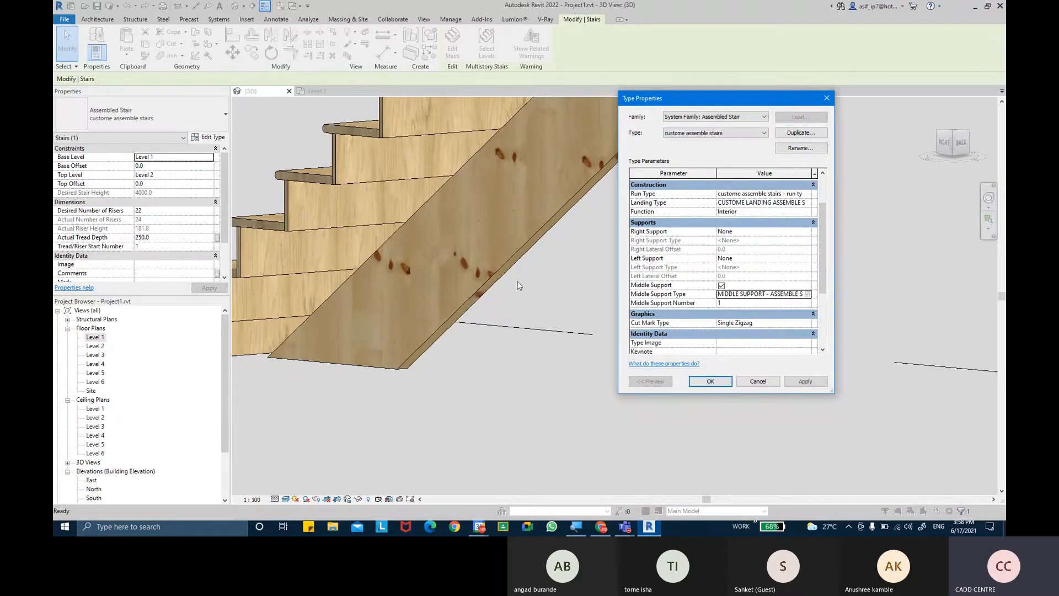
left_click(702, 381)
- Reopen the stair's middle support type, set Structural Depth On Run to 150 and apply it, keeping the stair in view
middle_click_drag(524, 337, 510, 287, "shift")
middle_click_drag(580, 290, 447, 269, "shift")
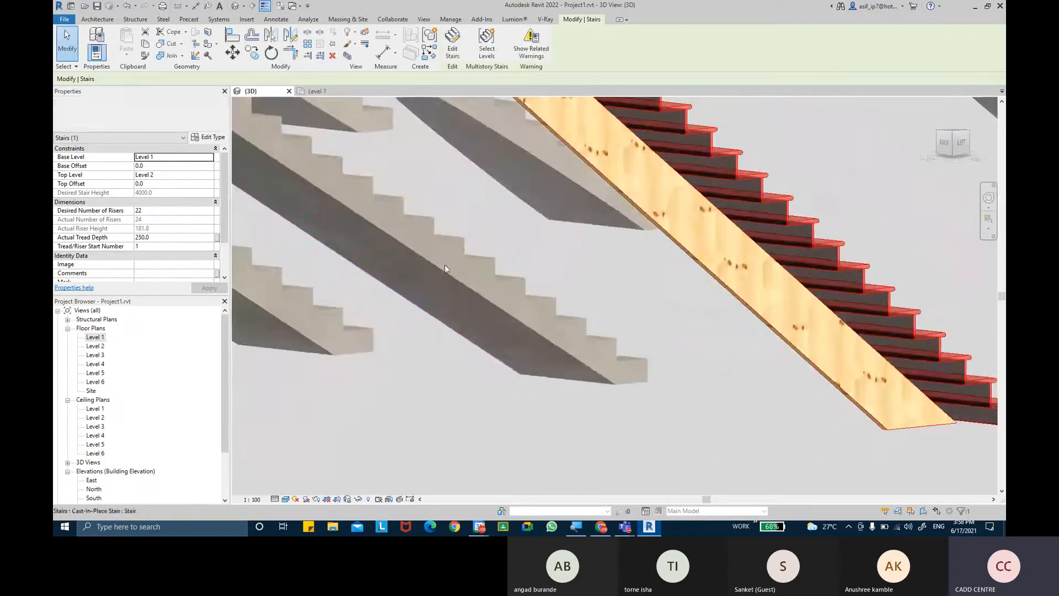
left_click(209, 138)
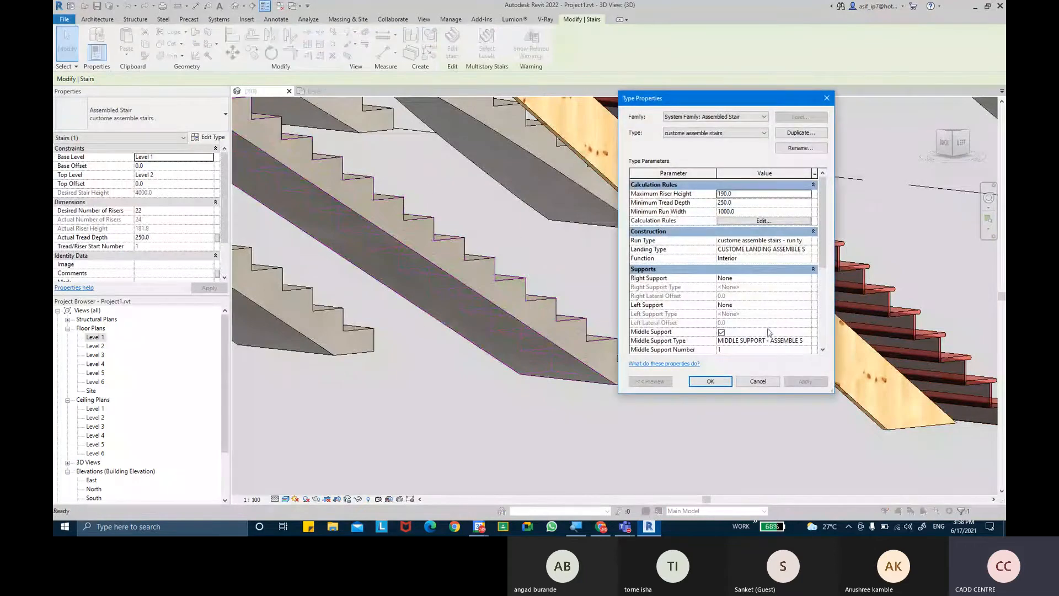
scroll(768, 328, "down", 1)
left_click(810, 322)
left_click(808, 321)
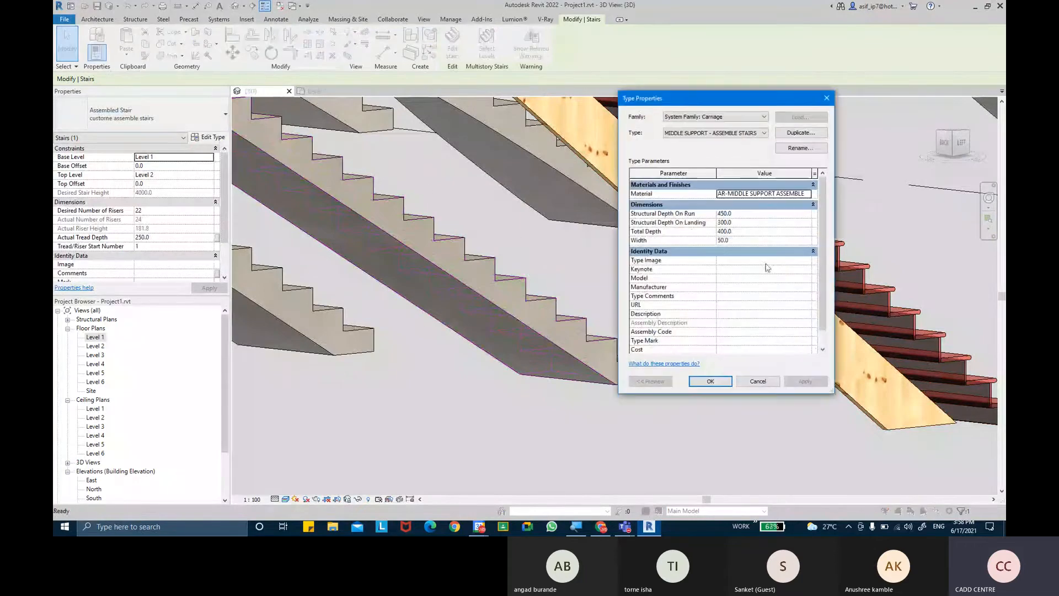
left_click(752, 214)
type("150.0")
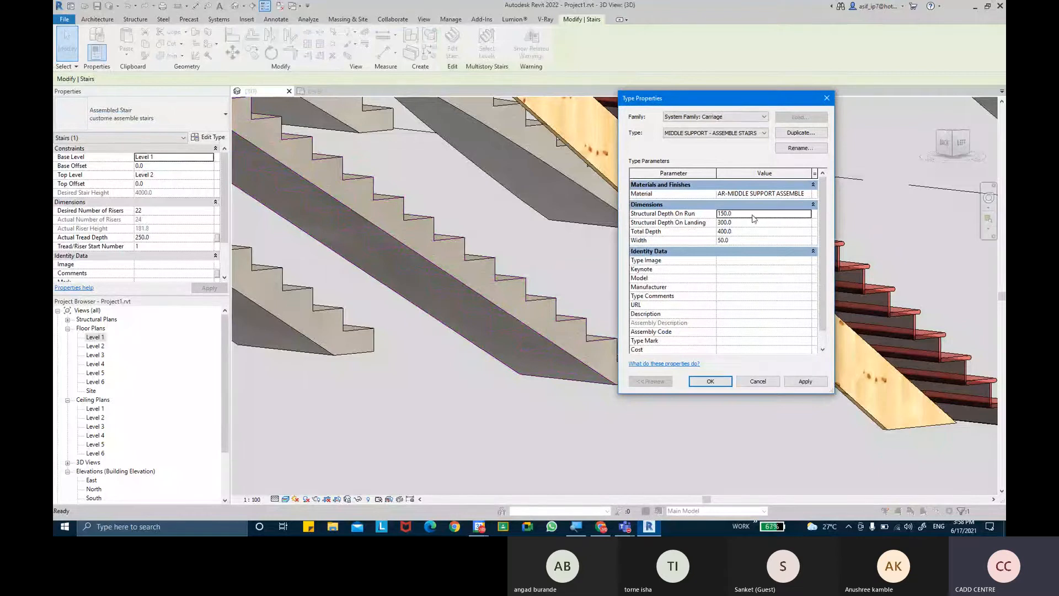
left_click(806, 381)
left_click_drag(736, 100, 535, 110)
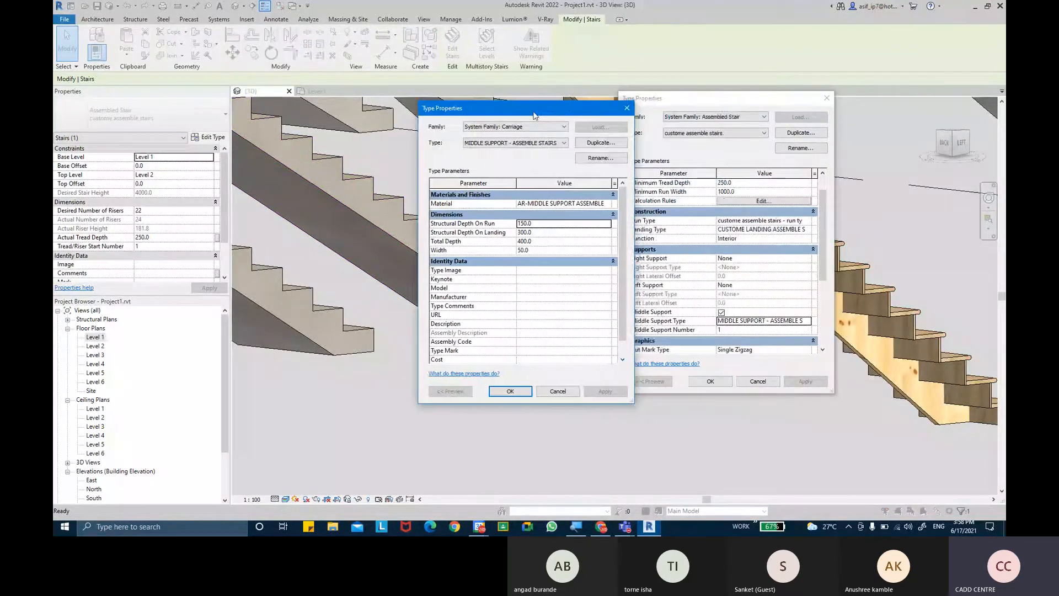
- Set the middle support's Structural Depth On Landing to 150 and its Total Depth to 500, applying each
left_click(537, 232)
type("150.0")
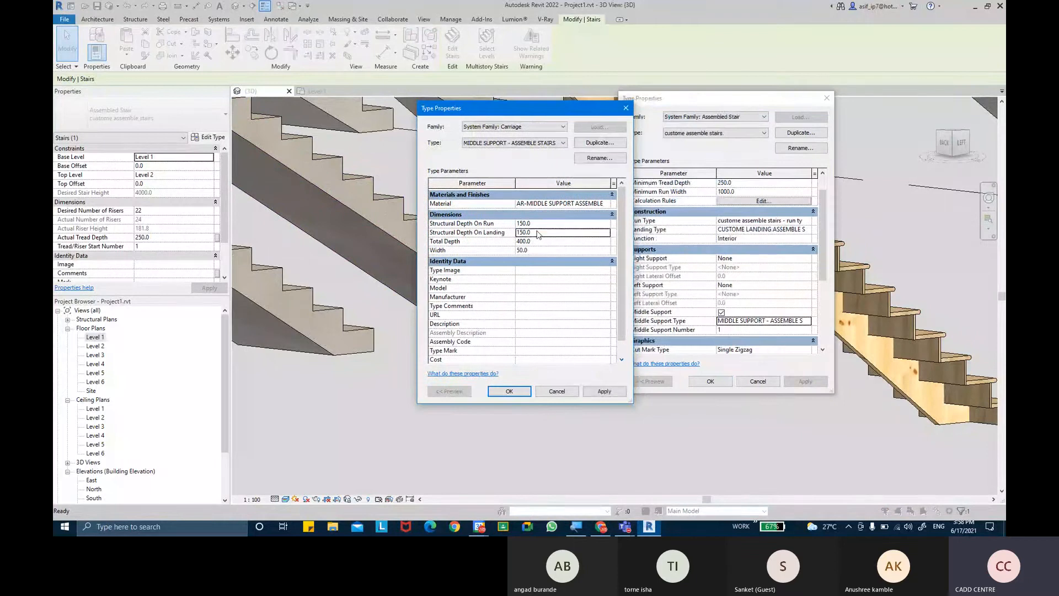
left_click(600, 392)
left_click(540, 242)
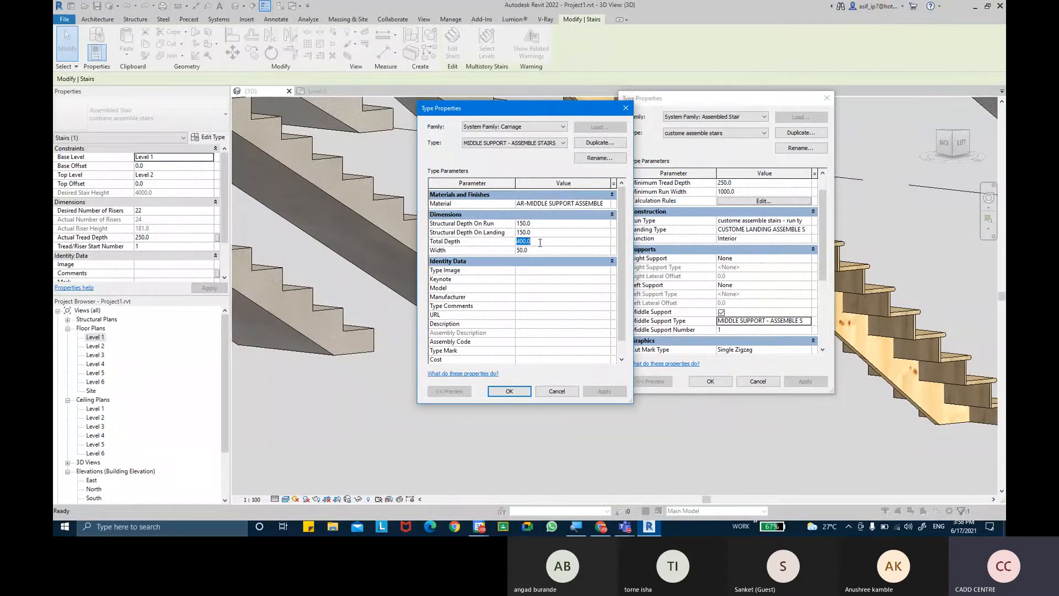
type("500")
key("Return")
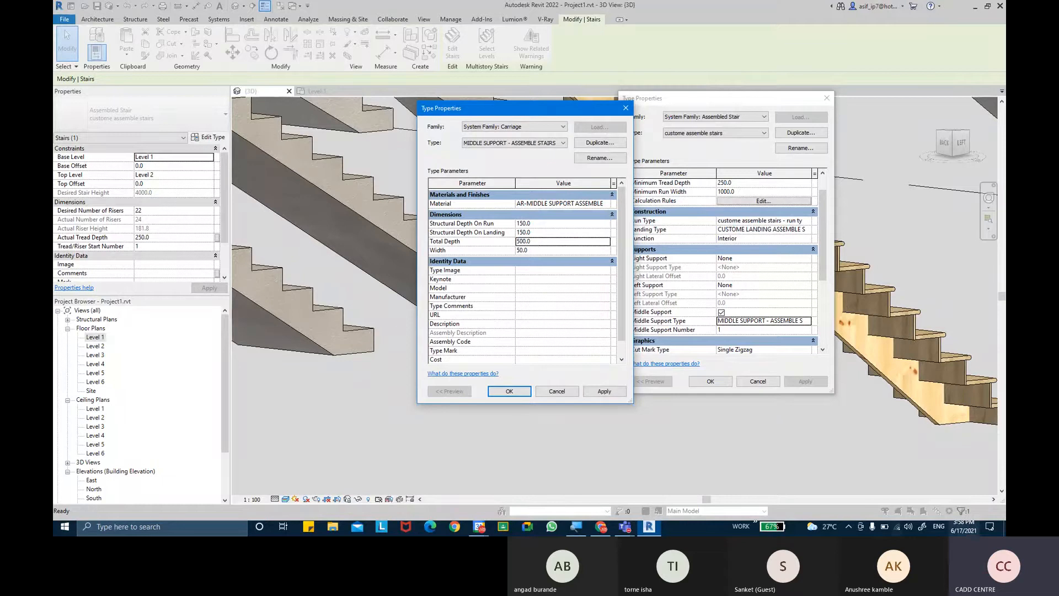
left_click(617, 395)
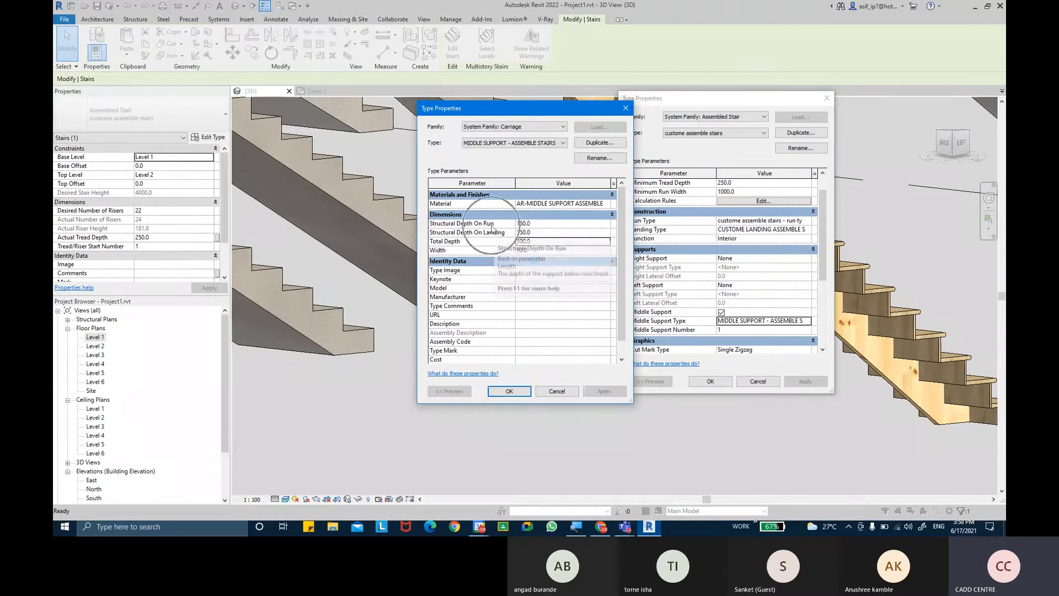
- Set both Structural Depth On Run and Structural Depth On Landing of the middle support type to 450
left_click(547, 224)
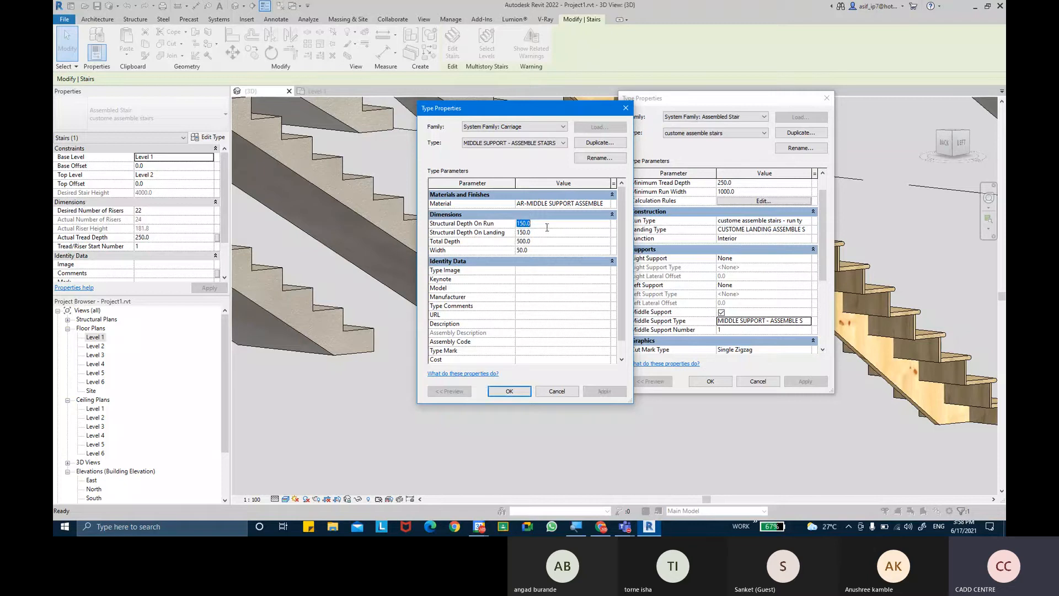
type("450")
key("Return")
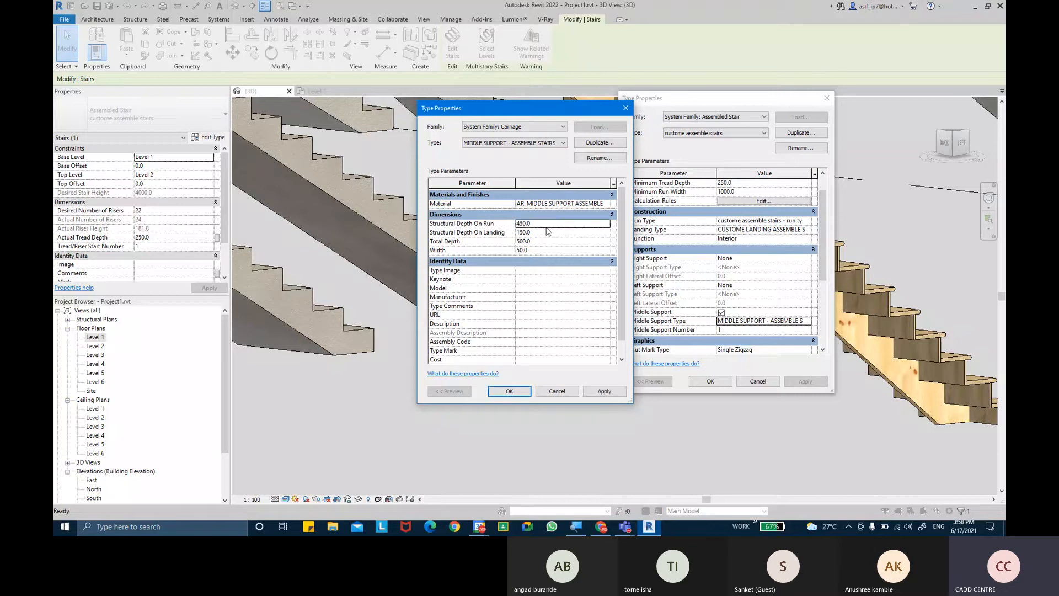
left_click(546, 233)
type("450")
key("Return")
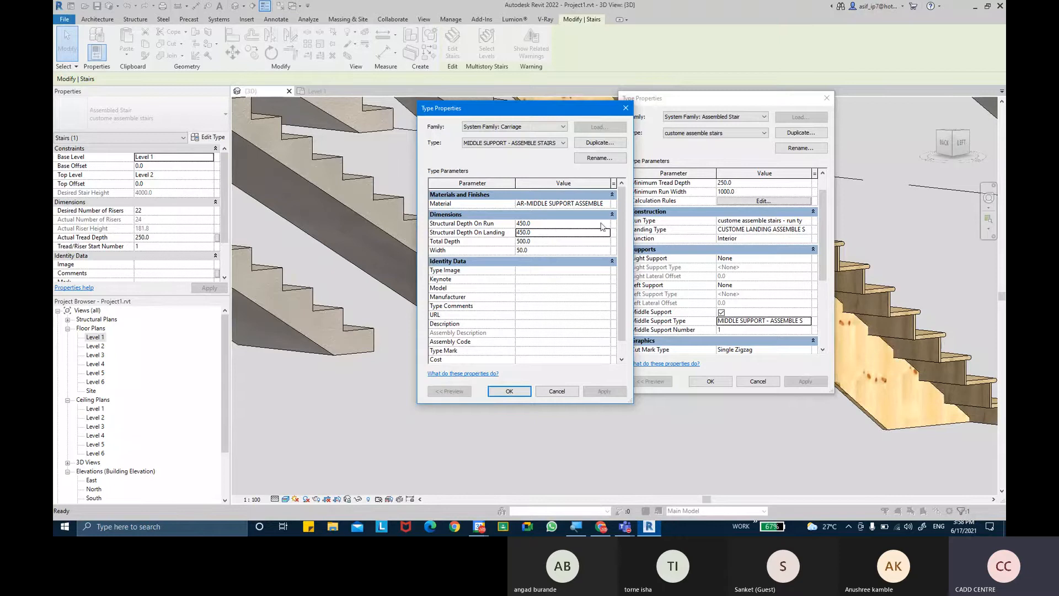
- Set the middle support's Total Depth to 650, apply it and accept the carriage and stair type properties
left_click(549, 241)
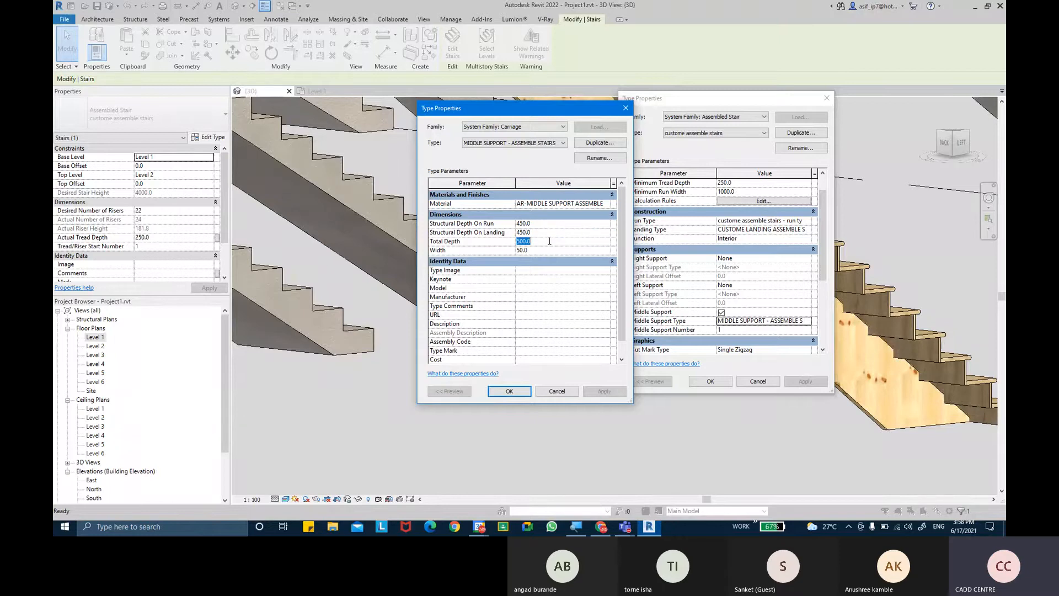
type("650.0")
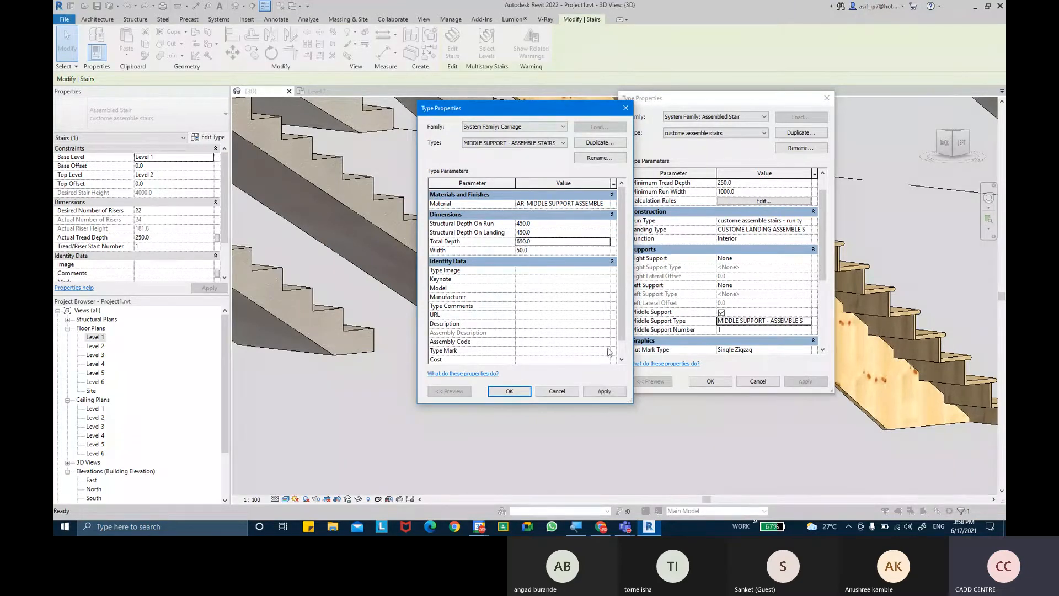
left_click(614, 393)
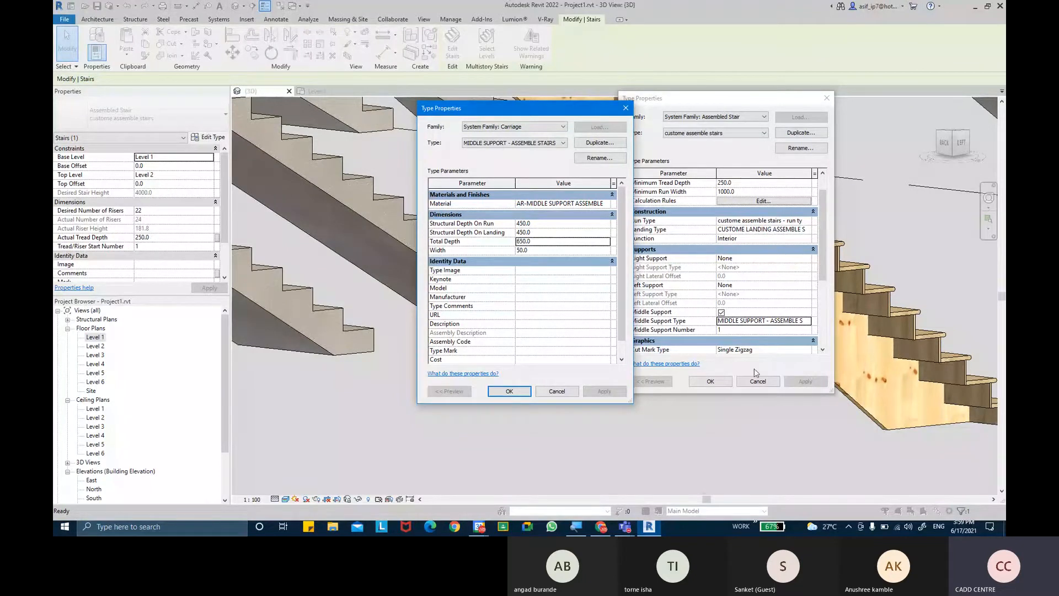
left_click(509, 391)
left_click(710, 381)
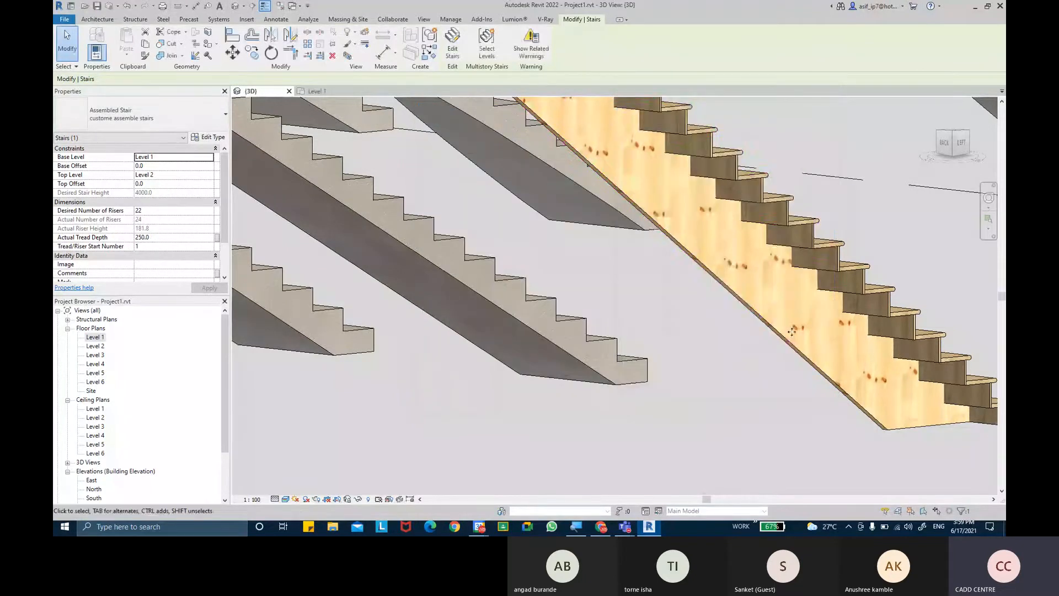
- Review the non-monolithic landing type's tread and nosing settings from the assembled stair's type properties
middle_click_drag(792, 332, 672, 392, "shift")
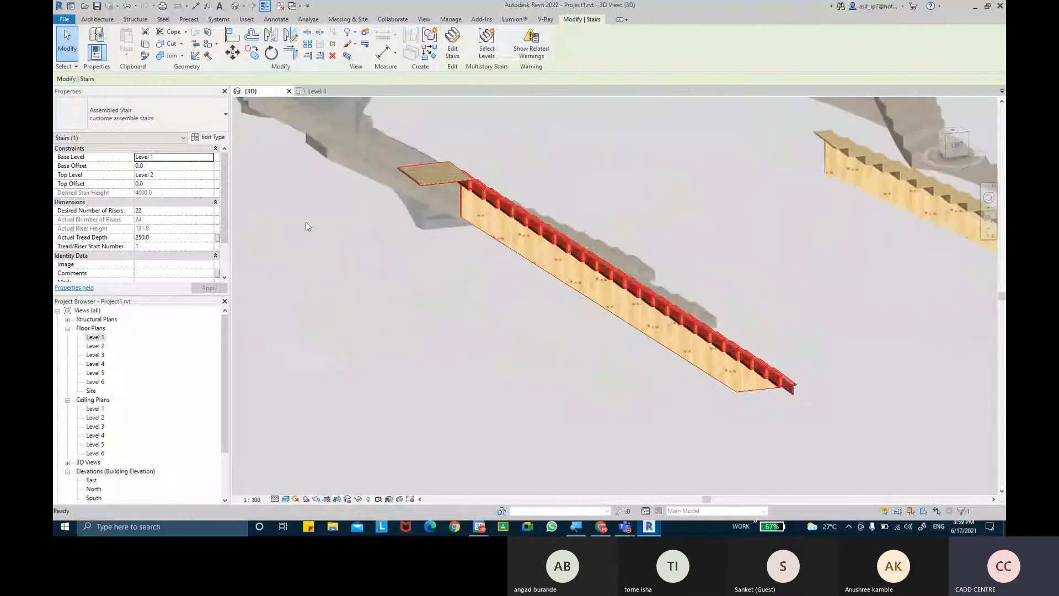
left_click(197, 138)
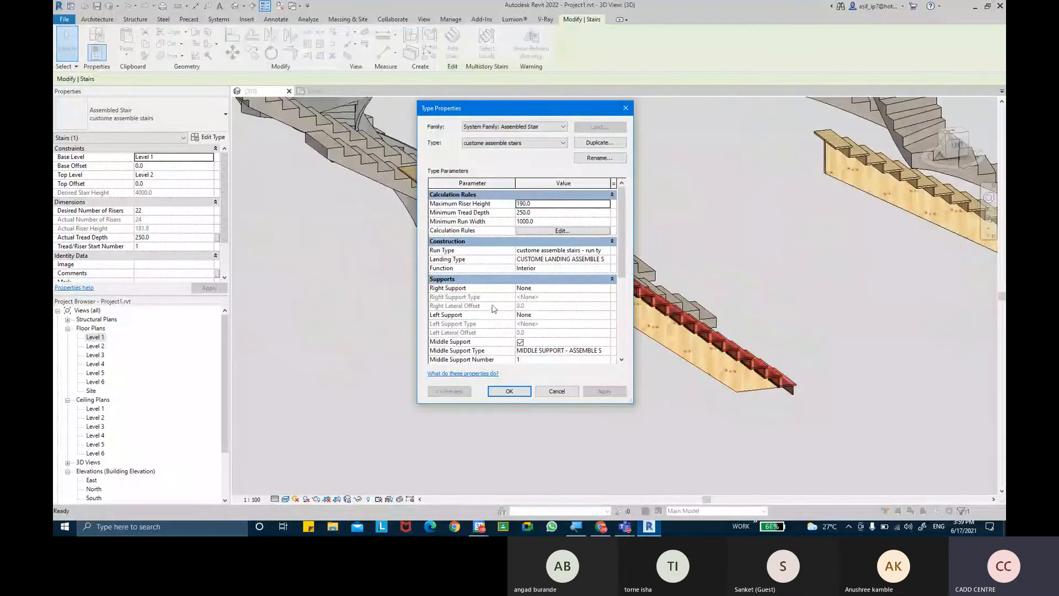
left_click(609, 259)
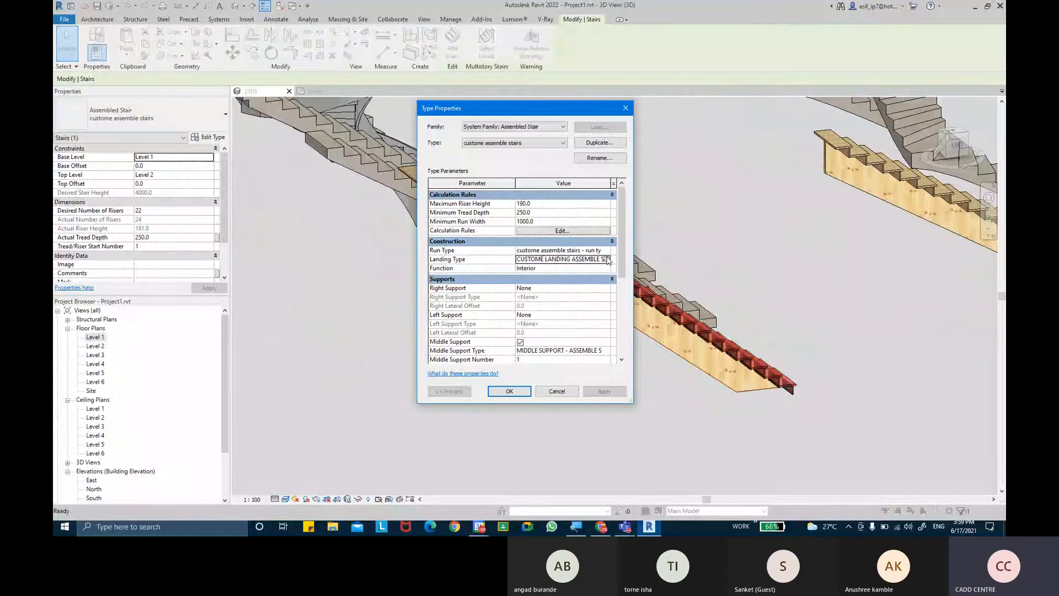
left_click(608, 260)
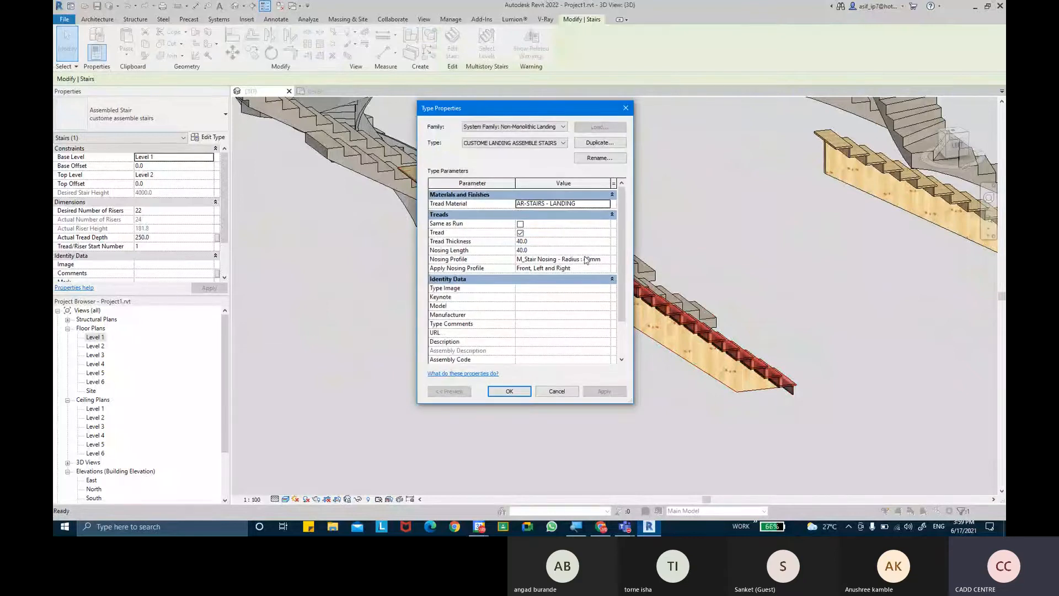
left_click(509, 391)
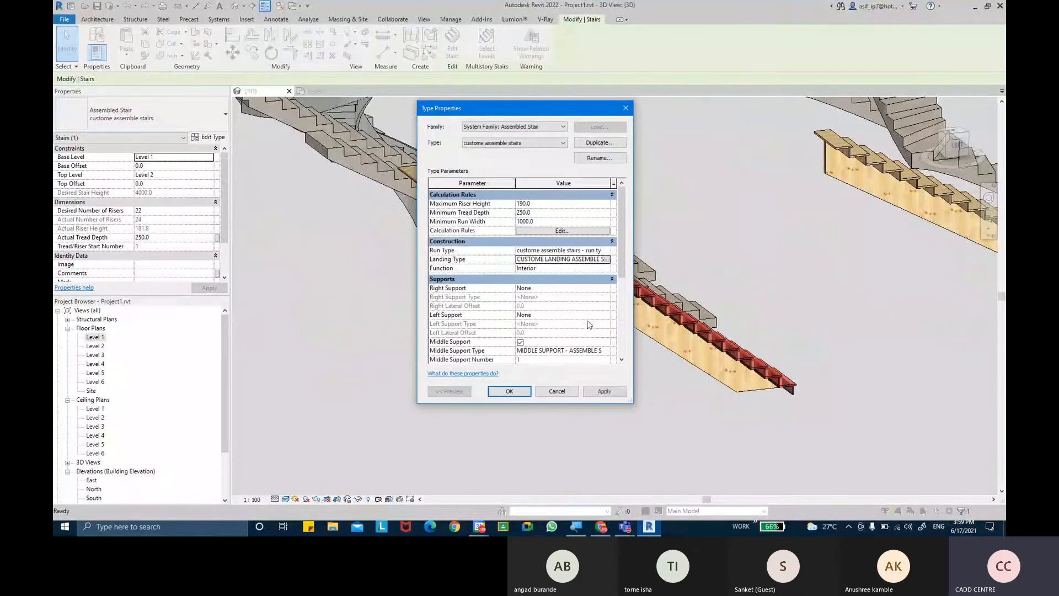
- Set the middle support type's Width to 30, apply it and accept the carriage and stair type properties
left_click(607, 352)
left_click(607, 351)
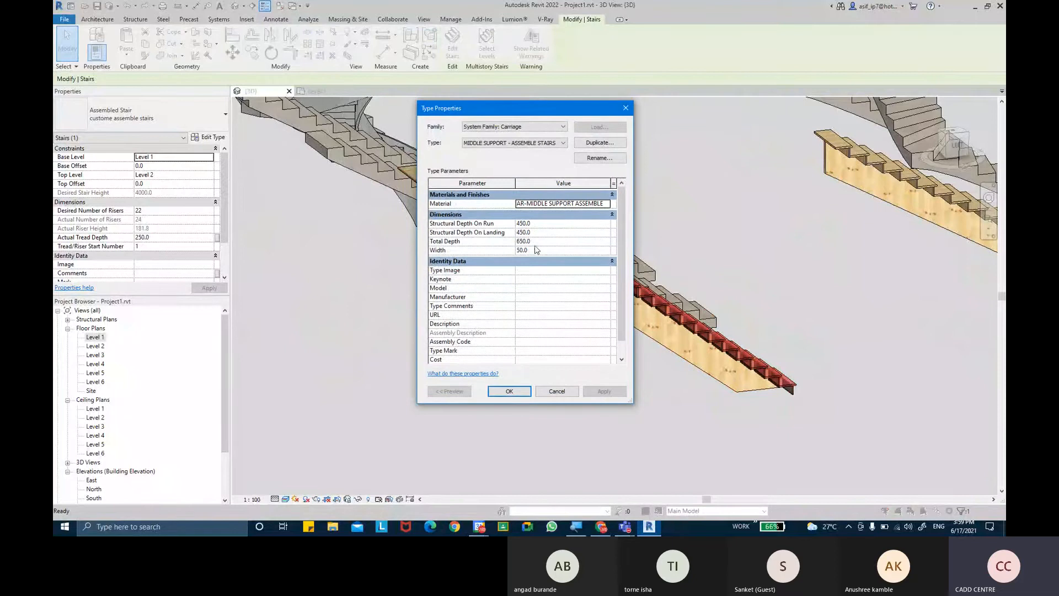
left_click(538, 251)
type("30.0")
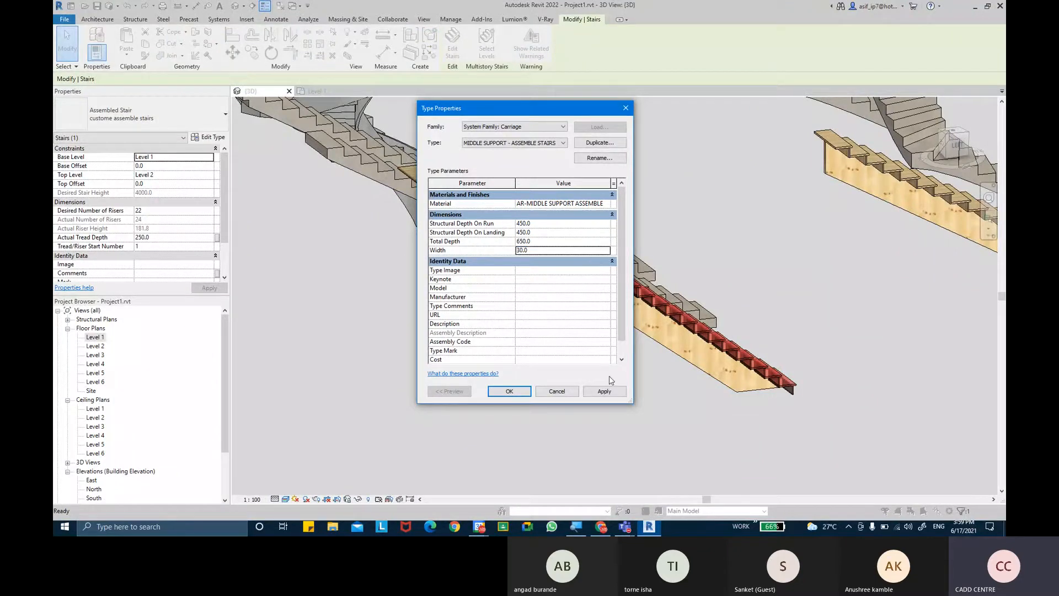
left_click(590, 394)
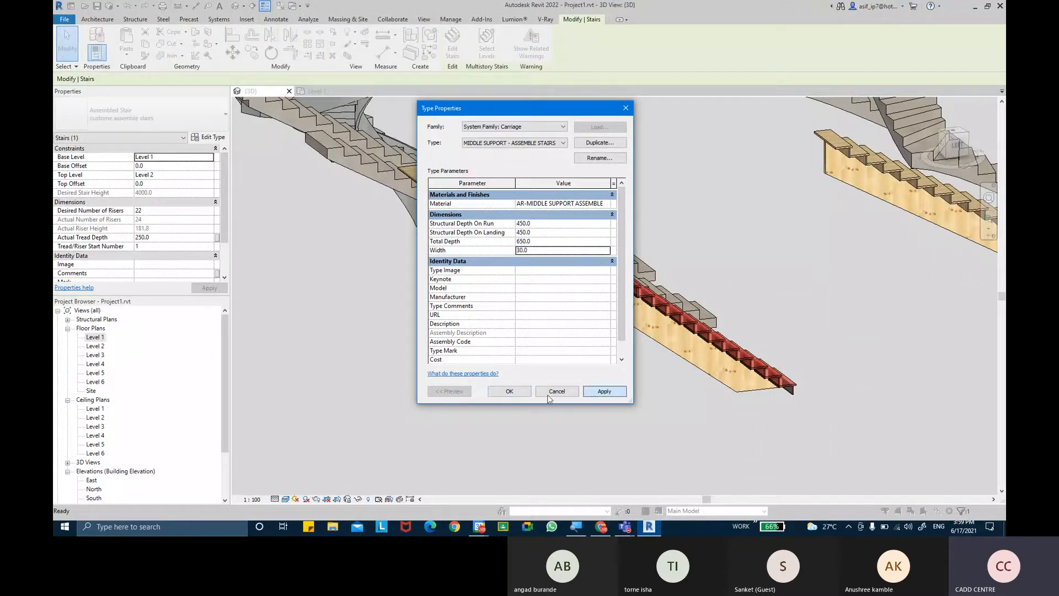
left_click(511, 391)
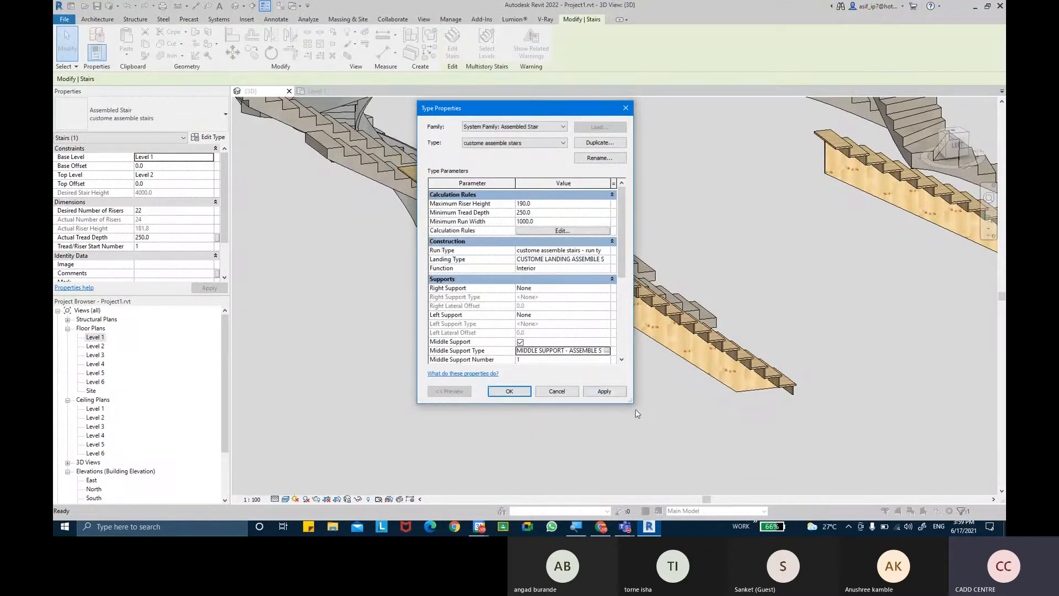
left_click(510, 391)
- Set the assembled stair type's Right Support to Stringer (Closed)
middle_click_drag(610, 378, 632, 284, "shift")
scroll(734, 402, "up", 5)
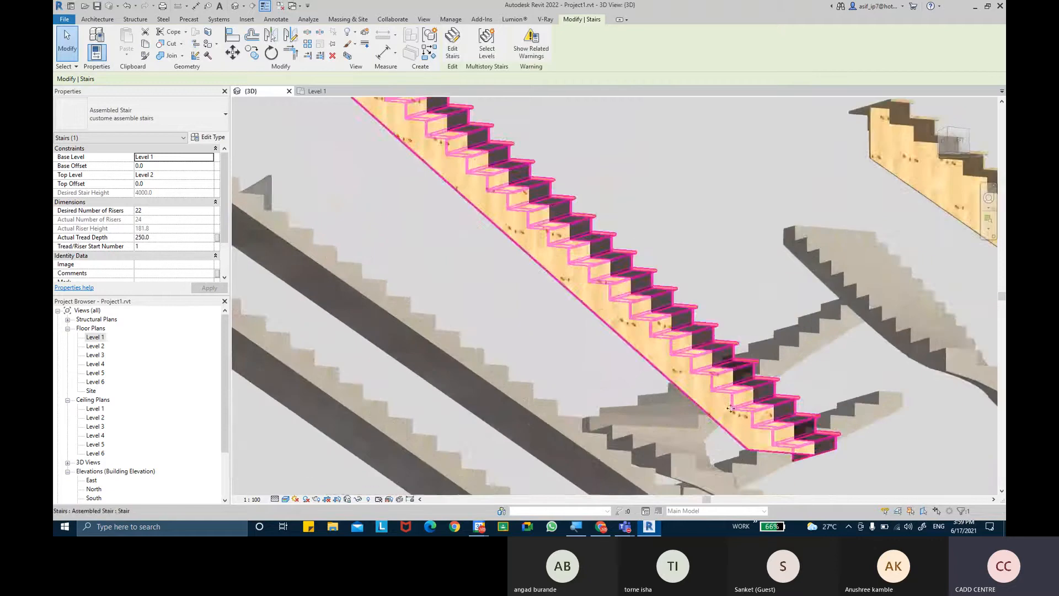
middle_click_drag(791, 460, 518, 414, "shift")
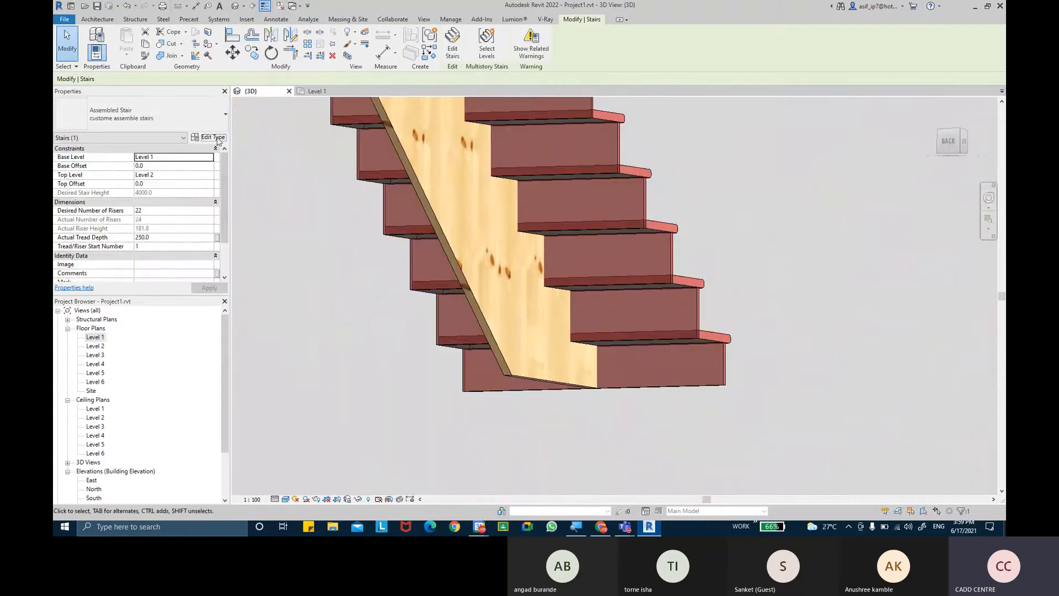
left_click(213, 138)
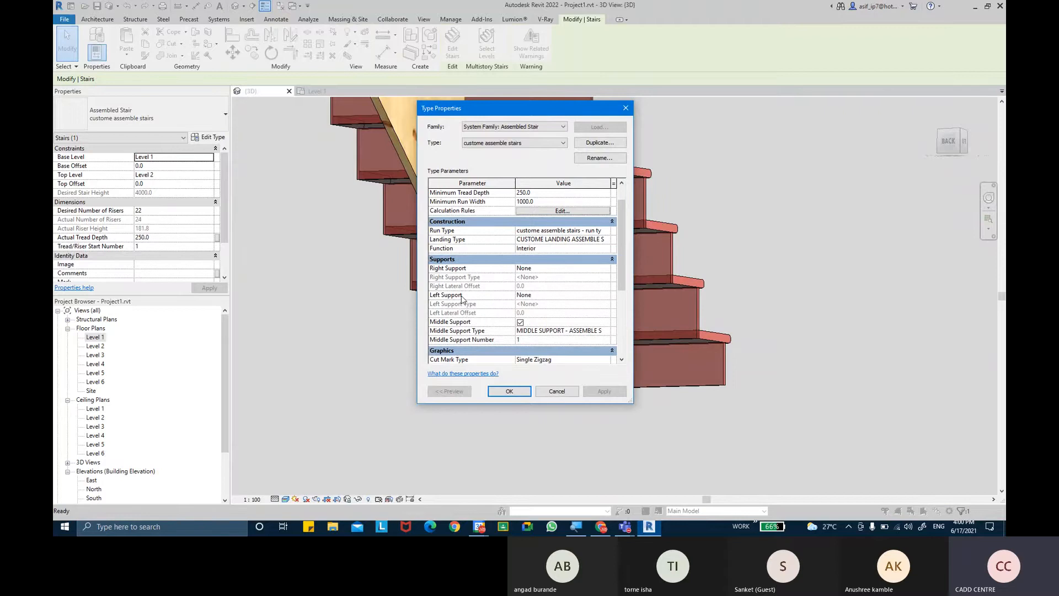
left_click(606, 268)
left_click(606, 269)
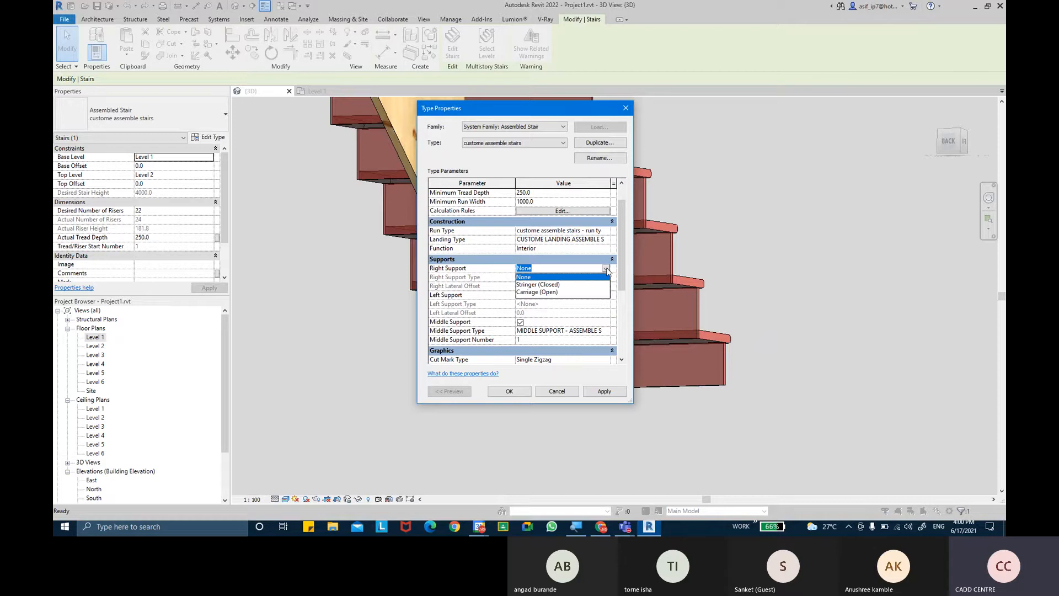
left_click(579, 285)
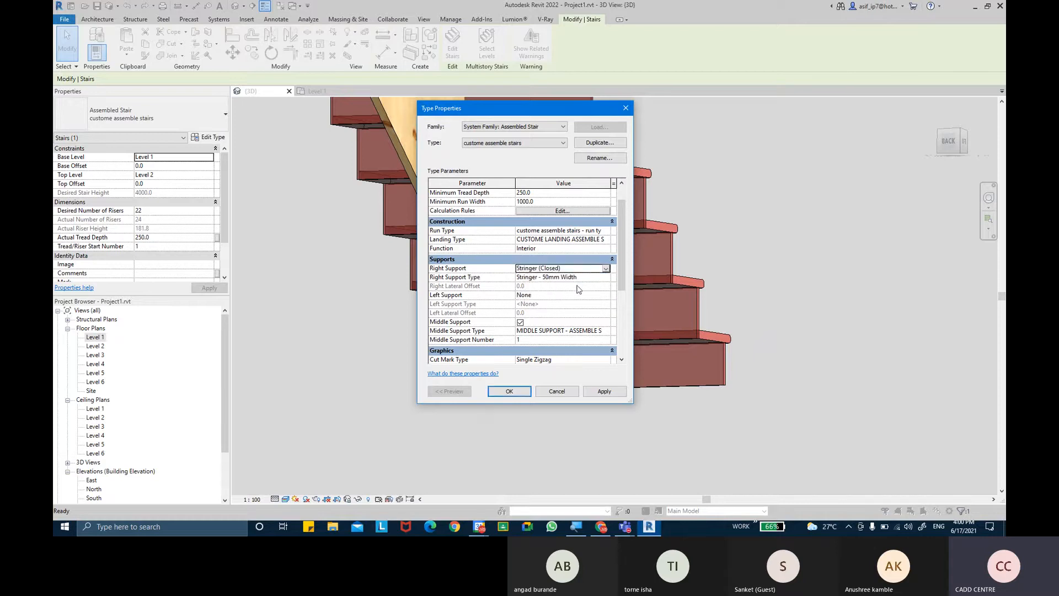
- Set the stair type's Left Support to Carriage (Open), then apply and accept the type properties
left_click(523, 297)
left_click(605, 296)
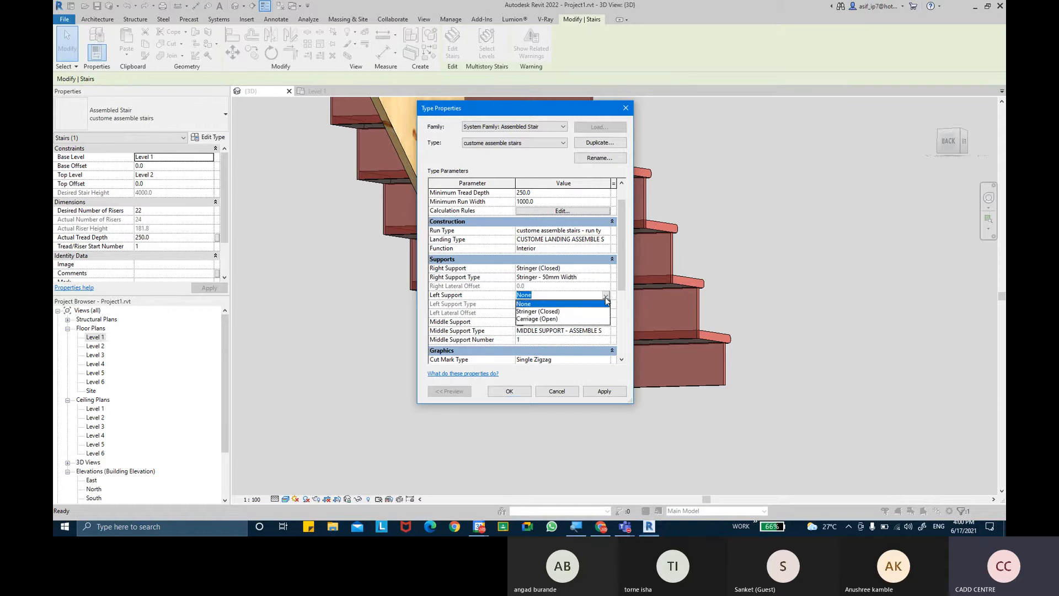
left_click(550, 319)
left_click(600, 392)
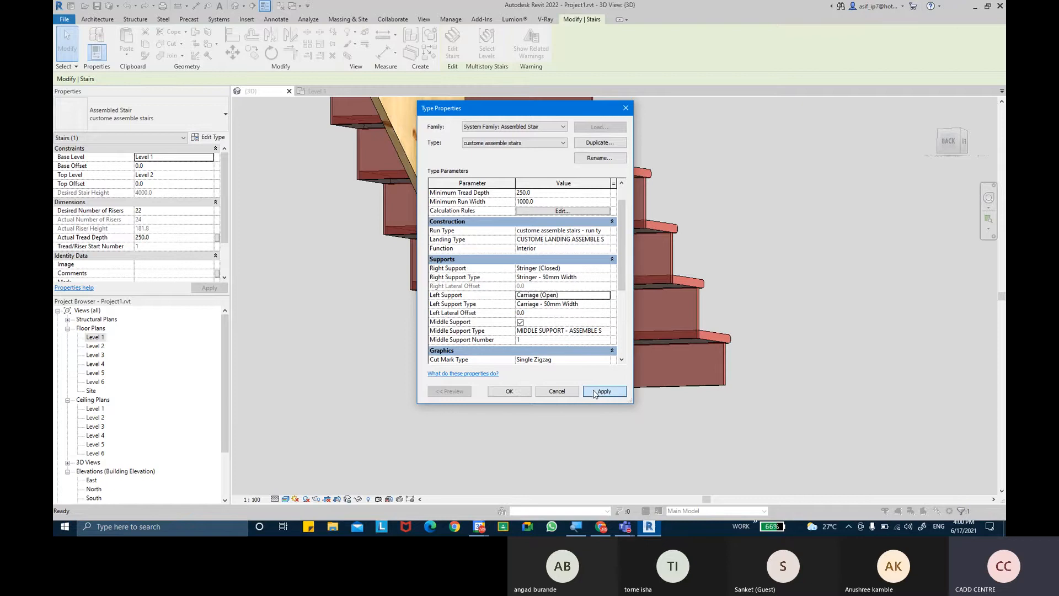
left_click(509, 391)
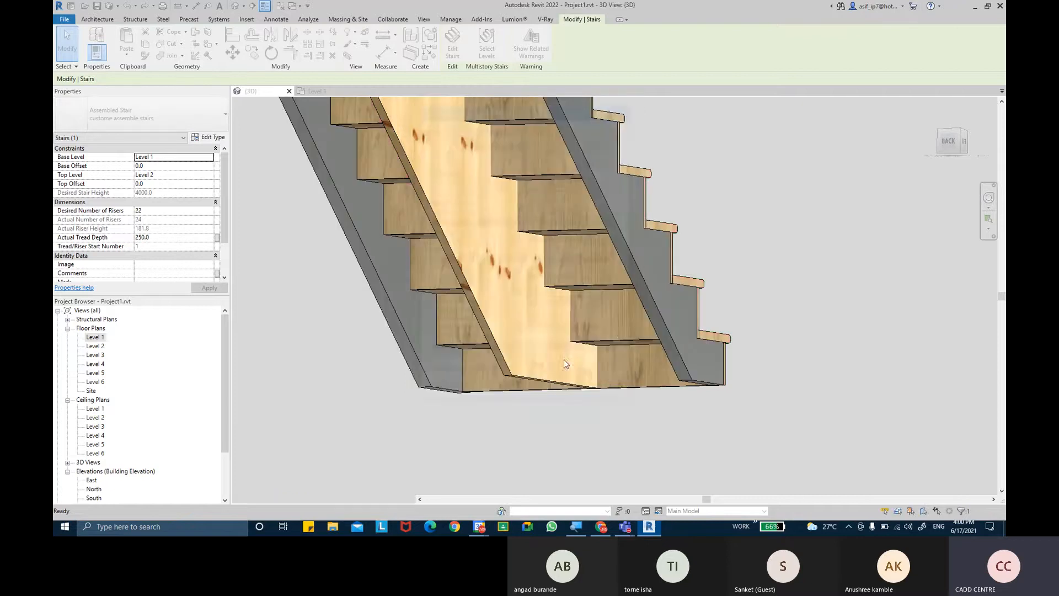
- Examine the closed stringer and open carriage on both sides of the assembled stair's lower flight
scroll(731, 265, "down", 2)
middle_click_drag(730, 265, 734, 307, "shift")
left_click(734, 307)
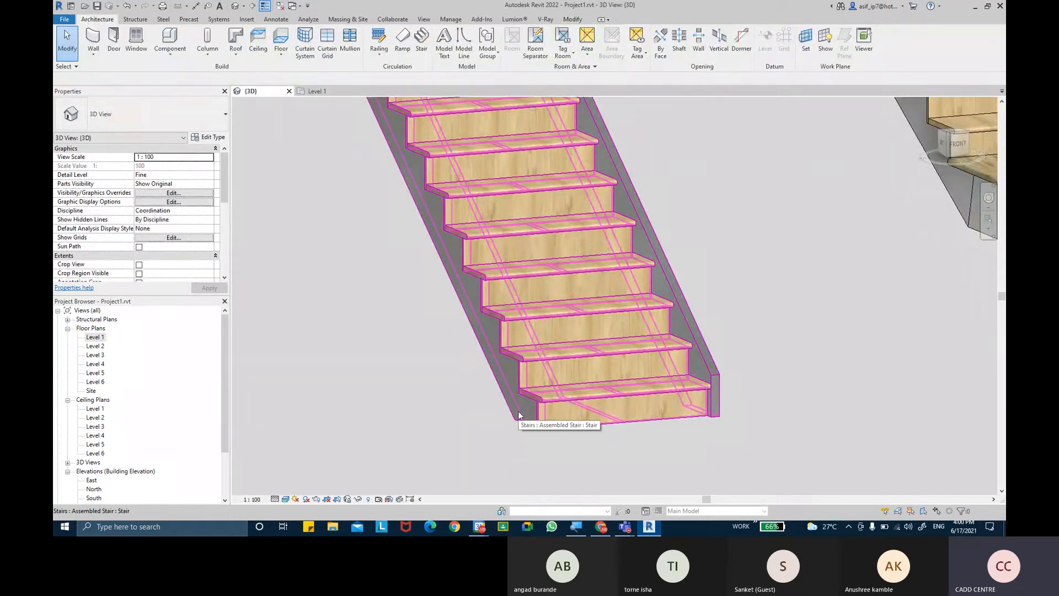
scroll(518, 416, "down", 1)
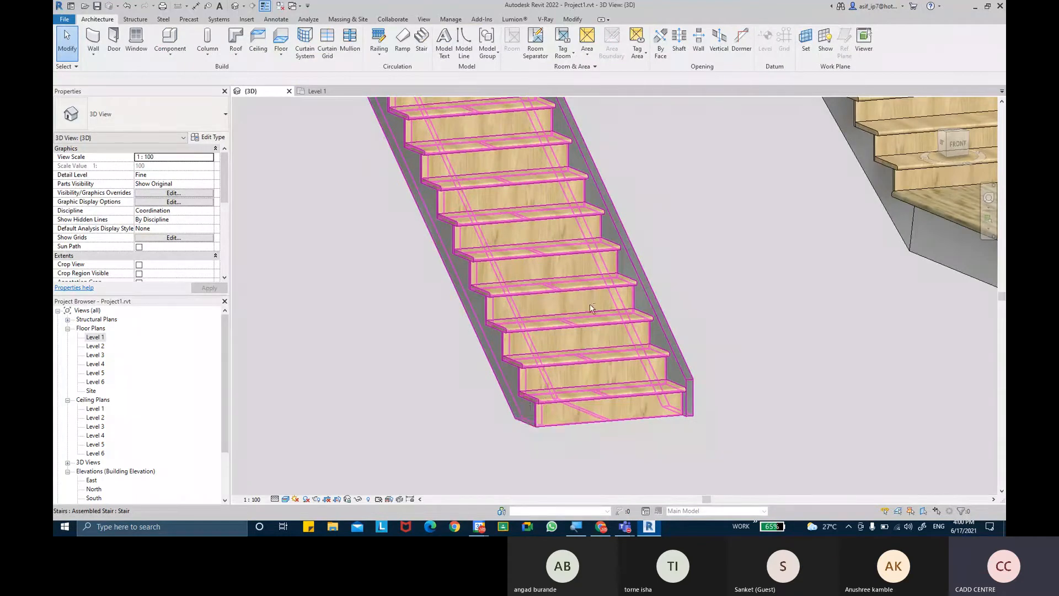
middle_click_drag(591, 304, 768, 367, "shift")
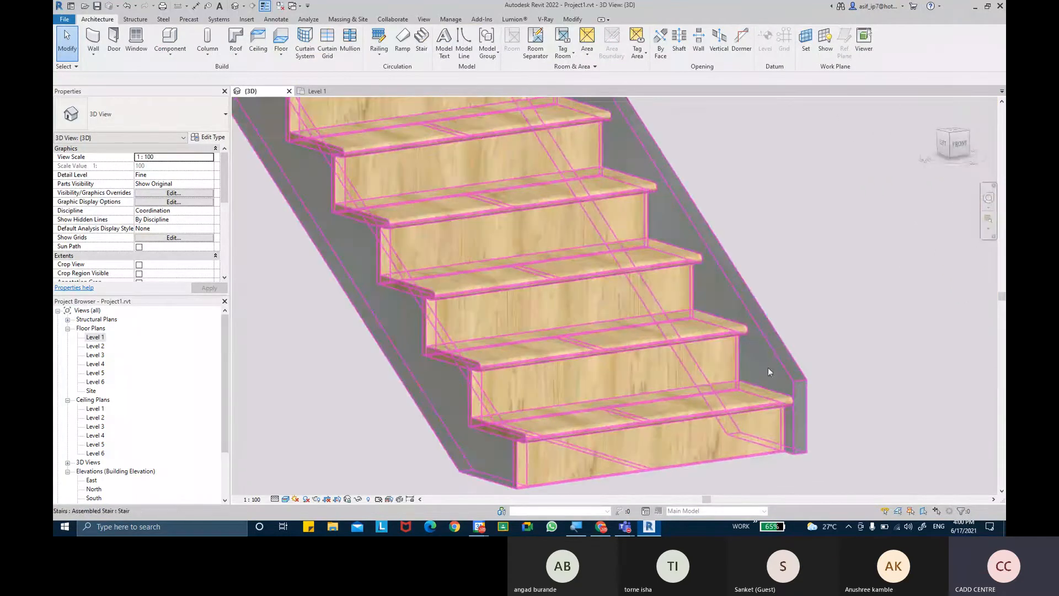
scroll(795, 373, "up", 1)
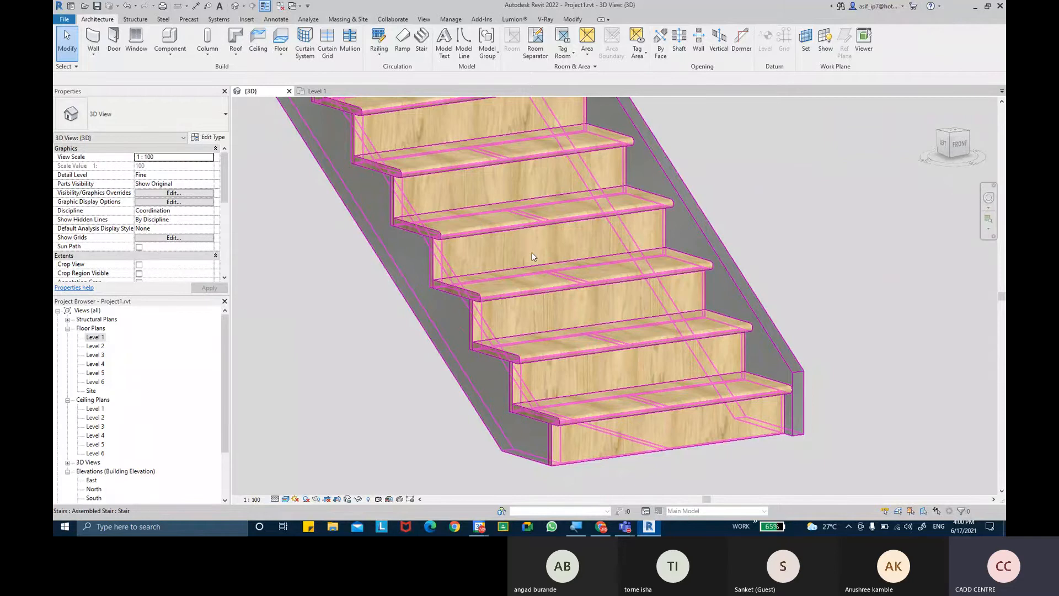
middle_click_drag(809, 269, 772, 190, "shift")
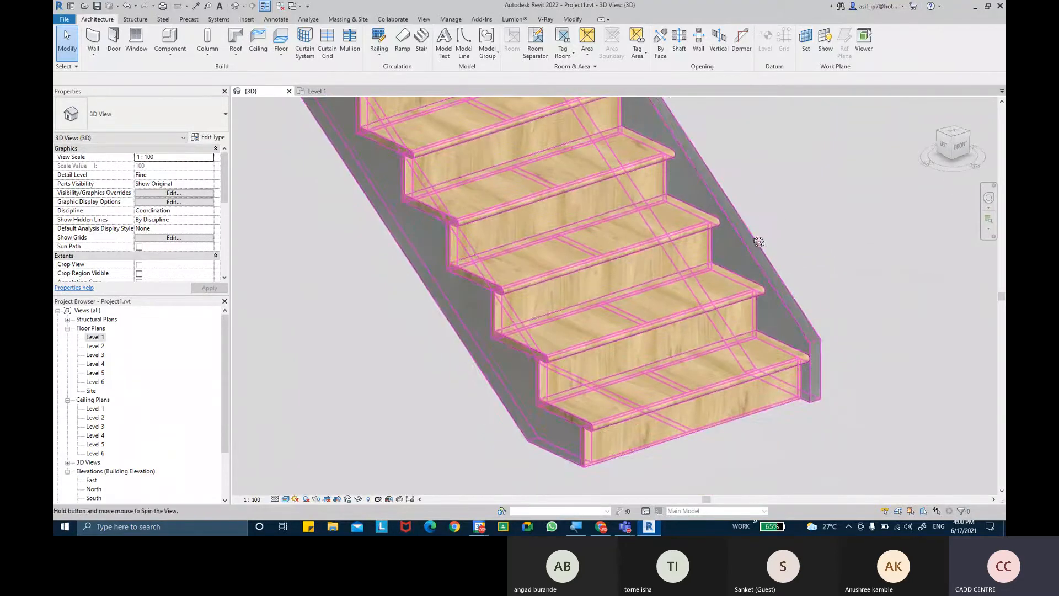
- Duplicate the assembled stair's right support type, Stringer - 50mm Width, as "Stringer - ASSEMBLE STAIRS"
left_click(768, 280)
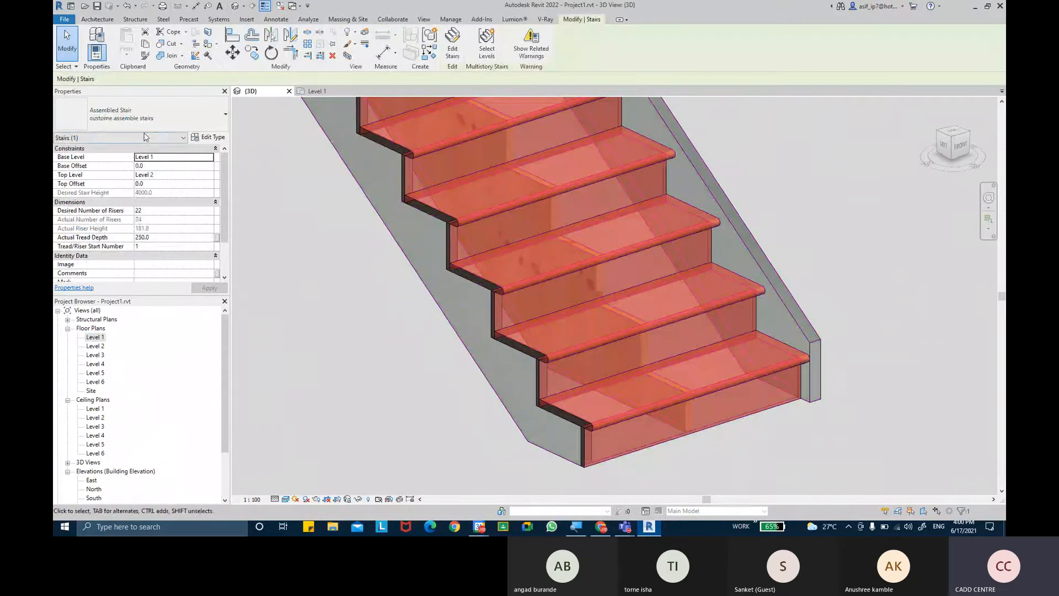
left_click(208, 137)
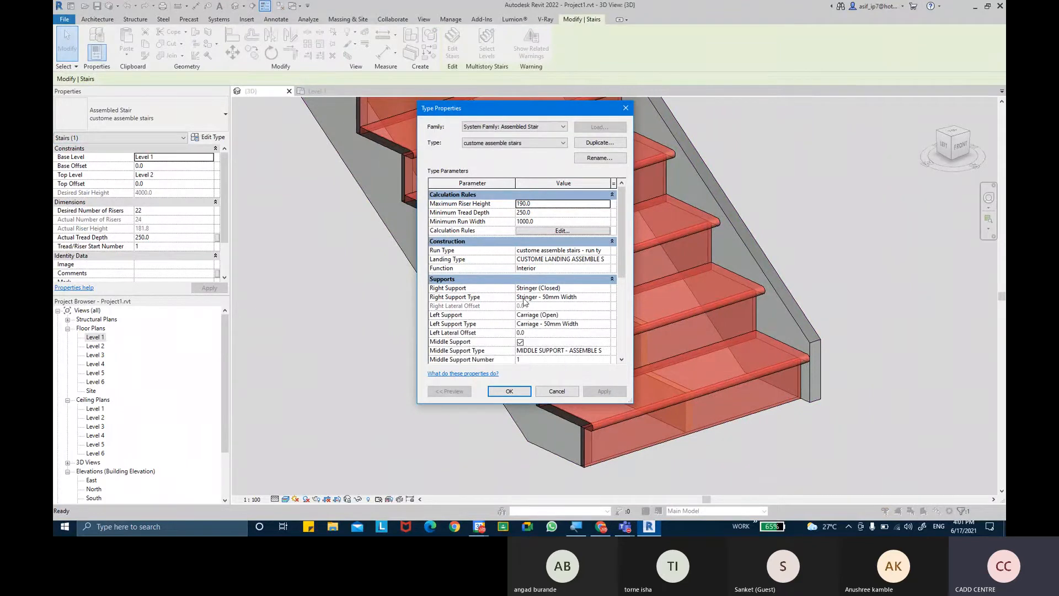
left_click(605, 298)
left_click(606, 297)
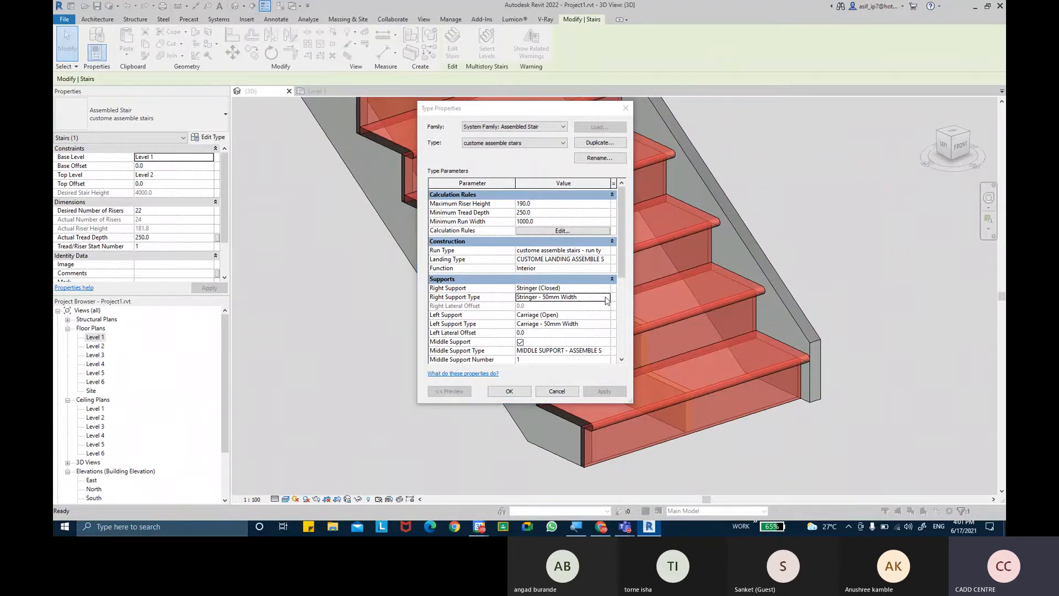
left_click(601, 145)
key("ctrl")
key("ctrl")
key("ctrl")
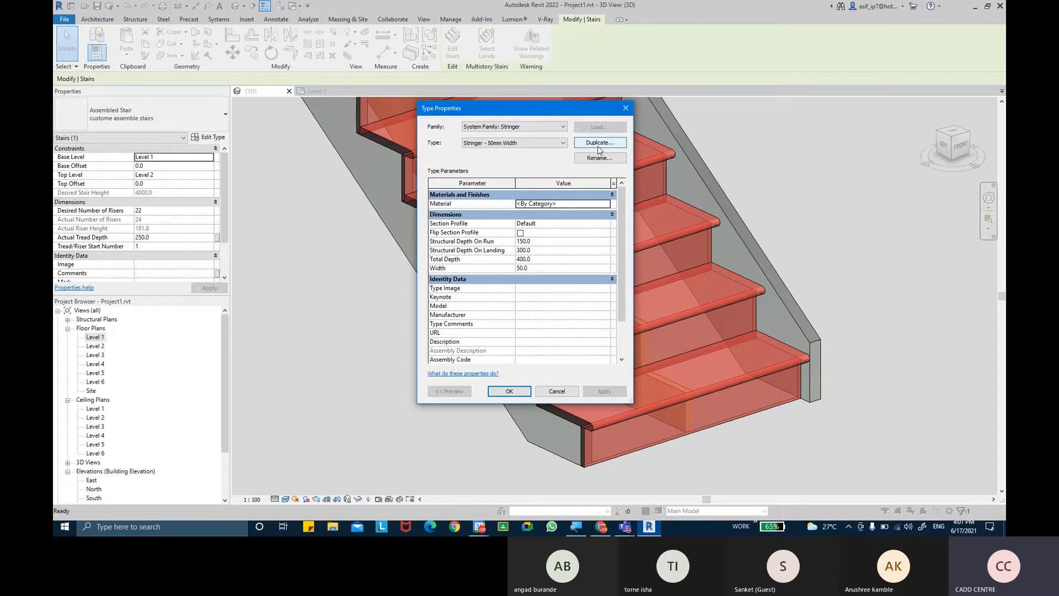
left_click(599, 144)
key("End")
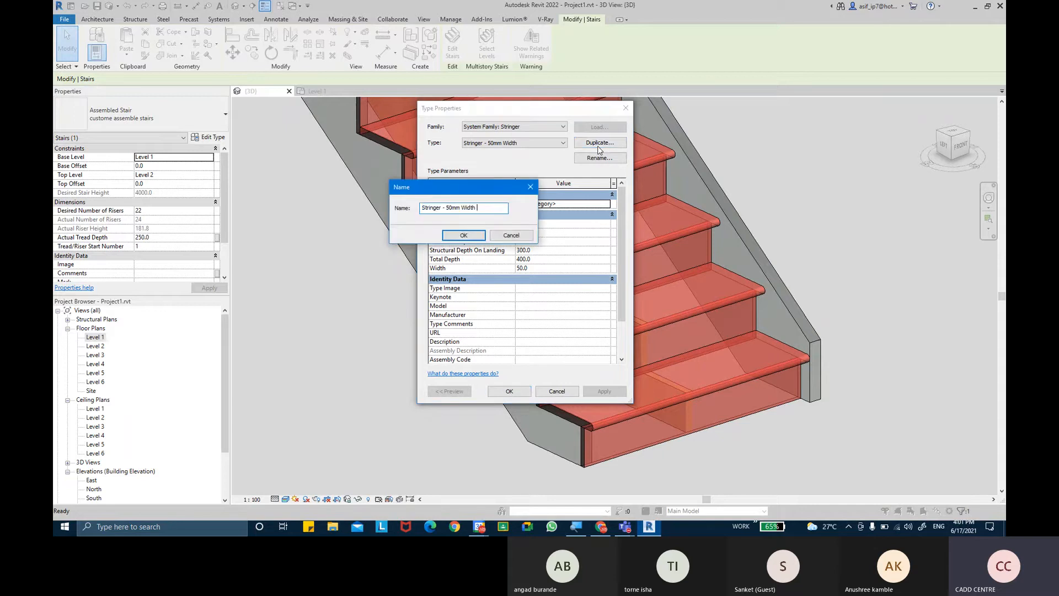
key("BackSpace")
key("BackSpace")
key("BackSpace")
type("ASSEMBL")
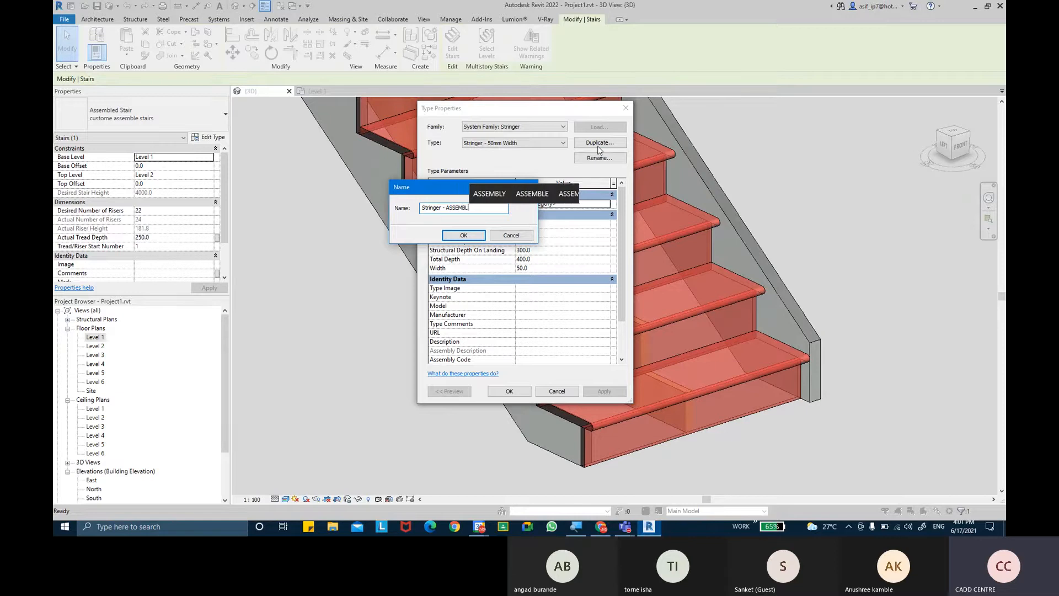
type("E STA")
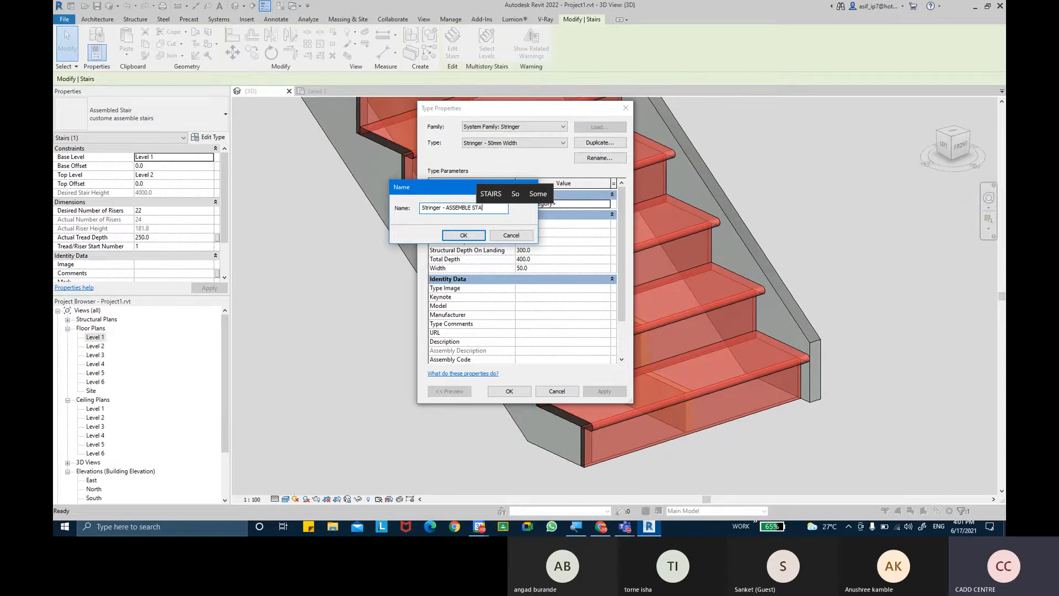
type("IRS")
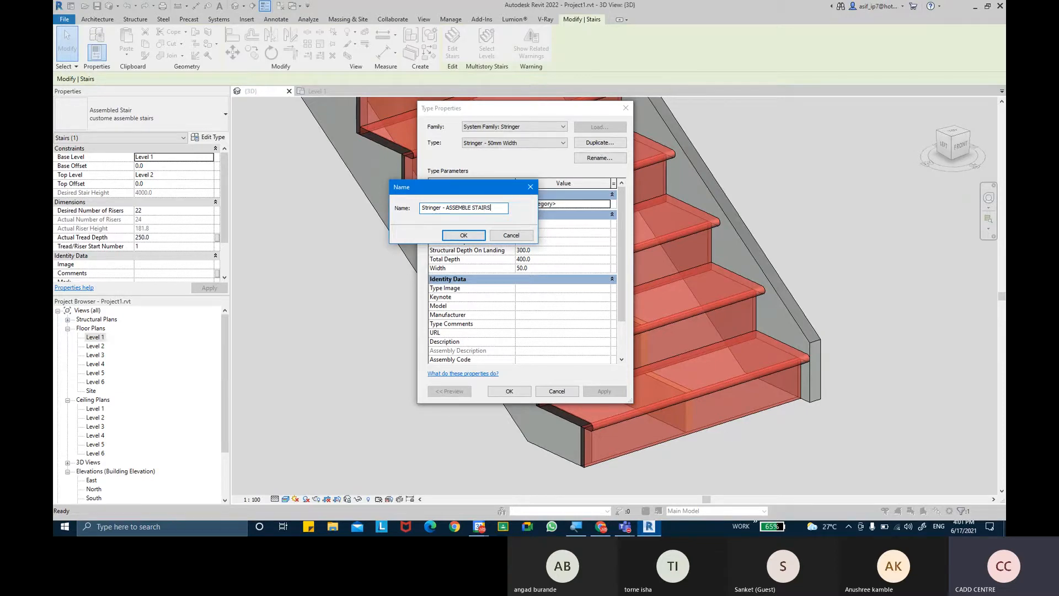
key("Return")
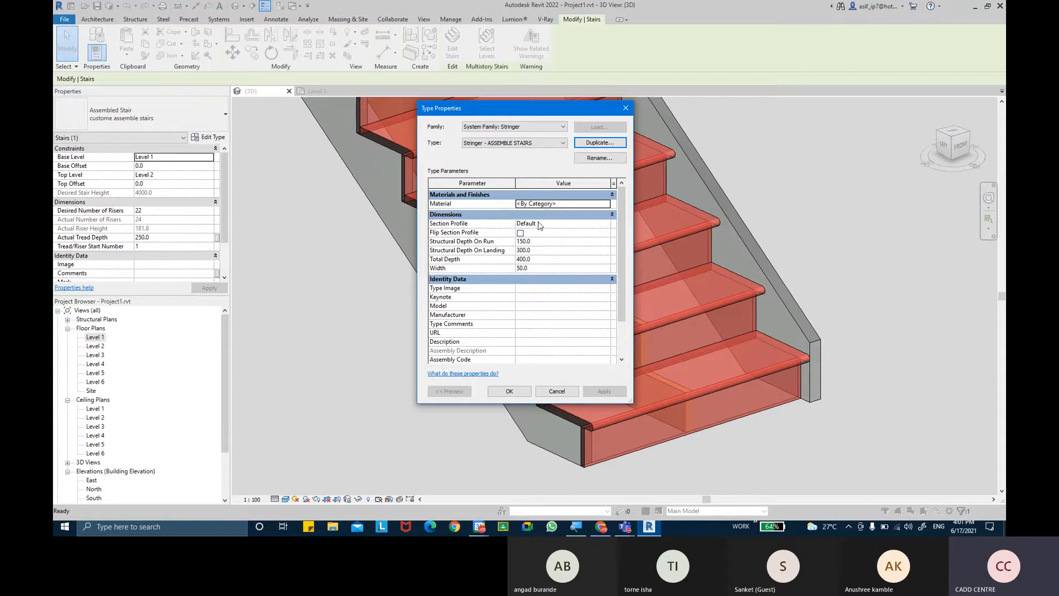
- Assign the material AR-MIDDLE SUPPORT ASSEMBLE STAITS to the new stringer type and accept the stringer and stair type properties
left_click(611, 206)
left_click(607, 205)
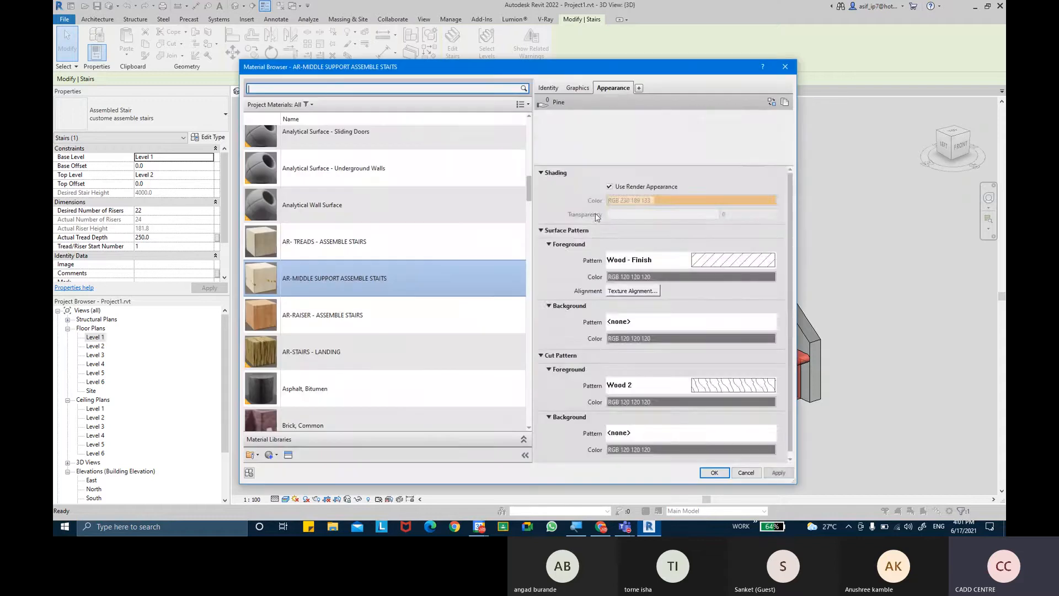
double_click(392, 278)
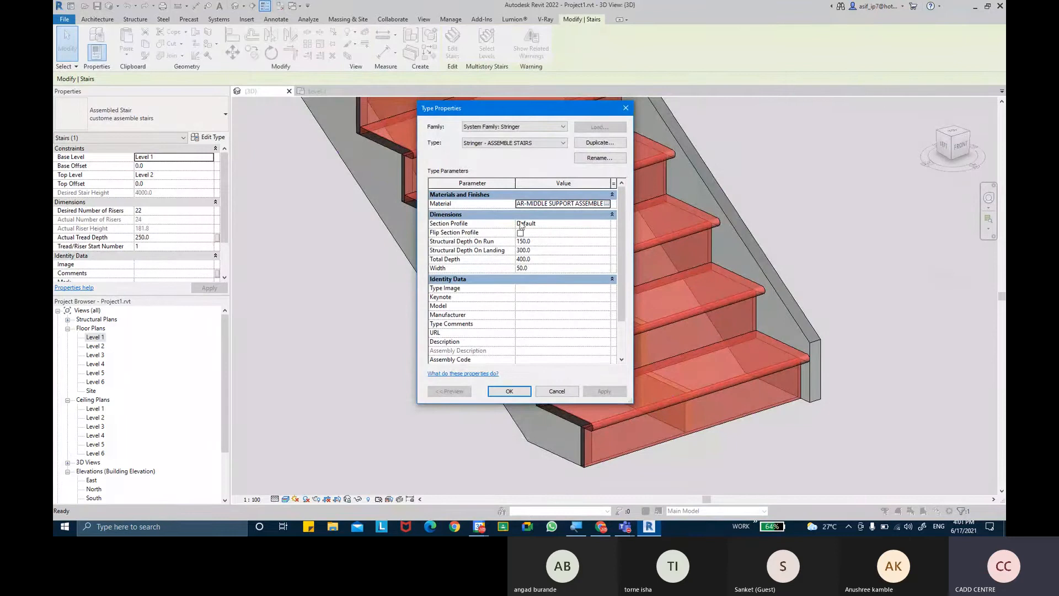
left_click(558, 225)
key("ctrl")
key("ctrl")
left_click(515, 393)
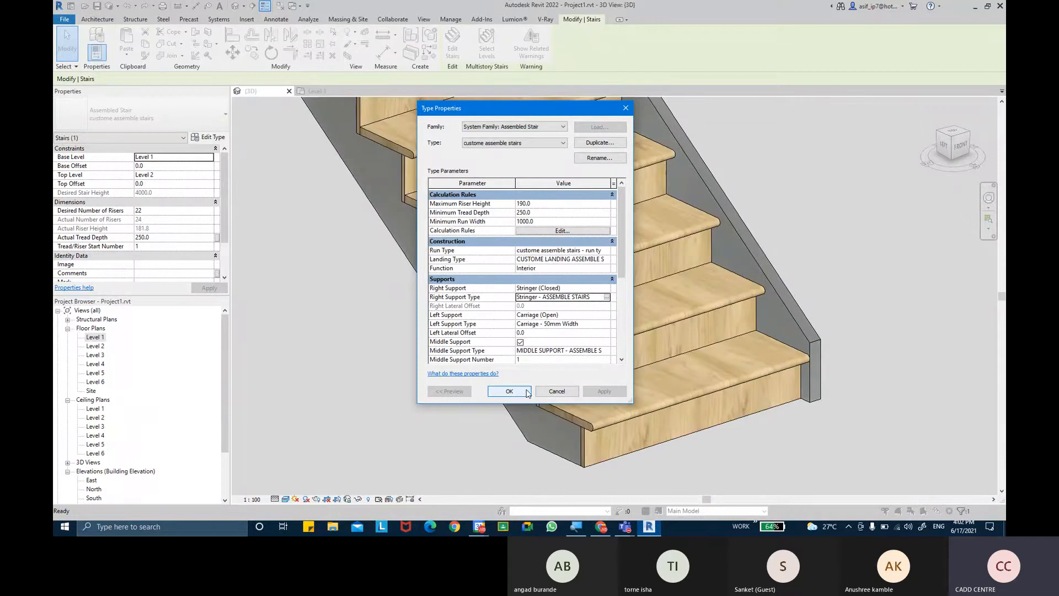
left_click(528, 393)
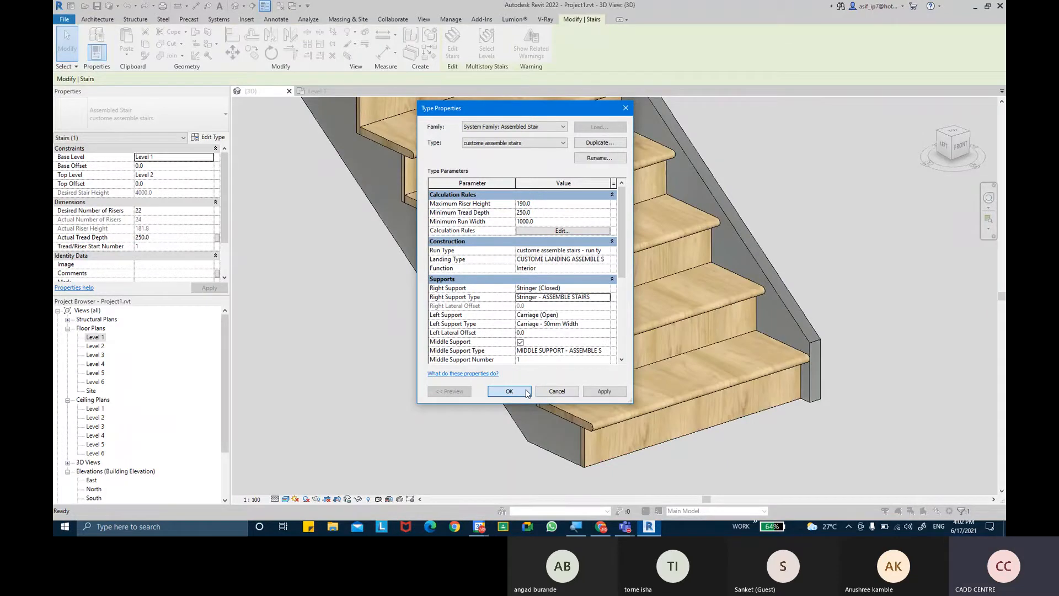
- Set the right stringer type's Section Profile to M_C Shapes-Profile : C250X30 and apply it
left_click(861, 274)
middle_click_drag(860, 274, 823, 280, "shift")
scroll(677, 364, "up", 2)
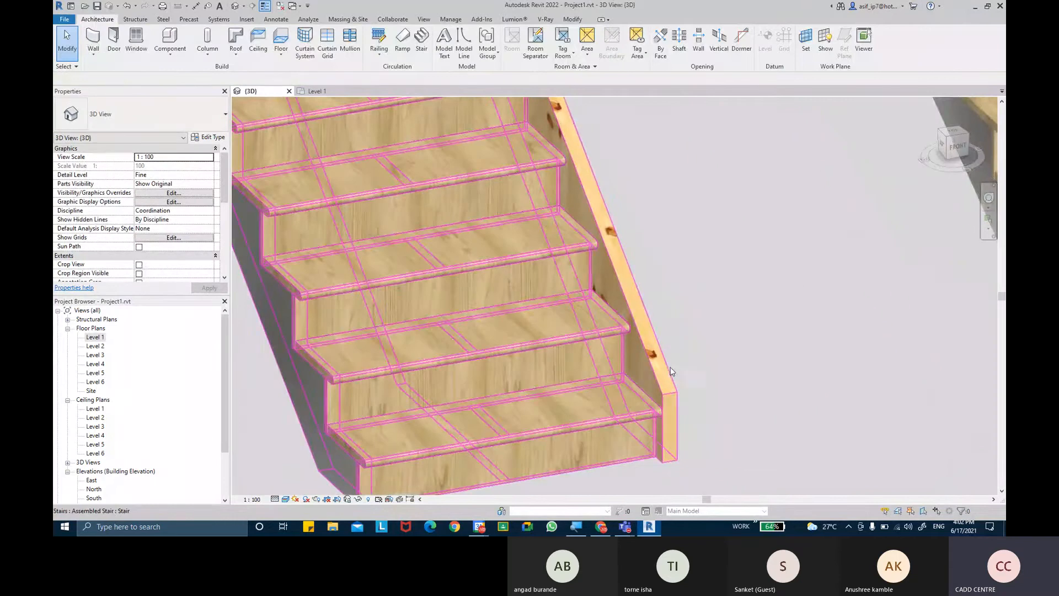
left_click(670, 366)
left_click(222, 141)
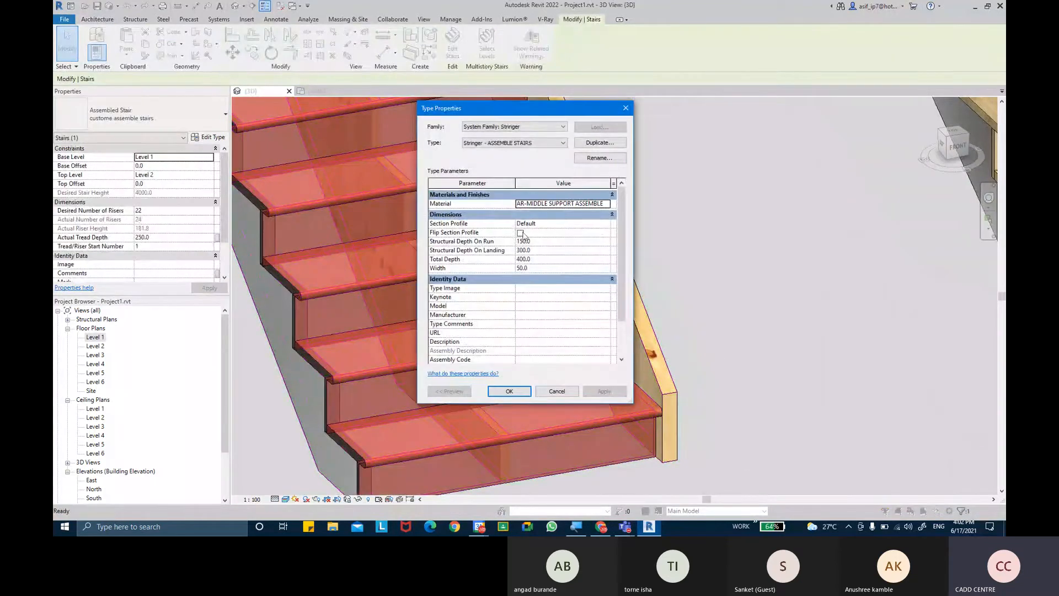
left_click(606, 223)
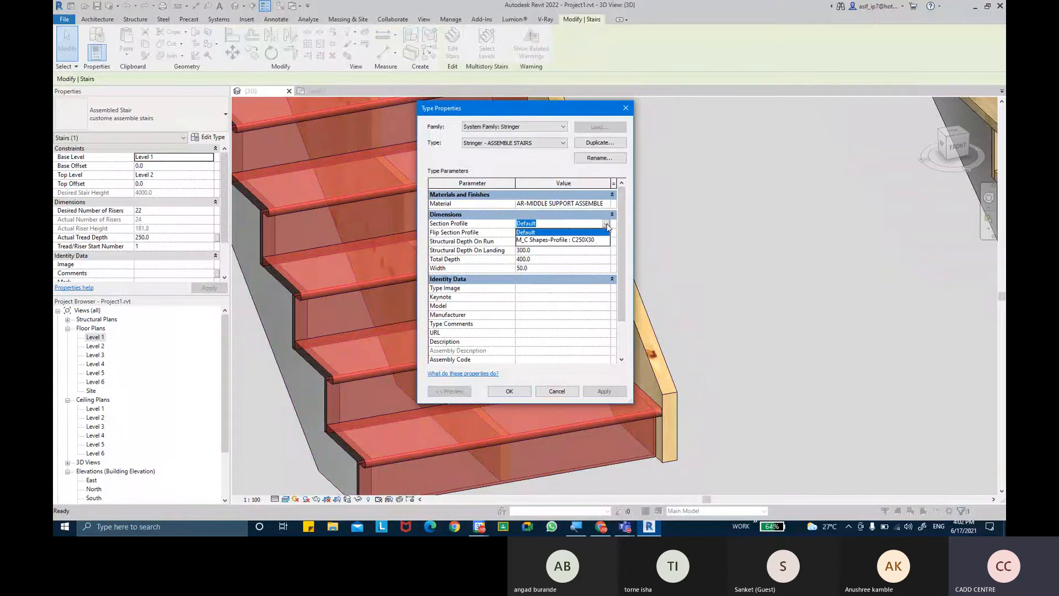
left_click(585, 240)
left_click(601, 392)
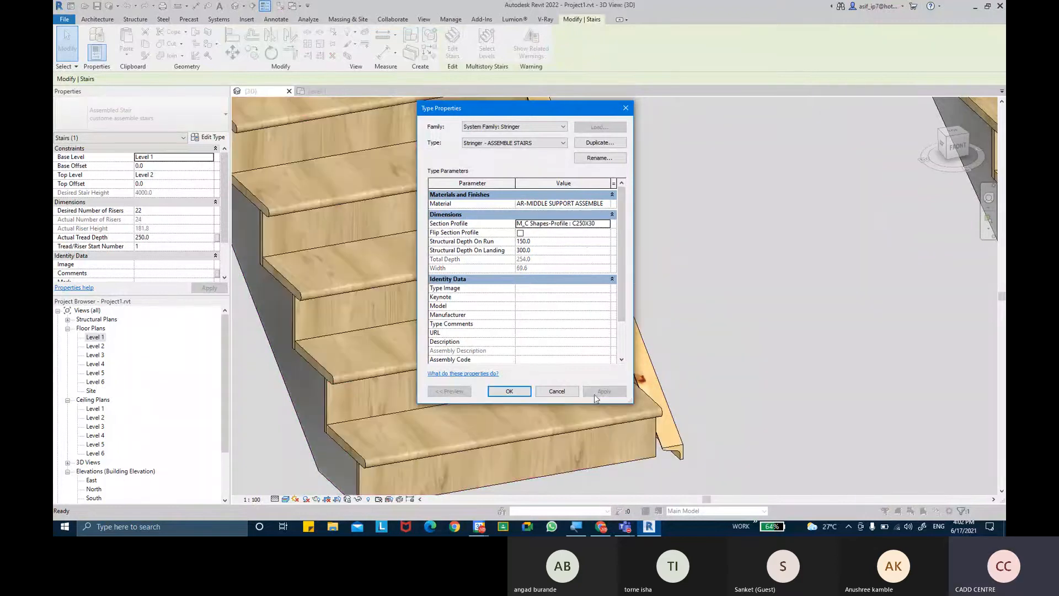
- Flip the section profile of the right stringer type and accept the stringer and assembled stair type properties
left_click(520, 232)
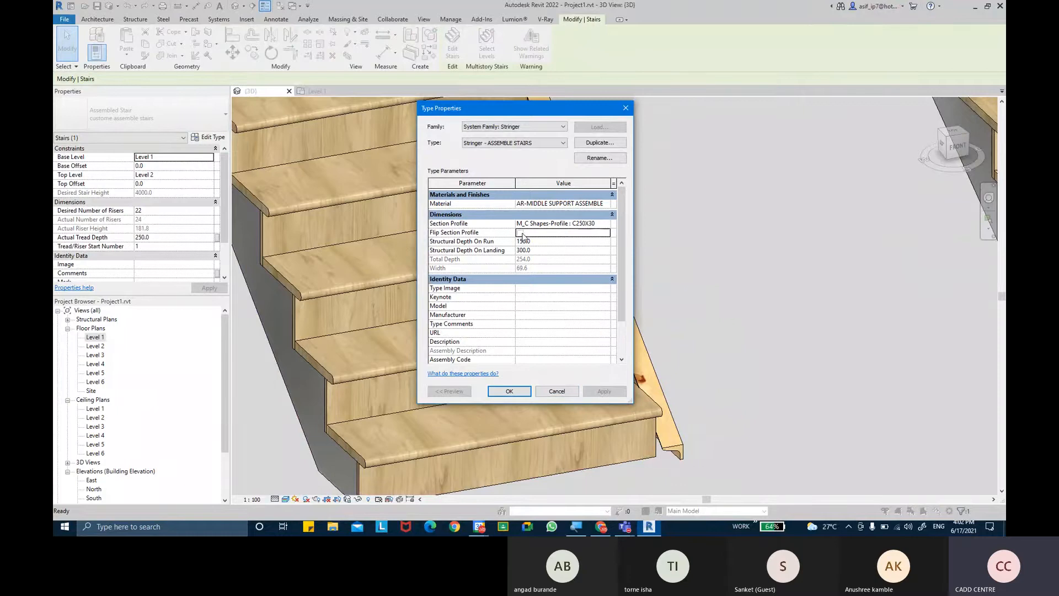
left_click(510, 391)
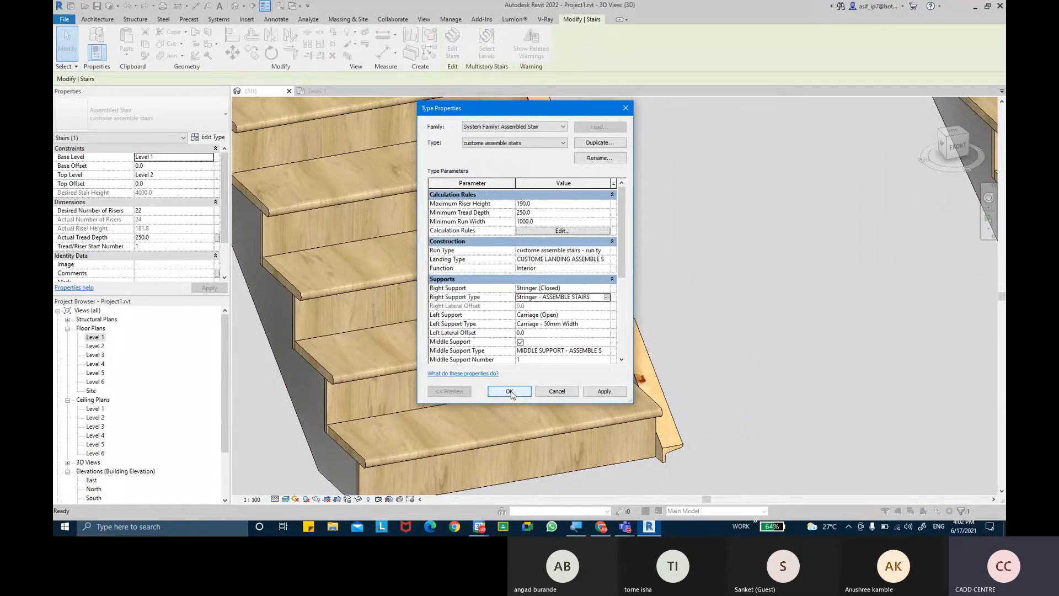
left_click(602, 391)
left_click(513, 391)
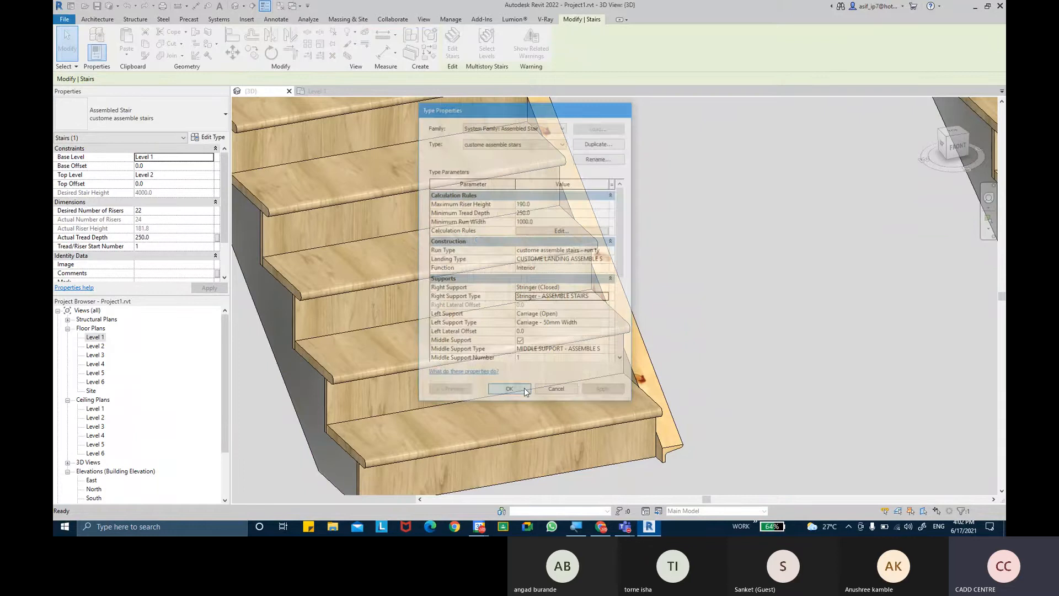
- Delete the cast-in-place monolithic stair standing beside the assembled stair's stringer side
middle_click_drag(619, 371, 680, 288, "shift")
scroll(547, 346, "up", 2)
middle_click_drag(547, 346, 584, 345, "shift")
scroll(585, 345, "down", 1)
middle_click_drag(640, 292, 665, 294)
scroll(666, 294, "up", 1)
scroll(666, 294, "down", 1)
left_click(676, 294)
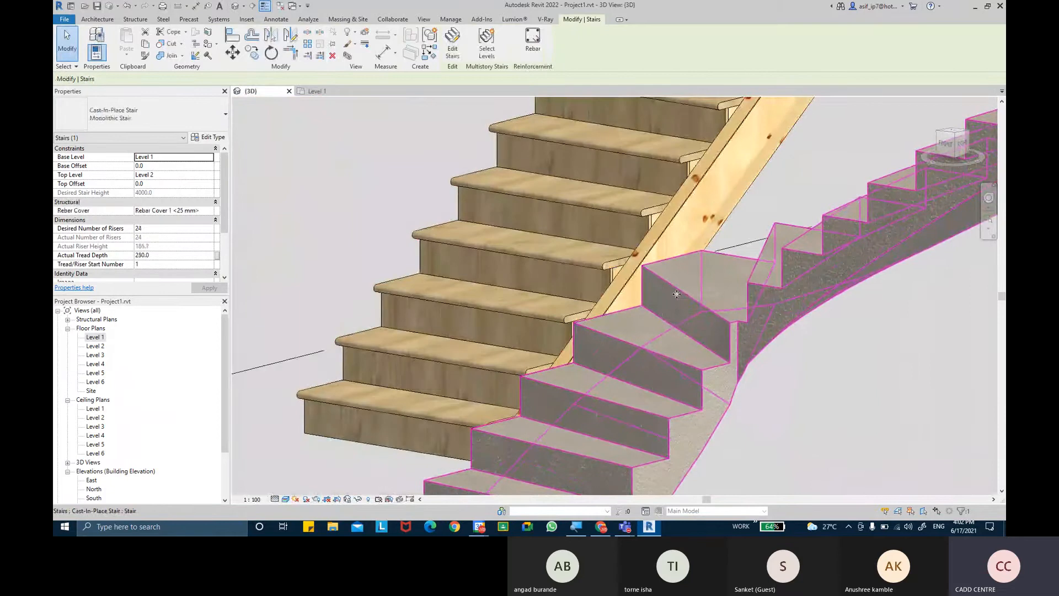
key("Delete")
- Examine the flipped C-shape stringer along the assembled stair from its base to the landing
scroll(588, 441, "up", 4)
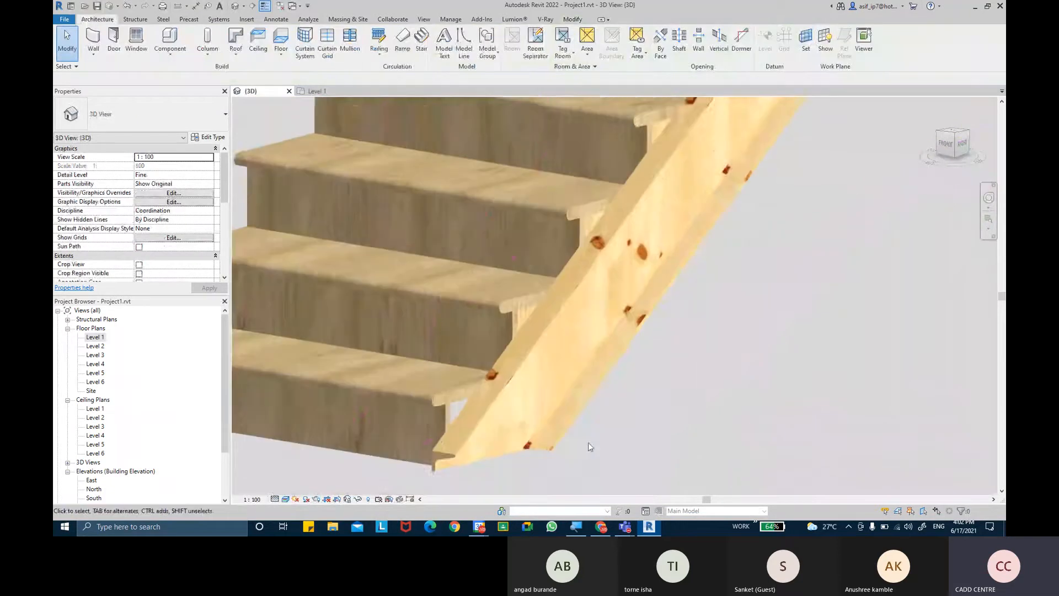
scroll(599, 448, "down", 3)
scroll(675, 315, "up", 1)
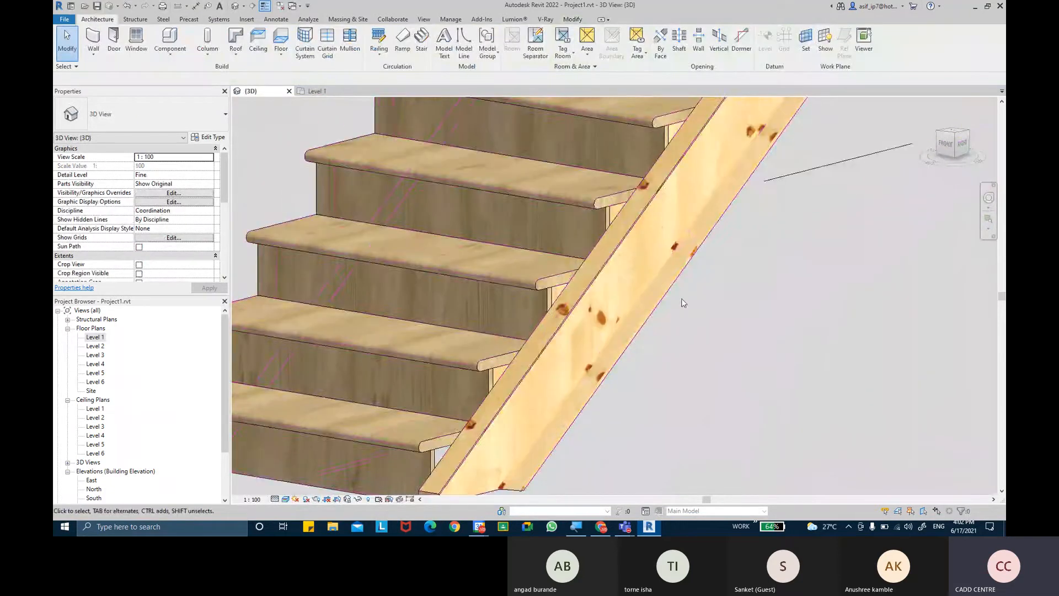
scroll(676, 319, "down", 4)
scroll(763, 173, "up", 1)
scroll(665, 323, "down", 2)
scroll(740, 191, "up", 4)
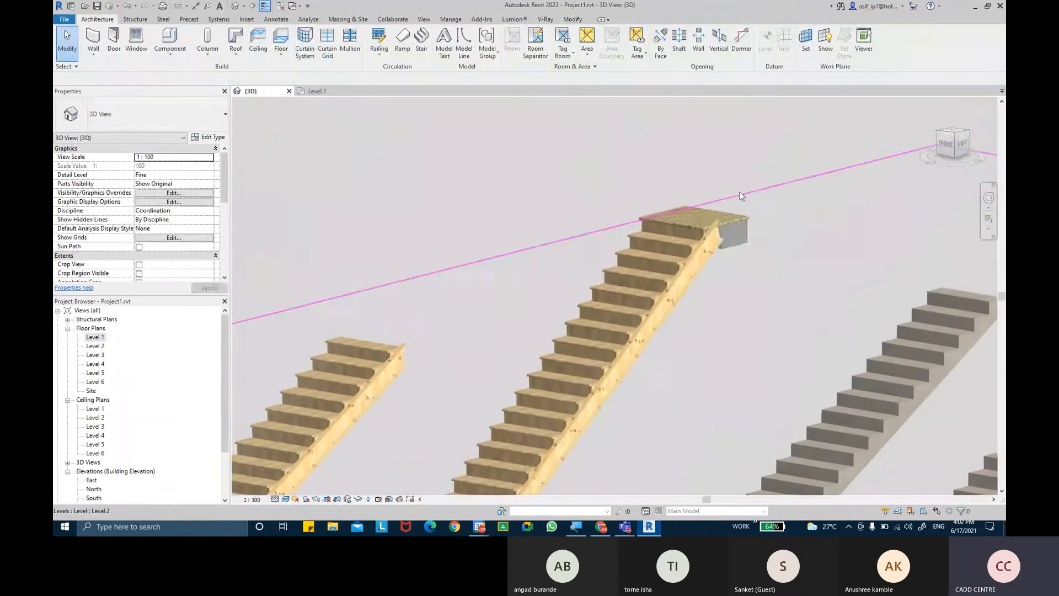
scroll(736, 257, "up", 2)
- View the properties of the assembled stair's left support type, Carriage - 50mm Width, without changing them
left_click(669, 334)
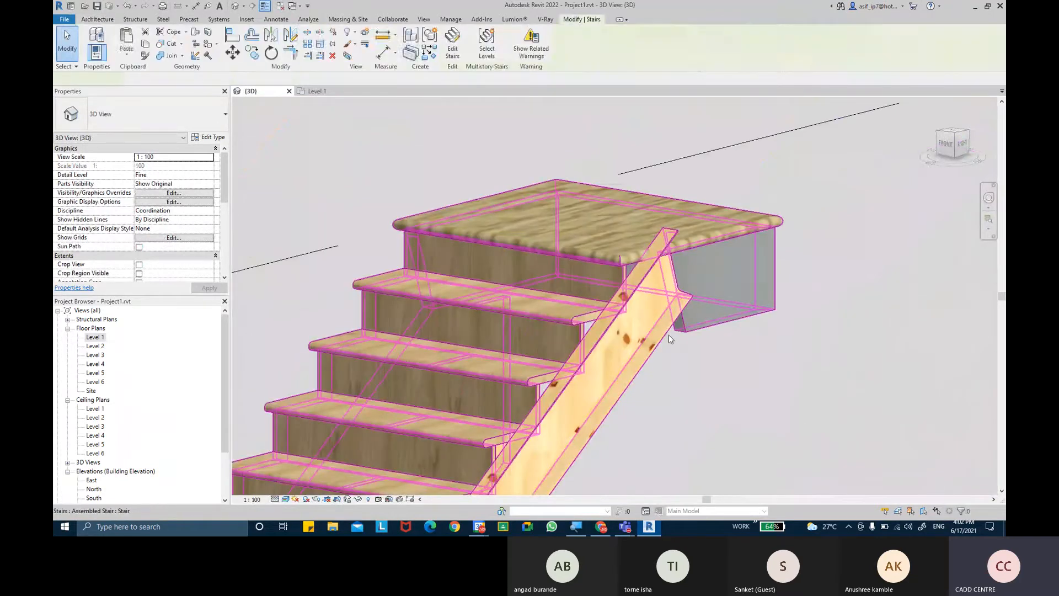
left_click(202, 141)
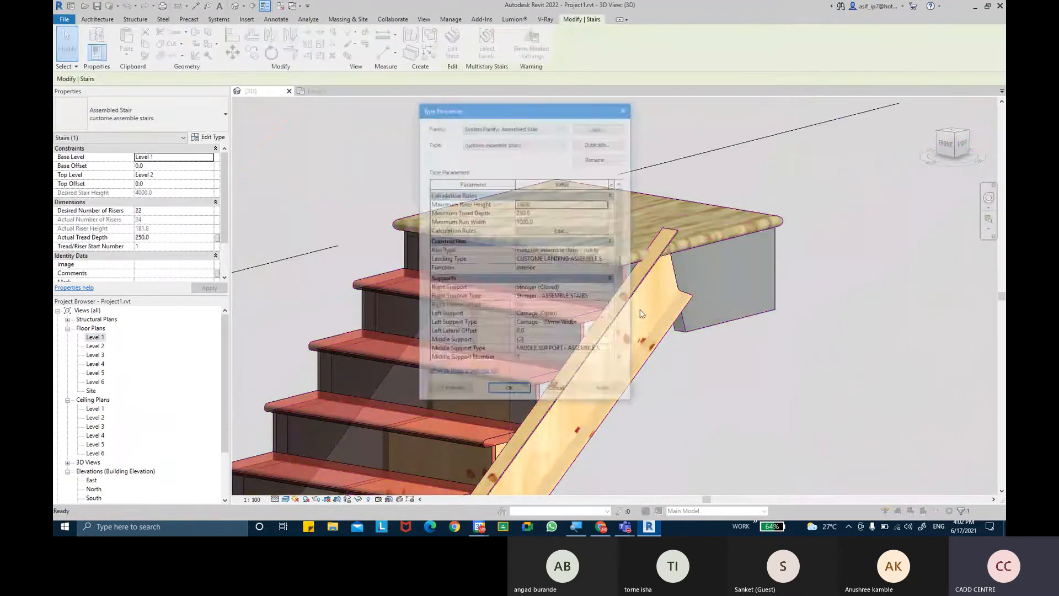
scroll(593, 292, "down", 3)
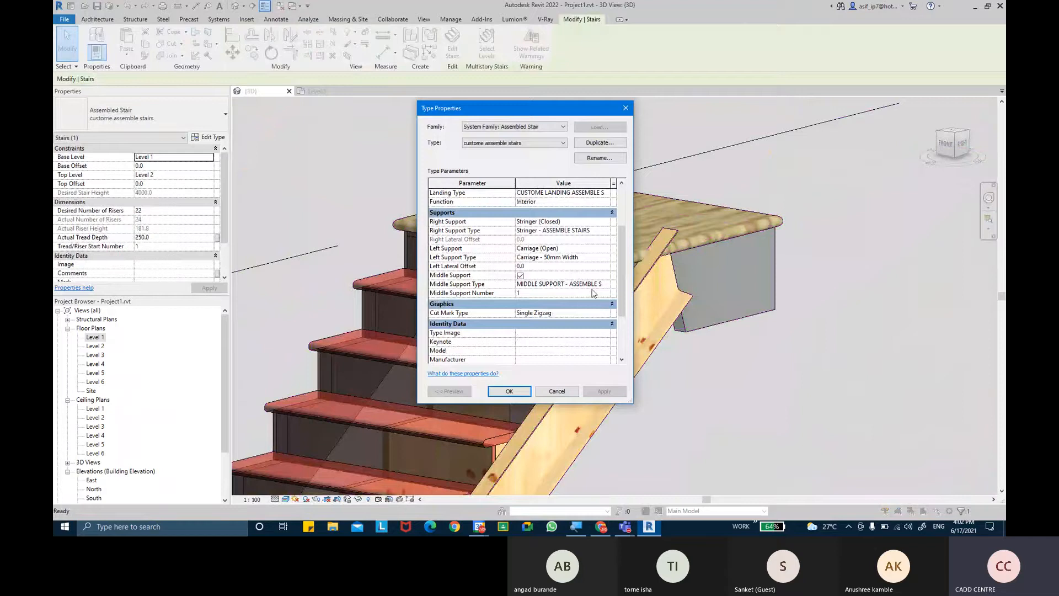
left_click(607, 257)
left_click(609, 258)
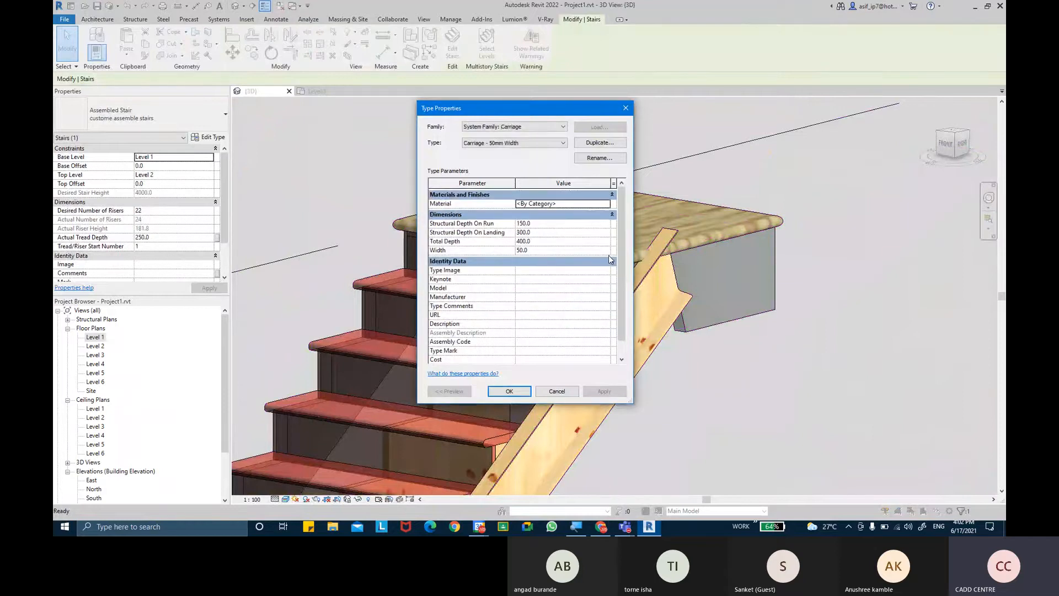
key("Escape")
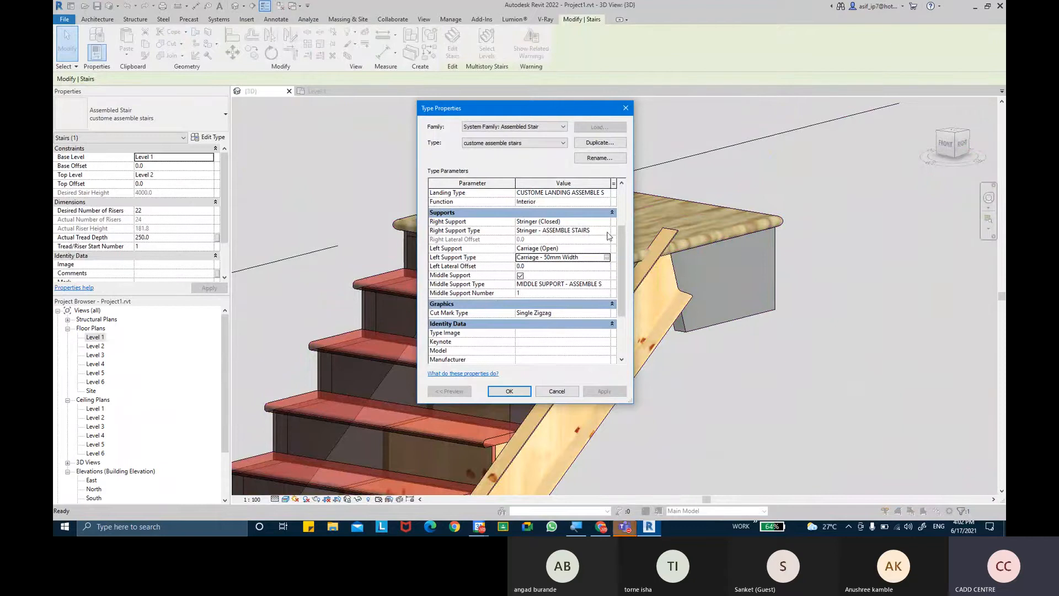
- Check the Microsoft Teams meeting window and return to Revit's stair type properties
left_click(631, 529)
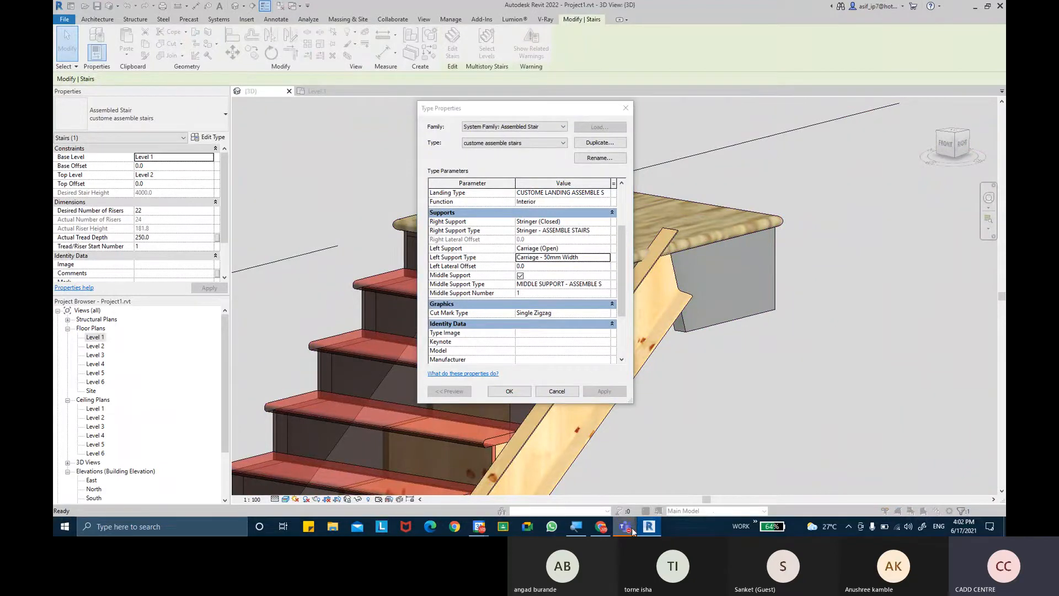
left_click(662, 467)
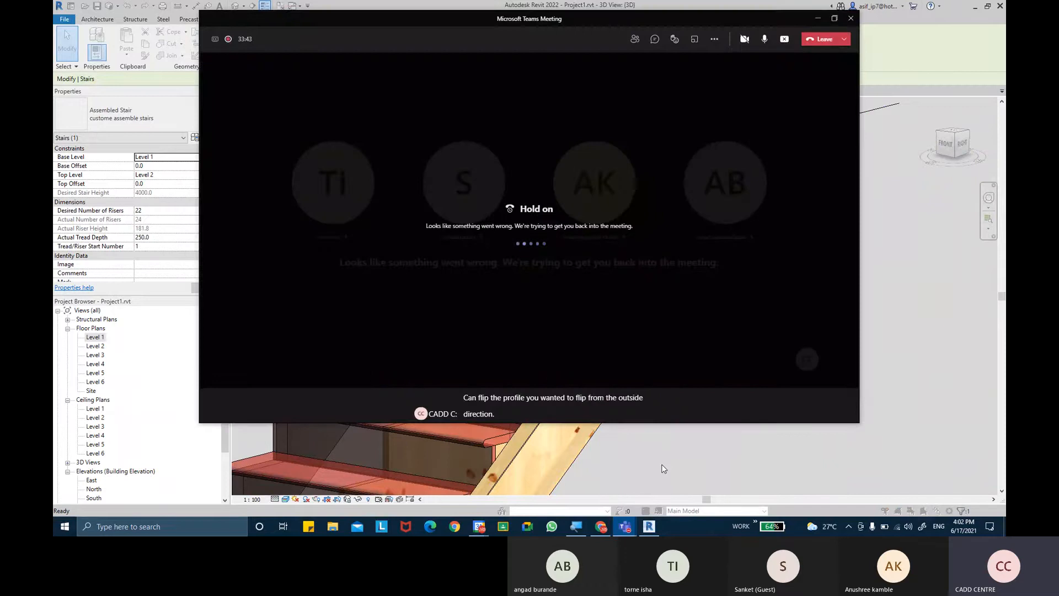
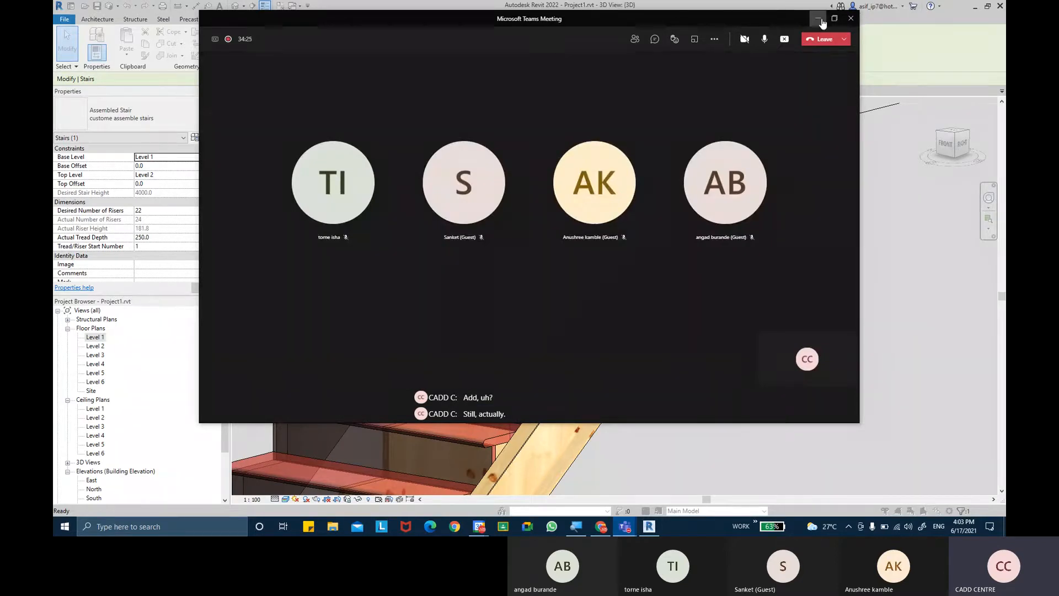
left_click(817, 18)
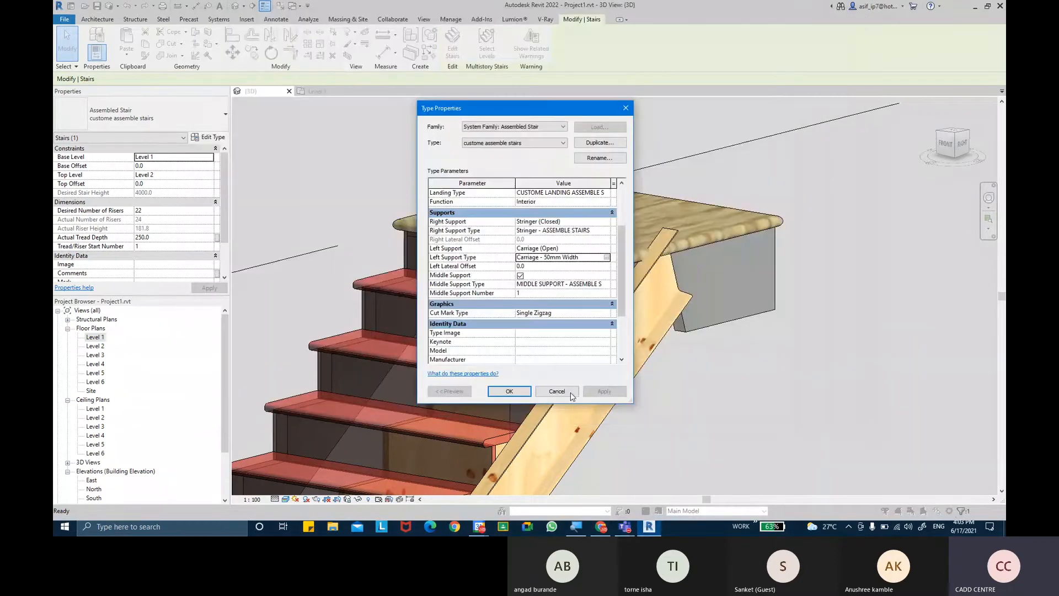
- Change the right support stringer type's material to Metal - Steel 43-275 and accept the stringer and stair type properties
left_click(606, 230)
left_click(607, 231)
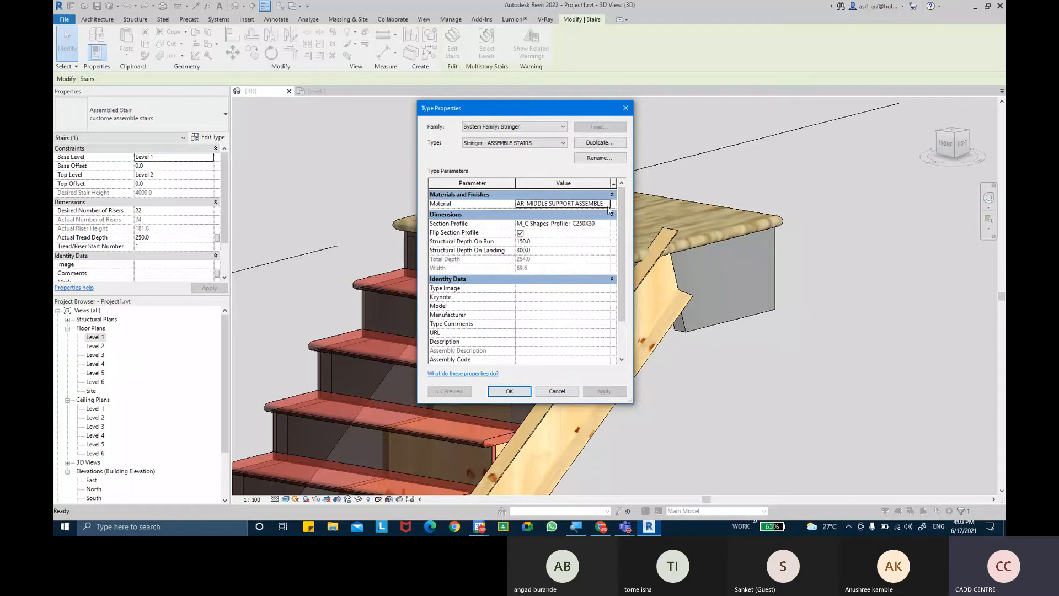
left_click(609, 205)
left_click(607, 203)
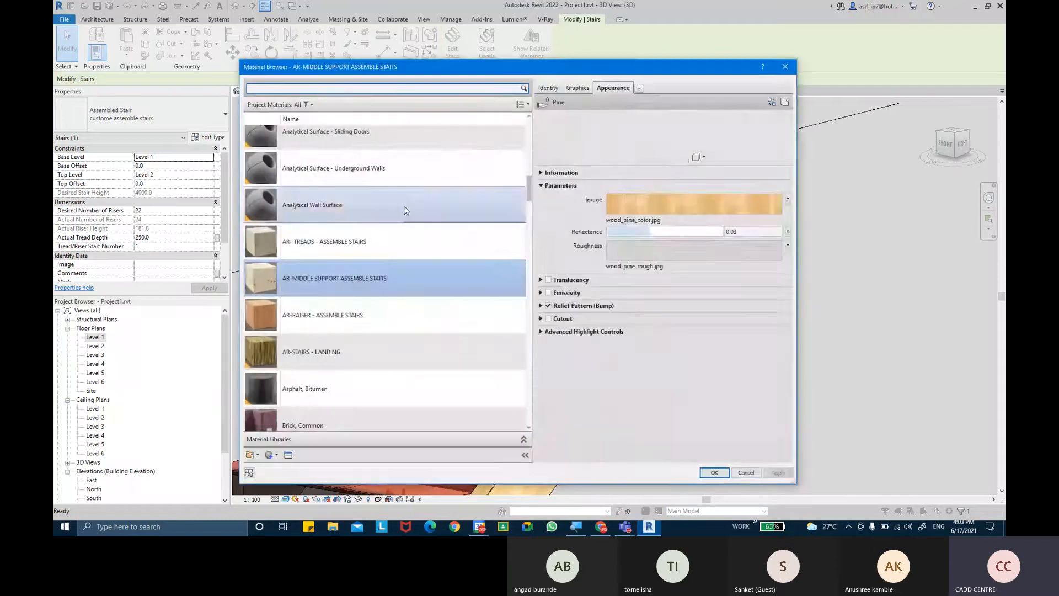
scroll(354, 267, "down", 5)
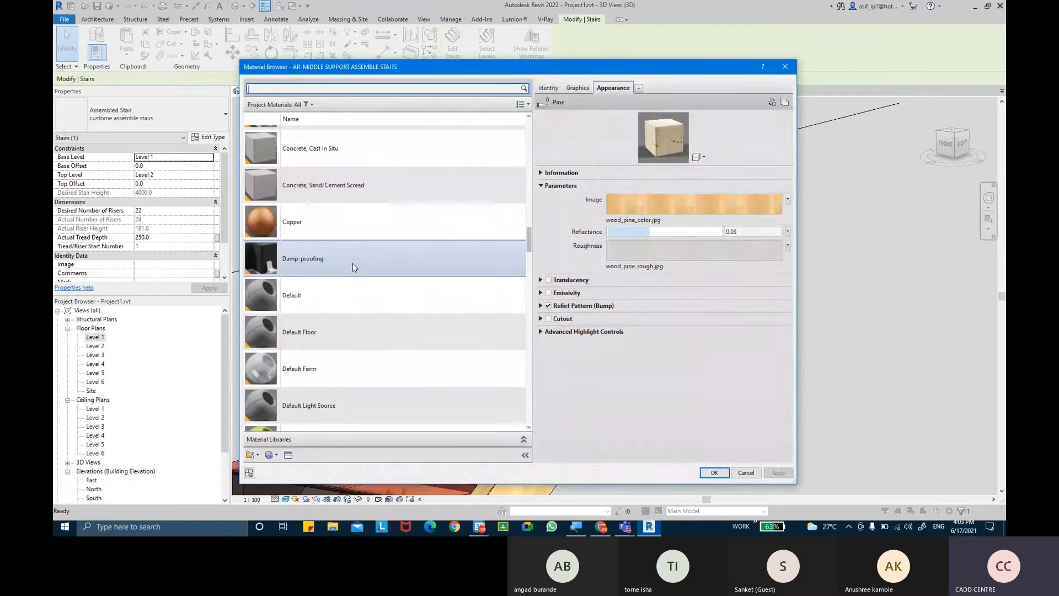
scroll(352, 267, "down", 10)
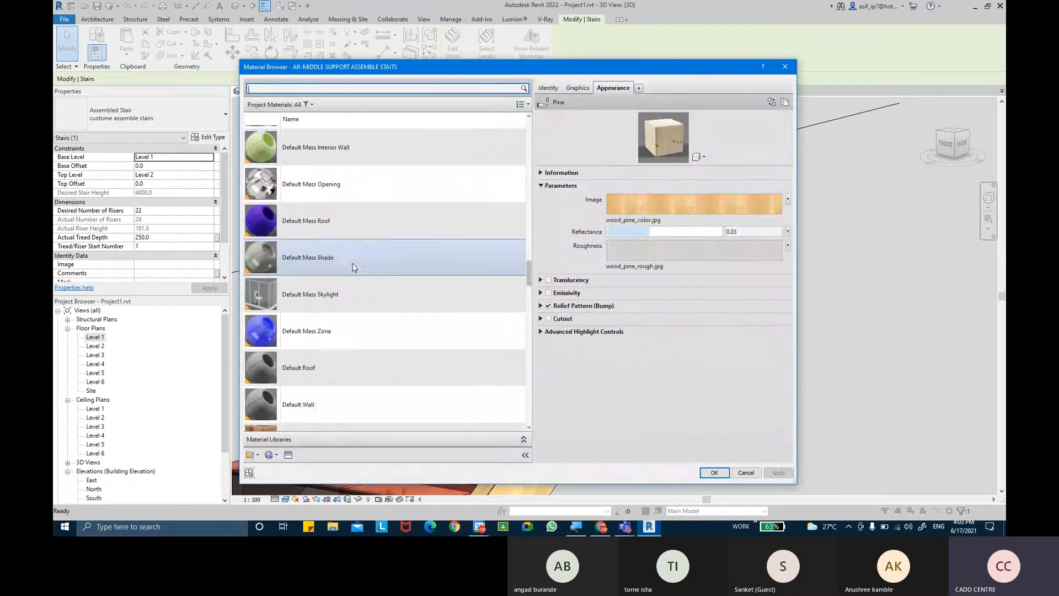
scroll(352, 267, "down", 3)
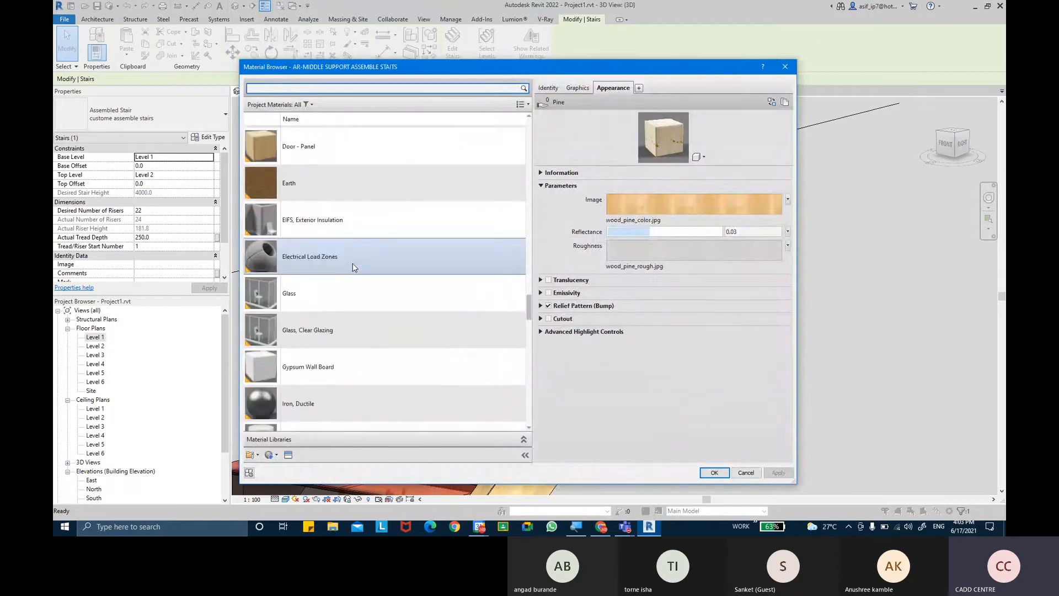
left_click(352, 420)
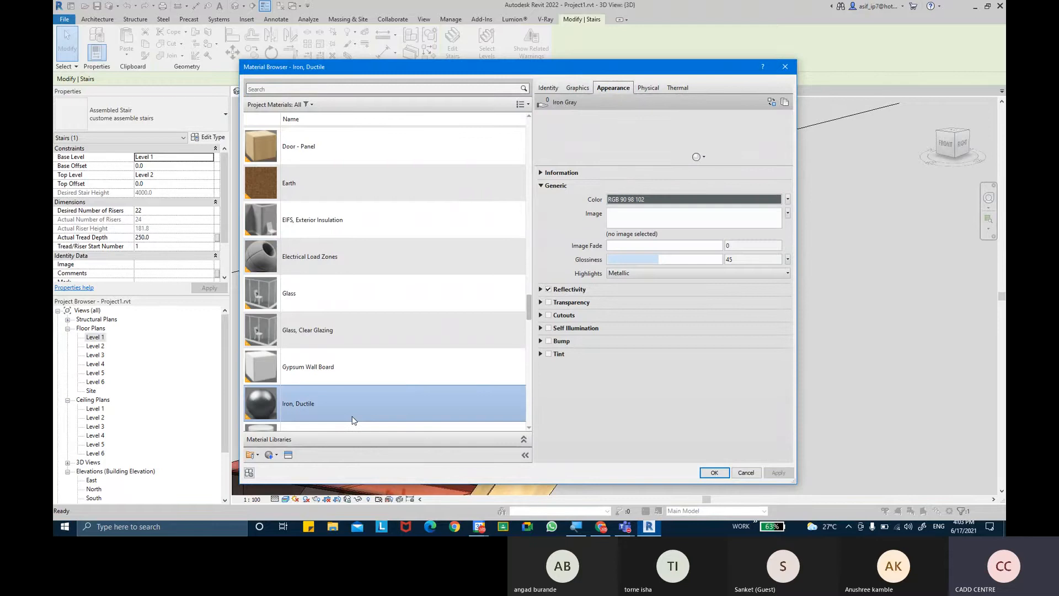
scroll(352, 418, "down", 2)
left_click(364, 390)
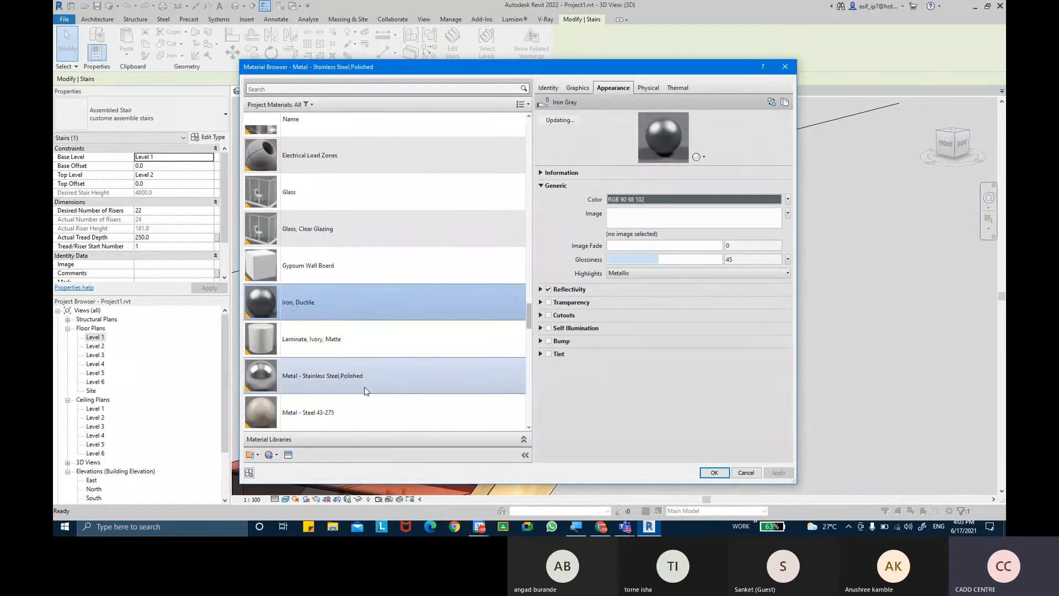
left_click(360, 402)
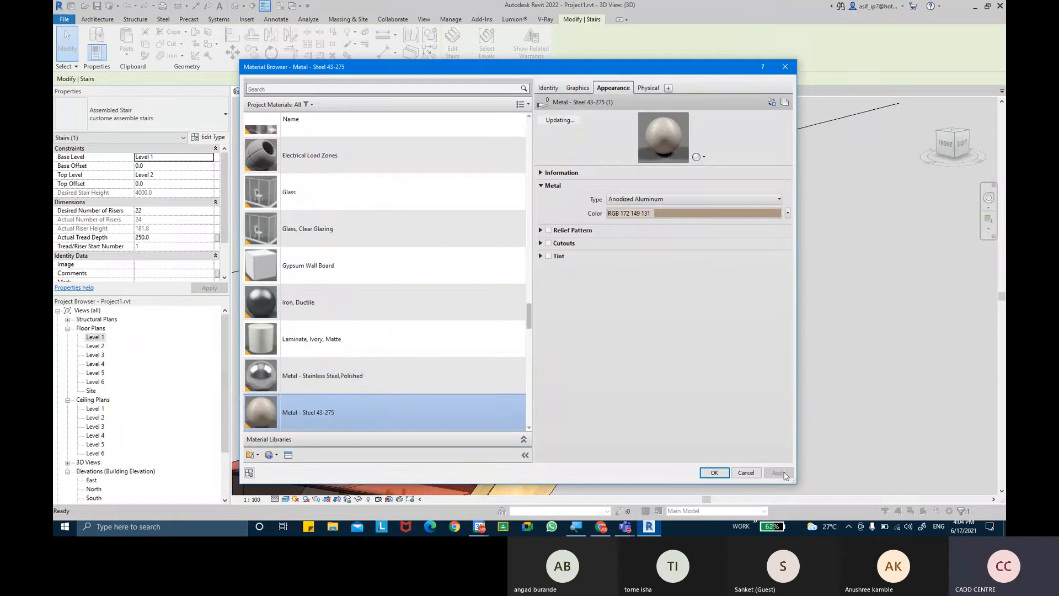
left_click(710, 473)
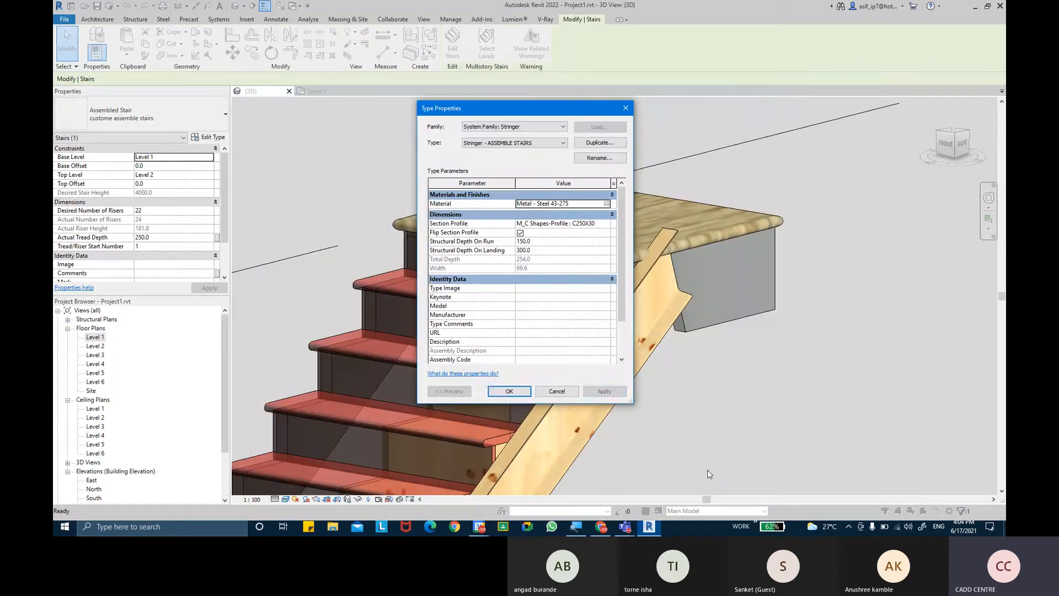
left_click(512, 393)
left_click(516, 395)
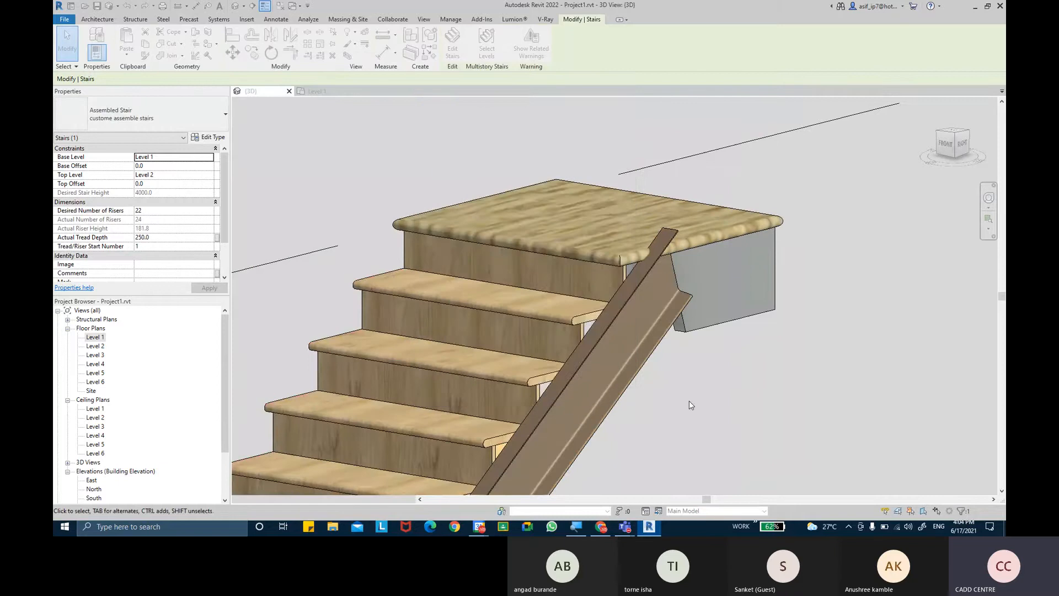
- Examine the steel stringer along the assembled stair from the landing down to the base
left_click(689, 401)
scroll(690, 402, "down", 1)
middle_click_drag(692, 411, 697, 160)
scroll(697, 160, "down", 3)
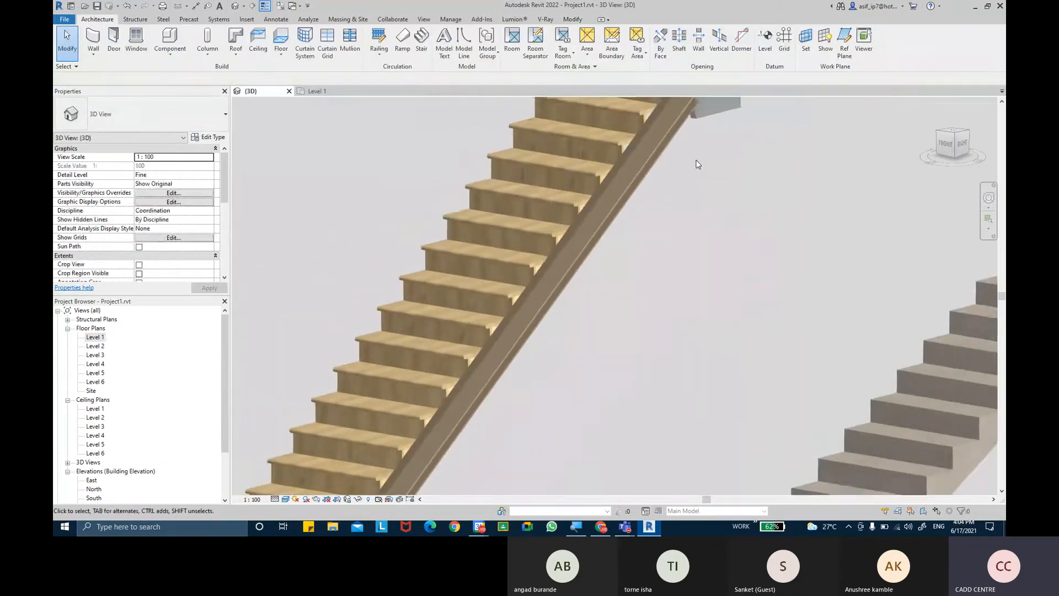
scroll(595, 161, "up", 3)
middle_click_drag(485, 301, 617, 99)
scroll(343, 361, "up", 3)
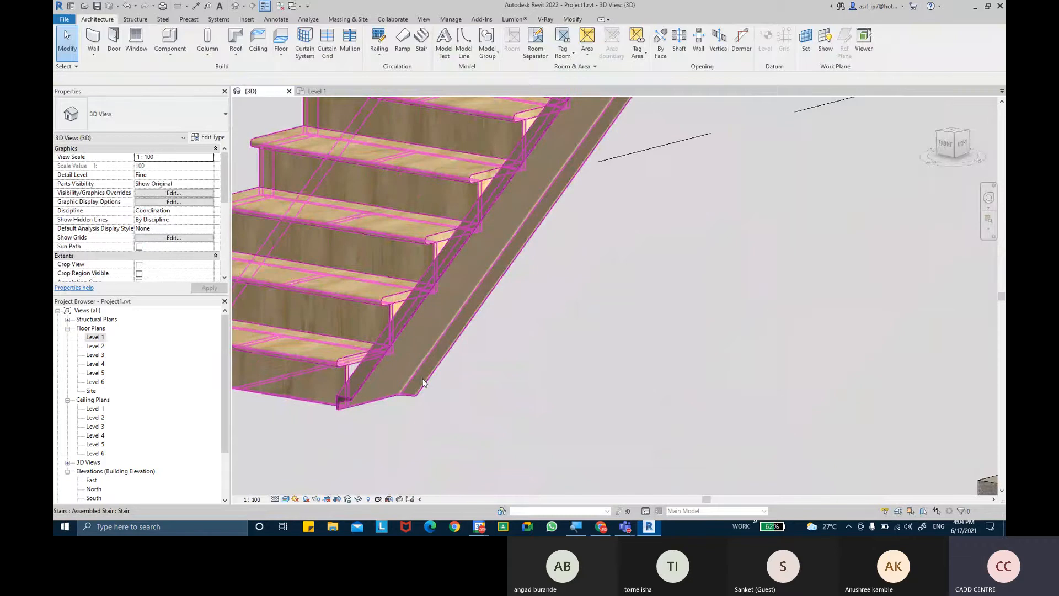
- Set the right stringer type's Structural Depth On Run to 300 and apply it
left_click(422, 382)
left_click(209, 137)
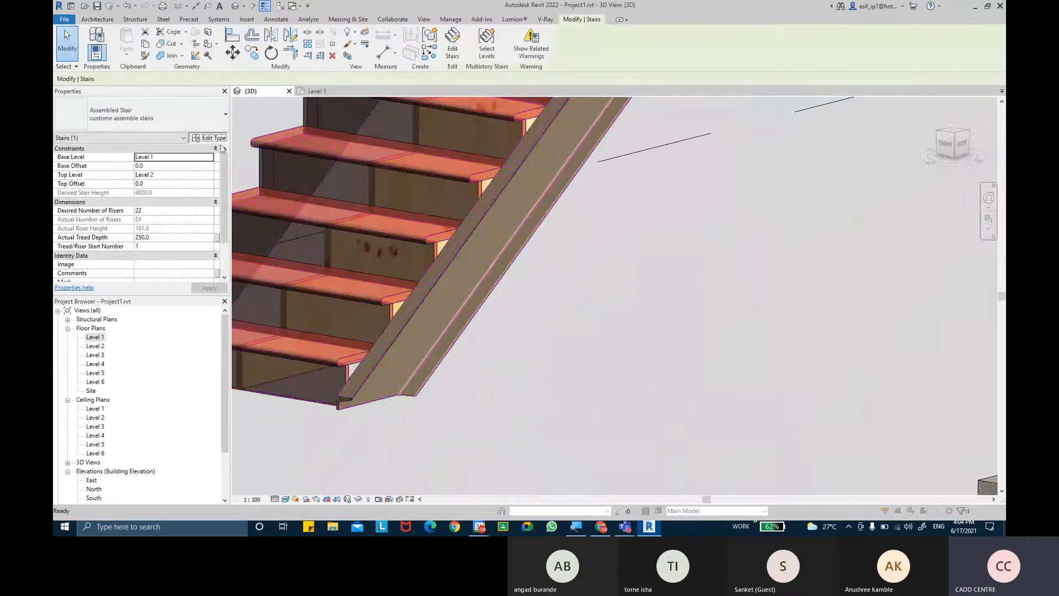
left_click(605, 297)
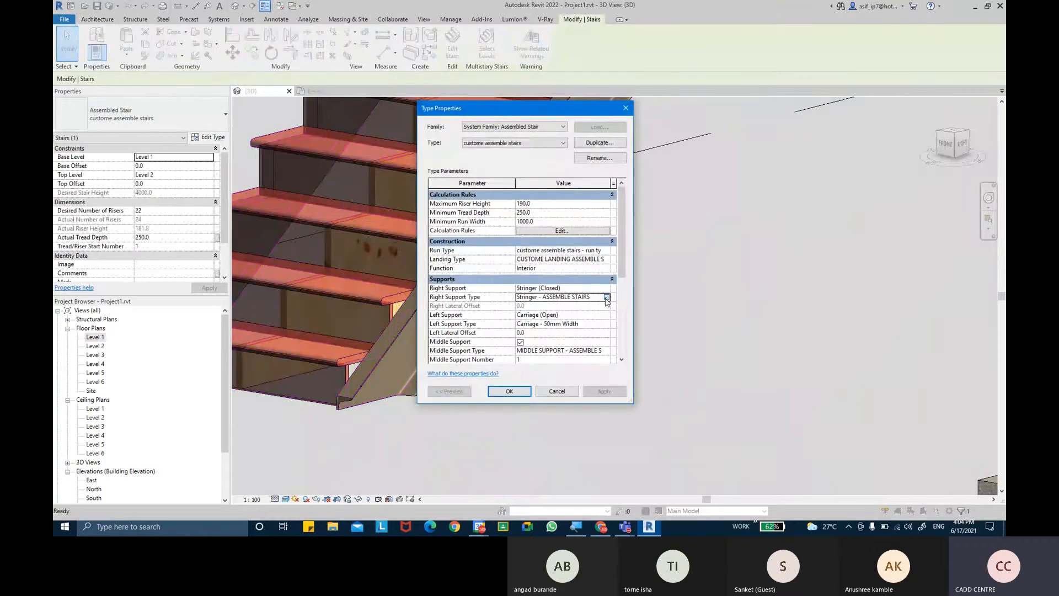
left_click(607, 297)
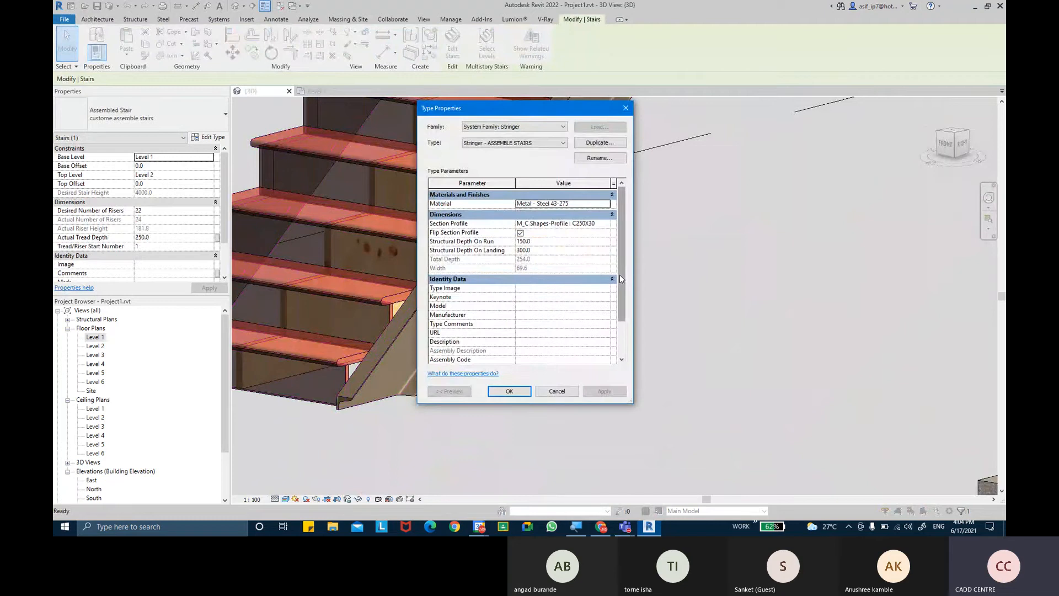
left_click(543, 242)
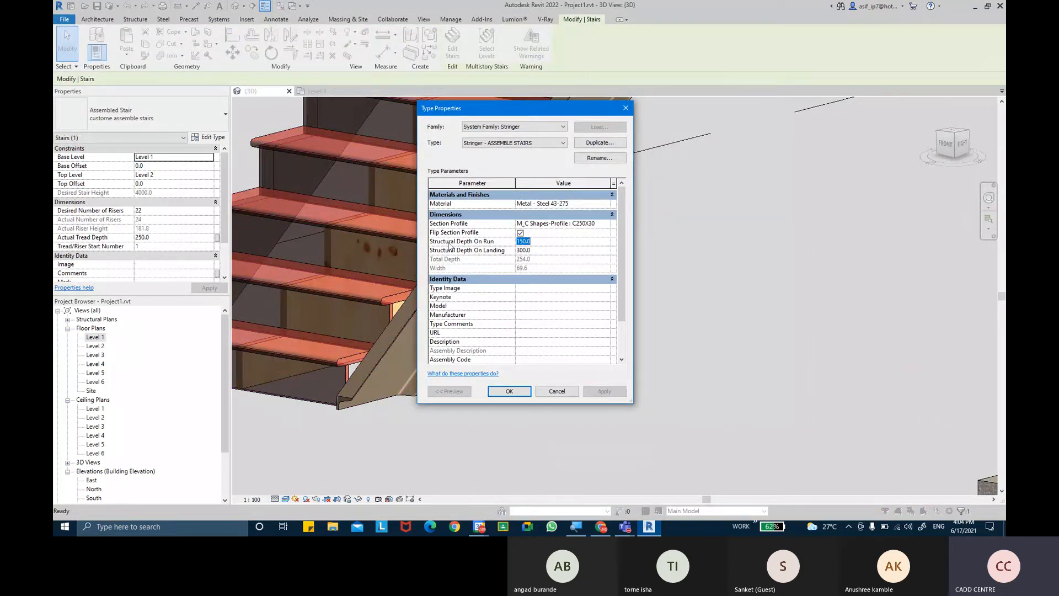
type("300.0")
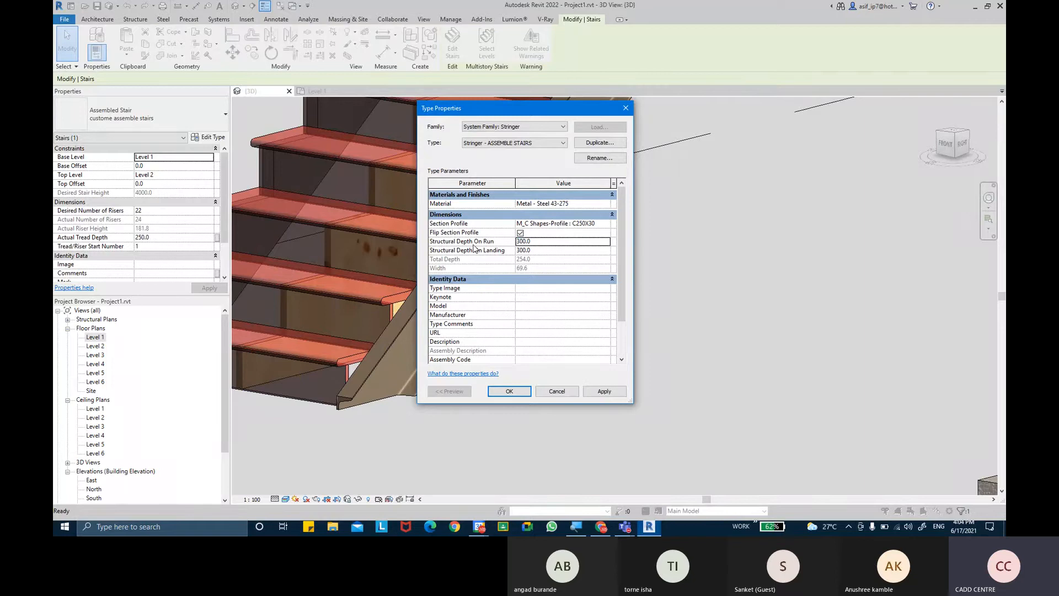
left_click(604, 391)
- Set the right stringer type's Structural Depth On Run to 100 and apply it
left_click_drag(520, 114, 546, 91)
double_click(583, 220)
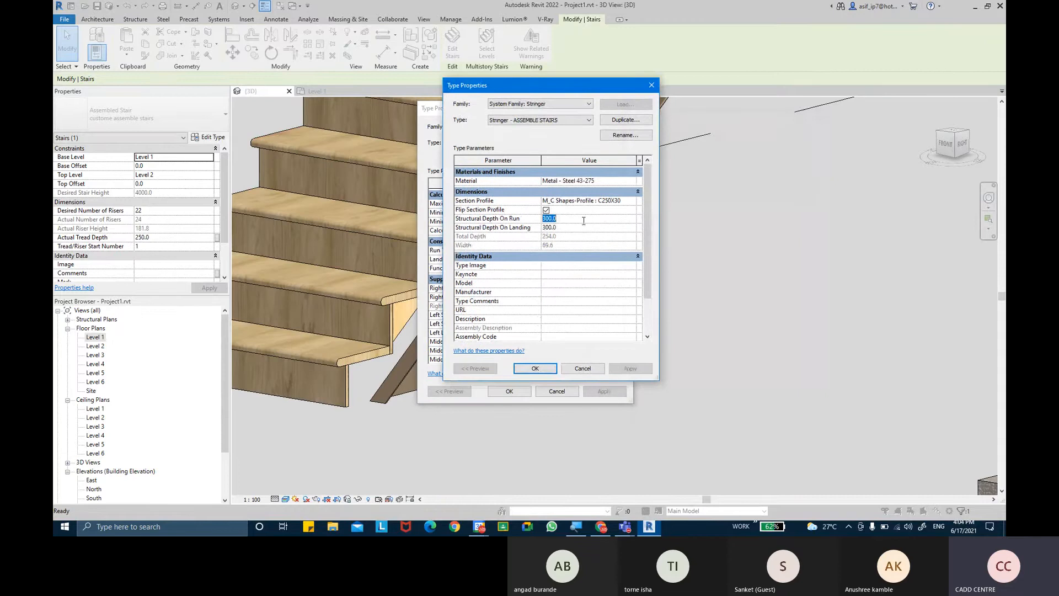
type("100")
key("Return")
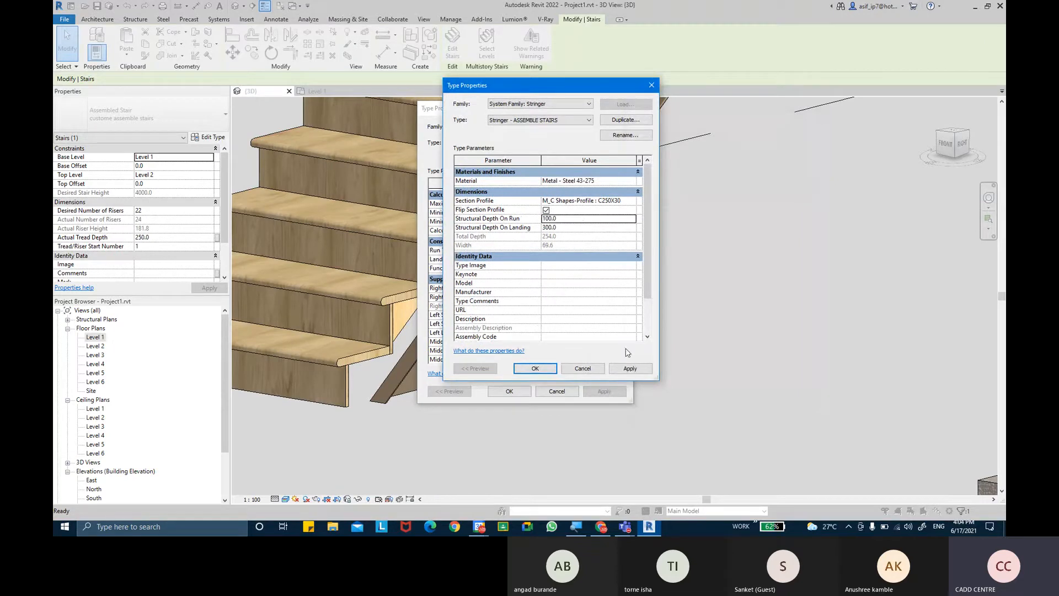
left_click(631, 369)
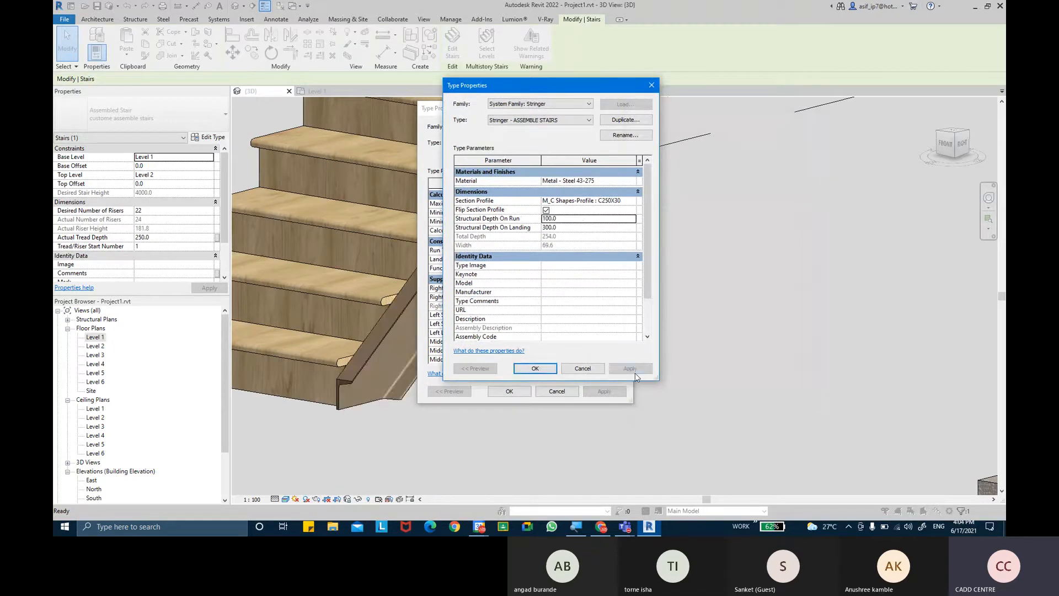
- Reduce the stringer's Structural Depth On Run to 50 and apply the change
left_click(562, 218)
type("50")
key("Return")
left_click(630, 369)
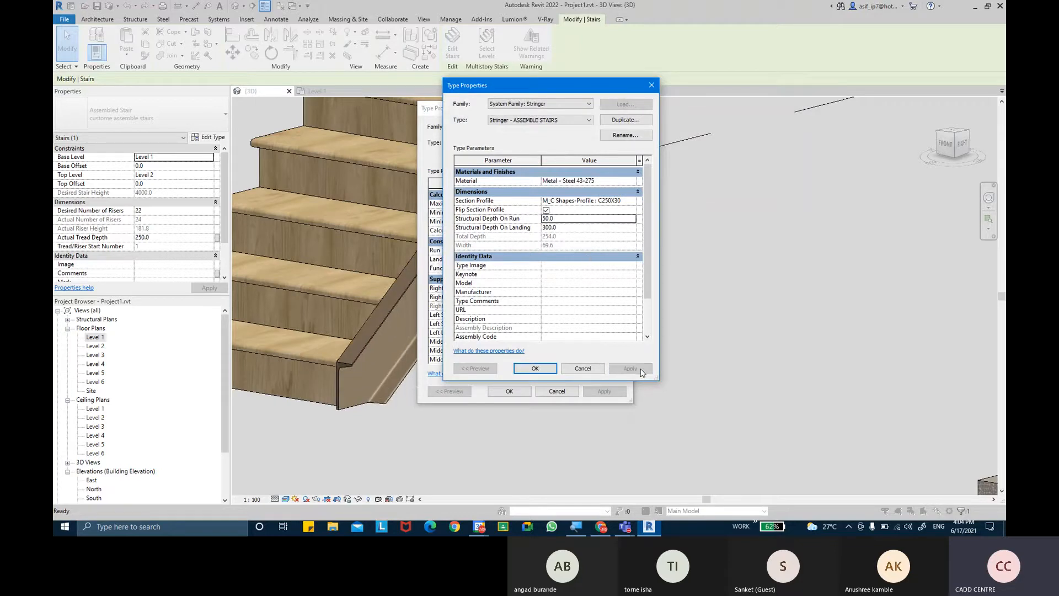
- Set the stringer's Structural Depth On Run to 0 and accept the stringer and stair type properties
left_click(581, 221)
type("0")
key("Return")
left_click(627, 369)
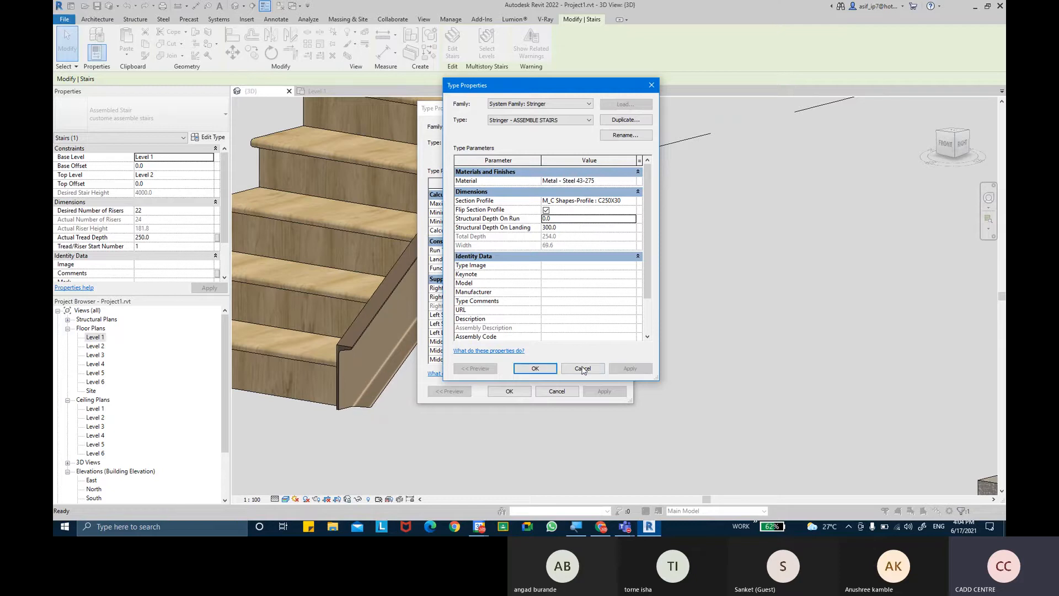
left_click(535, 368)
left_click(509, 394)
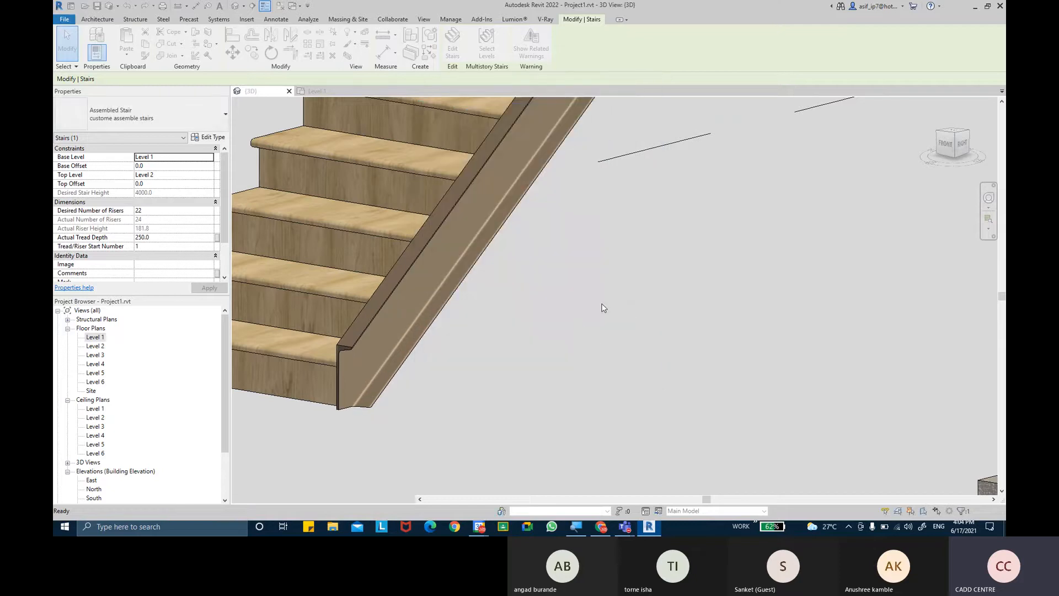
- Examine the stringer along the straight assembled stair up to its top landing and on the neighbouring stair with intermediate landings
left_click(603, 303)
scroll(603, 293, "down", 3)
middle_click_drag(603, 293, 516, 448)
scroll(565, 368, "down", 2)
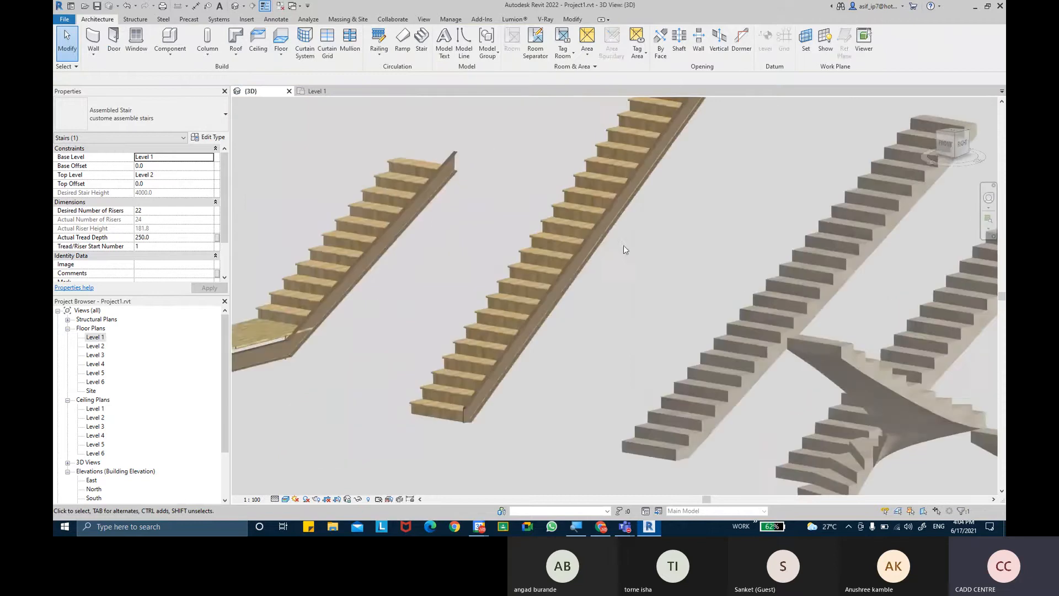
middle_click_drag(623, 247, 541, 386)
scroll(636, 214, "up", 2)
scroll(638, 220, "up", 3)
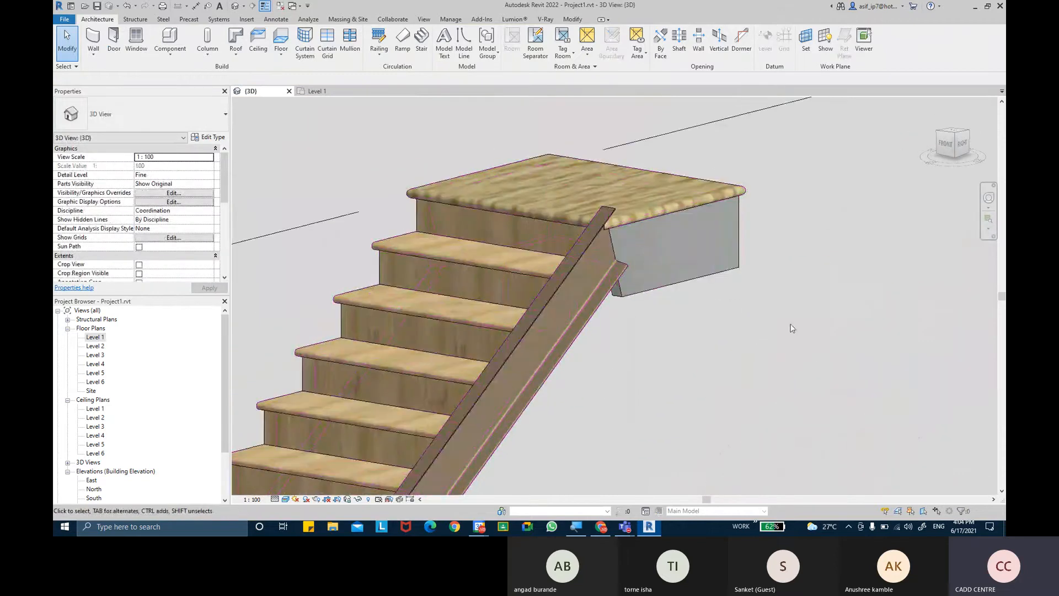
scroll(666, 348, "down", 2)
middle_click_drag(656, 356, 699, 260)
middle_click_drag(610, 455, 677, 295)
middle_click_drag(624, 336, 705, 194)
scroll(645, 361, "down", 5)
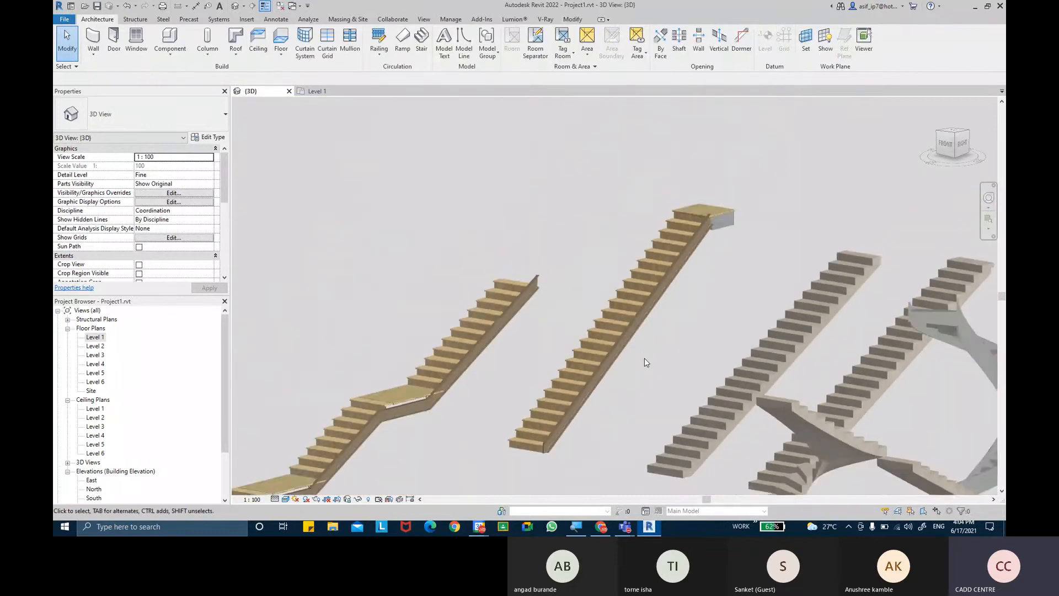
middle_click_drag(651, 327, 733, 213)
scroll(430, 297, "up", 5)
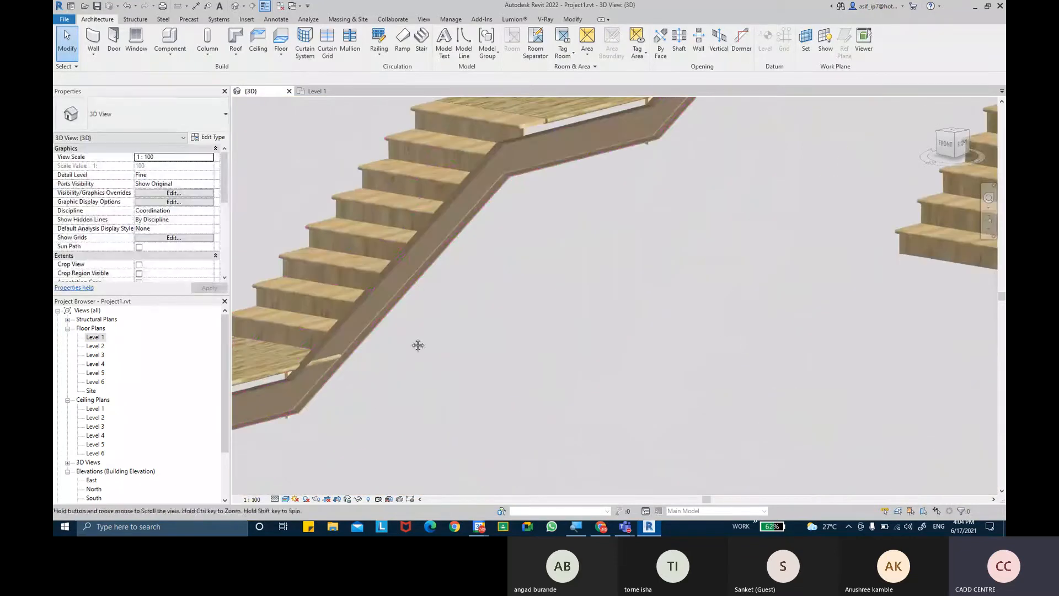
scroll(441, 326, "up", 1)
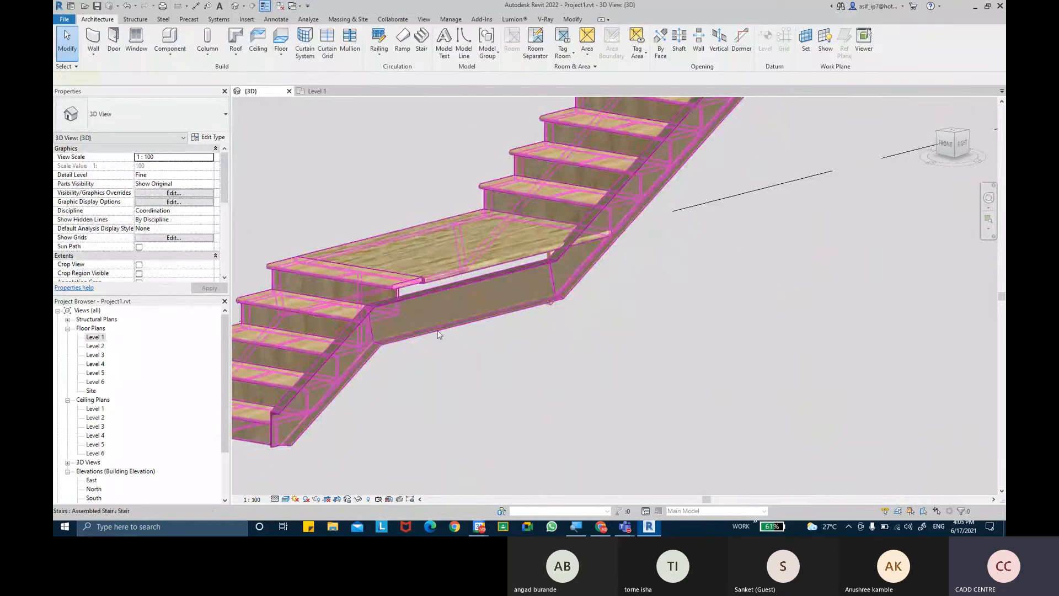
- Open the right stringer type of the stair with intermediate landings and apply a Structural Depth On Run of 50
left_click(439, 334)
left_click(208, 137)
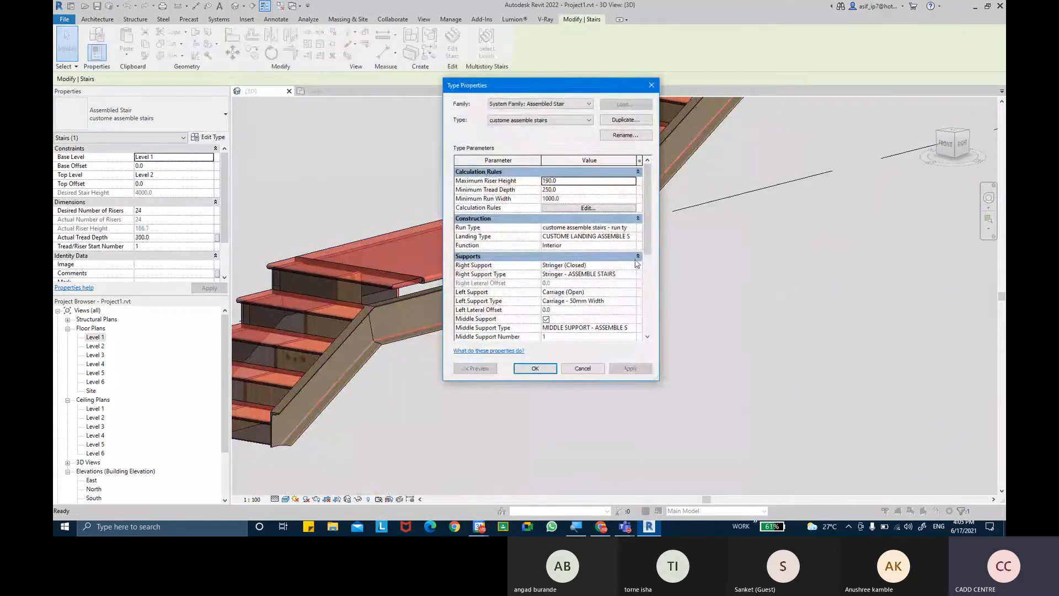
left_click(632, 278)
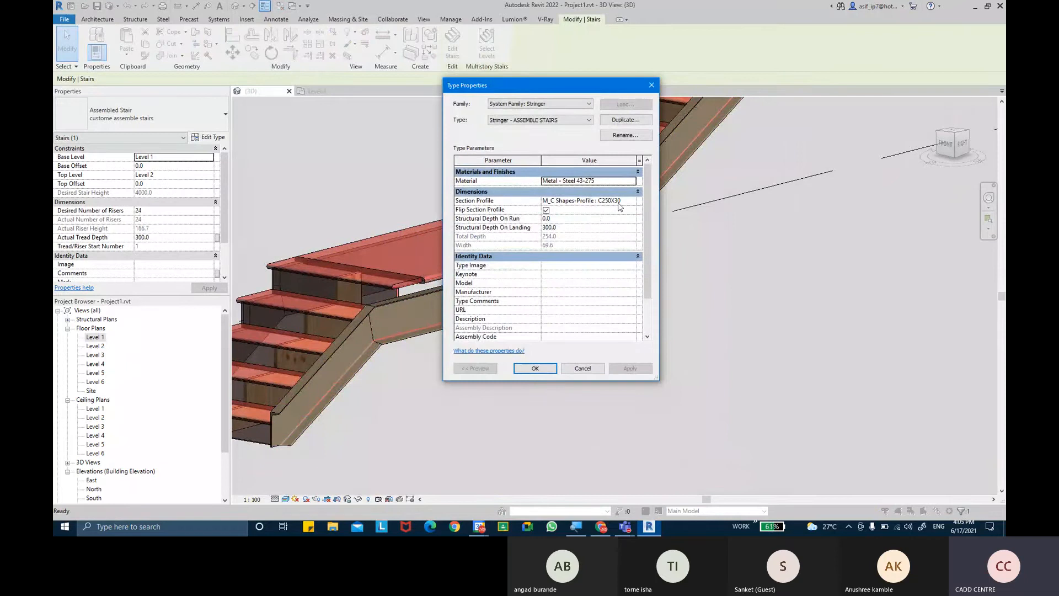
left_click(582, 217)
type("5")
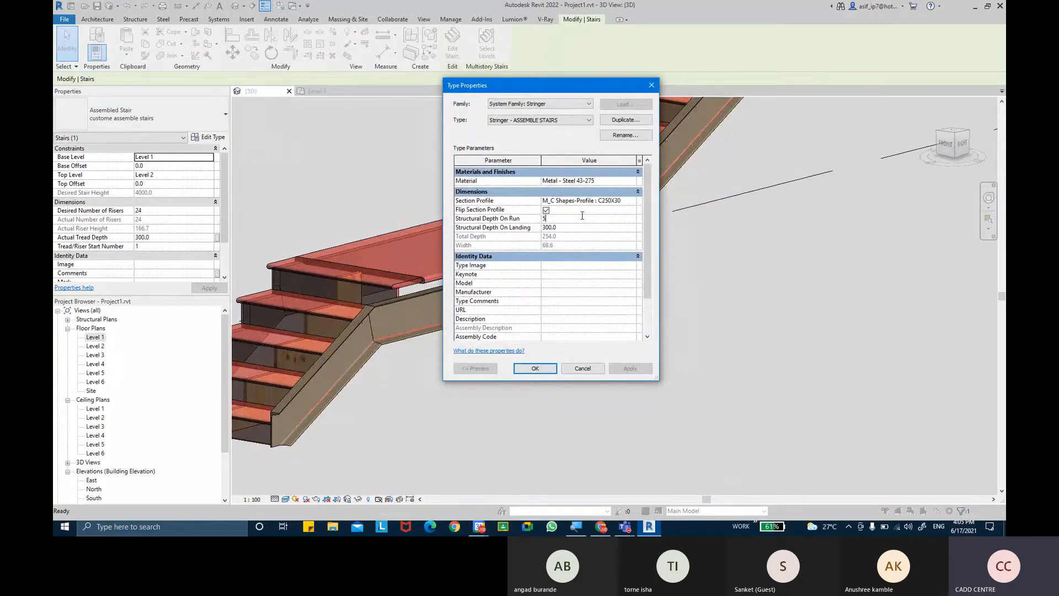
type("0")
key("Return")
left_click(623, 370)
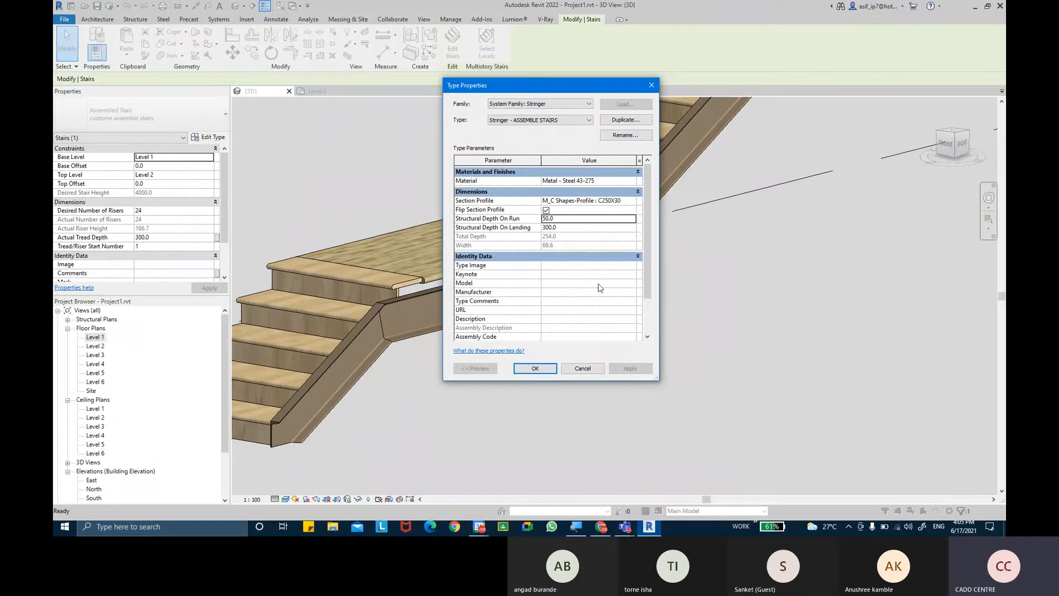
- Set the stringer's structural depths on run and on landing to 100, applying each change
left_click(580, 217)
type("100")
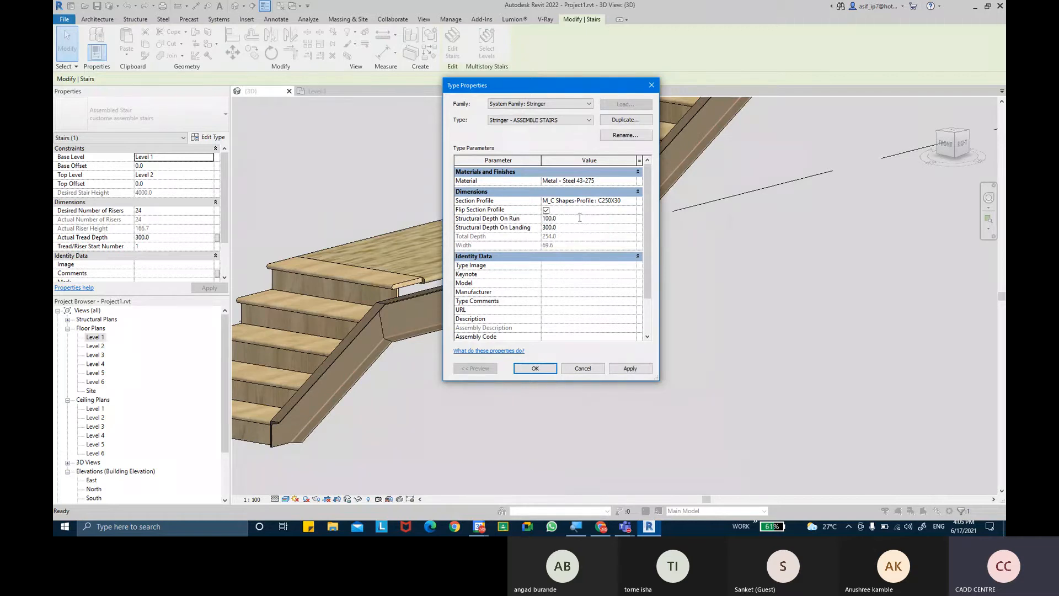
key("Return")
left_click(631, 371)
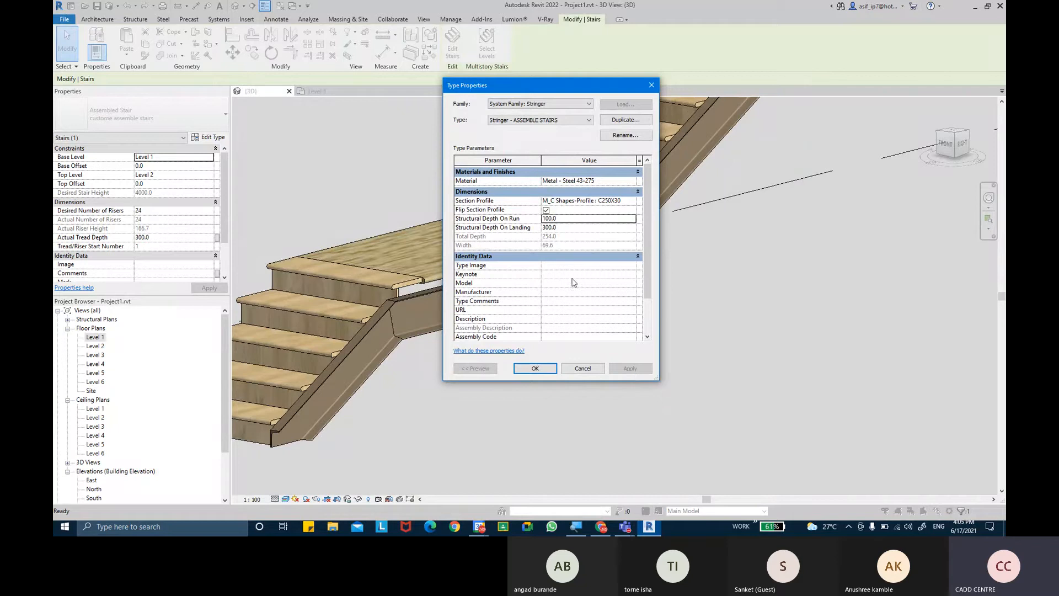
left_click(565, 227)
type("100.0")
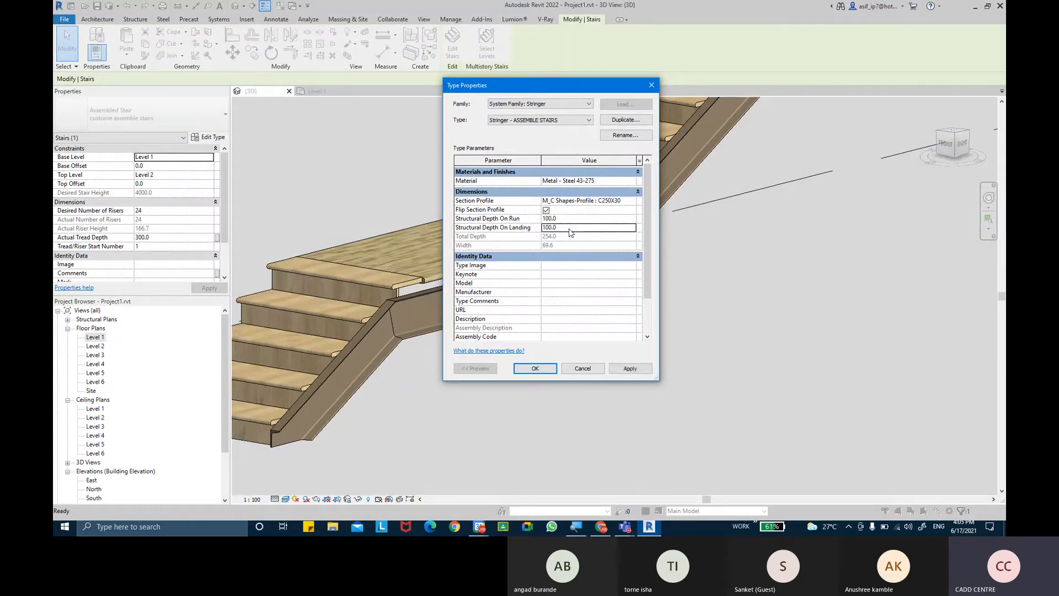
left_click(625, 371)
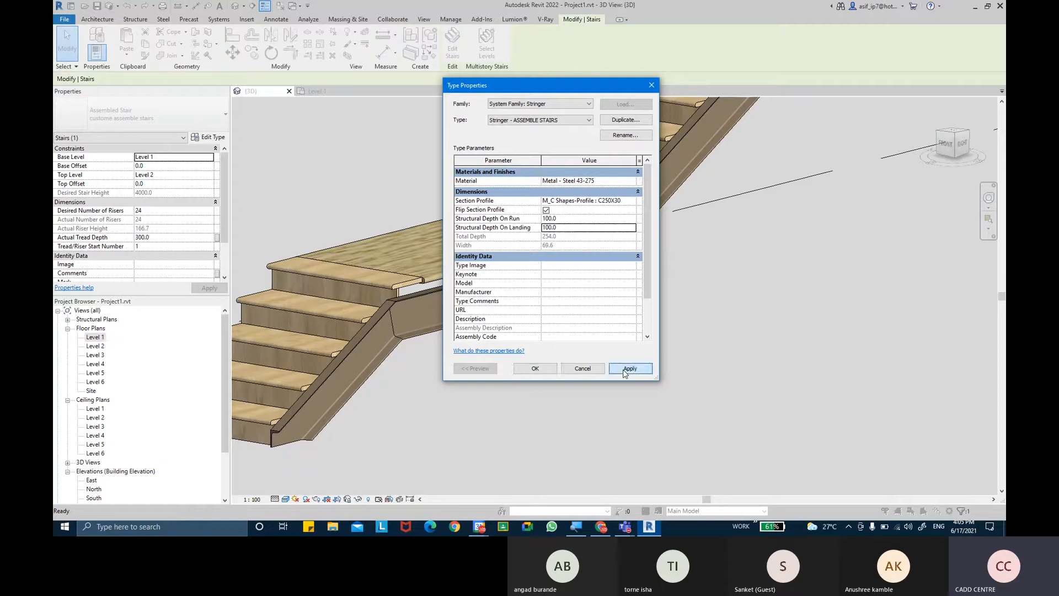
- Set the stringer's structural depths on run and on landing to 50 and accept the stringer type properties
left_click(572, 220)
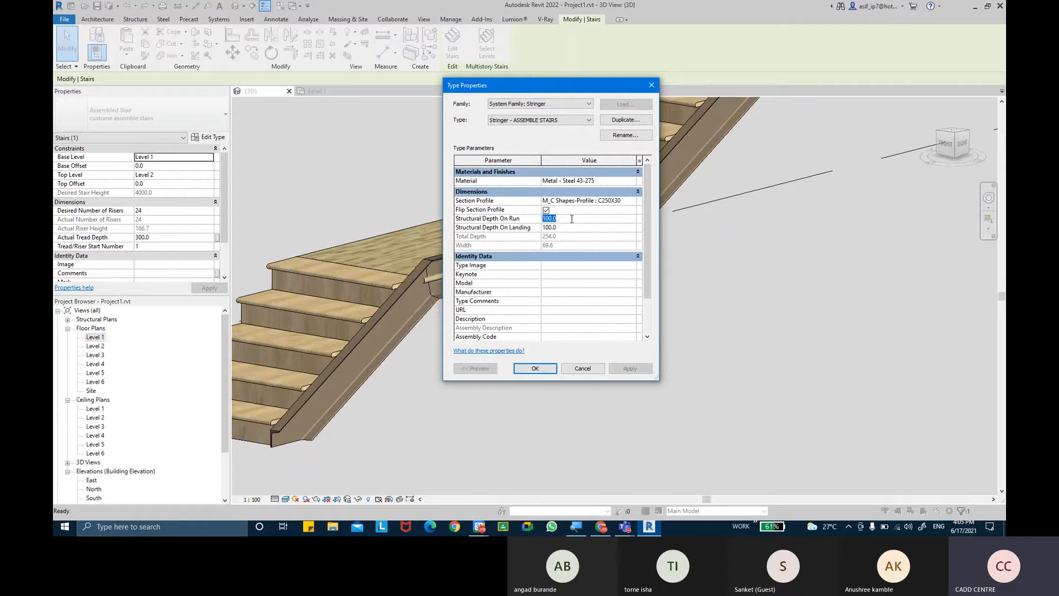
type("50.0")
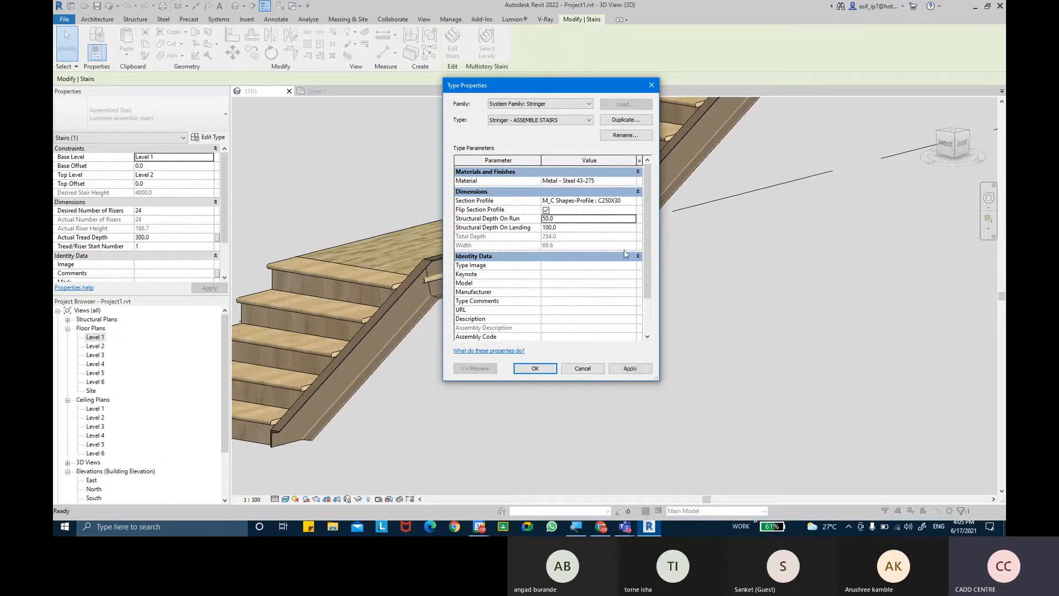
left_click(642, 369)
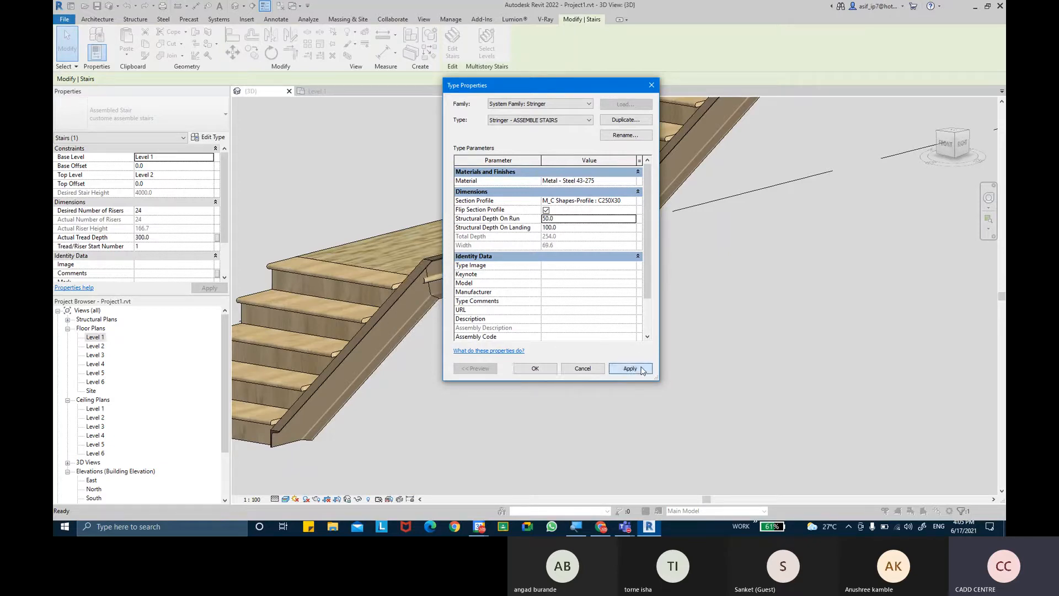
left_click(586, 227)
type("50.0")
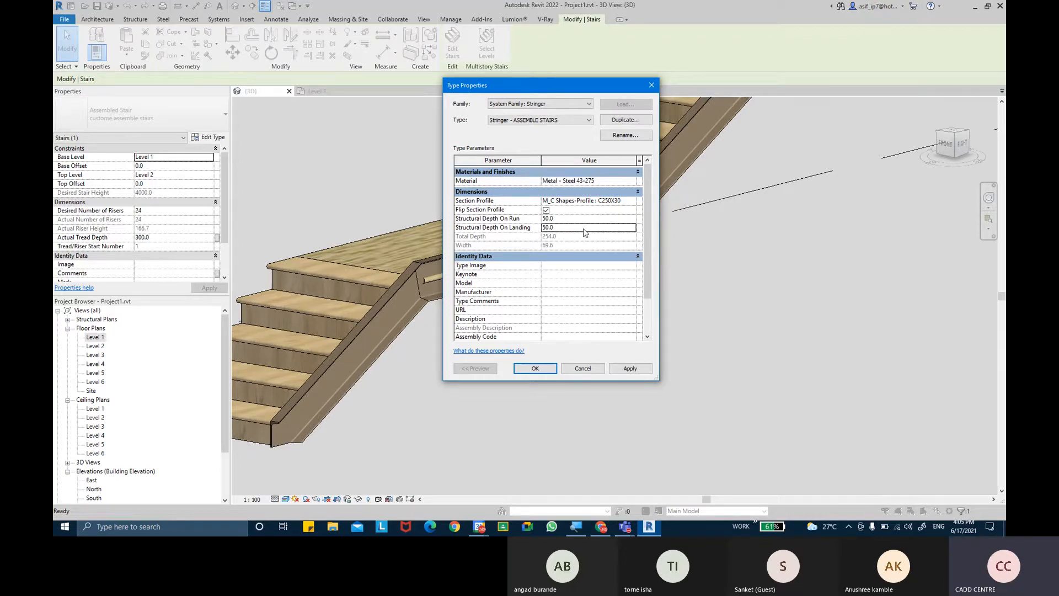
left_click(642, 369)
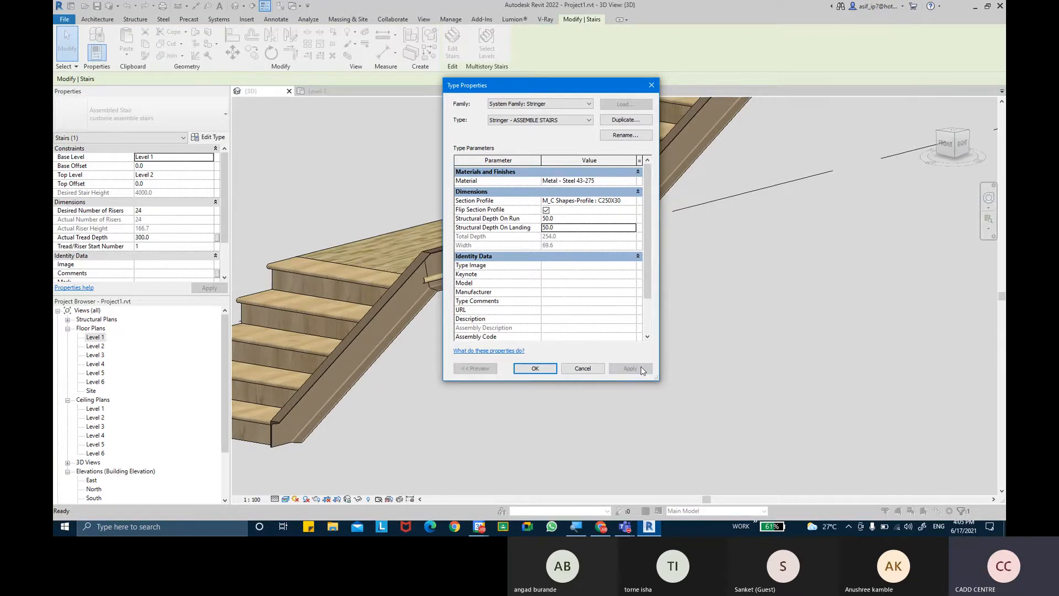
left_click_drag(525, 92, 692, 118)
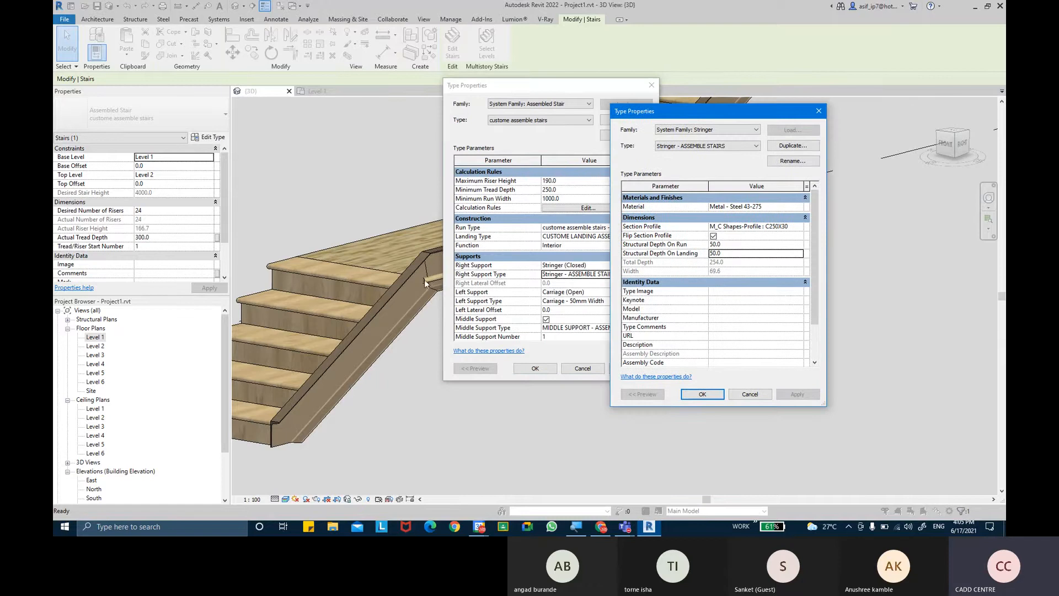
left_click(702, 394)
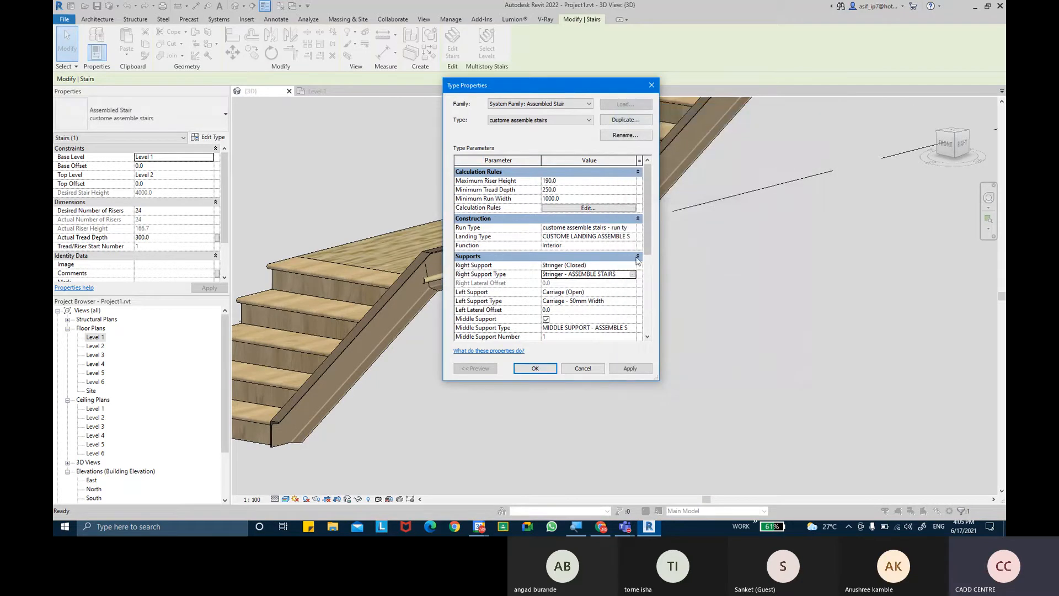
- Set the landing type's Apply Nosing Profile option to Front Only and accept the landing and stair type properties
left_click(633, 237)
left_click(633, 238)
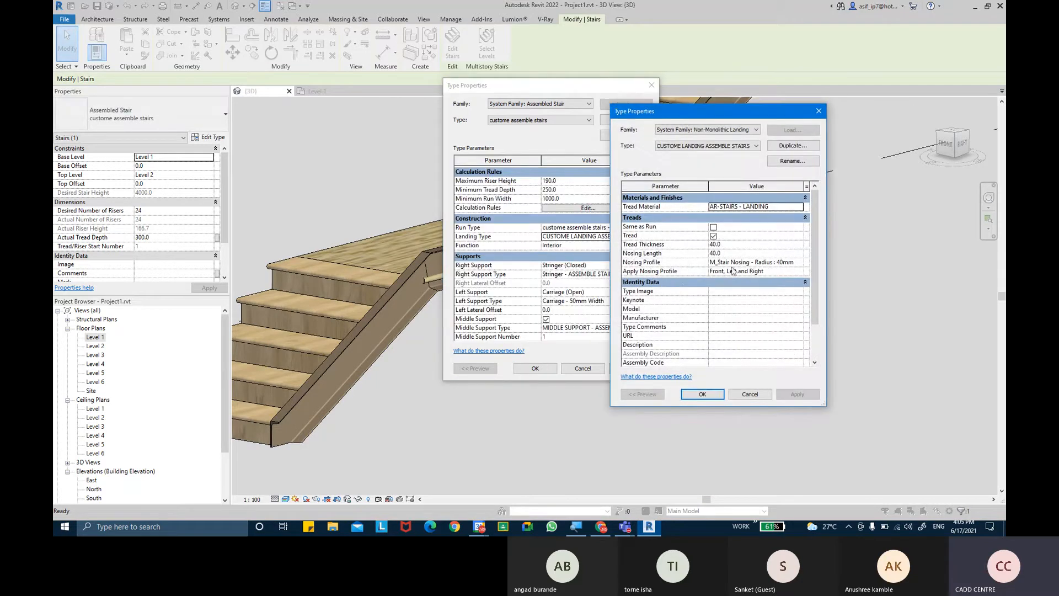
left_click(799, 273)
left_click(799, 273)
left_click(742, 280)
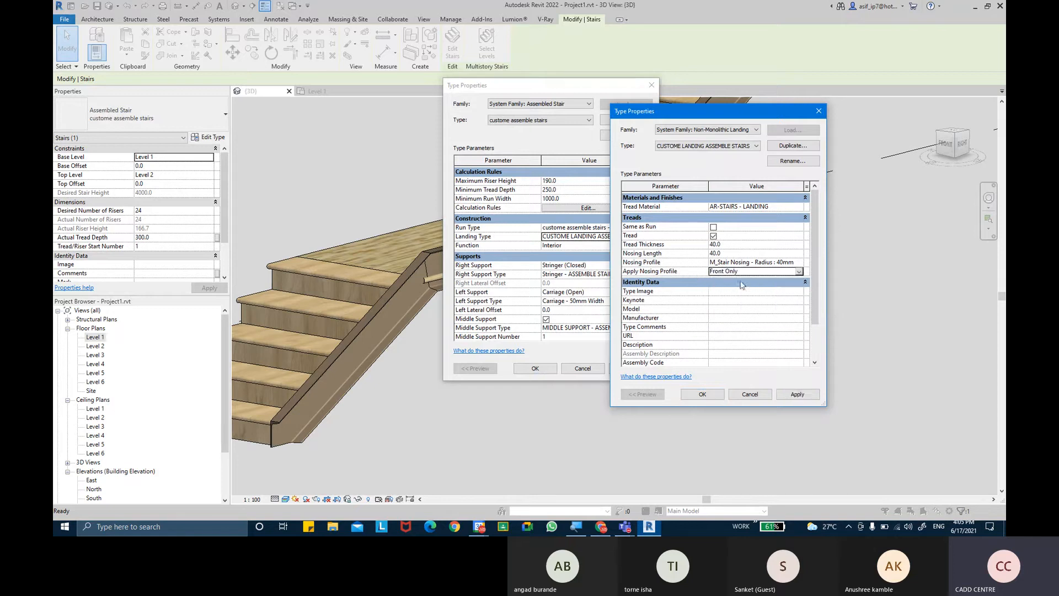
left_click(797, 394)
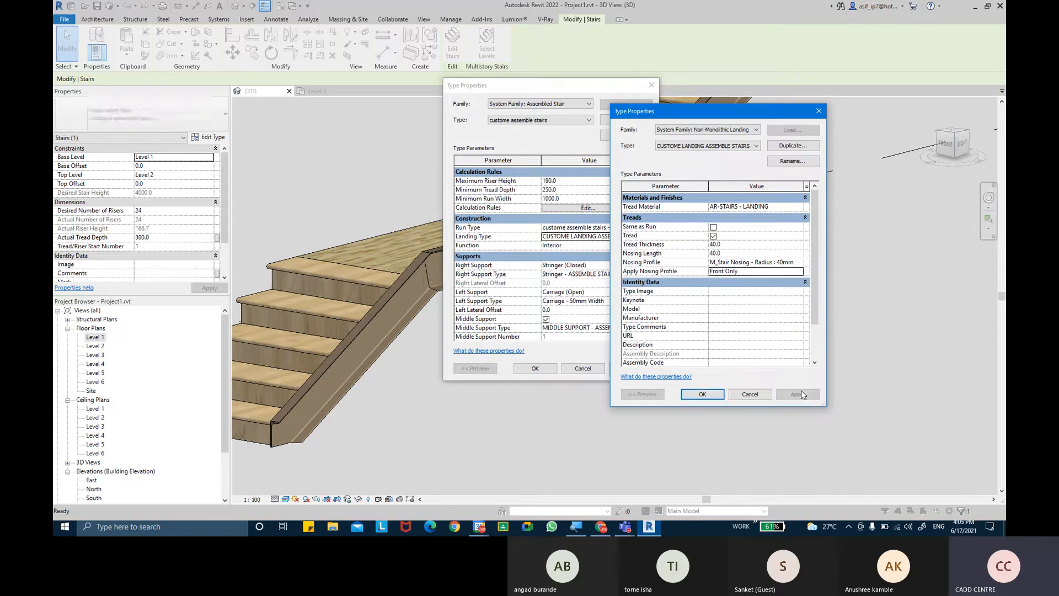
left_click(716, 398)
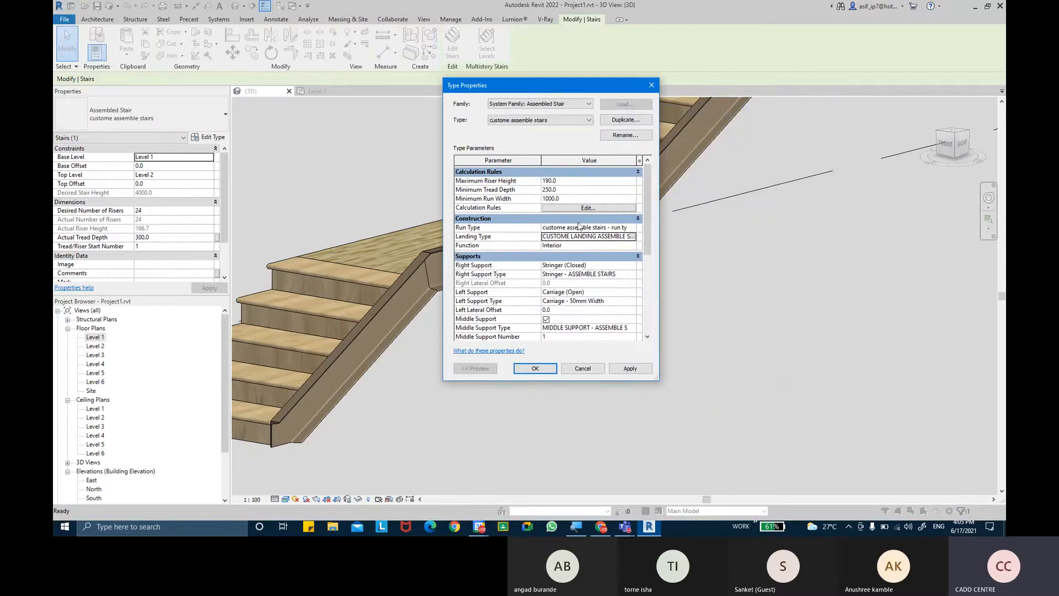
left_click(642, 369)
left_click(540, 369)
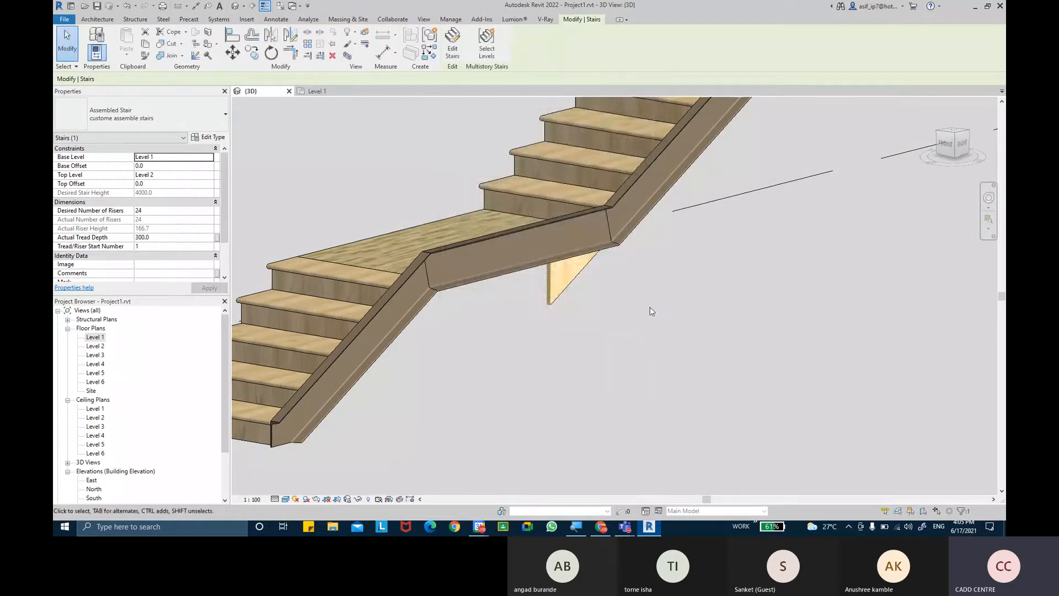
- Turn off Middle Support in the assembled stair's type properties and accept the change
left_click(650, 306)
middle_click_drag(650, 307, 584, 360)
scroll(585, 361, "down", 1)
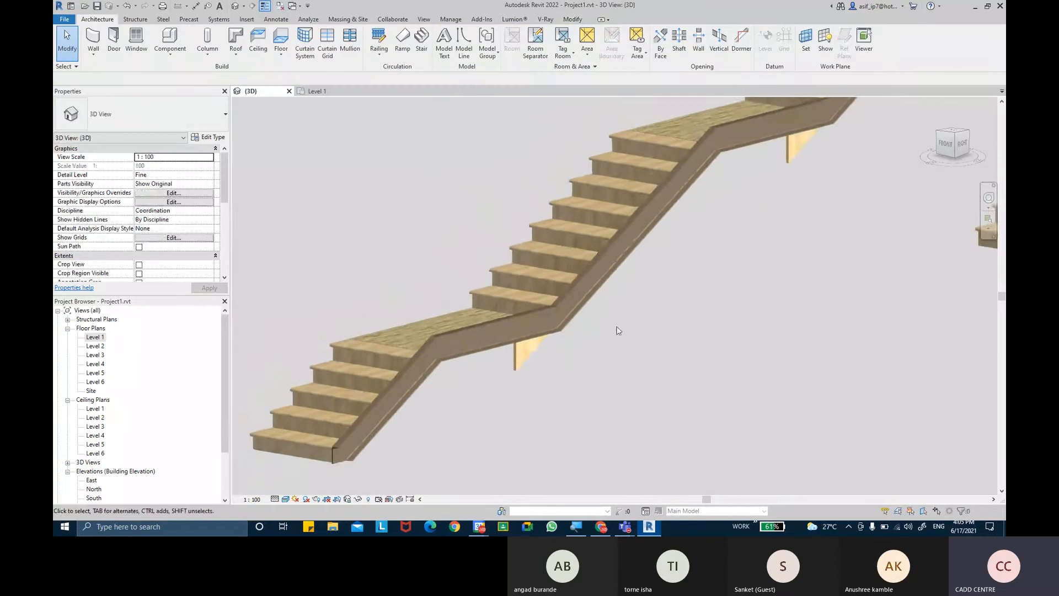
middle_click_drag(617, 326, 554, 313)
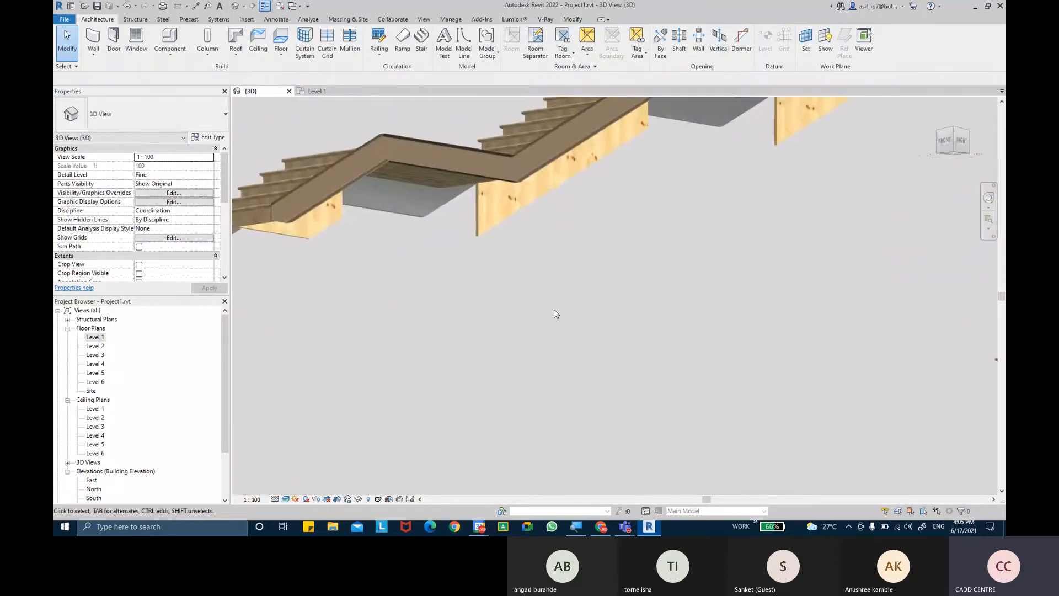
left_click(486, 231)
left_click(210, 137)
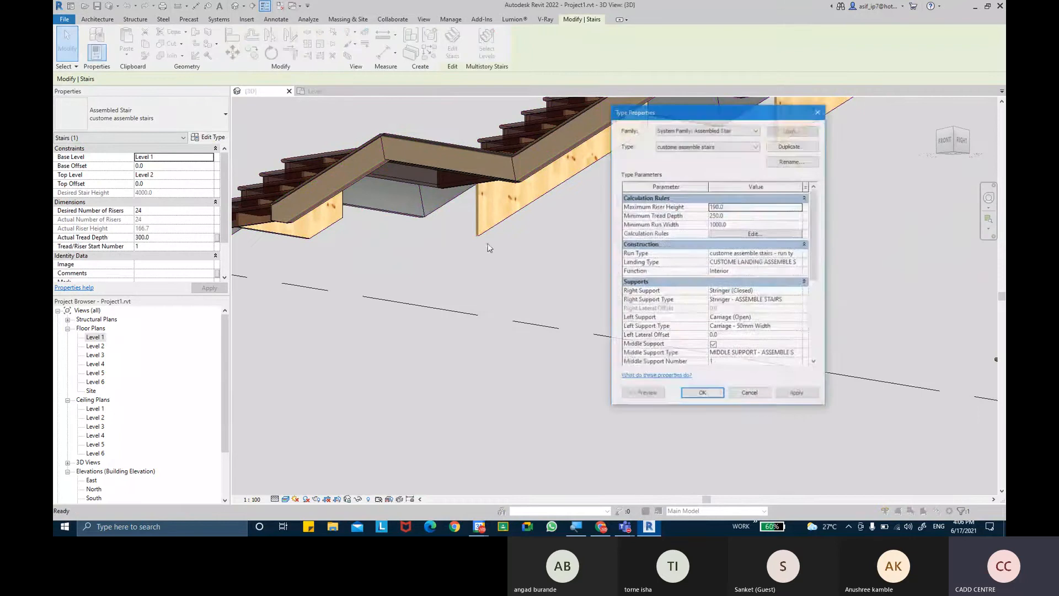
scroll(711, 343, "down", 1)
left_click(714, 326)
left_click(789, 396)
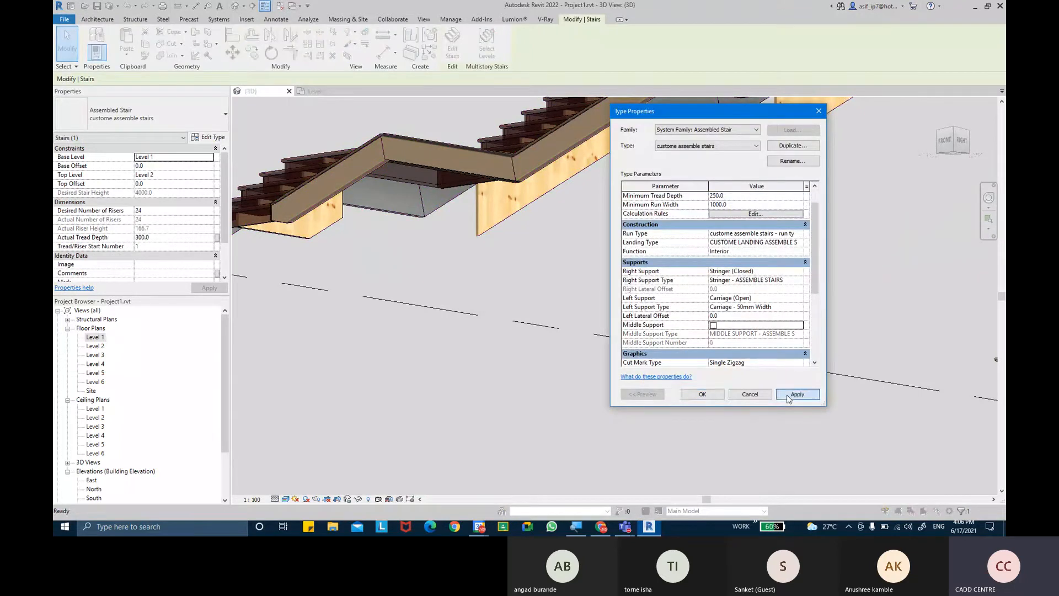
left_click(702, 393)
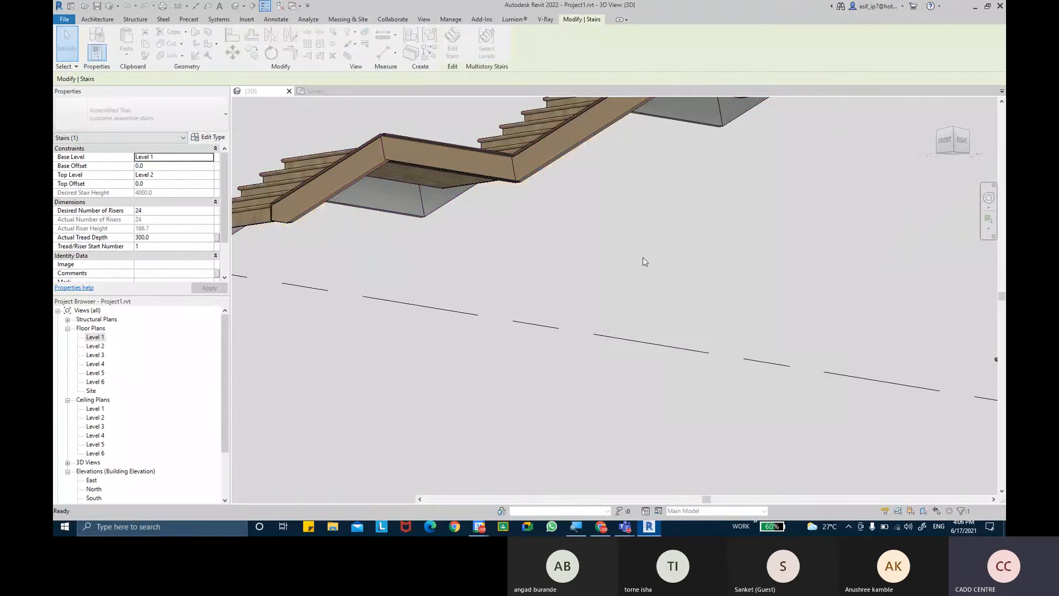
- Inspect the assembled stair's lower run and landing from above, and select the stair
middle_click_drag(643, 257, 624, 310, "shift")
left_click(761, 292)
scroll(595, 268, "up", 2)
middle_click_drag(586, 346, 612, 378, "shift")
middle_click_drag(612, 378, 511, 318)
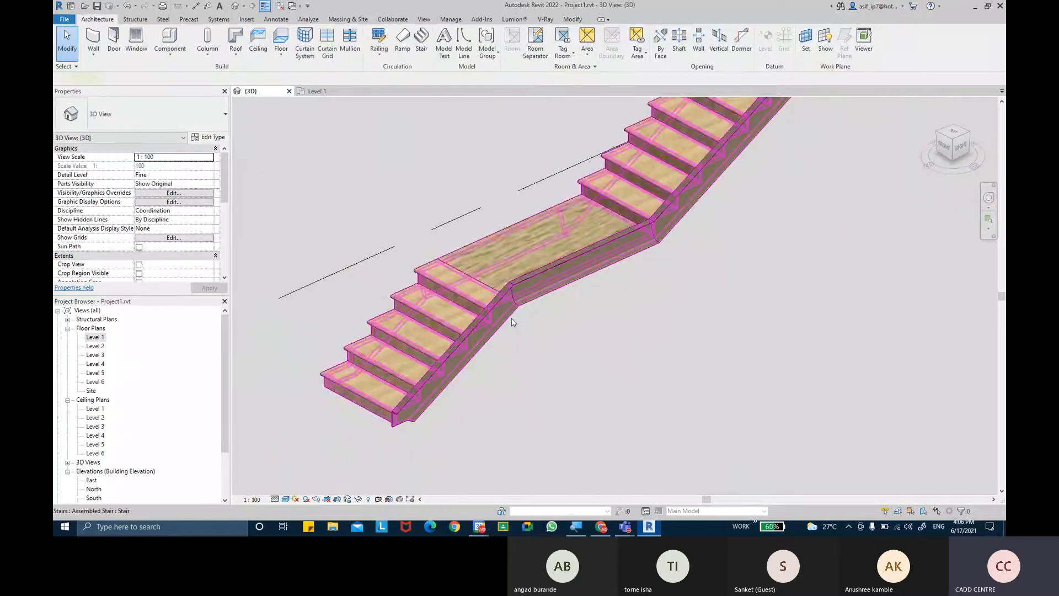
left_click(511, 317)
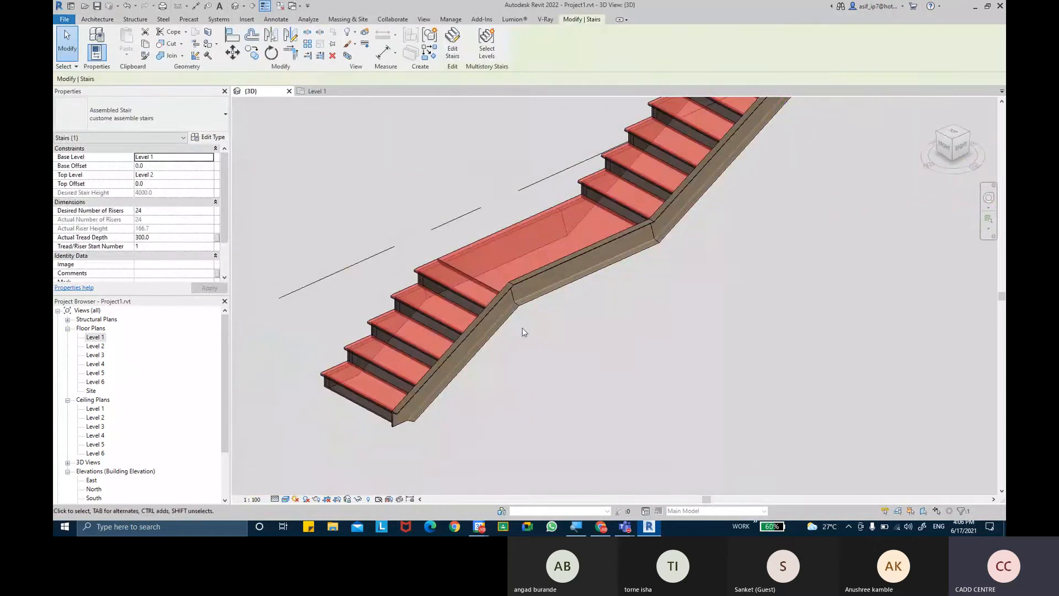
- Check the section profile options of the right support type, Stringer - ASSEMBLE STAIRS, in the assembled stair's type properties
left_click(211, 139)
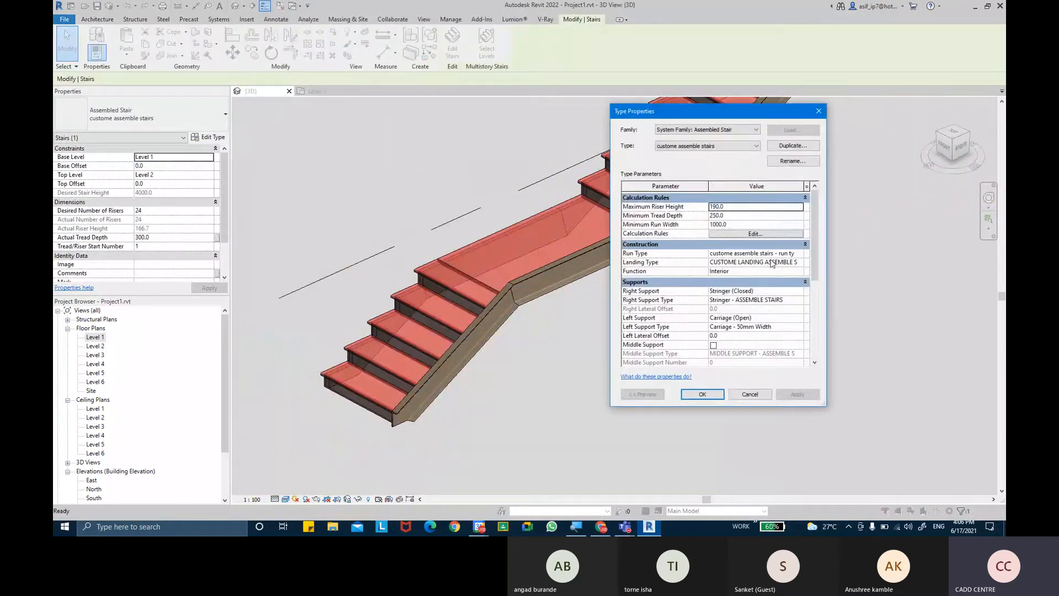
left_click(797, 300)
left_click(800, 300)
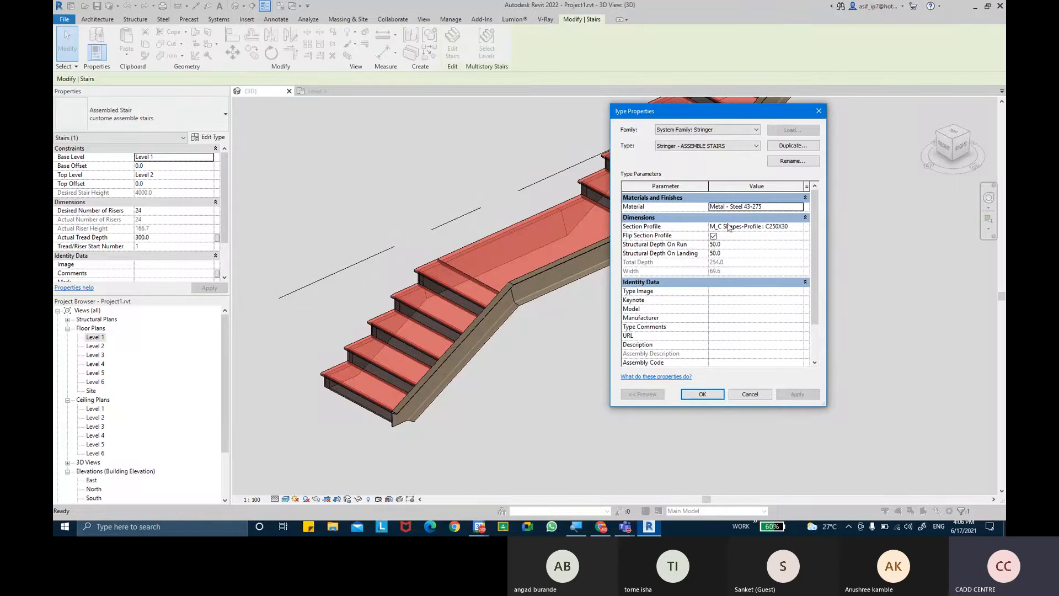
left_click(791, 228)
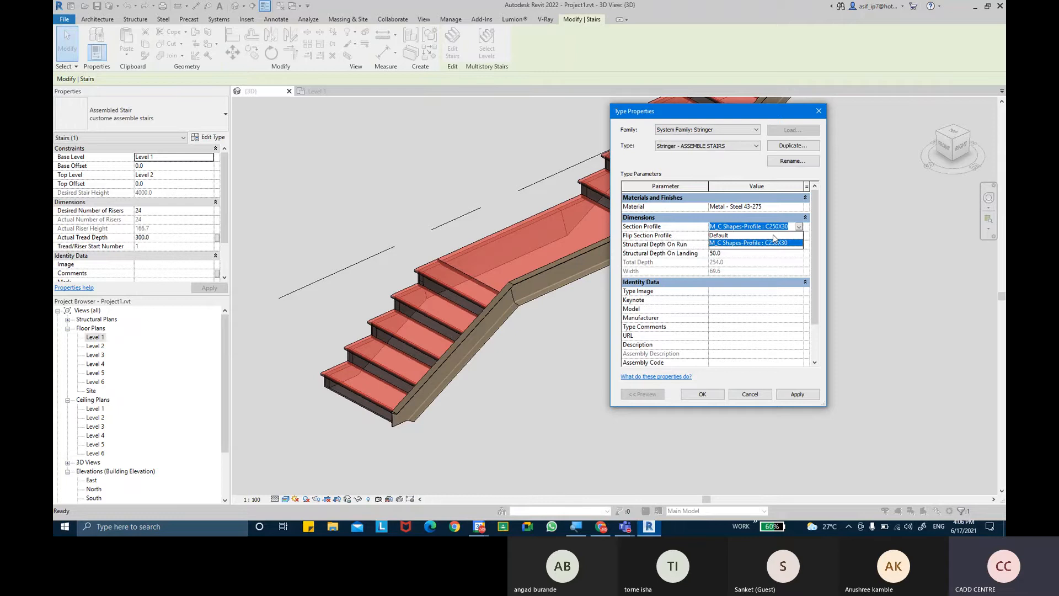
left_click(773, 237)
key("Return")
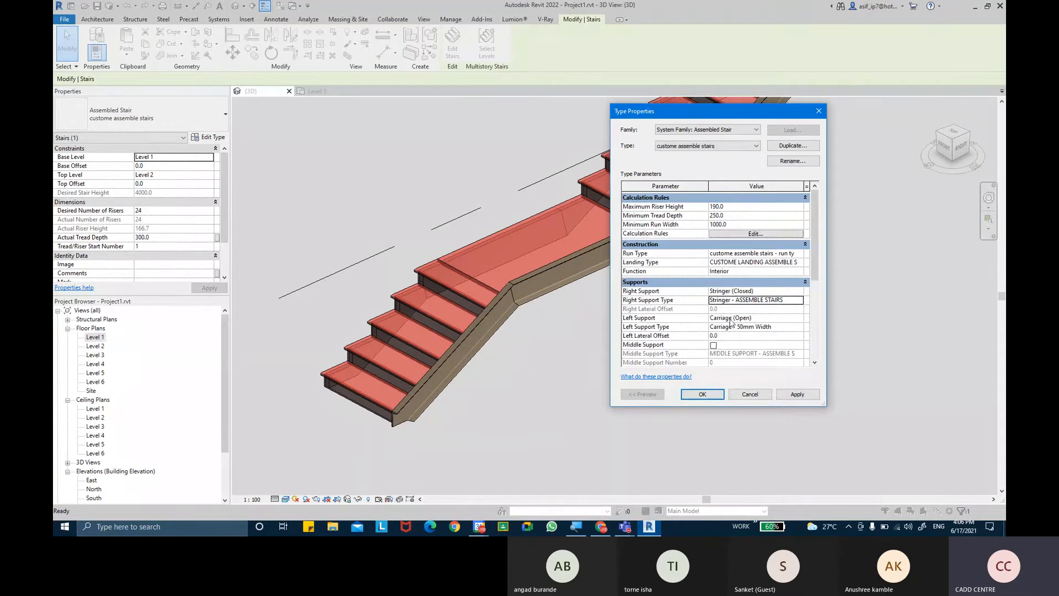
left_click(717, 394)
- Duplicate the assembled stair's left support type under the name "Carriage - ASSEMBLE STAIRS"
middle_click_drag(714, 395, 782, 392, "shift")
scroll(671, 347, "up", 4)
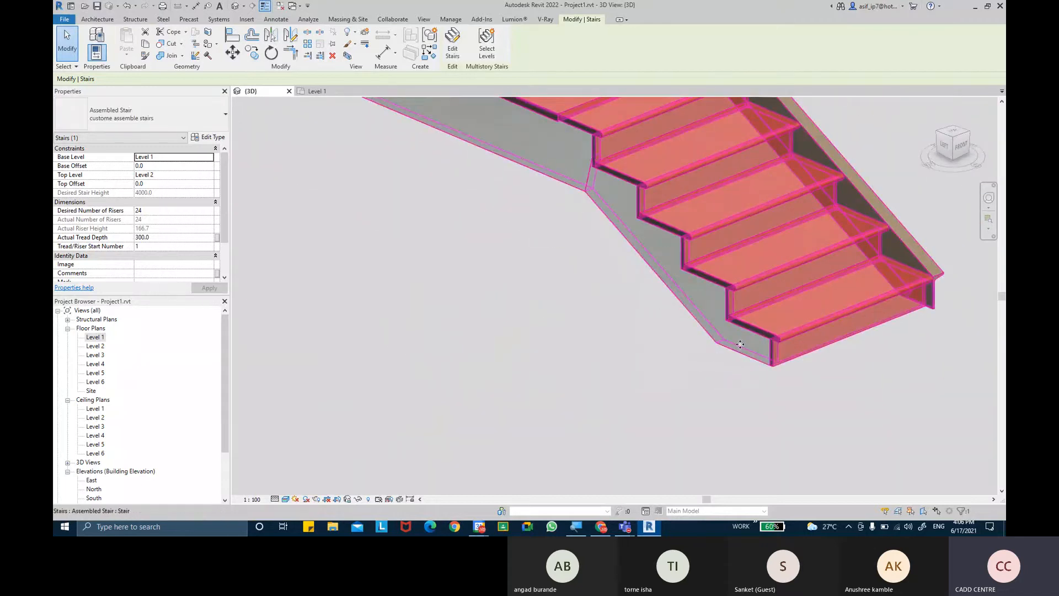
left_click(739, 364)
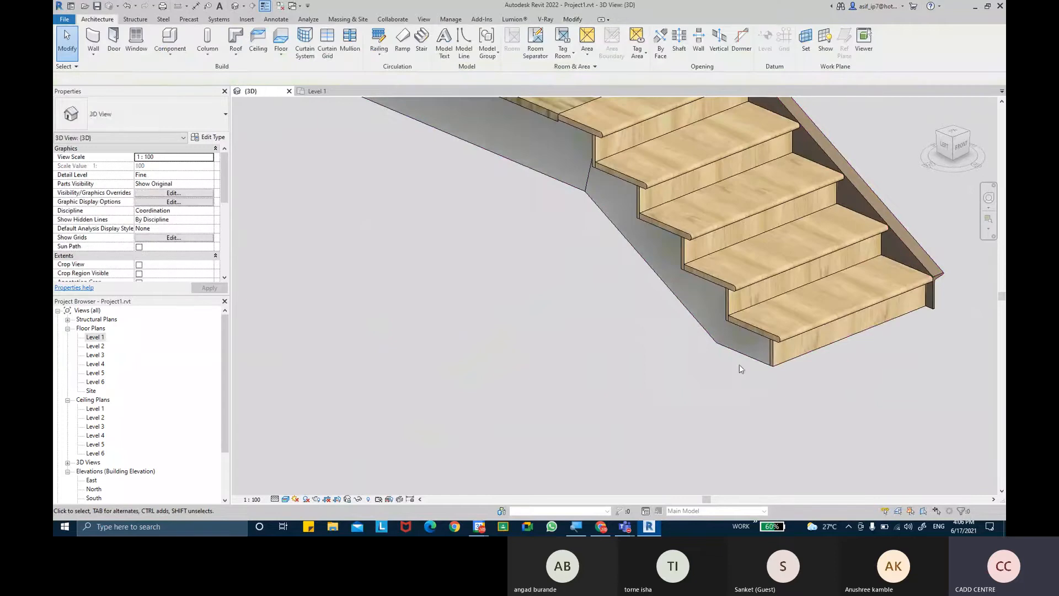
left_click(738, 354)
left_click(209, 137)
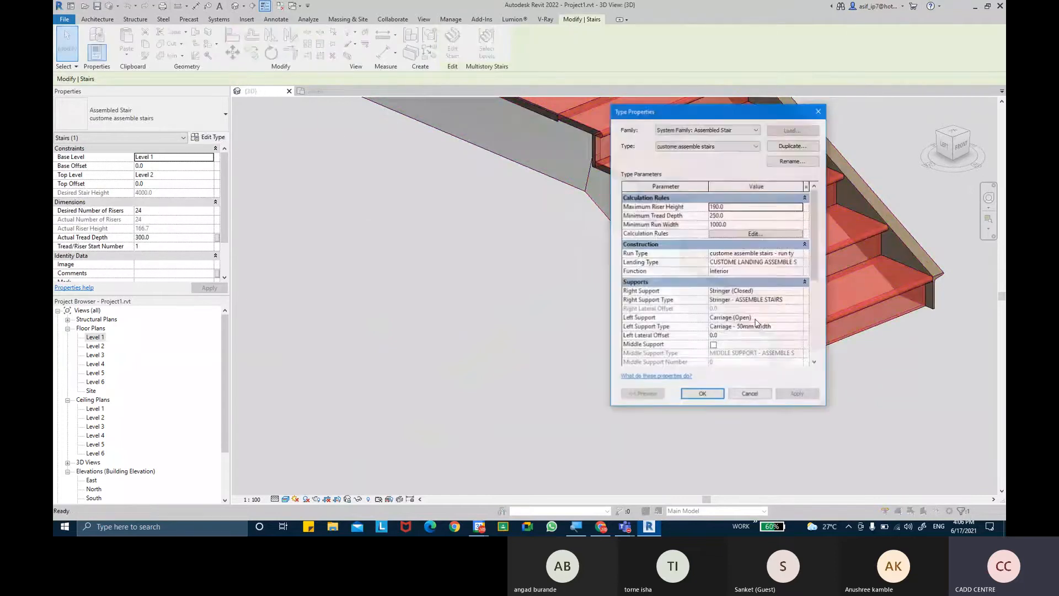
left_click(799, 326)
left_click(800, 326)
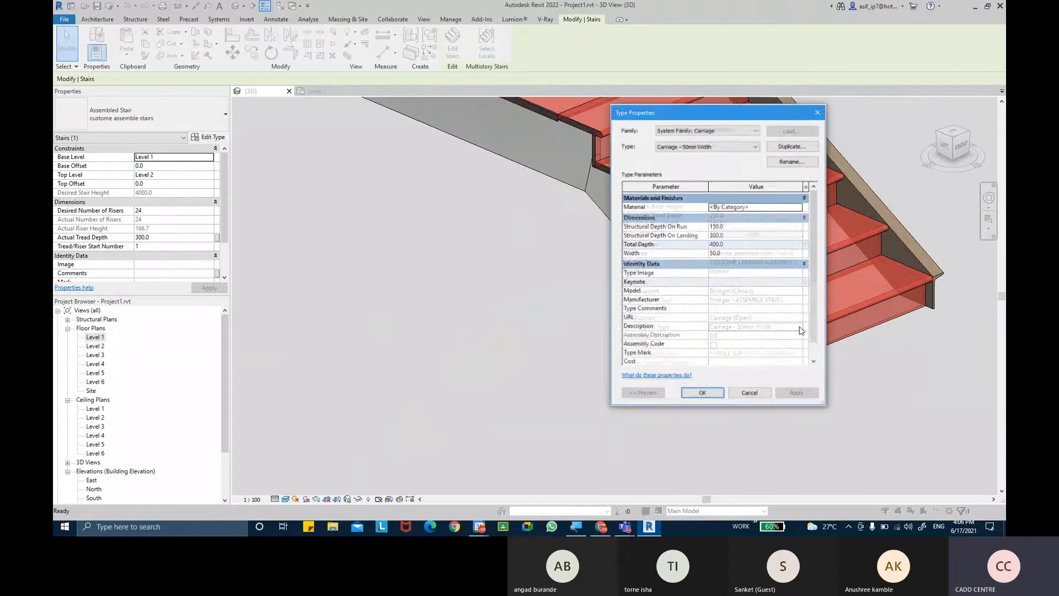
left_click(792, 146)
left_click(500, 208)
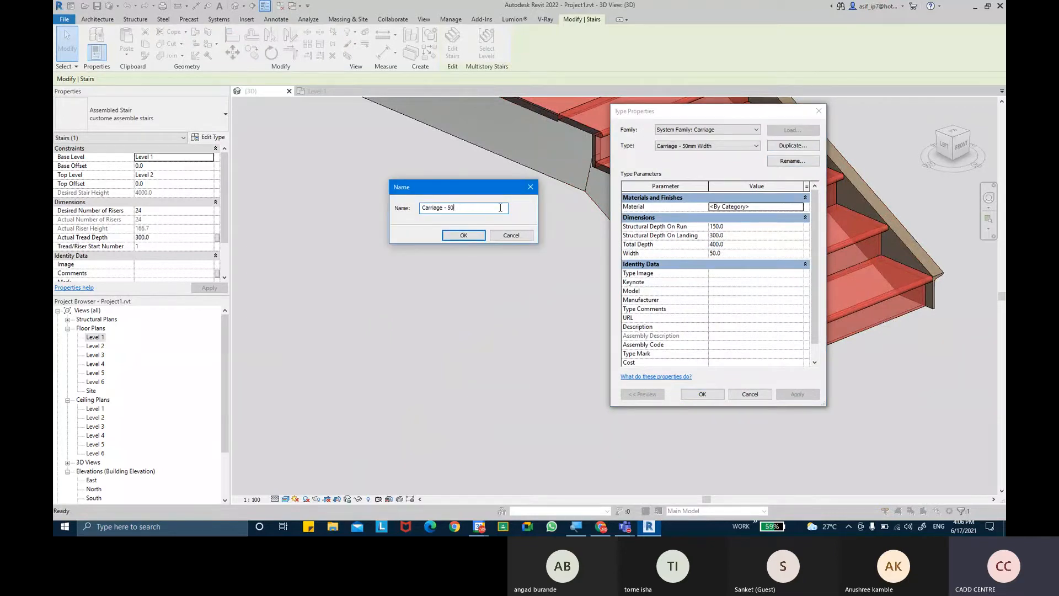
type("AS")
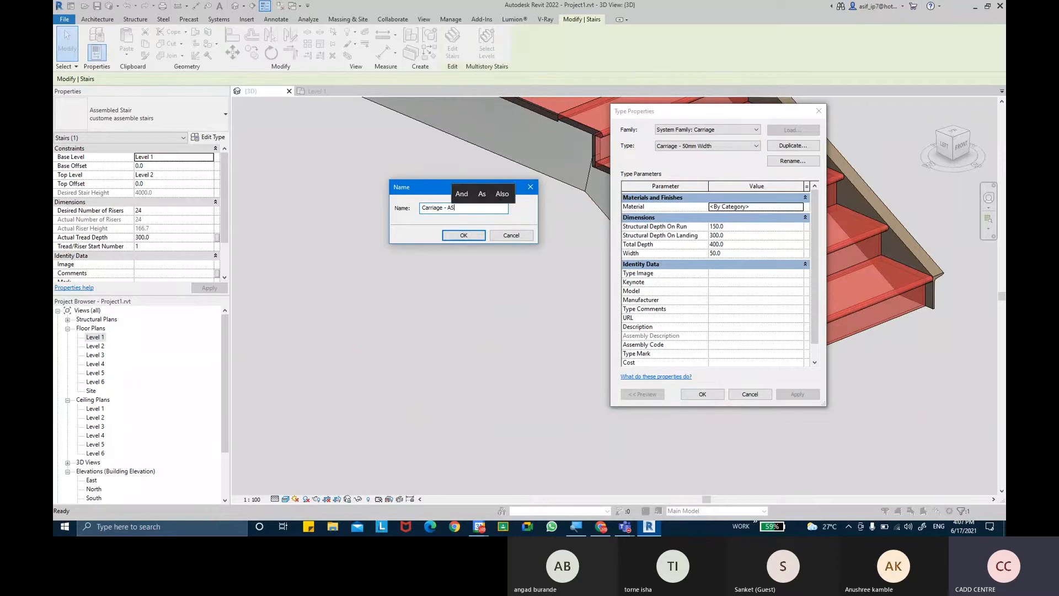
type("SEMBLE STAIRS")
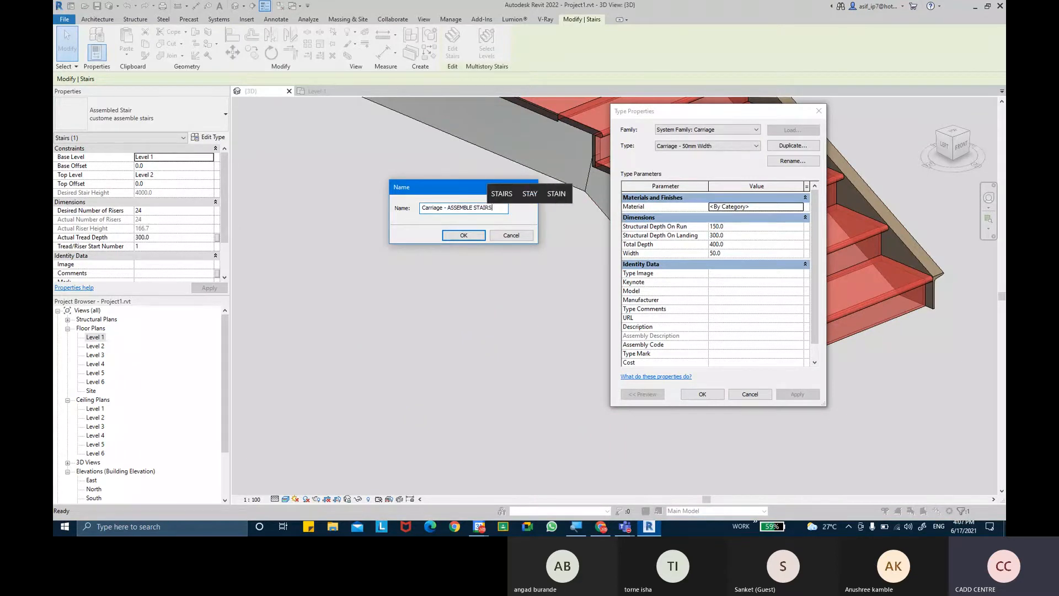
key("Return")
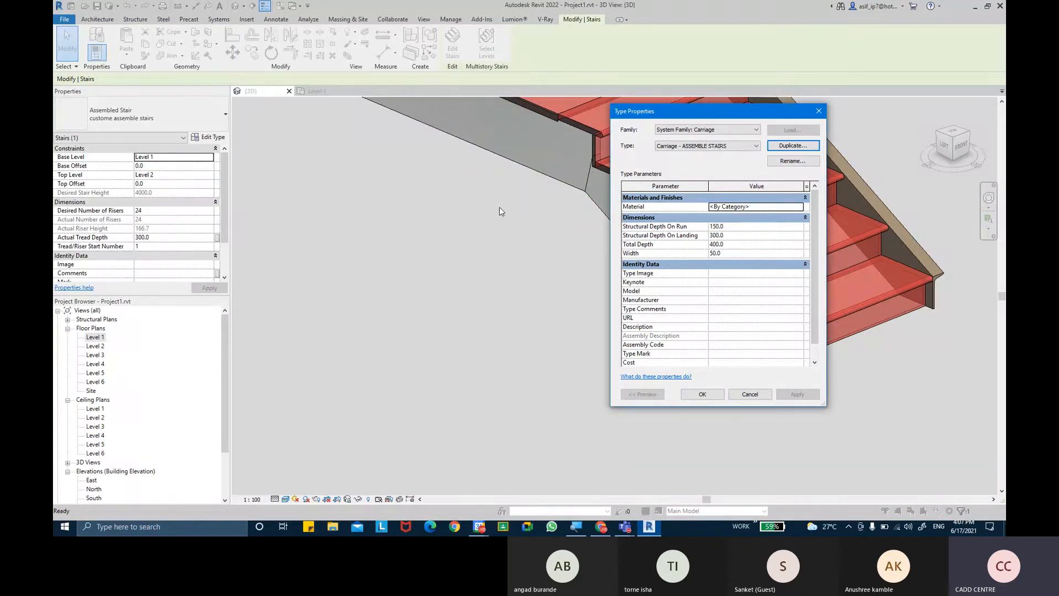
- Assign the AR-MIDDLE SUPPORT ASSEMBLE STAITS material to the new carriage type and apply it to the assembled stair
left_click(800, 210)
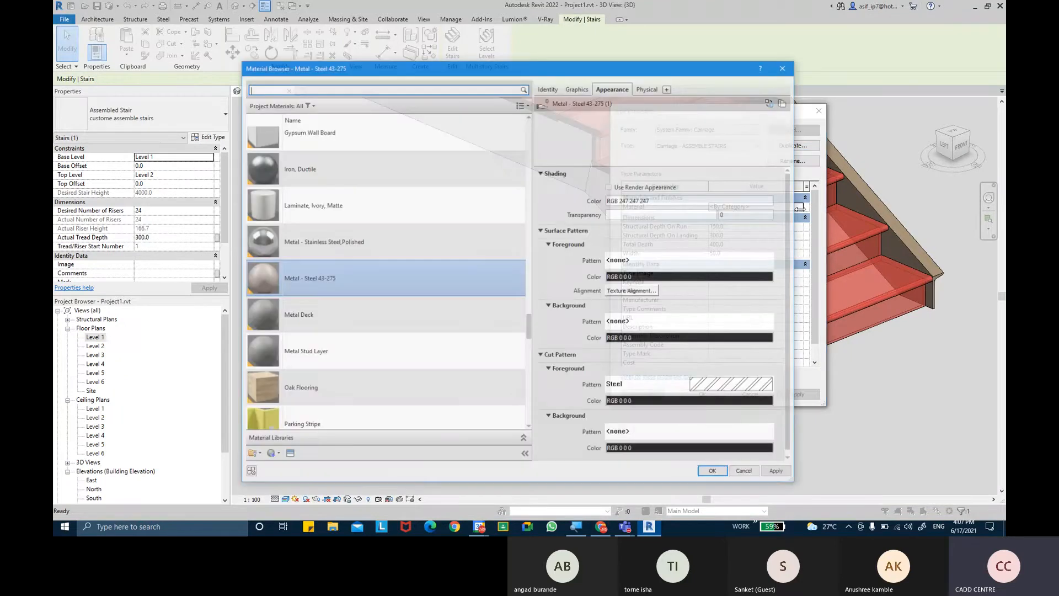
scroll(346, 348, "up", 10)
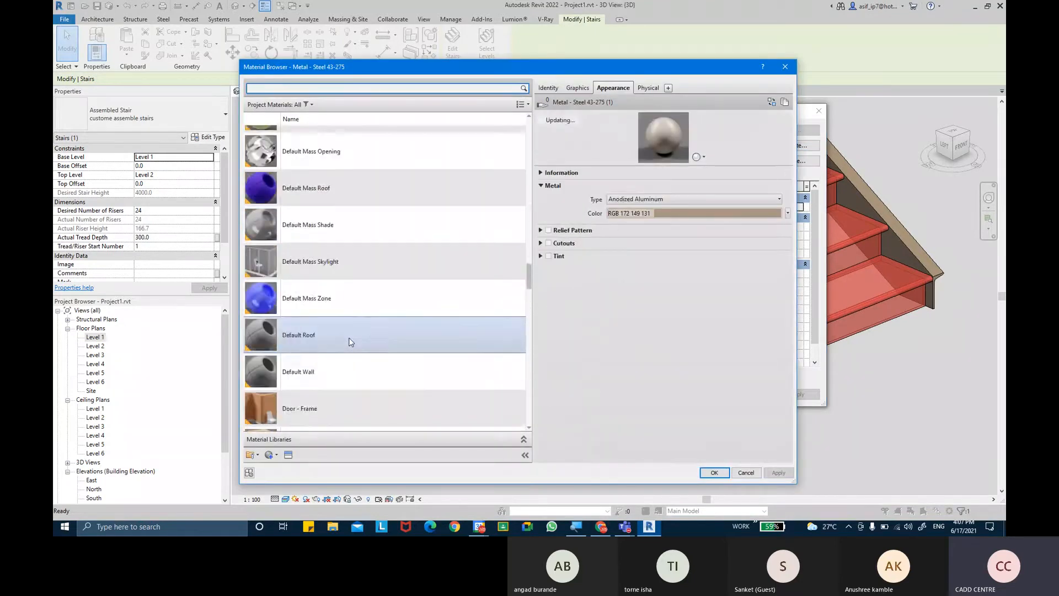
scroll(348, 342, "up", 10)
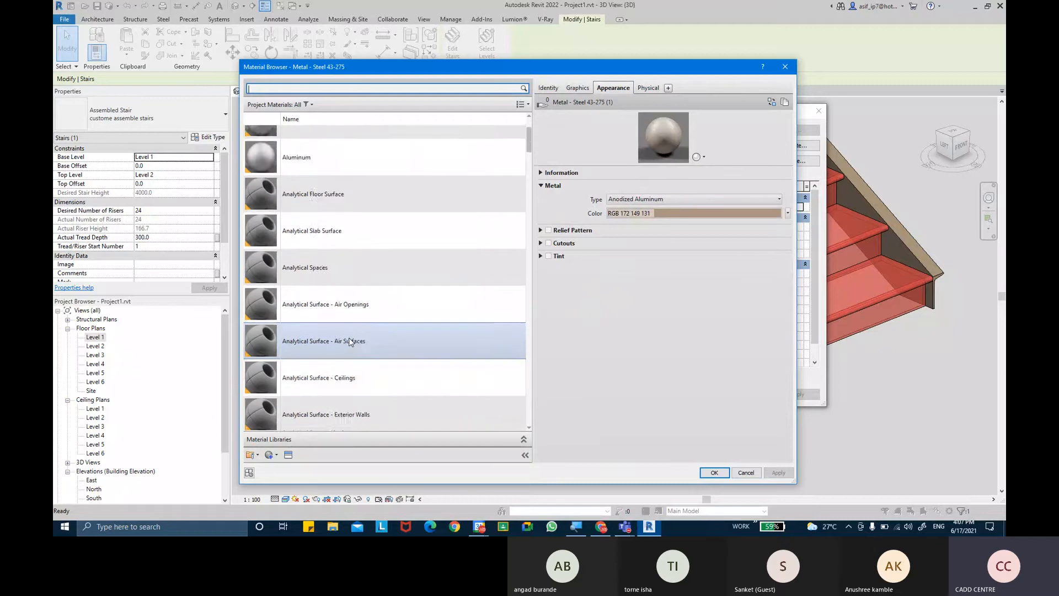
scroll(349, 341, "down", 5)
left_click(364, 254)
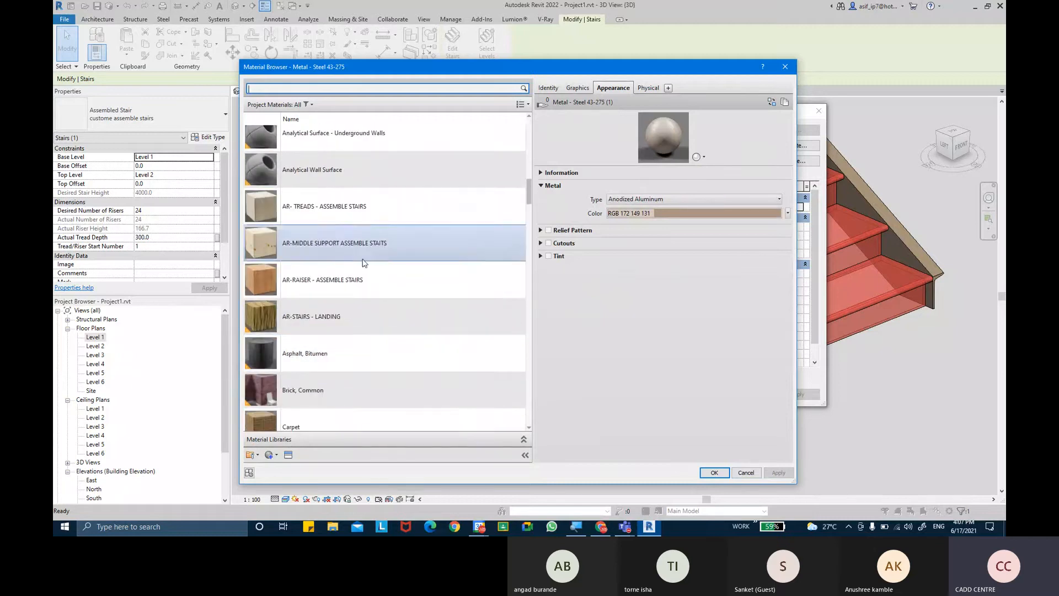
left_click(714, 472)
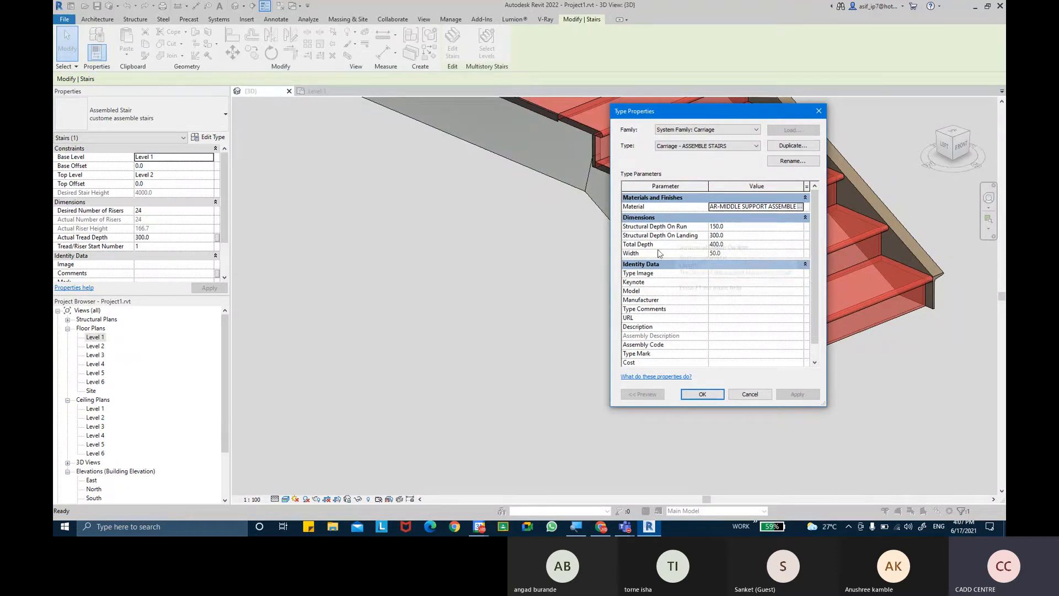
left_click(715, 397)
left_click(716, 397)
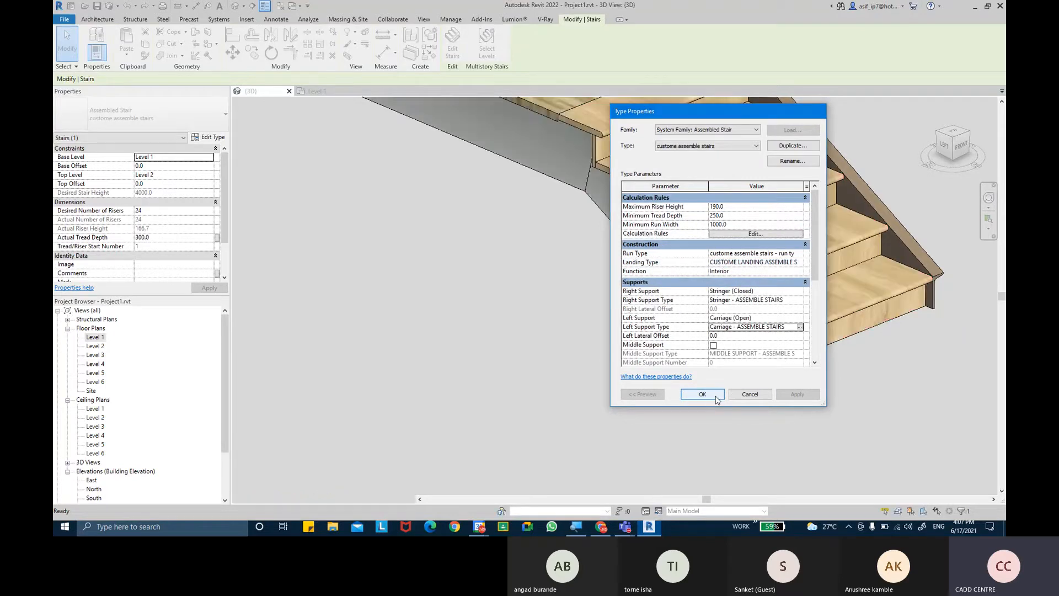
scroll(719, 401, "down", 4)
key("Escape")
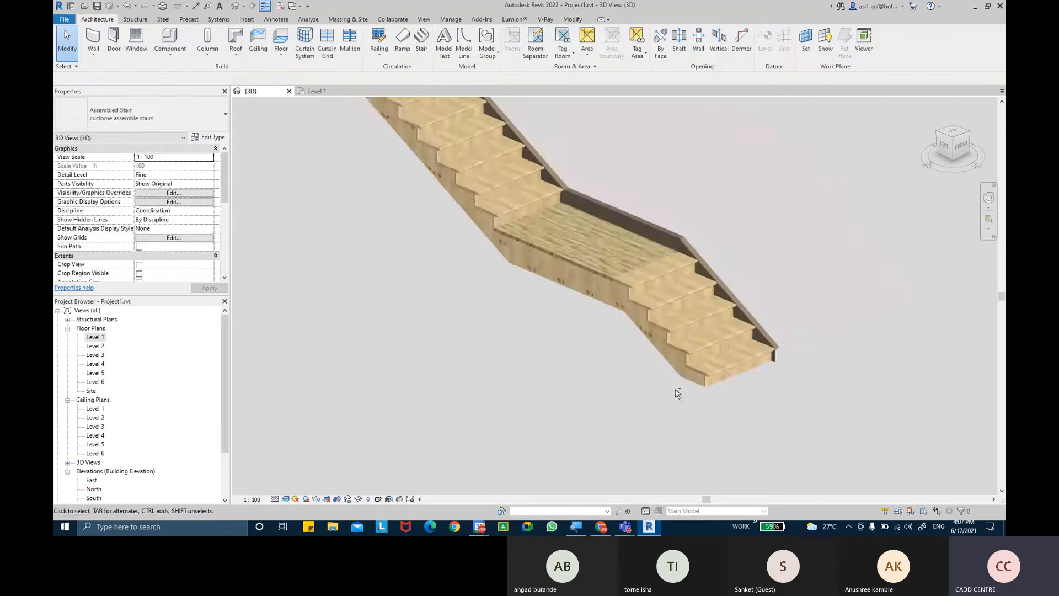
- Examine the carriage and stringer along the assembled stair with landings from several angles
middle_click_drag(673, 395, 688, 270, "shift")
scroll(680, 404, "up", 4)
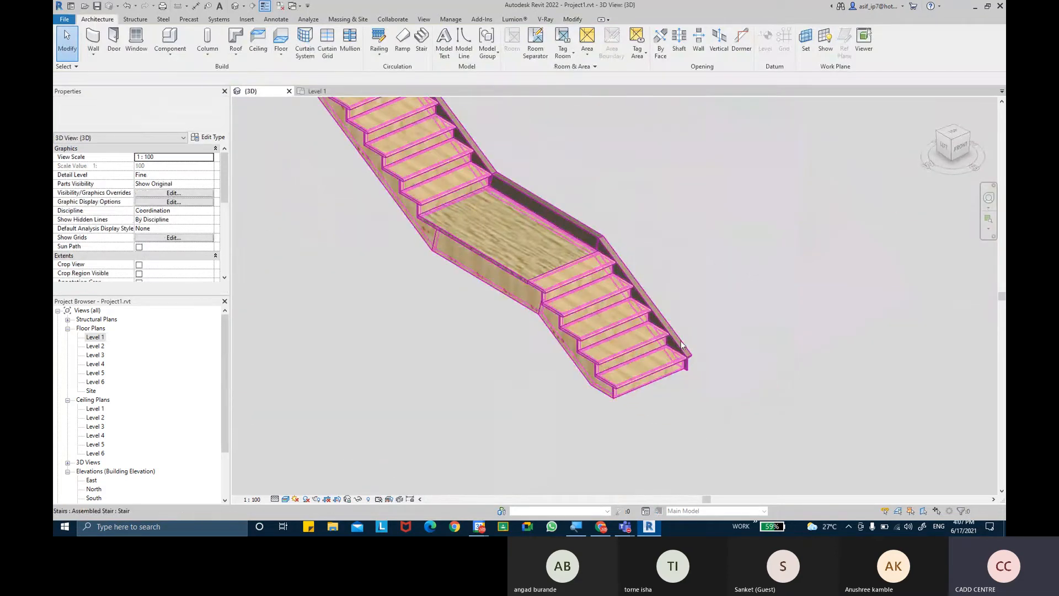
scroll(696, 380, "up", 2)
scroll(696, 361, "down", 3)
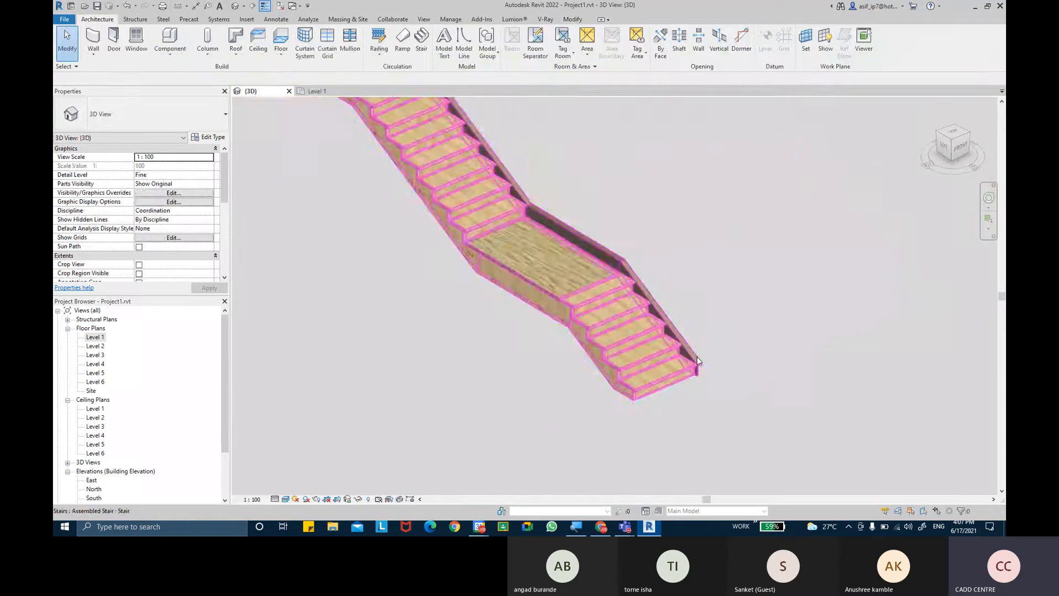
middle_click_drag(688, 357, 678, 268, "shift")
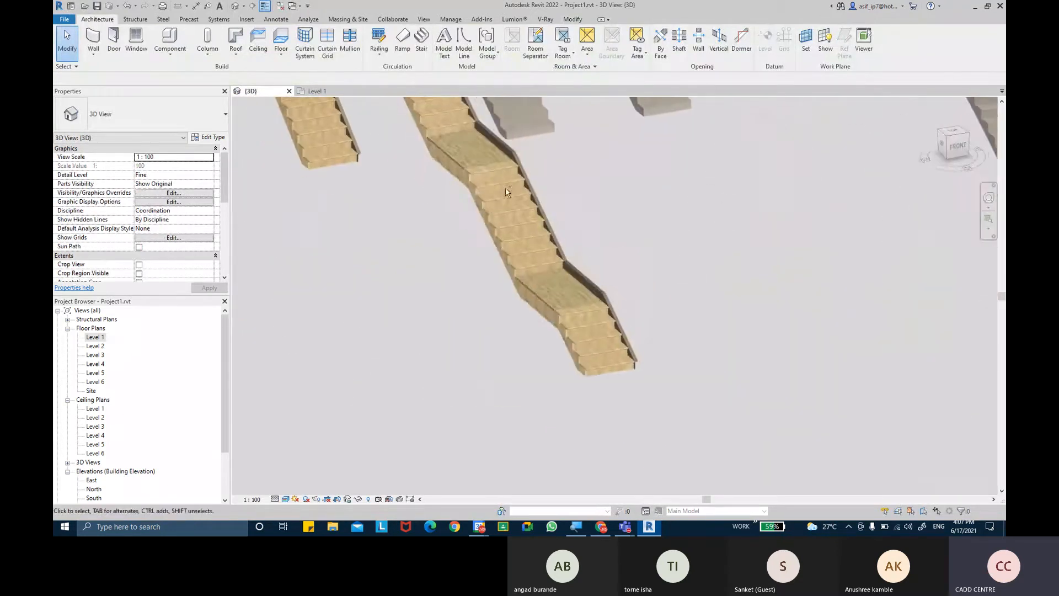
middle_click_drag(472, 196, 527, 371)
scroll(527, 371, "down", 3)
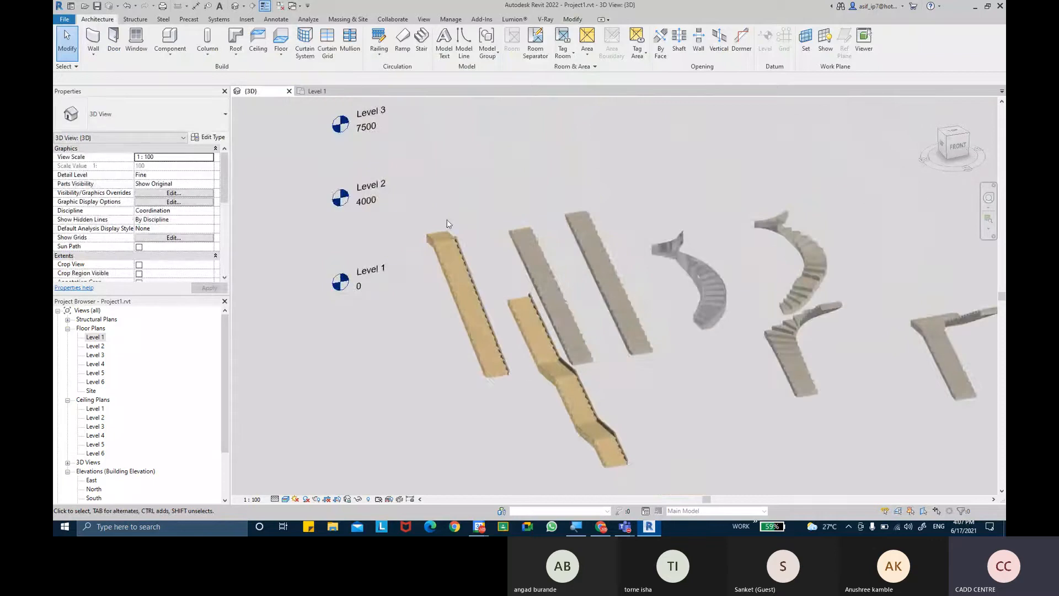
- Set the desired number of risers to 24 for the straight assembled stair with the landing at its upper end
left_click(438, 248)
scroll(403, 219, "up", 4)
scroll(404, 219, "up", 3)
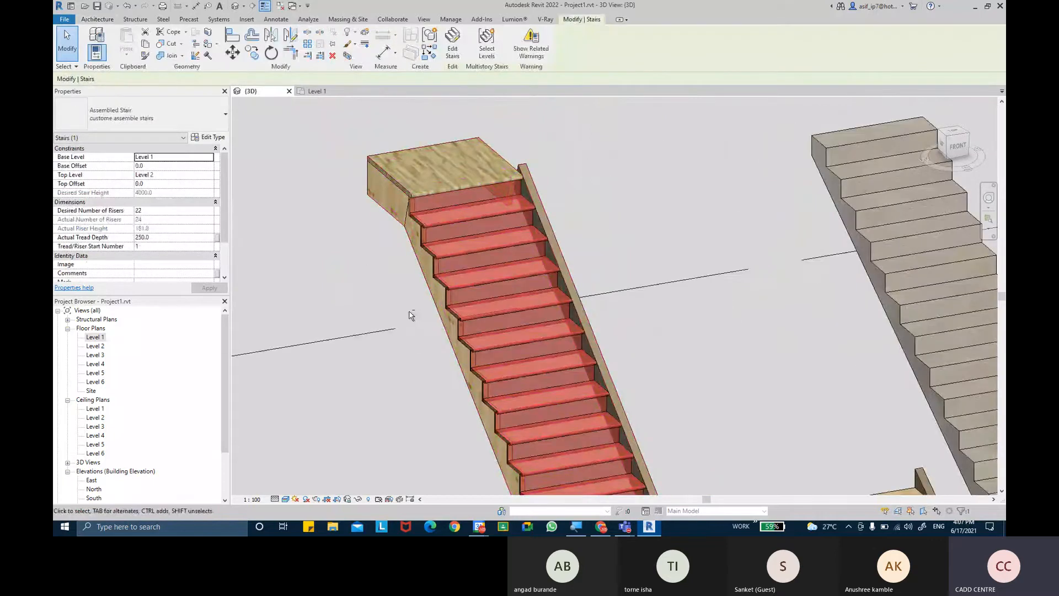
scroll(303, 252, "up", 1)
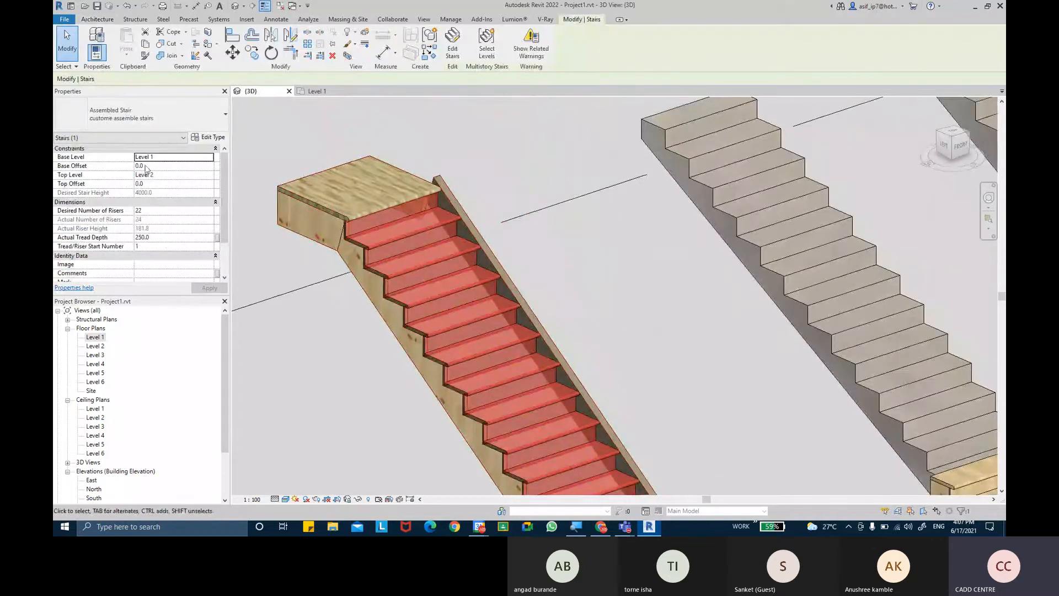
left_click(161, 211)
type("24")
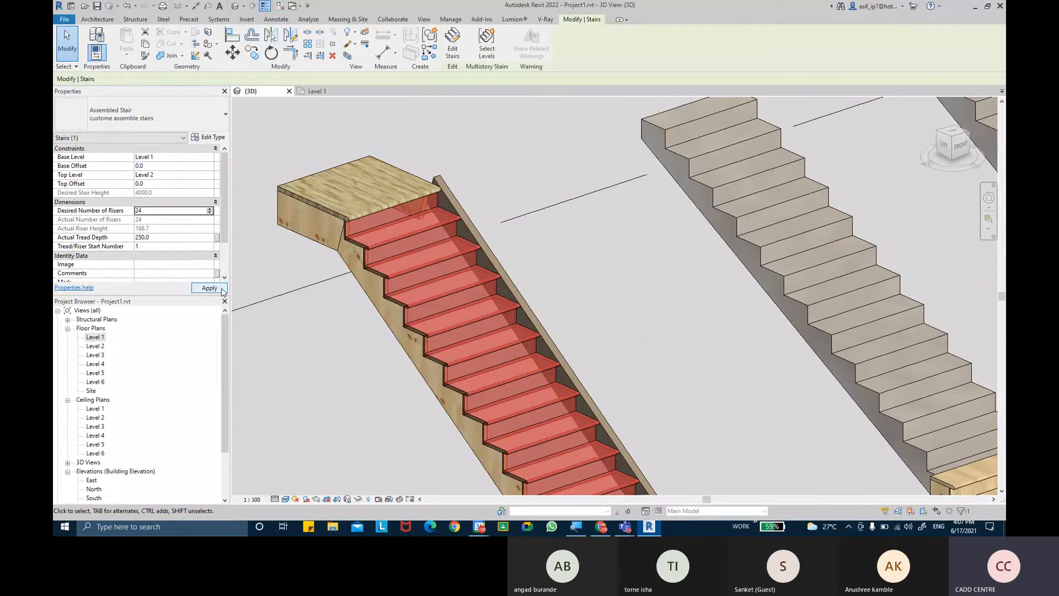
left_click(223, 291)
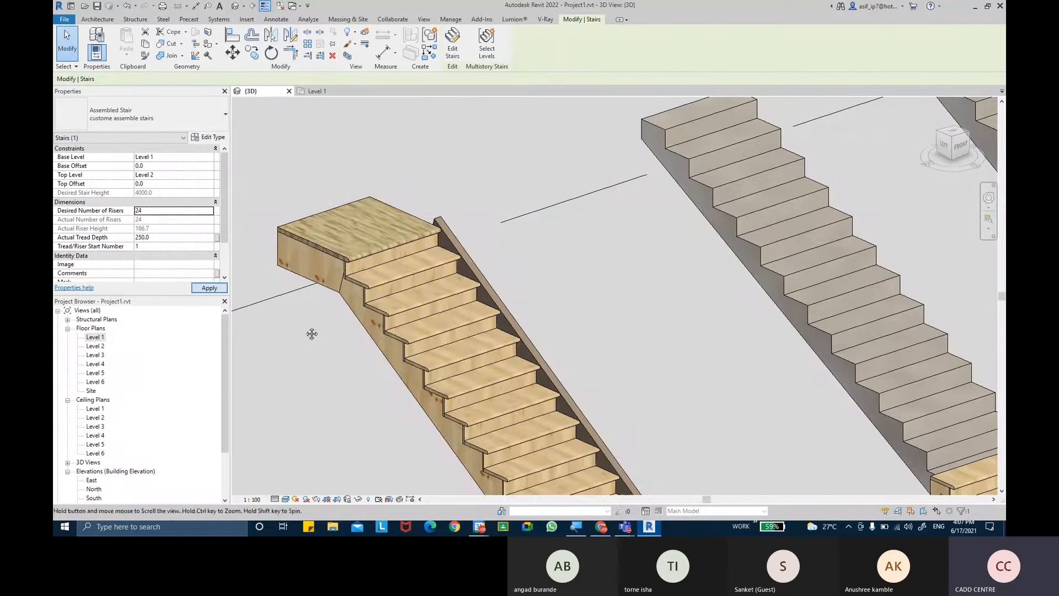
scroll(312, 334, "down", 6)
left_click(394, 282)
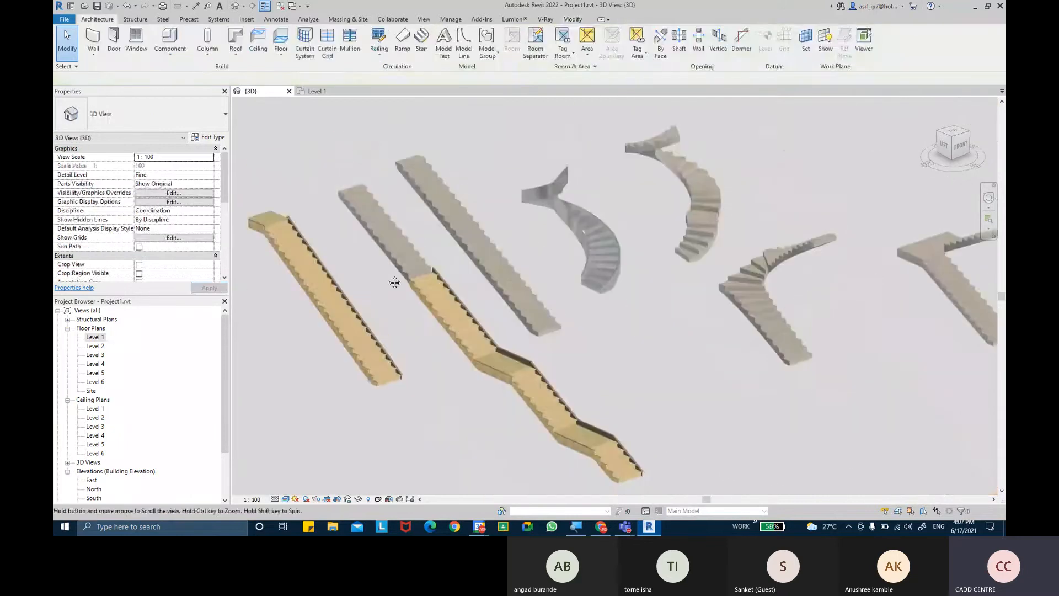
- Inspect the runs, landings and side supports of the assembled stair with two intermediate landings
middle_click_drag(395, 283, 520, 290, "shift")
scroll(448, 353, "up", 3)
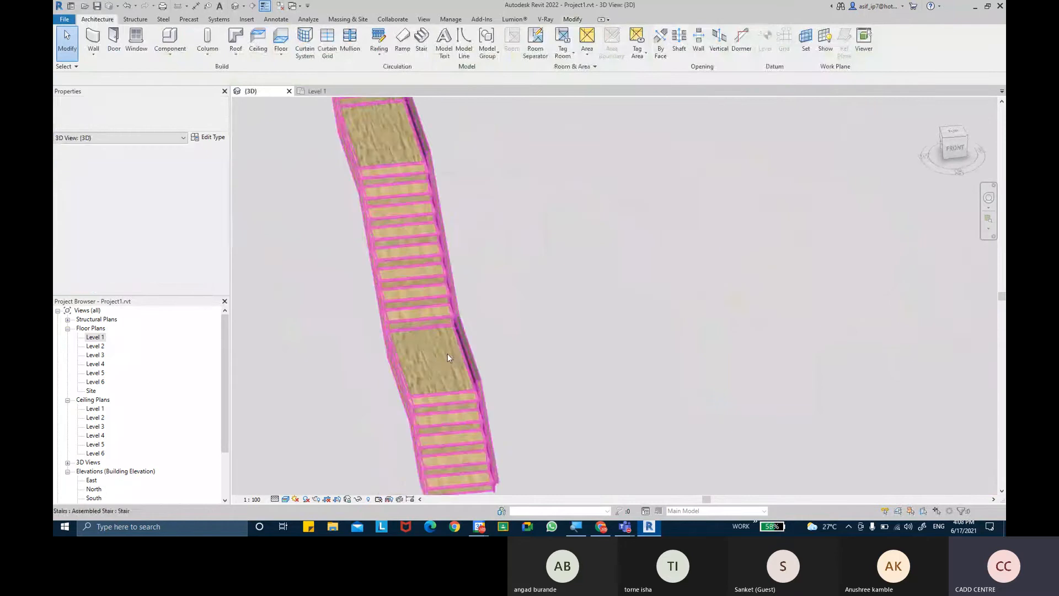
scroll(448, 358, "up", 2)
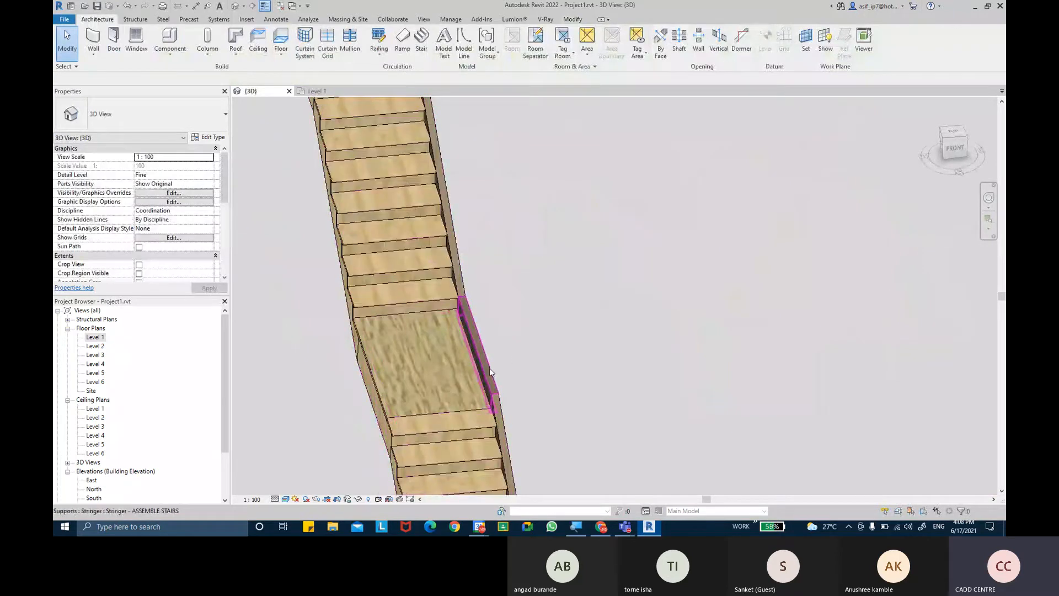
scroll(552, 353, "down", 3)
middle_click_drag(553, 354, 612, 331)
middle_click_drag(612, 331, 514, 389)
left_click(559, 297)
middle_click_drag(533, 308, 503, 361, "shift")
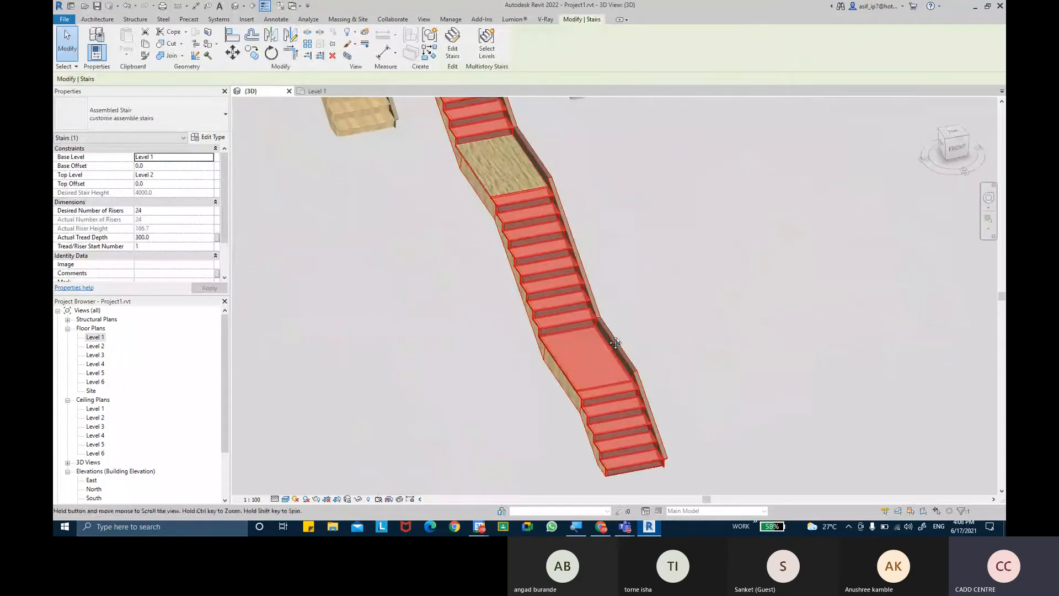
middle_click_drag(615, 343, 569, 473)
middle_click_drag(568, 205, 559, 411)
- Duplicate the cast-in-place monolithic stair's type under the name Monolithic Stair 2
scroll(560, 366, "down", 2)
middle_click_drag(596, 283, 543, 325, "shift")
scroll(539, 309, "up", 4)
left_click(538, 308)
scroll(539, 309, "up", 3)
middle_click_drag(615, 331, 675, 339)
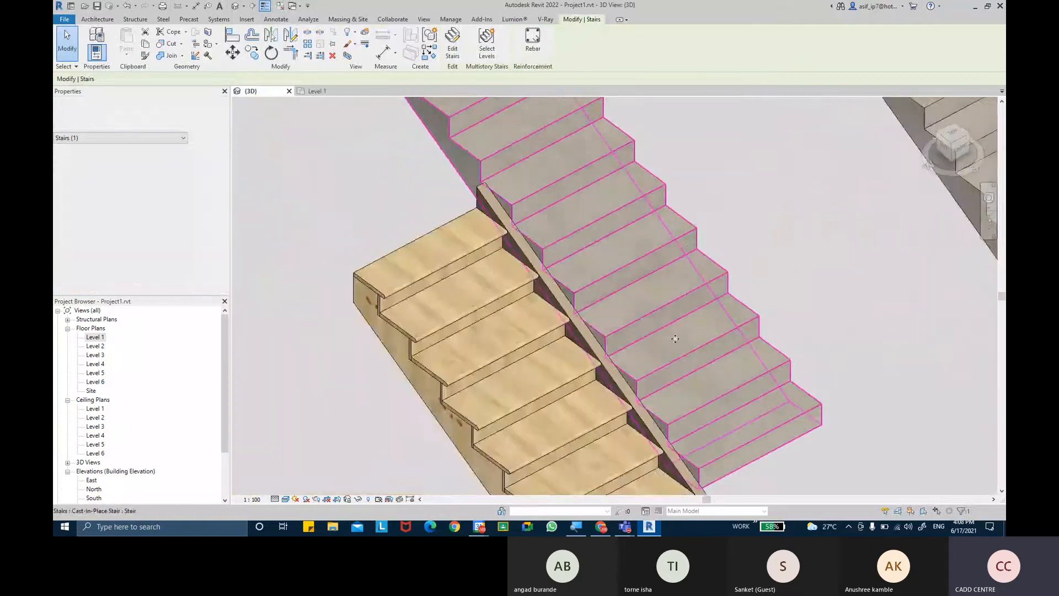
scroll(675, 338, "up", 2)
middle_click_drag(745, 350, 626, 255)
middle_click_drag(716, 324, 658, 299, "shift")
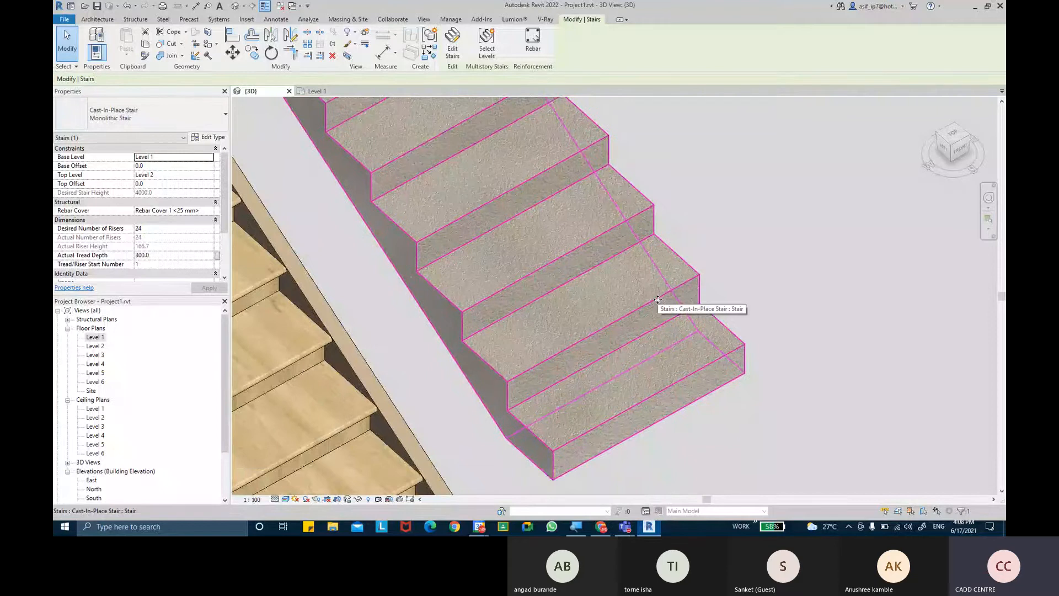
left_click(212, 137)
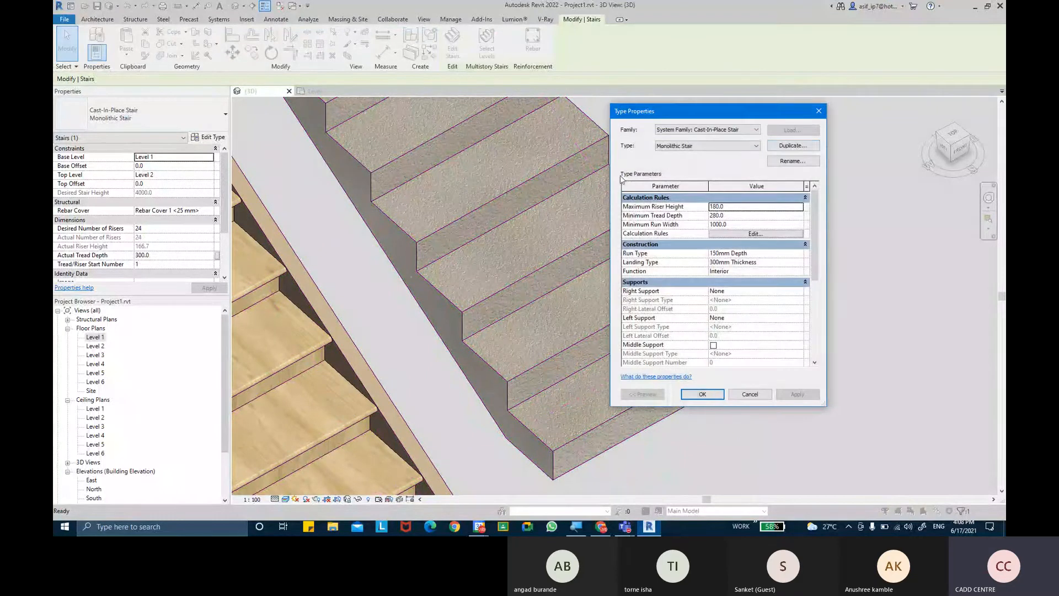
left_click(789, 146)
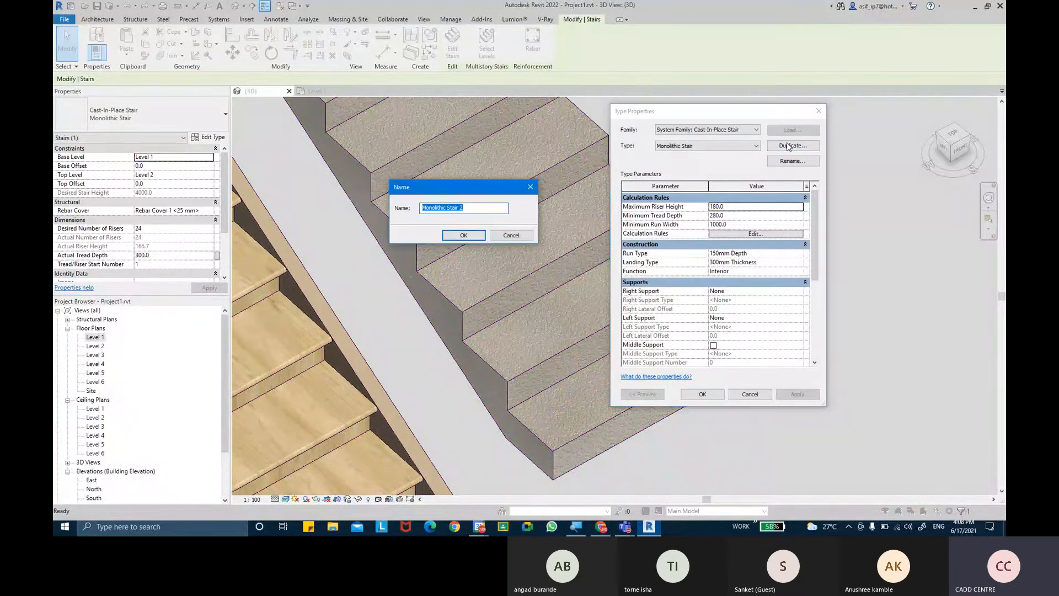
key("Return")
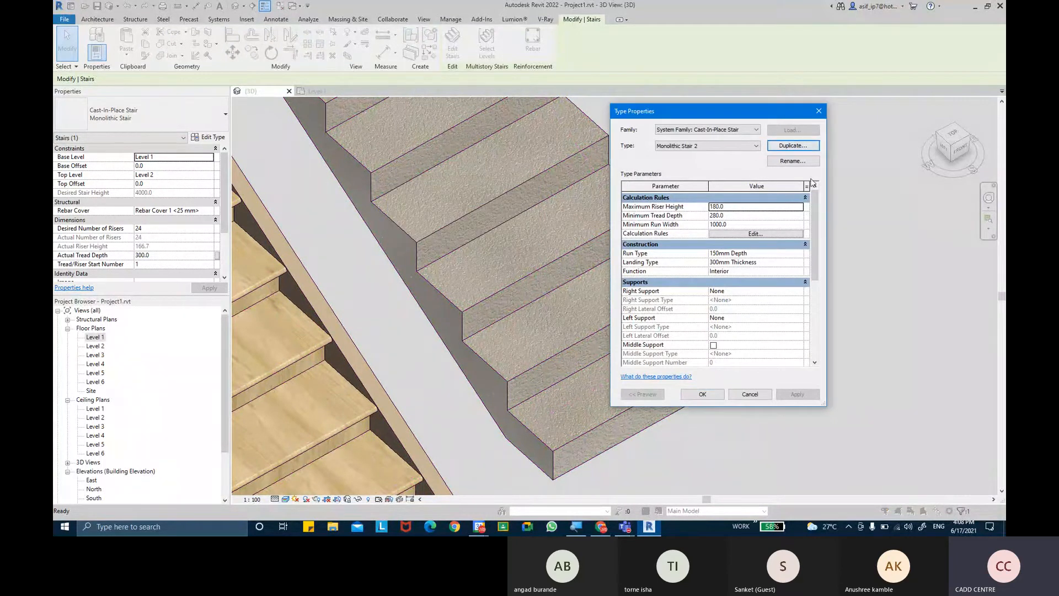
- Duplicate the stair type's 150mm Depth run type as 150mm Depth 2
left_click(801, 253)
left_click(801, 253)
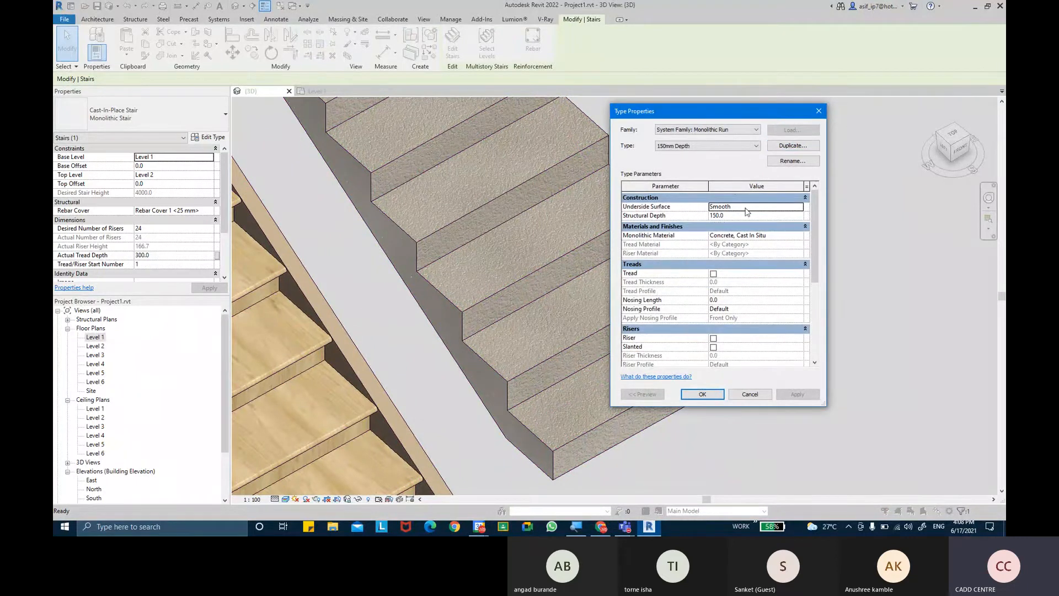
left_click(815, 112)
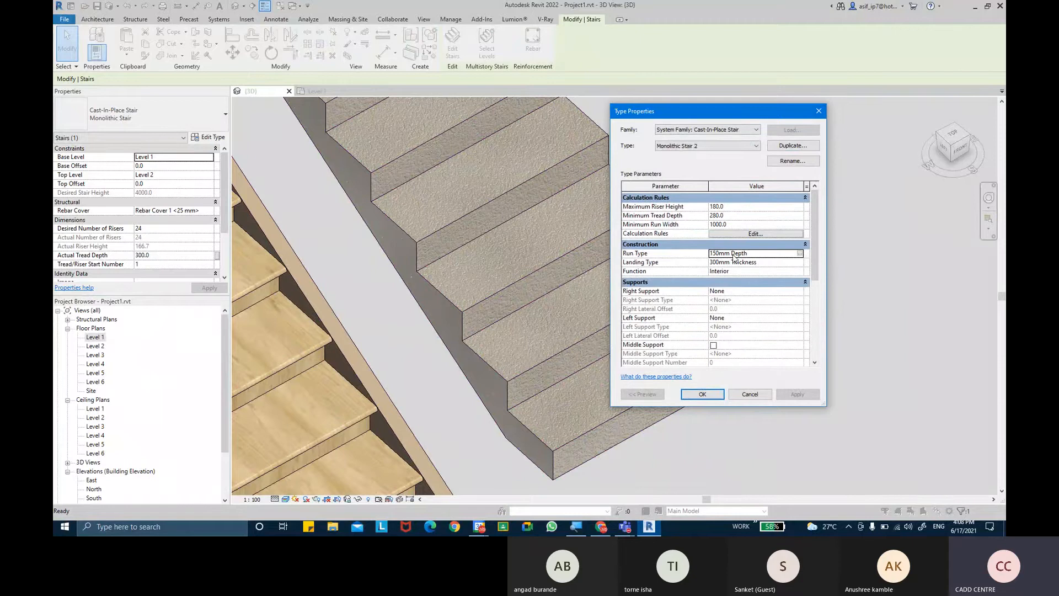
left_click(800, 253)
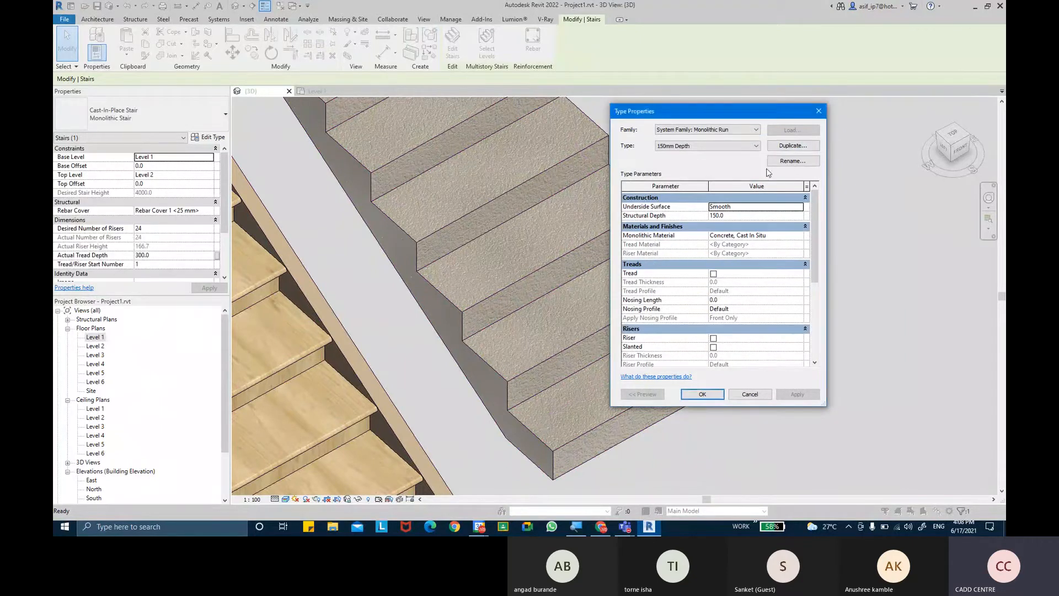
left_click(783, 145)
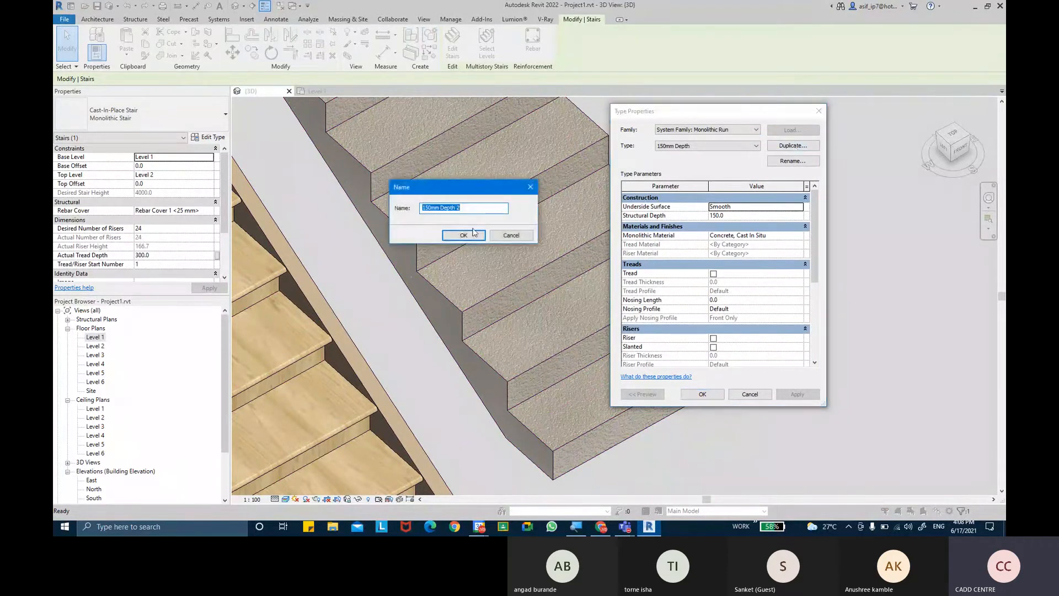
left_click(463, 234)
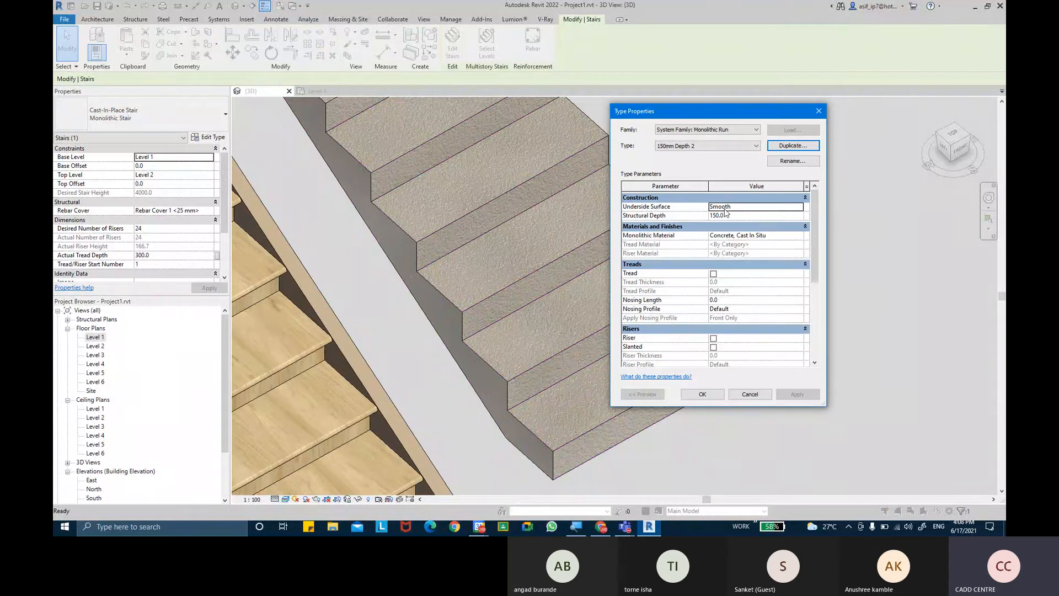
- Set the new run type's underside surface to Stepped and apply the changes to the monolithic stair
left_click(798, 207)
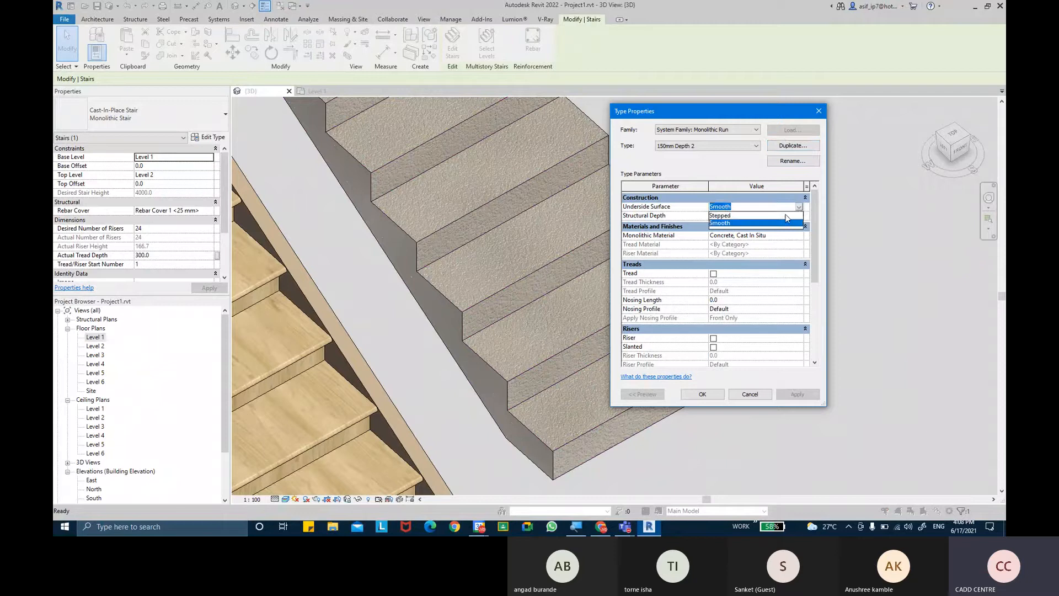
left_click(730, 216)
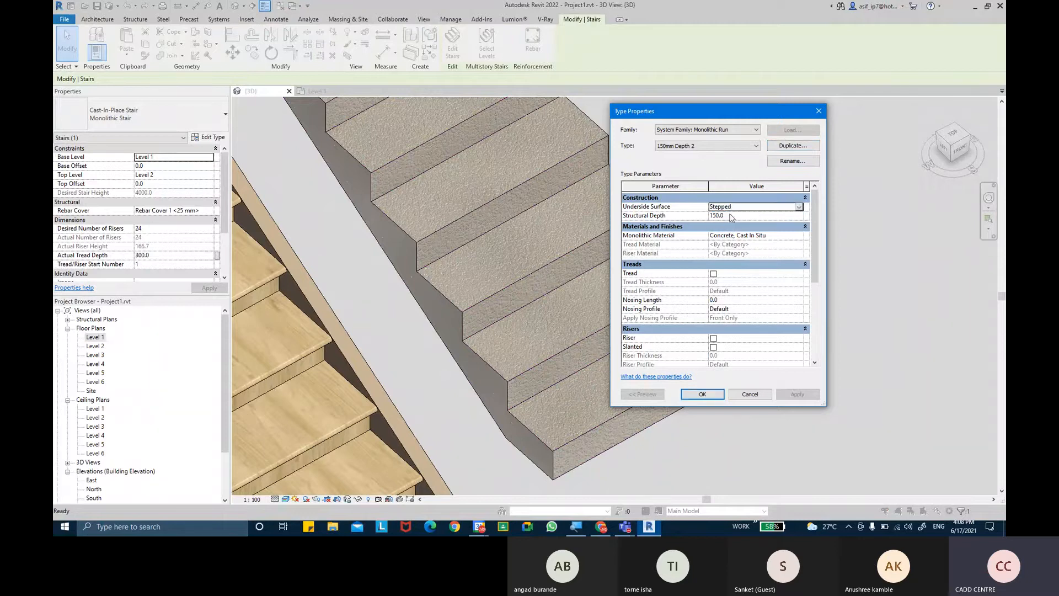
left_click(714, 394)
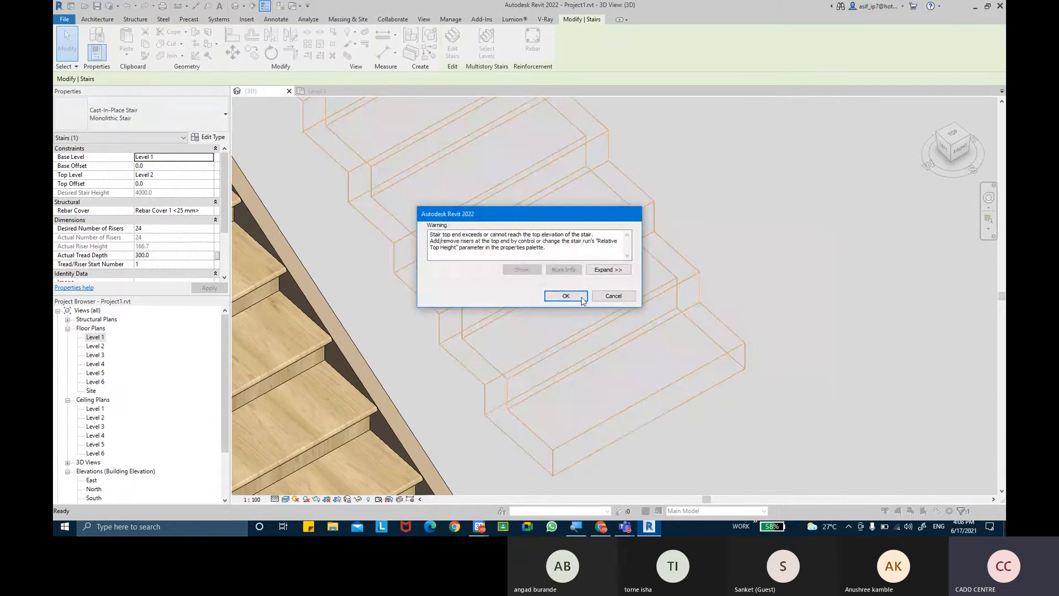
left_click(564, 295)
left_click(730, 313)
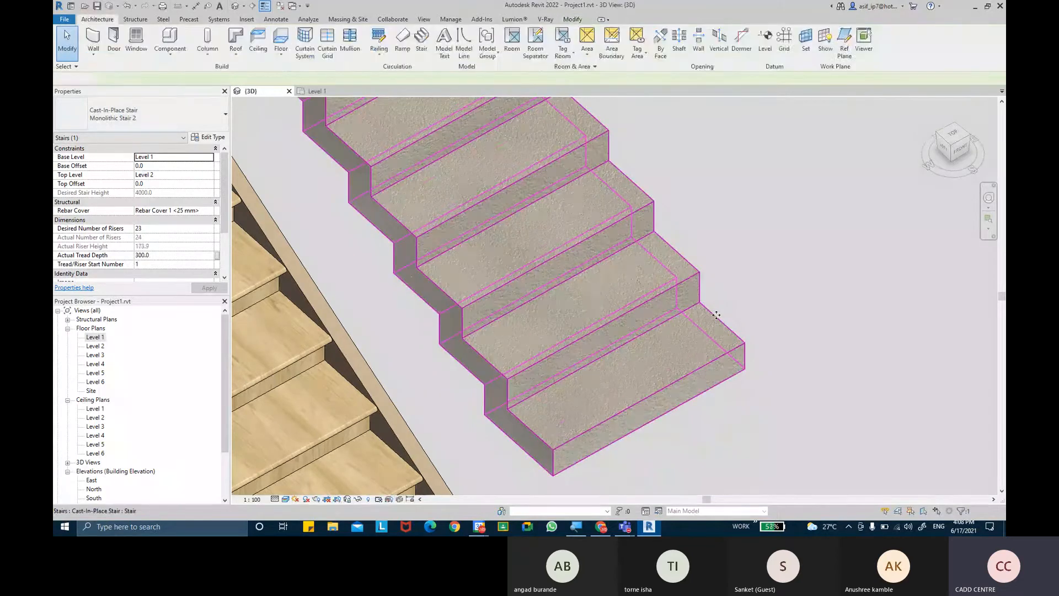
- Examine the stepped underside along the monolithic stair's flight from the side
scroll(552, 300, "down", 2)
middle_click_drag(466, 282, 607, 320, "shift")
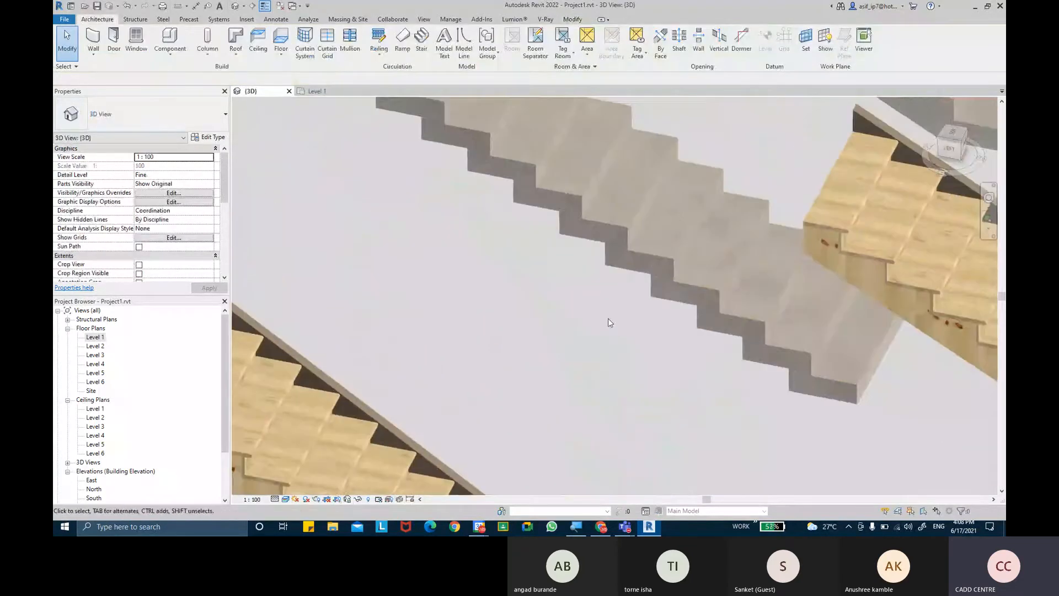
scroll(607, 320, "down", 2)
middle_click_drag(546, 206, 680, 303)
left_click(422, 137)
scroll(423, 137, "up", 5)
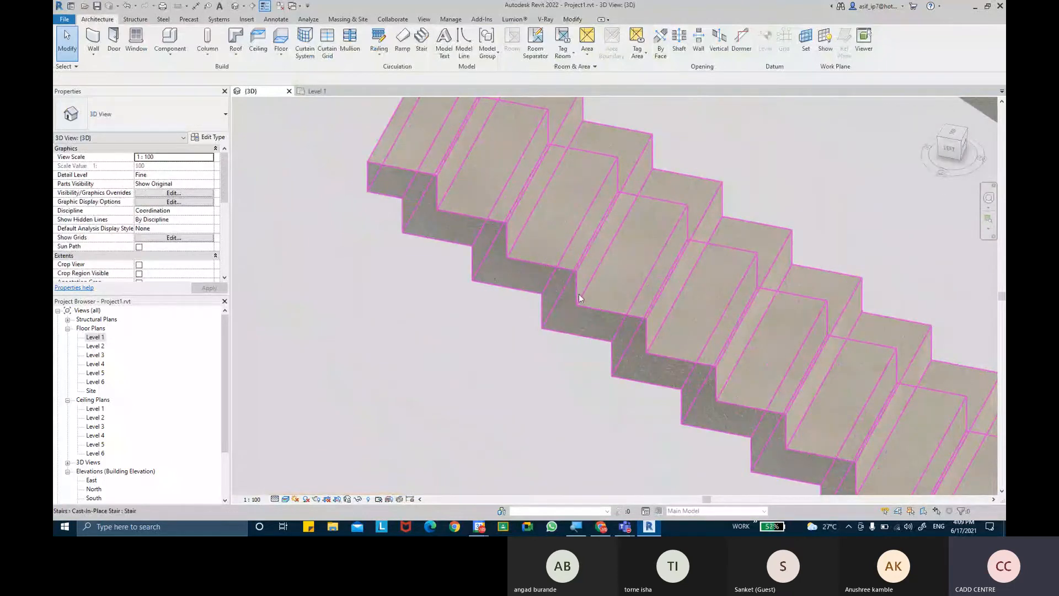
middle_click_drag(583, 398, 606, 350)
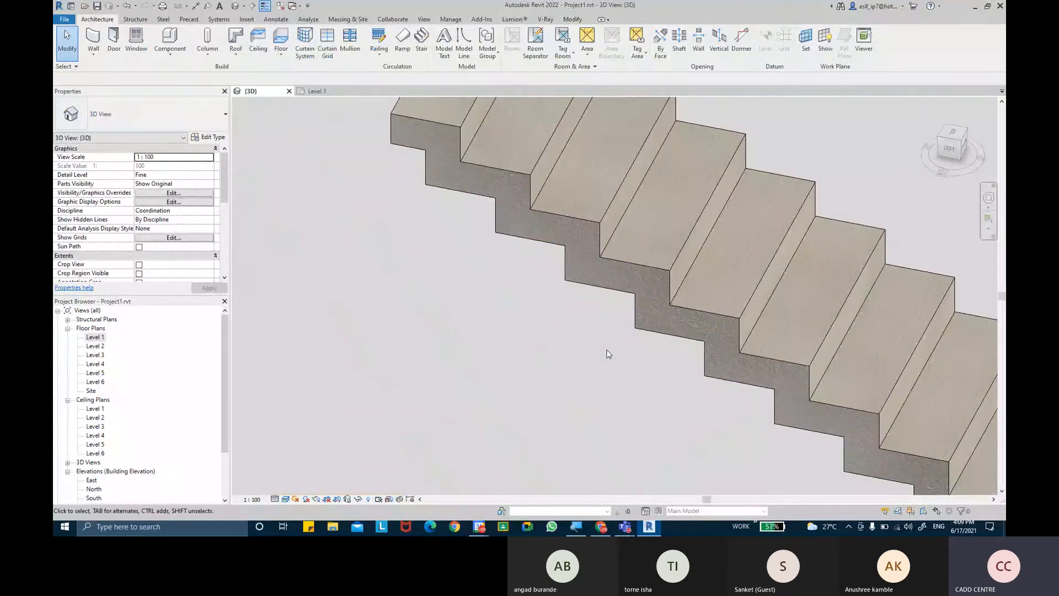
scroll(608, 354, "down", 2)
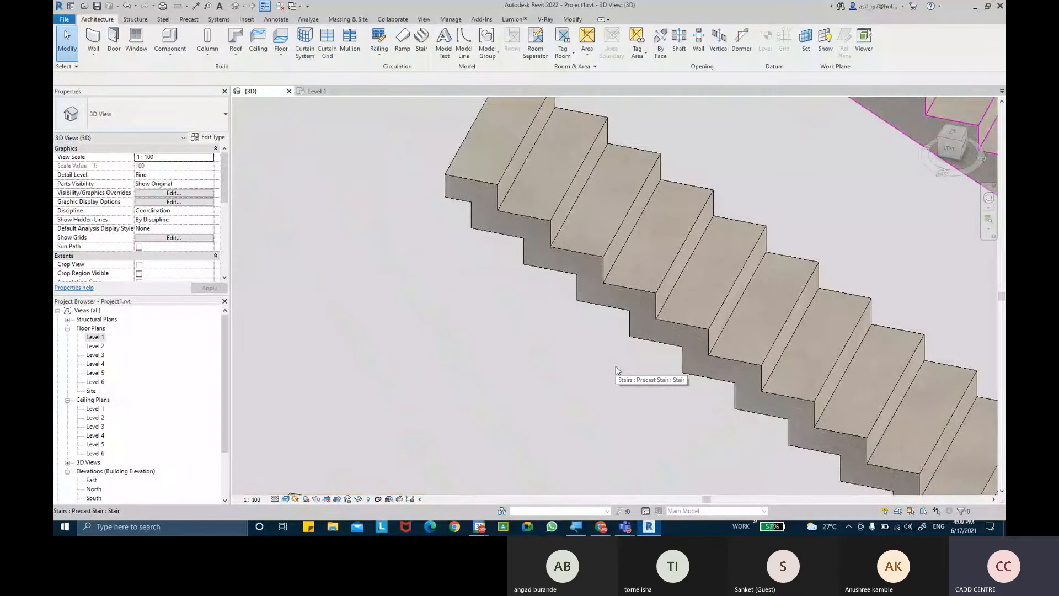
- Set the underside surface of the monolithic stair's 150mm Depth 2 run type to Smooth and apply it
left_click(626, 336)
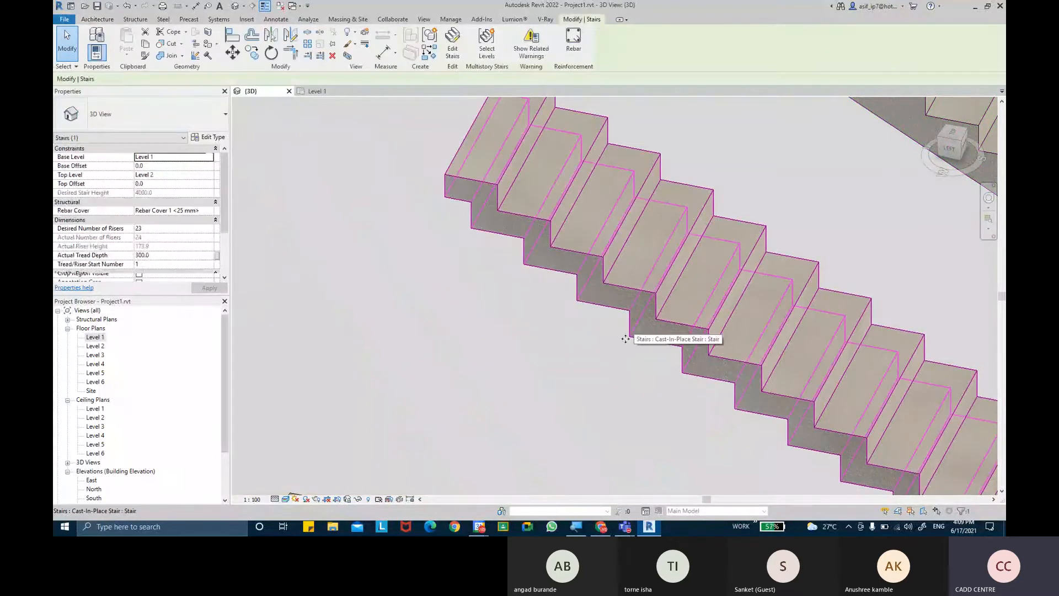
middle_click_drag(596, 374, 598, 302, "shift")
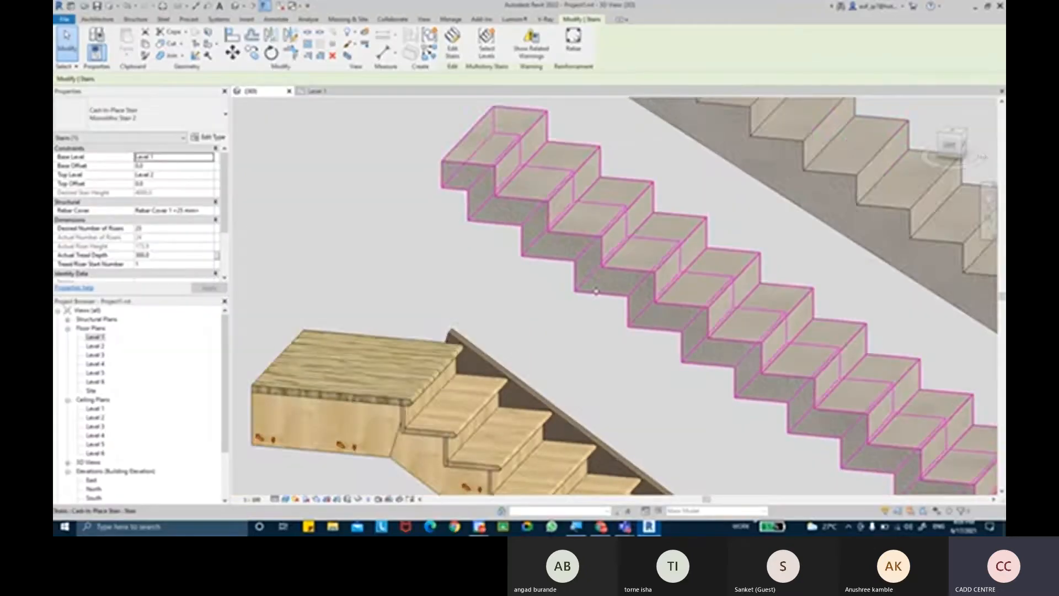
scroll(598, 298, "up", 3)
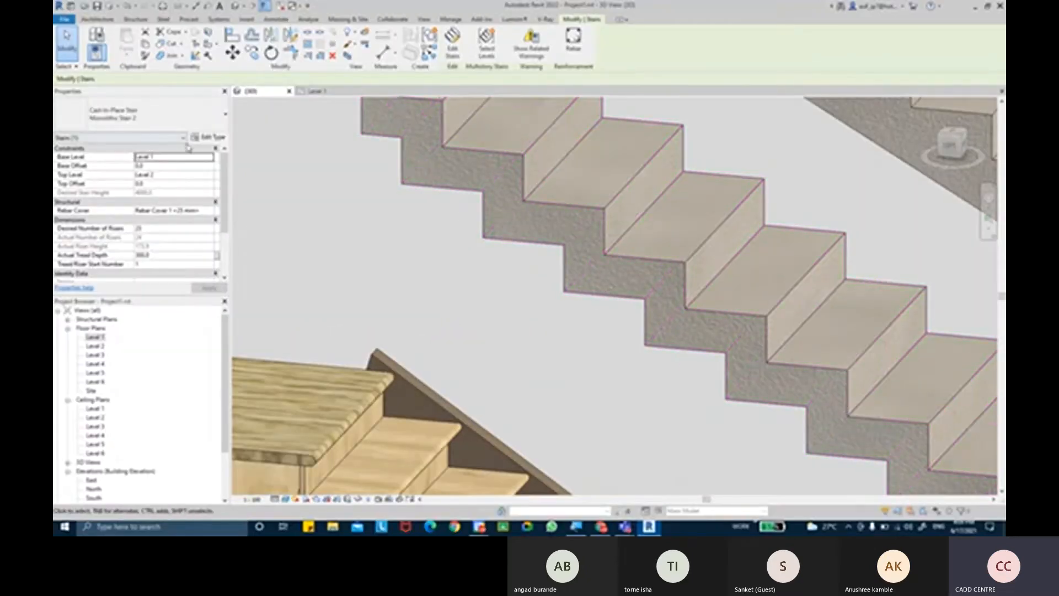
left_click(208, 137)
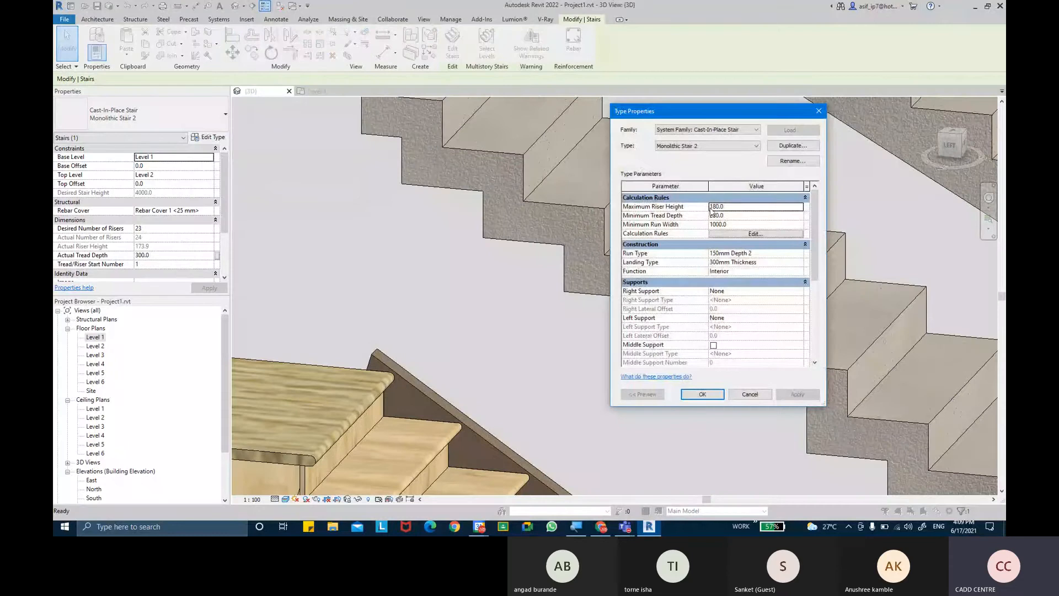
left_click(756, 253)
left_click(799, 253)
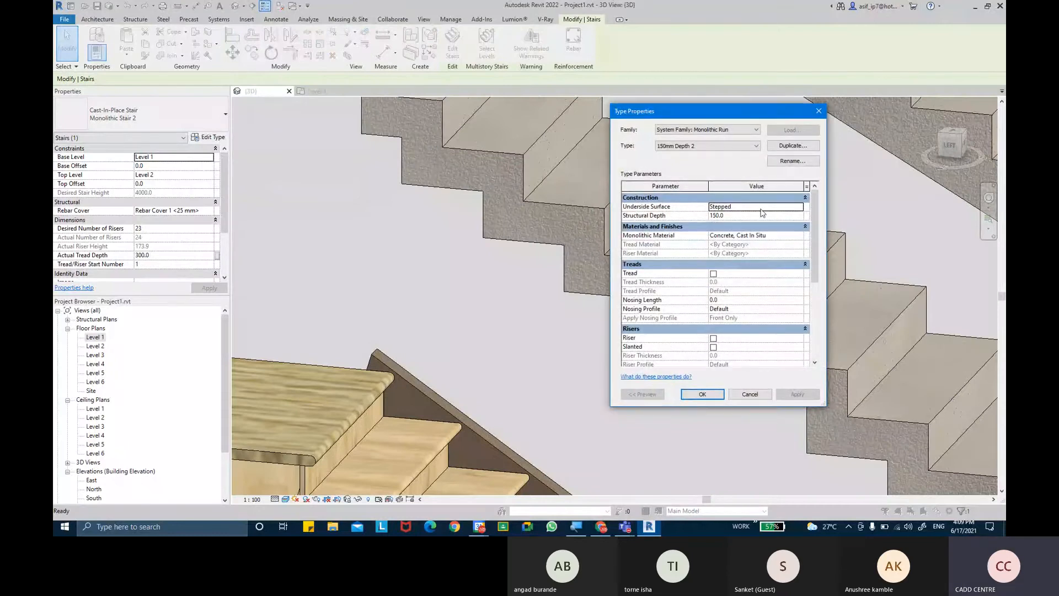
left_click(799, 207)
left_click(751, 225)
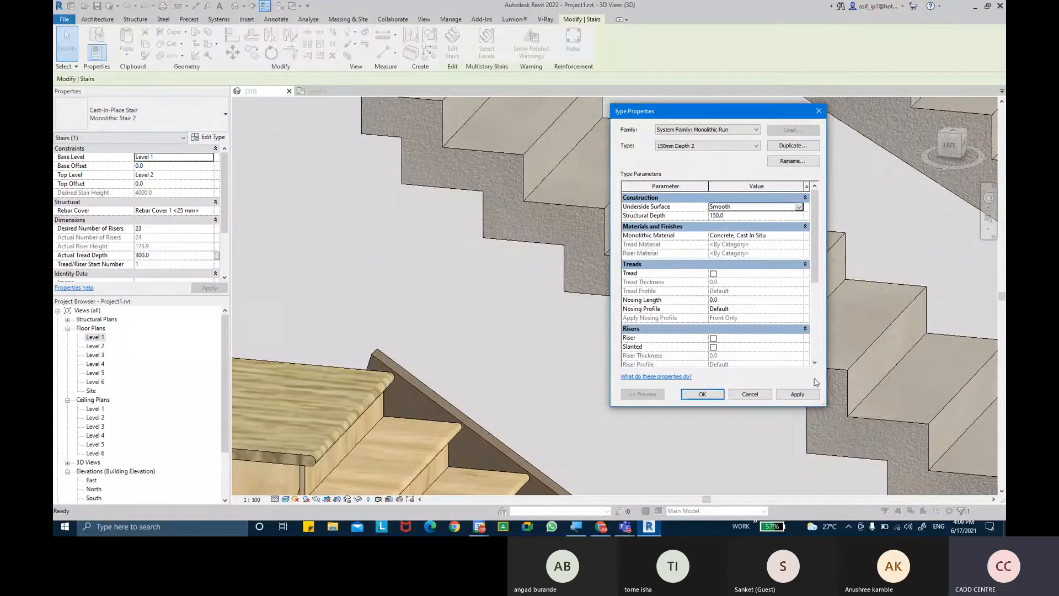
left_click(804, 394)
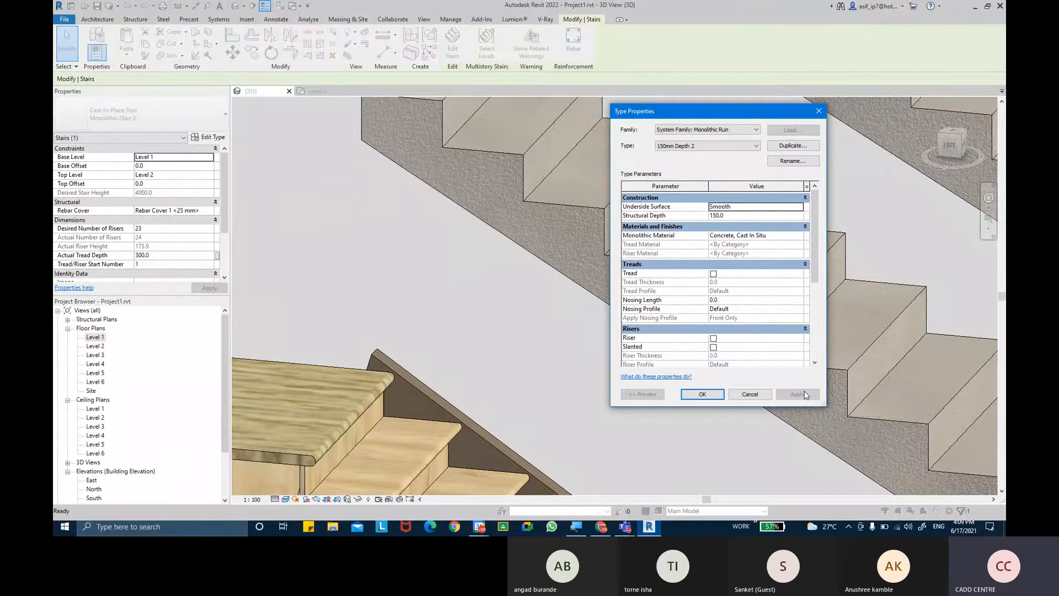
- Try structural depths of 100 and 120 for the monolithic run type, applying each one
left_click(729, 216)
type("100.0")
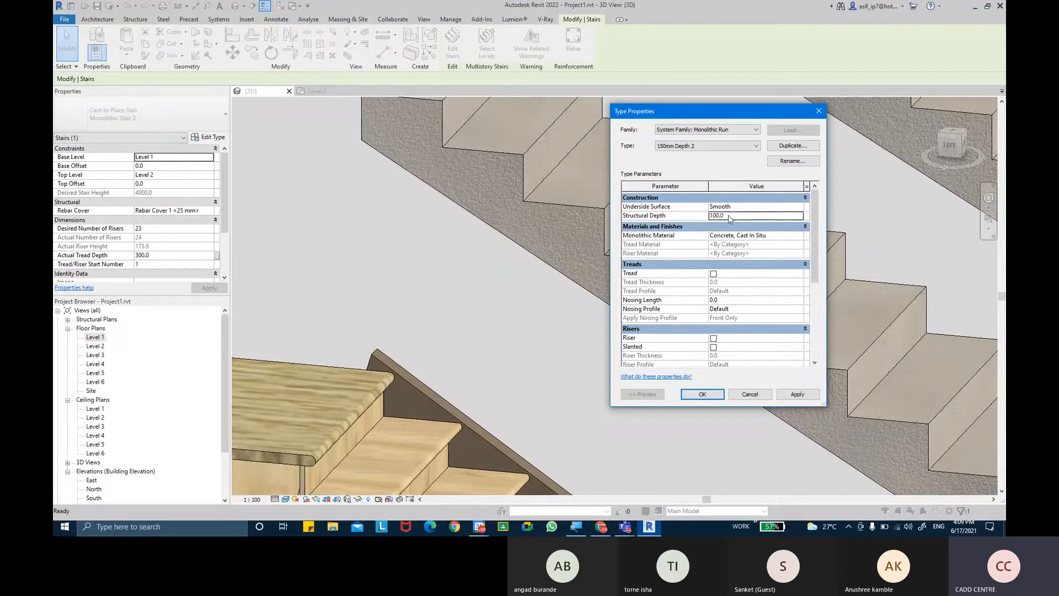
left_click(797, 395)
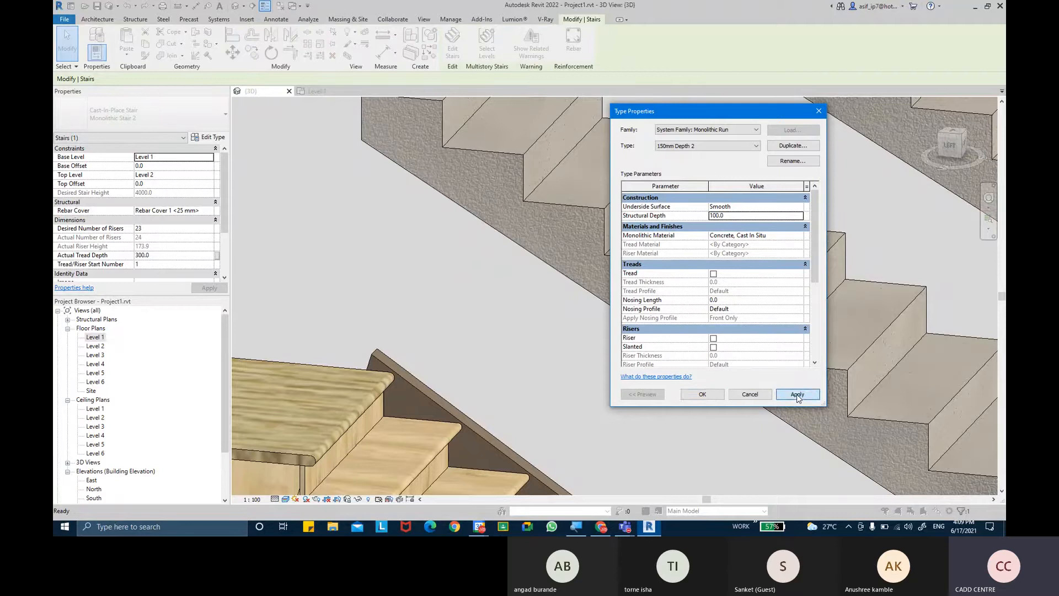
left_click(736, 218)
type("120")
key("Return")
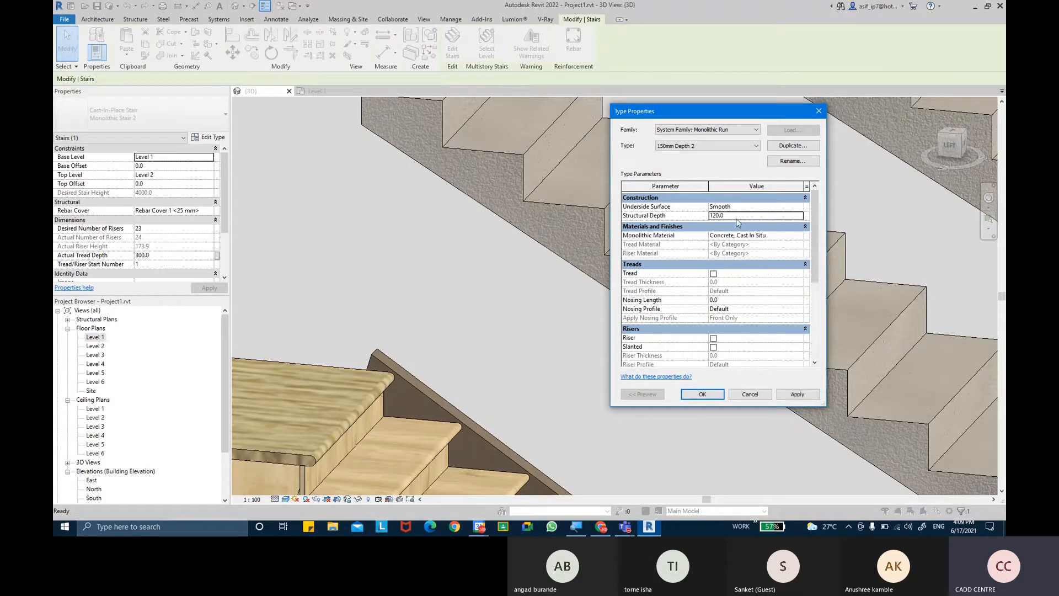
left_click(795, 393)
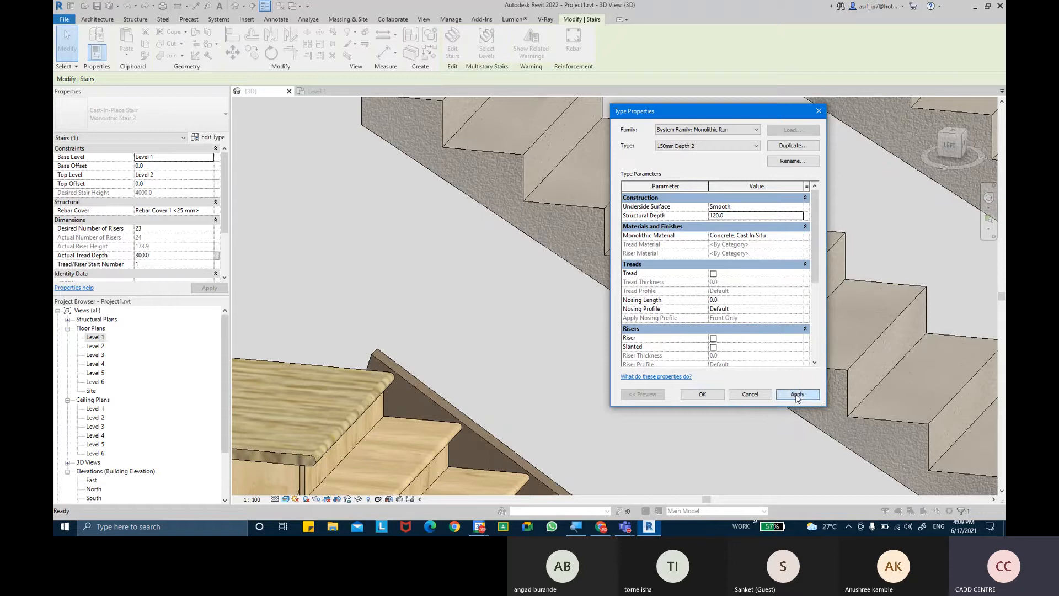
- Set the monolithic run type's structural depth to 150 and apply it
left_click(743, 218)
type("150")
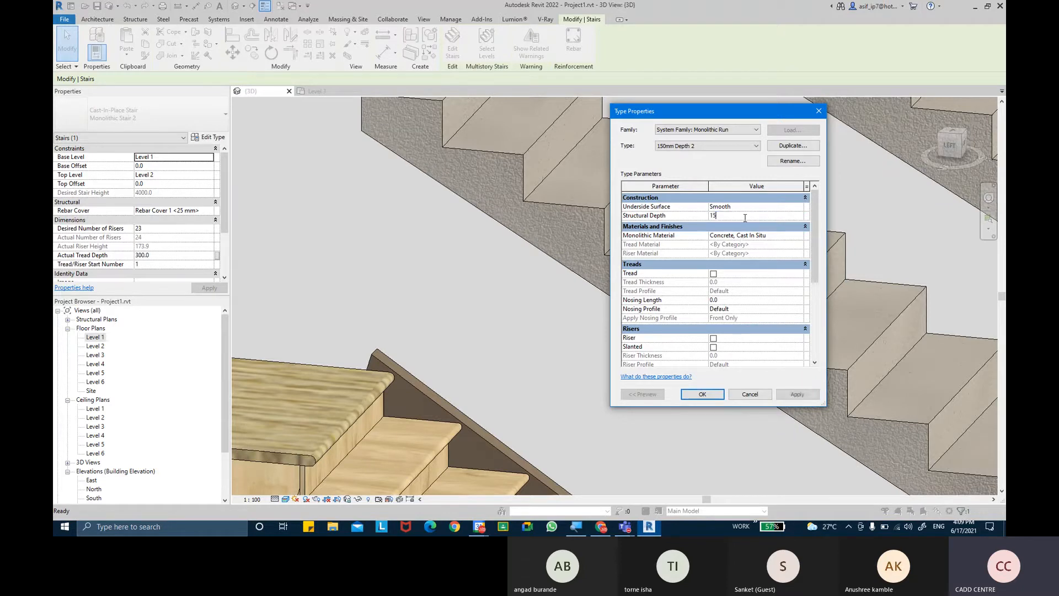
key("Return")
left_click(808, 398)
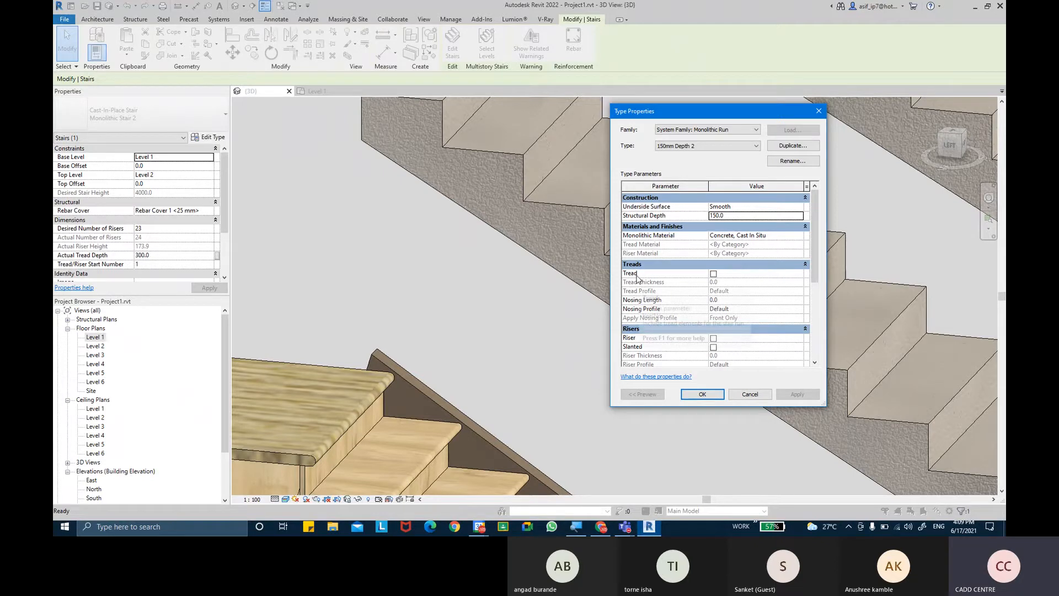
- Enable treads on the monolithic run type with a tread thickness of 30 and apply the change
left_click(713, 274)
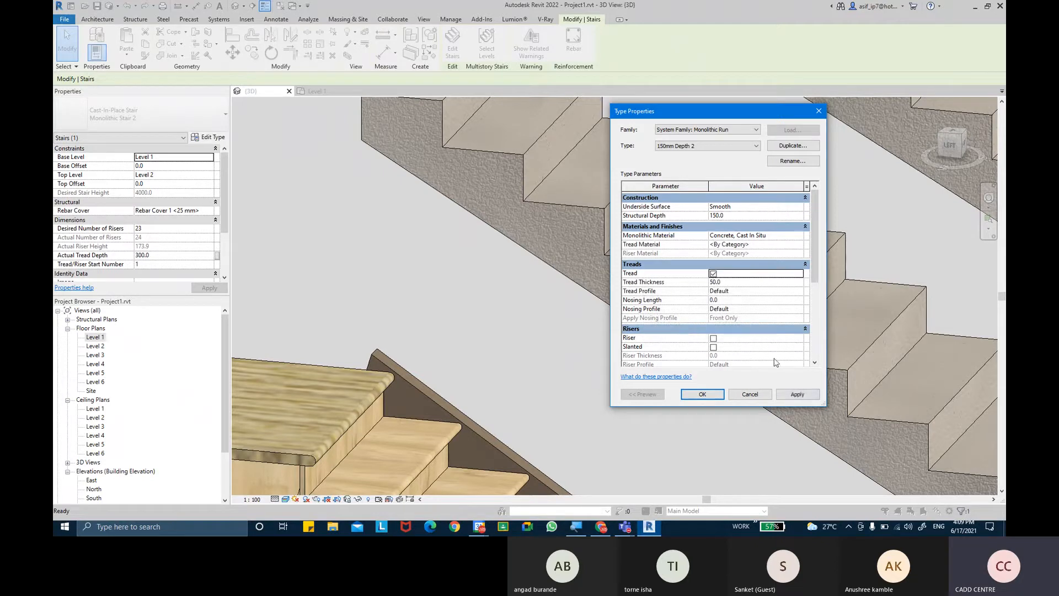
left_click(797, 394)
left_click(742, 282)
double_click(742, 282)
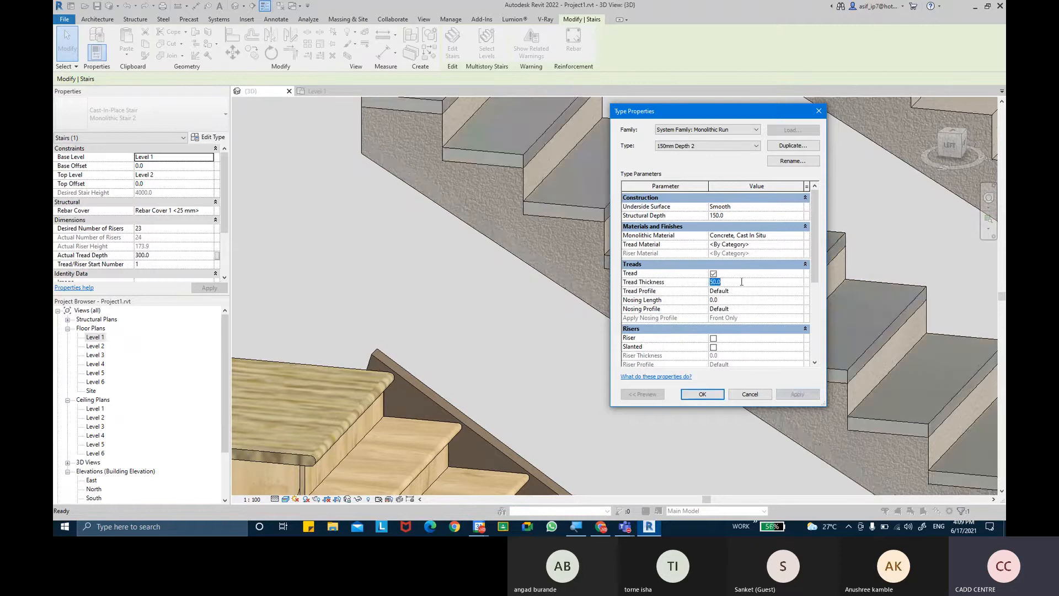
type("30")
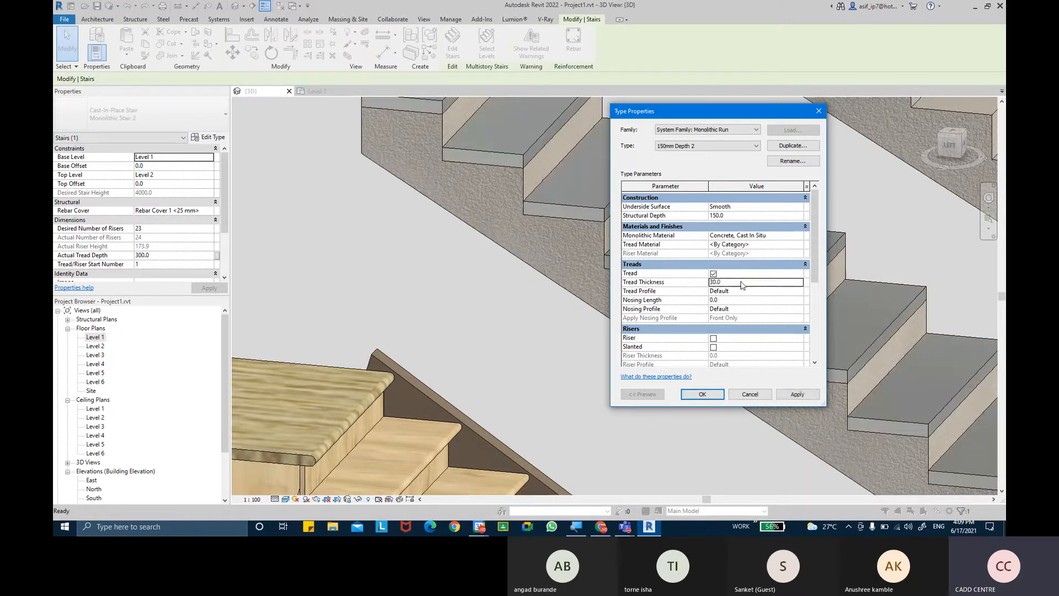
left_click(808, 396)
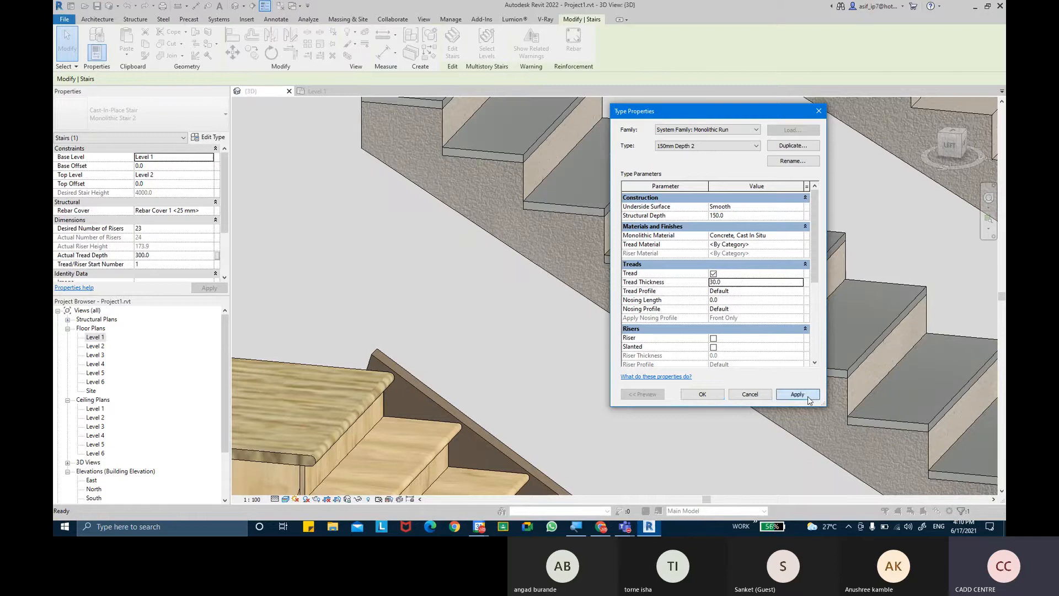
- Keep the default tread profile, set the nosing length to 20 and apply the M_Stair Nosing - Radius : 20mm nosing profile
left_click(740, 290)
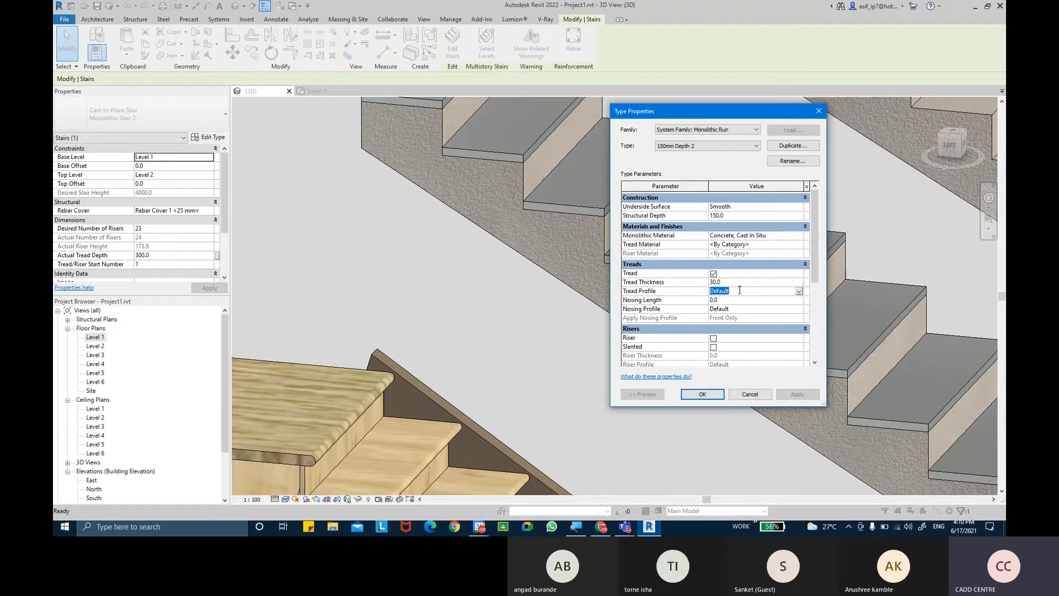
left_click(799, 292)
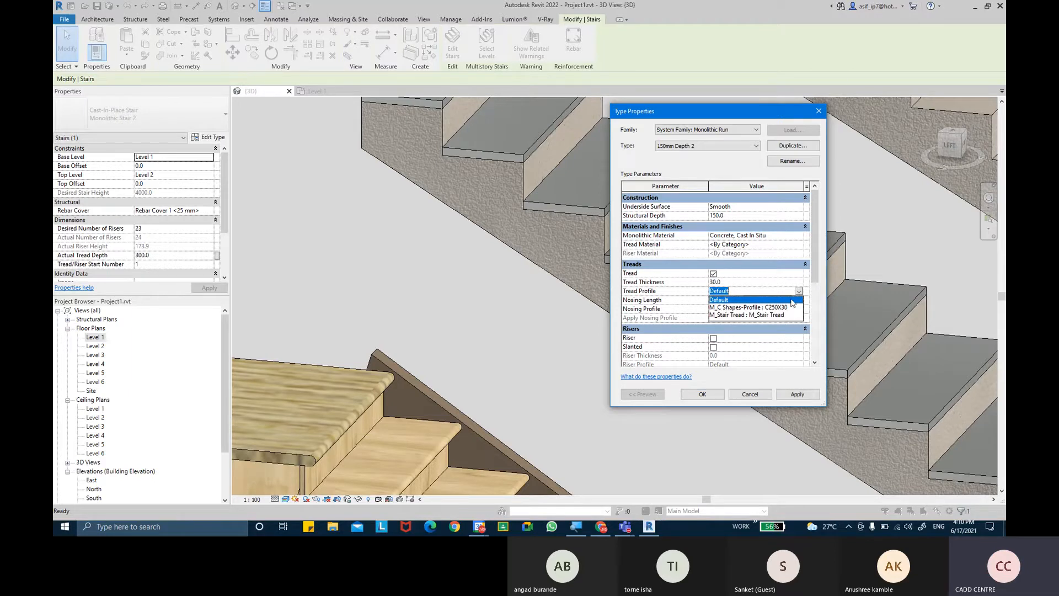
left_click(793, 303)
left_click(796, 298)
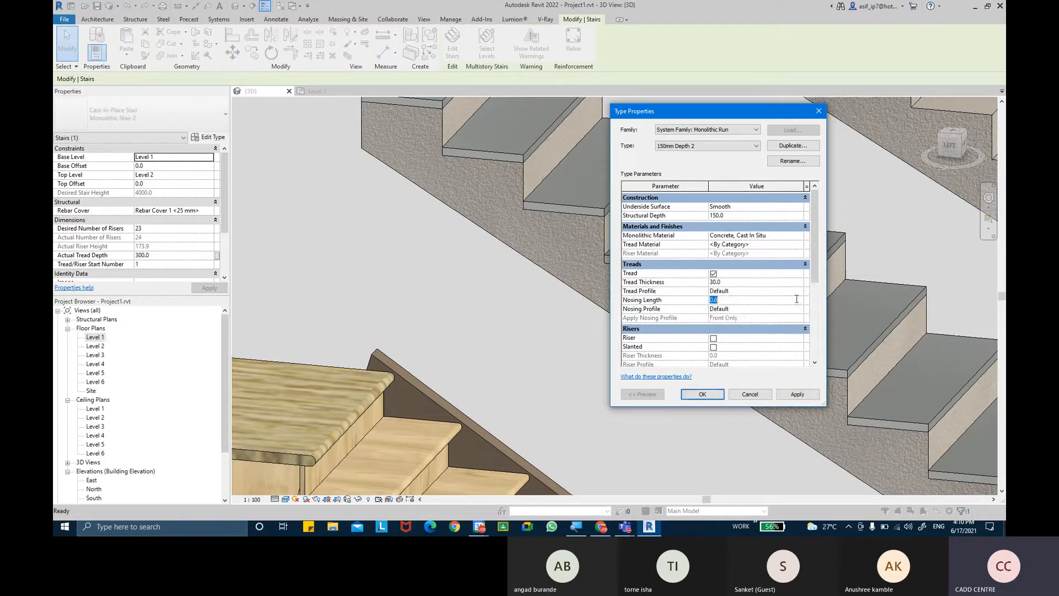
type("20")
key("Return")
left_click(800, 310)
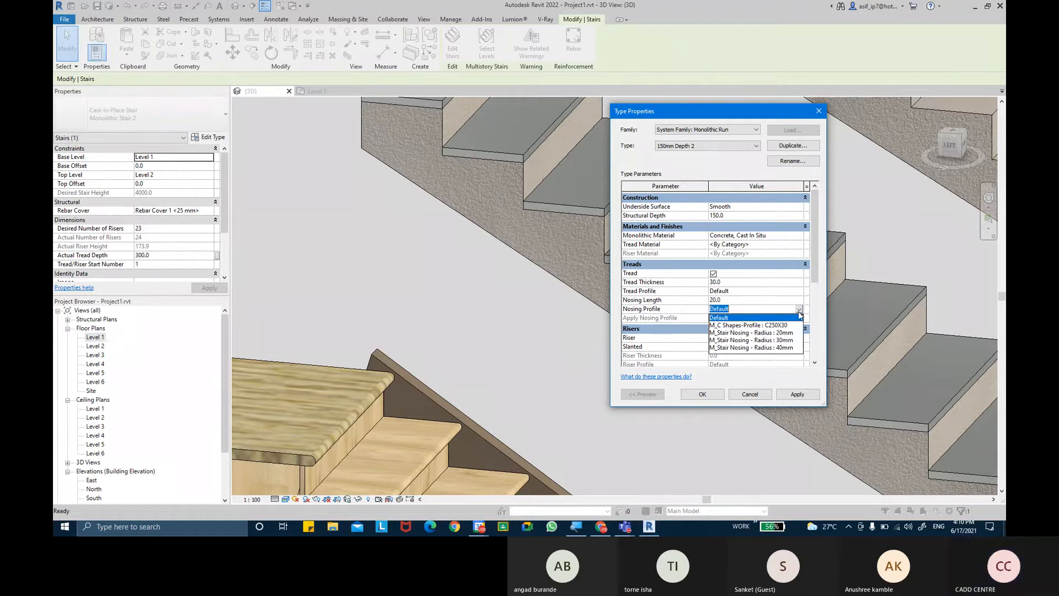
left_click(786, 332)
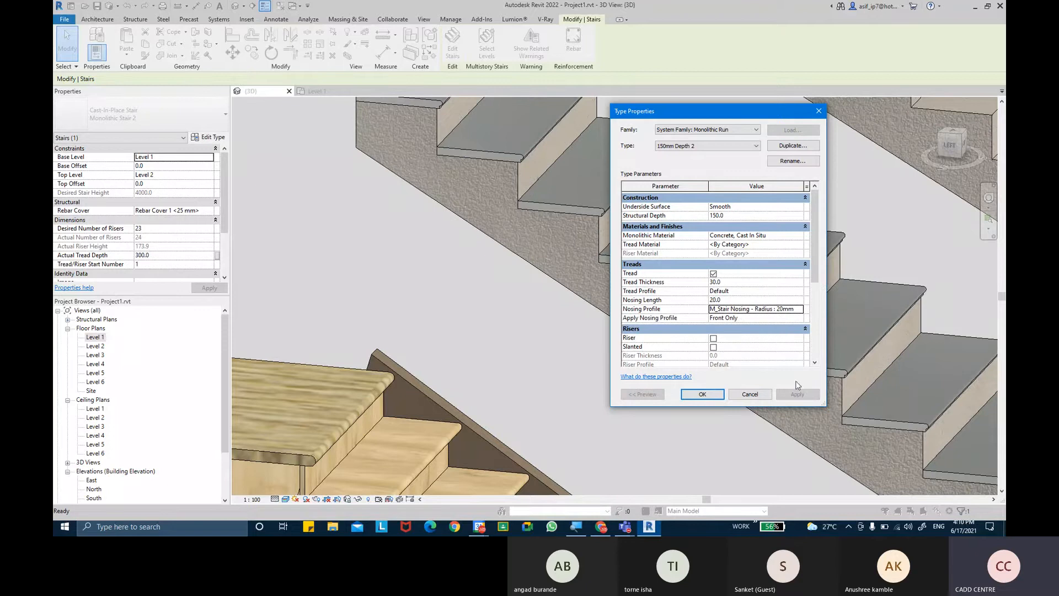
- Set the monolithic run type's tread thickness to 20 and apply it
left_click(794, 281)
type("20.0")
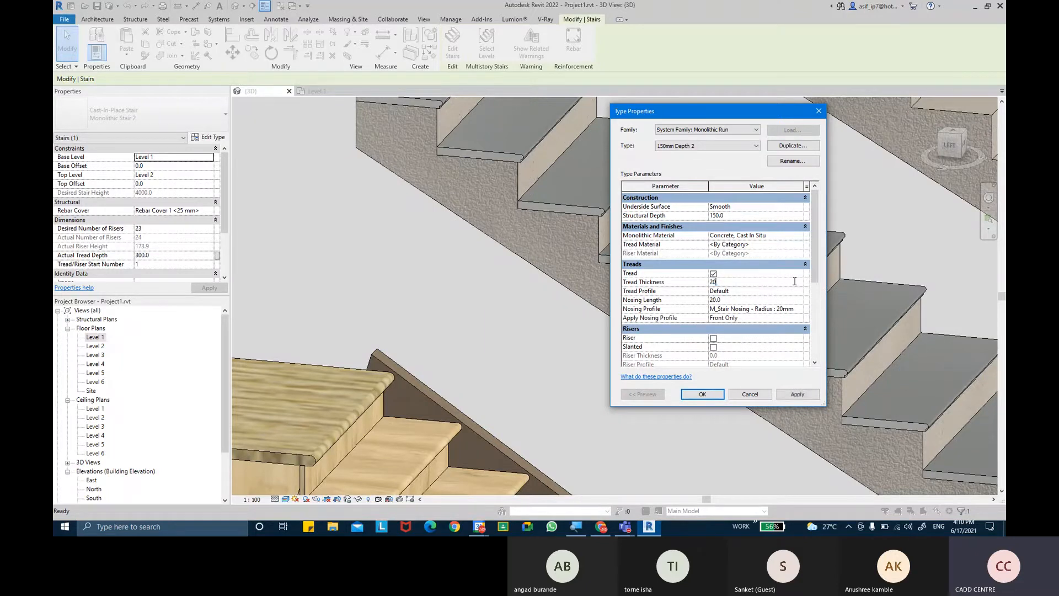
left_click(814, 398)
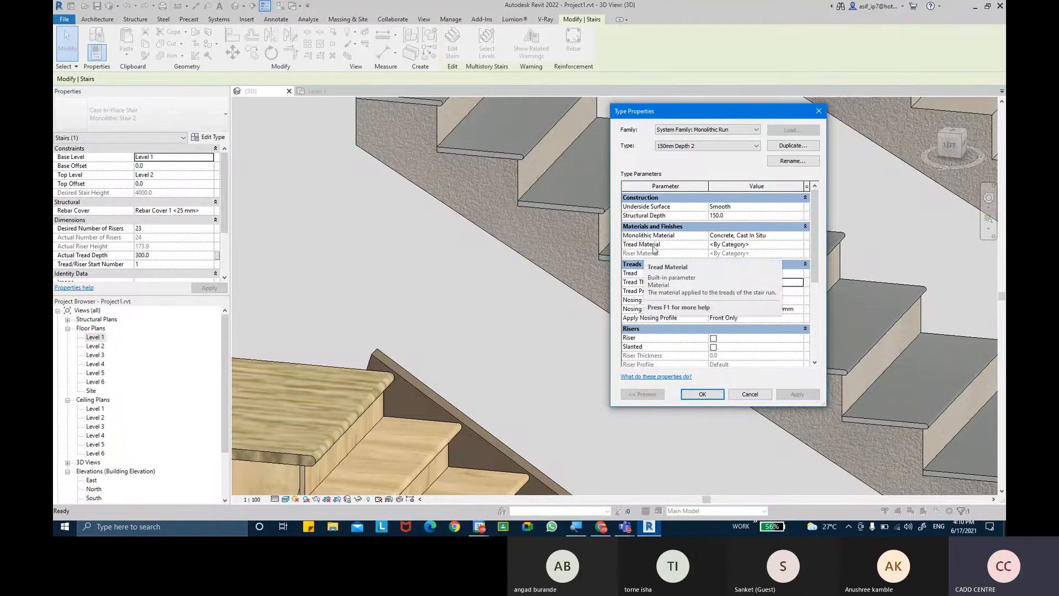
- Create a new material for the treads of the monolithic run type and name it AR-STAIRS- STONE
left_click(800, 248)
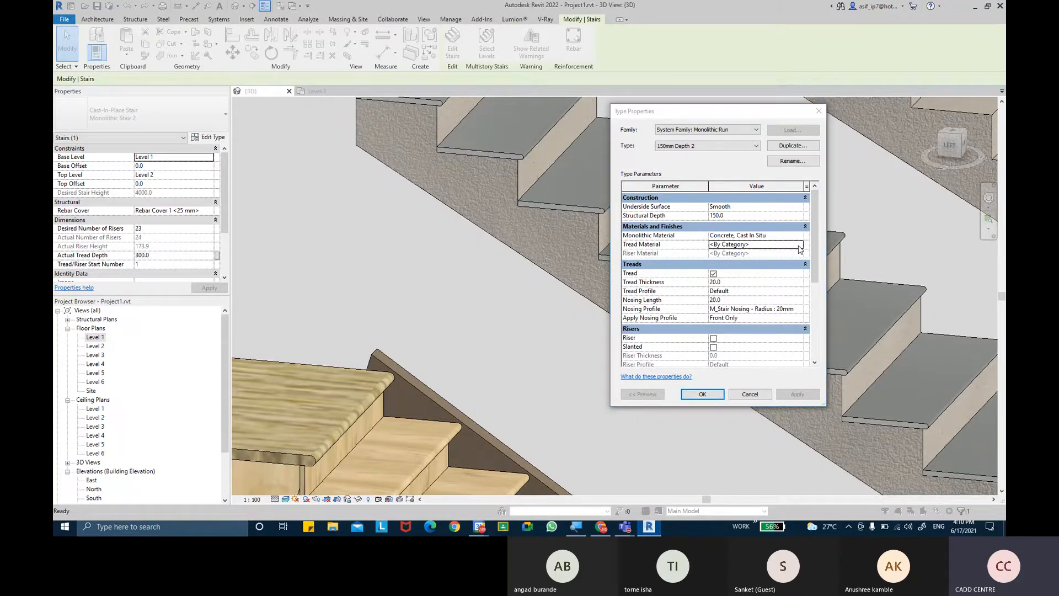
left_click(799, 249)
left_click(272, 455)
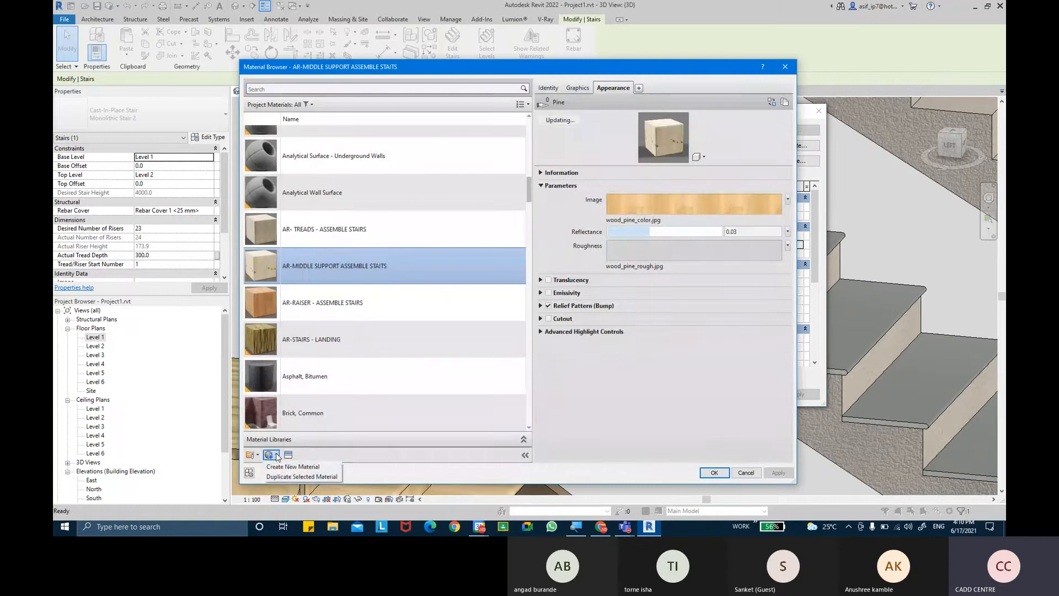
left_click(292, 467)
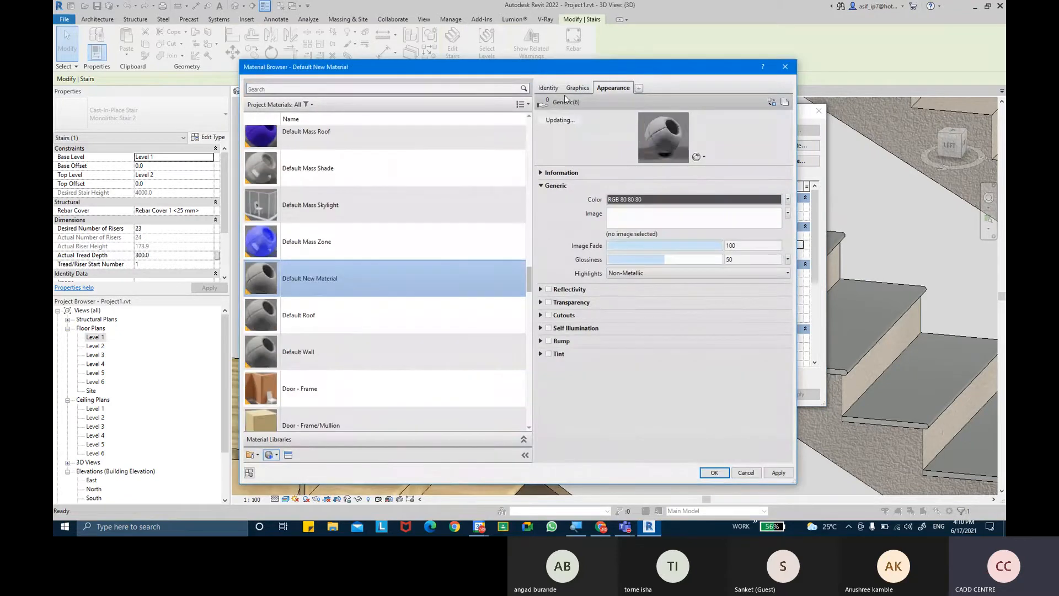
left_click(558, 90)
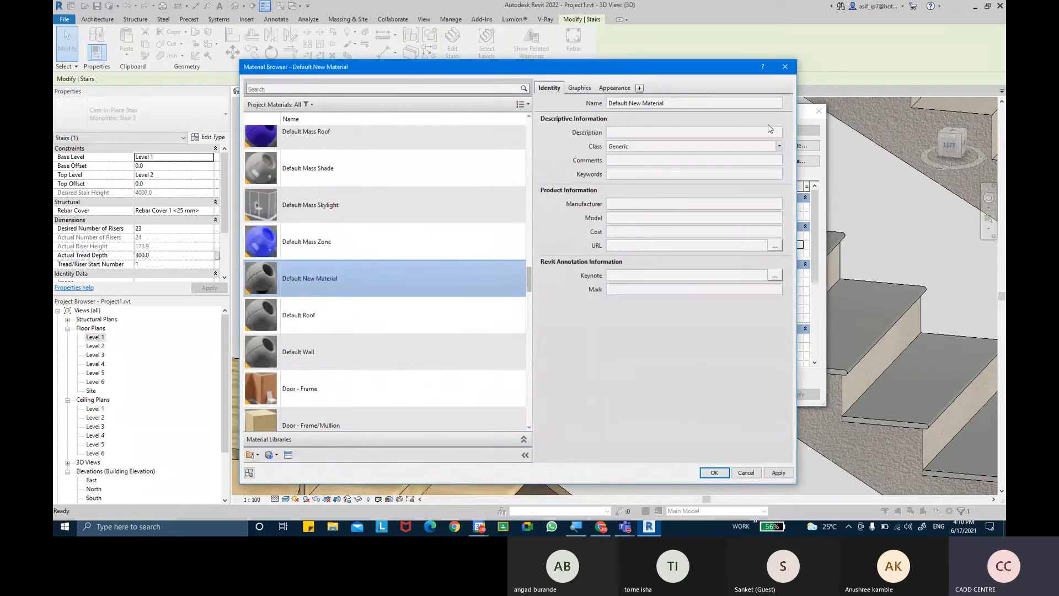
double_click(736, 103)
type("AR")
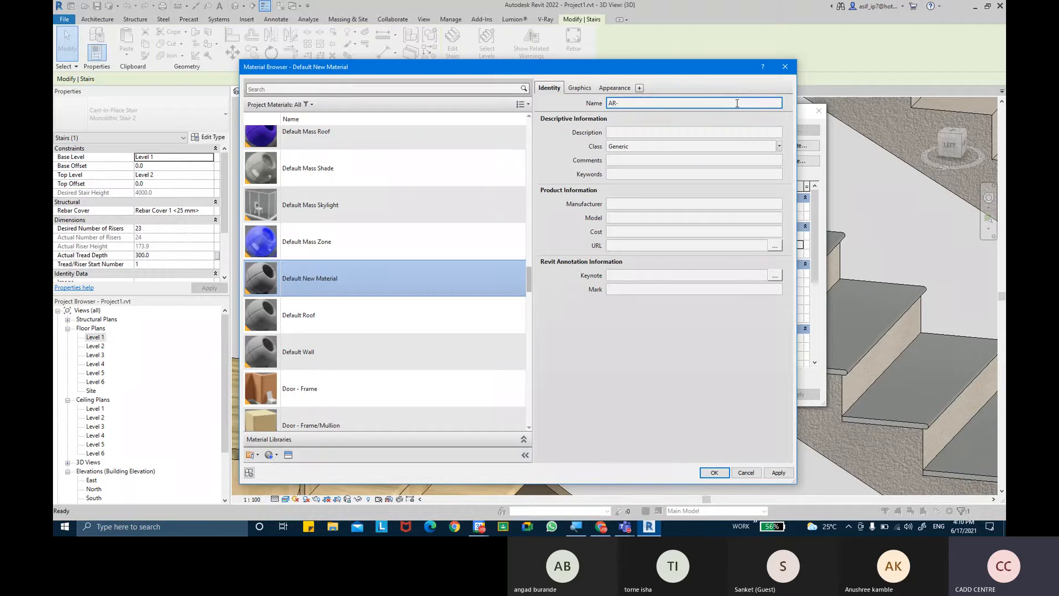
type("-STAIRS- STONE")
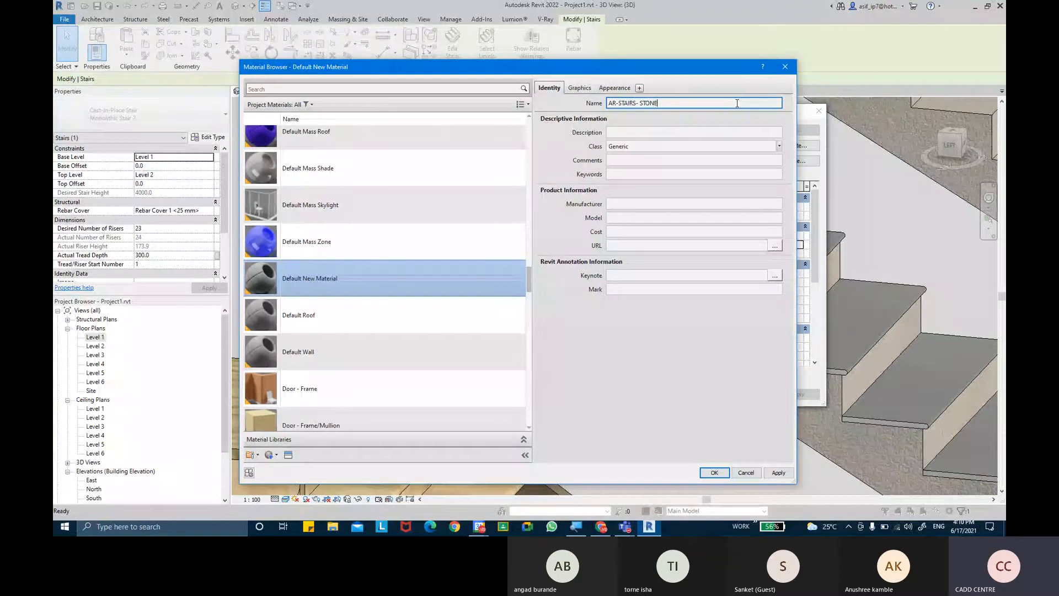
key("Return")
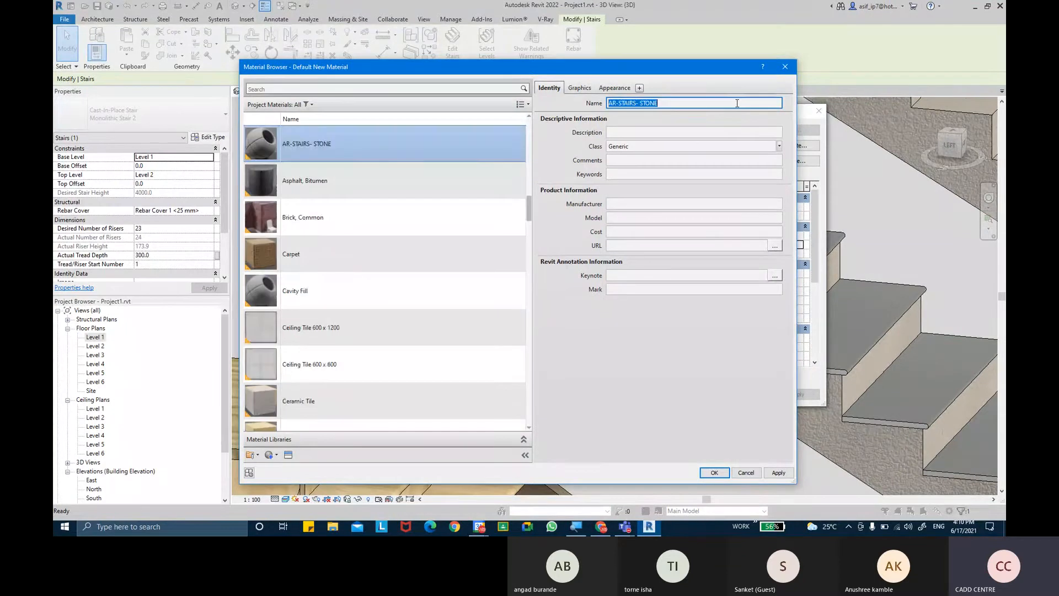
- Set the AR-STAIRS- STONE material's class to Stone and enable Use Render Appearance for its shading
left_click(779, 146)
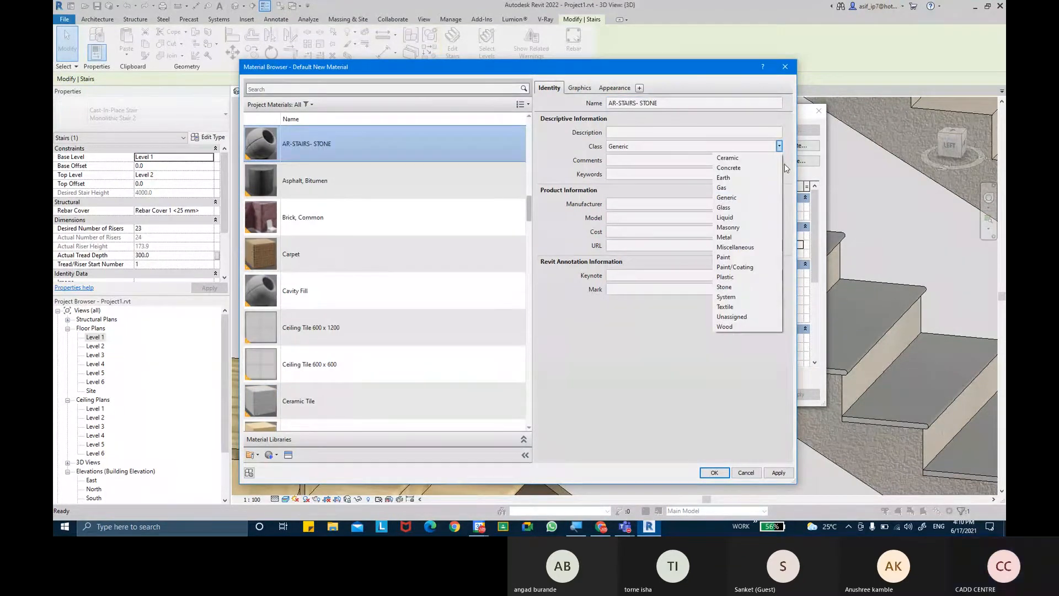
left_click(762, 287)
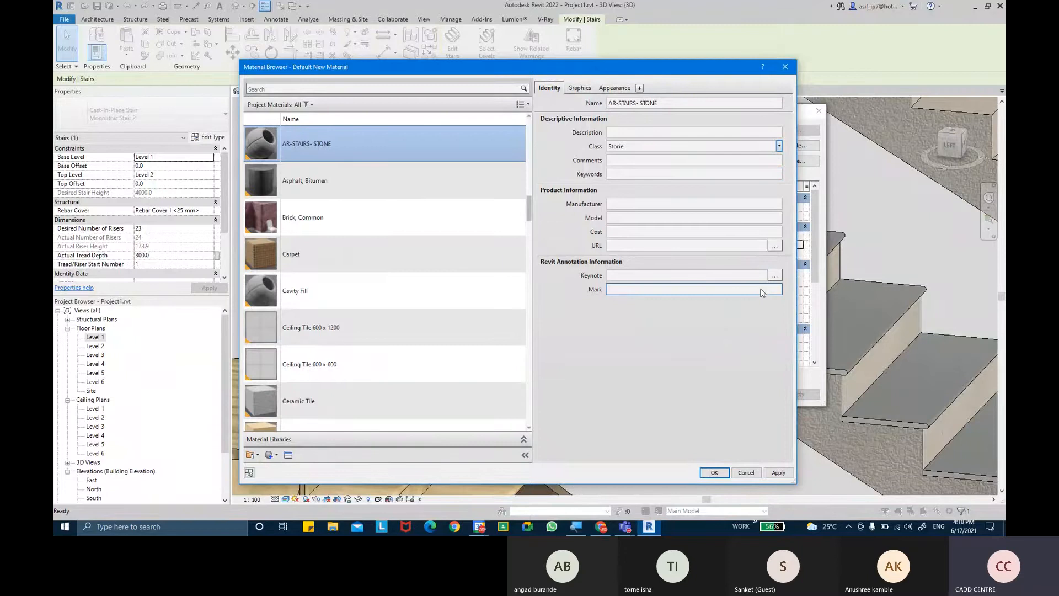
left_click(579, 88)
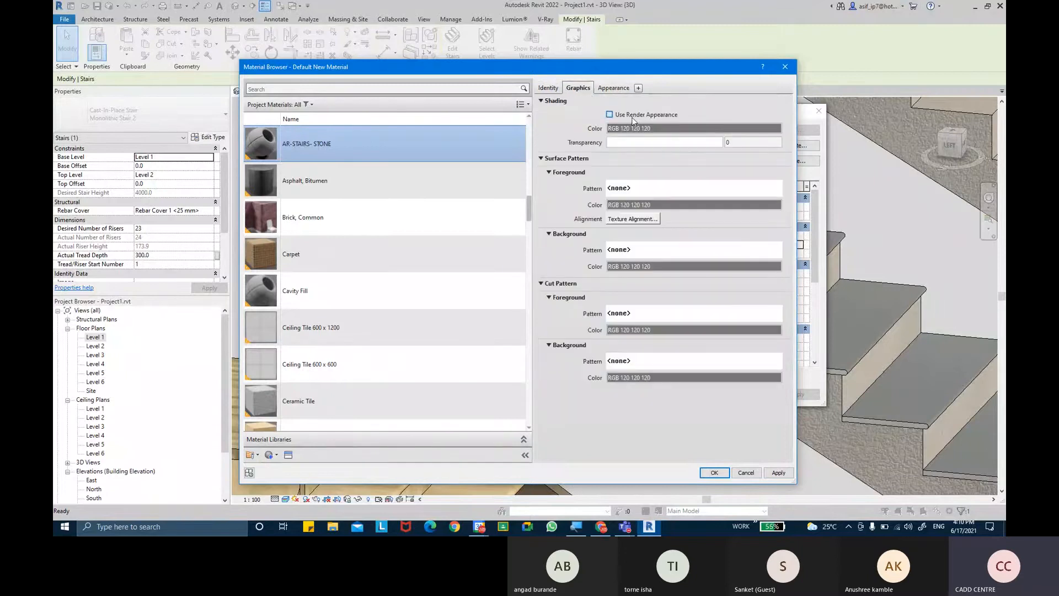
left_click(631, 115)
- Give the stone material the Granite - Black appearance from the library's Stone category and assign it as the tread material
left_click(613, 88)
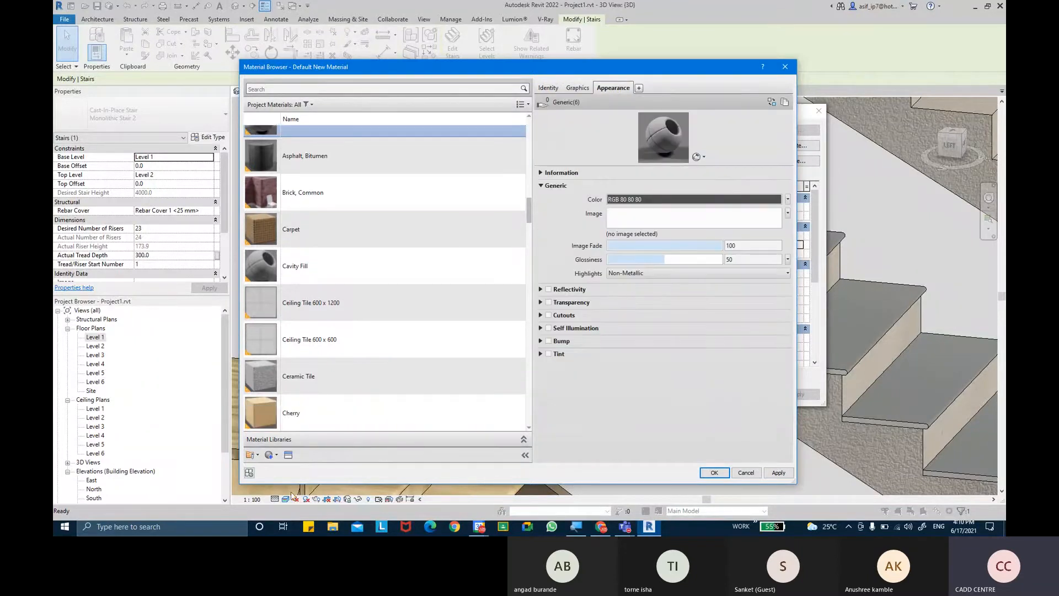
left_click(288, 455)
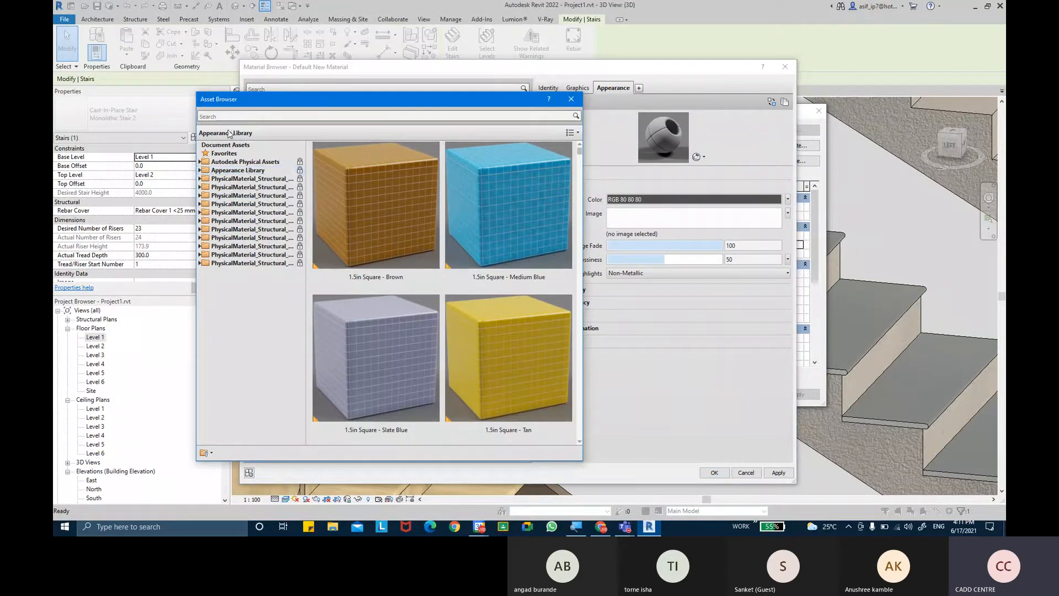
left_click(200, 171)
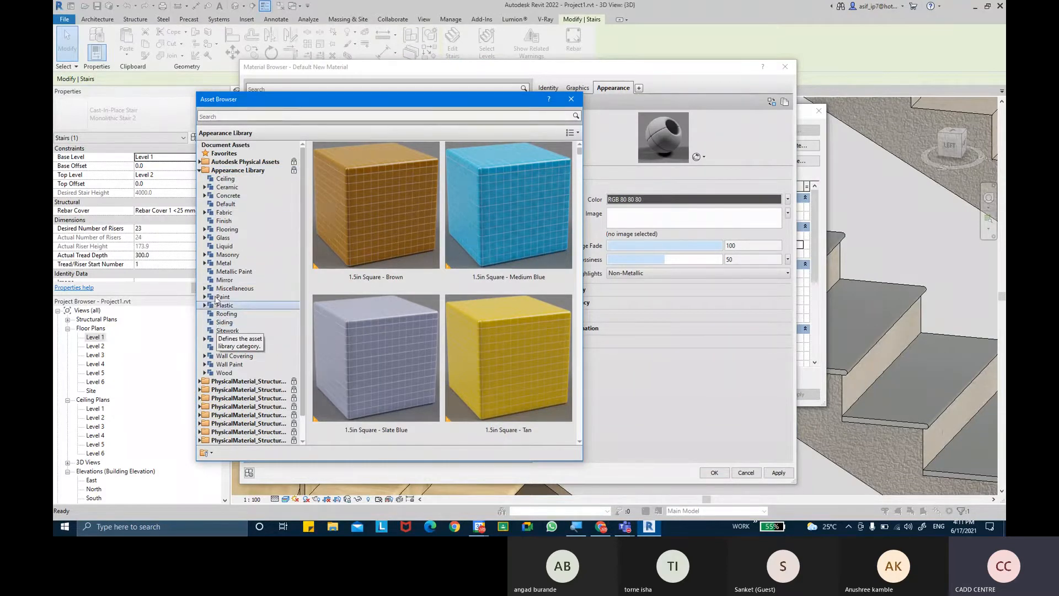
left_click(216, 272)
double_click(224, 339)
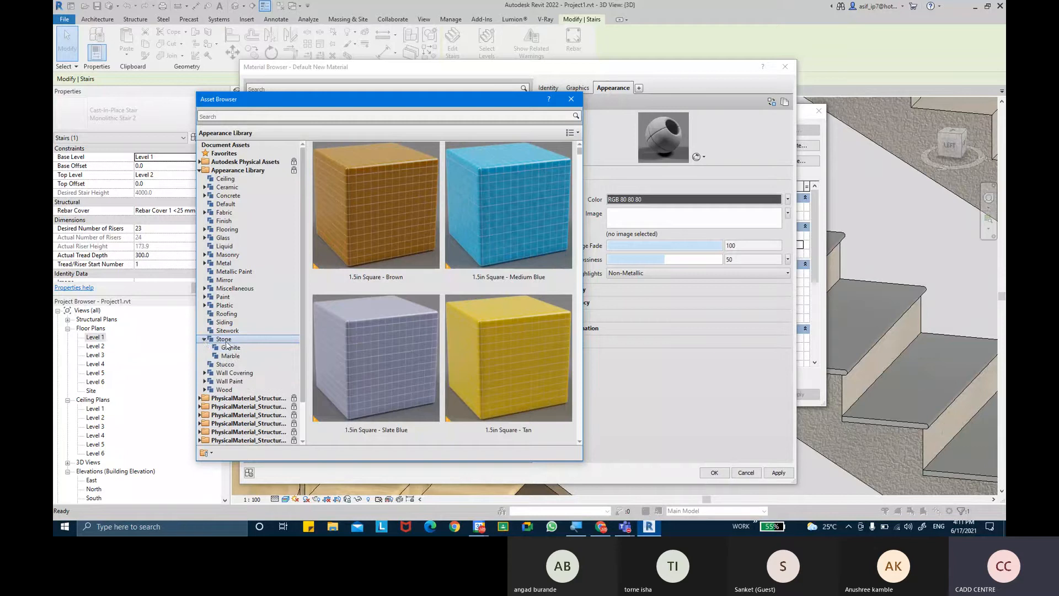
left_click(230, 347)
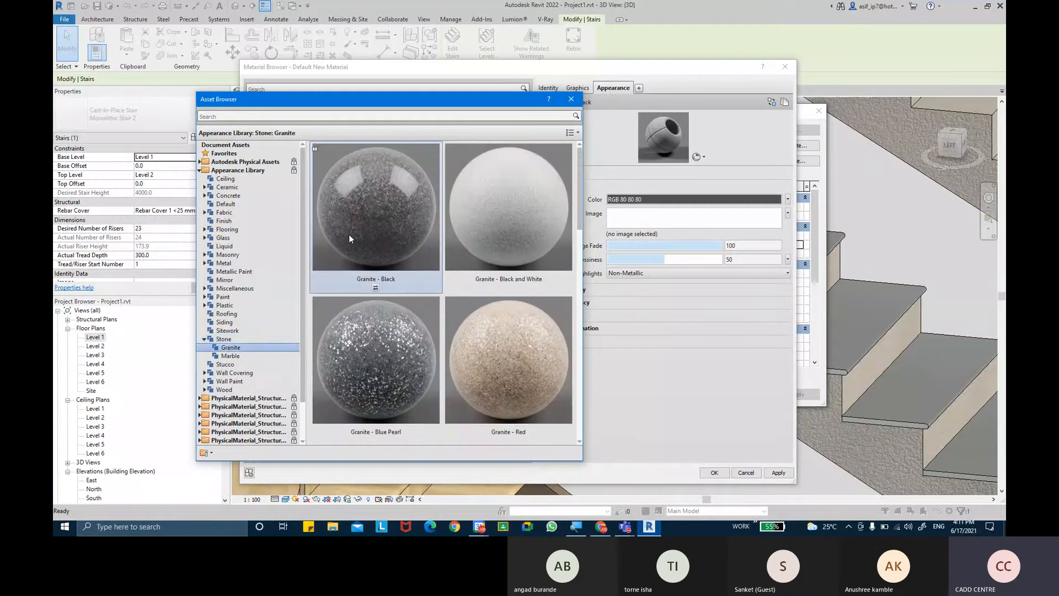
double_click(348, 234)
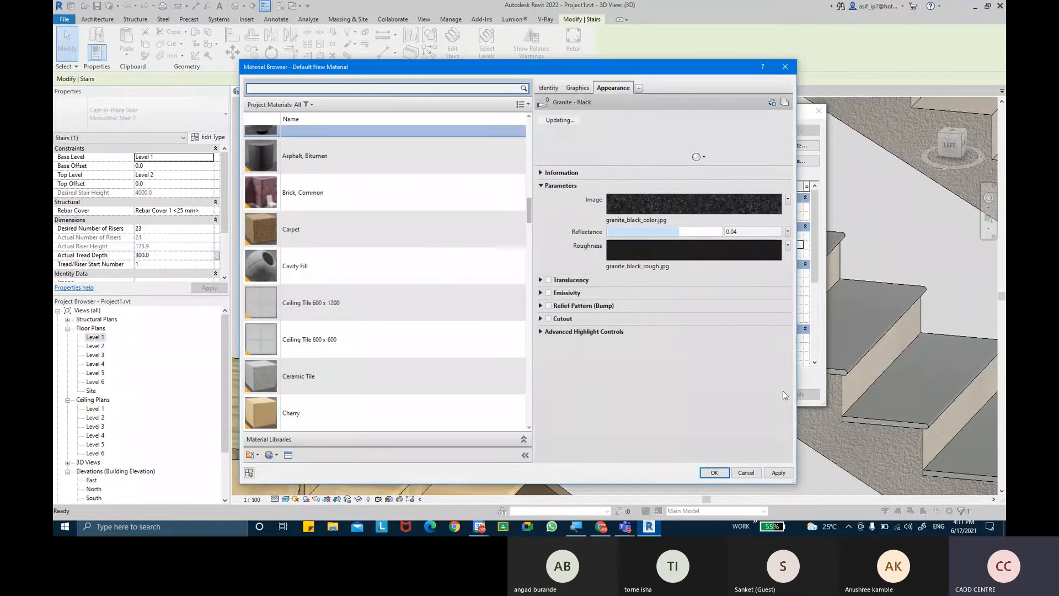
left_click(778, 473)
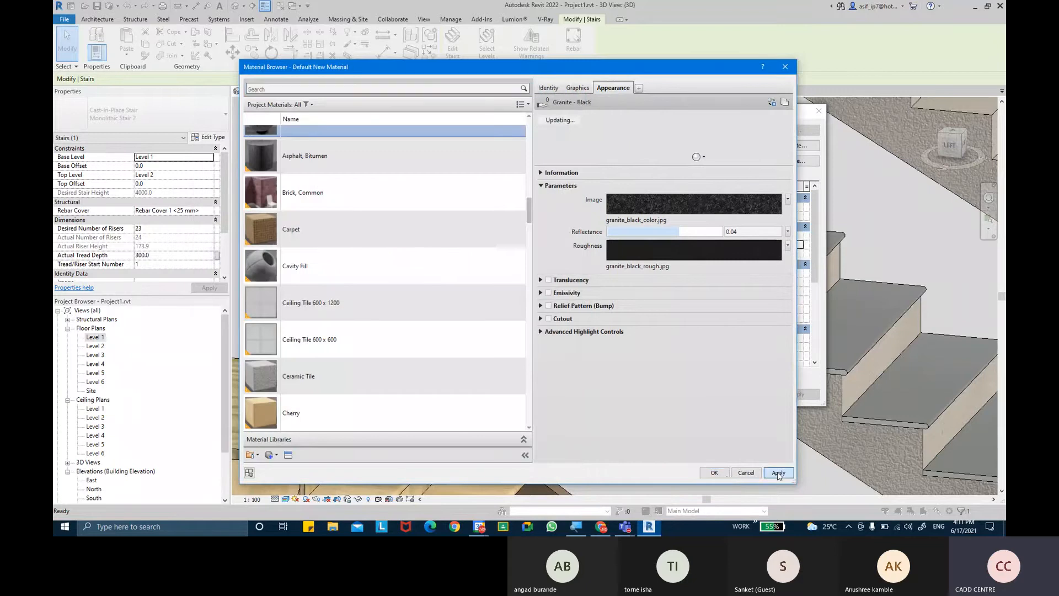
left_click(714, 472)
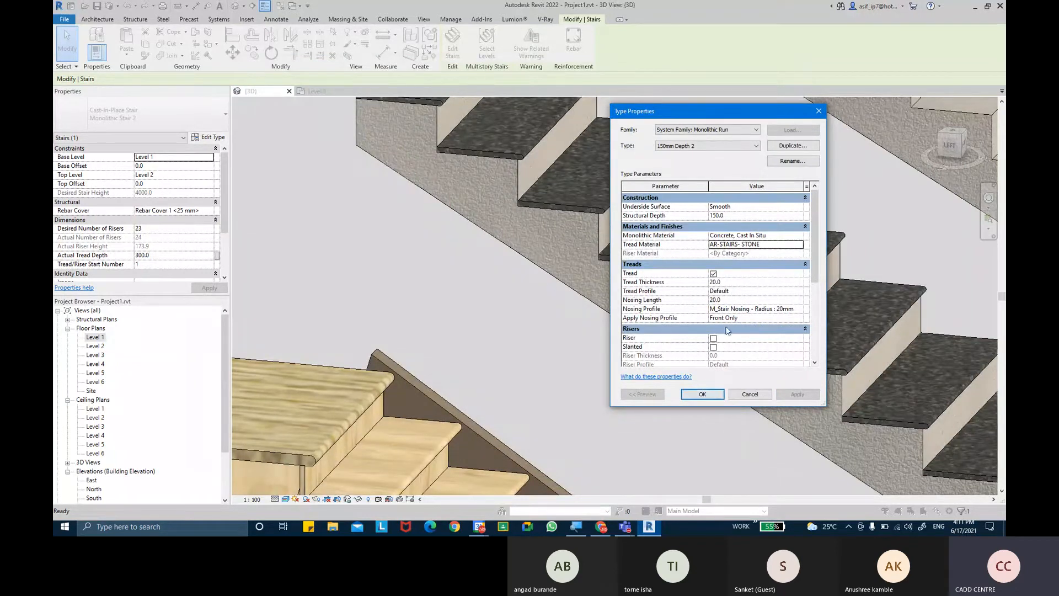
- Enable risers on the run type with AR-STAIRS- STONE as riser material, and confirm the run and stair type changes
left_click(714, 339)
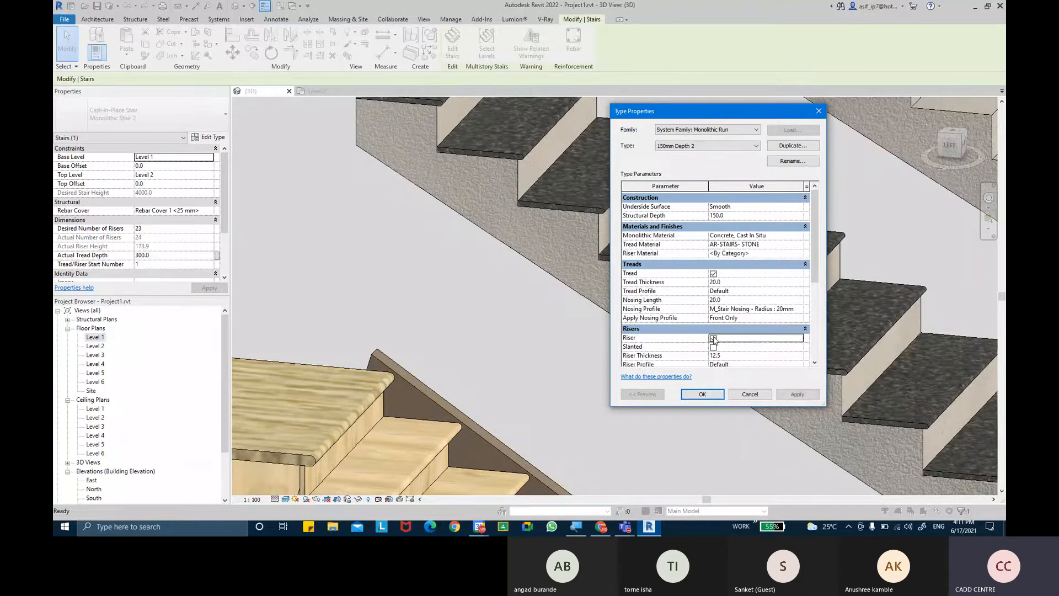
left_click(802, 255)
left_click(803, 254)
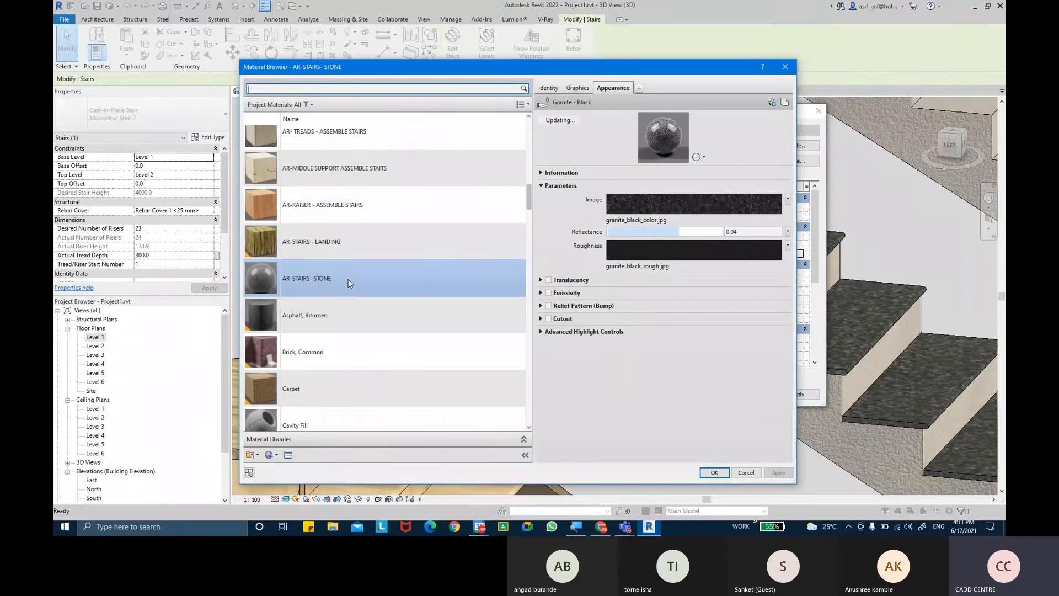
double_click(348, 280)
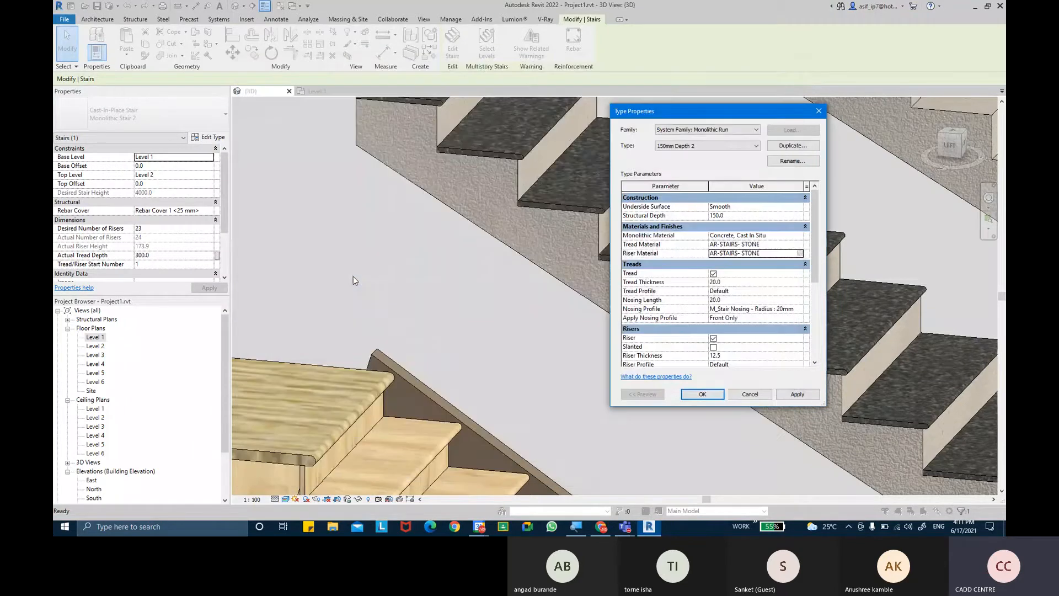
left_click(789, 397)
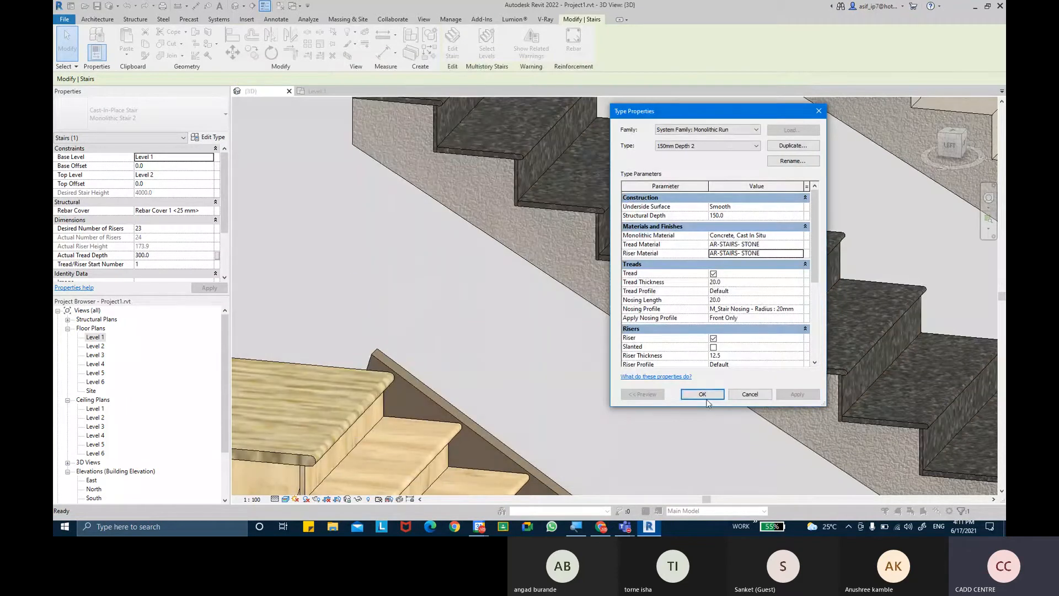
left_click(695, 396)
left_click(799, 396)
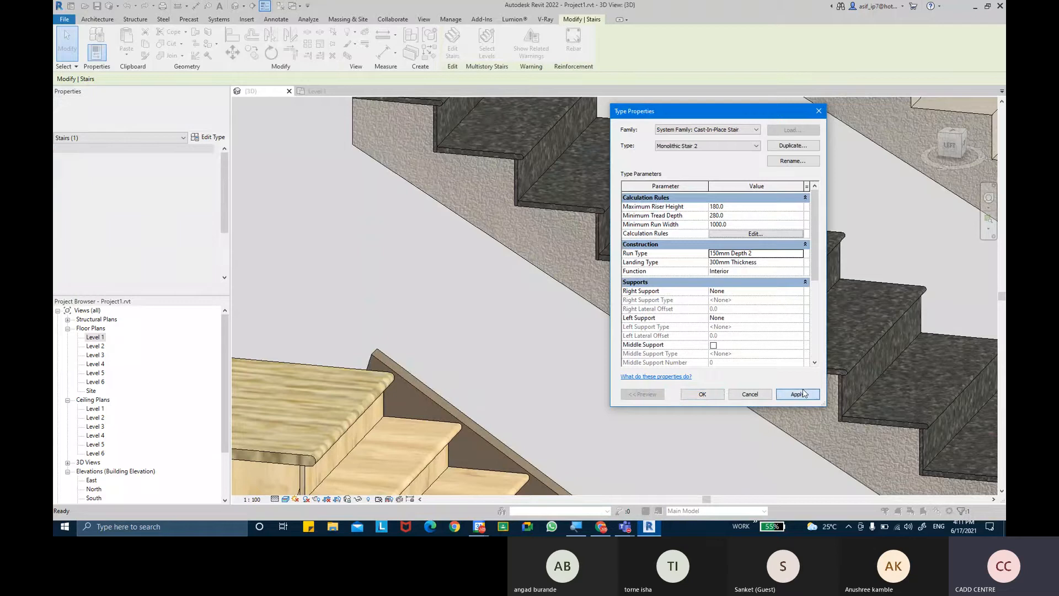
left_click(704, 396)
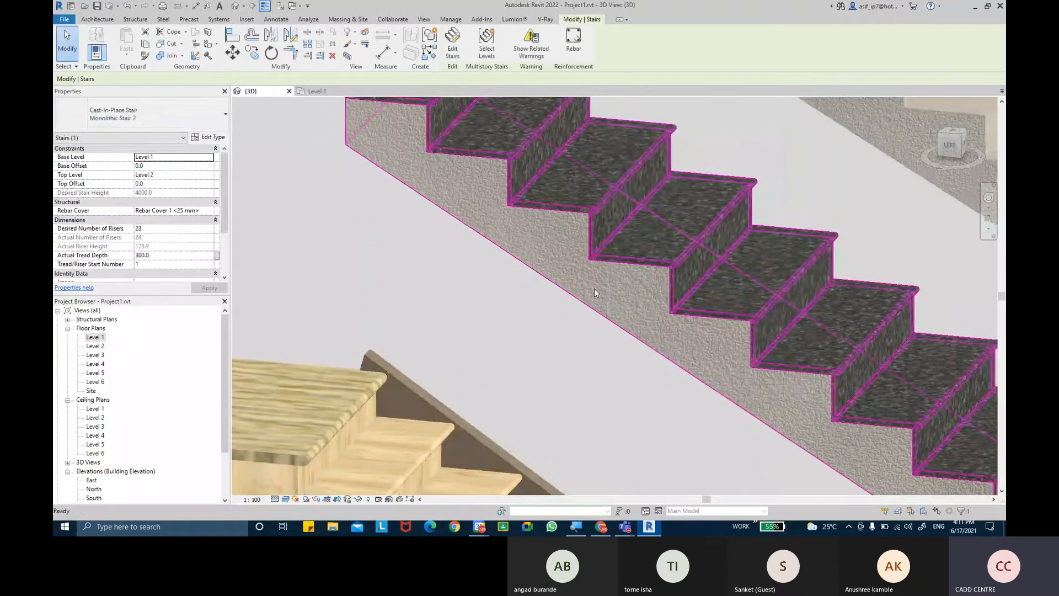
- Examine the monolithic stair's granite treads, risers and nosings in the 3D view from several angles
scroll(611, 287, "down", 3)
left_click(658, 288)
scroll(657, 284, "down", 3)
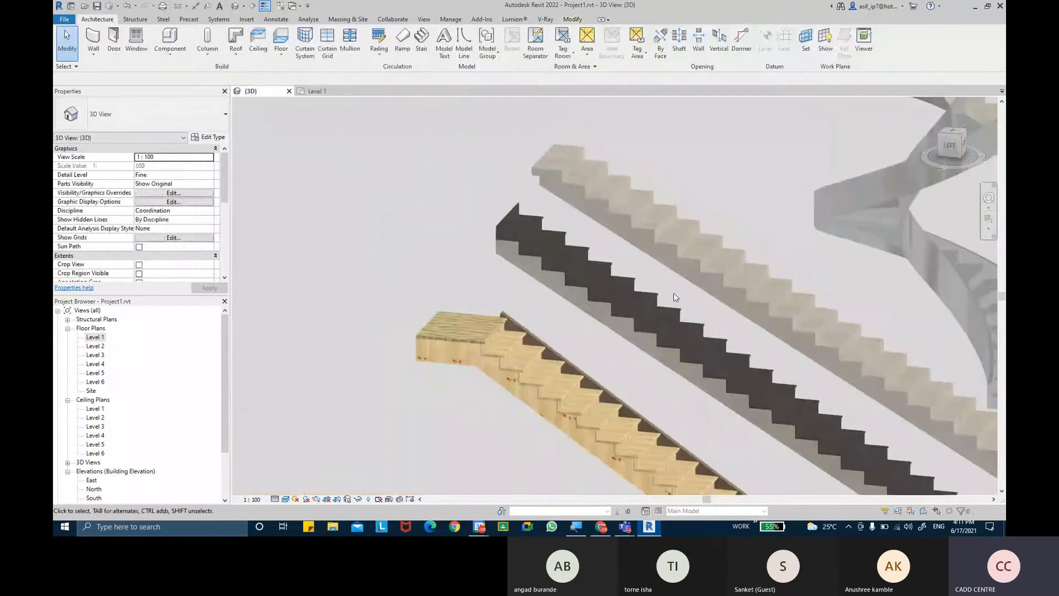
middle_click_drag(707, 309, 634, 333, "shift")
middle_click_drag(812, 381, 667, 348)
scroll(657, 418, "up", 5)
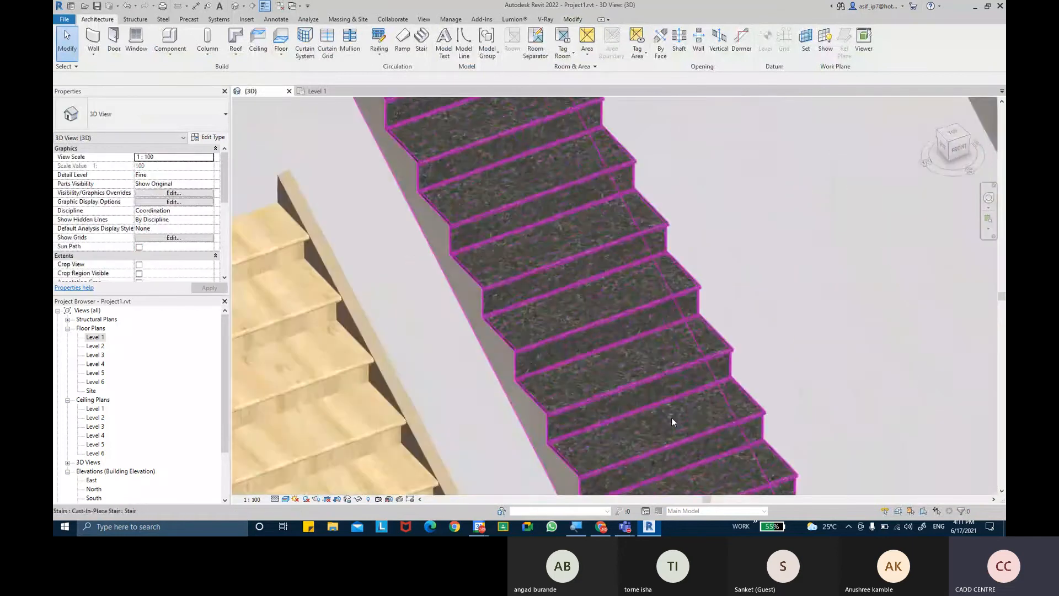
scroll(485, 394, "up", 2)
scroll(346, 371, "down", 3)
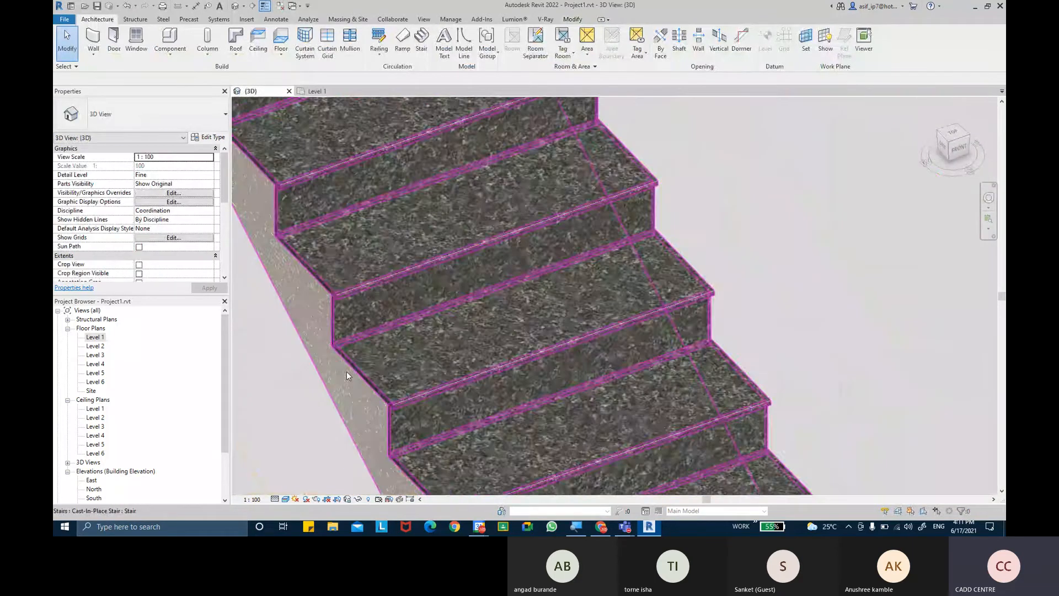
scroll(347, 372, "down", 3)
middle_click_drag(353, 369, 526, 274, "shift")
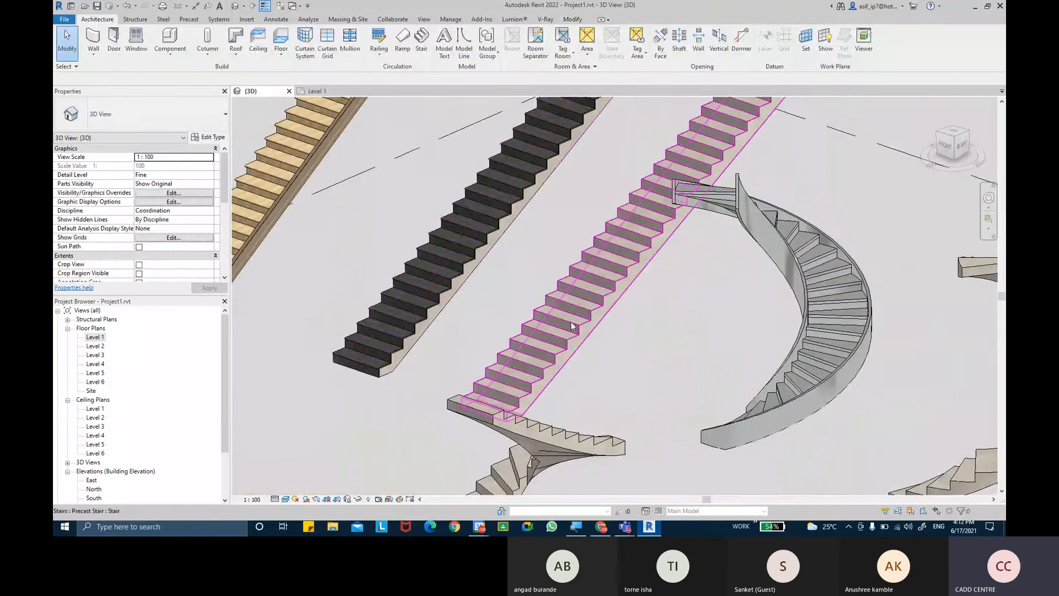
- Duplicate the straight precast stair's type as Precast Stair 2 and review the properties of its 190mm Depth run type
middle_click_drag(587, 307, 571, 334, "shift")
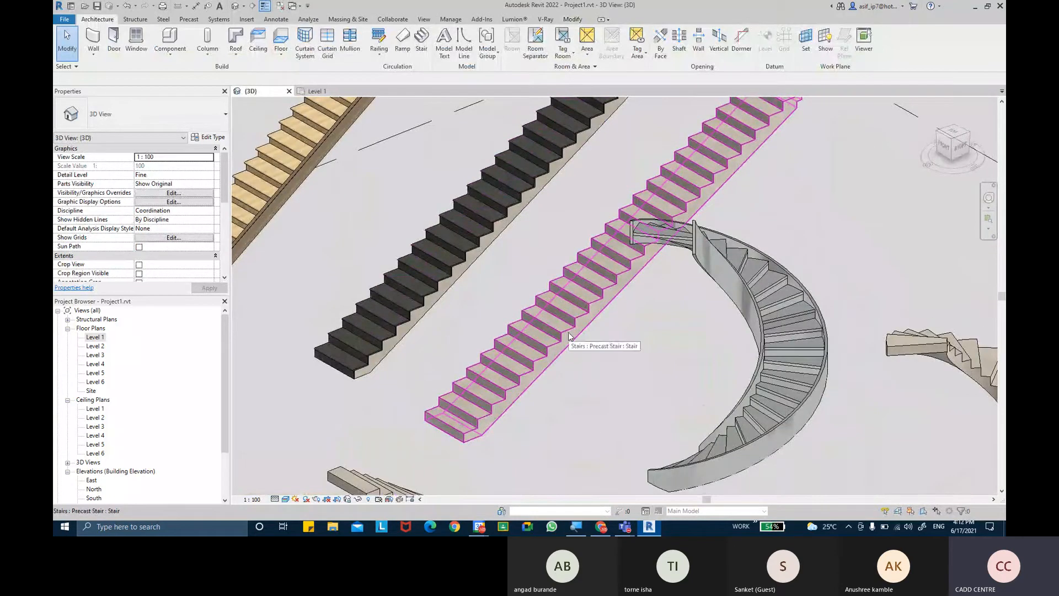
left_click(570, 335)
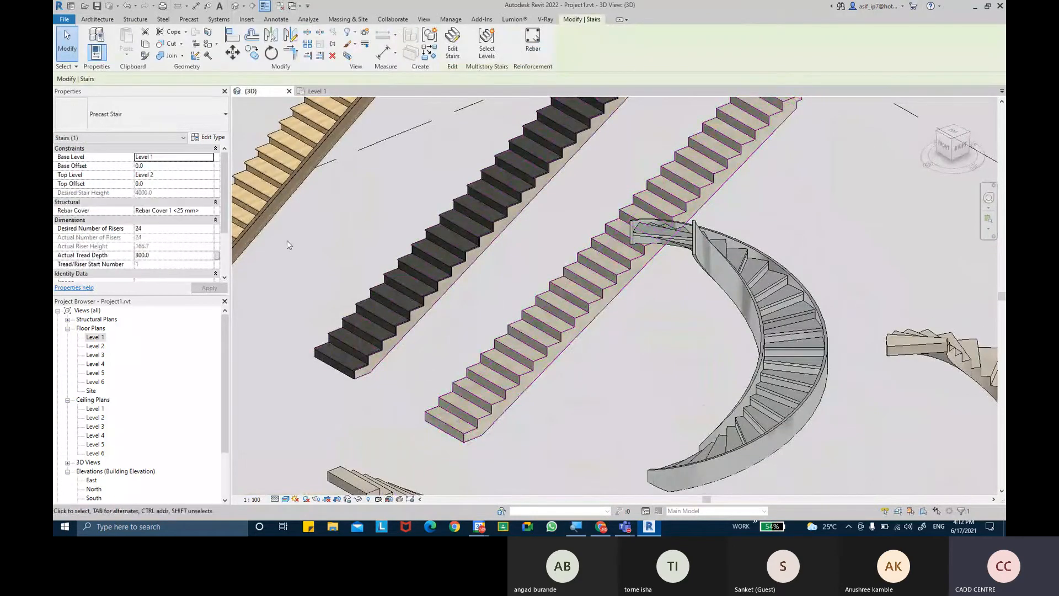
left_click(211, 137)
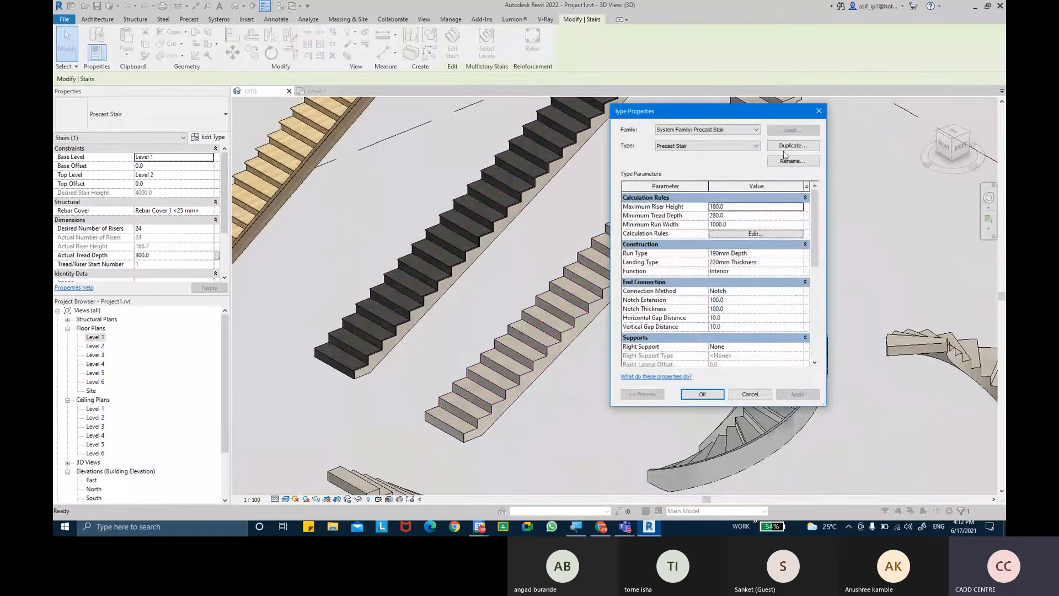
left_click(789, 146)
left_click(463, 235)
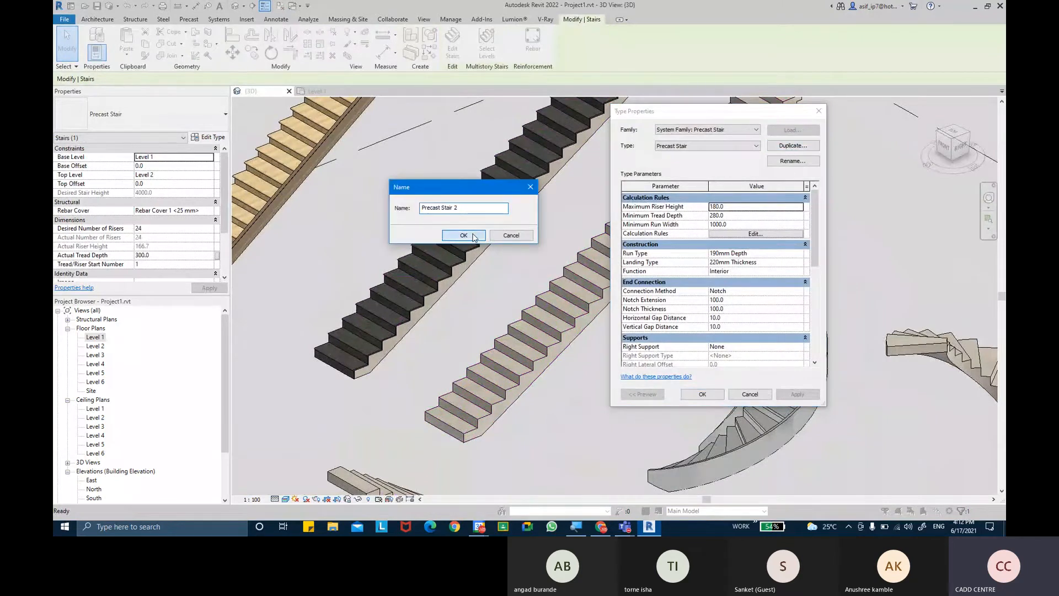
left_click(772, 253)
left_click(799, 253)
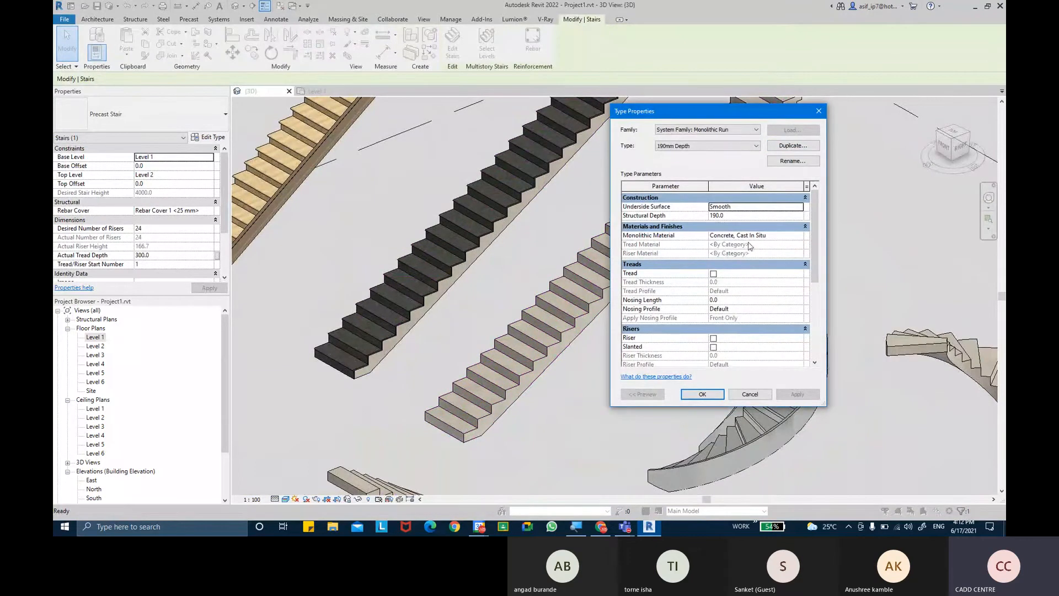
scroll(714, 283, "down", 4)
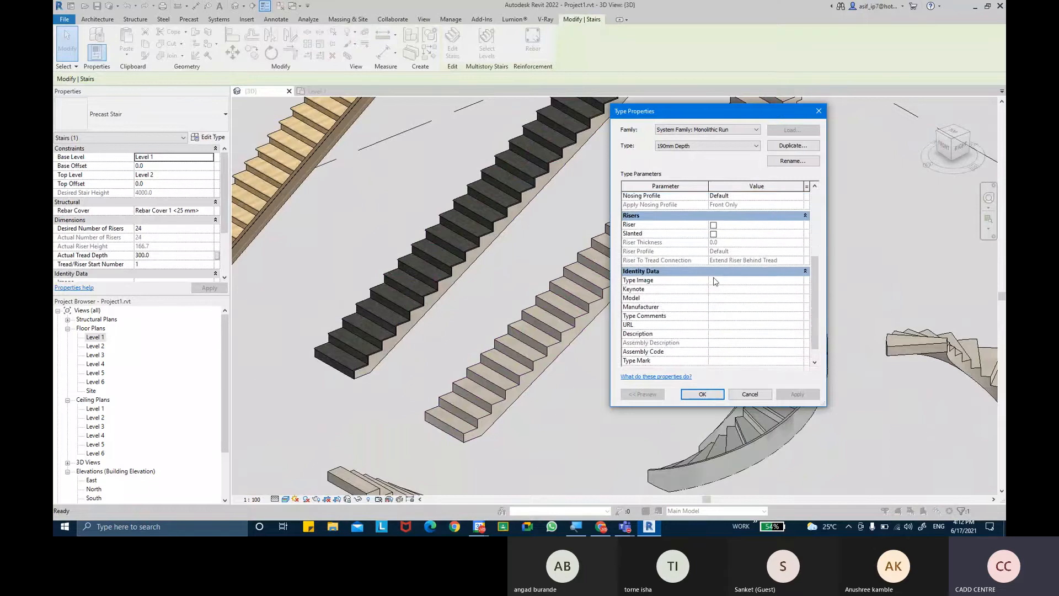
scroll(714, 285, "up", 4)
left_click(714, 395)
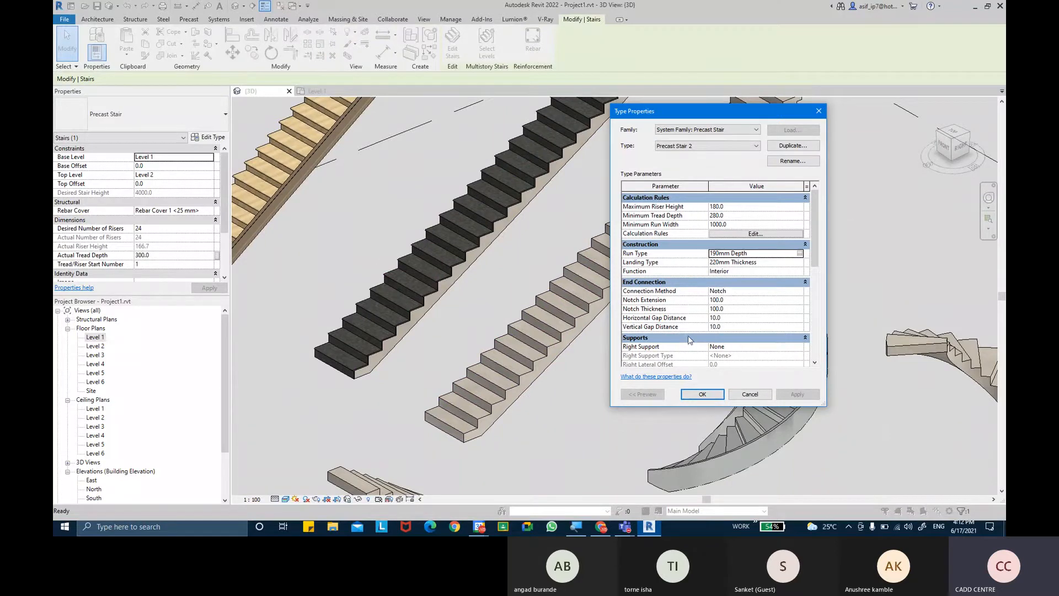
- Add a right-side stringer support to the Precast Stair 2 type and apply the change to the precast stair
scroll(699, 345, "down", 2)
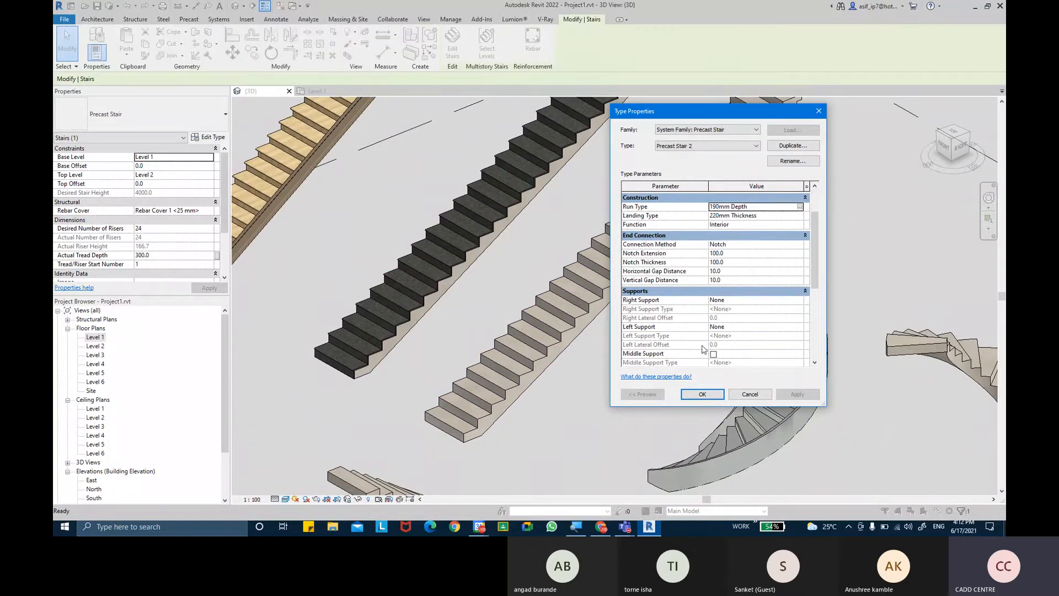
left_click(799, 302)
left_click(800, 301)
left_click(749, 318)
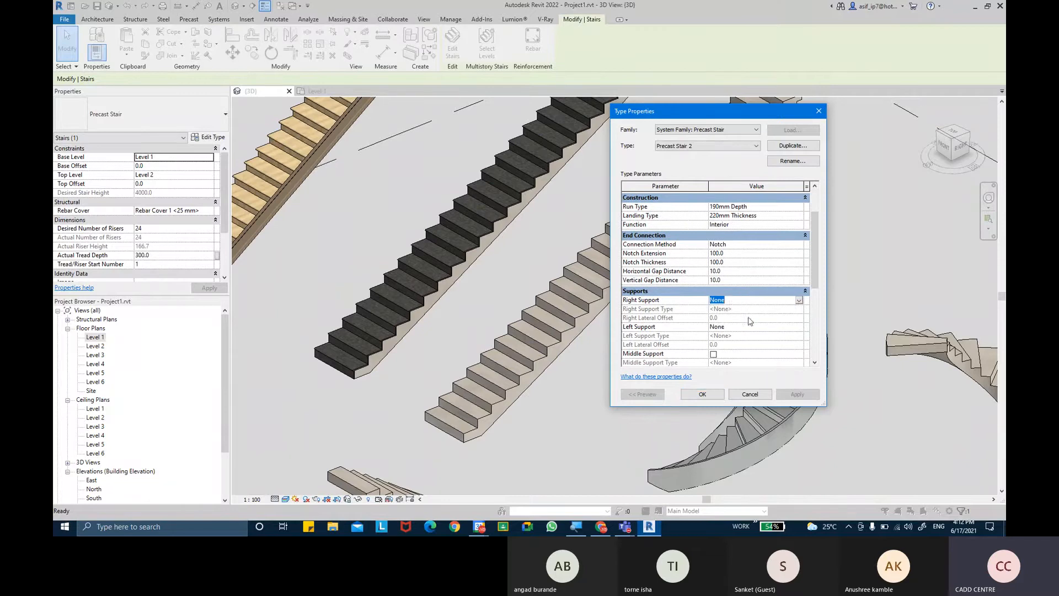
left_click(701, 395)
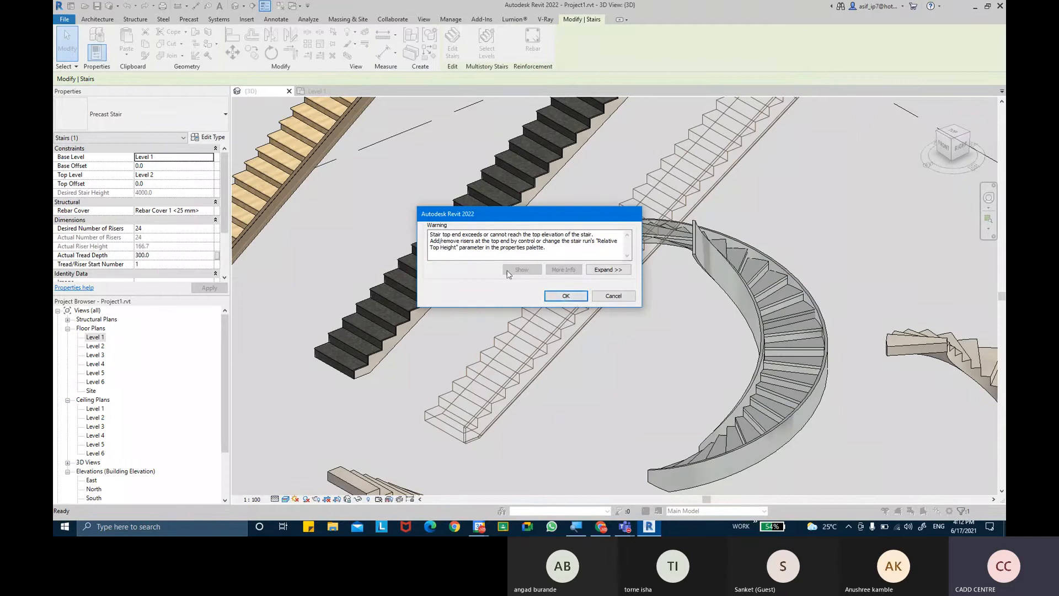
left_click(565, 295)
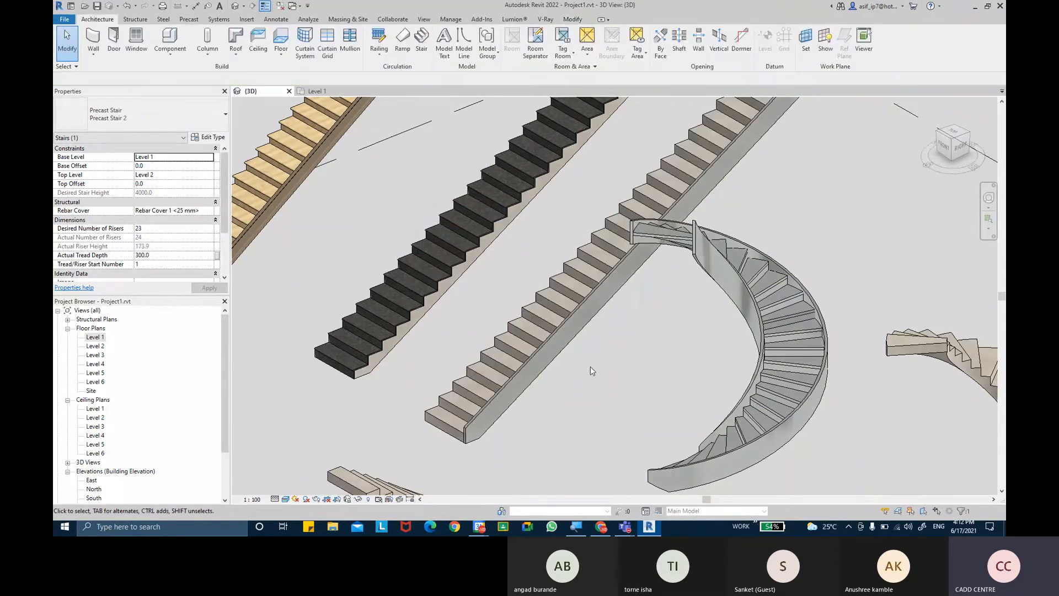
left_click(590, 367)
- Examine the precast stair's side support and compare it with the wooden and granite stairs in the 3D view
middle_click_drag(600, 374, 776, 313, "shift")
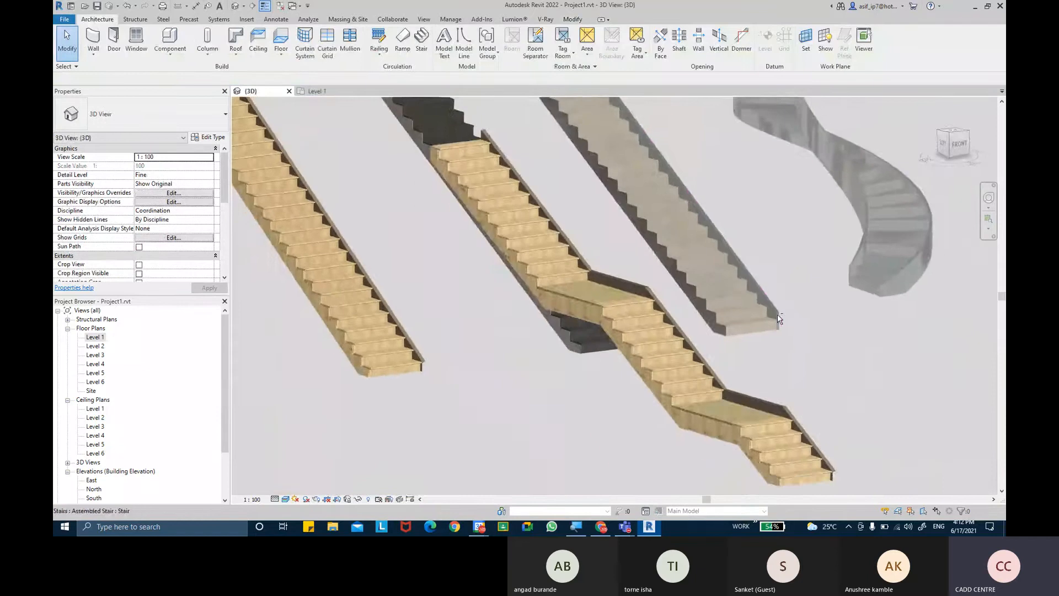
scroll(776, 314, "up", 5)
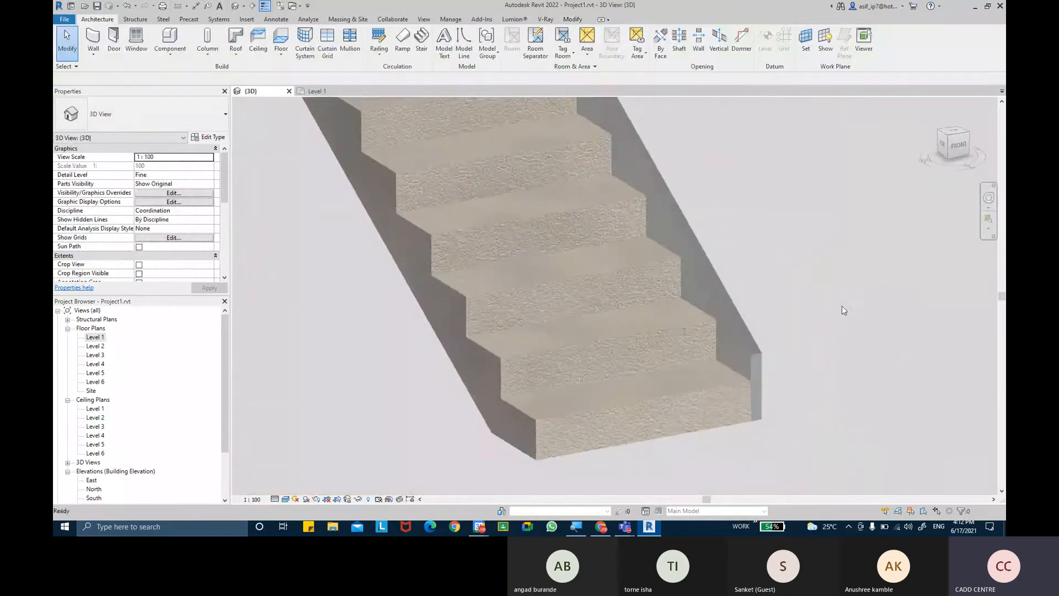
scroll(842, 310, "down", 6)
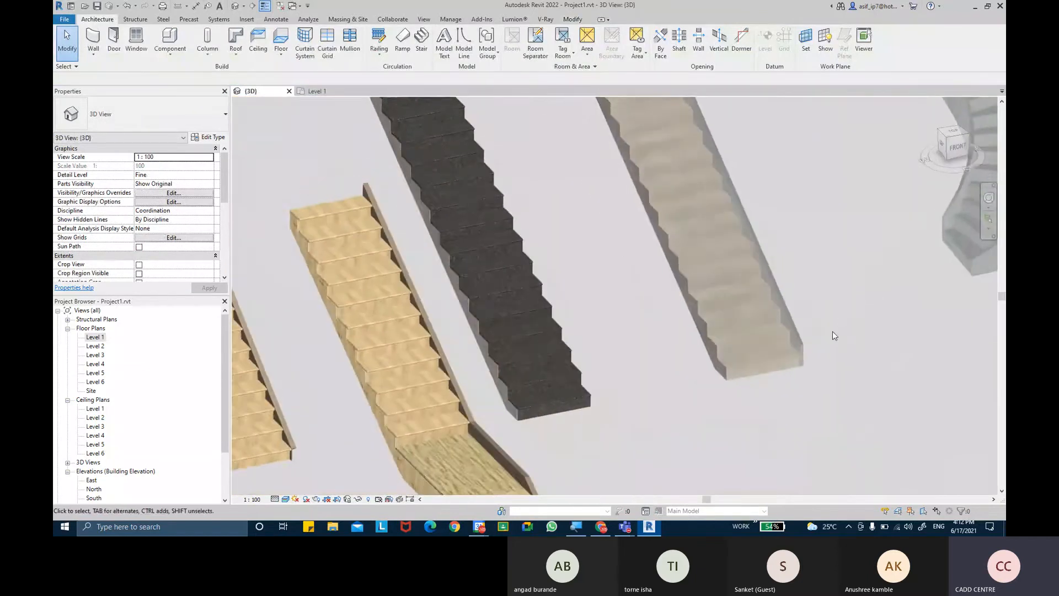
scroll(574, 368, "down", 3)
scroll(531, 364, "up", 3)
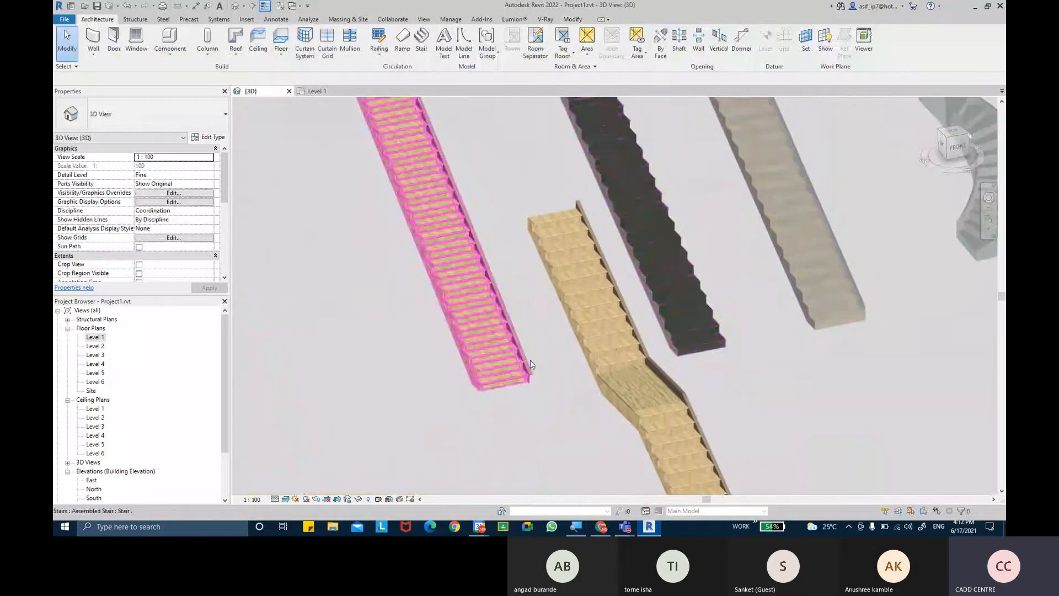
scroll(530, 364, "up", 4)
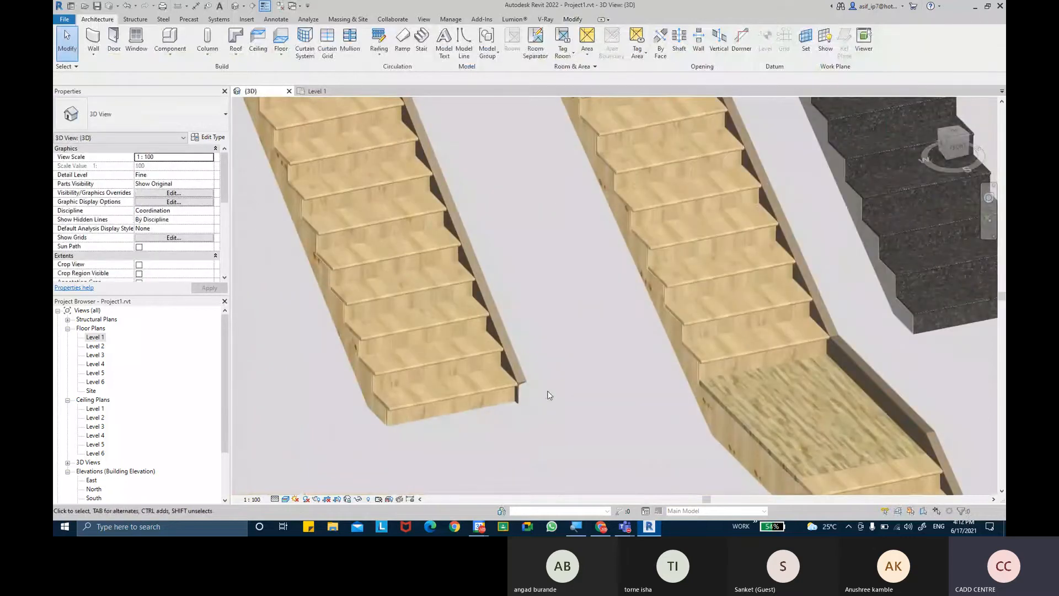
scroll(548, 393, "down", 5)
middle_click_drag(685, 315, 579, 349)
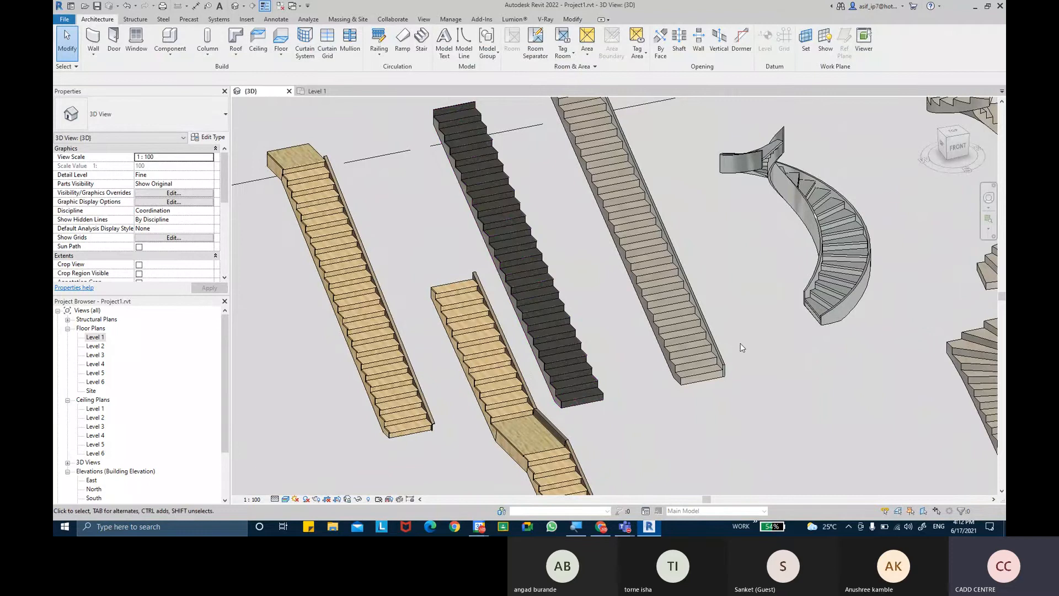
middle_click_drag(757, 387, 752, 396, "shift")
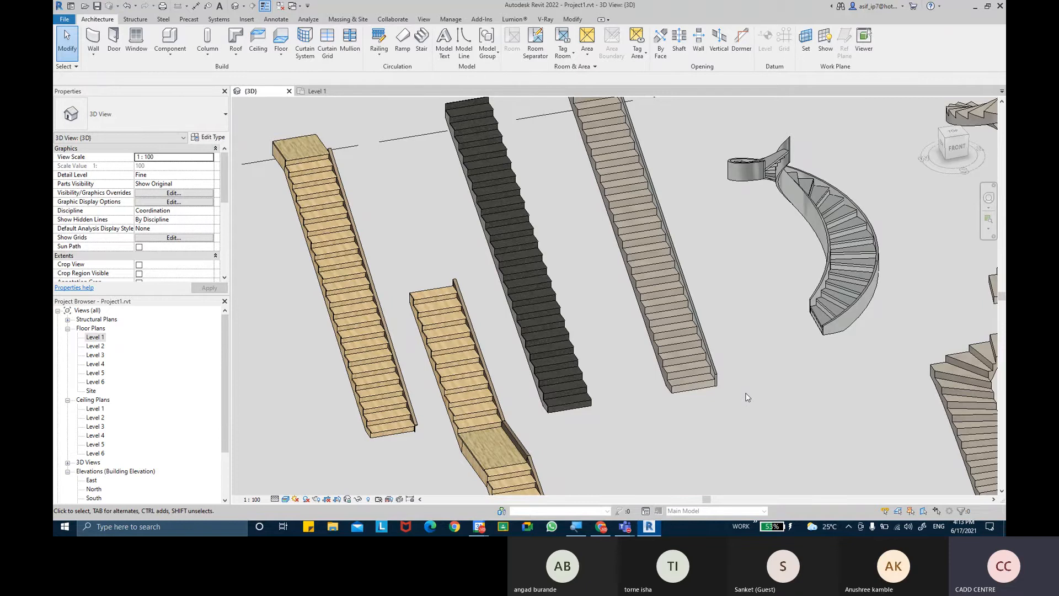
middle_click_drag(687, 385, 711, 380)
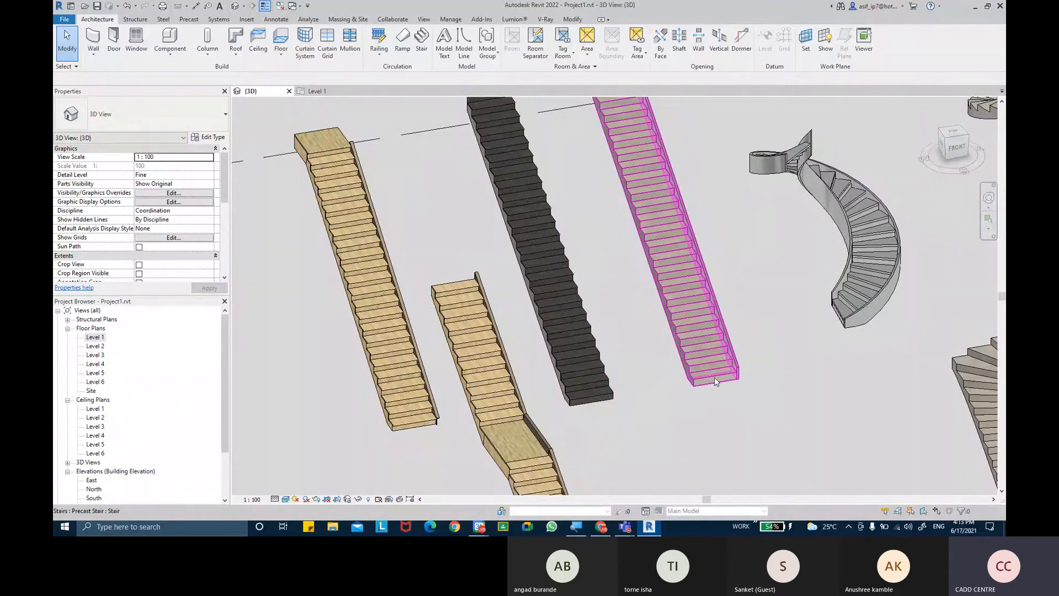
- Select all the stairs in the 3D view and delete them from the model
scroll(640, 282, "down", 3)
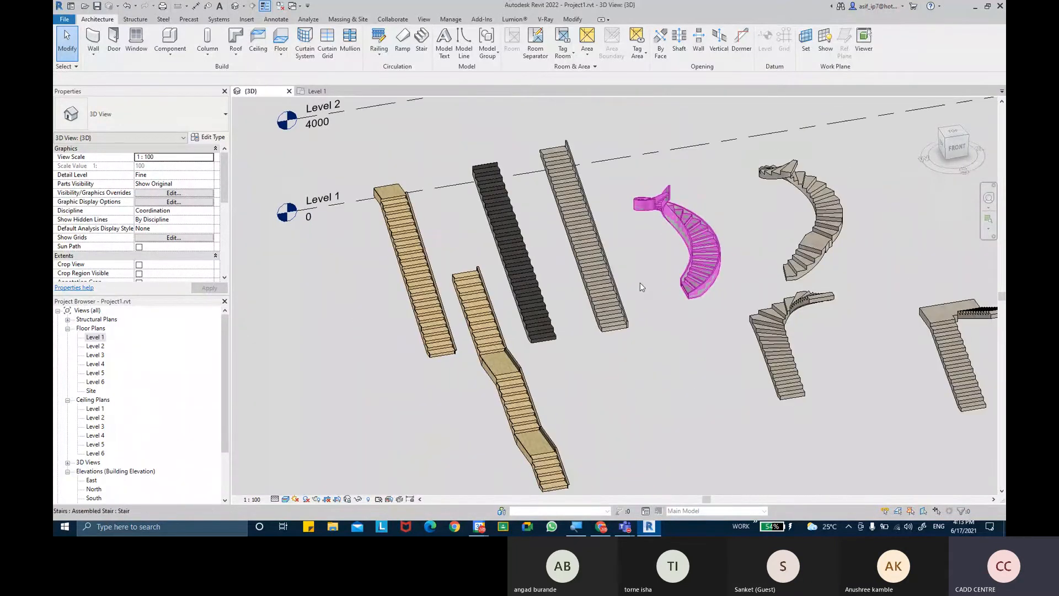
scroll(640, 283, "down", 3)
middle_click_drag(640, 282, 693, 359, "shift")
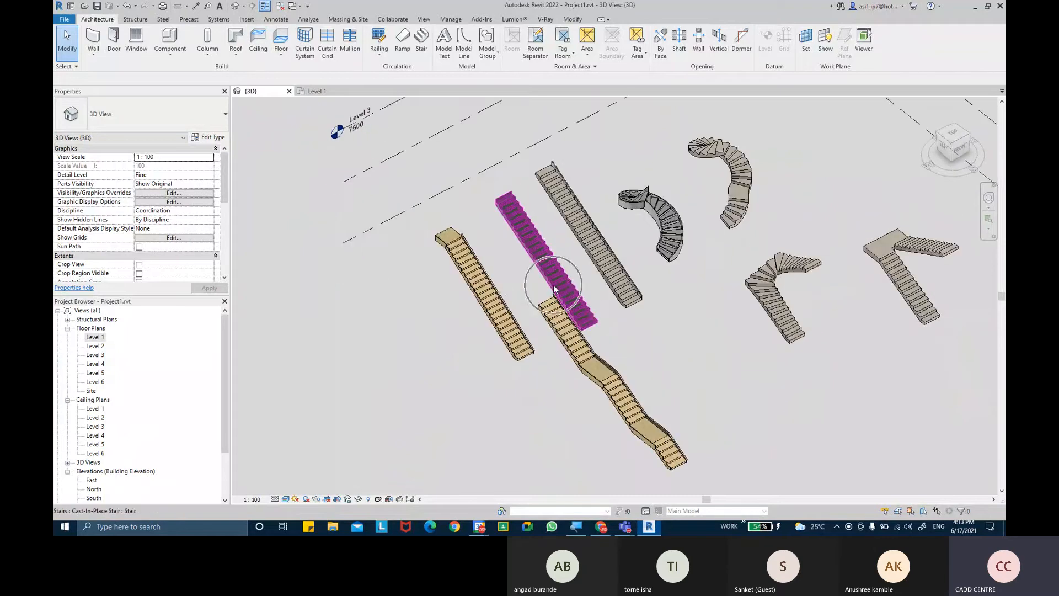
mouse_move(554, 288)
middle_mouse_down("shift")
mouse_move(669, 279)
mouse_move(654, 285)
mouse_move(740, 267)
mouse_move(788, 298)
middle_mouse_up("shift")
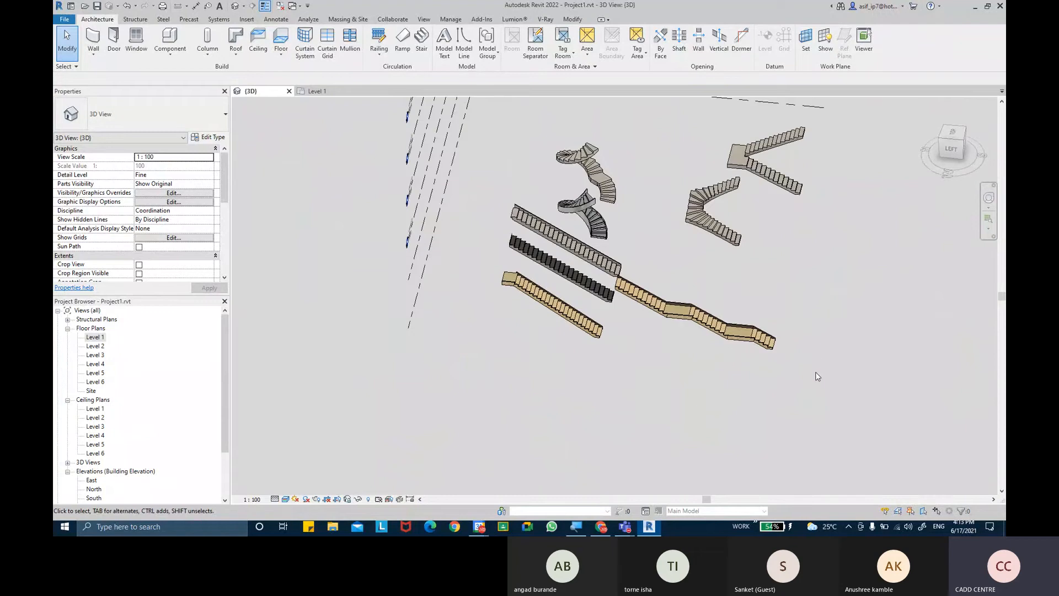
left_click_drag(809, 374, 539, 145)
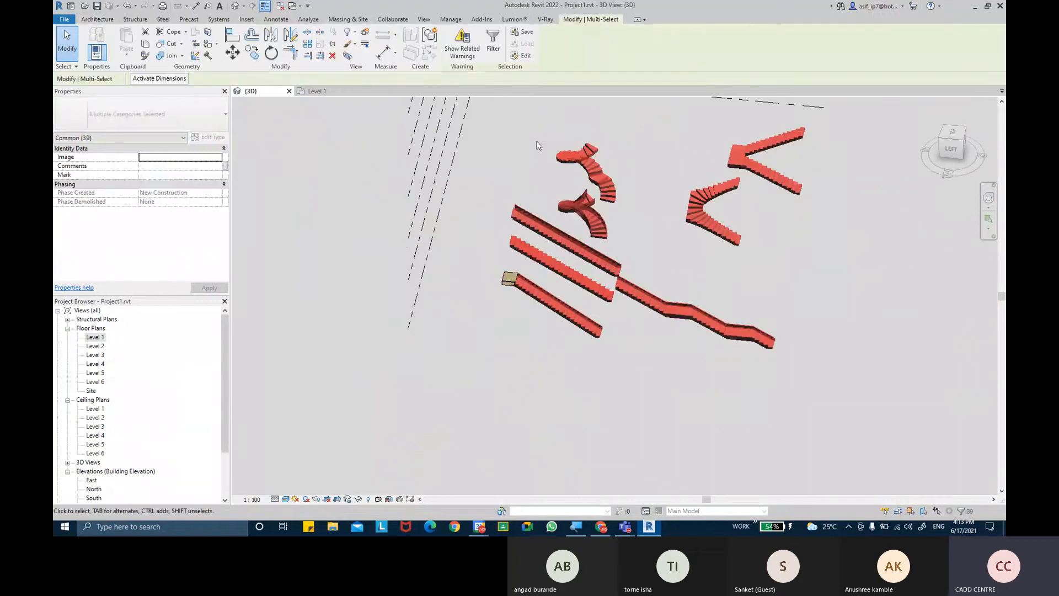
key("Delete")
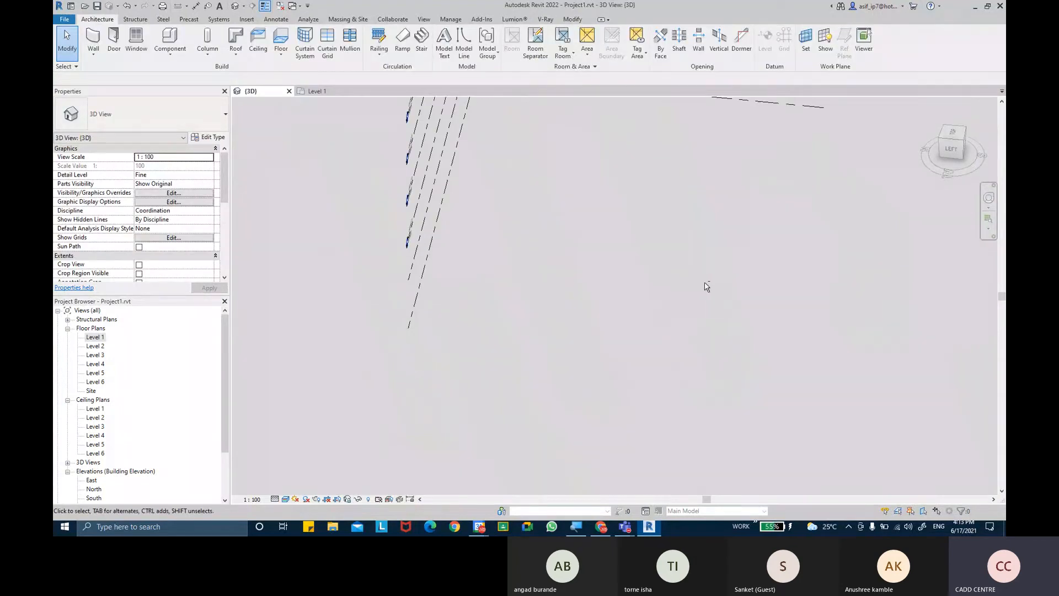
- Create a rectangular 150mm Foundation Slab measuring 15000 by 14000 mm in the Level 1 floor plan
scroll(623, 267, "down", 5)
middle_click_drag(627, 262, 470, 300)
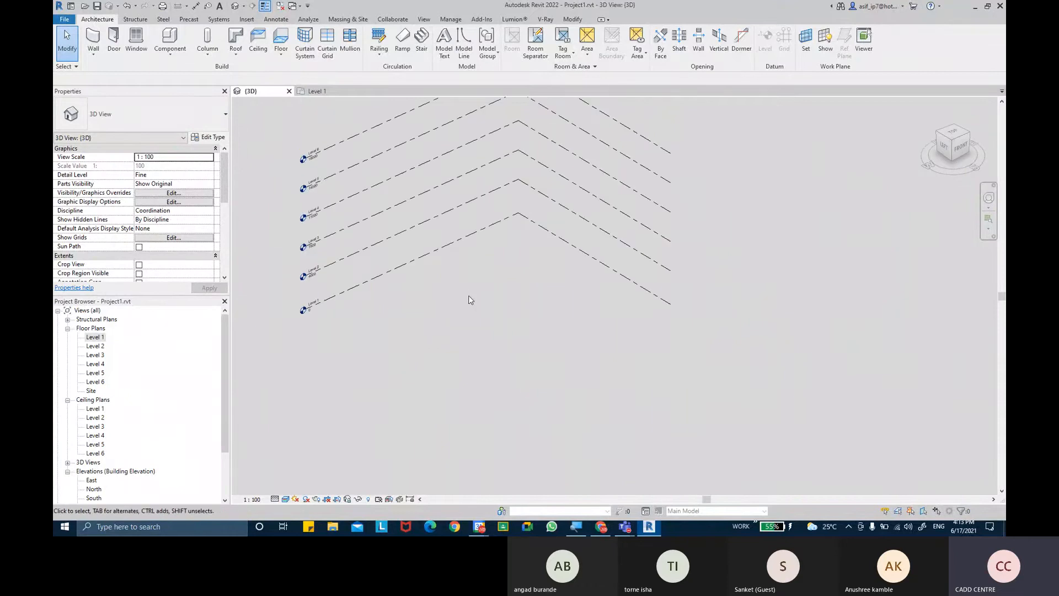
double_click(95, 337)
left_click(593, 298)
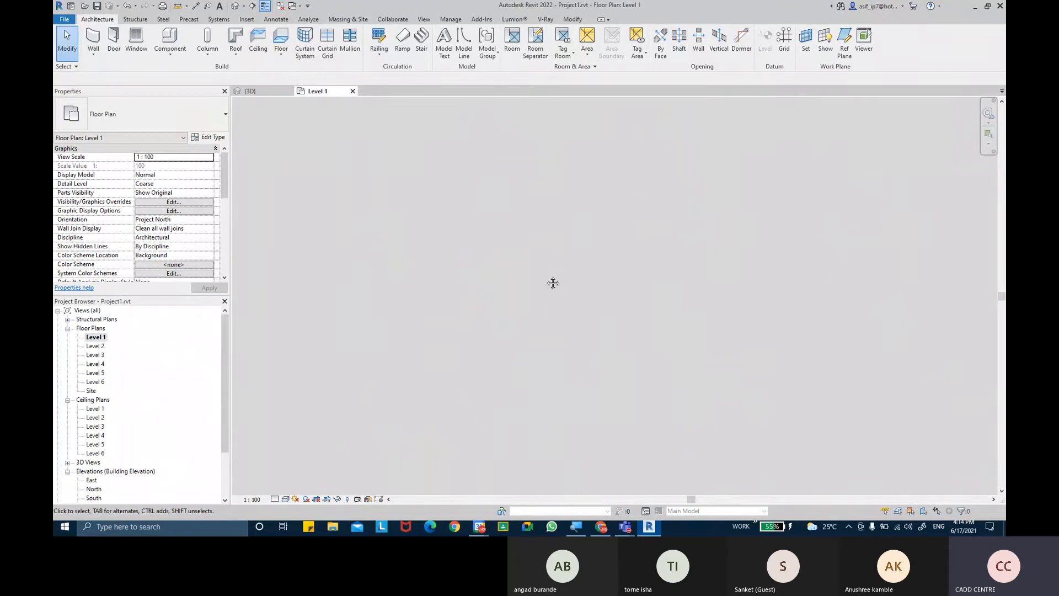
middle_click(553, 283)
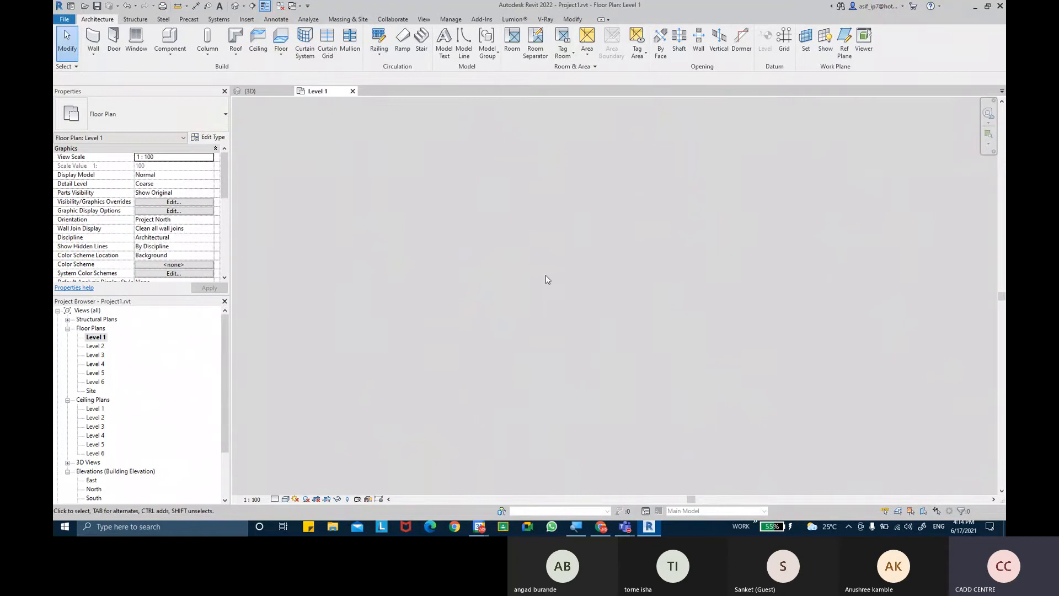
left_click(129, 21)
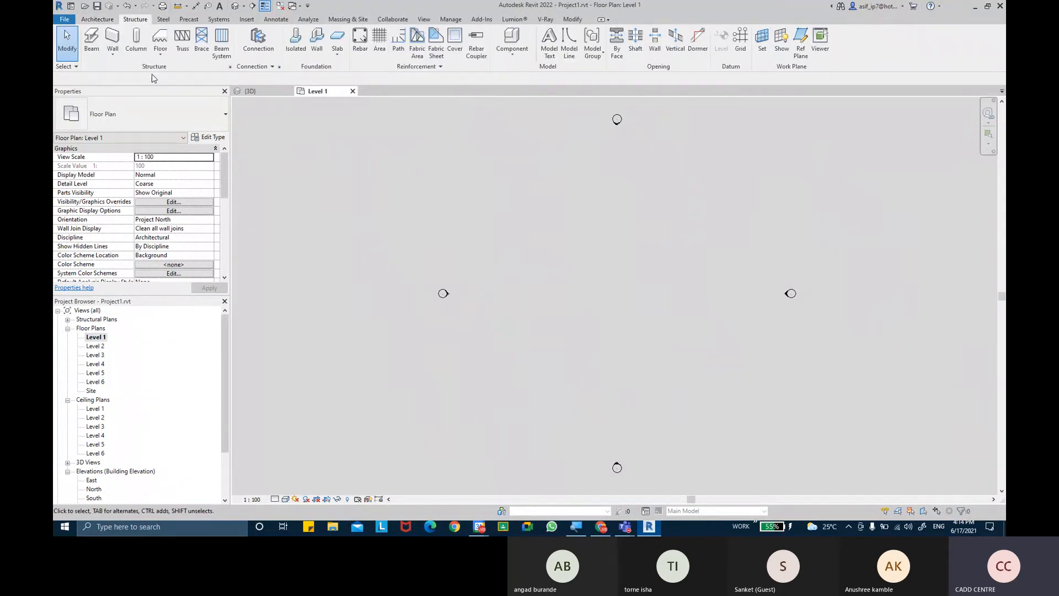
left_click(338, 57)
left_click(359, 70)
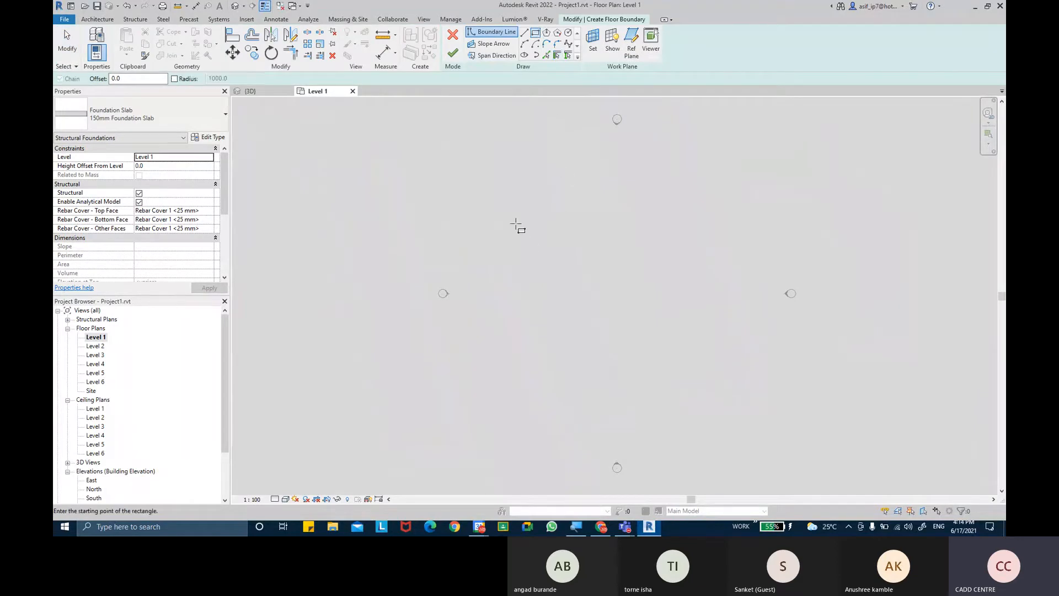
left_click(523, 206)
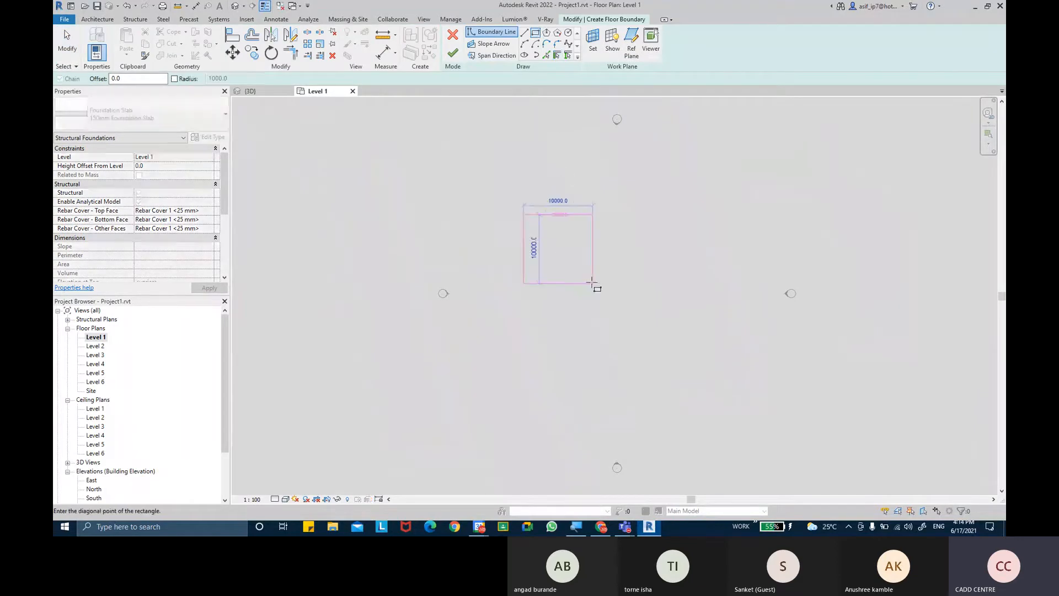
left_click(627, 310)
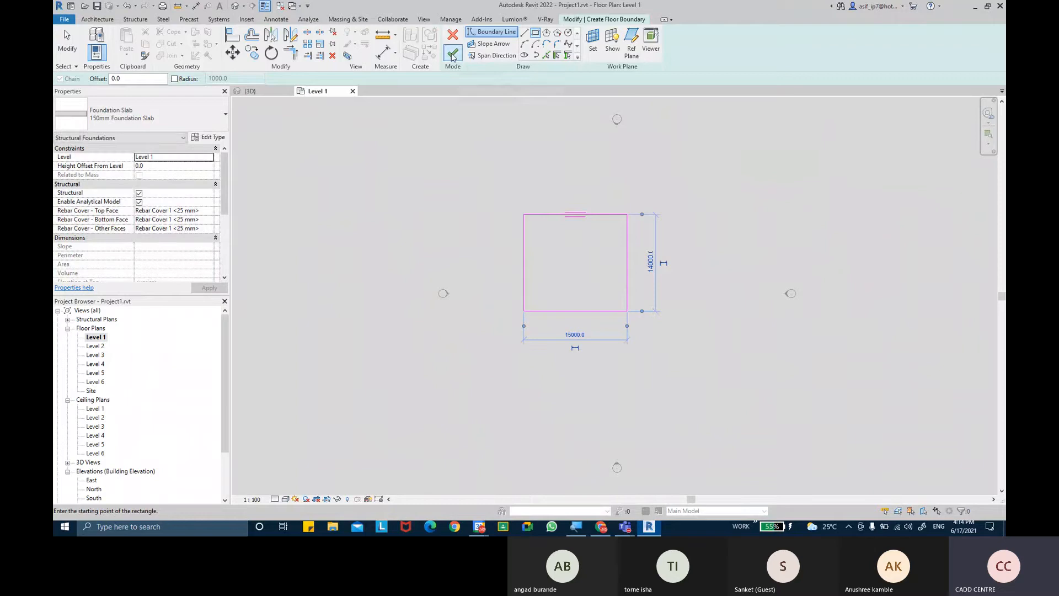
left_click(452, 53)
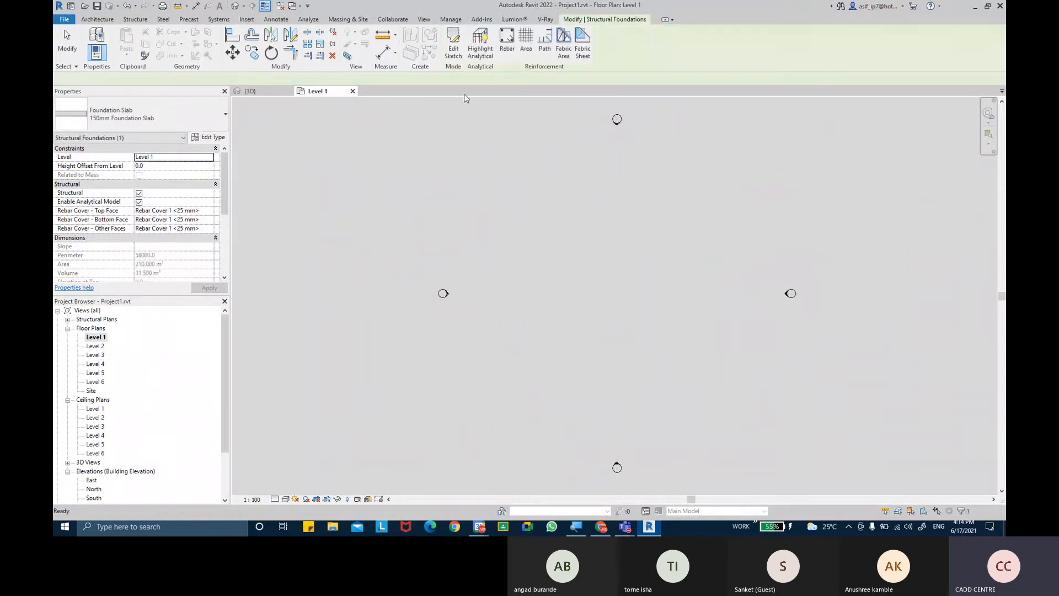
- Open the 3D view and select the 150mm Foundation Slab on Level 1
left_click(236, 6)
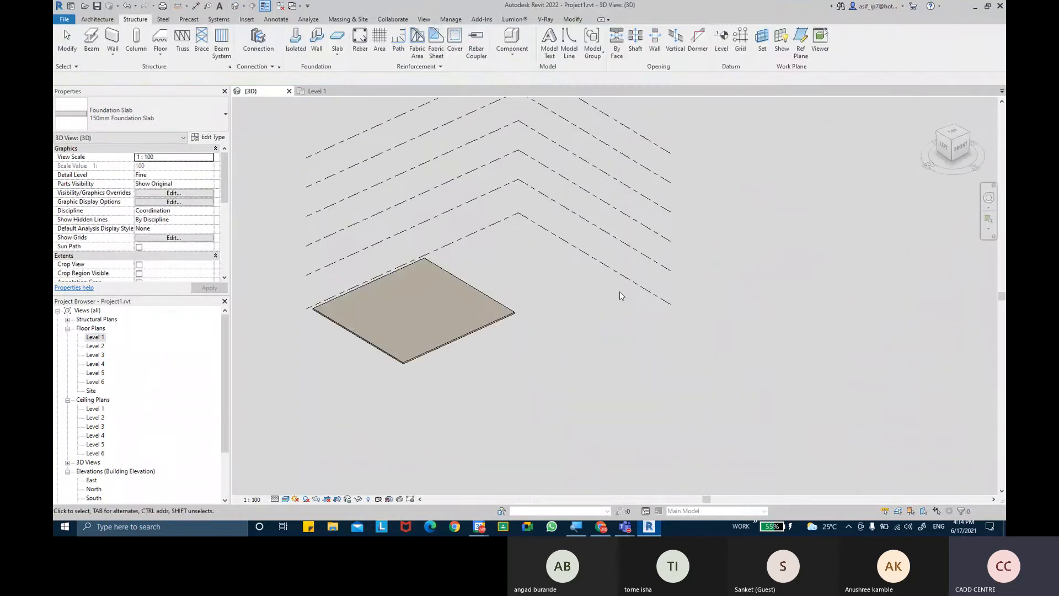
middle_click_drag(628, 293, 685, 269)
left_click(542, 301)
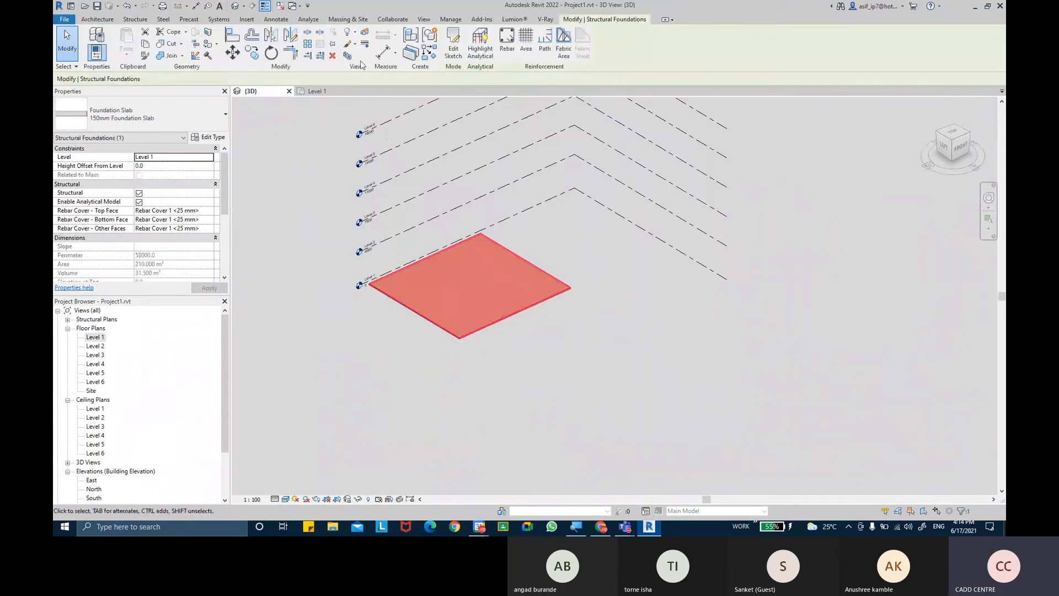
left_click(145, 44)
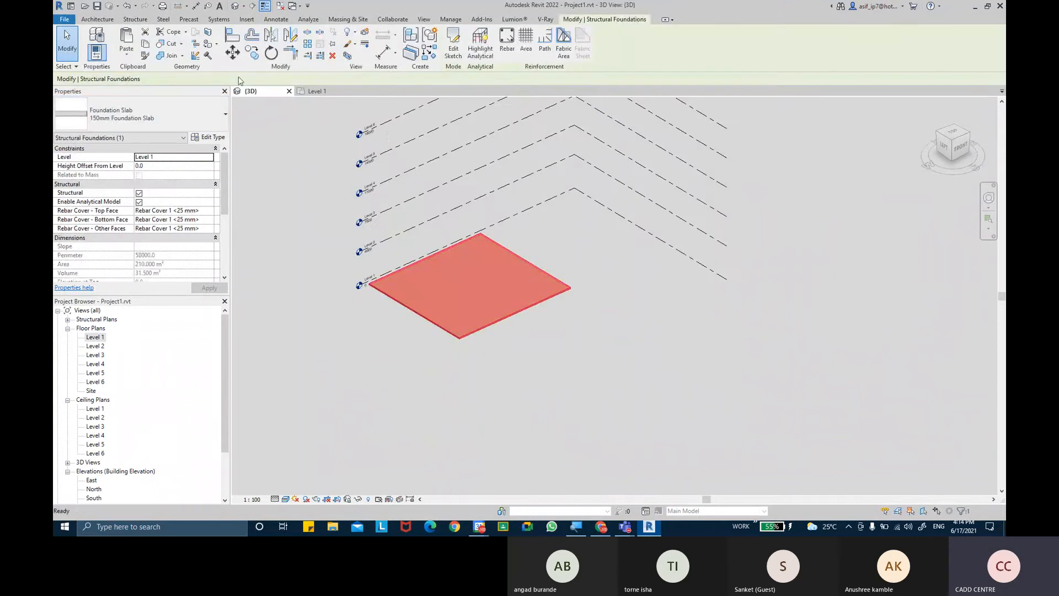
left_click(126, 56)
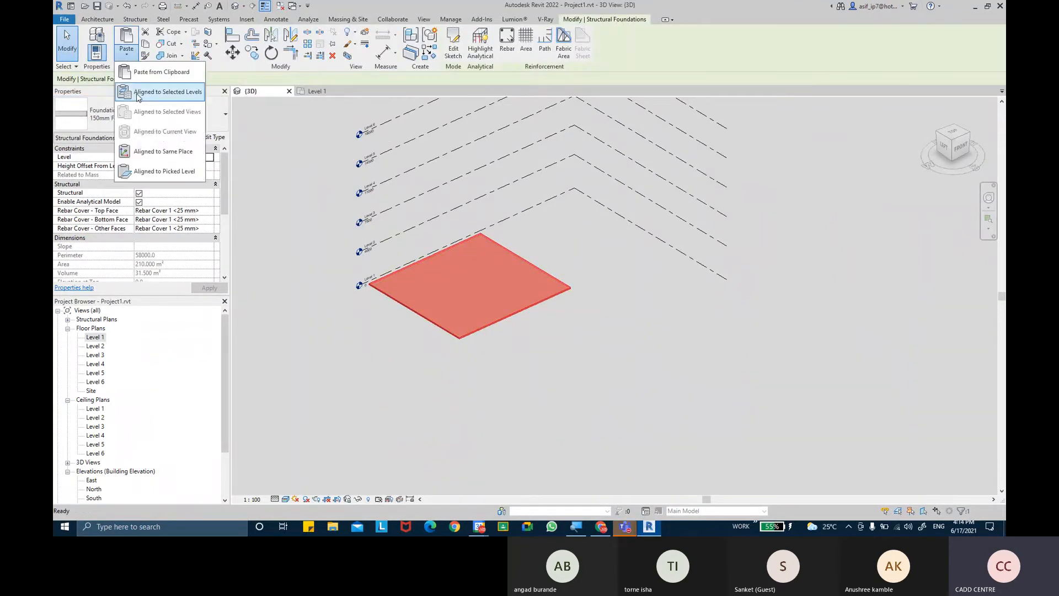
left_click(582, 323)
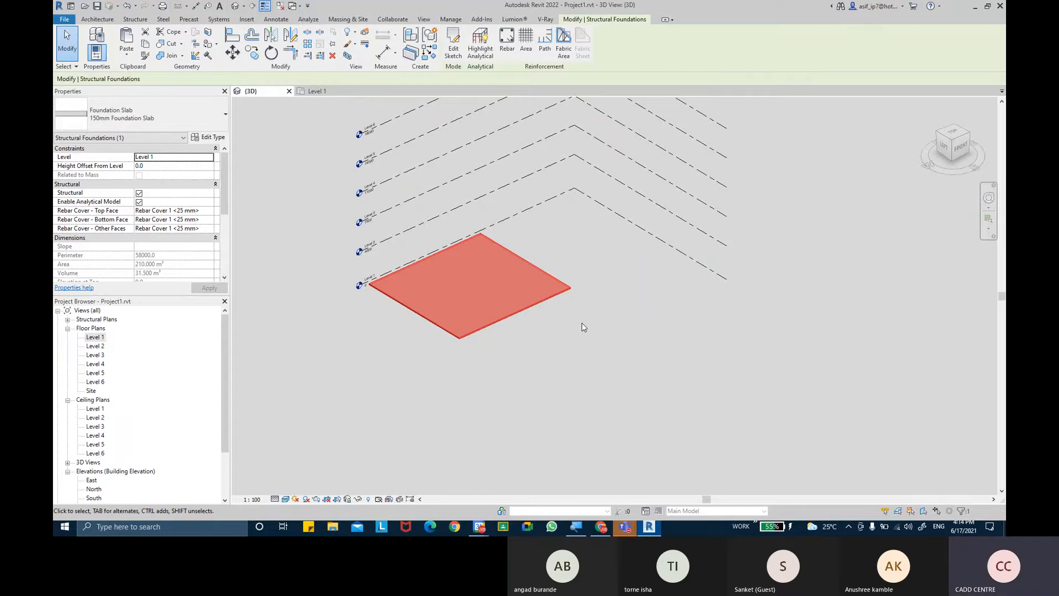
left_click(661, 461)
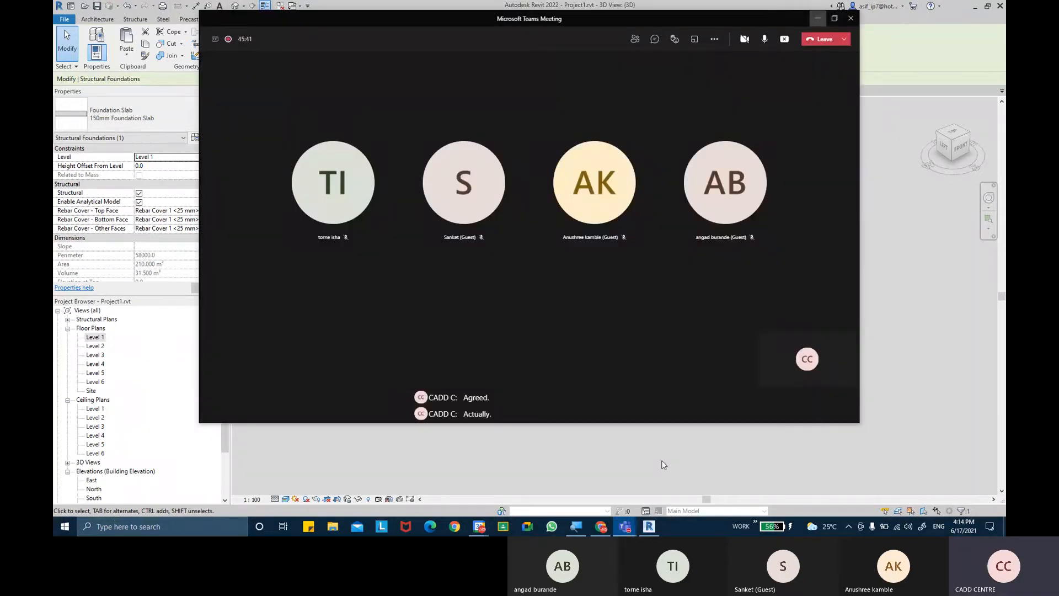
left_click(818, 18)
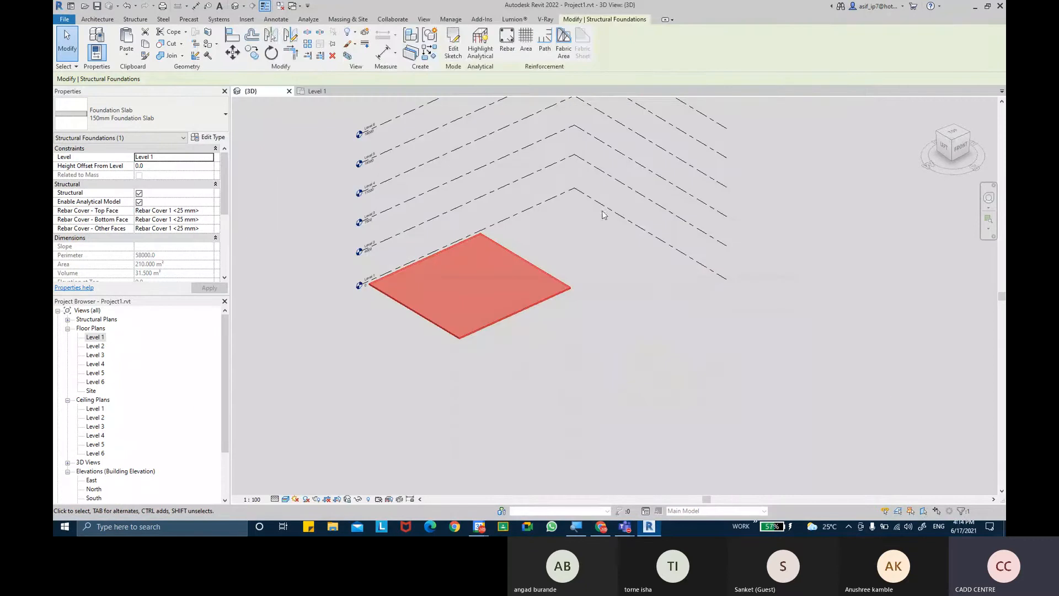
- Copy the foundation slab to the clipboard and paste it aligned to Level 2
left_click(521, 305)
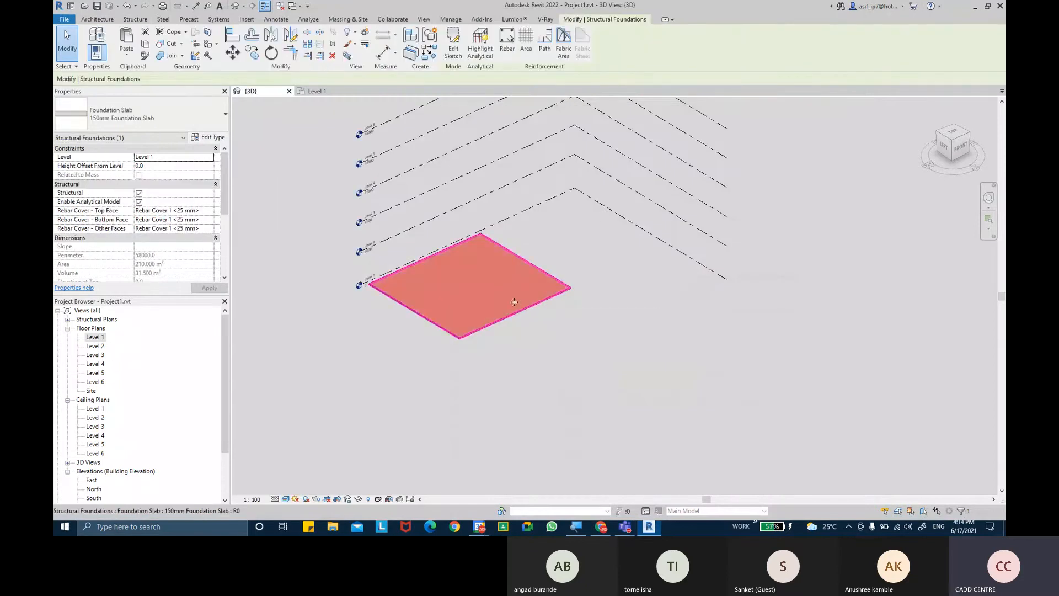
left_click(145, 43)
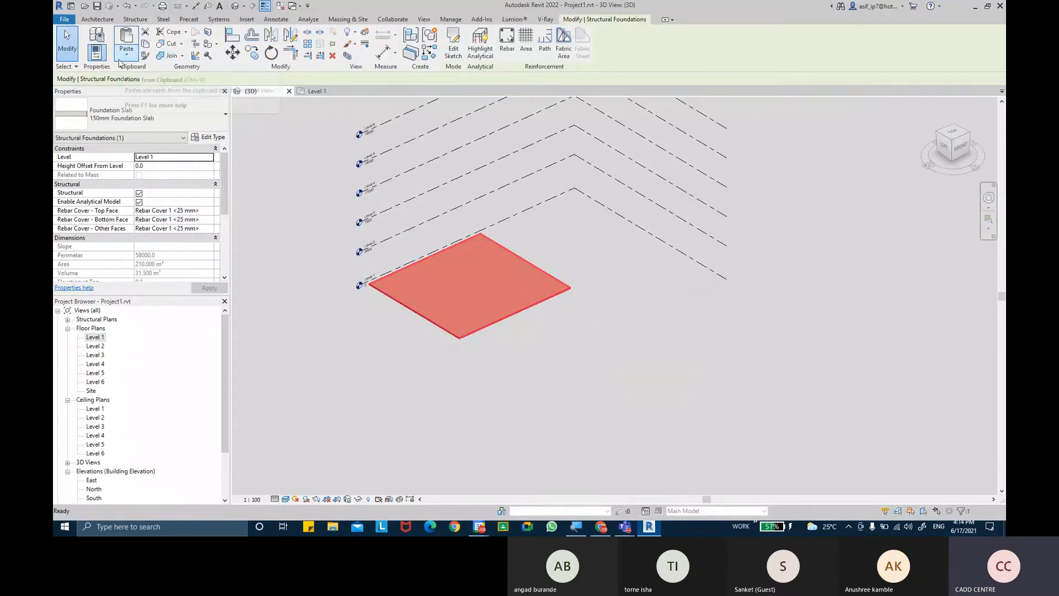
left_click(121, 59)
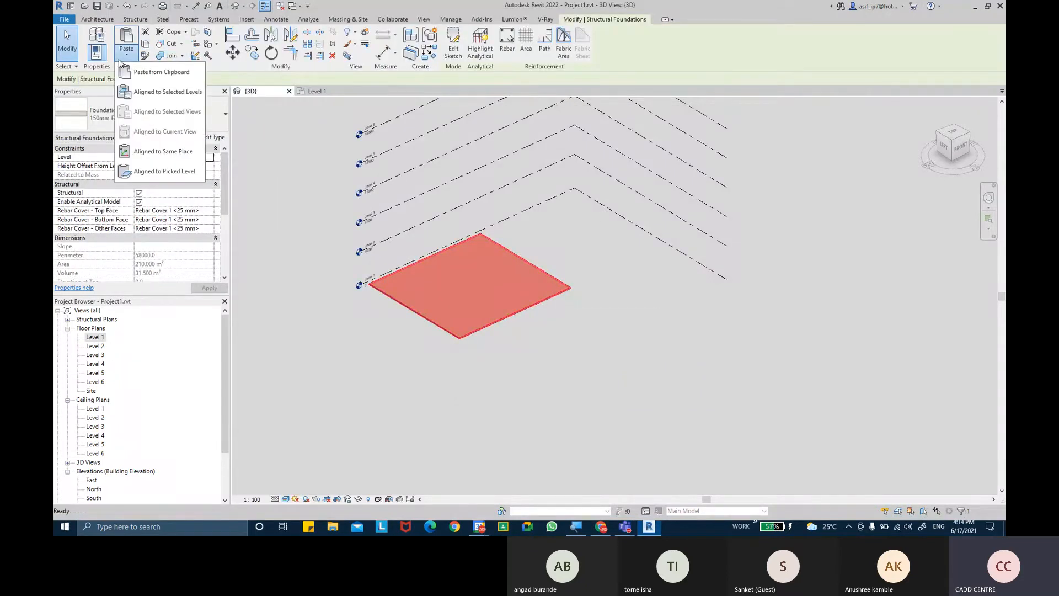
left_click(153, 92)
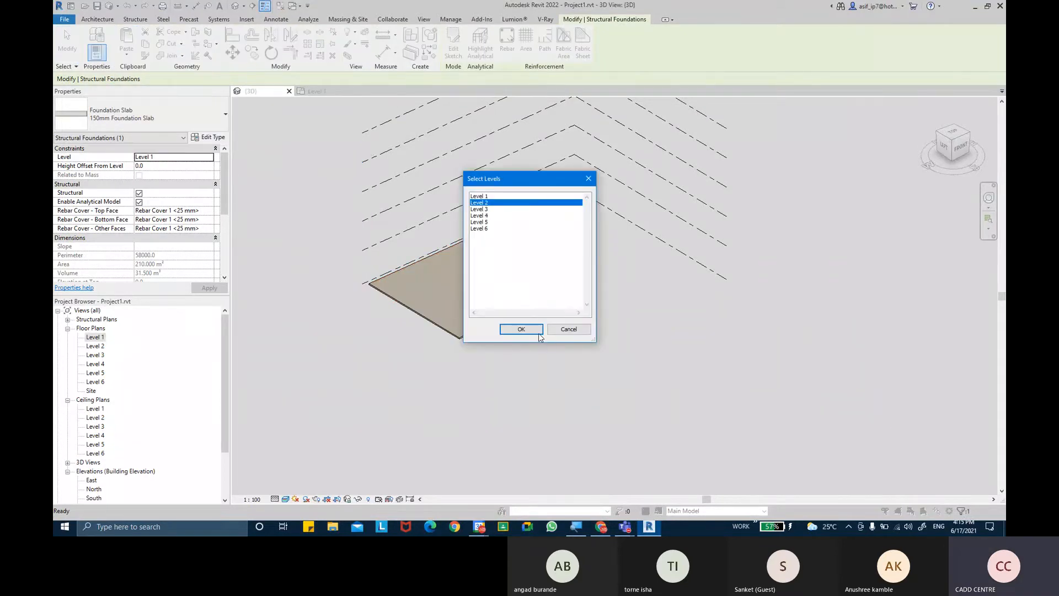
left_click(538, 328)
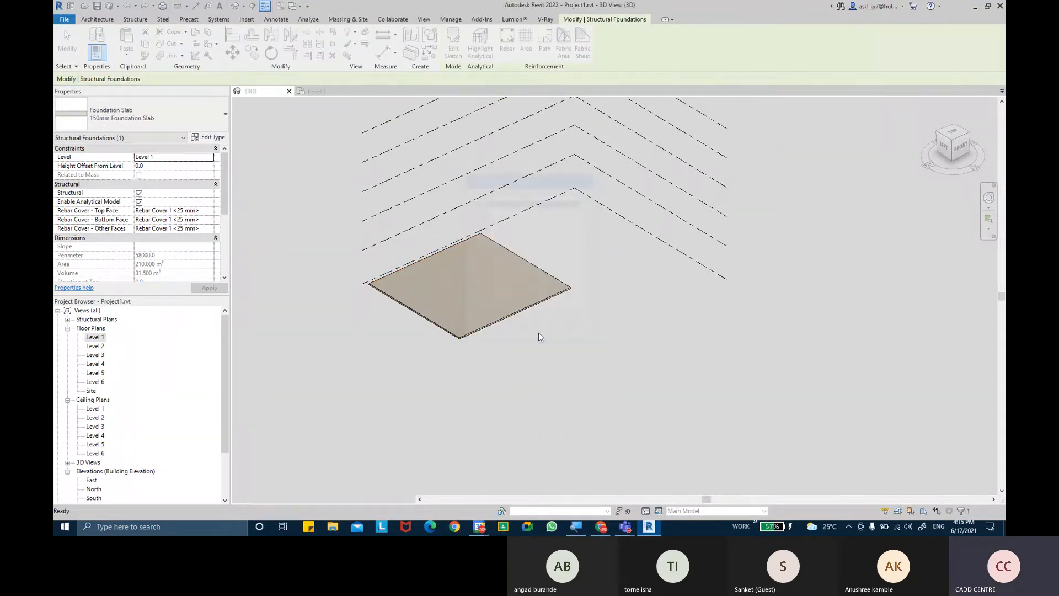
left_click(594, 321)
middle_click_drag(597, 319, 628, 295, "shift")
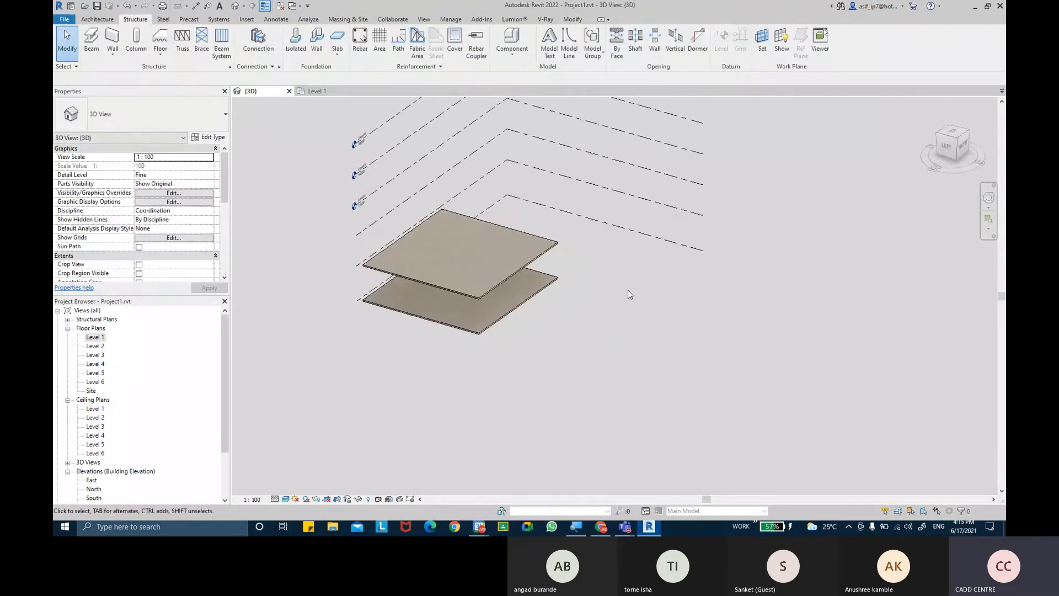
- Open the Level 1 floor plan and start a new stair
double_click(103, 338)
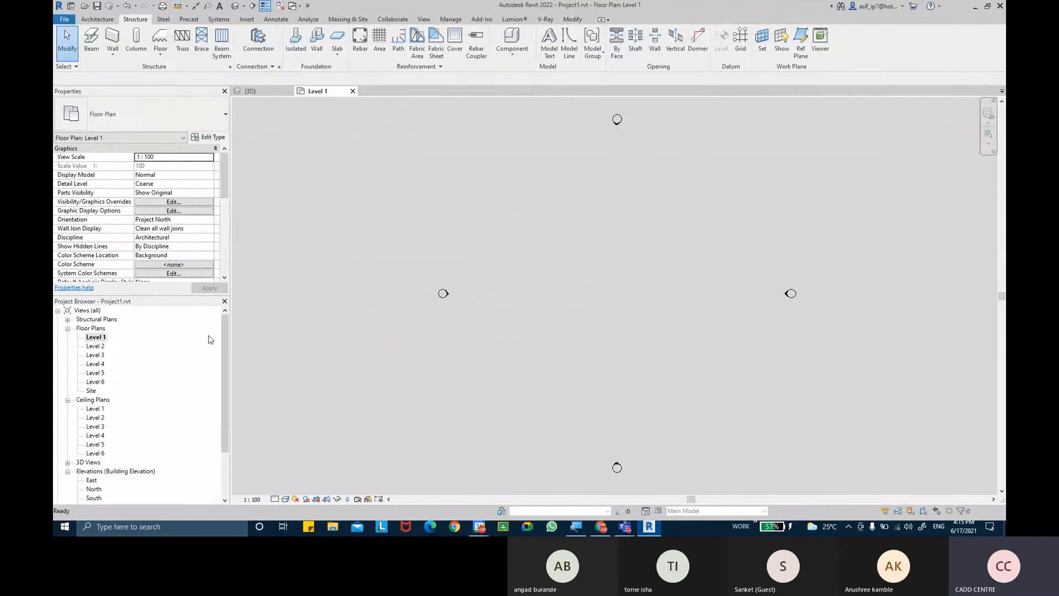
left_click(97, 19)
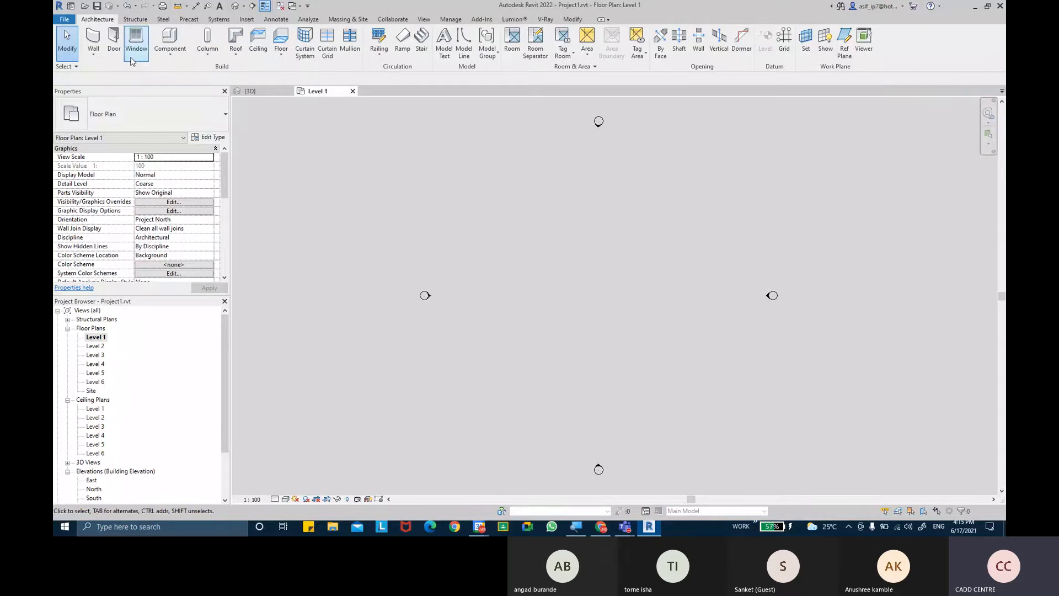
left_click(420, 58)
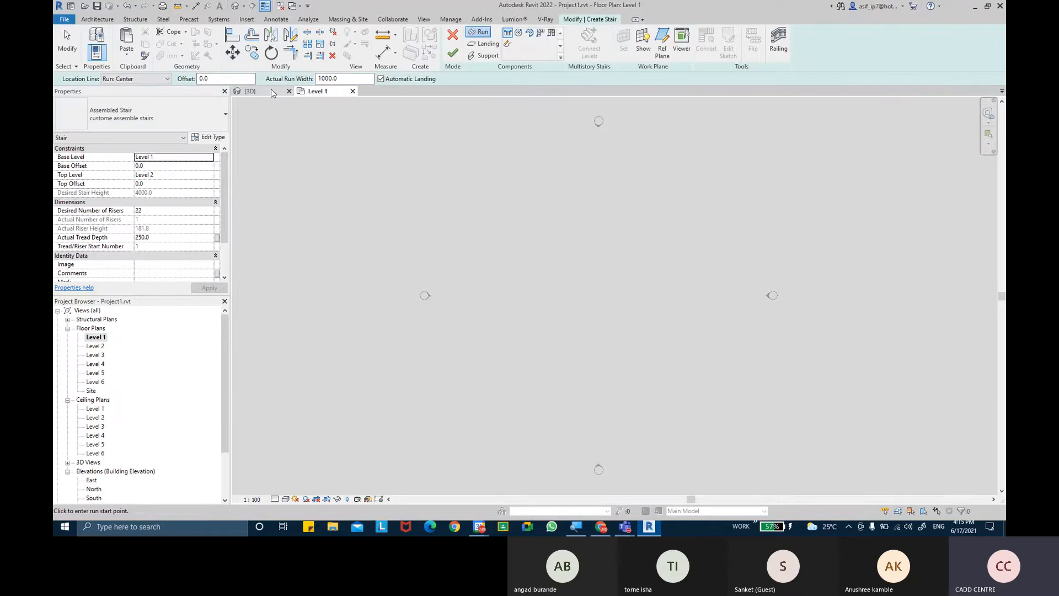
- Try desired riser counts of 24, 25 and 26 for the assembled stair
left_click(153, 210)
type("24")
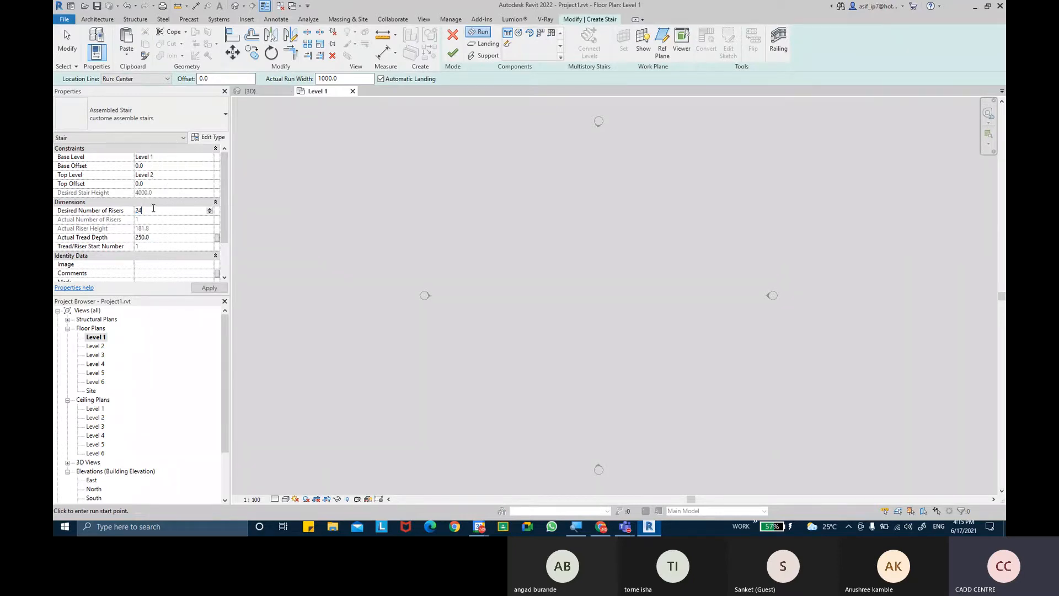
double_click(154, 210)
type("25")
key("Return")
type("\\25")
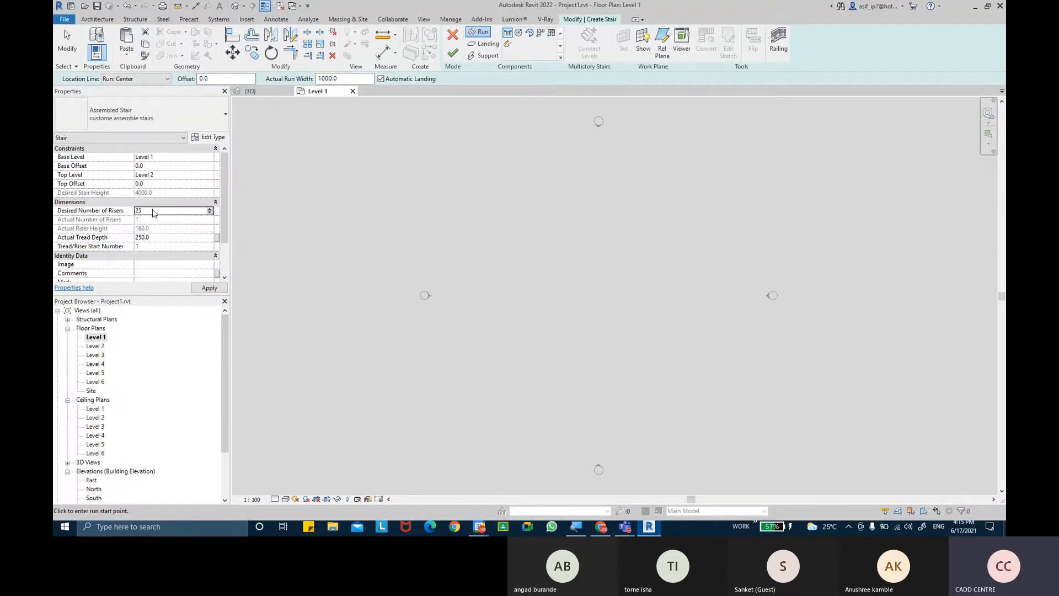
double_click(156, 211)
type("26")
key("Return")
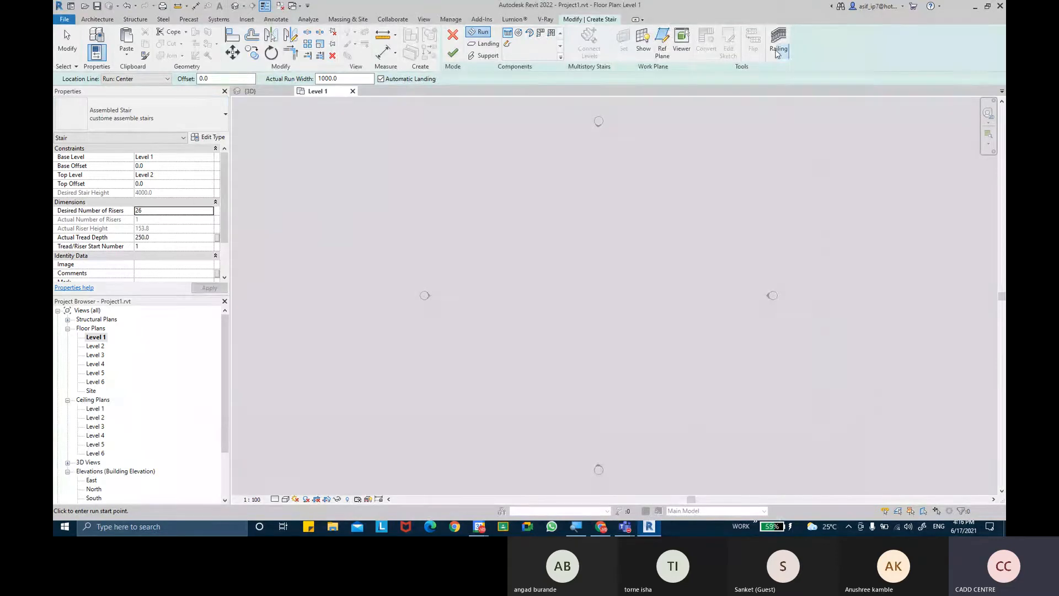
- Choose the Cast-In-Place Monolithic Stair 2 type and create a straight vertical run of 23 risers from Level 1 to Level 2
left_click(144, 114)
left_click(112, 245)
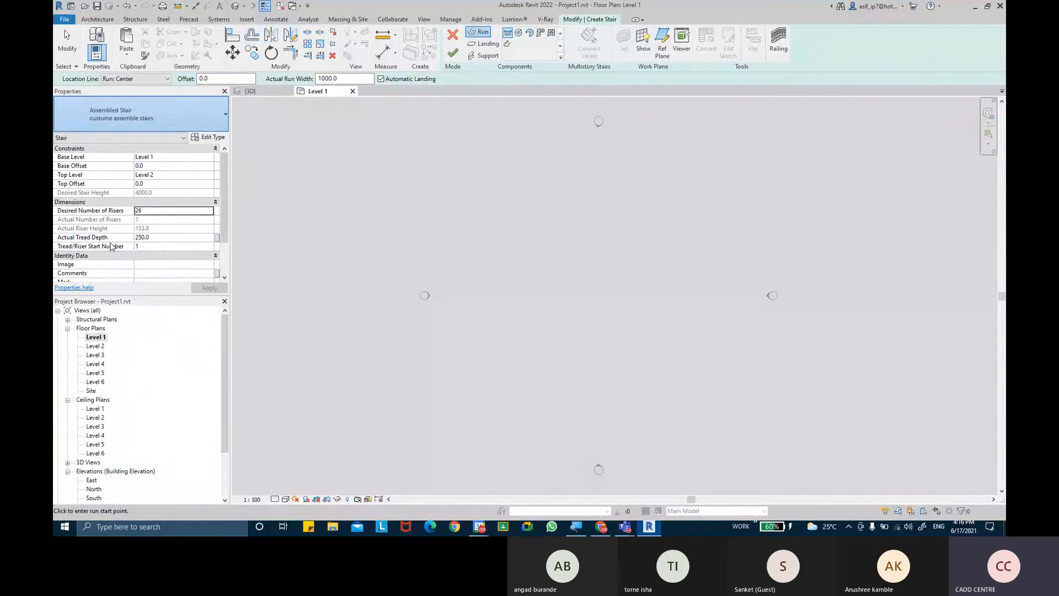
left_click(532, 369)
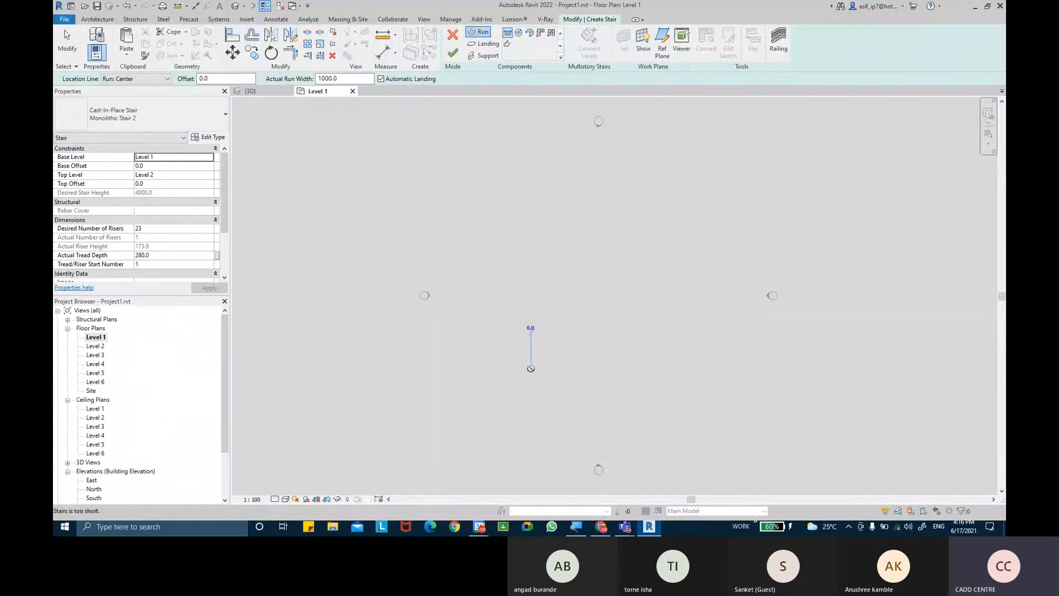
left_click(531, 318)
scroll(541, 339, "up", 5)
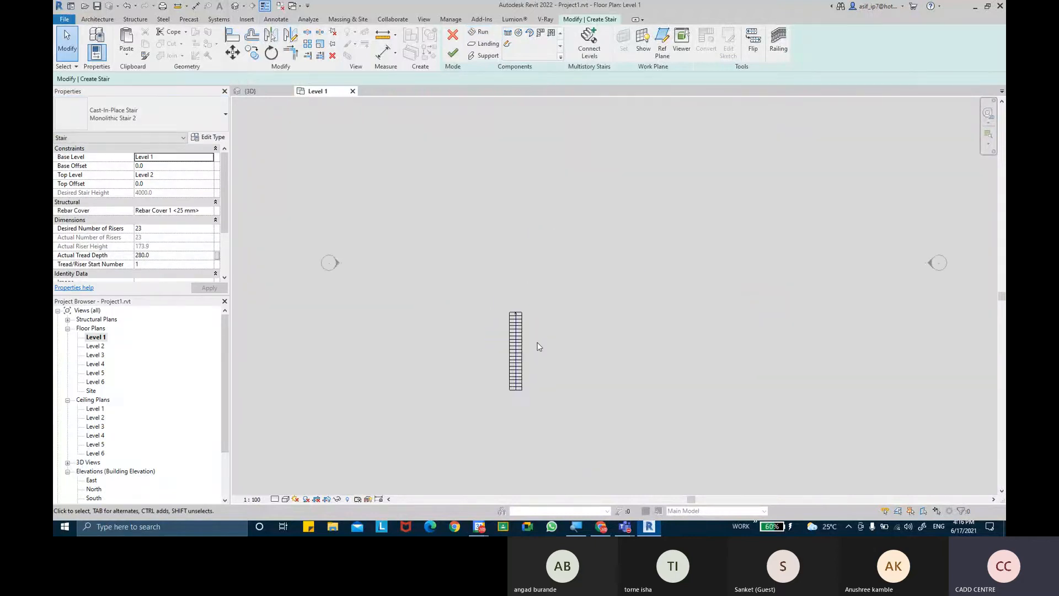
middle_click_drag(544, 348, 544, 324)
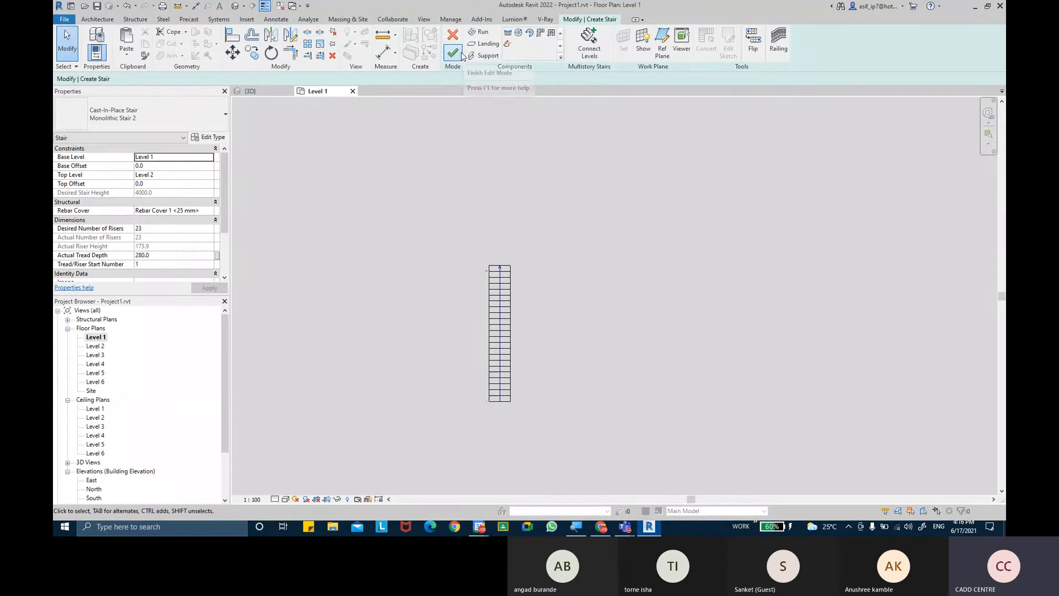
left_click(462, 54)
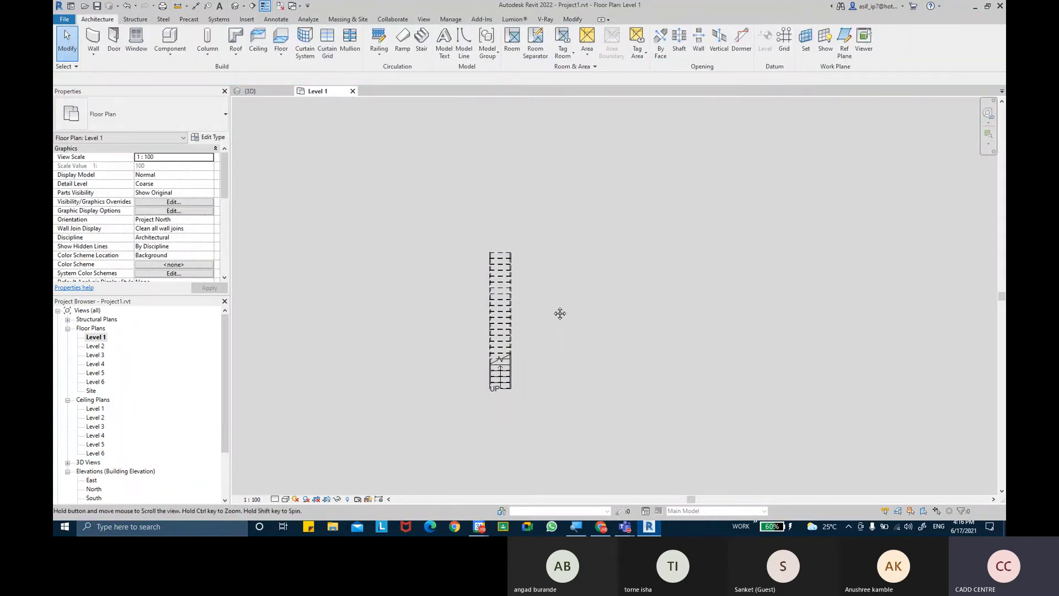
- Delete both railings from the monolithic stair in the 3D view
left_click(235, 6)
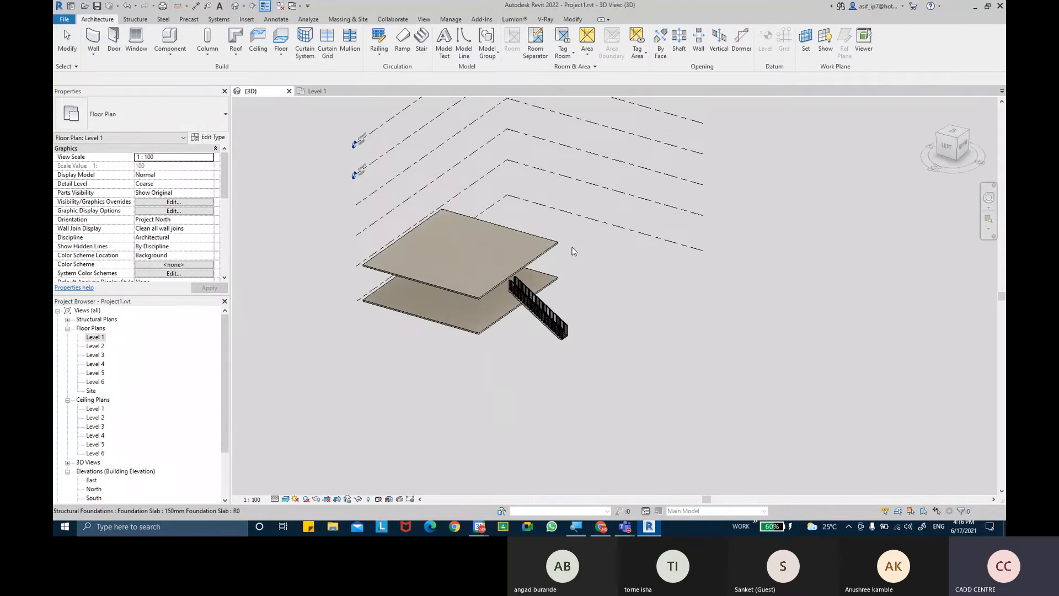
middle_click_drag(610, 323, 626, 329, "shift")
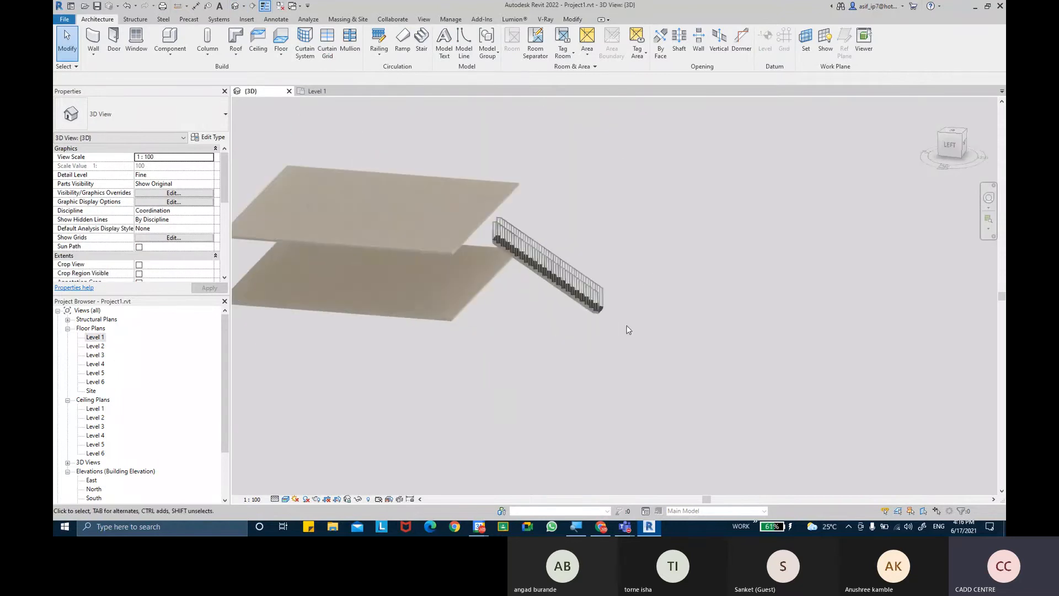
left_click_drag(650, 339, 587, 258)
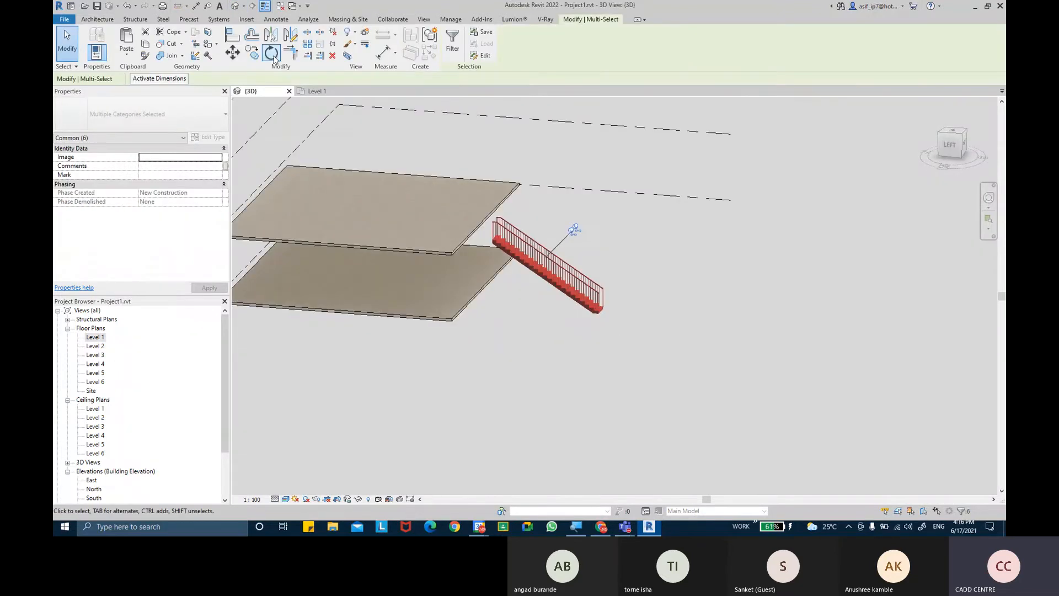
left_click(603, 278)
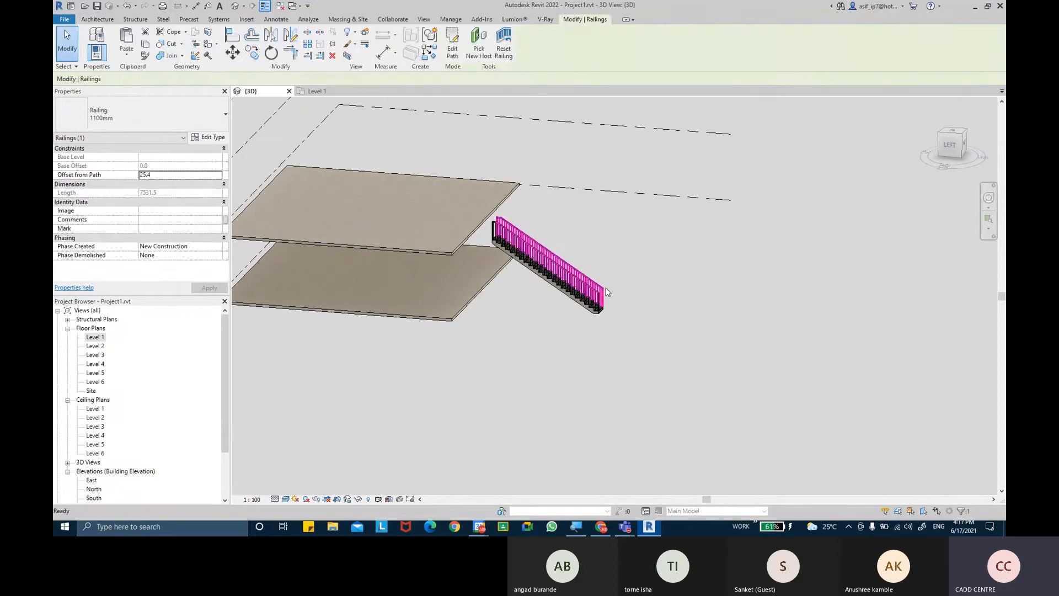
key("Delete")
left_click(600, 293)
key("Delete")
scroll(613, 240, "up", 2)
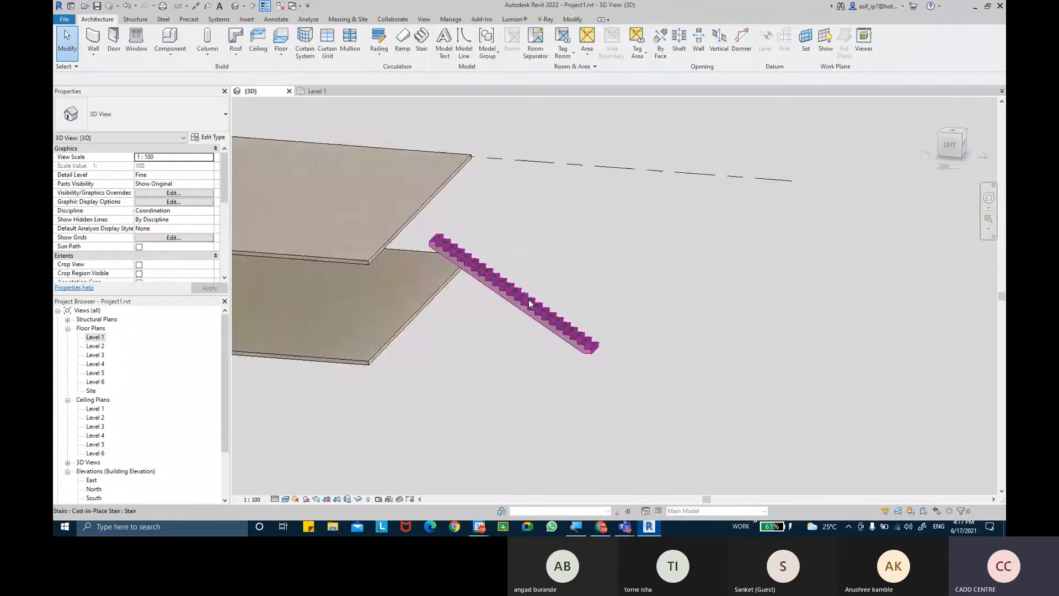
- Move the stair straight up in the Level 1 plan so it sits between the two slabs, and check its position in 3D
left_click(315, 91)
left_click(505, 343)
scroll(506, 331, "down", 3)
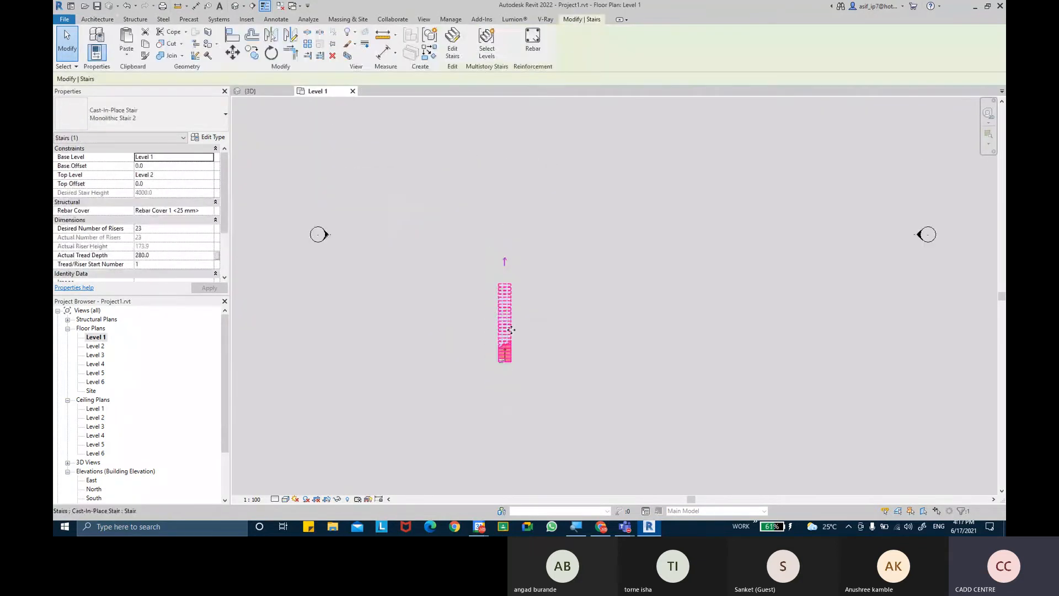
left_click(232, 53)
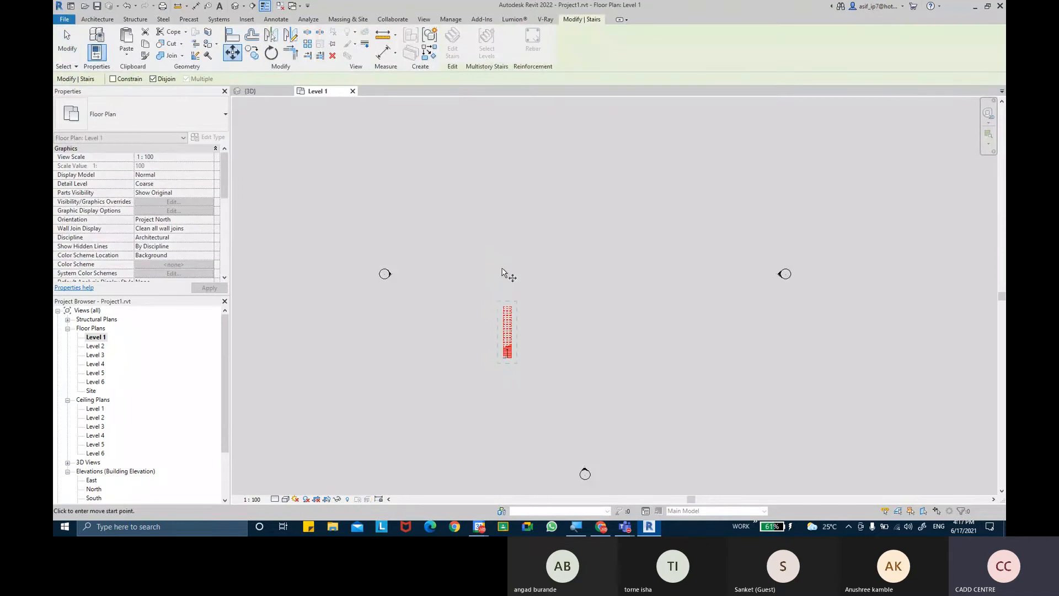
left_click(507, 306)
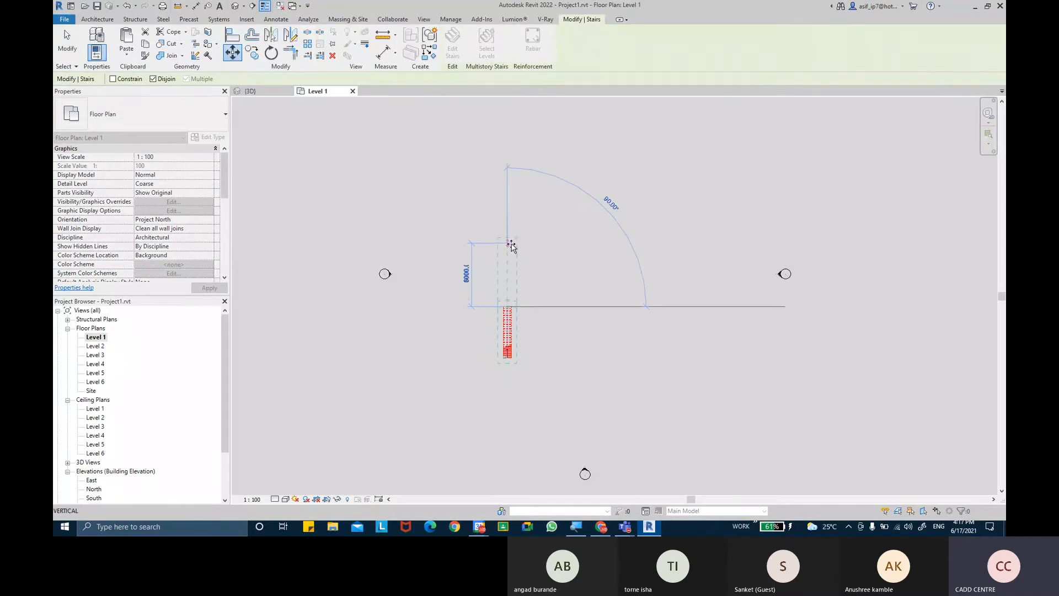
left_click(508, 227)
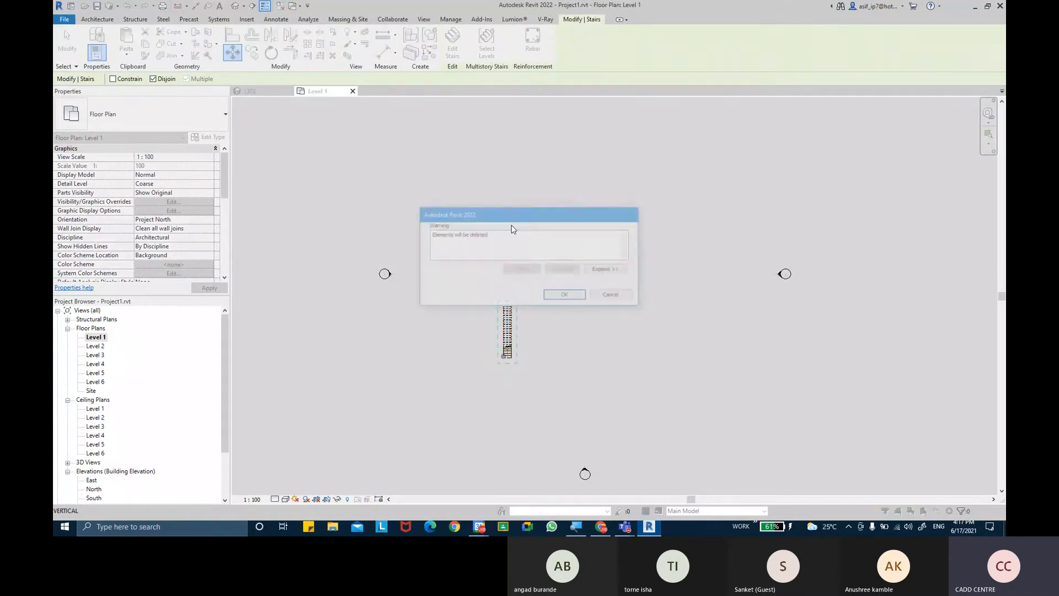
left_click(568, 297)
key("Escape")
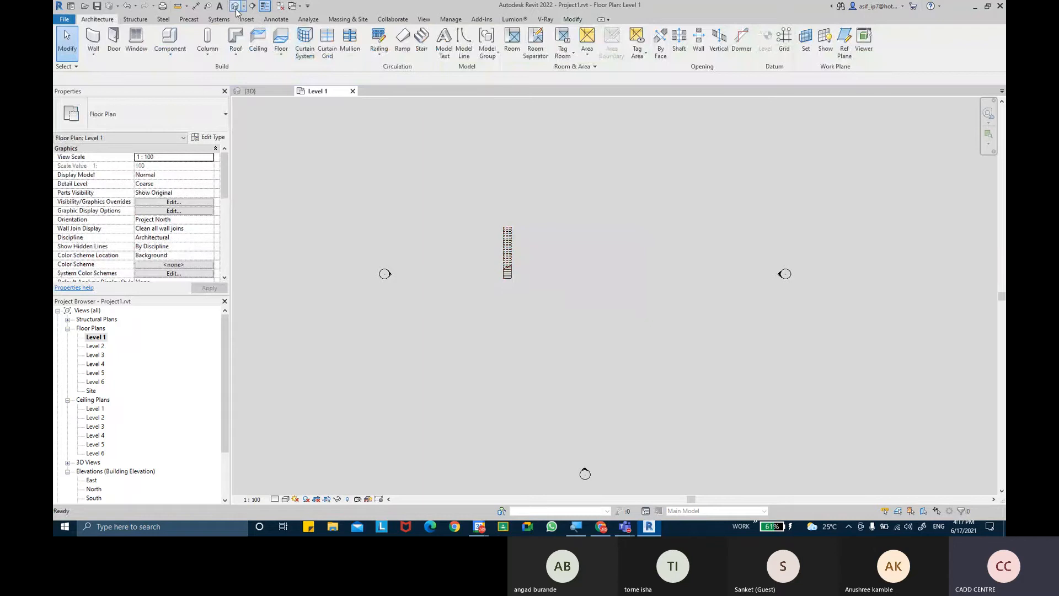
left_click(234, 6)
middle_click_drag(582, 316, 551, 283, "shift")
scroll(521, 251, "up", 3)
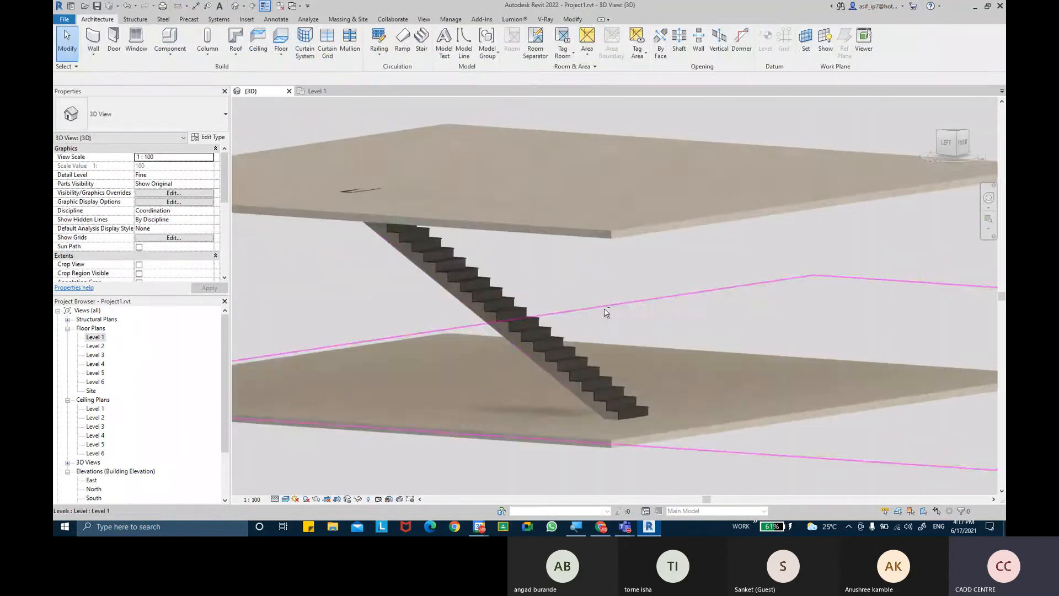
- Sketch a rectangular shaft opening boundary on Level 2 over the stair's upper twelve treads, about 1000 by 3360 mm
middle_click_drag(605, 312, 571, 310, "shift")
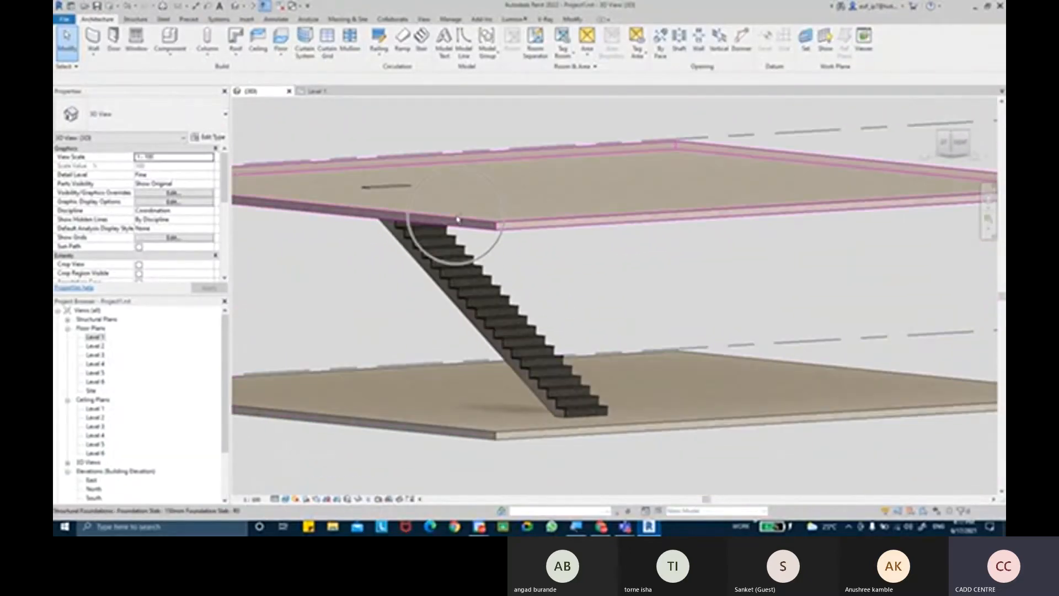
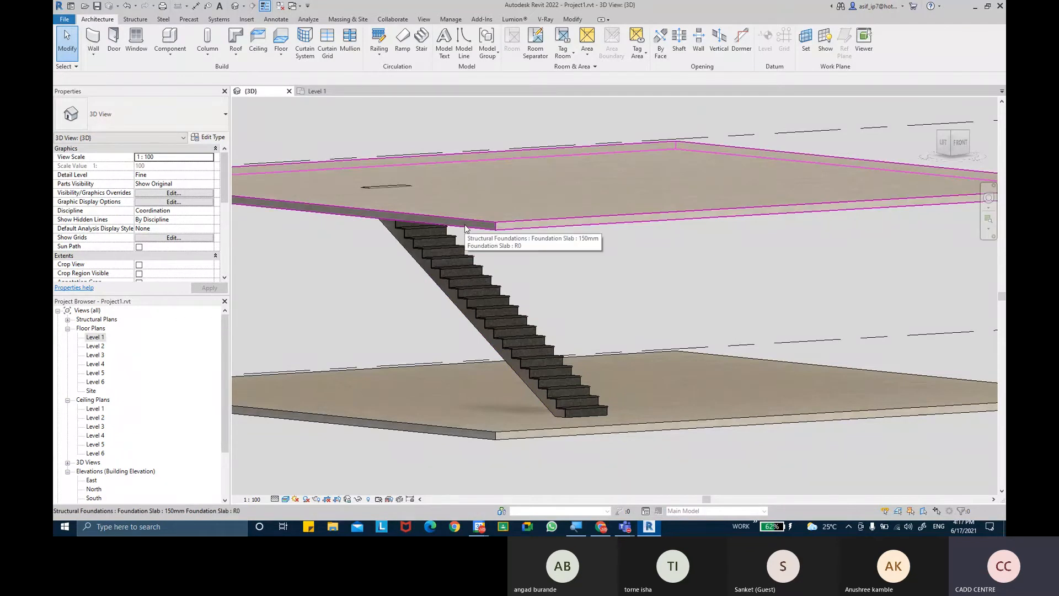
double_click(94, 346)
scroll(601, 265, "up", 5)
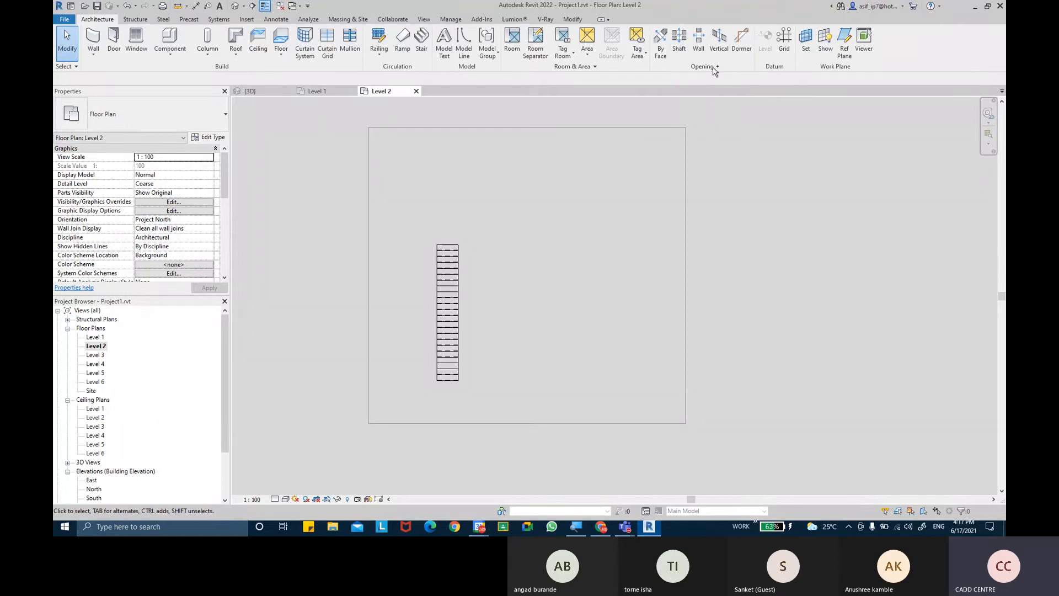
left_click(686, 55)
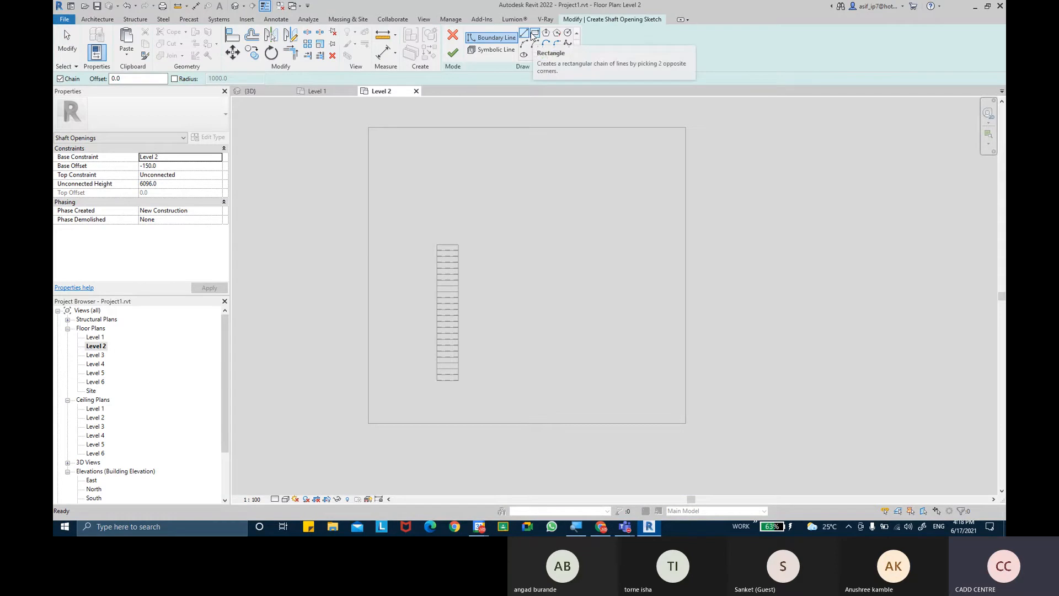
left_click(534, 34)
scroll(437, 215, "up", 2)
middle_click_drag(460, 265, 430, 199)
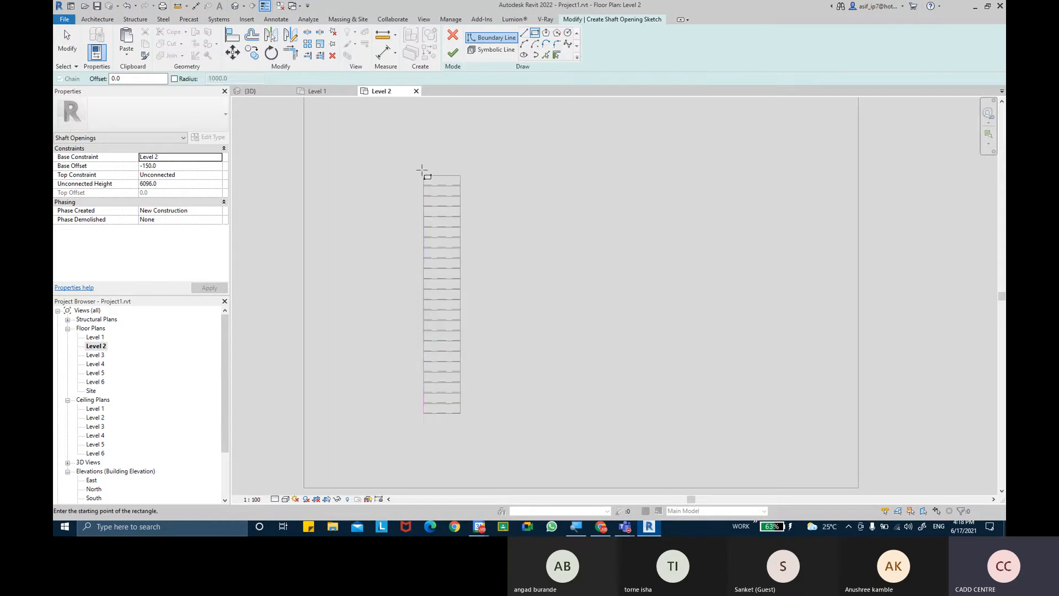
left_click(423, 176)
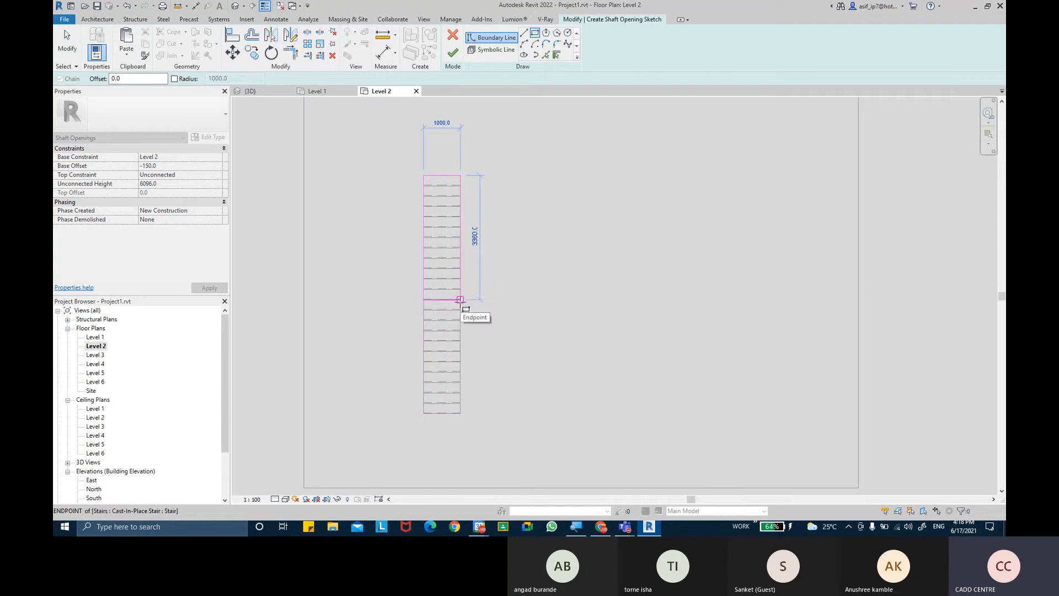
left_click(460, 300)
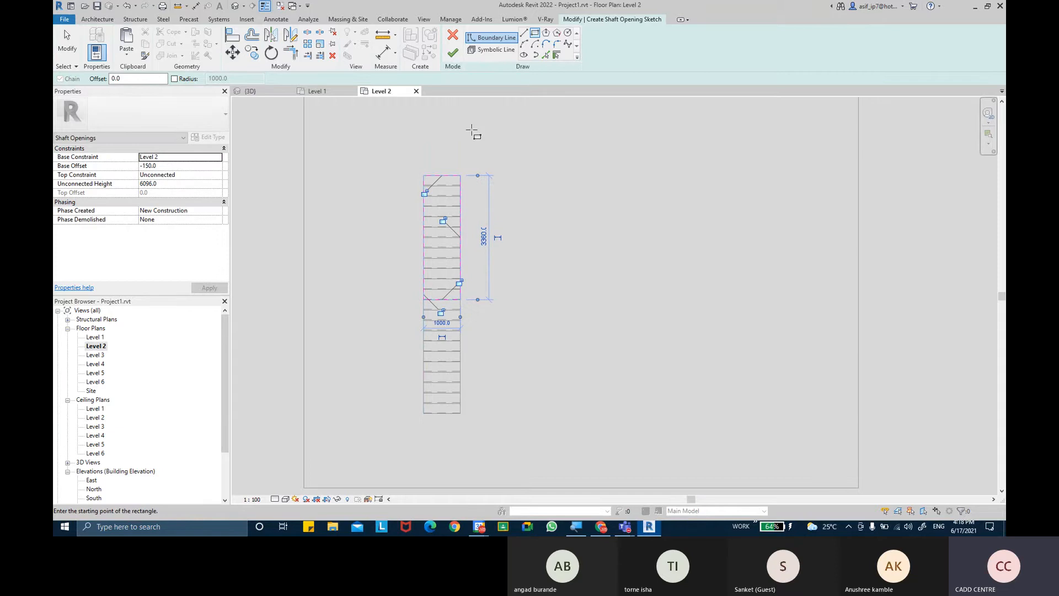
- Lock all four sides of the shaft boundary to the stair
left_click(424, 193)
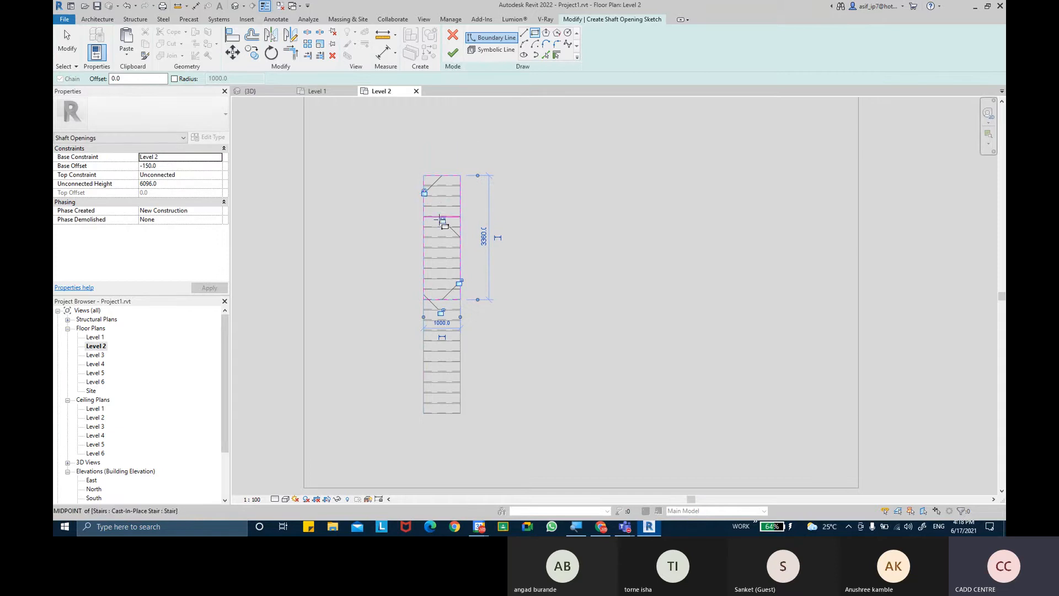
left_click(443, 220)
left_click(441, 313)
left_click(460, 282)
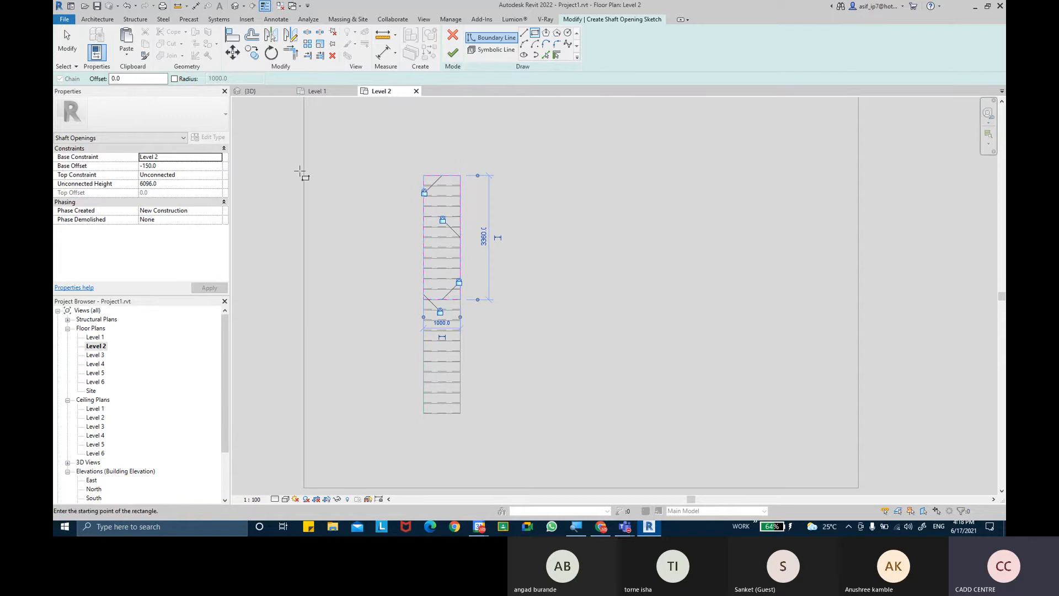
- Set the shaft opening's top constraint to Up to level: Level 6 and finish the sketch
left_click(217, 177)
left_click(217, 175)
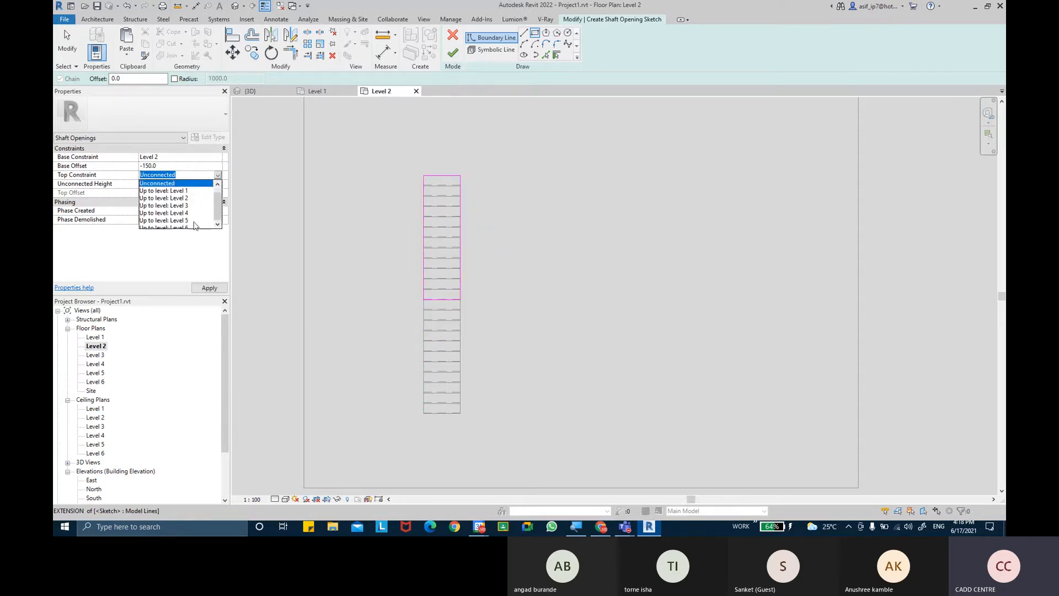
left_click(166, 221)
left_click(207, 287)
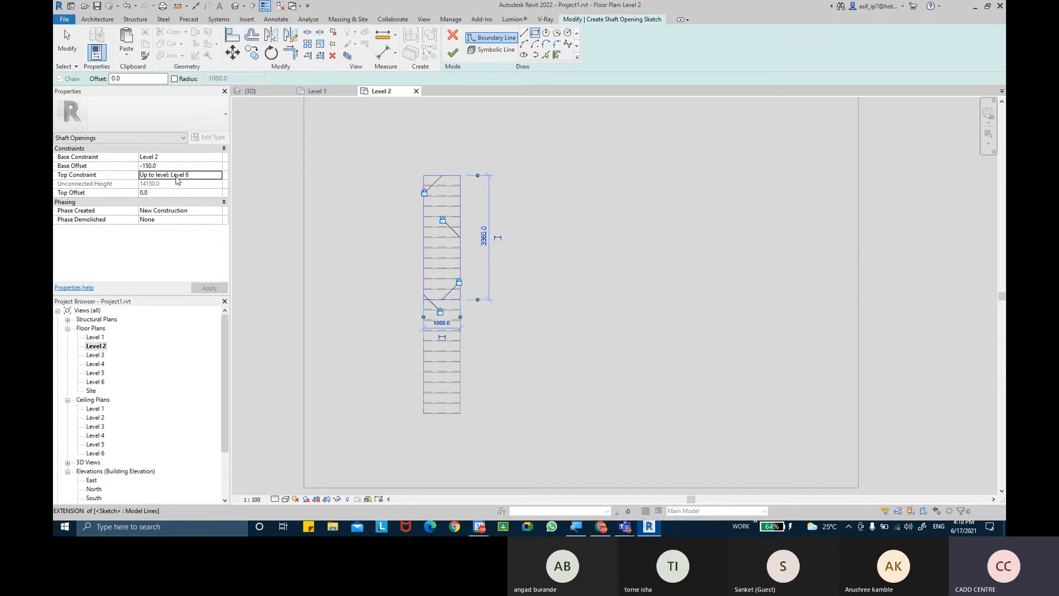
left_click(460, 56)
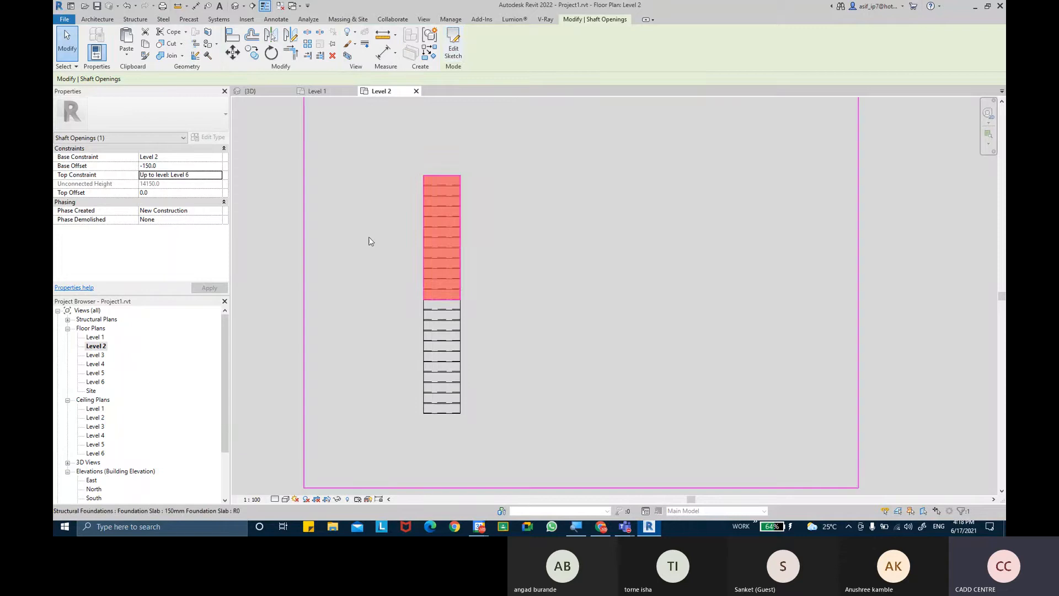
left_click(277, 247)
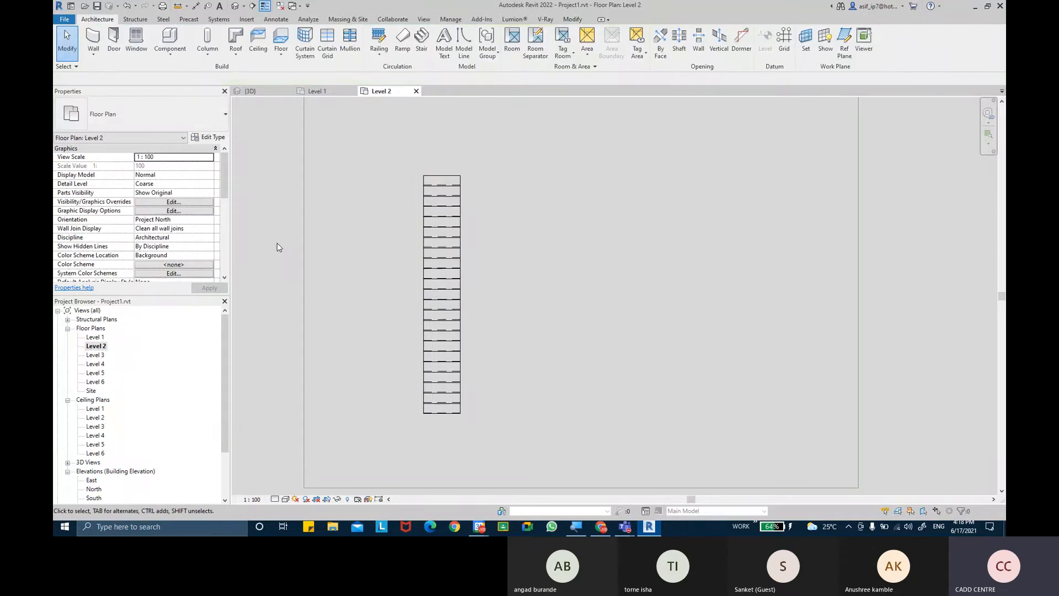
- Inspect the opening in the 3D view and delete the shaft opening from the Level 2 slab
left_click(236, 5)
middle_click_drag(590, 285, 519, 298, "shift")
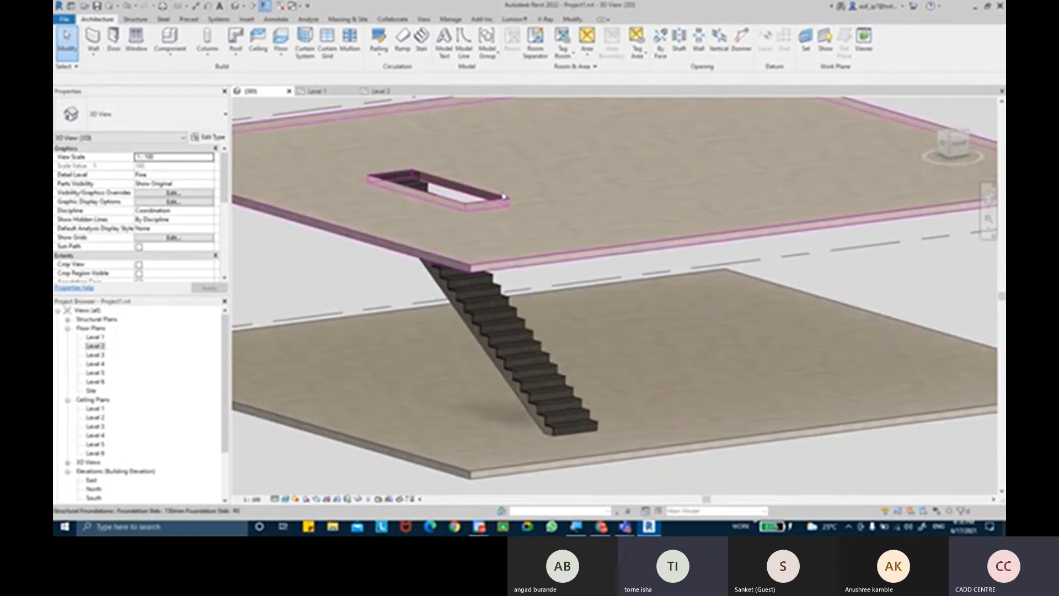
left_click(514, 191)
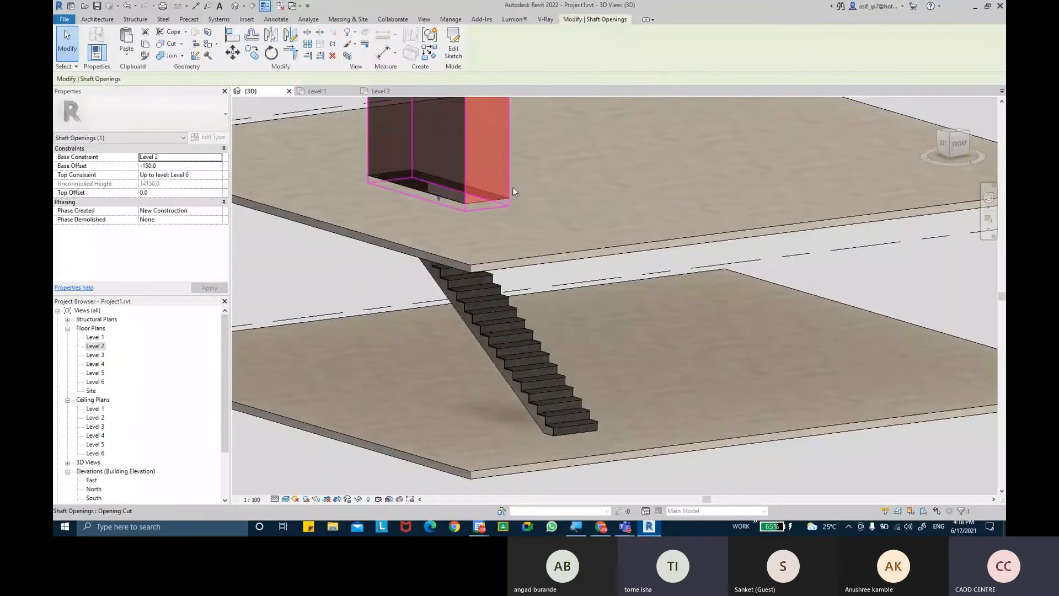
key("Delete")
scroll(511, 187, "down", 2)
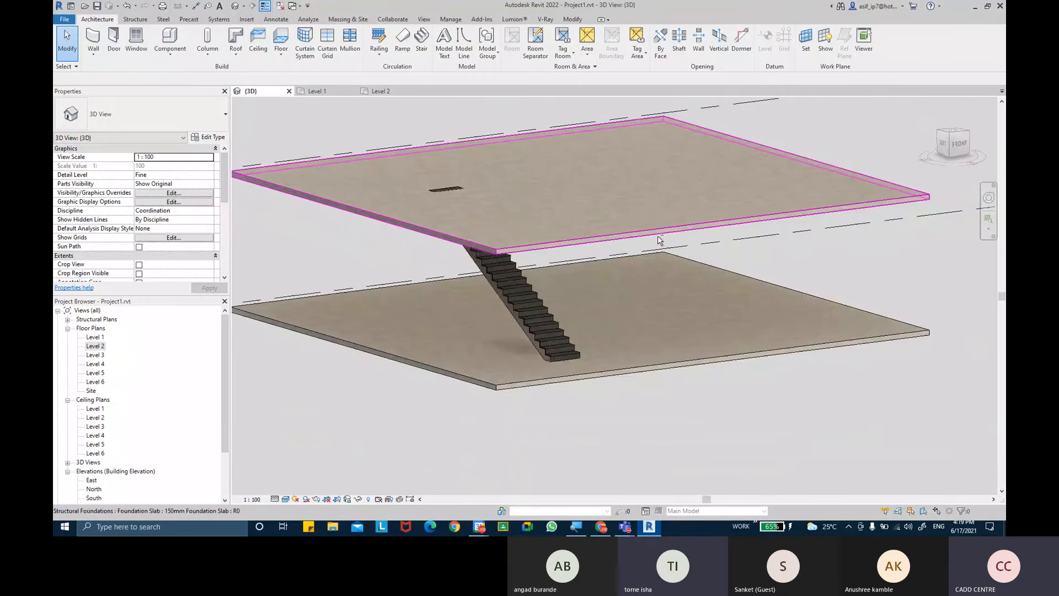
middle_click_drag(554, 229, 627, 277, "shift")
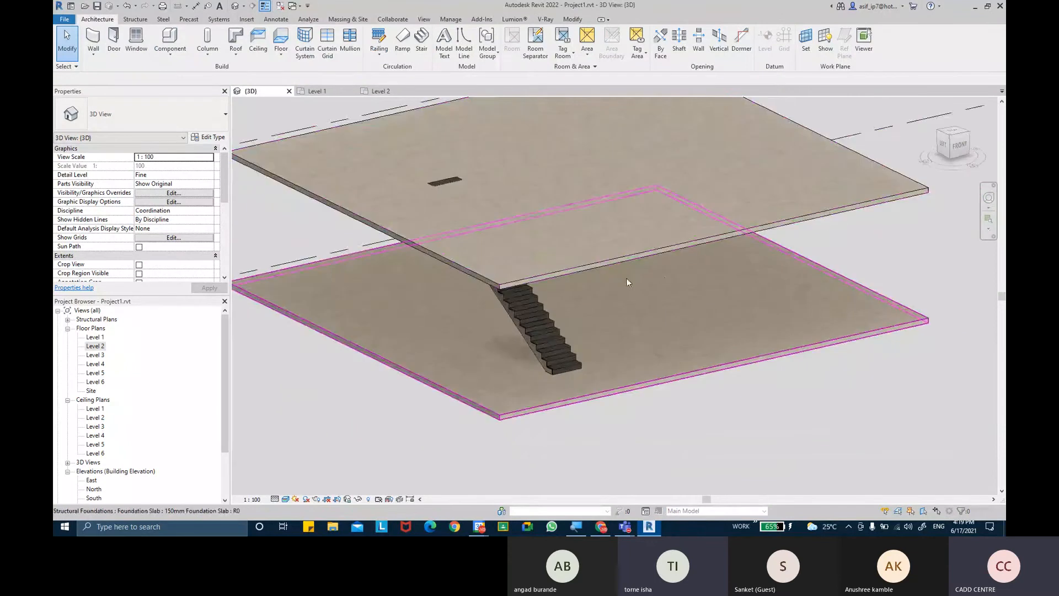
left_click(540, 279)
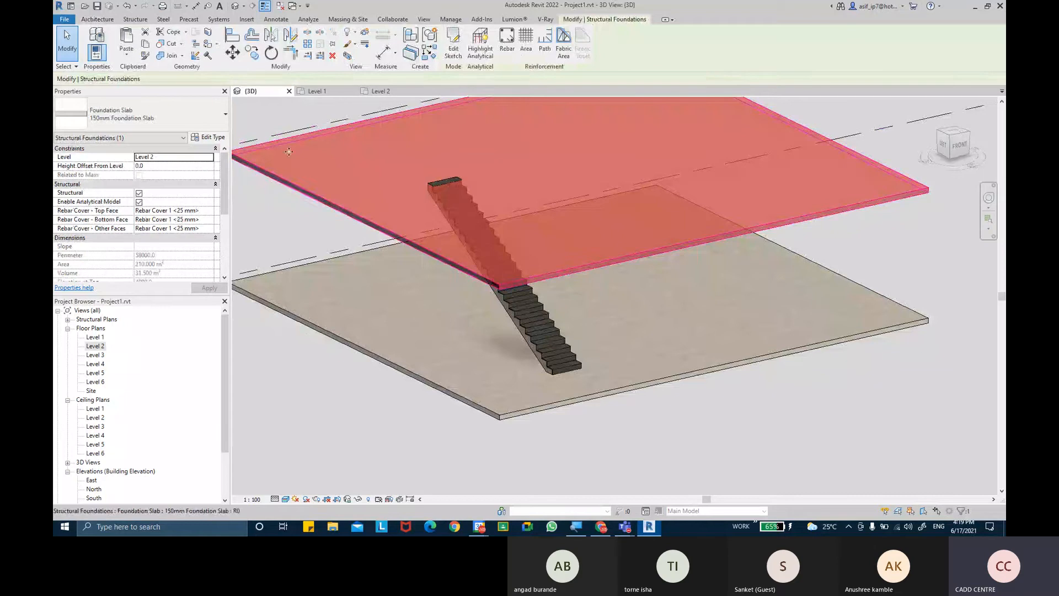
left_click(288, 120)
- Sketch a new shaft boundary of about 1000 by 3360 mm over the stair's upper treads in the Level 2 plan and lock its four sides
left_click(380, 91)
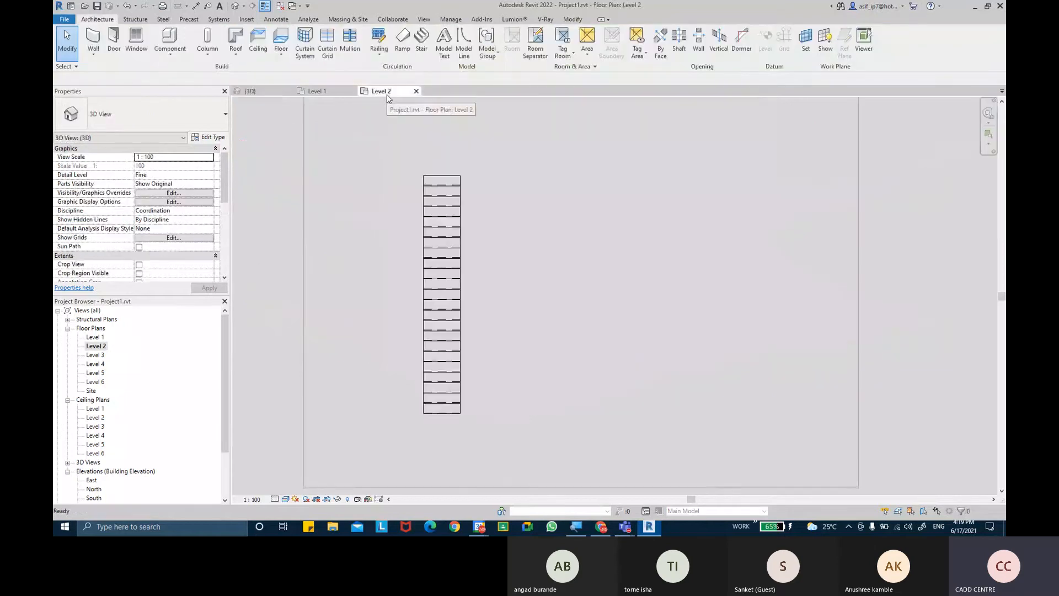
middle_click_drag(576, 223, 554, 232)
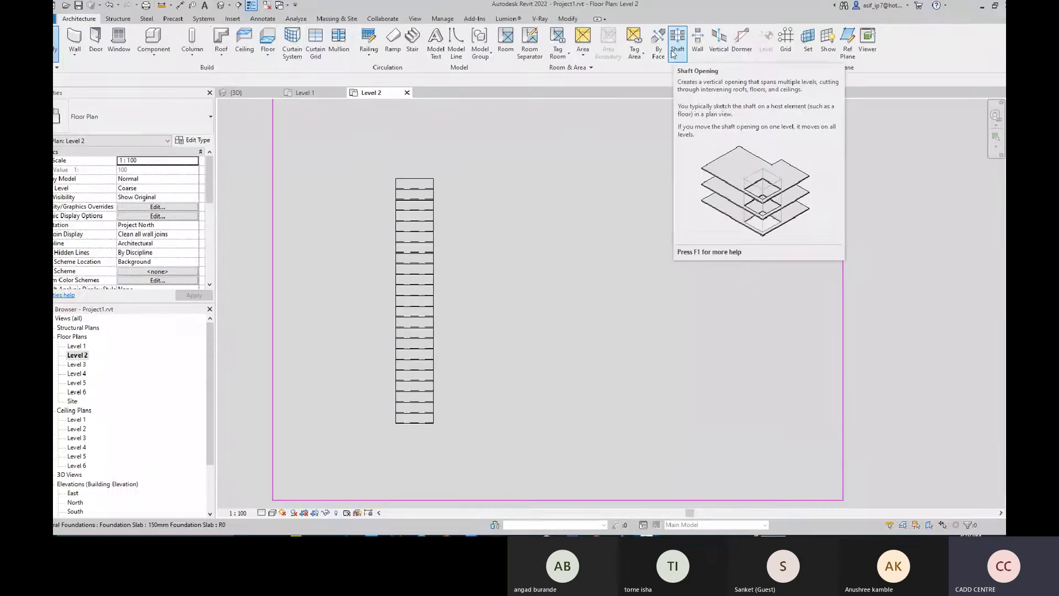
left_click(672, 48)
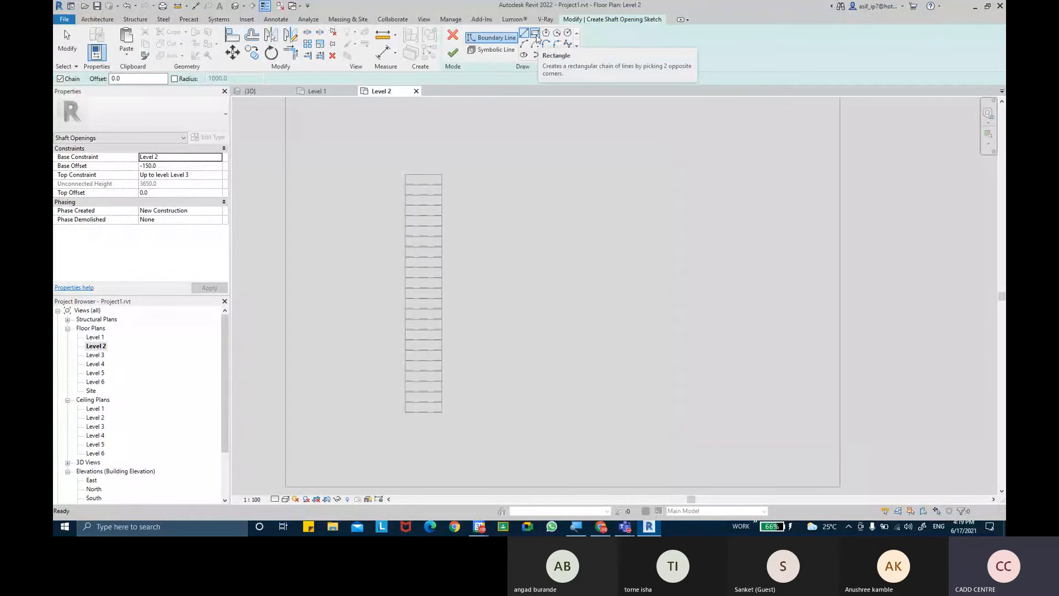
left_click(536, 35)
scroll(420, 165, "up", 3)
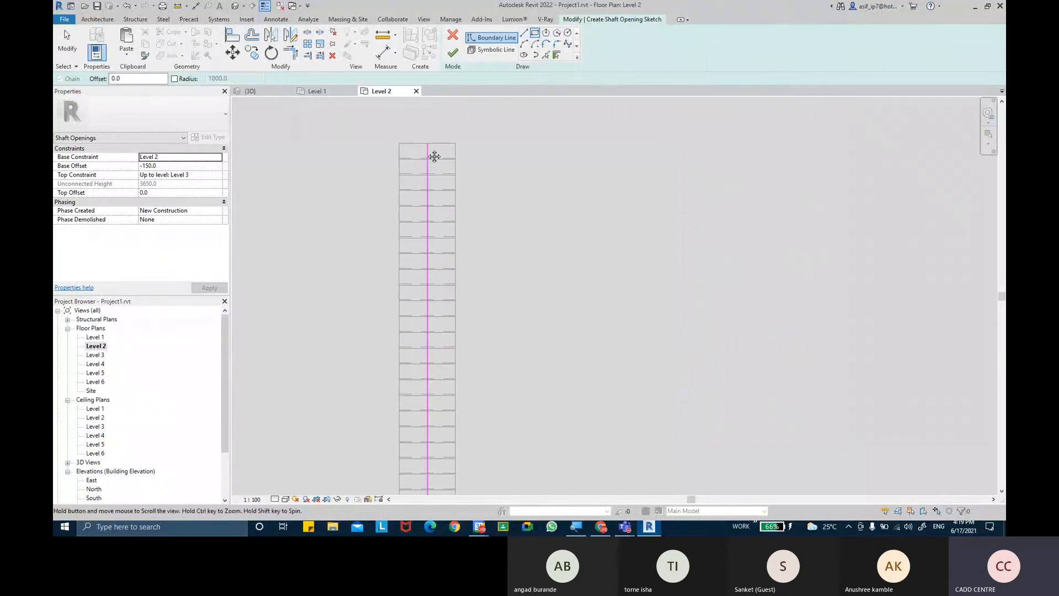
left_click(399, 143)
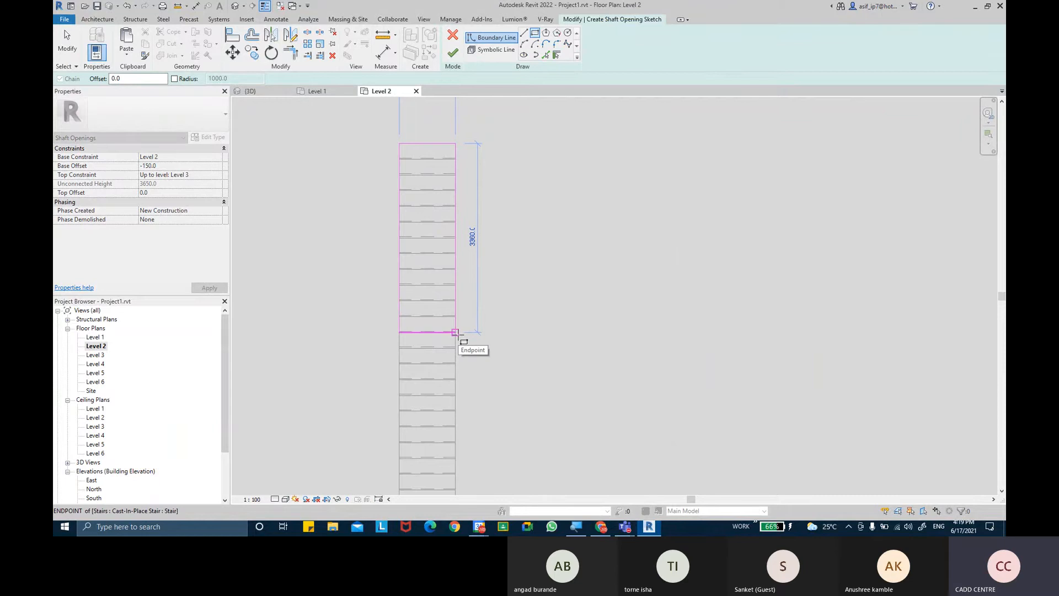
scroll(455, 332, "down", 1)
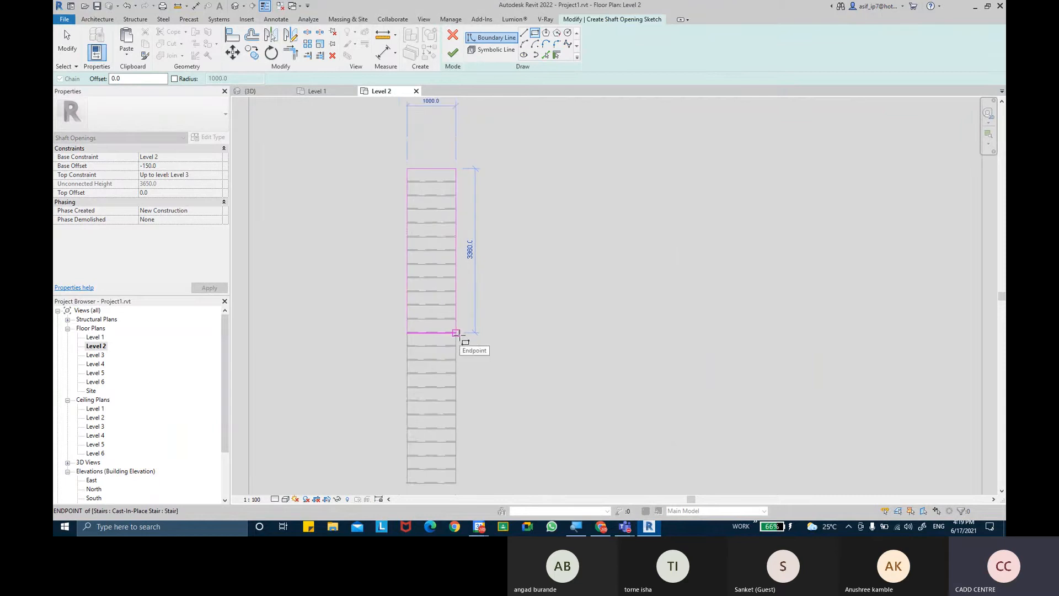
left_click(456, 333)
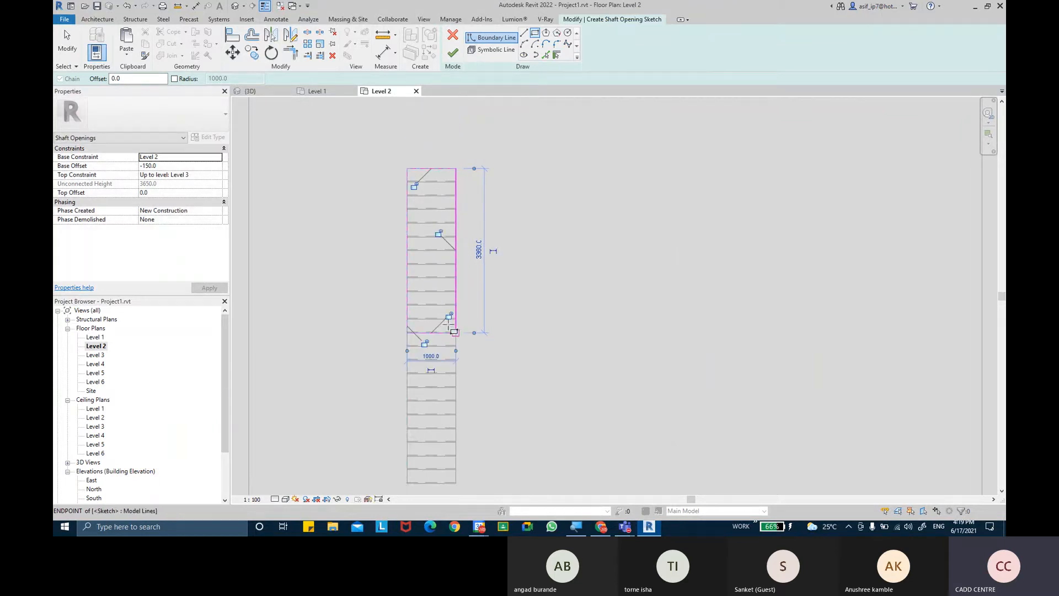
left_click(425, 343)
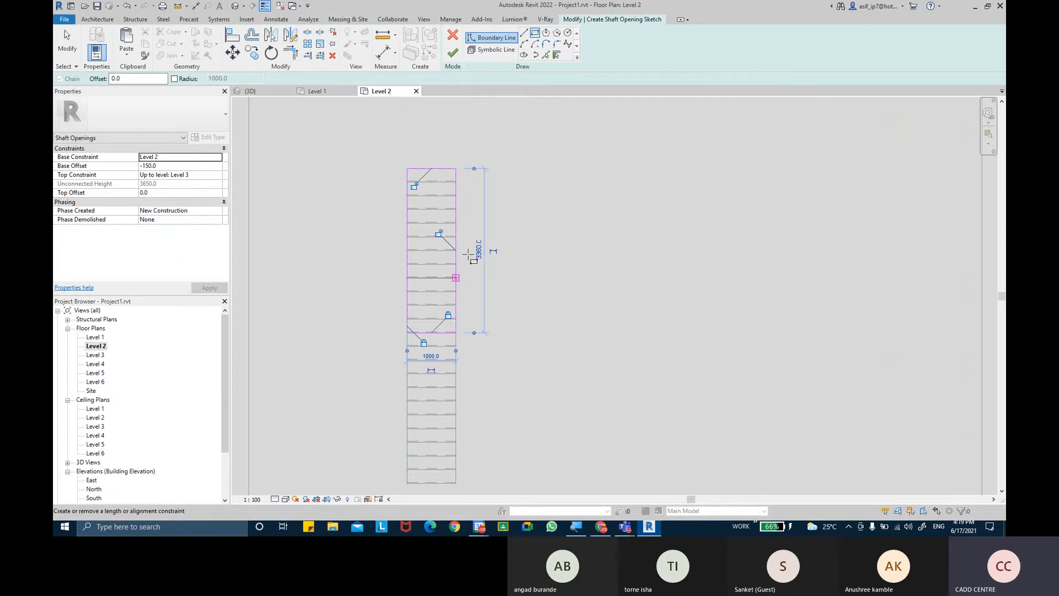
left_click(414, 187)
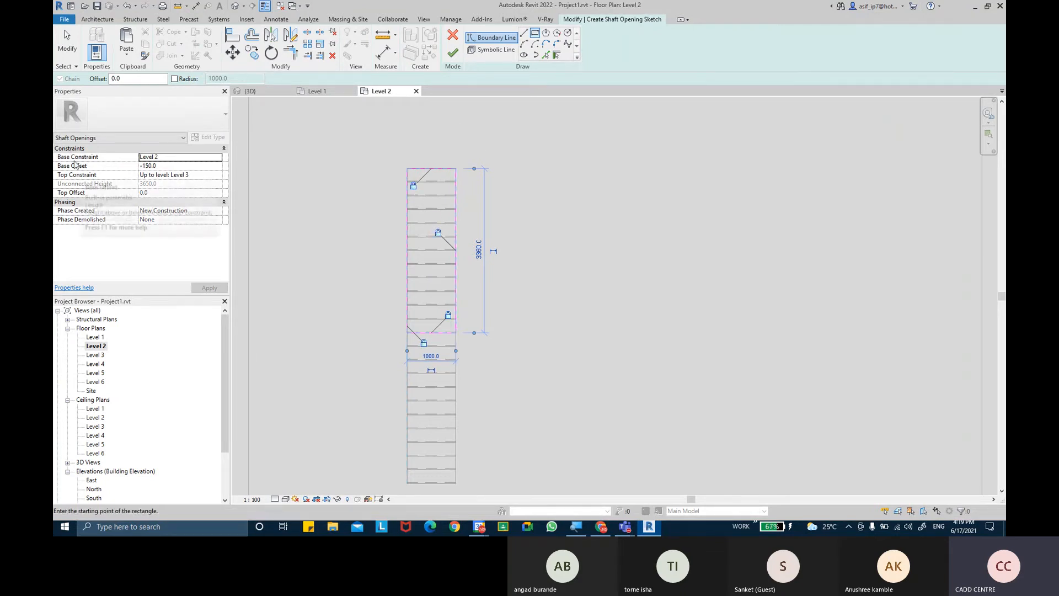
- Extend the new shaft opening from Level 2 up to Level 6 and finish its sketch
left_click(159, 158)
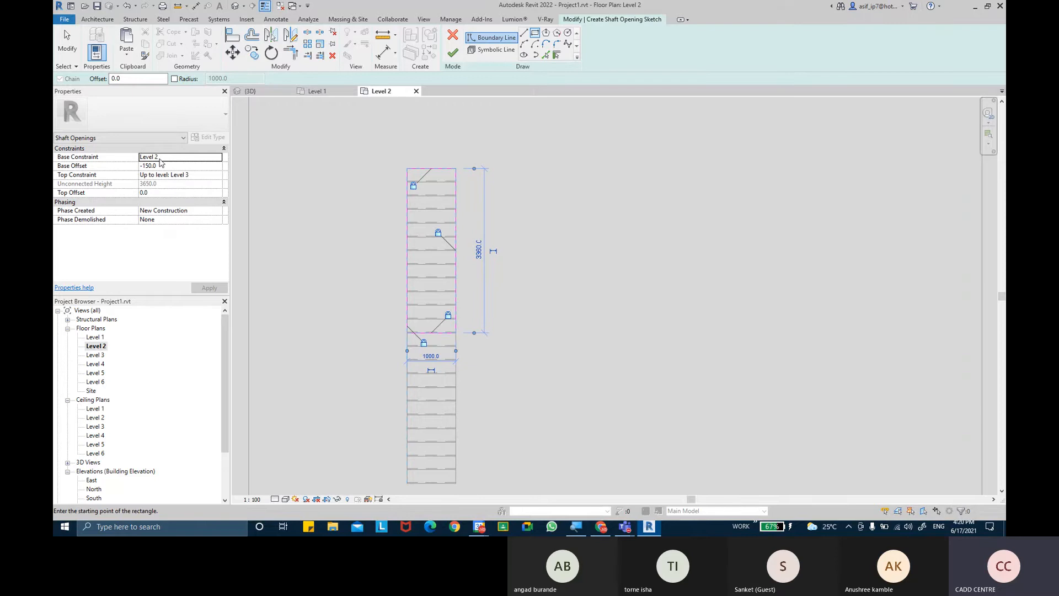
left_click(182, 175)
left_click(218, 175)
scroll(181, 229, "down", 1)
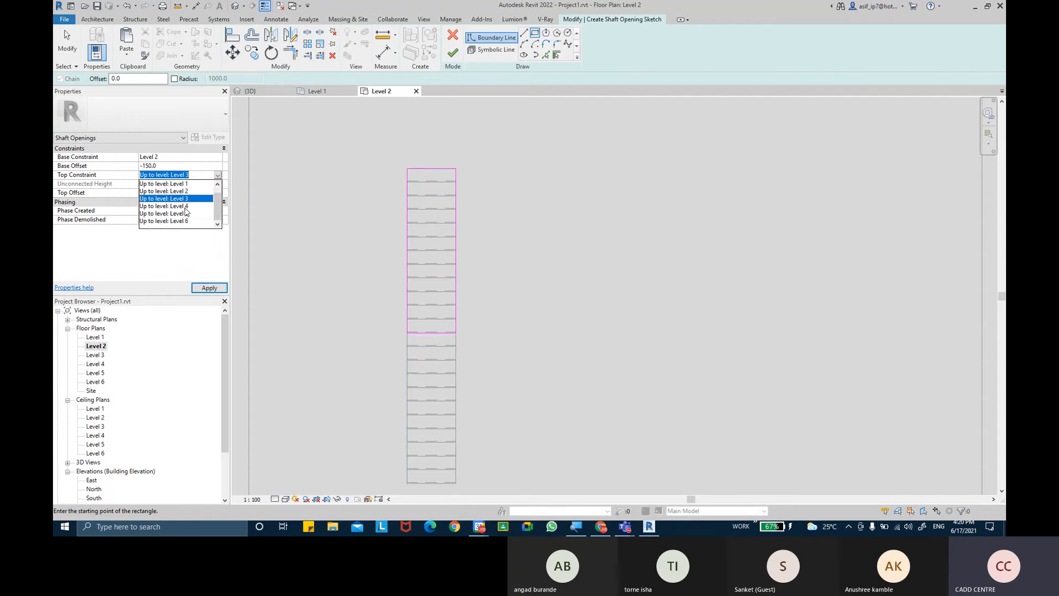
left_click(176, 221)
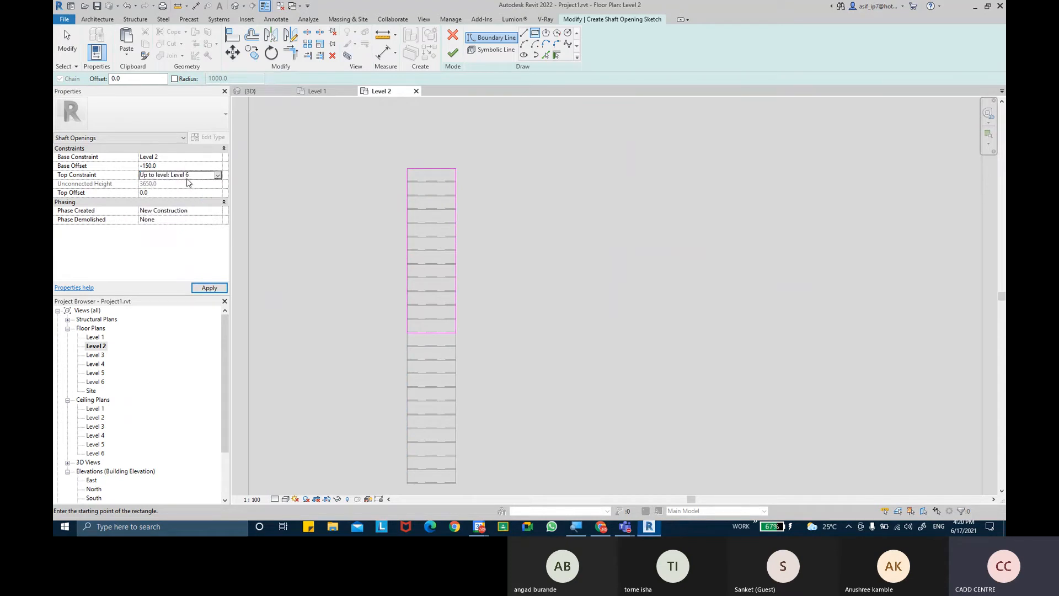
left_click(187, 182)
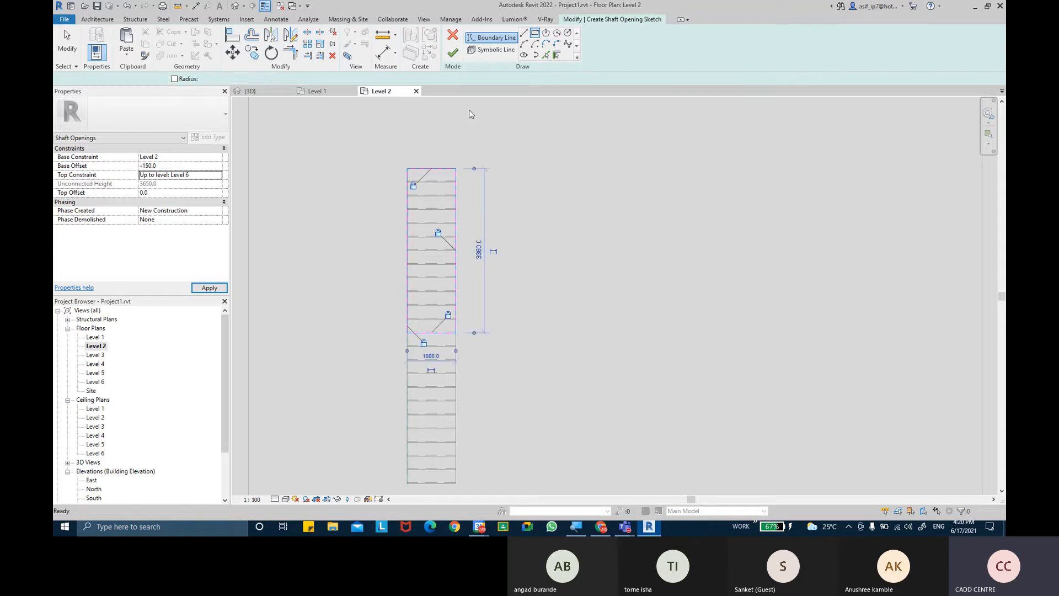
left_click(451, 55)
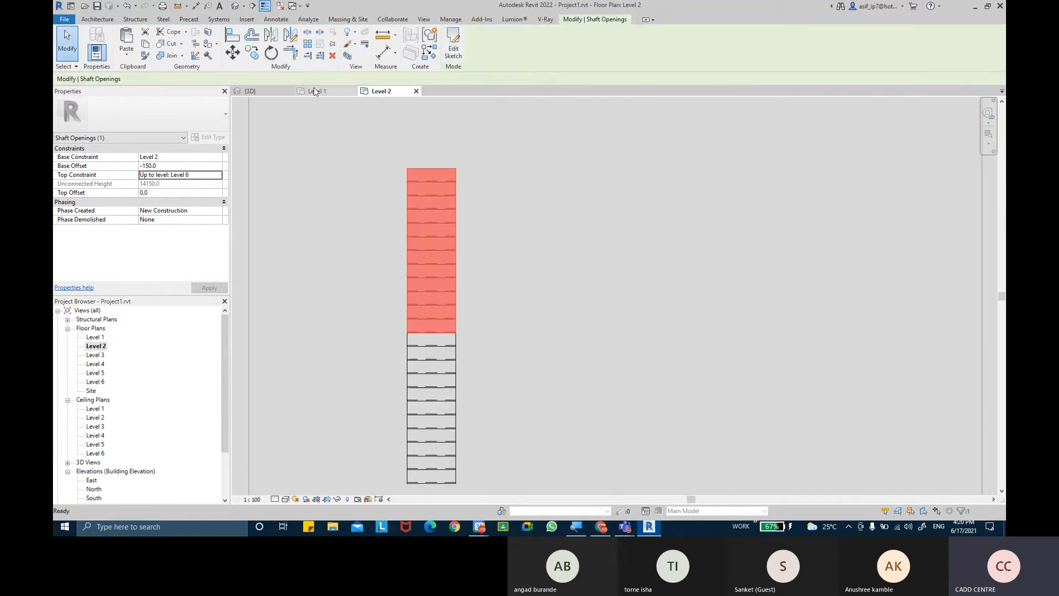
- Copy the Level 2 foundation slab in the 3D view and paste it aligned to Level 3
left_click(262, 94)
scroll(454, 199, "down", 5)
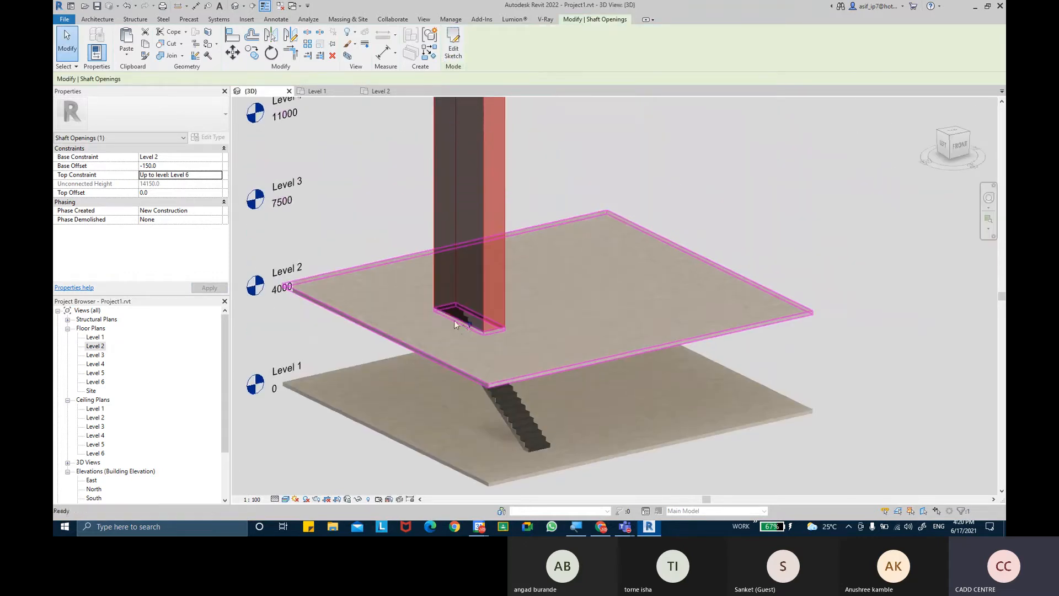
left_click(556, 199)
middle_click_drag(556, 199, 563, 348, "shift")
left_click(562, 348)
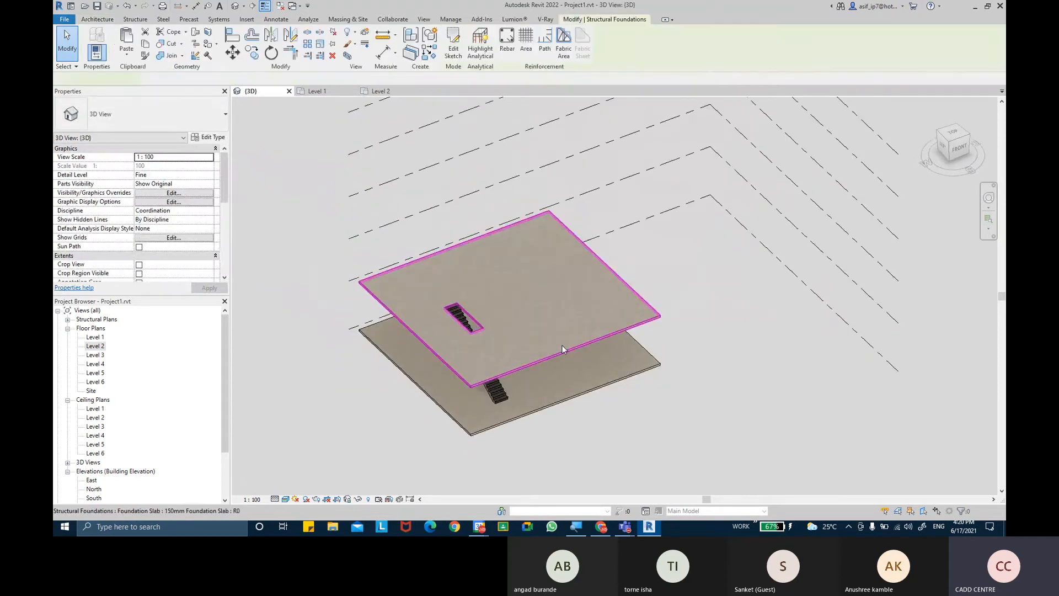
left_click(145, 43)
left_click(126, 55)
left_click(166, 92)
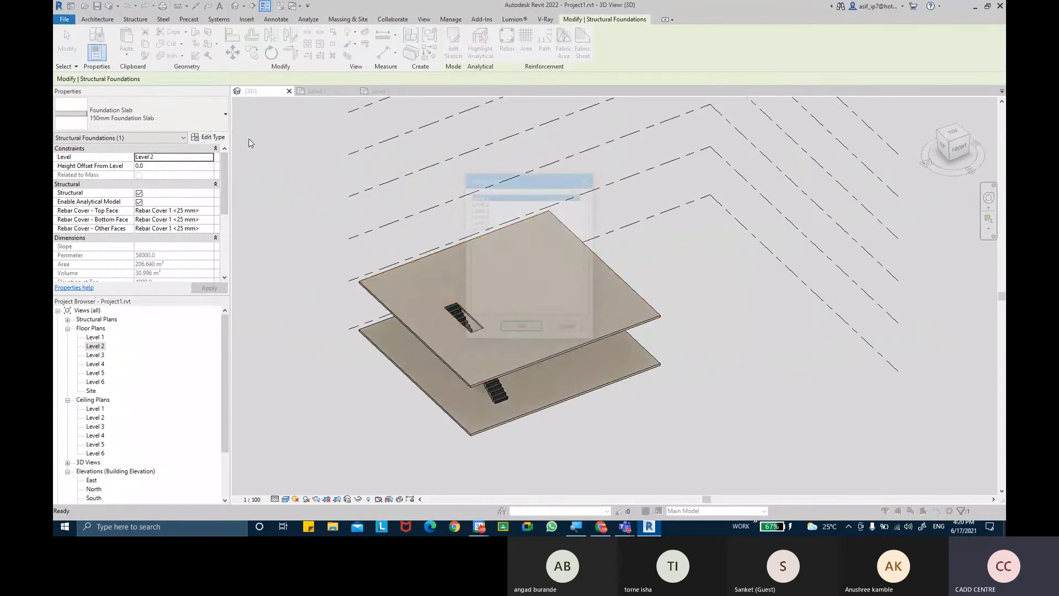
left_click(494, 210)
left_click(521, 330)
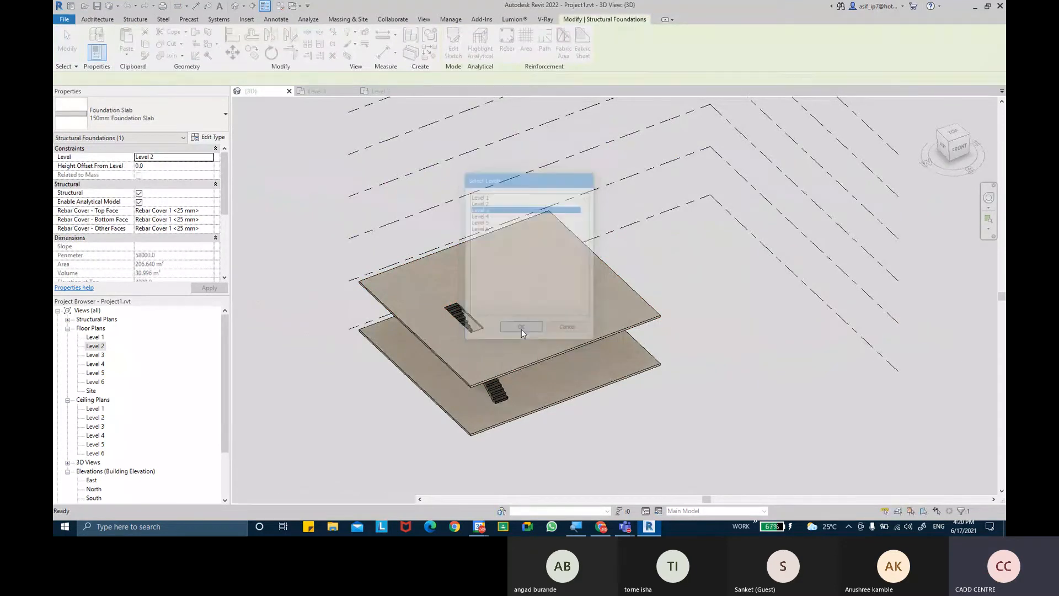
- Inspect the shaft opening through the copied slab and delete the Level 3 slab
left_click(686, 304)
middle_click_drag(687, 304, 488, 273, "shift")
scroll(485, 272, "up", 4)
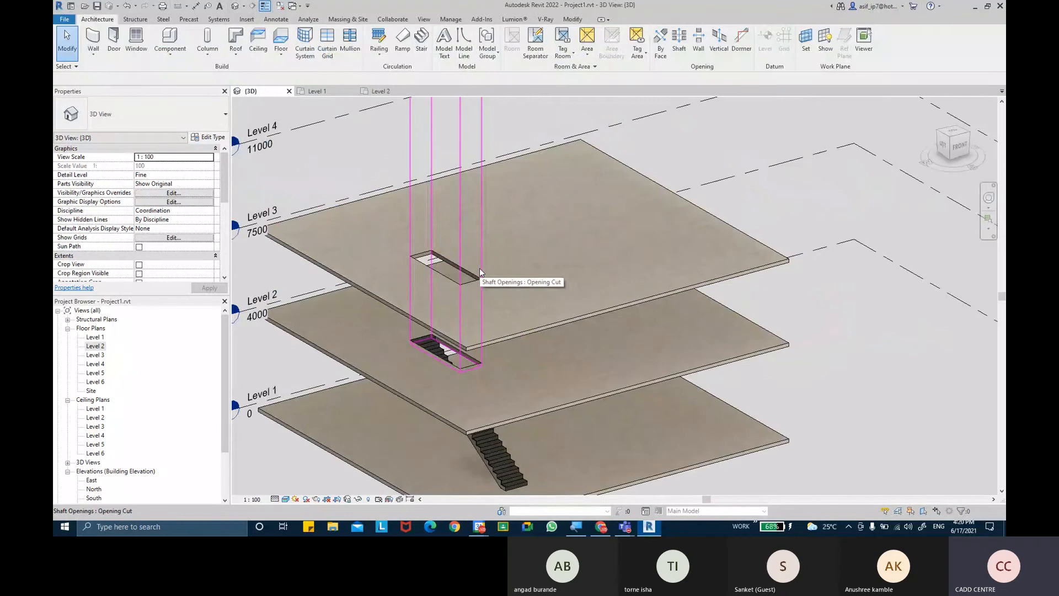
left_click(479, 272)
middle_click_drag(480, 272, 617, 254, "shift")
left_click(592, 177)
left_click(622, 288)
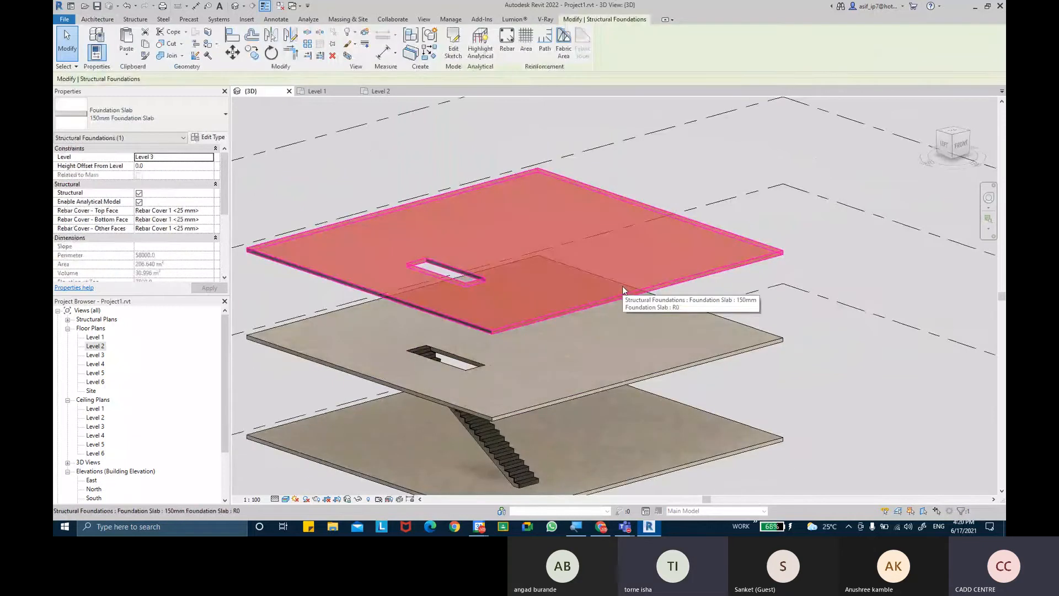
key("Delete")
- Draw a building section line lengthwise through the stair in the Level 2 plan, extending past both edges of the slab
middle_click_drag(622, 286, 650, 219, "shift")
scroll(467, 261, "up", 5)
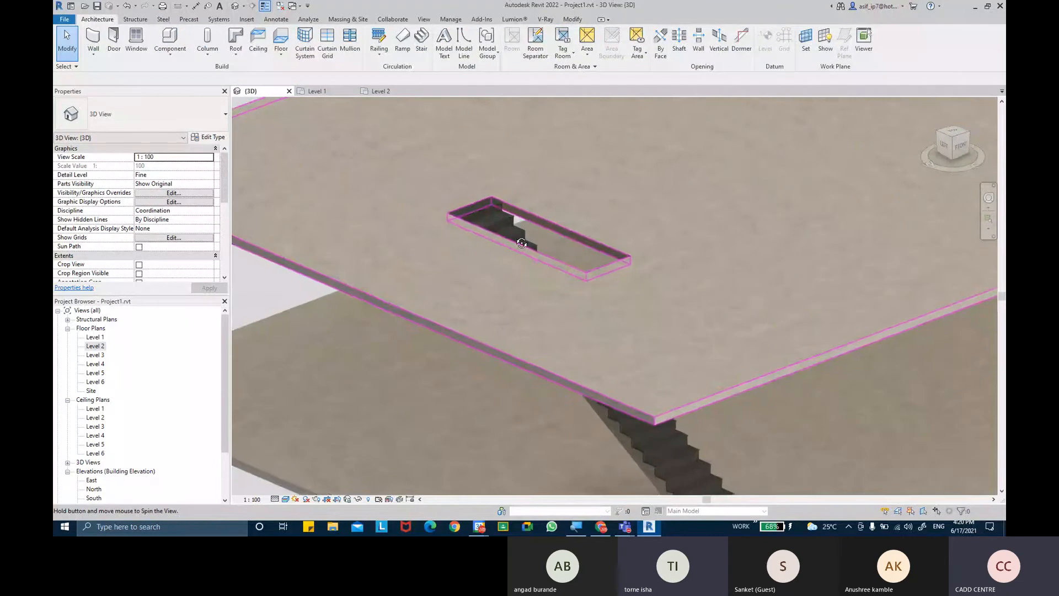
mouse_move(500, 251)
middle_mouse_down("shift")
mouse_move(469, 249)
mouse_move(479, 158)
mouse_move(504, 123)
mouse_move(522, 189)
mouse_move(546, 194)
mouse_move(479, 247)
middle_mouse_up("shift")
scroll(474, 201, "up", 4)
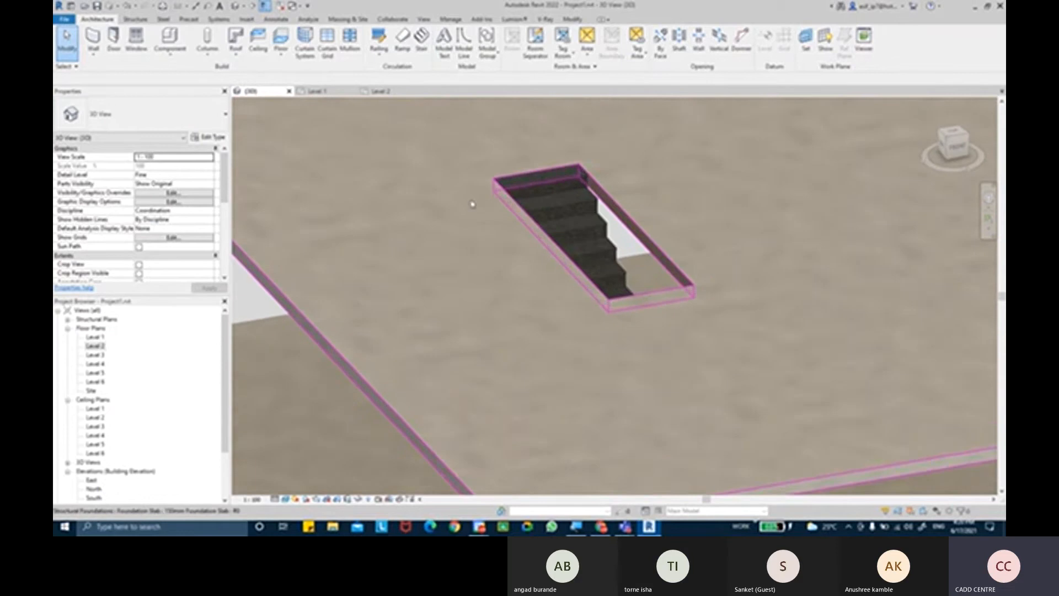
middle_click_drag(576, 188, 545, 253, "shift")
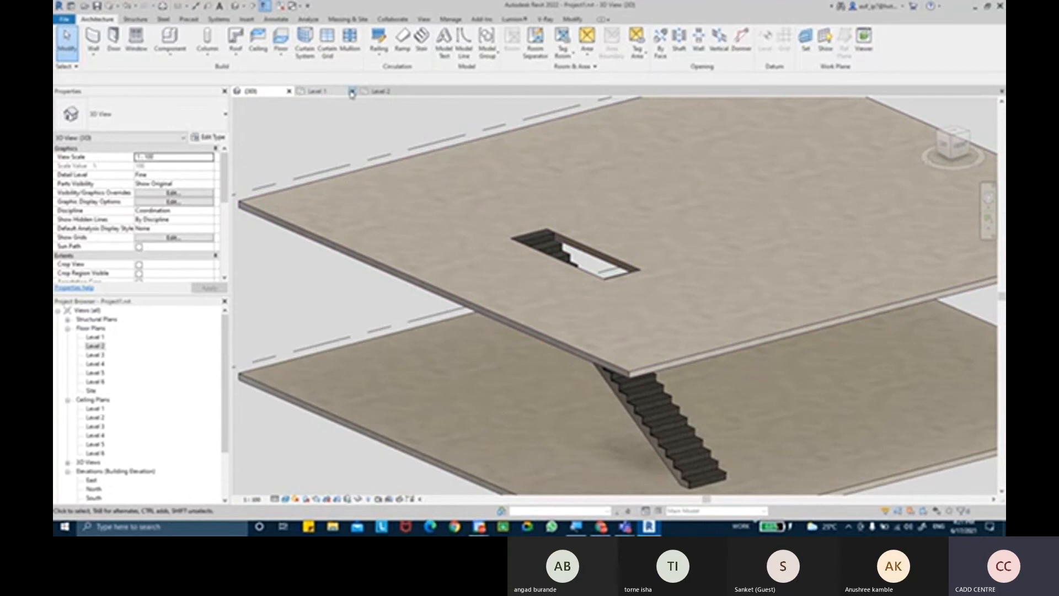
left_click(325, 91)
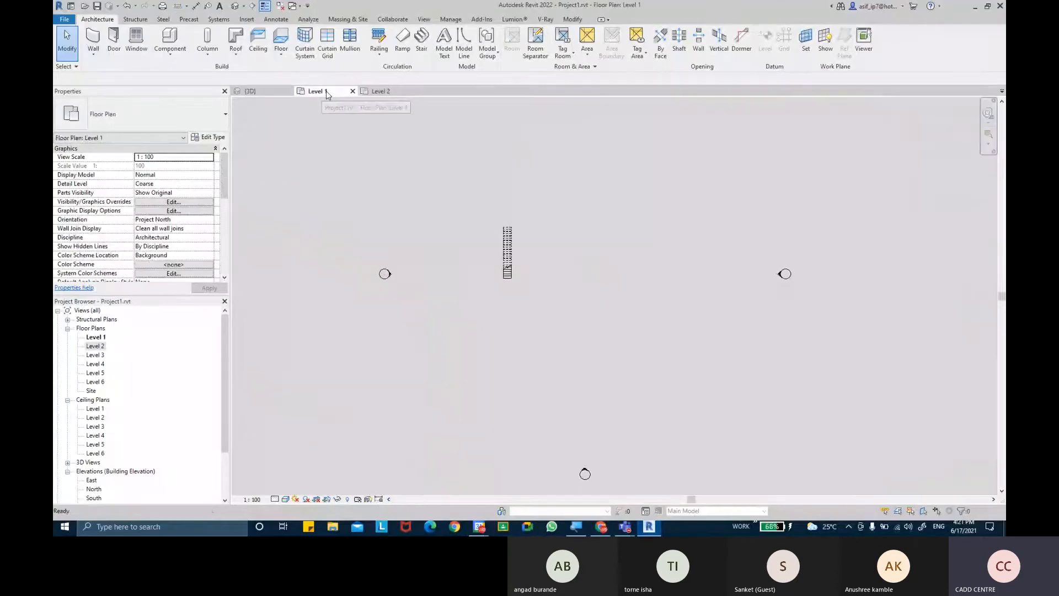
left_click(381, 92)
scroll(519, 204, "down", 3)
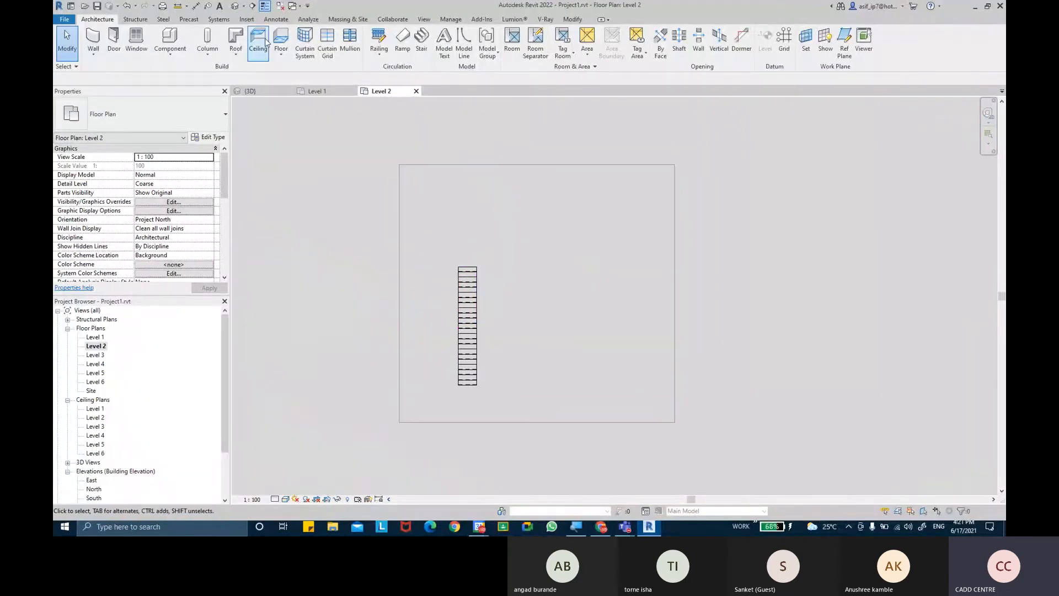
left_click(252, 6)
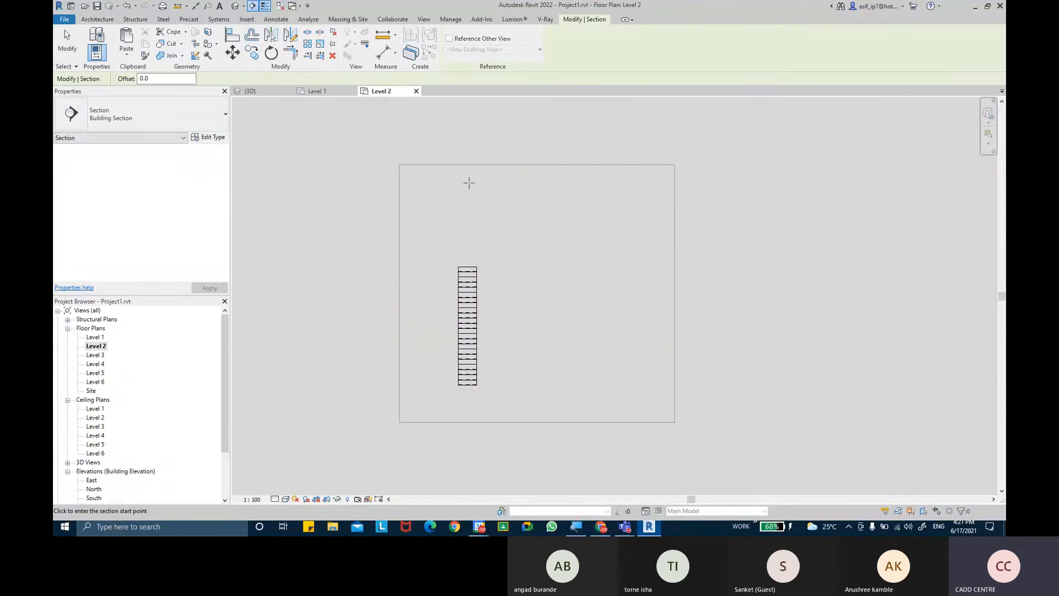
left_click(466, 144)
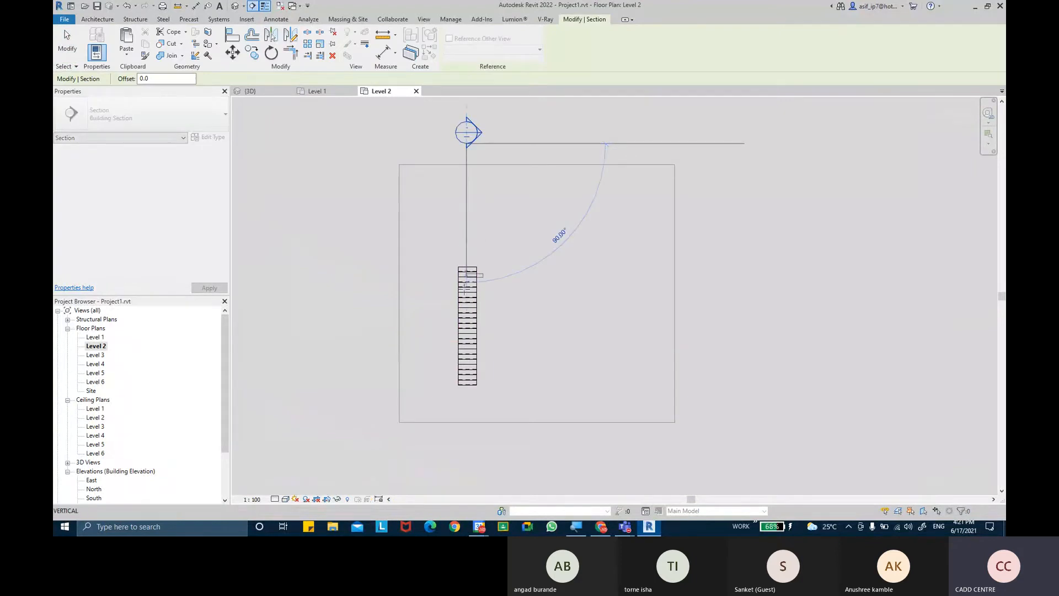
left_click(461, 440)
key("Escape")
key("Escape")
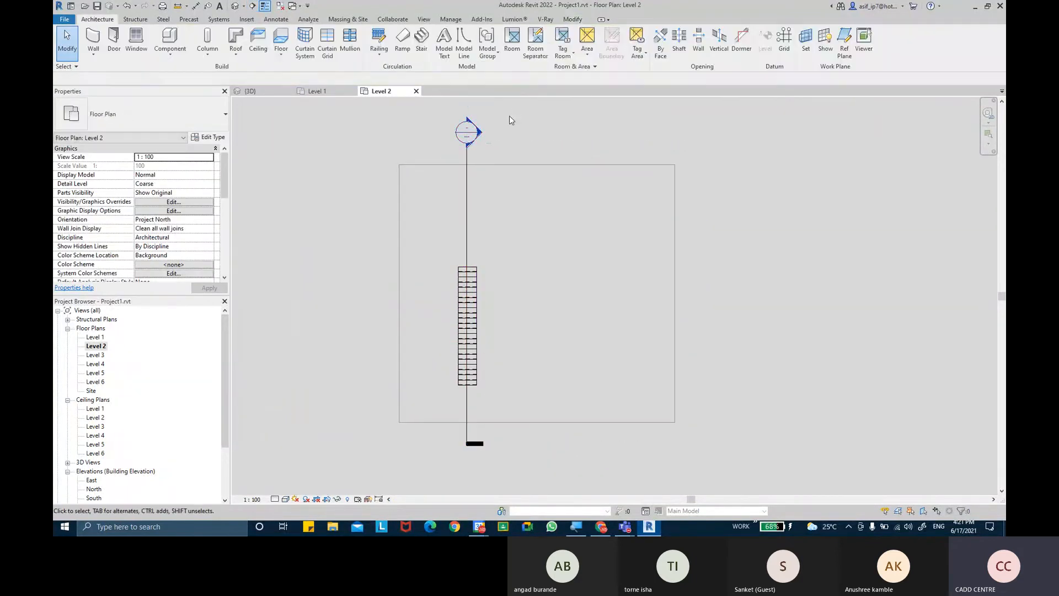
- Open the view of the new section and set its detail level to Fine at the junction of stair and slab
left_click(465, 205)
right_click(463, 206)
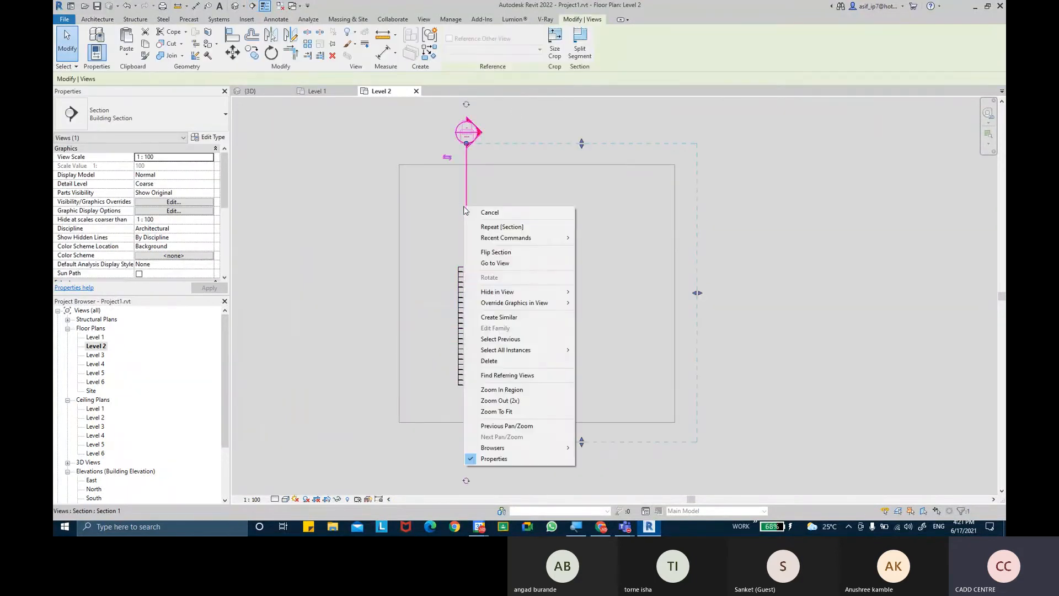
left_click(503, 264)
scroll(519, 226, "up", 3)
scroll(519, 222, "up", 2)
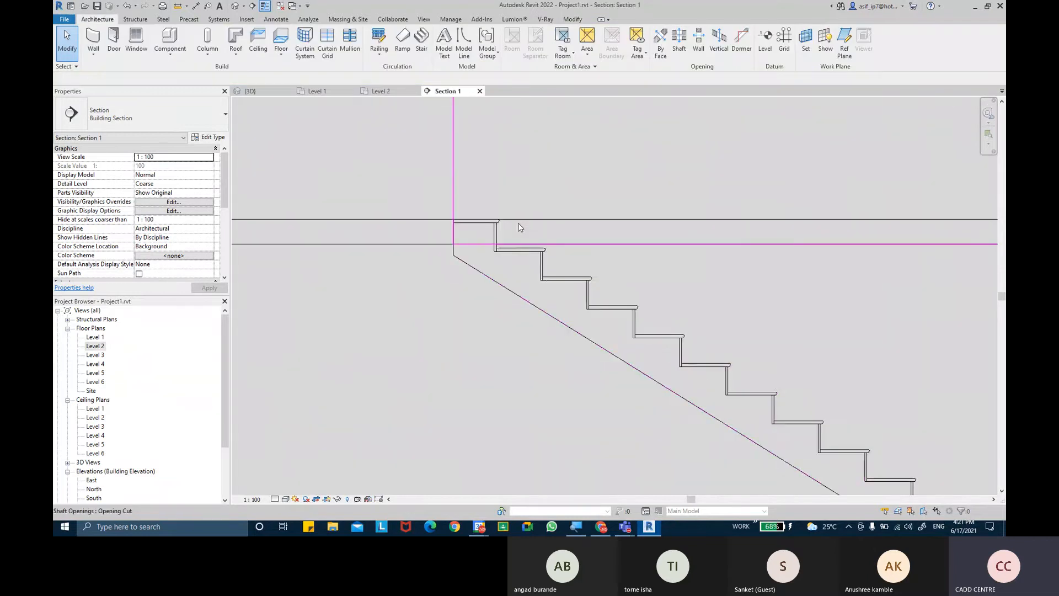
scroll(473, 210, "up", 2)
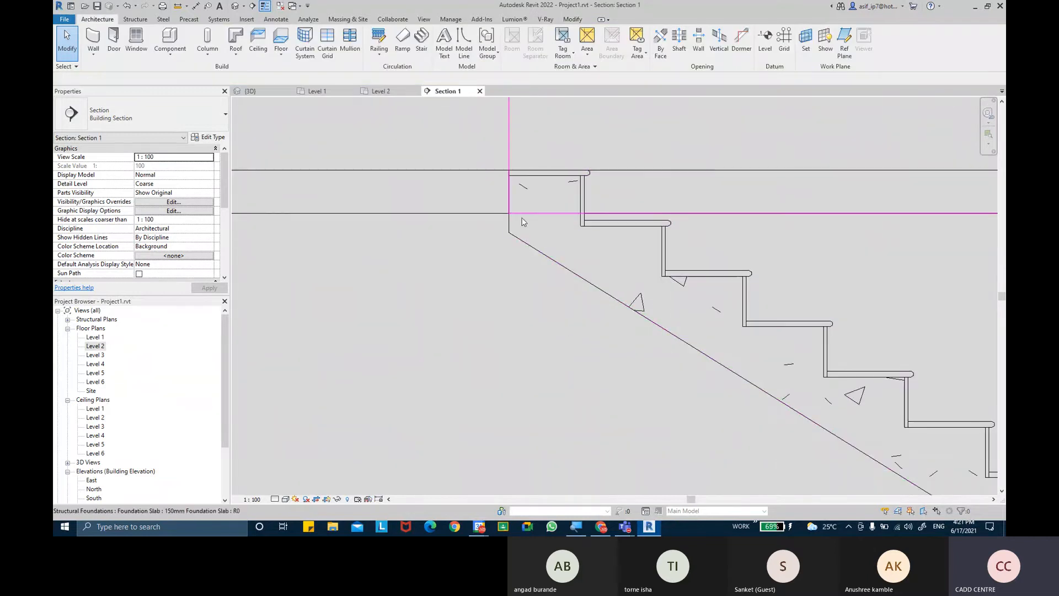
left_click(274, 499)
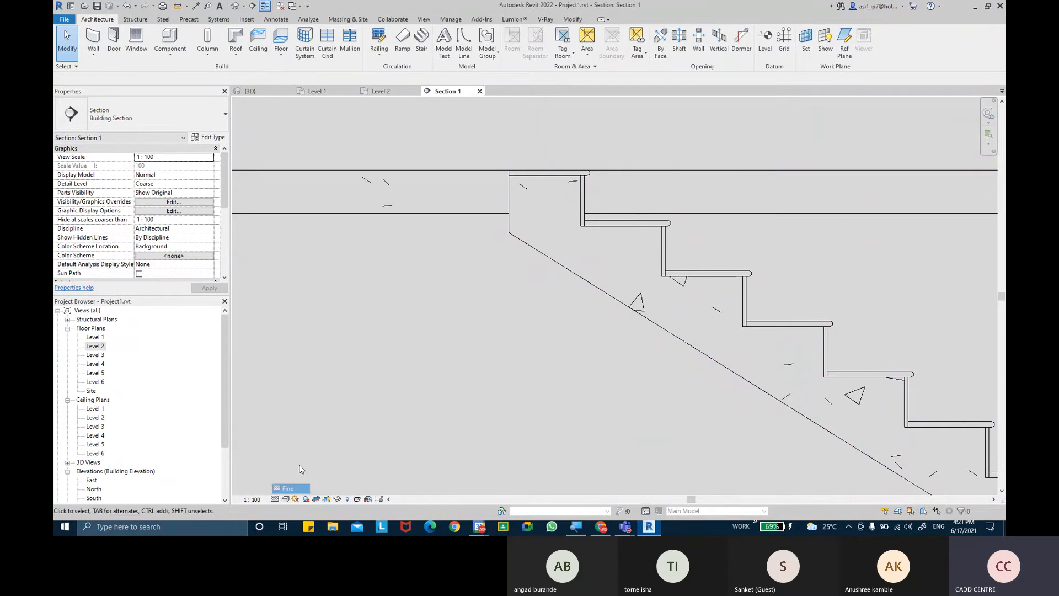
left_click(293, 489)
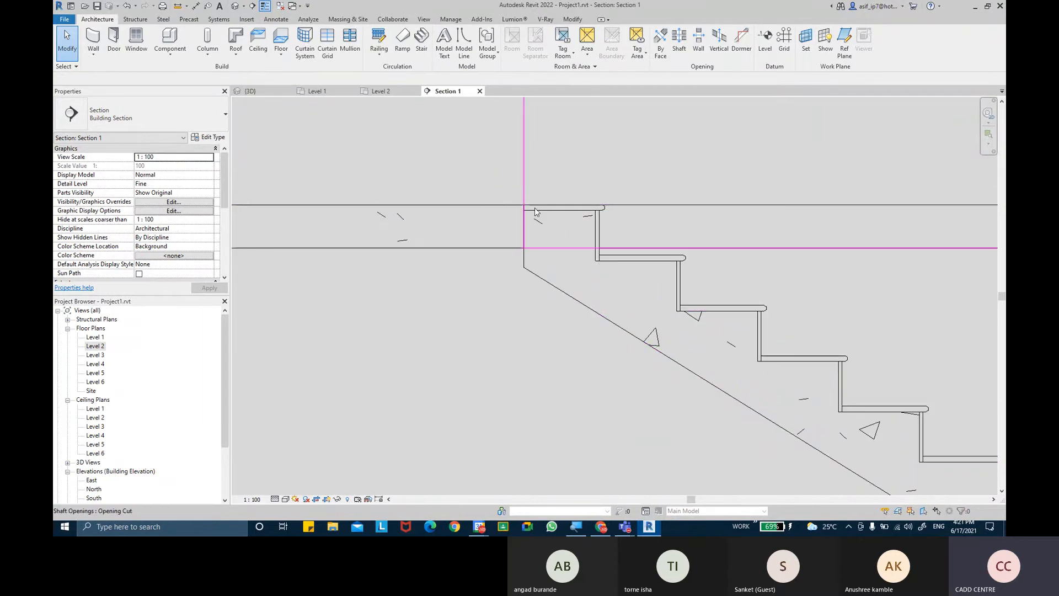
scroll(539, 214, "down", 5)
scroll(538, 214, "up", 5)
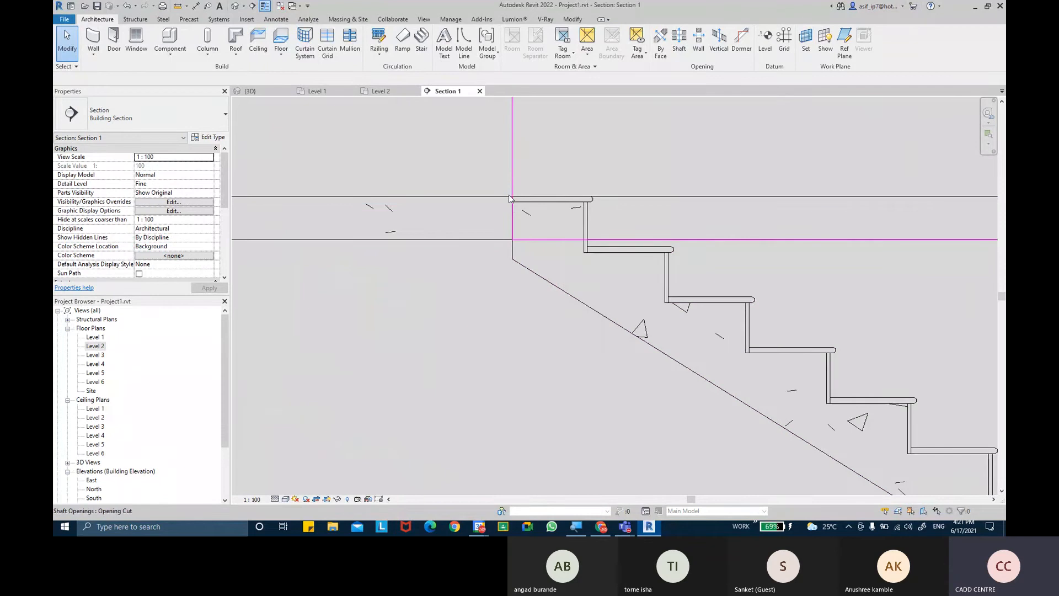
- Review the monolithic stair's type properties and its run type settings from the section view
left_click(515, 259)
scroll(506, 251, "down", 2)
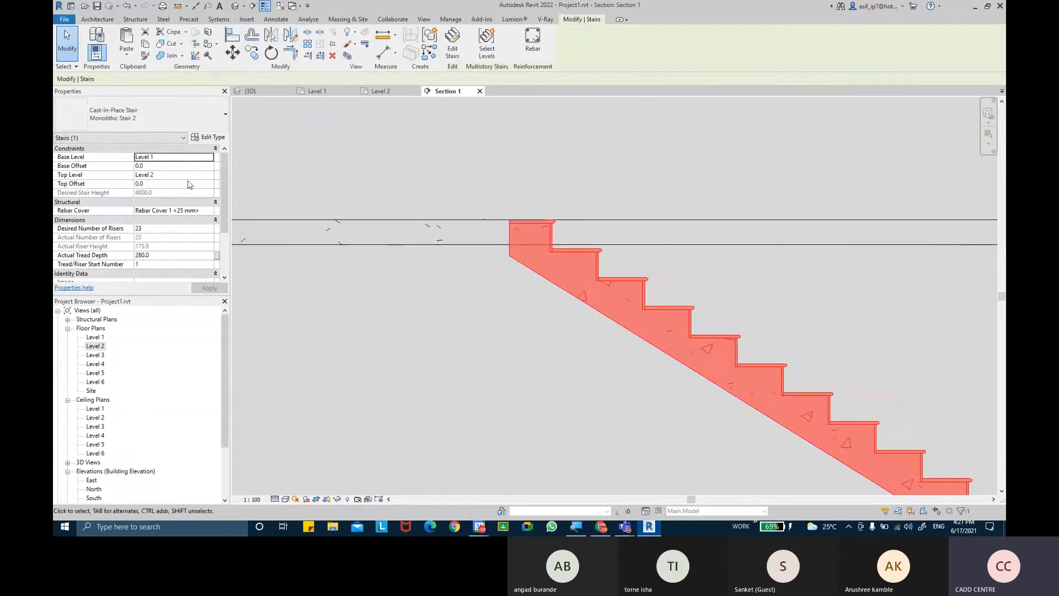
left_click(214, 141)
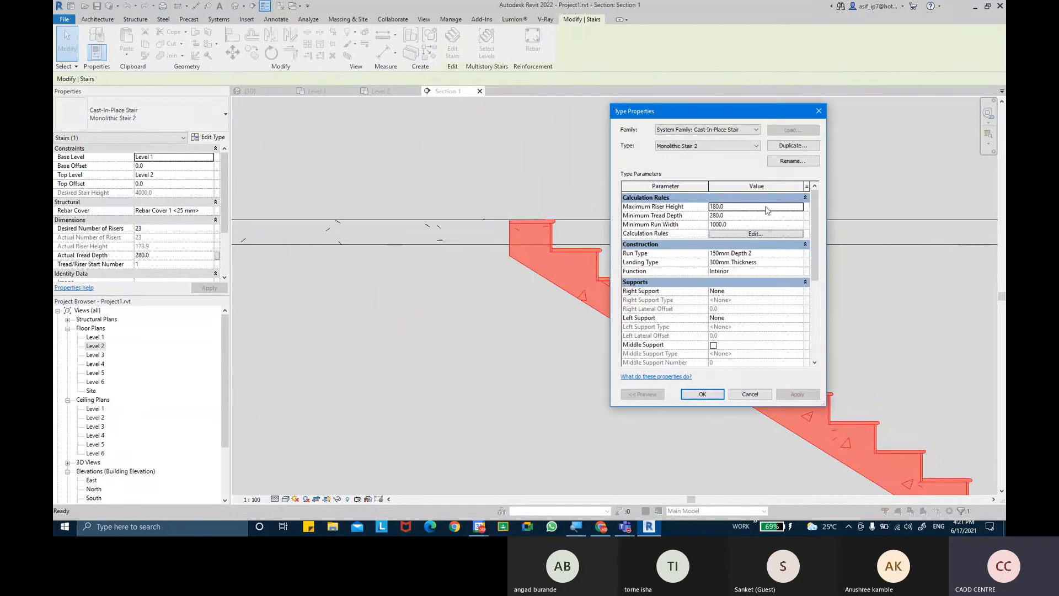
left_click(796, 257)
left_click(798, 256)
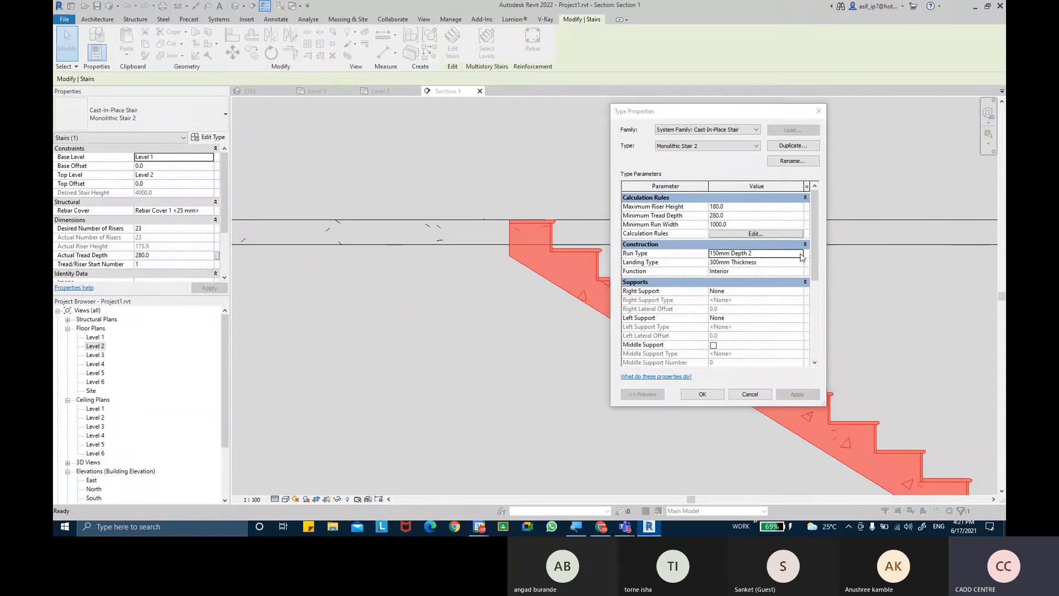
left_click(705, 396)
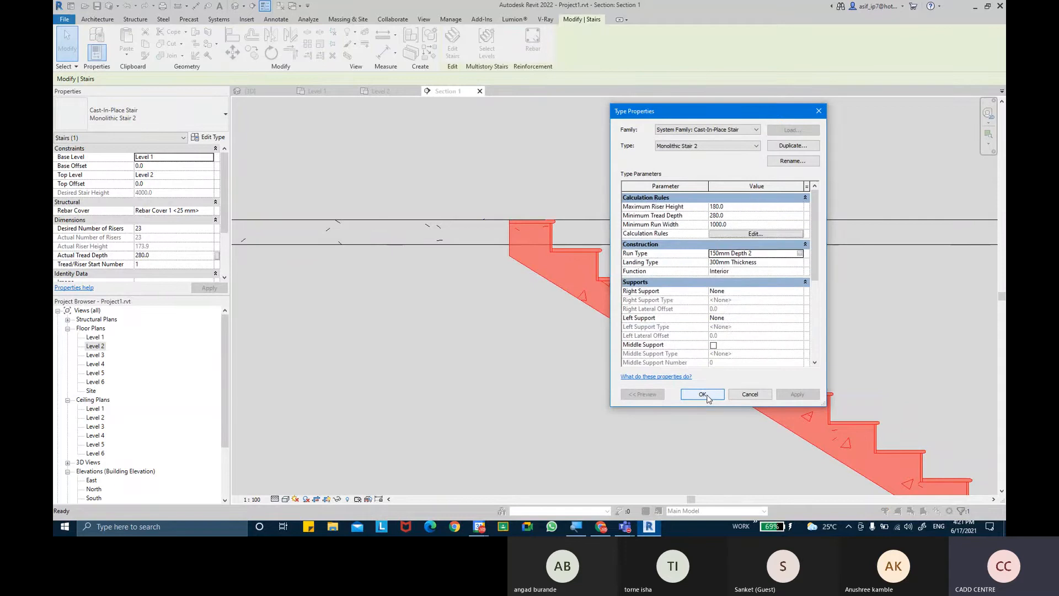
left_click(705, 396)
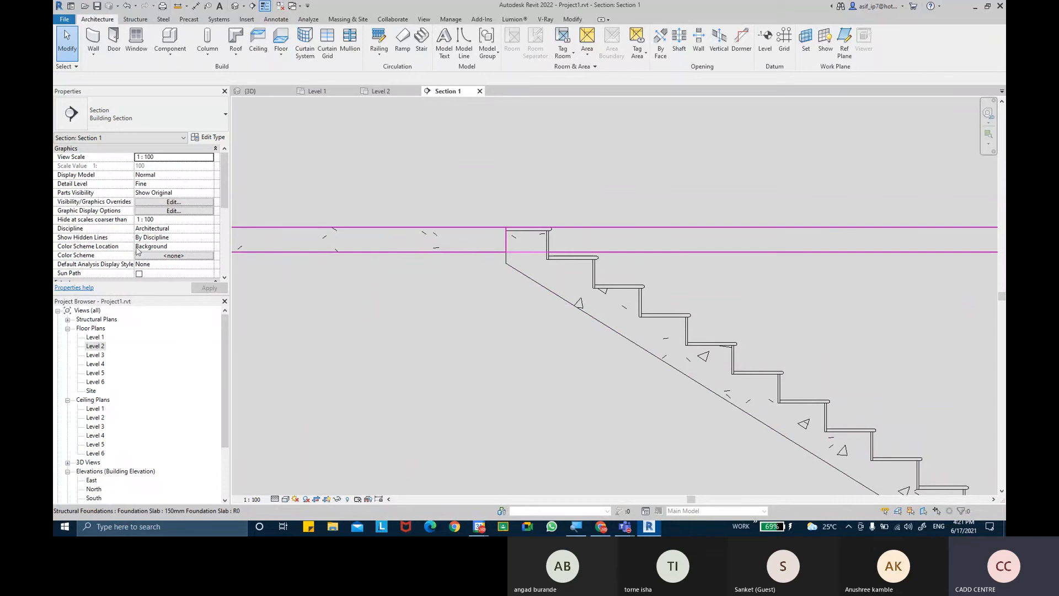
- Edit the stair in the Level 2 plan, adding a sketched rectangular landing of about 1000 by 900 mm at its upper end
double_click(95, 345)
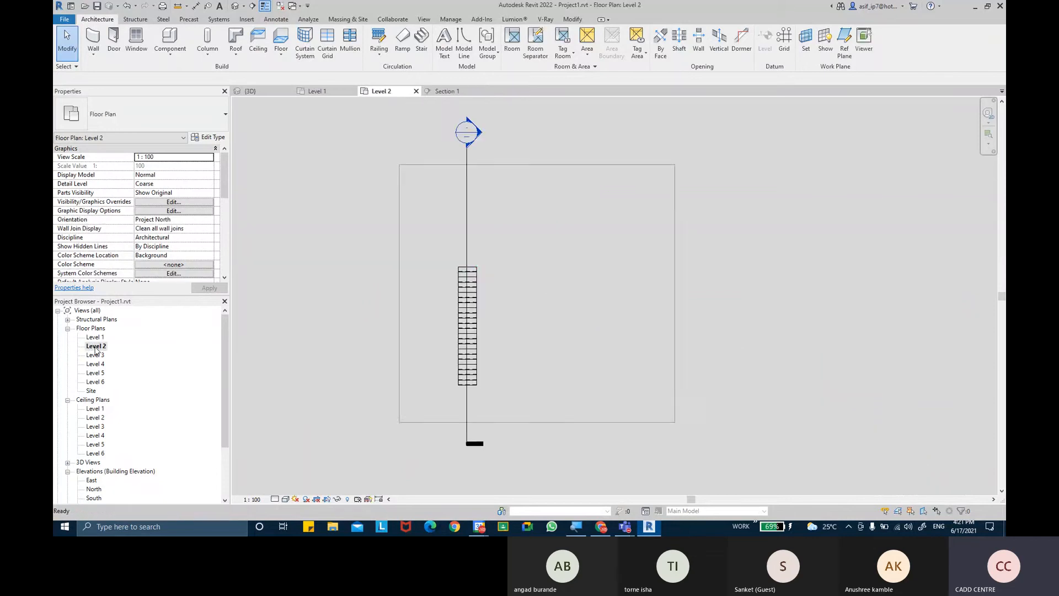
scroll(501, 310, "up", 3)
left_click(458, 377)
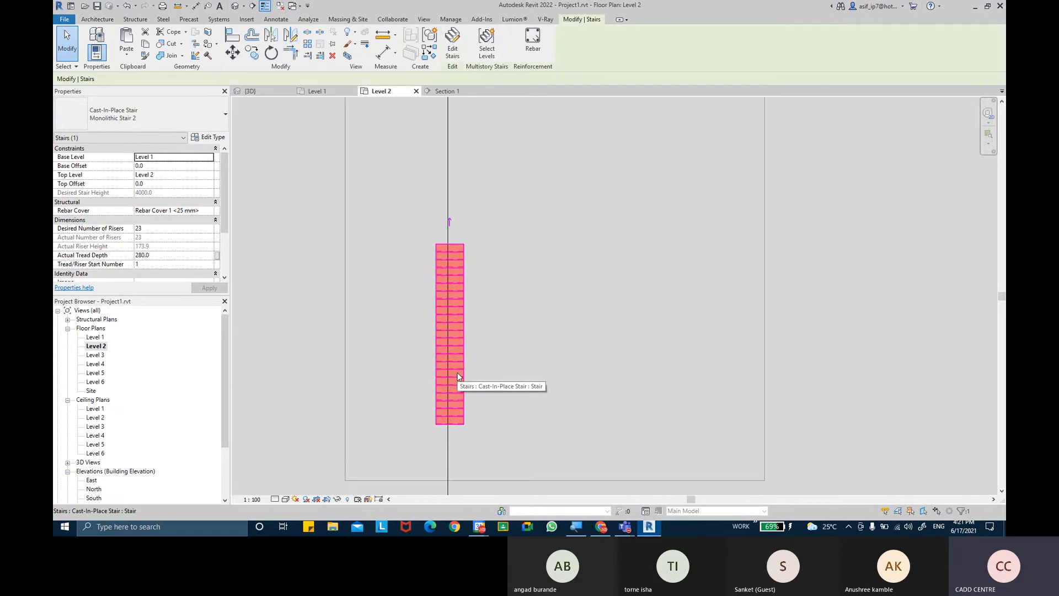
left_click(457, 58)
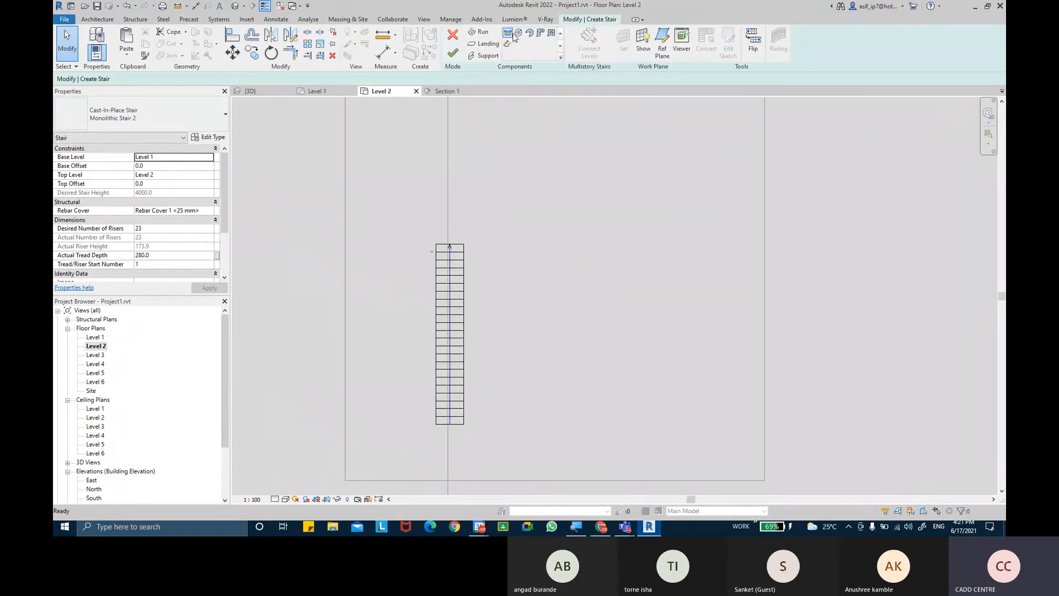
left_click(486, 46)
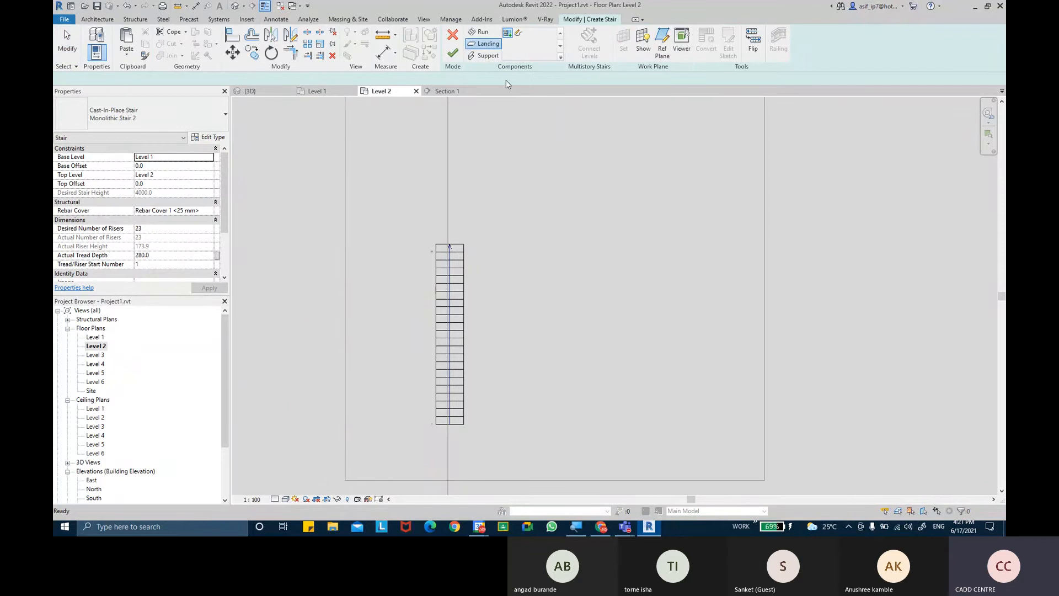
left_click(519, 35)
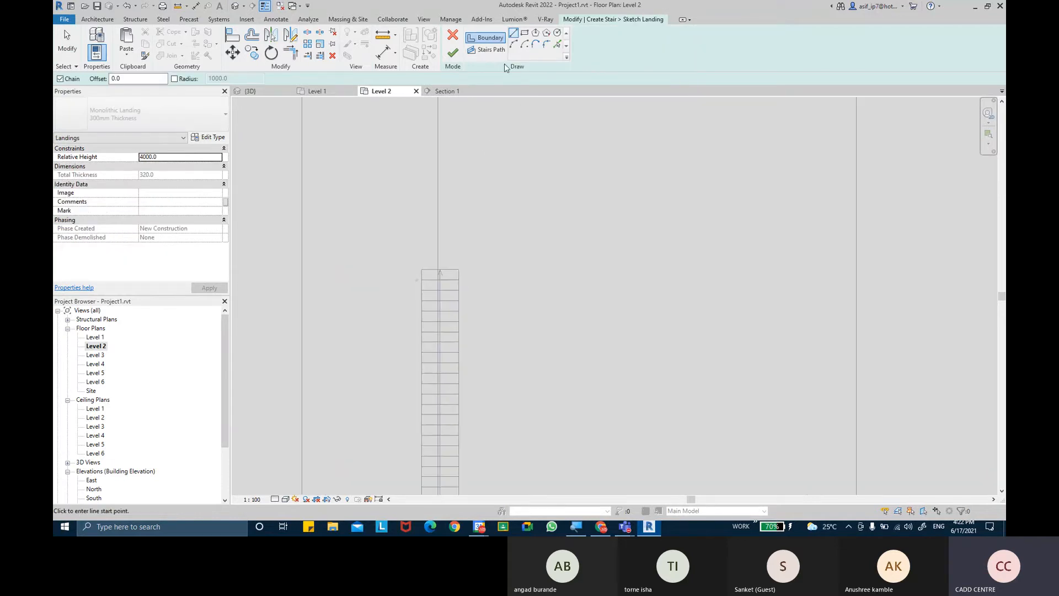
left_click(524, 33)
scroll(478, 170, "up", 2)
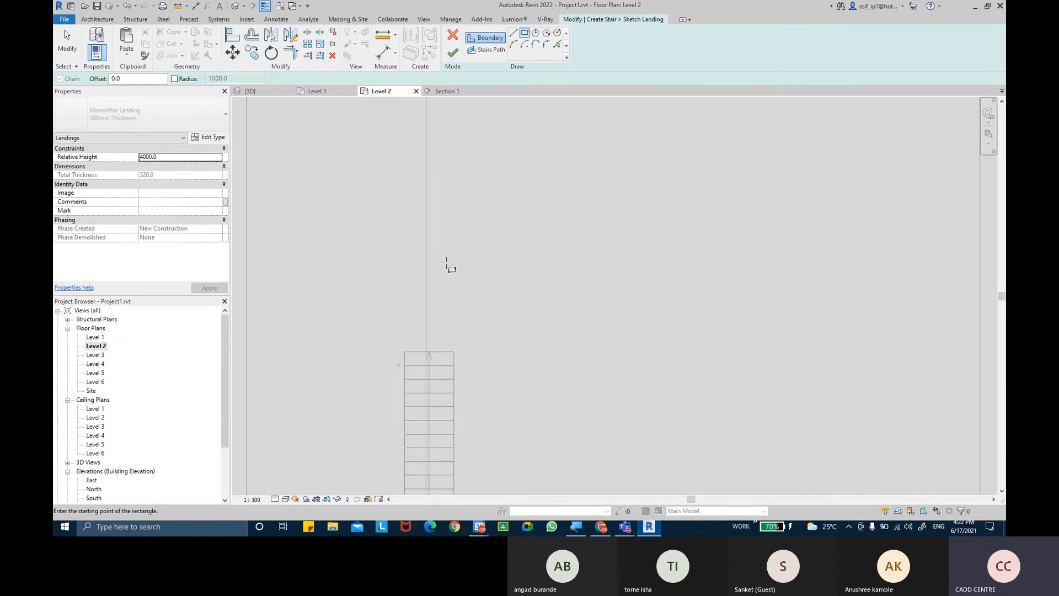
left_click(405, 351)
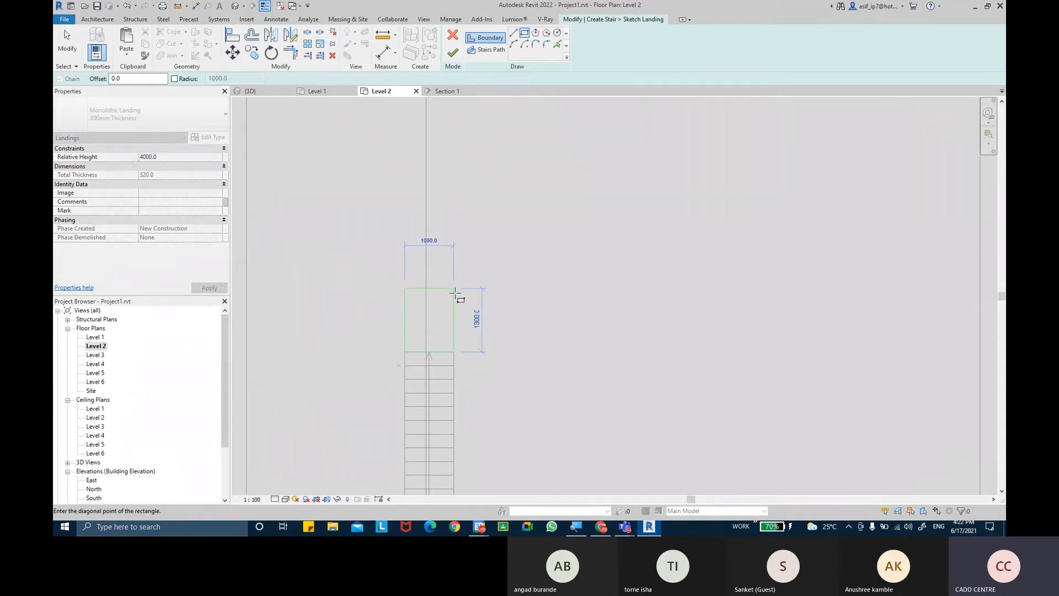
left_click(452, 308)
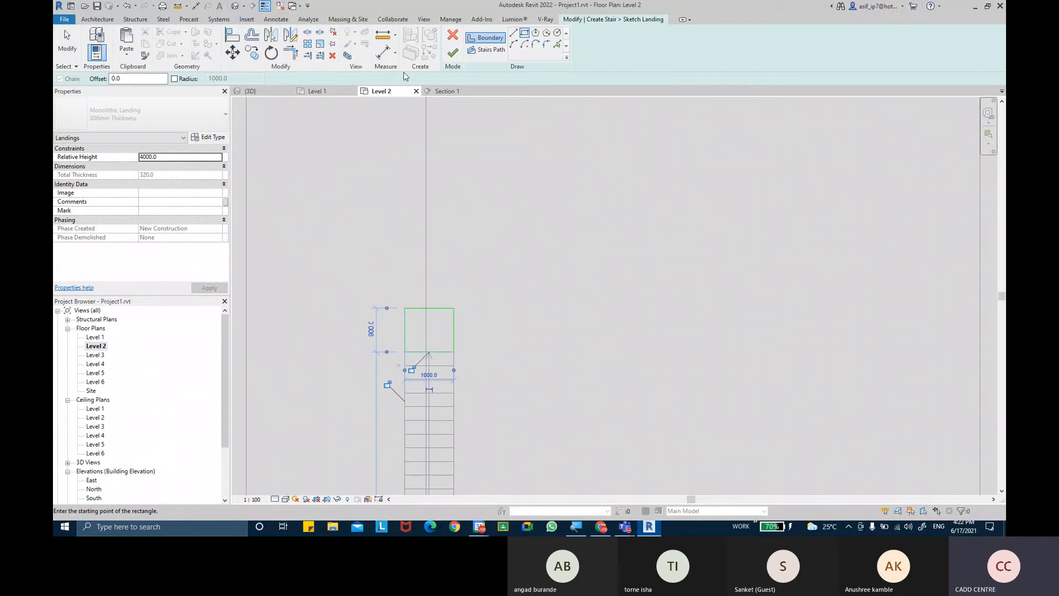
left_click(450, 55)
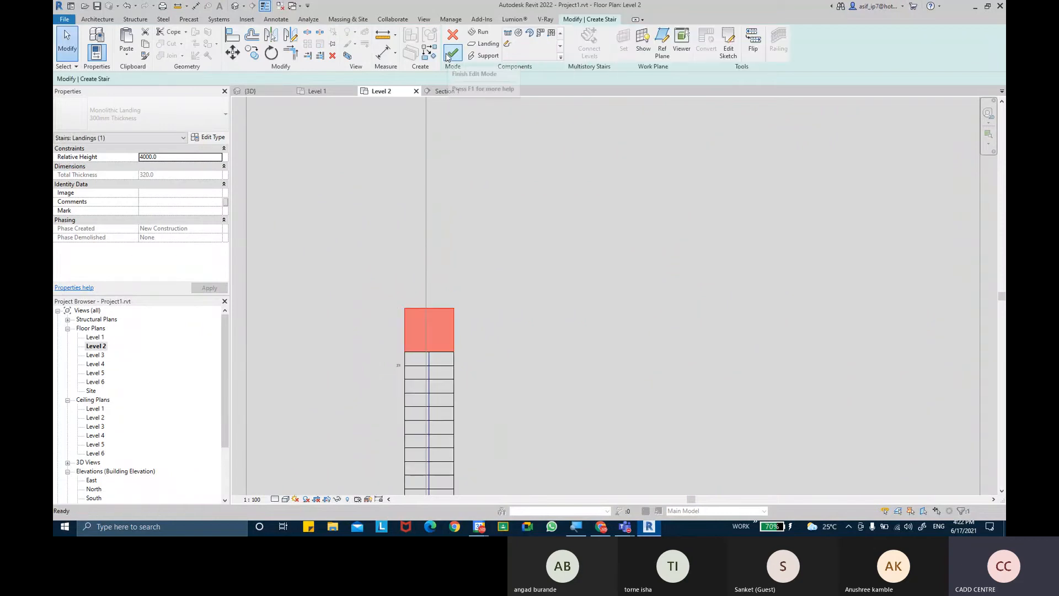
left_click(449, 55)
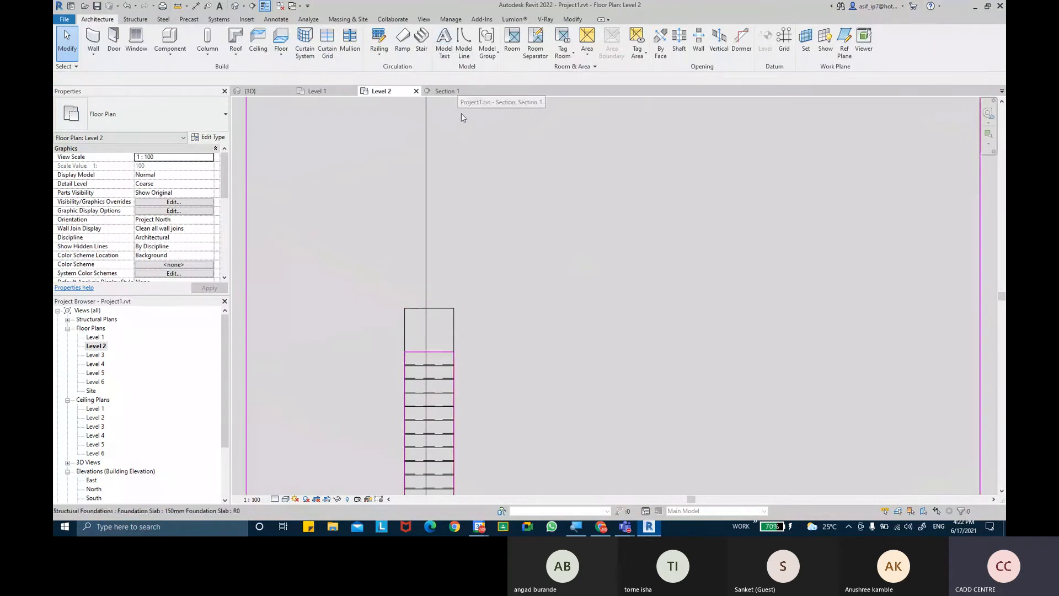
- Open the Section 1 view and compare the new landing's depth with the Level 2 slab
left_click(448, 91)
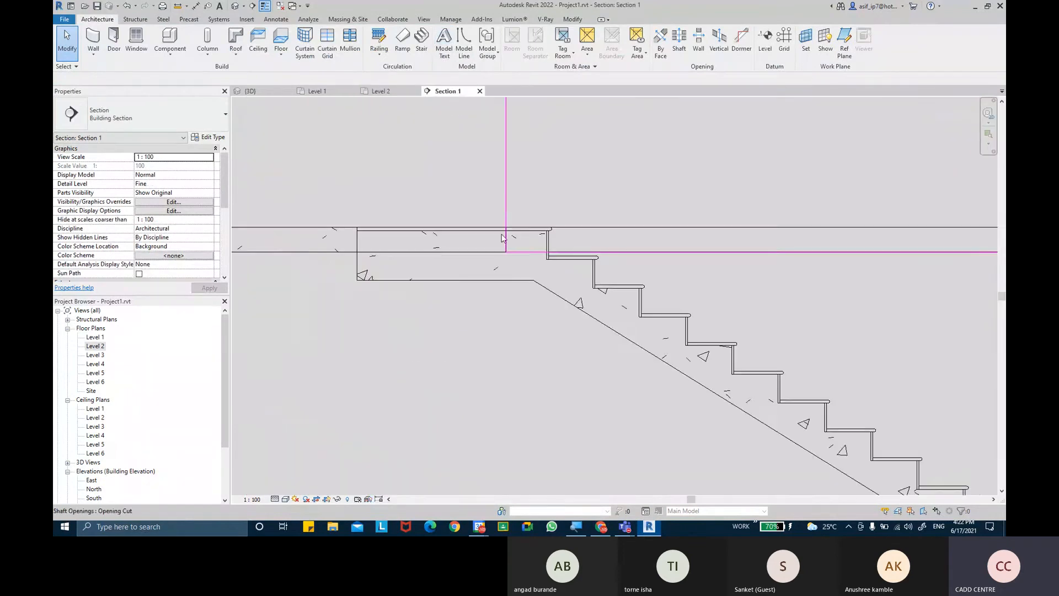
scroll(542, 302, "down", 1)
key("ctrl")
key("ctrl")
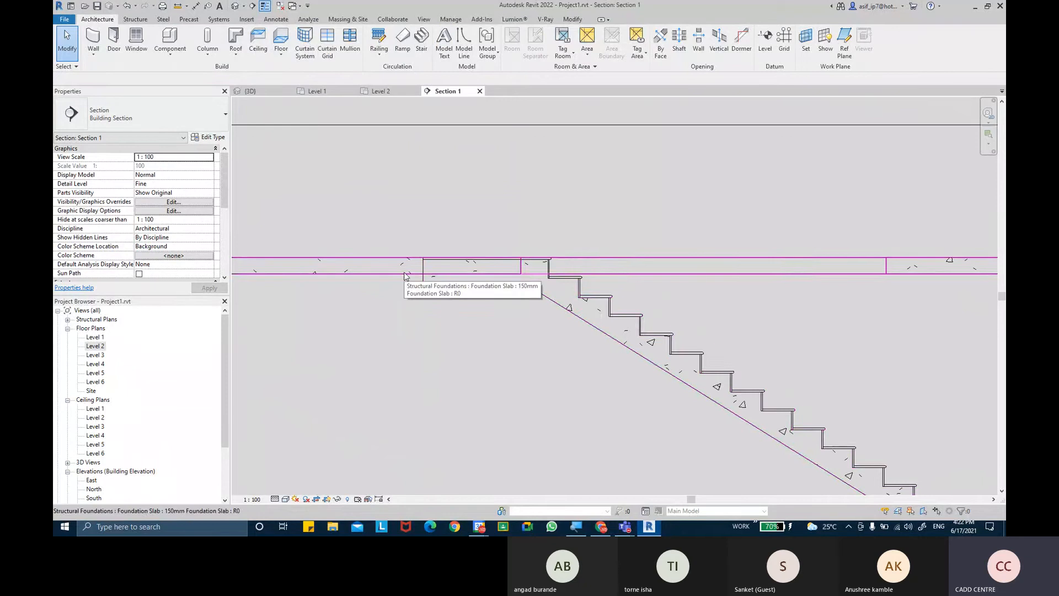
scroll(555, 245, "up", 1)
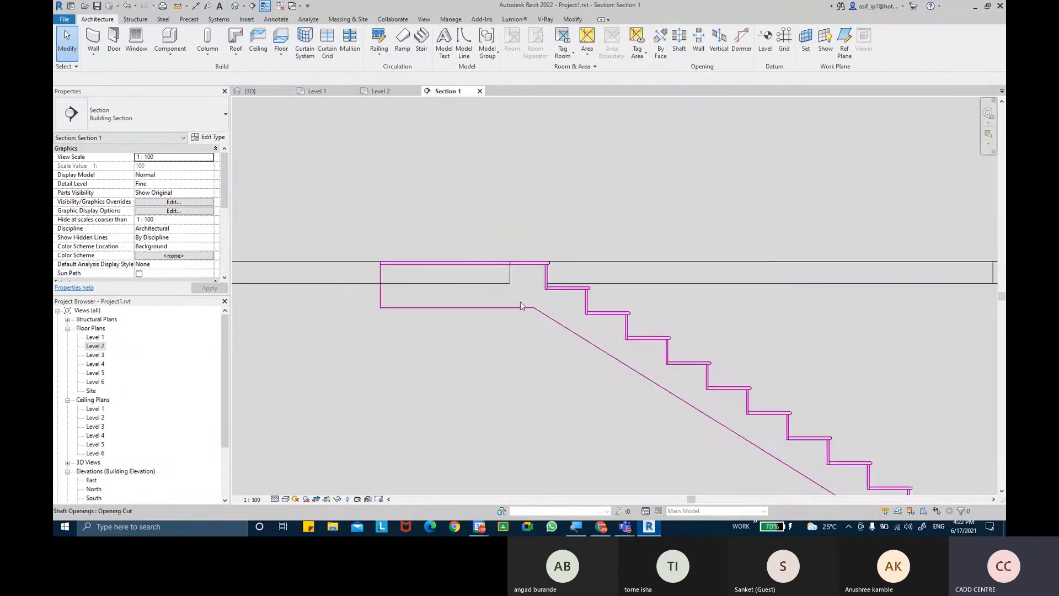
- Duplicate the monolithic stair's 300mm Thickness landing type under the name 150MM LANDING
left_click(467, 314)
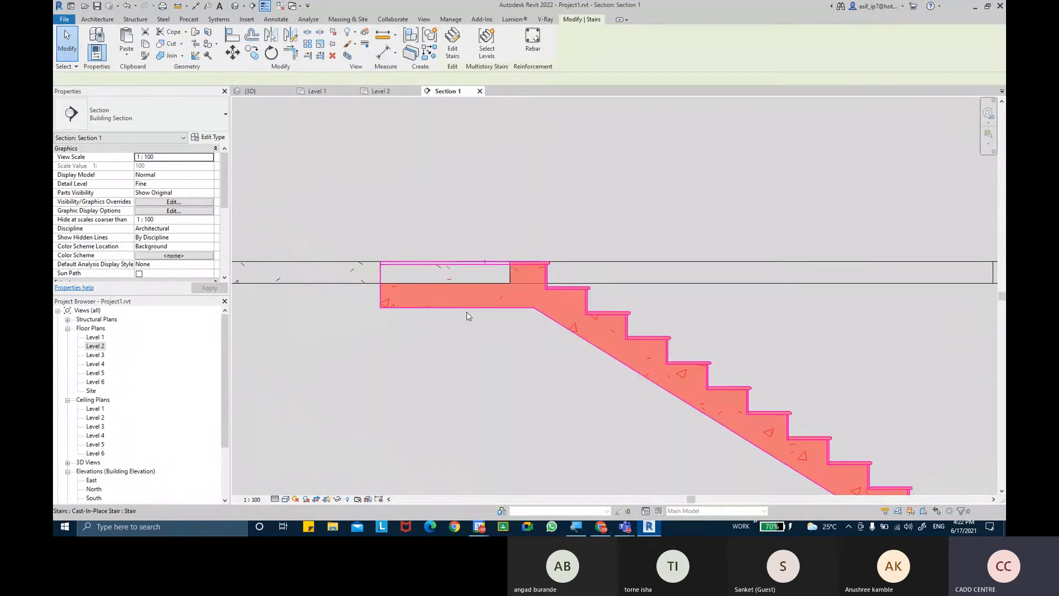
left_click(209, 137)
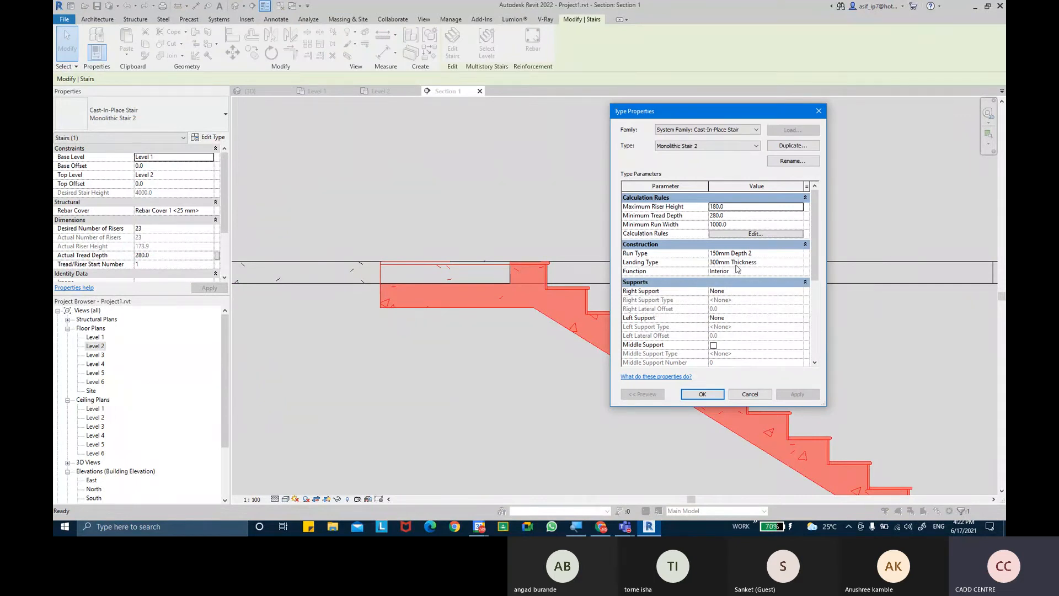
left_click(803, 266)
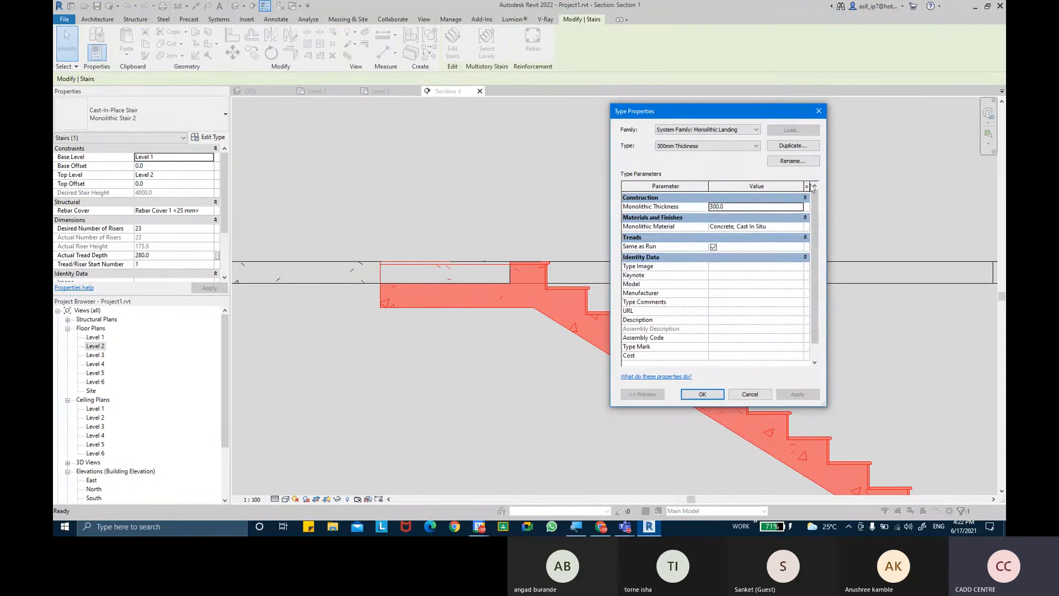
left_click(798, 147)
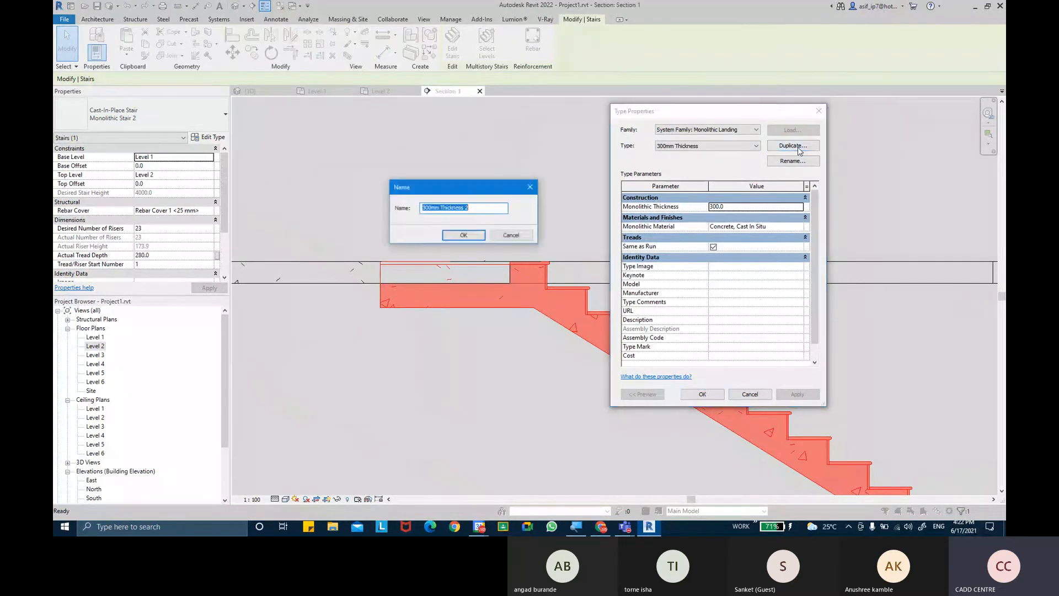
type("150")
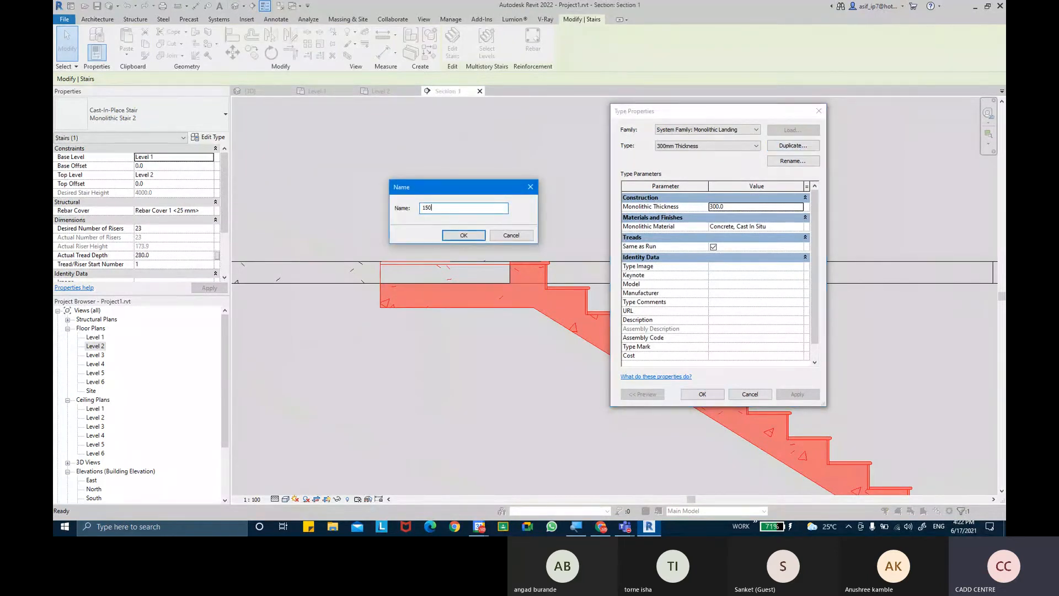
type("MM LANDING")
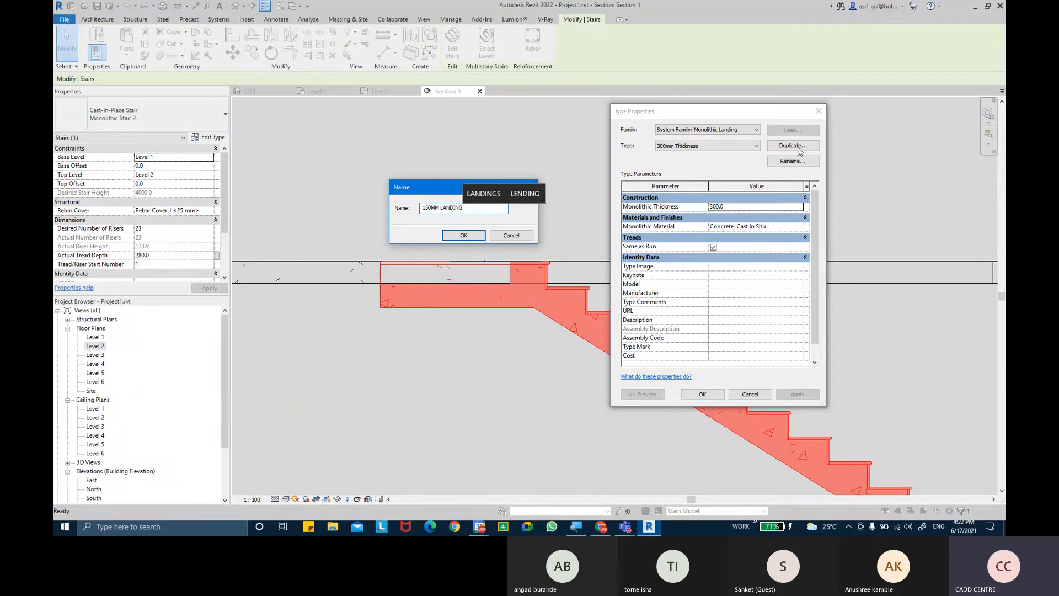
key("Return")
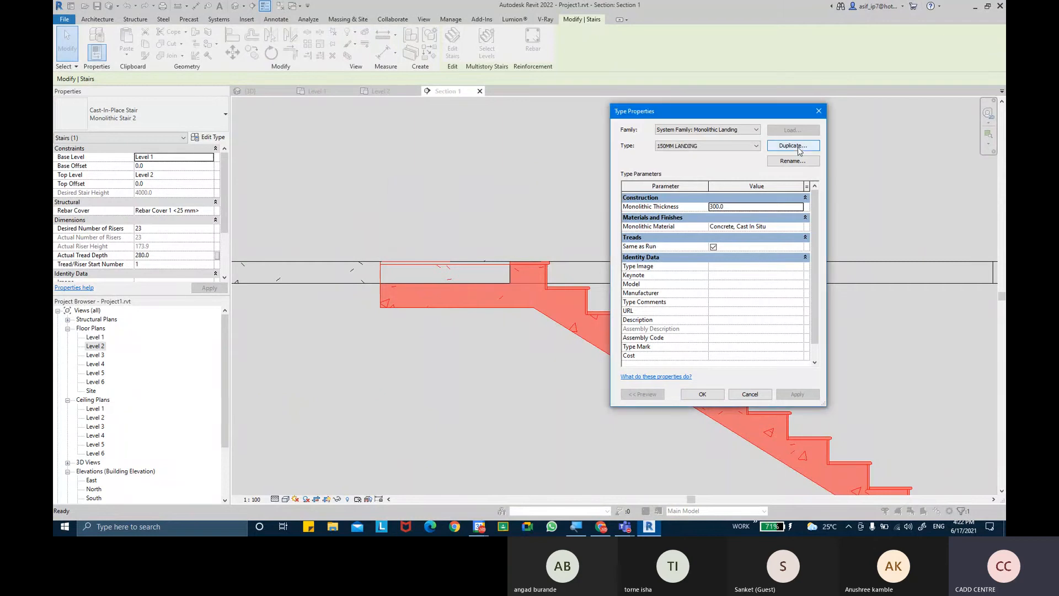
- Set the new landing type's monolithic thickness to 150 mm and apply it to the stair
left_click(764, 207)
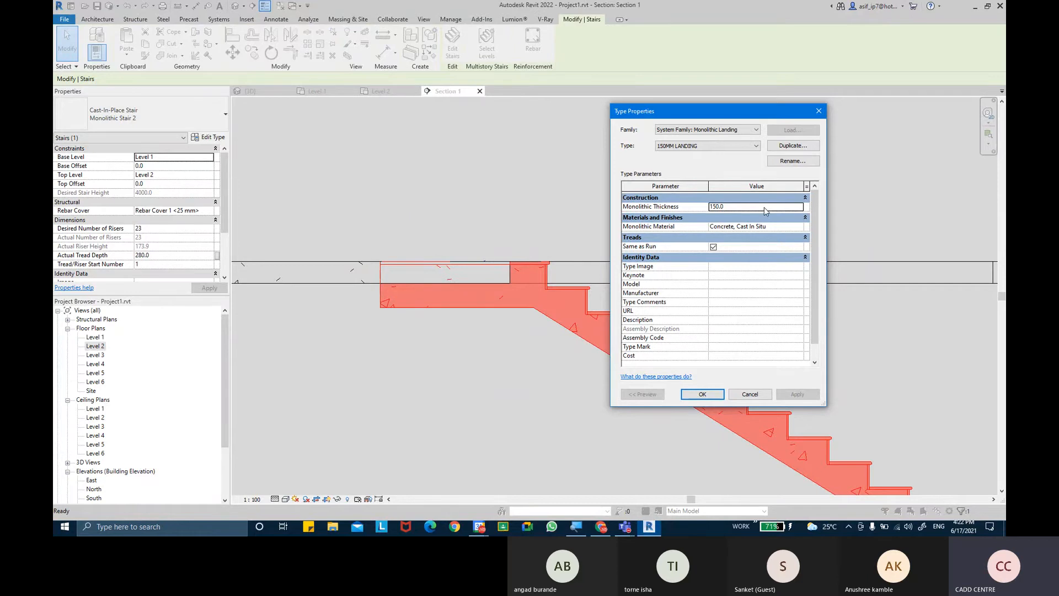
left_click(715, 396)
left_click(718, 395)
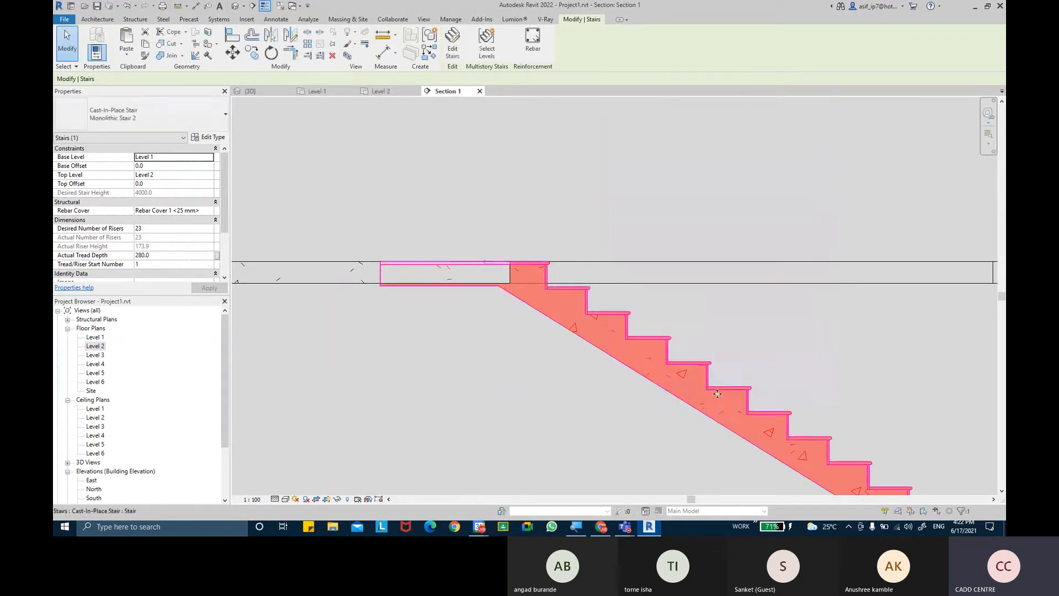
left_click(680, 320)
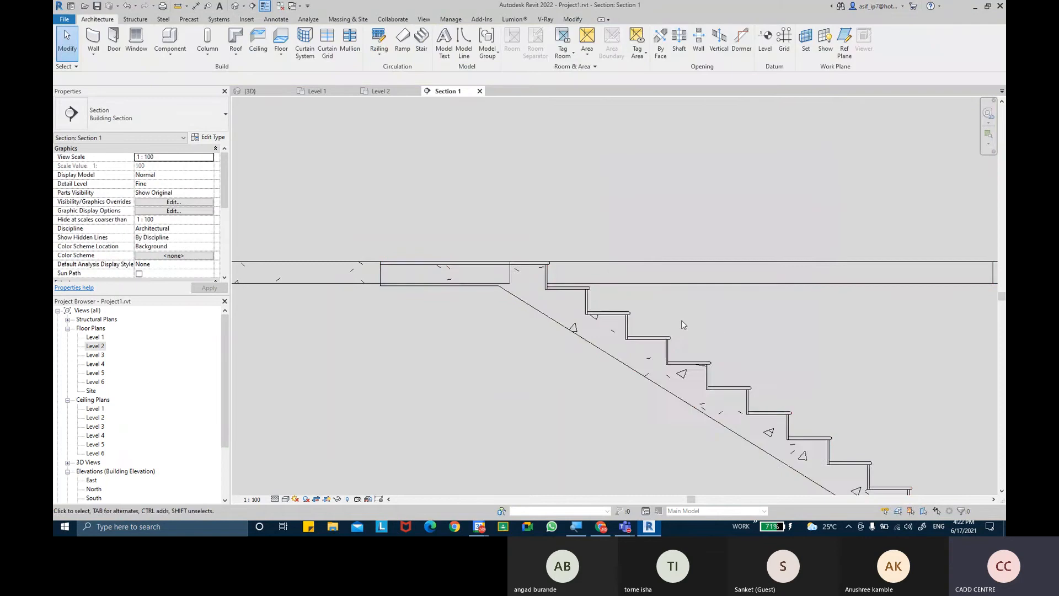
- Examine the junction of landing, slab and shaft opening, and review the tread thickness in the stair's run type
scroll(610, 345, "up", 3)
scroll(610, 345, "up", 2)
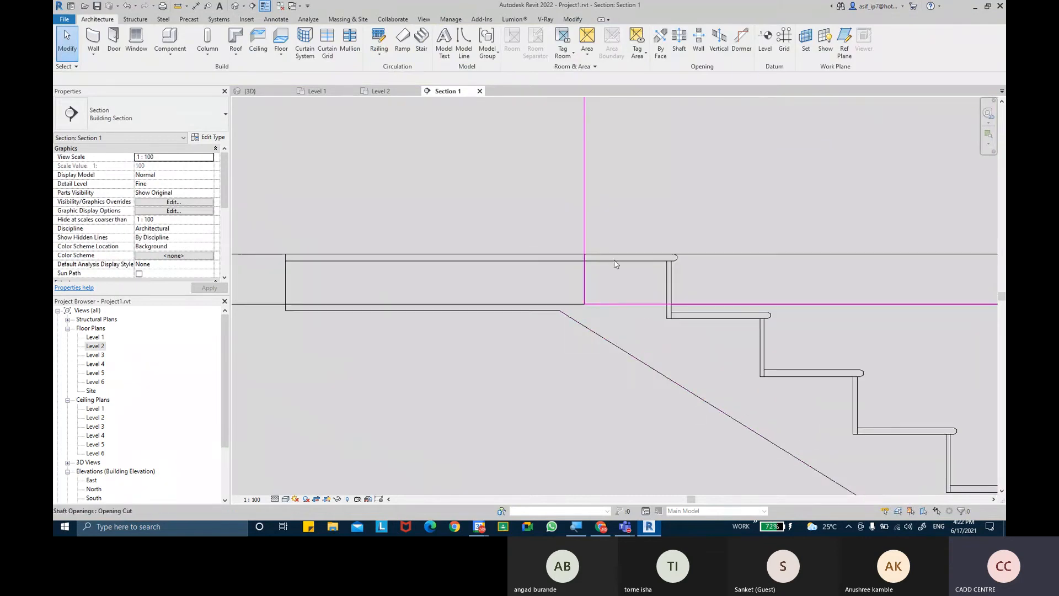
middle_click_drag(353, 266, 456, 276)
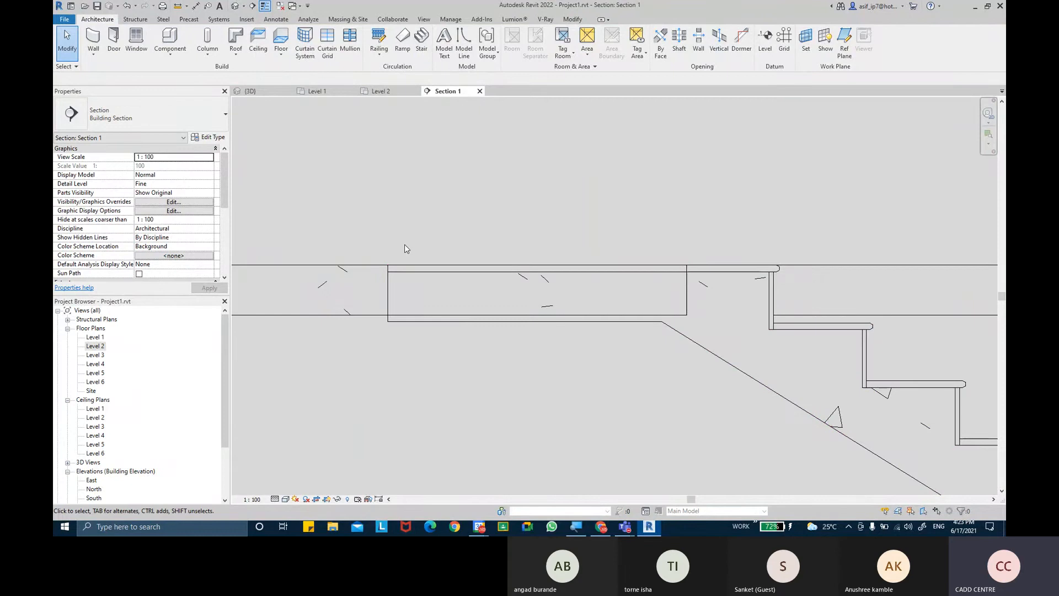
middle_click_drag(501, 370, 495, 358)
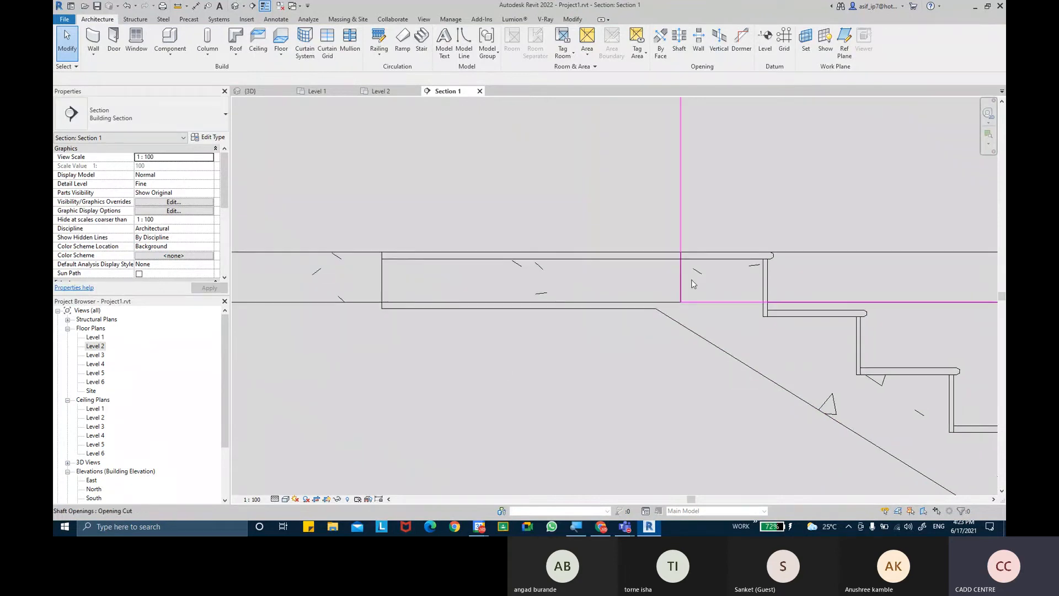
left_click(765, 270)
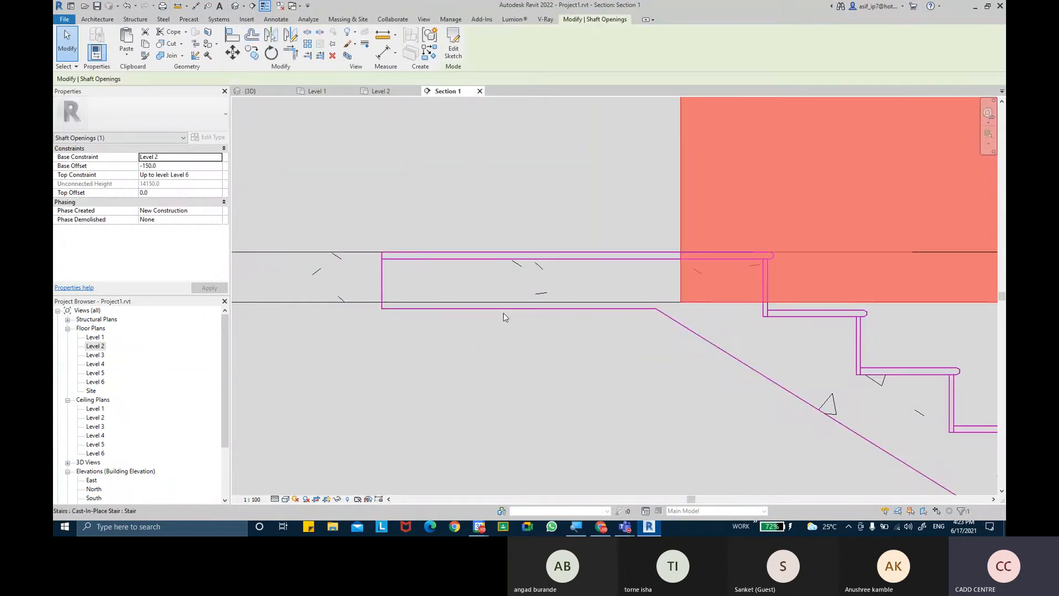
left_click(516, 267)
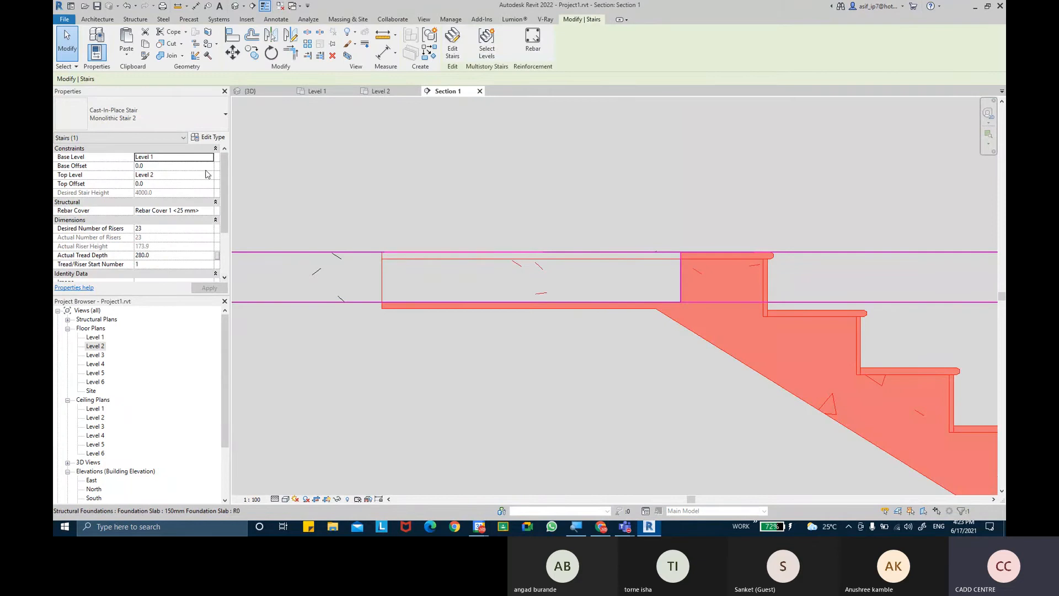
left_click(216, 138)
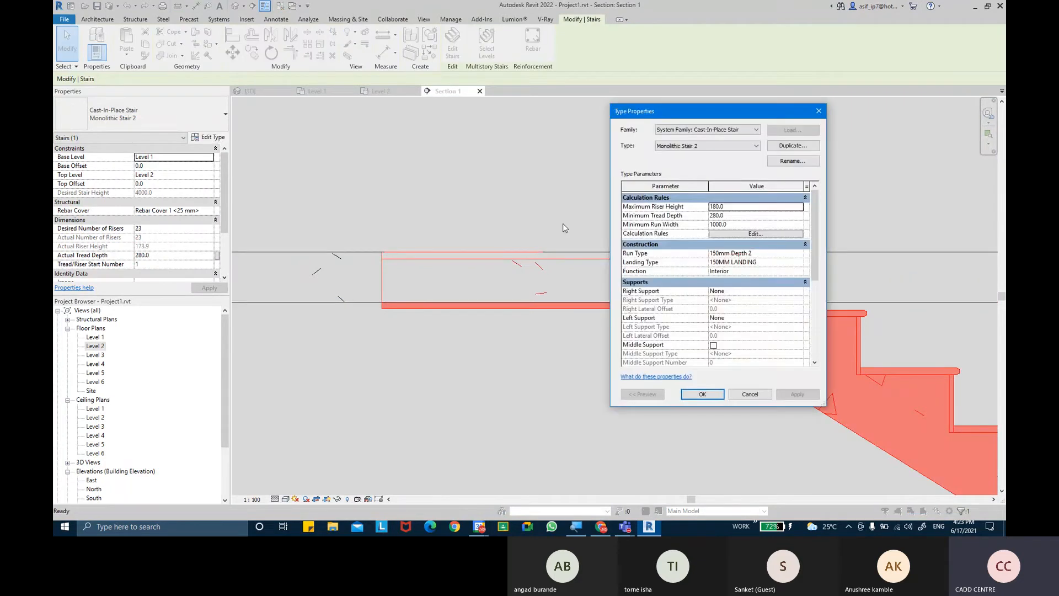
left_click(800, 258)
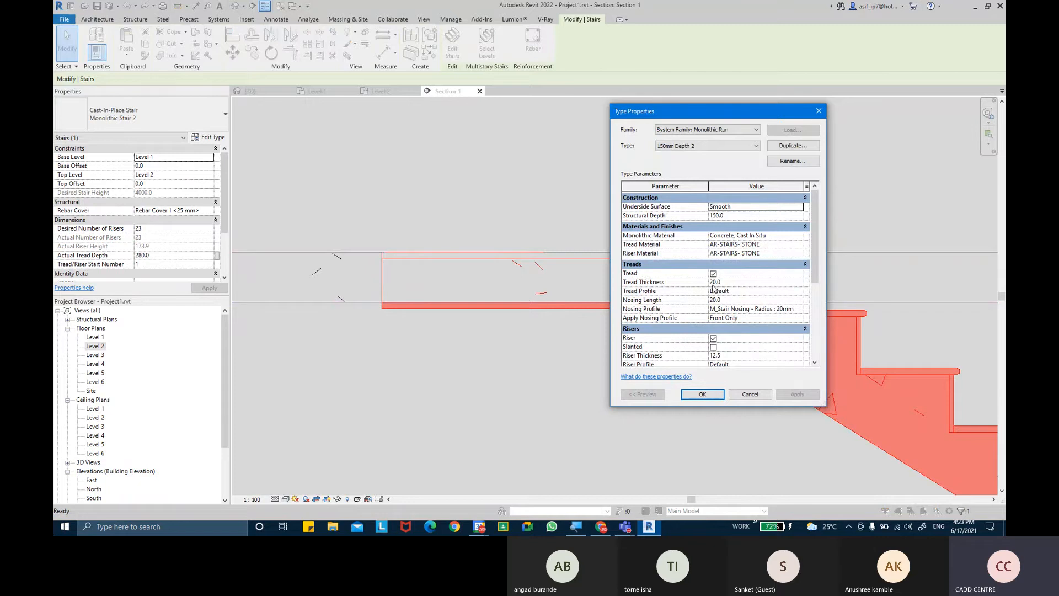
left_click(702, 394)
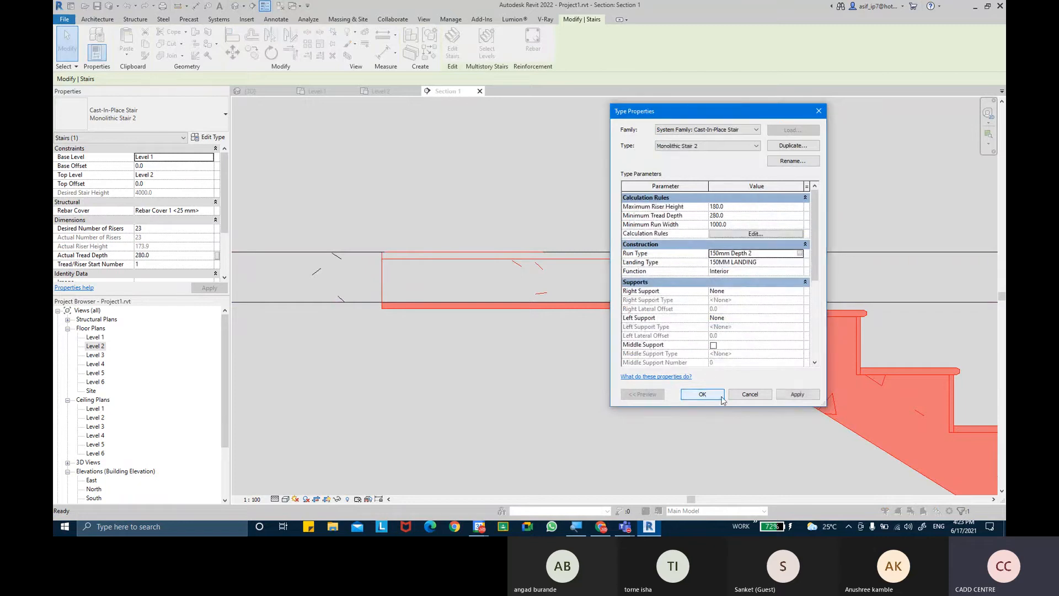
left_click(703, 393)
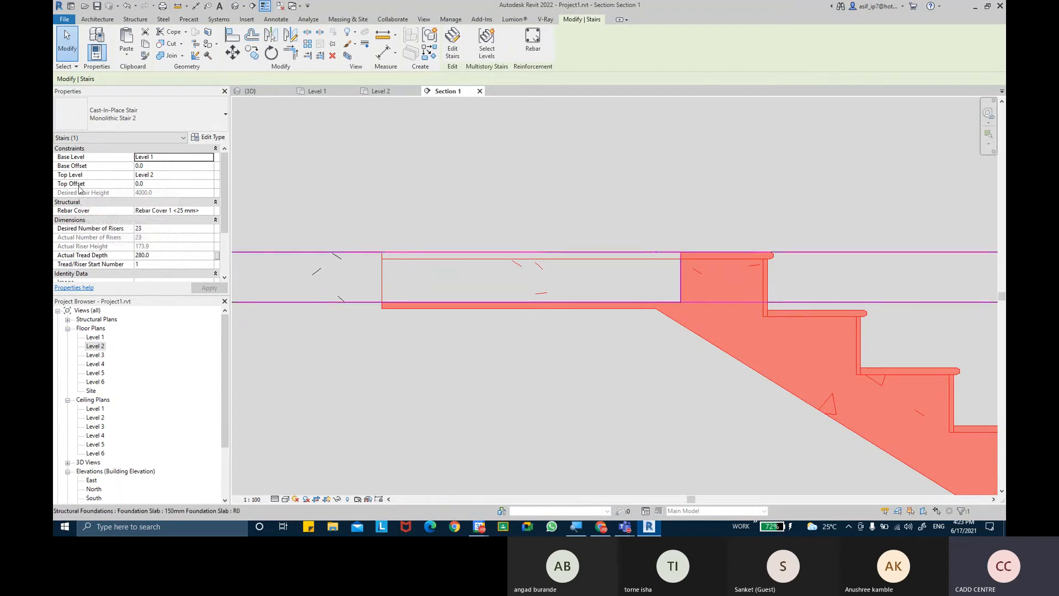
- Set the stair's top offset to 20 mm above Level 2
left_click(157, 185)
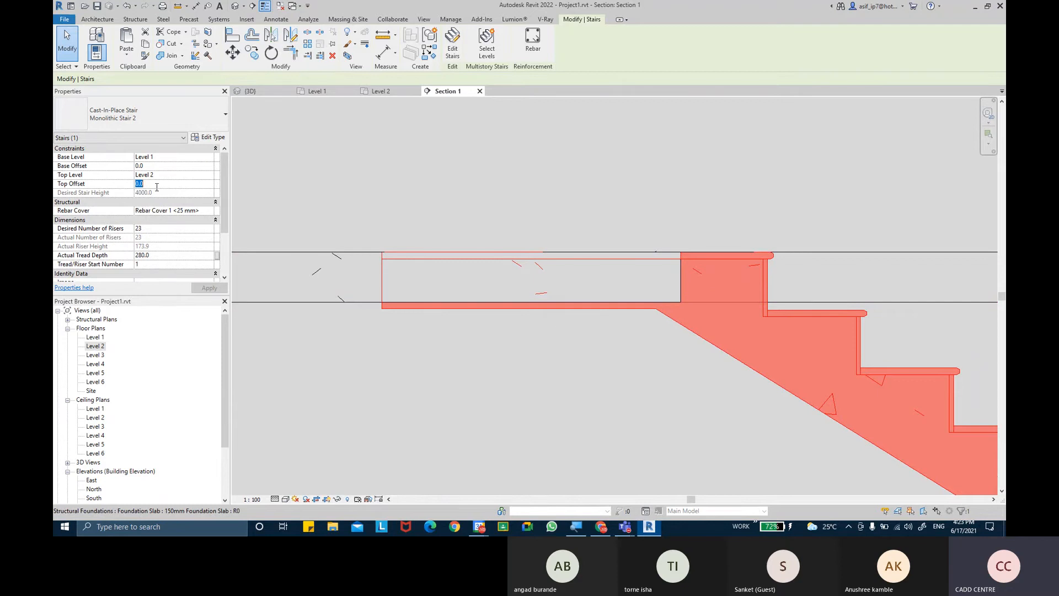
type("20")
key("Return")
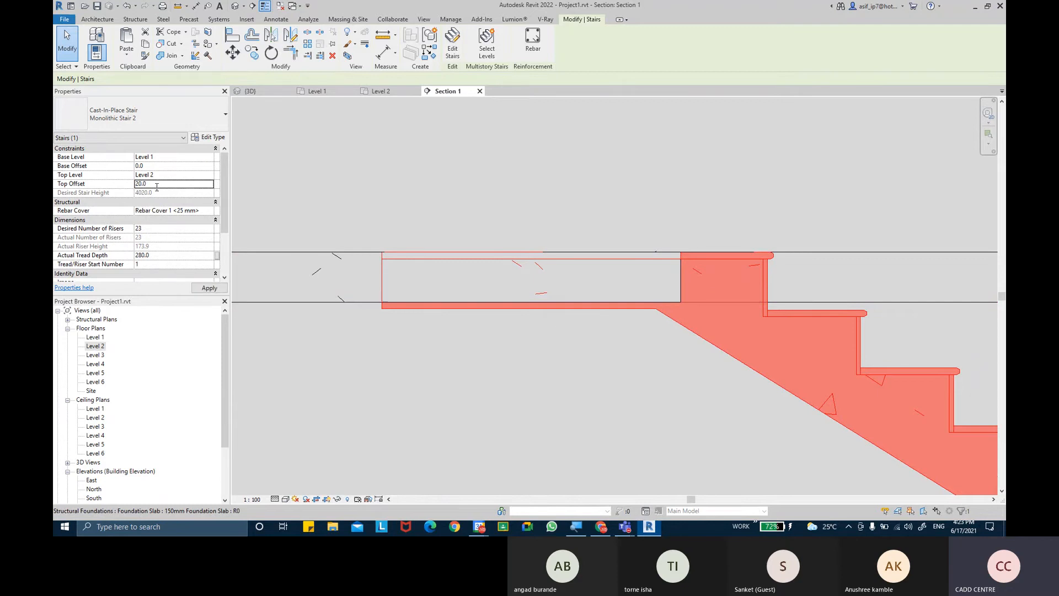
left_click(209, 288)
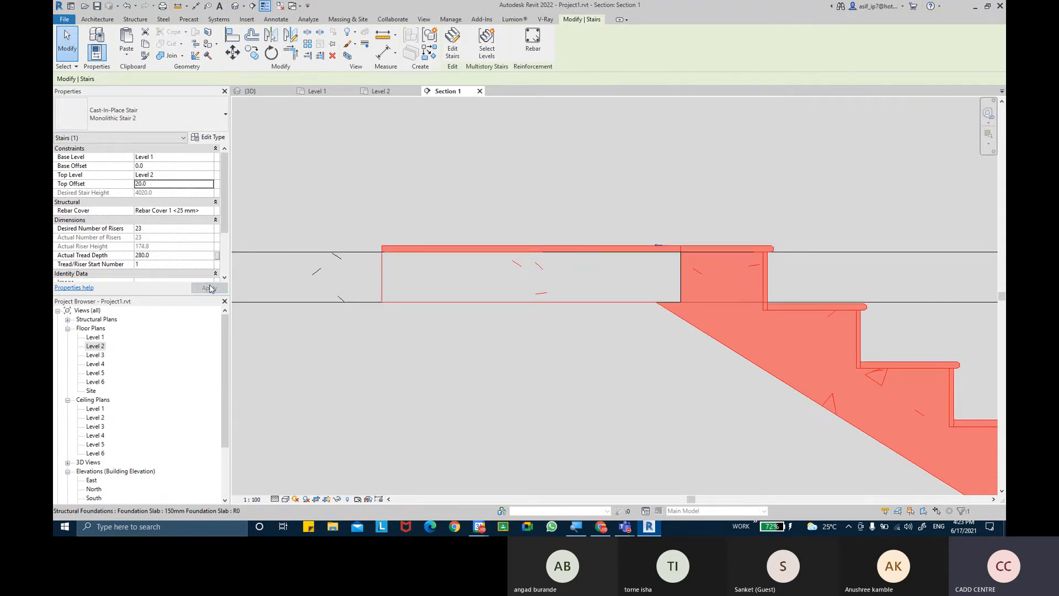
left_click(473, 338)
- Try to join the stair's geometry with the Level 2 foundation slab in the section view
scroll(474, 338, "down", 3)
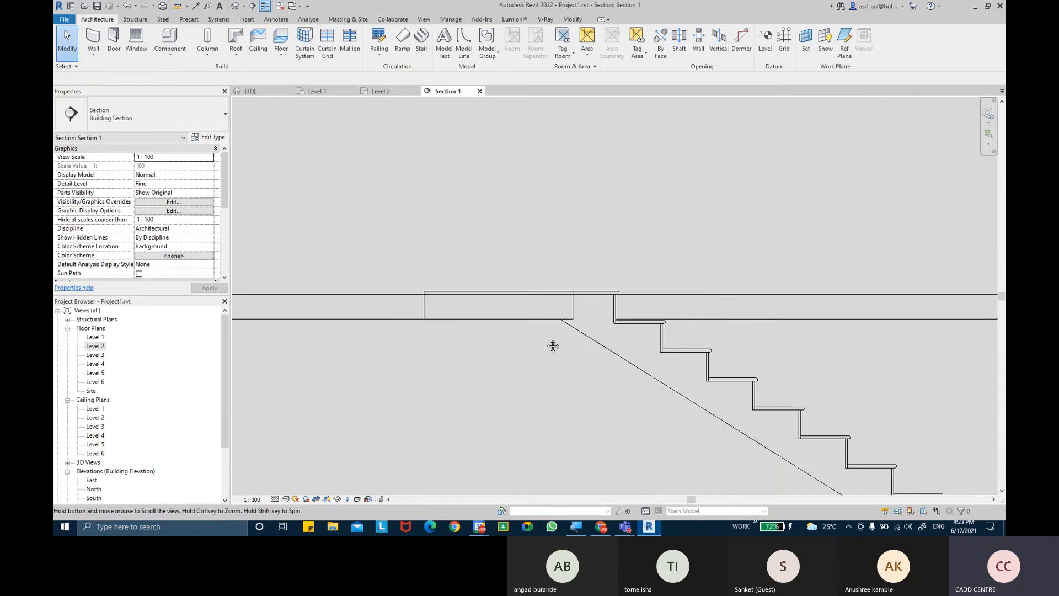
scroll(580, 335, "down", 1)
middle_click_drag(580, 335, 584, 298)
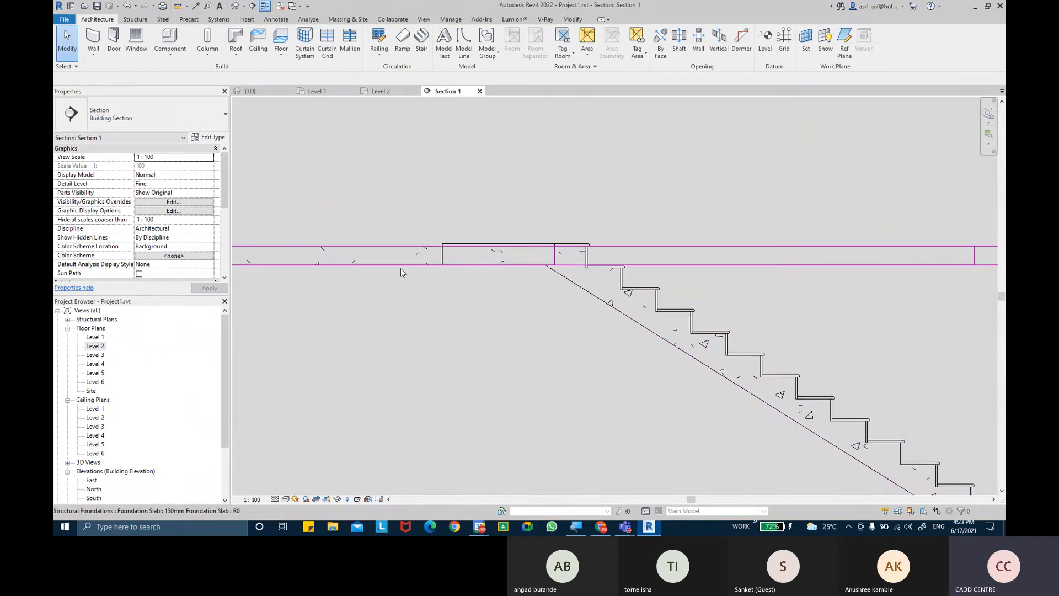
left_click(572, 19)
left_click(167, 55)
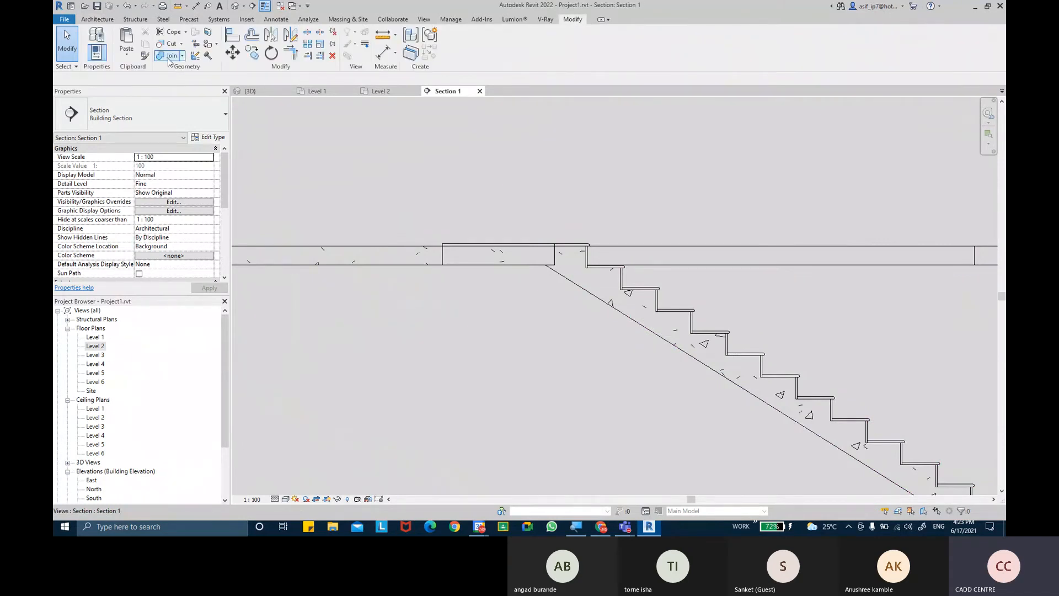
left_click(593, 295)
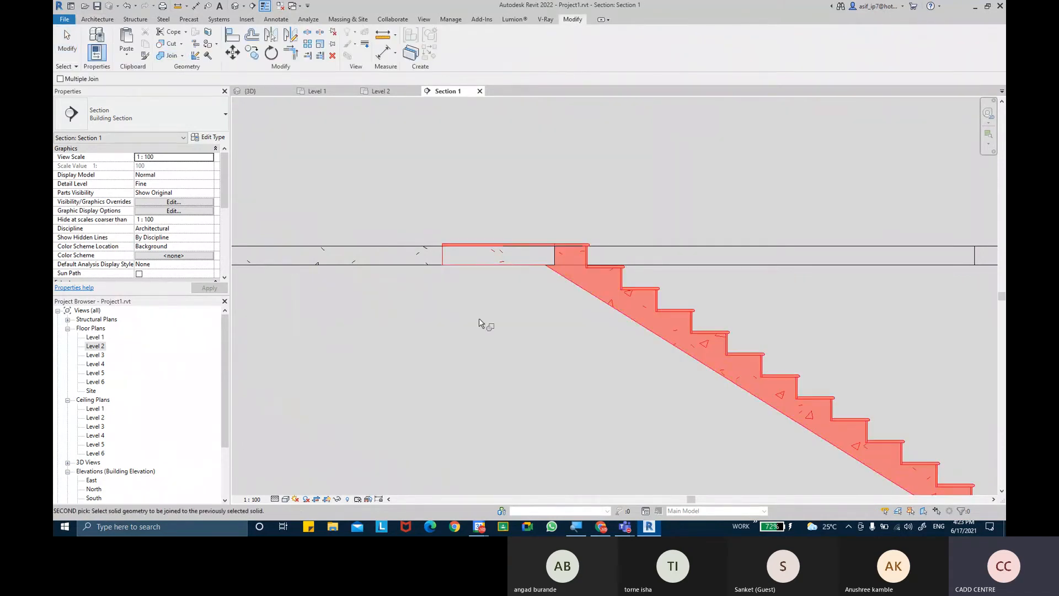
left_click(396, 264)
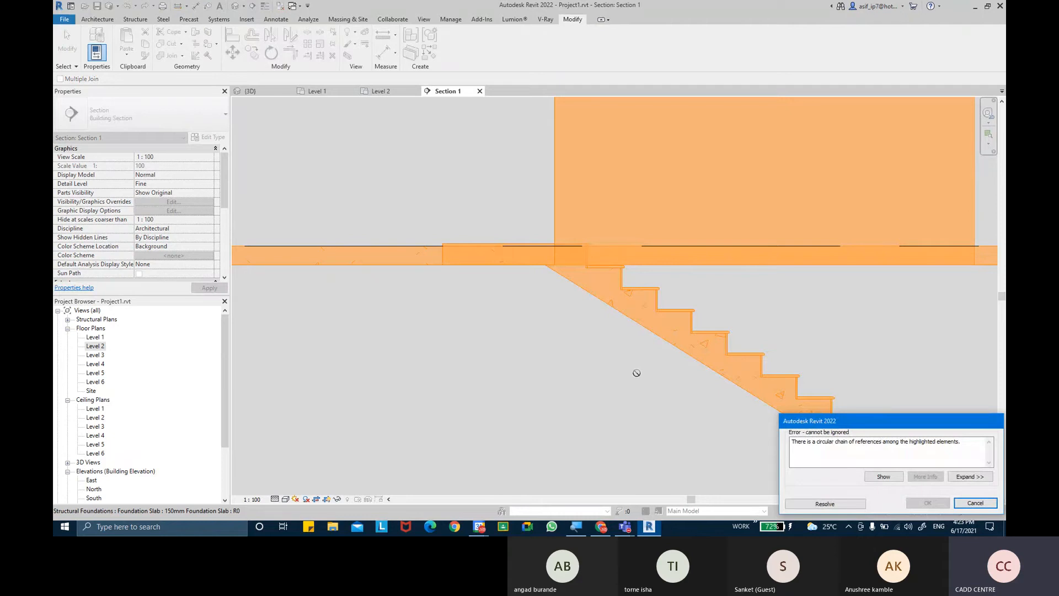
left_click(635, 373)
left_click(852, 503)
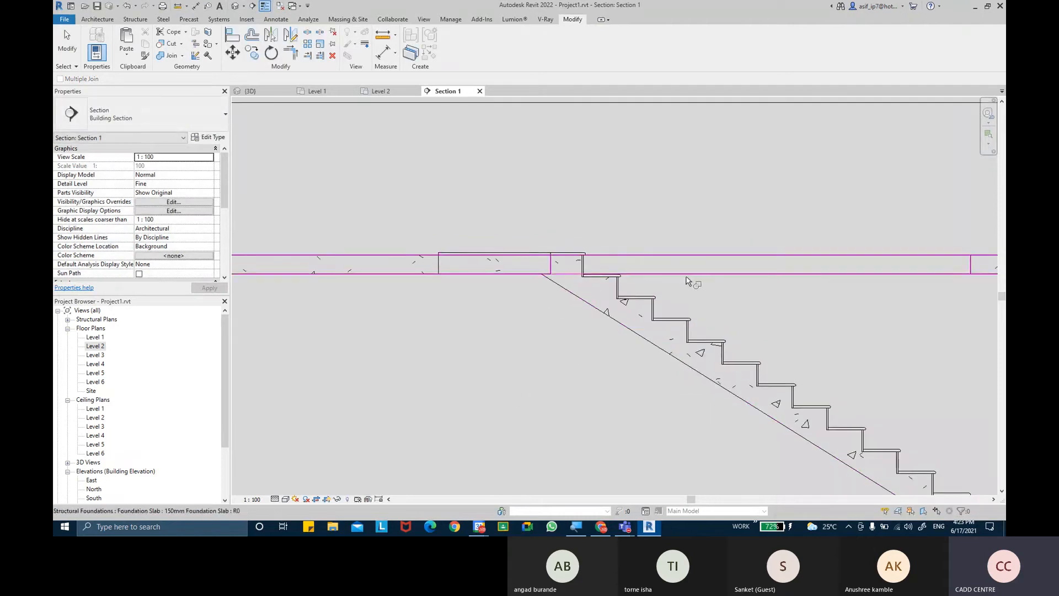
key("Escape")
- Edit the shaft opening's sketch in the Level 2 plan and move its landing-side edge onto the landing, removing the blocking constraints
left_click(639, 276)
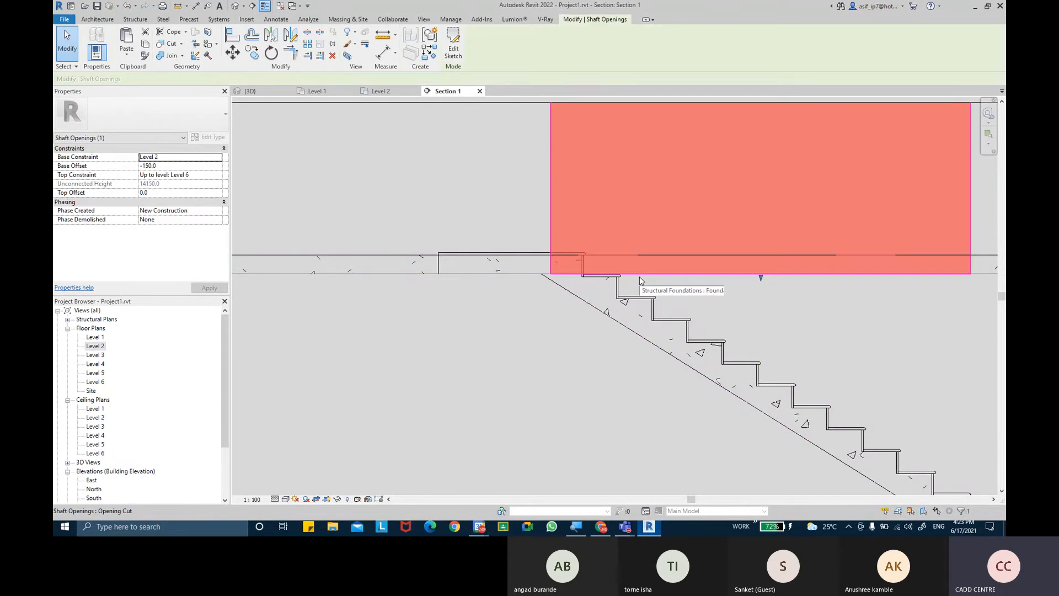
double_click(94, 346)
left_click(452, 44)
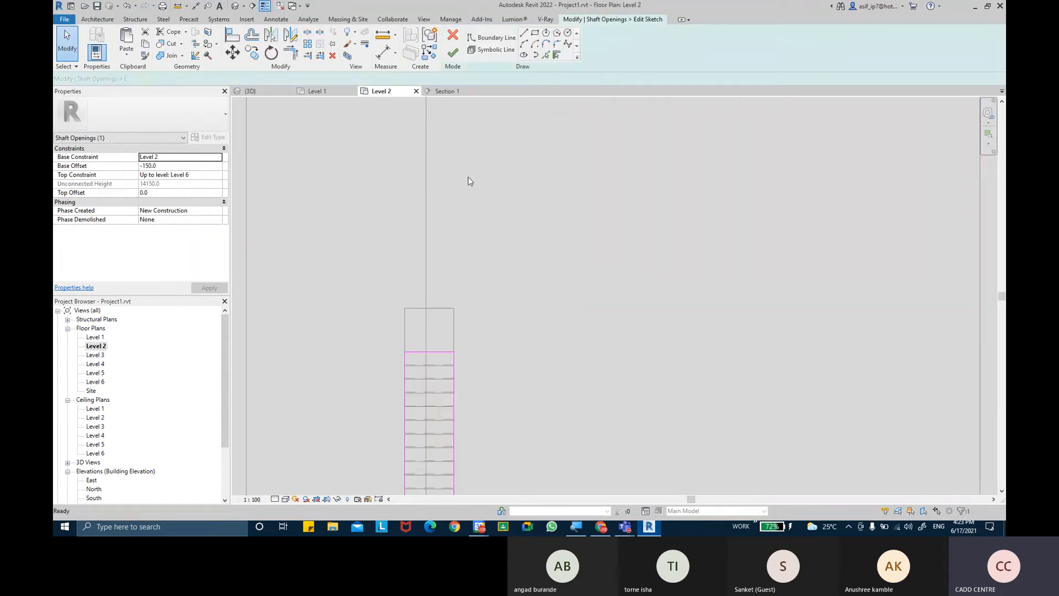
scroll(449, 359, "up", 3)
left_click(463, 355)
left_click_drag(463, 354, 454, 302)
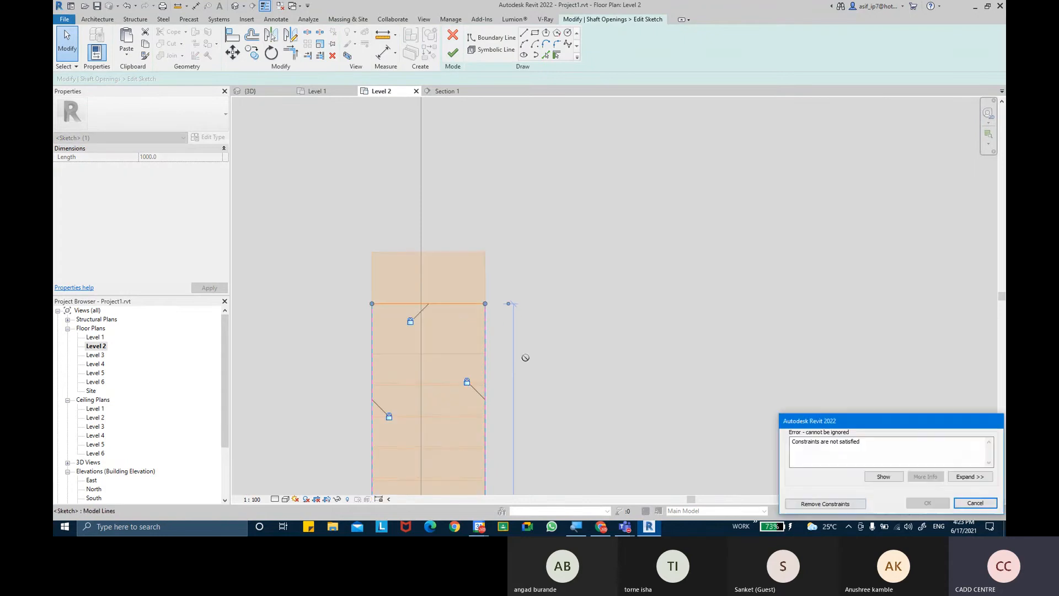
left_click(842, 507)
- Move the shaft sketch's edge farther across the landing, finish the sketch and check the opening in Section 1
middle_click_drag(445, 299, 549, 313)
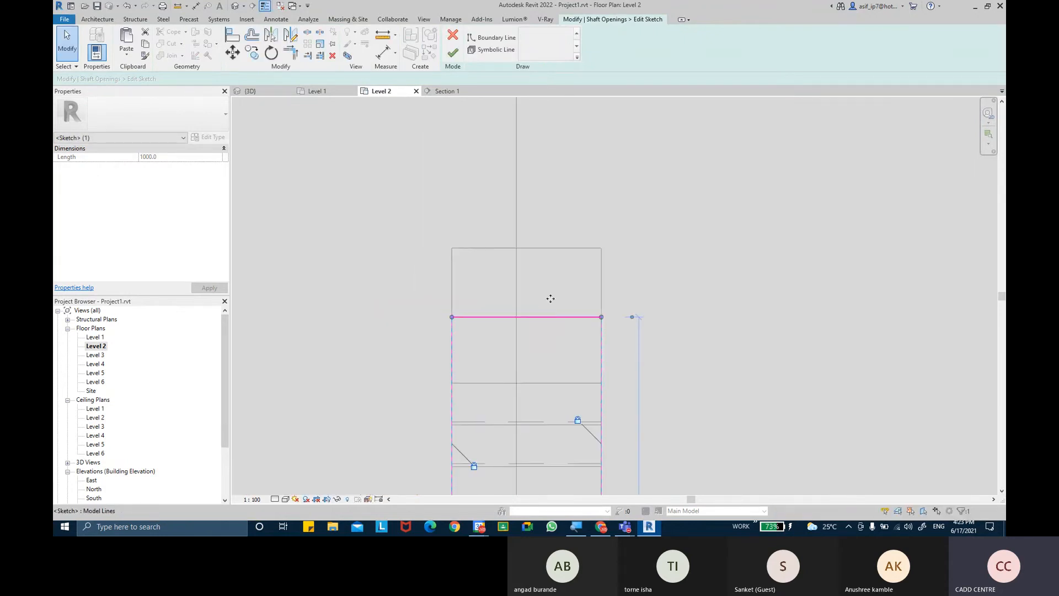
left_click_drag(551, 299, 550, 279)
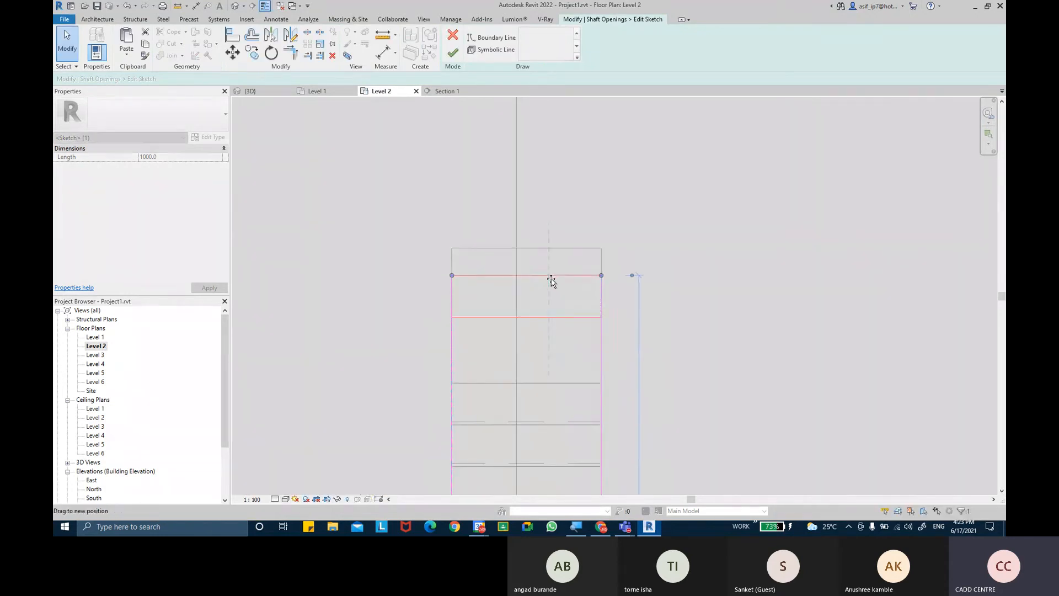
left_click(450, 53)
left_click(446, 91)
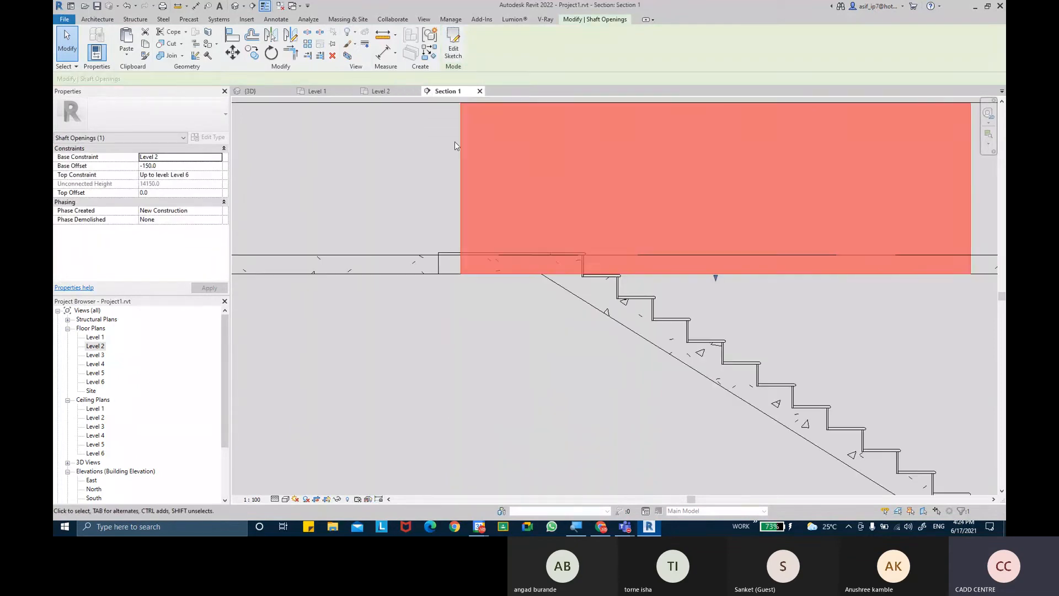
left_click(518, 356)
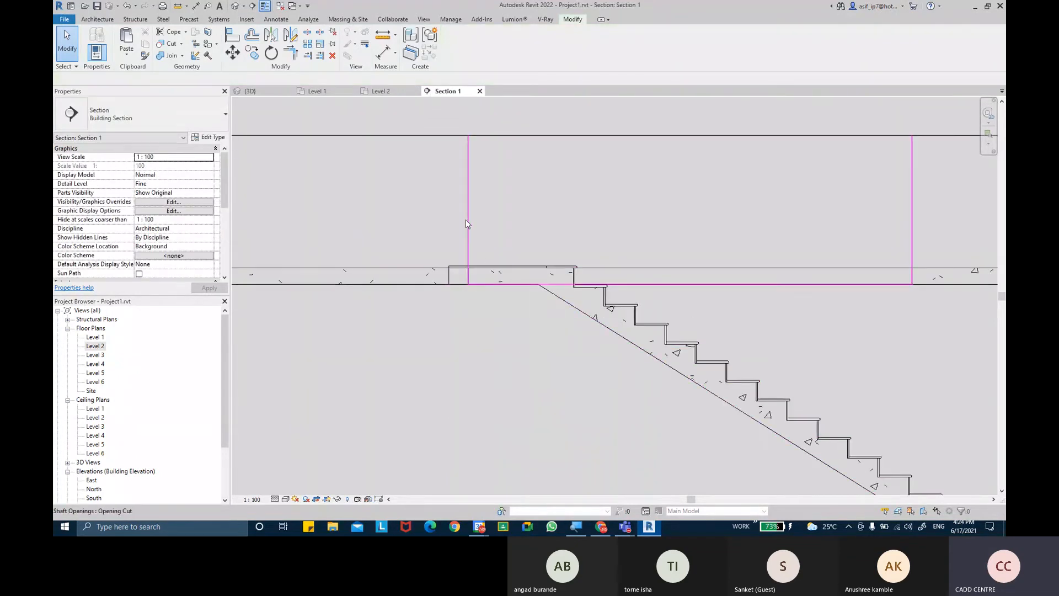
middle_click_drag(596, 325, 608, 333)
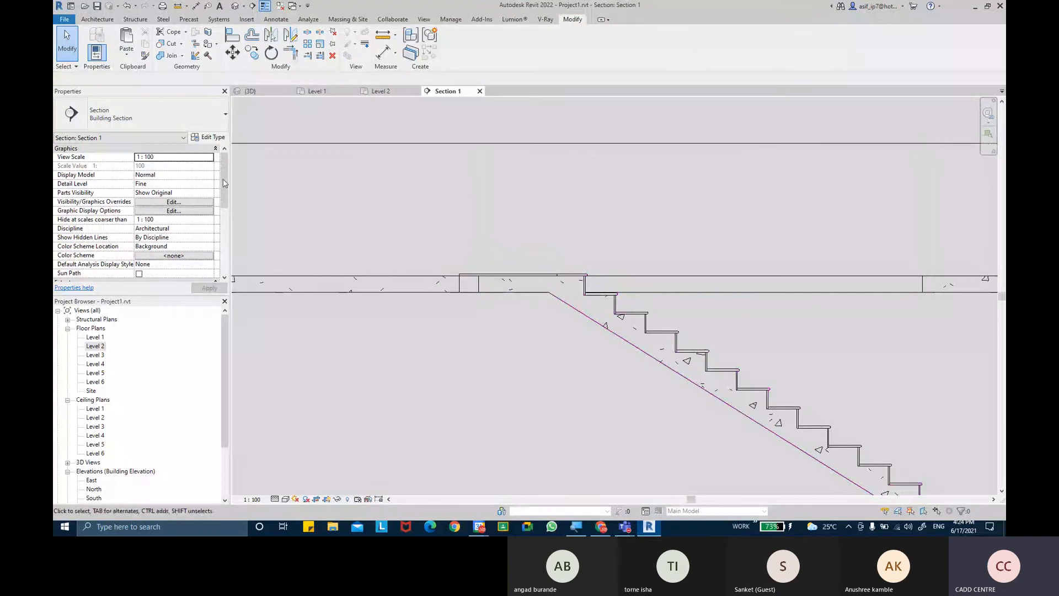
- Extend the shaft opening's sketch to the landing's outer edge, finish it and check the junction in Section 1
double_click(101, 347)
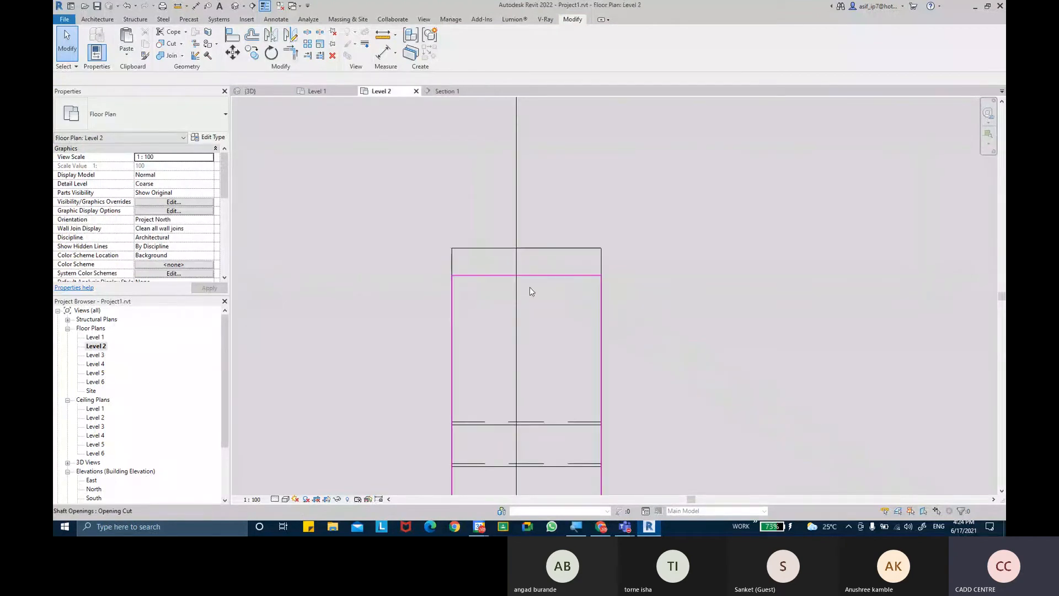
double_click(533, 283)
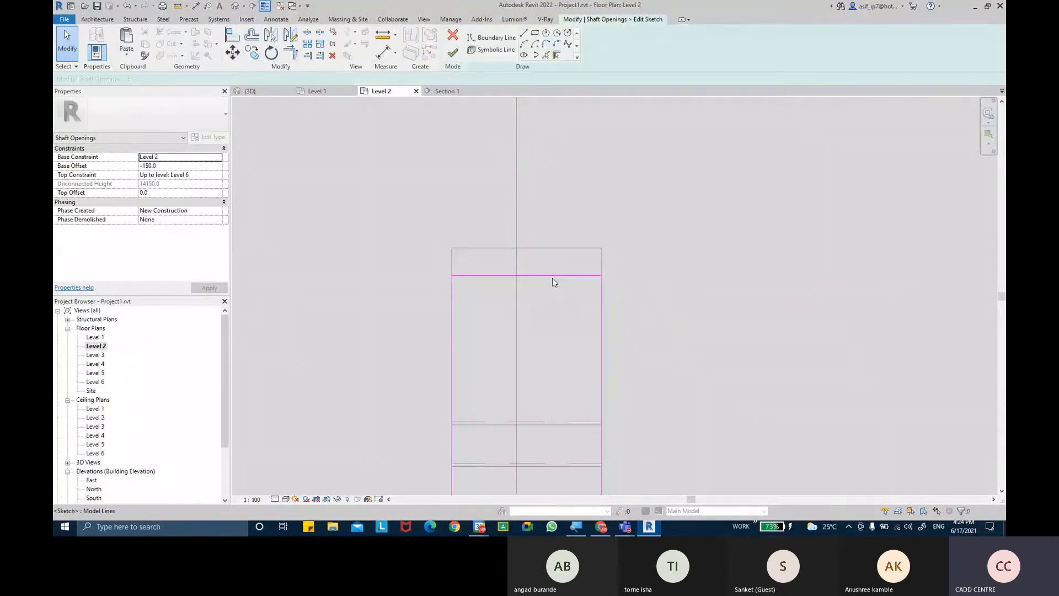
scroll(555, 283, "up", 1)
left_click_drag(553, 281, 553, 252)
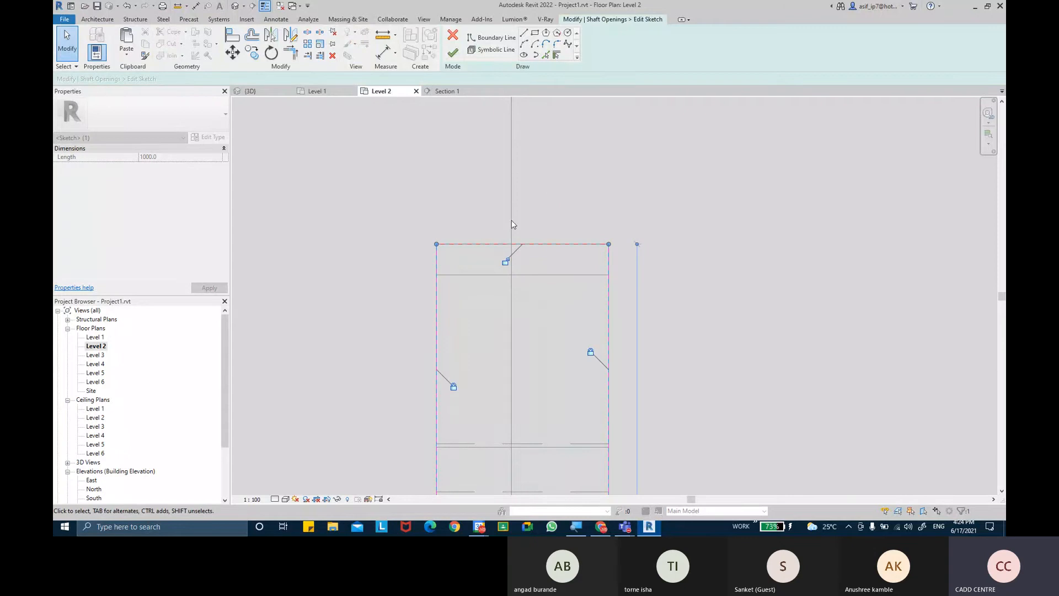
left_click(452, 53)
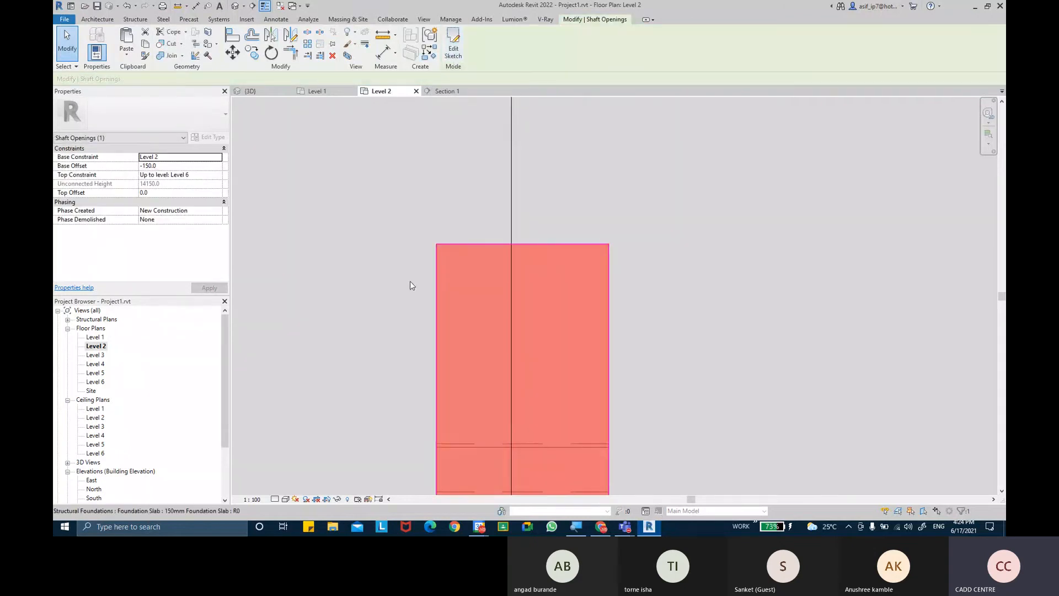
scroll(409, 284, "down", 4)
left_click(377, 309)
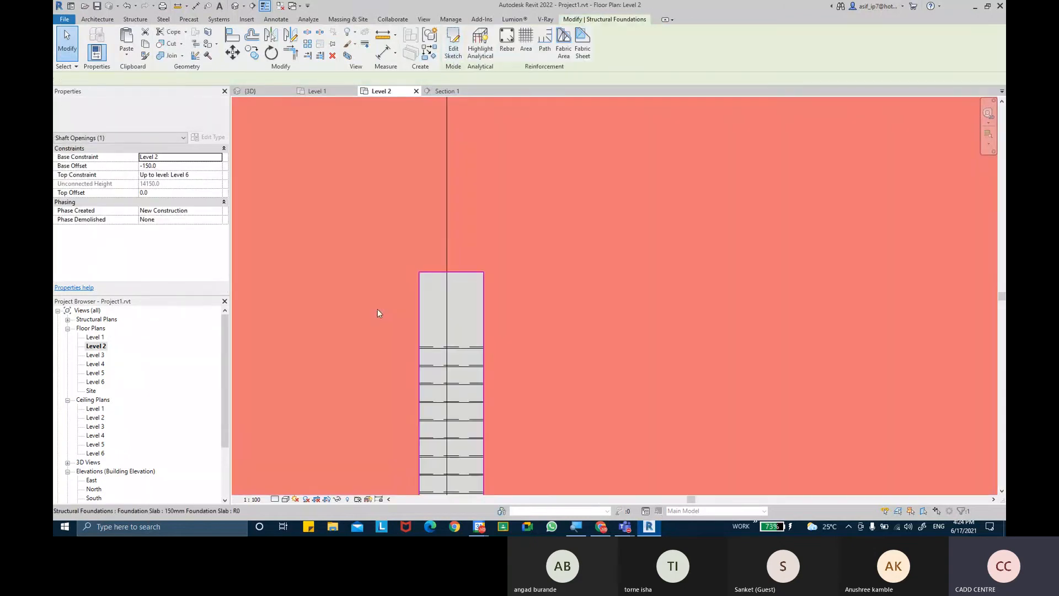
left_click(444, 91)
left_click(501, 366)
middle_click_drag(500, 366, 534, 315)
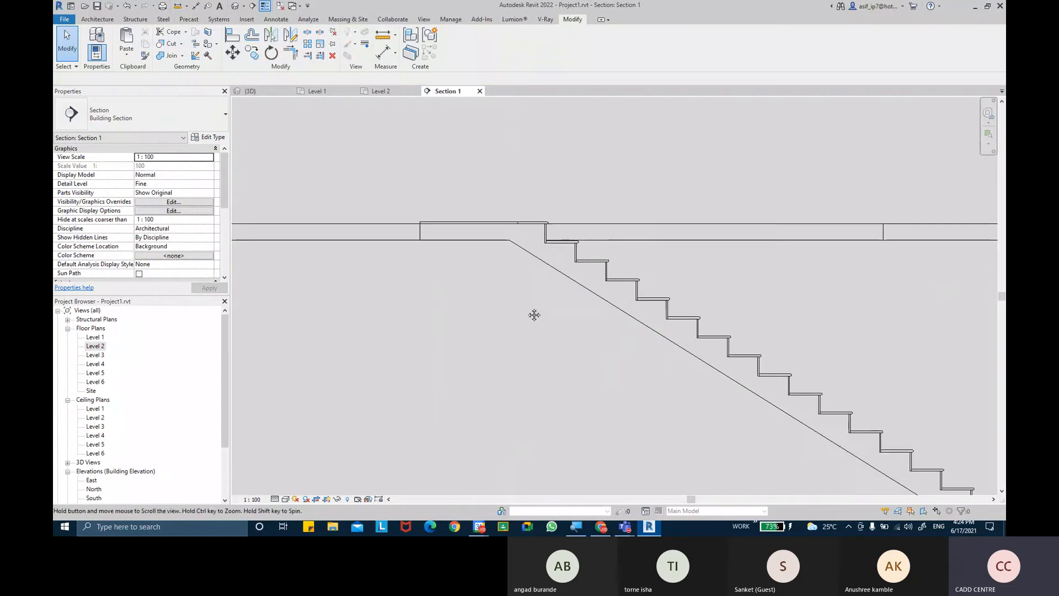
- Join the stair's geometry with the Level 1 foundation slab in the section view
scroll(534, 315, "down", 2)
middle_click_drag(610, 339, 468, 259)
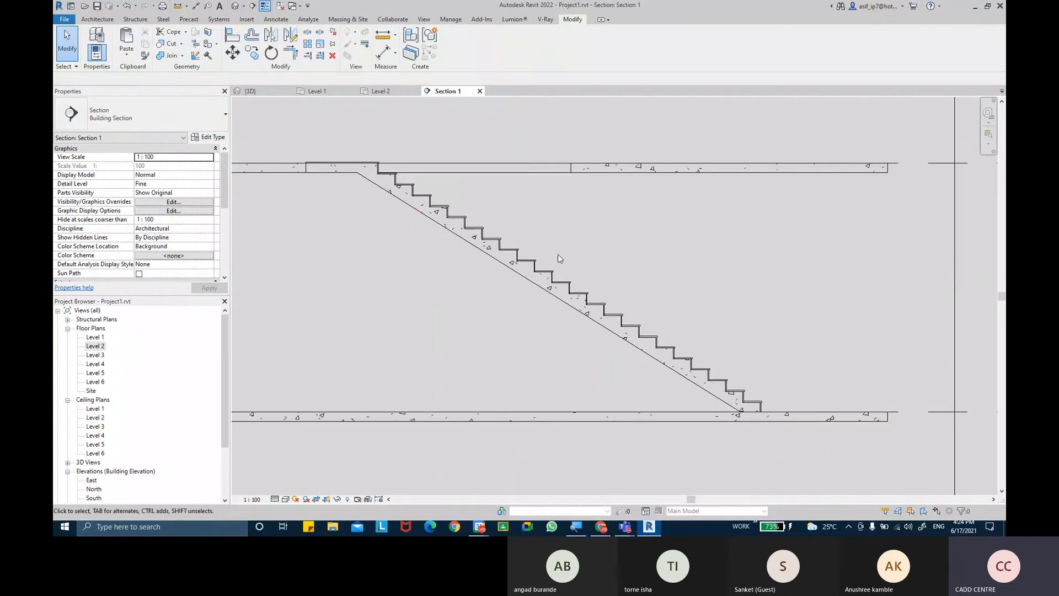
scroll(854, 455, "up", 1)
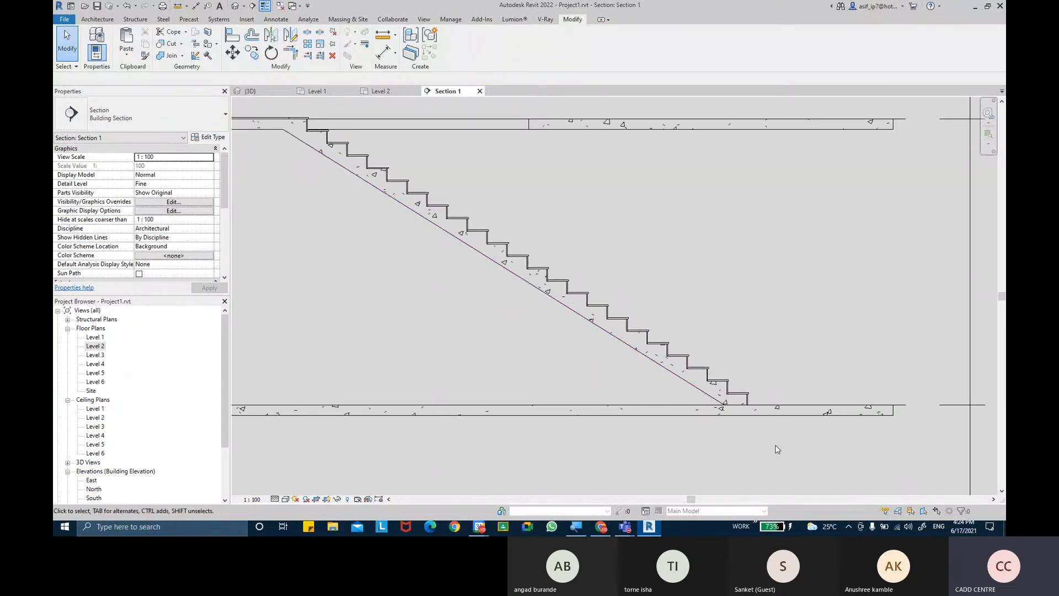
scroll(777, 449, "up", 1)
middle_click_drag(615, 347, 654, 377)
scroll(791, 476, "down", 3)
scroll(654, 376, "up", 2)
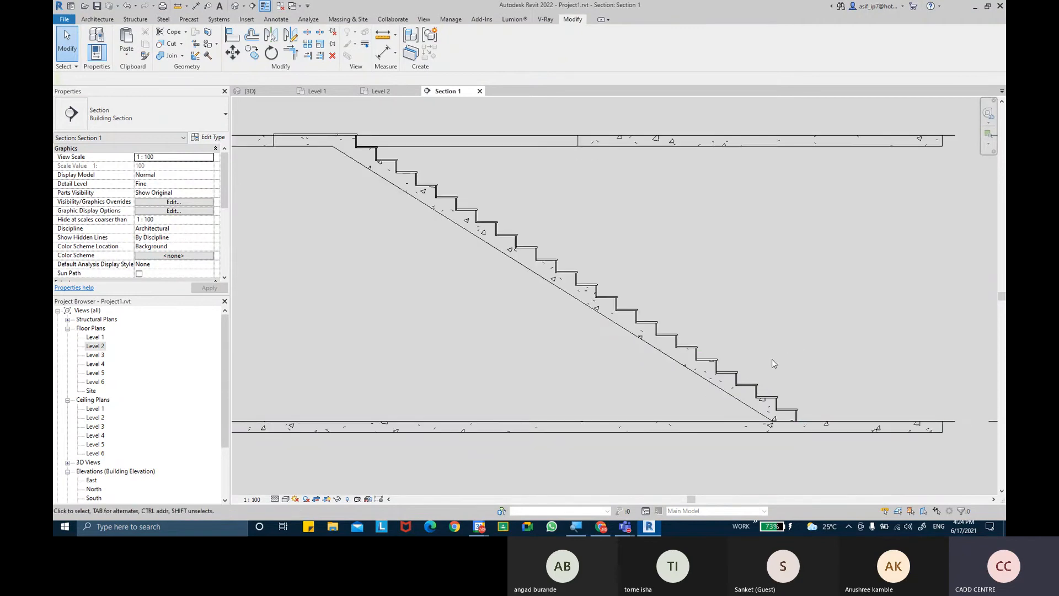
left_click(191, 55)
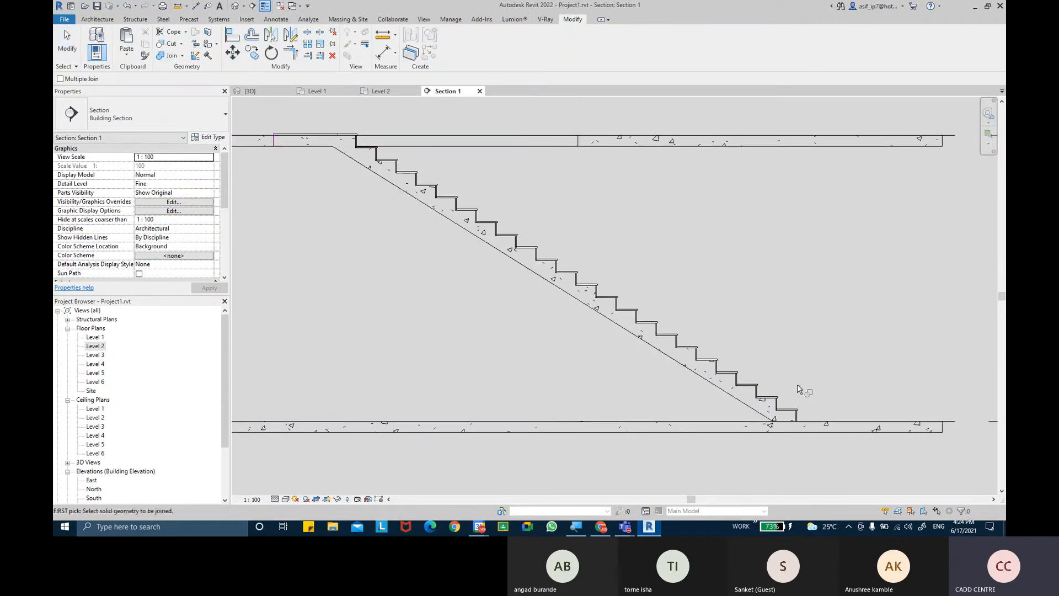
left_click(748, 414)
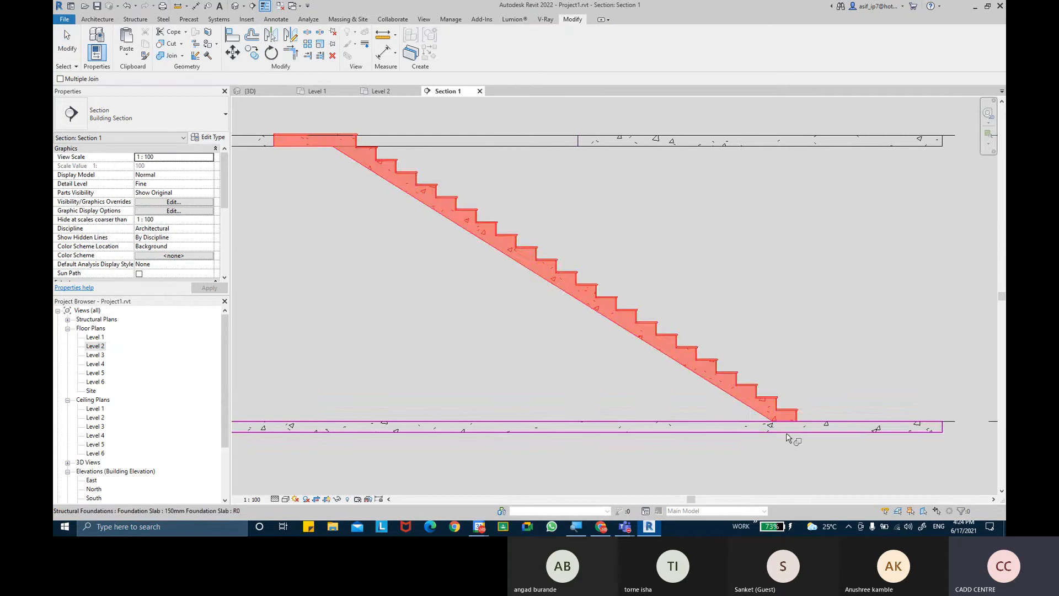
left_click(787, 432)
- Examine the joined stair in section, from its foot at the Level 1 slab up to the landing at Level 2
scroll(787, 431, "up", 5)
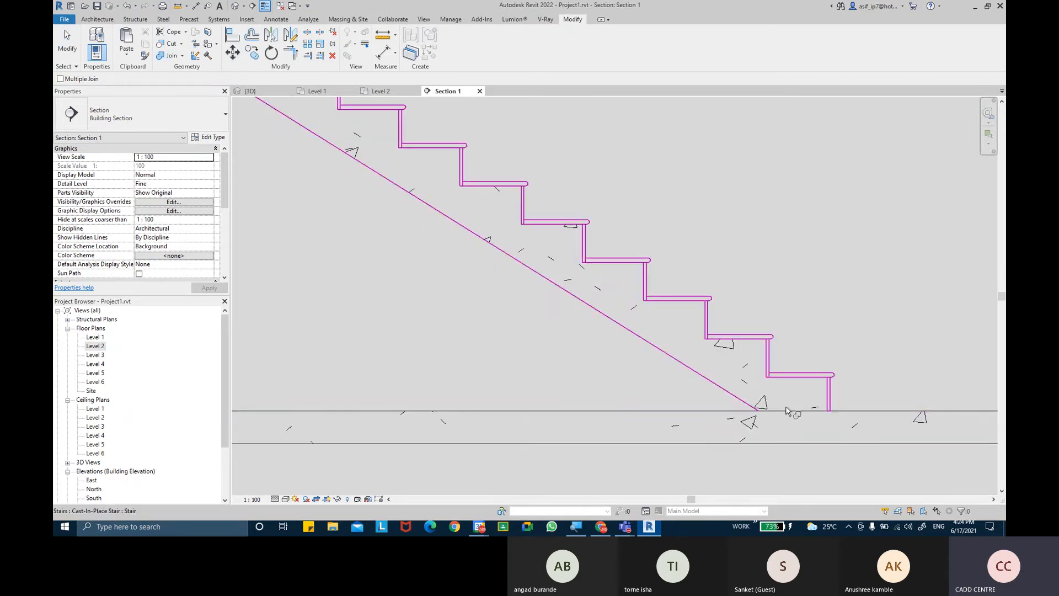
scroll(787, 411, "down", 3)
middle_click_drag(845, 365, 833, 362)
scroll(837, 343, "down", 2)
middle_click_drag(771, 252, 816, 314)
middle_click_drag(590, 207, 623, 248)
middle_click_drag(453, 175, 562, 230)
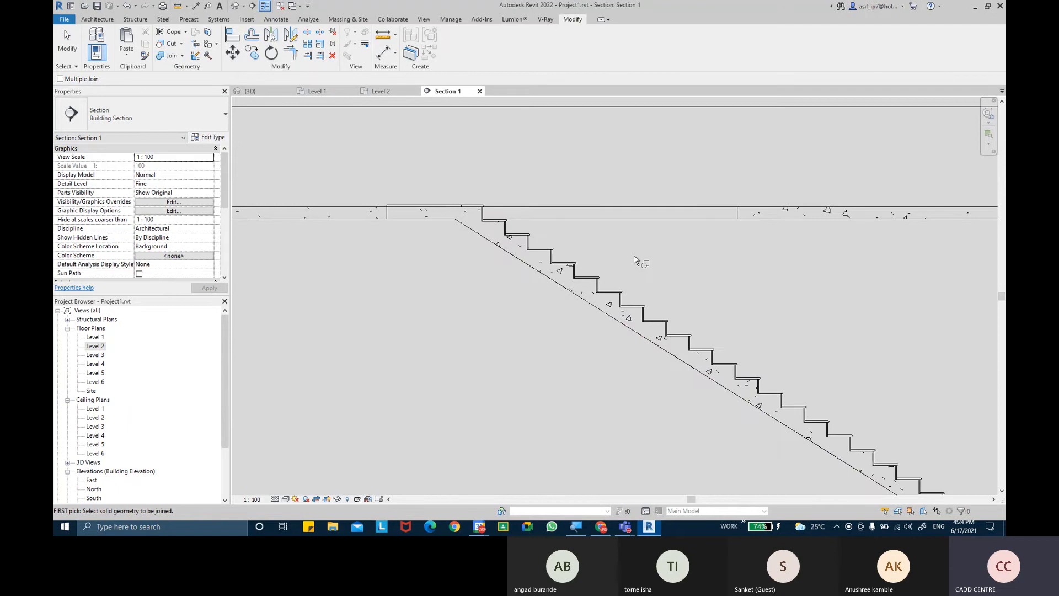
middle_click_drag(634, 255, 518, 248)
scroll(533, 250, "down", 1)
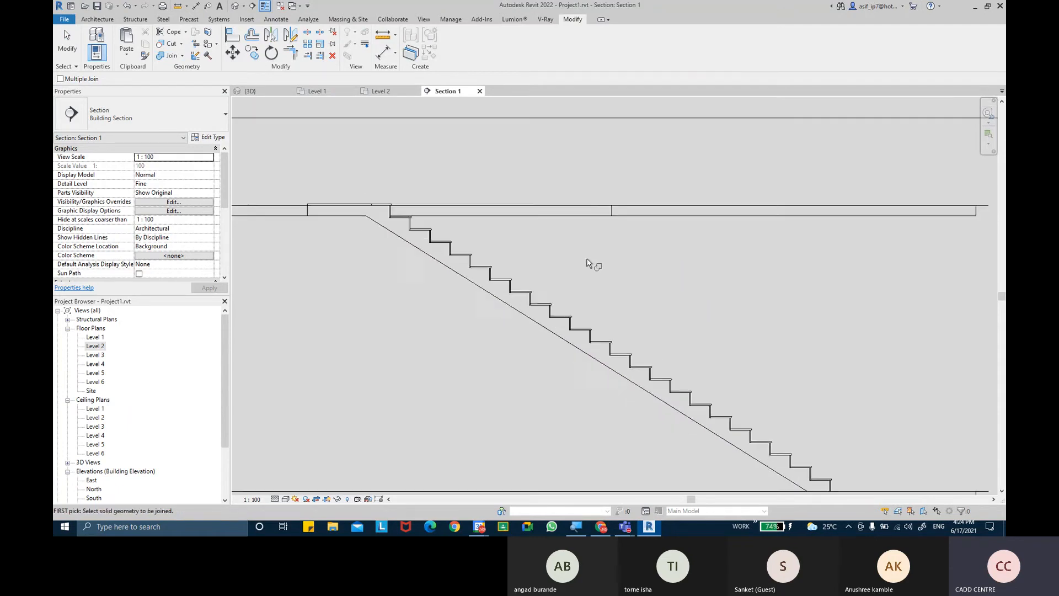
scroll(588, 264, "down", 1)
- Leave the join command, select the shaft opening in the 3D view and open its sketch for editing
left_click(236, 6)
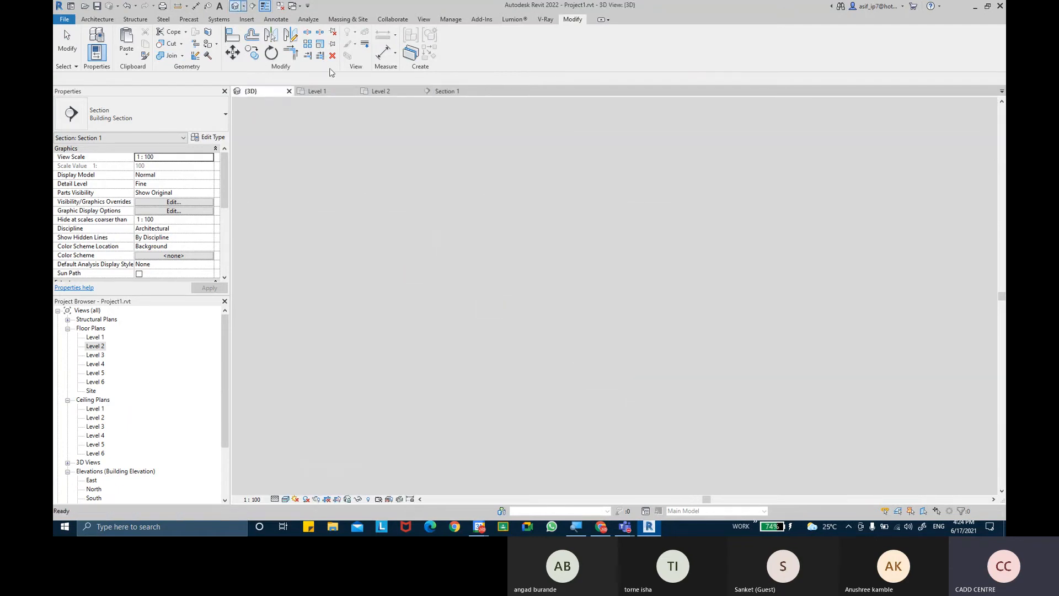
middle_click_drag(749, 209, 680, 222, "shift")
scroll(546, 221, "up", 5)
middle_click_drag(610, 215, 535, 196, "shift")
key("Escape")
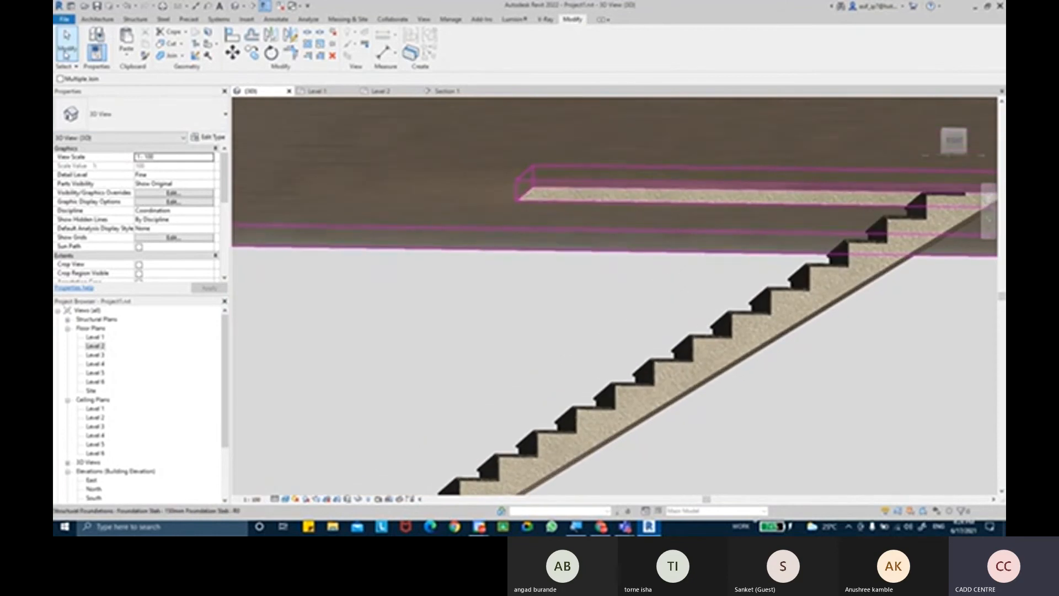
left_click(546, 200)
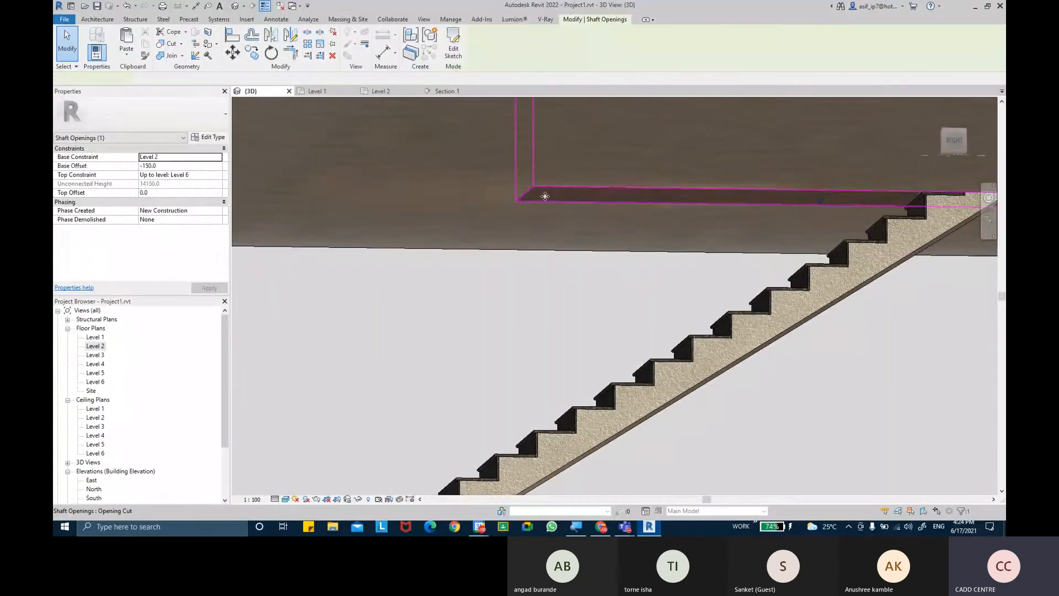
middle_click_drag(546, 200, 567, 296, "shift")
left_click(447, 58)
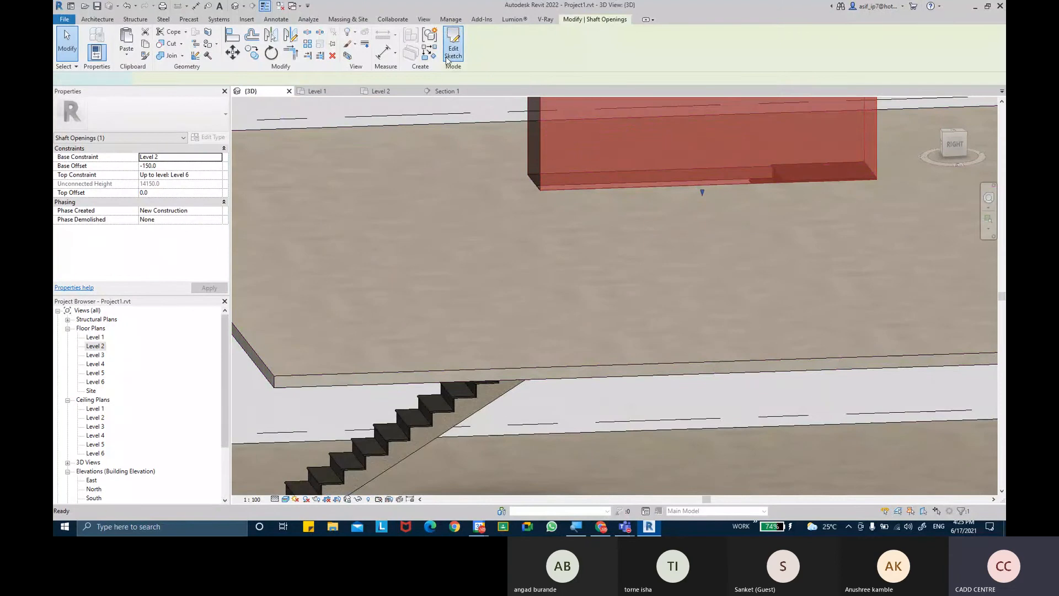
- Lengthen the shaft opening in the Level 2 plan to about 840 mm short of the stair's foot, removing constraints, and return to 3D
left_click(387, 93)
scroll(511, 359, "down", 3)
middle_click_drag(511, 358, 510, 230)
scroll(497, 280, "up", 3)
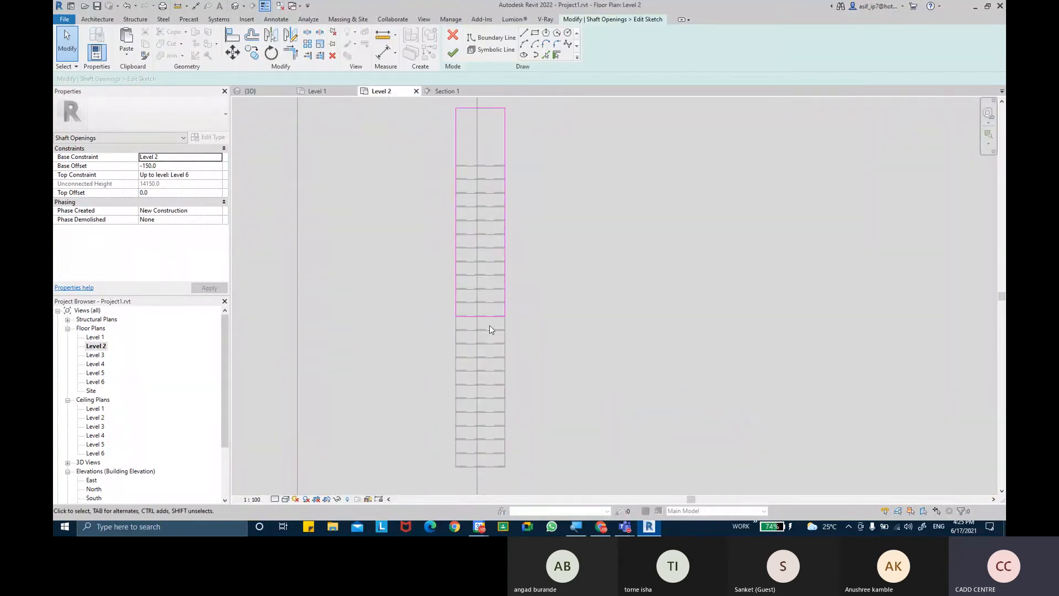
left_click(489, 317)
scroll(489, 315, "up", 1)
left_click_drag(489, 317, 488, 442)
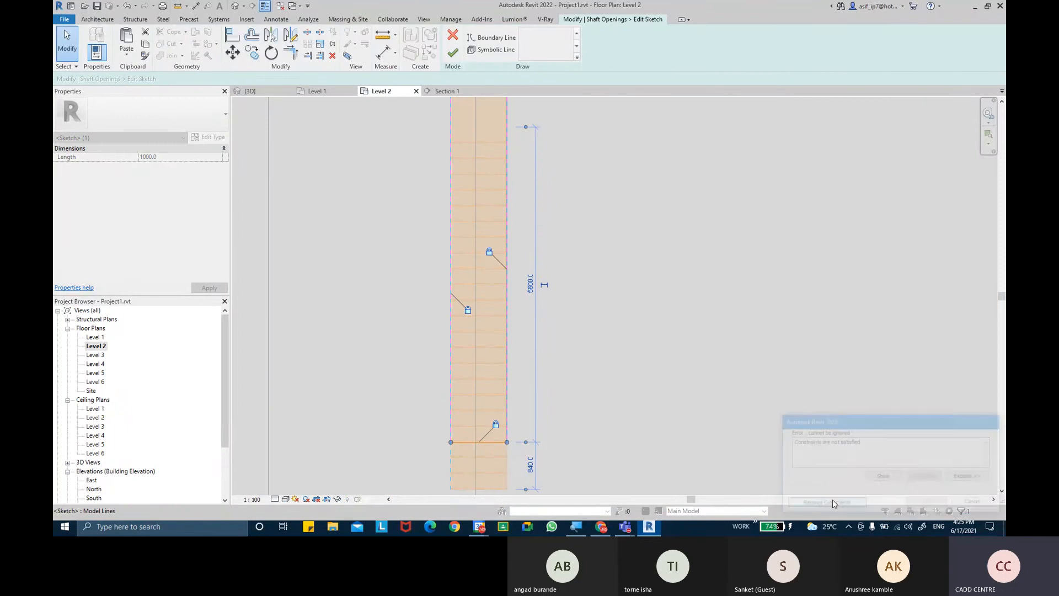
key("Escape")
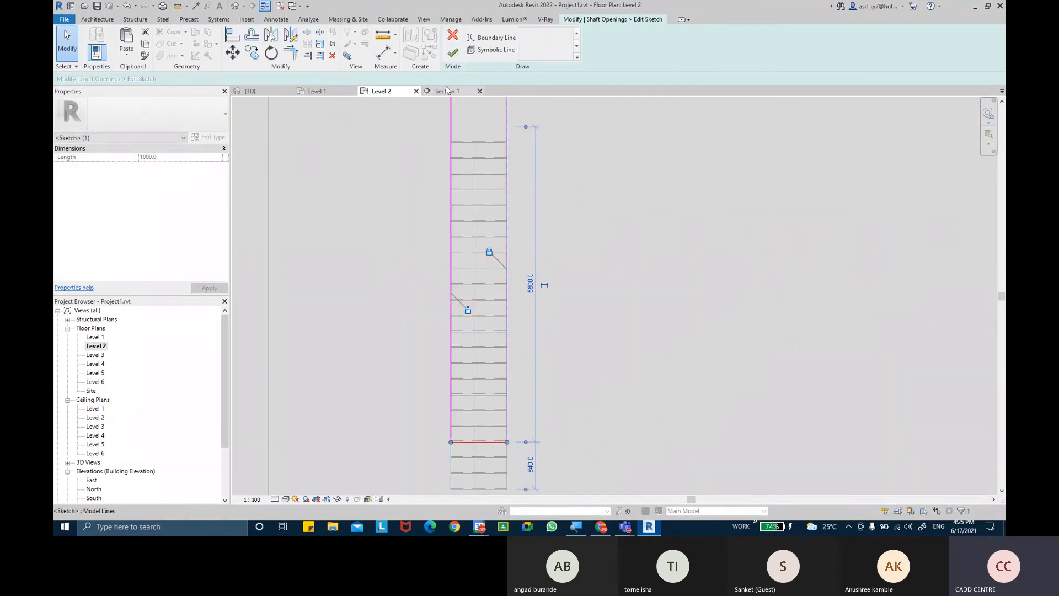
left_click(452, 53)
left_click(271, 91)
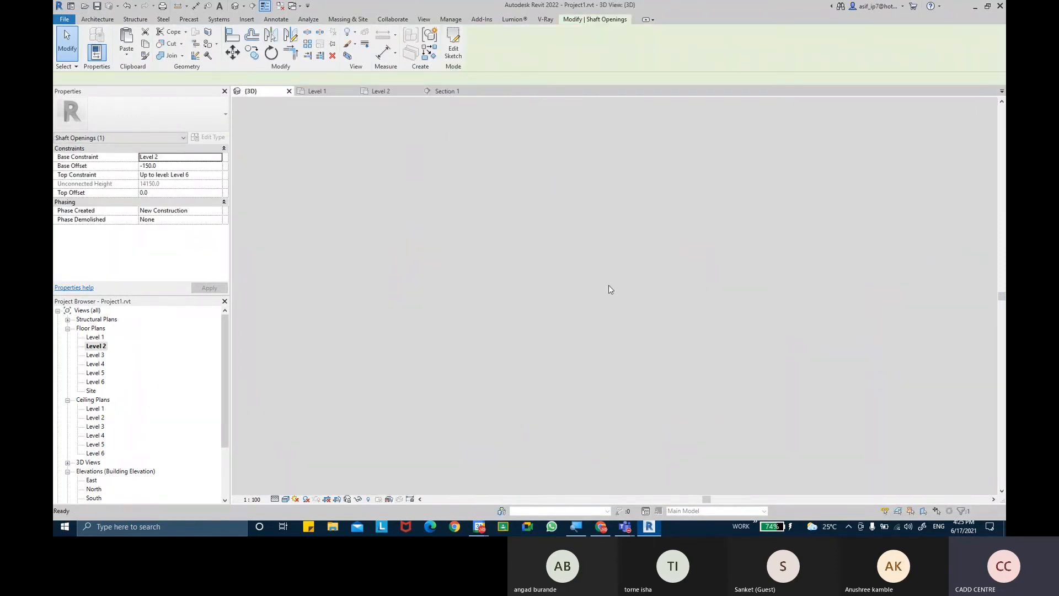
left_click(419, 157)
- Edit the monolithic stair in the 3D view, delete its top landing and finish the stair edit
middle_click_drag(438, 172, 719, 172, "shift")
middle_click_drag(718, 172, 697, 388)
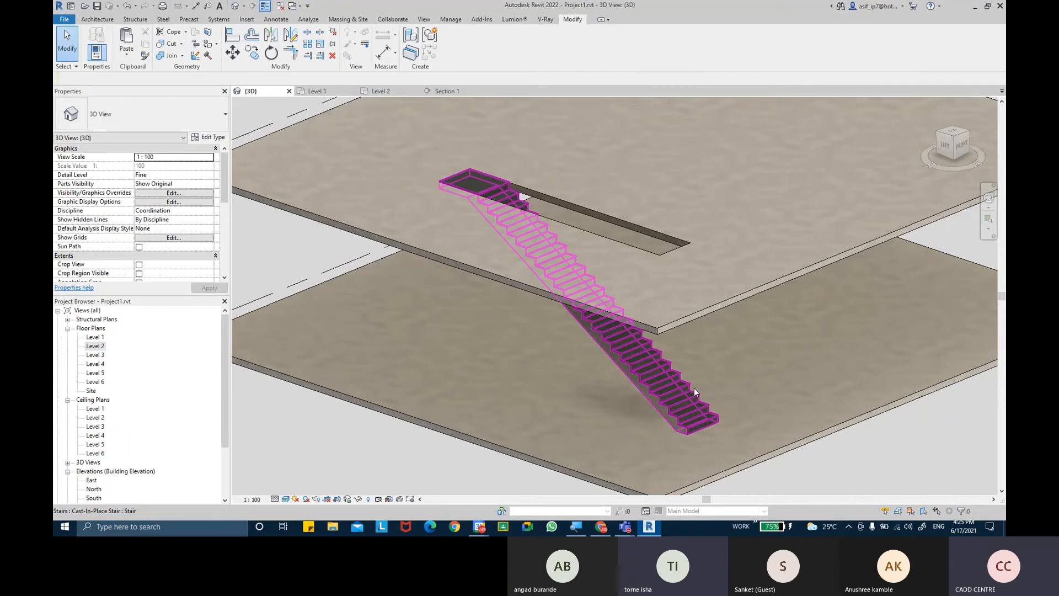
scroll(559, 268, "up", 1)
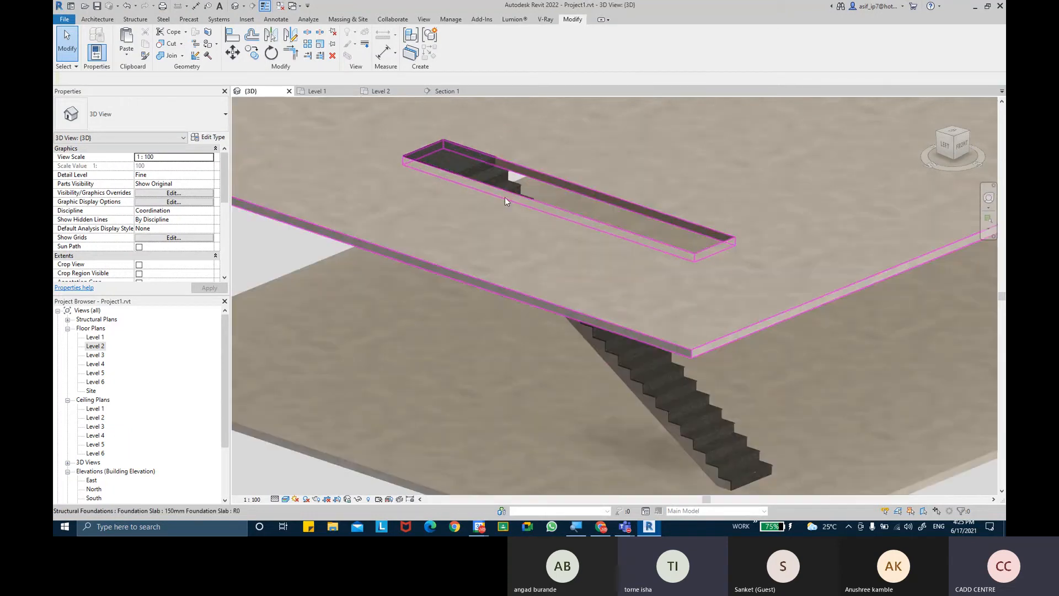
left_click(505, 197)
left_click(633, 366)
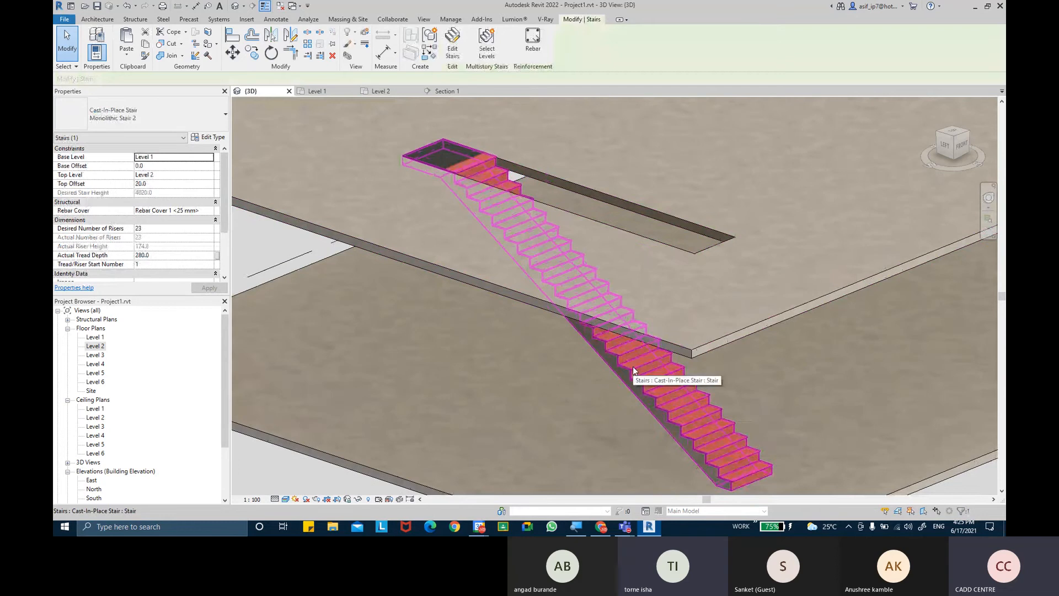
left_click(454, 44)
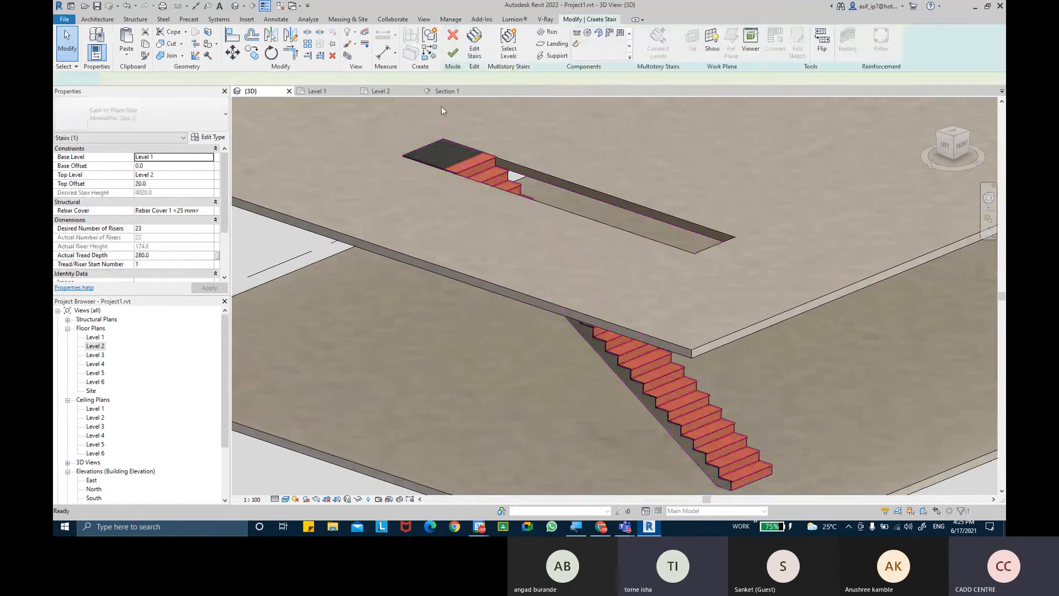
left_click(432, 145)
left_click(455, 134)
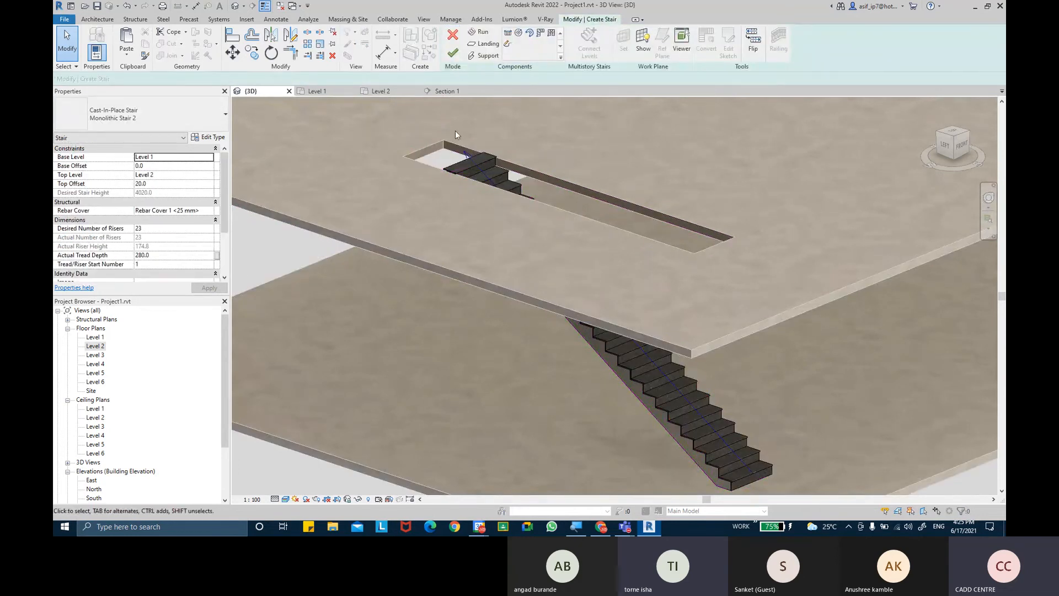
left_click(458, 62)
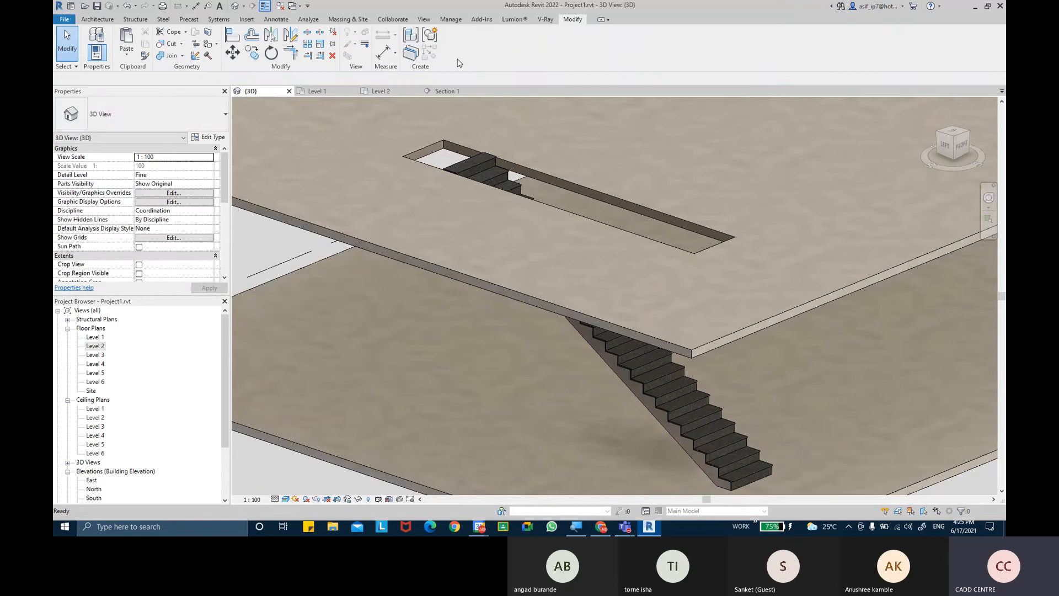
- Edit the shaft opening's sketch, moving its landing-side edge to the stair's top riser to make it about 5600 mm long, and finish
left_click(450, 125)
left_click(453, 45)
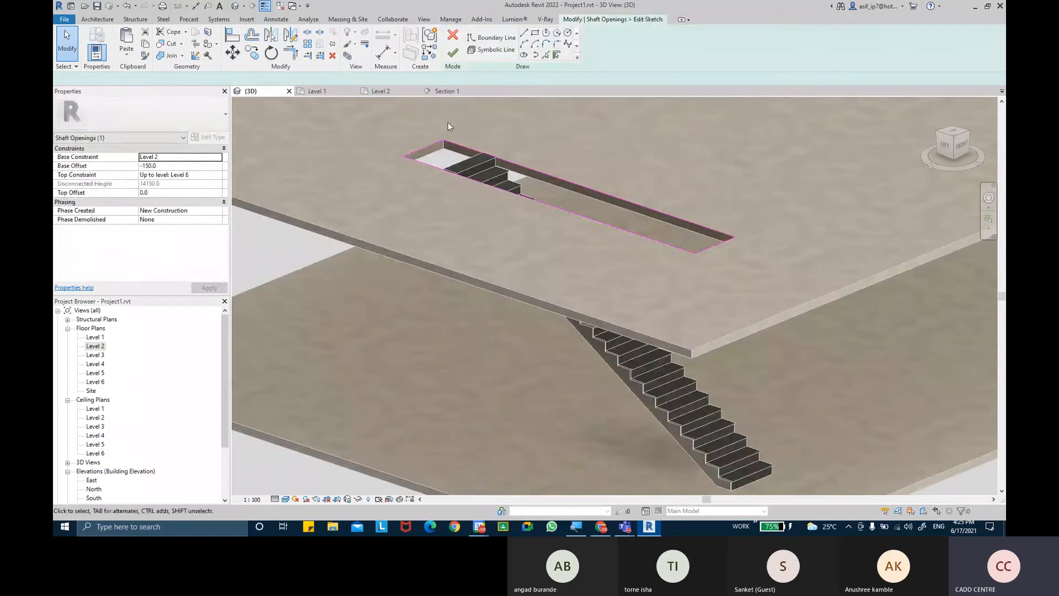
left_click(429, 145)
scroll(430, 145, "up", 3)
left_click_drag(429, 146, 483, 167)
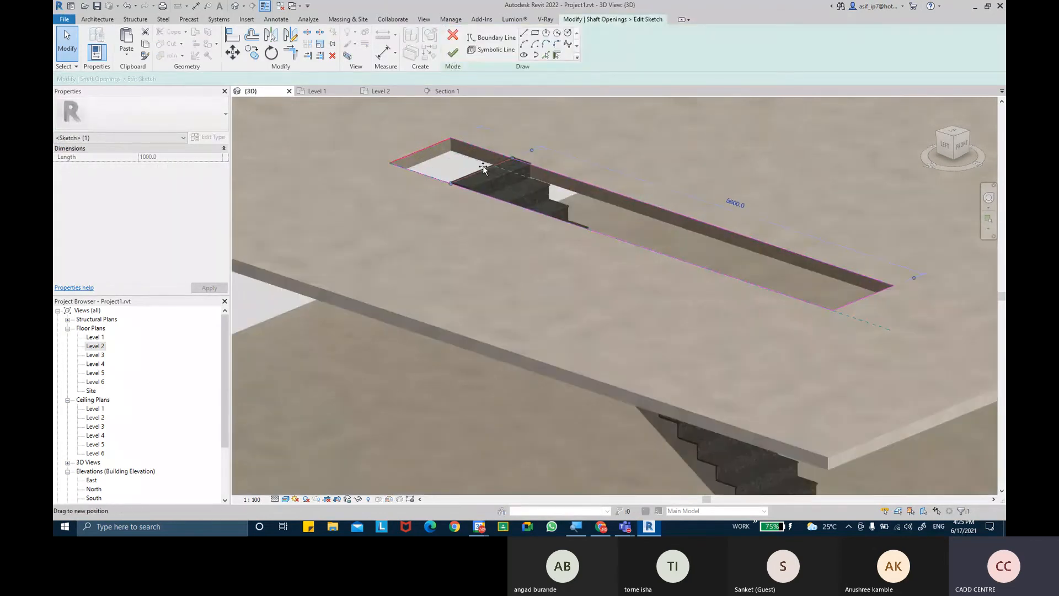
left_click(452, 53)
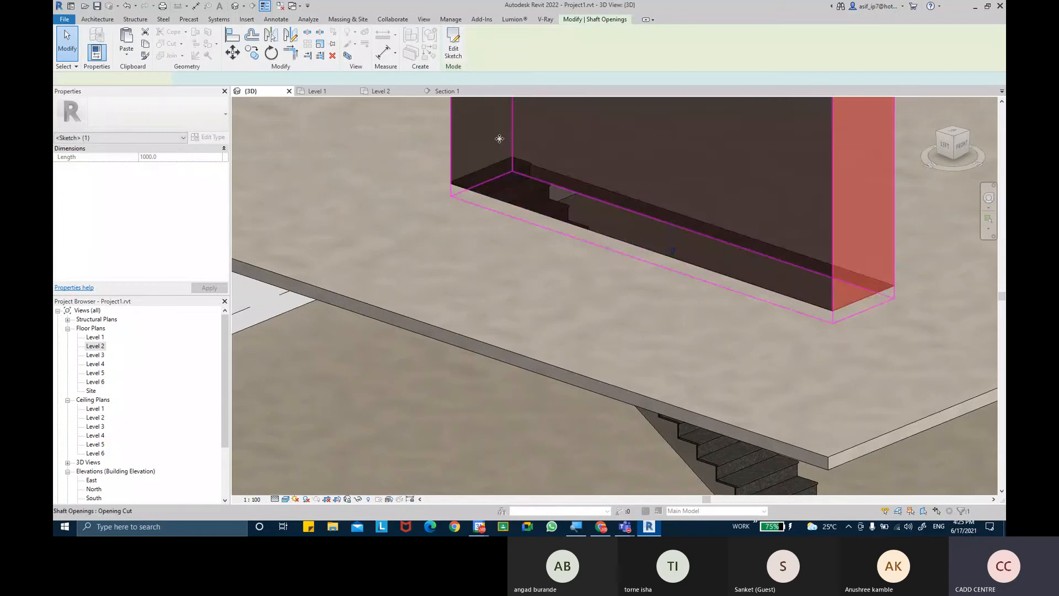
key("Escape")
scroll(545, 206, "up", 2)
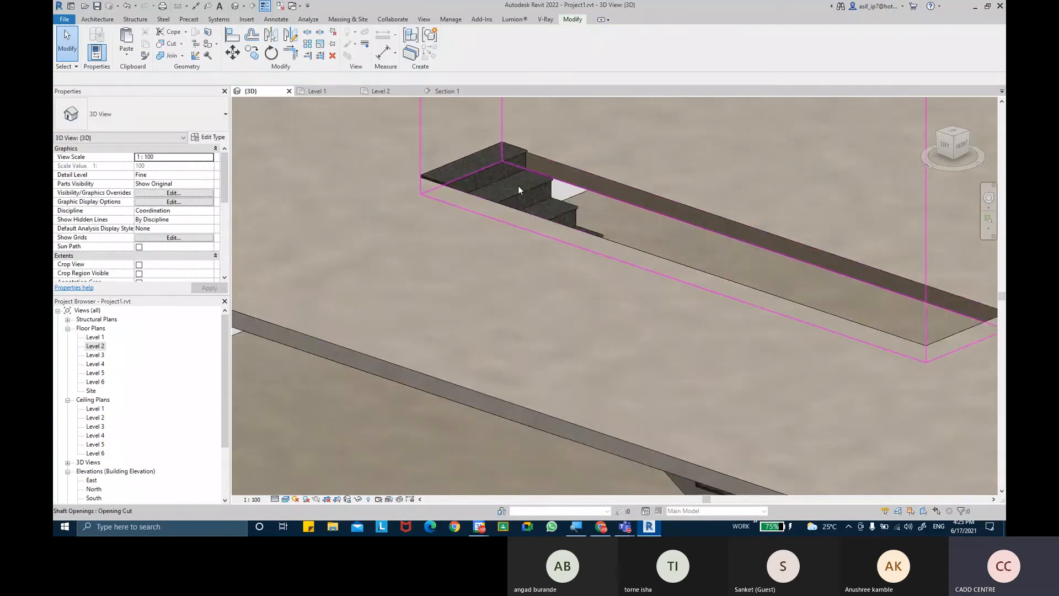
- Select the stair, open the Section 1 view and inspect where the stair's upper end meets the Level 2 slab
left_click(524, 195)
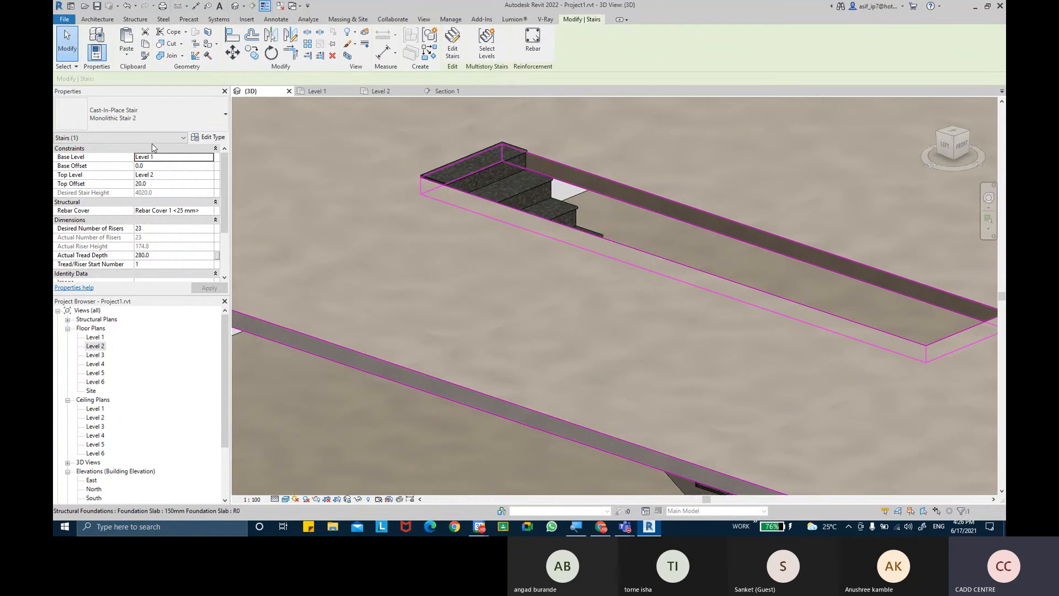
left_click(451, 92)
scroll(371, 208, "up", 2)
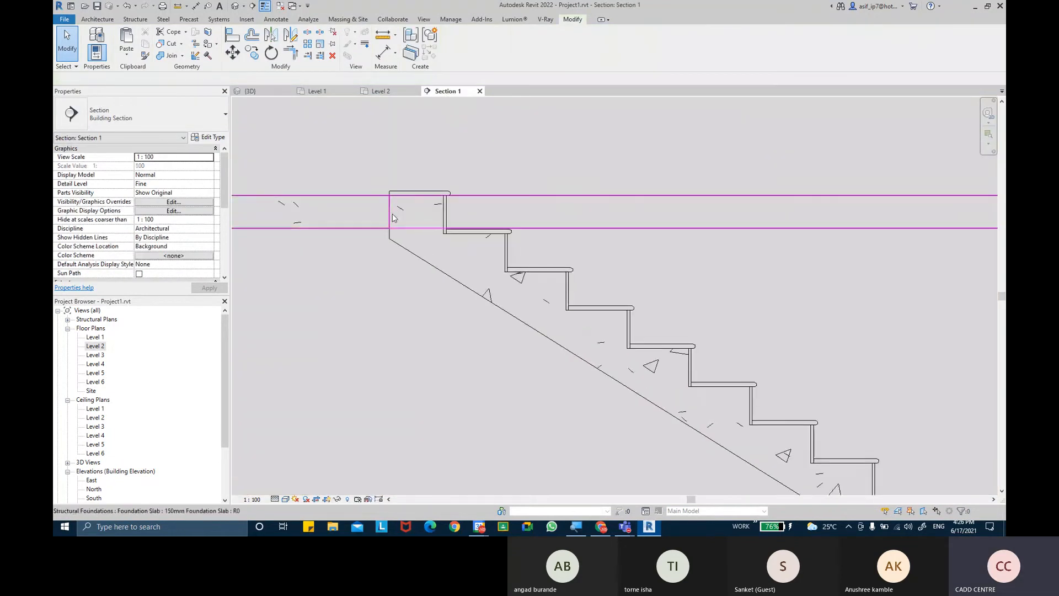
scroll(392, 237, "up", 2)
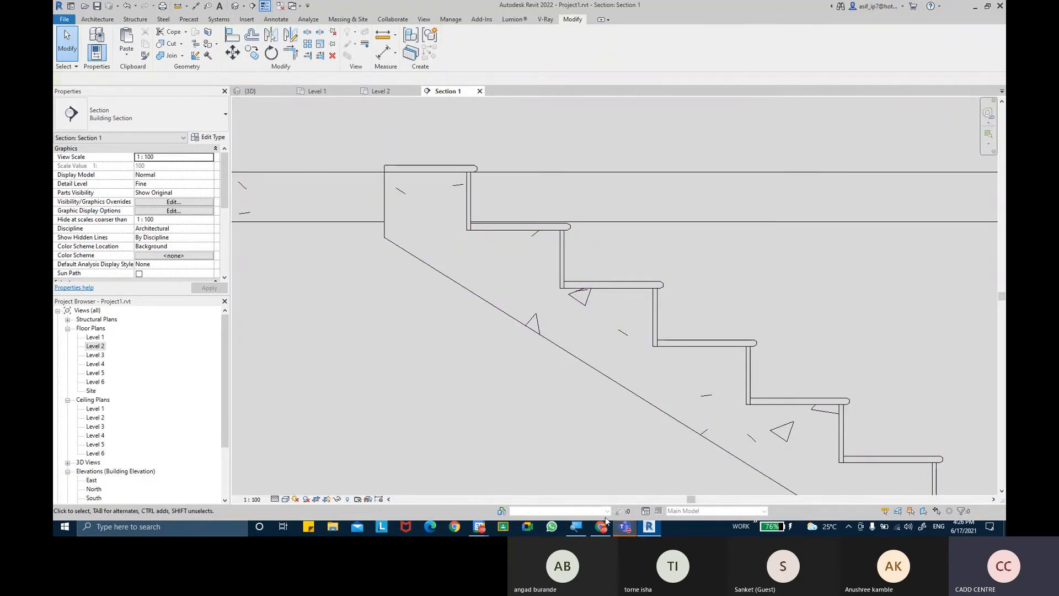
mouse_move(625, 526)
left_click(659, 470)
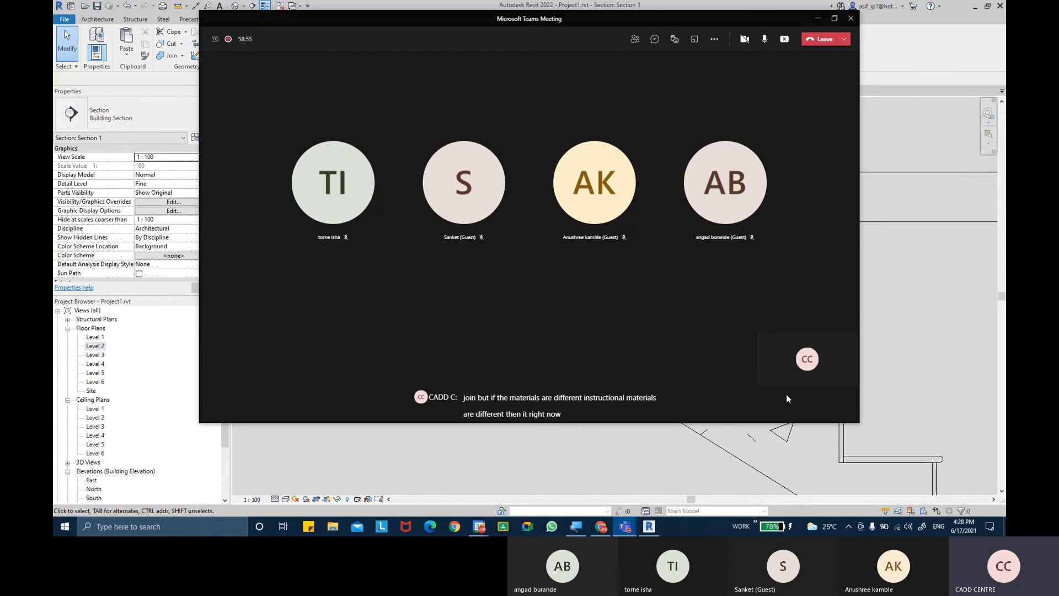
left_click(817, 18)
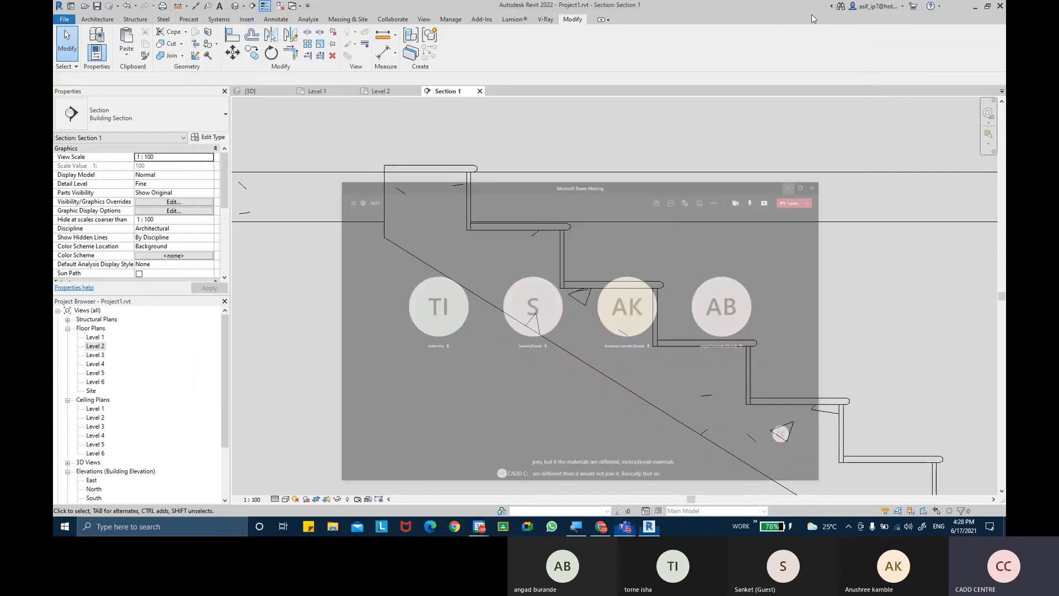
- Check the materials and structural depth in the stair's monolithic run type properties, keeping the type as it is
left_click(485, 309)
left_click(208, 137)
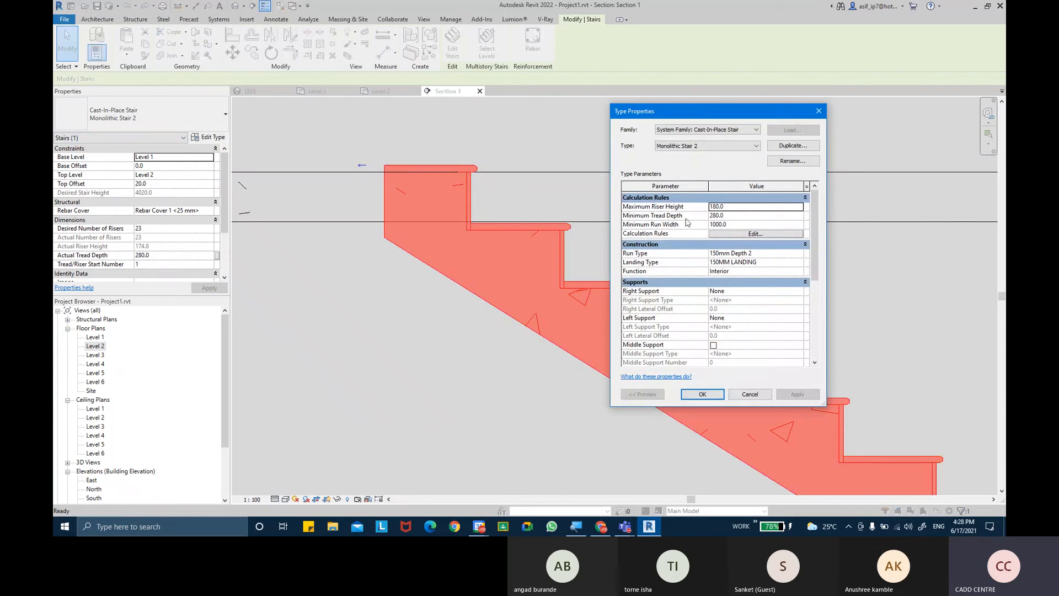
left_click(796, 253)
left_click(800, 254)
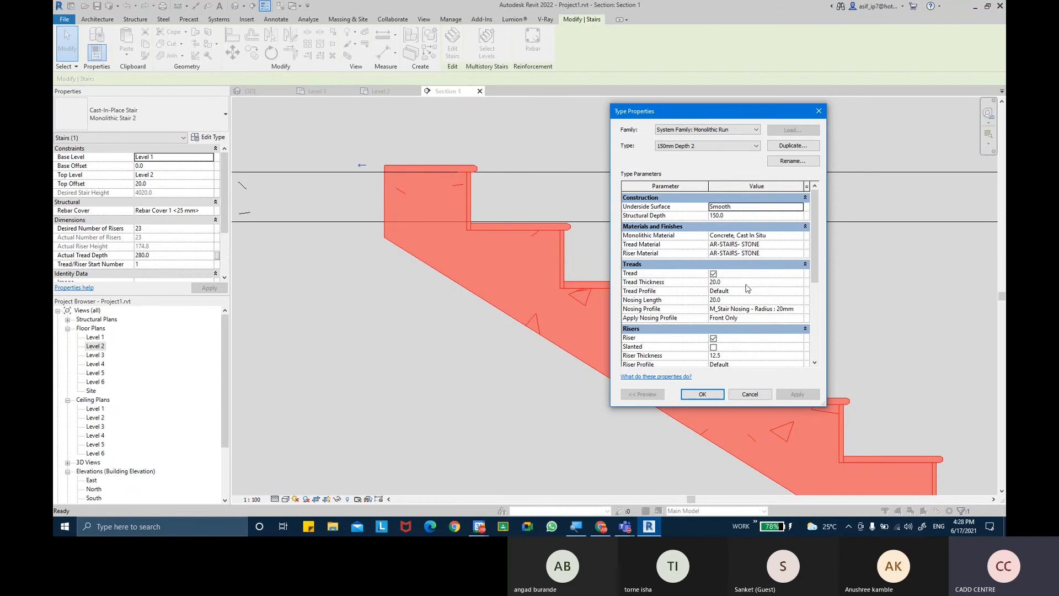
left_click(702, 394)
left_click(701, 394)
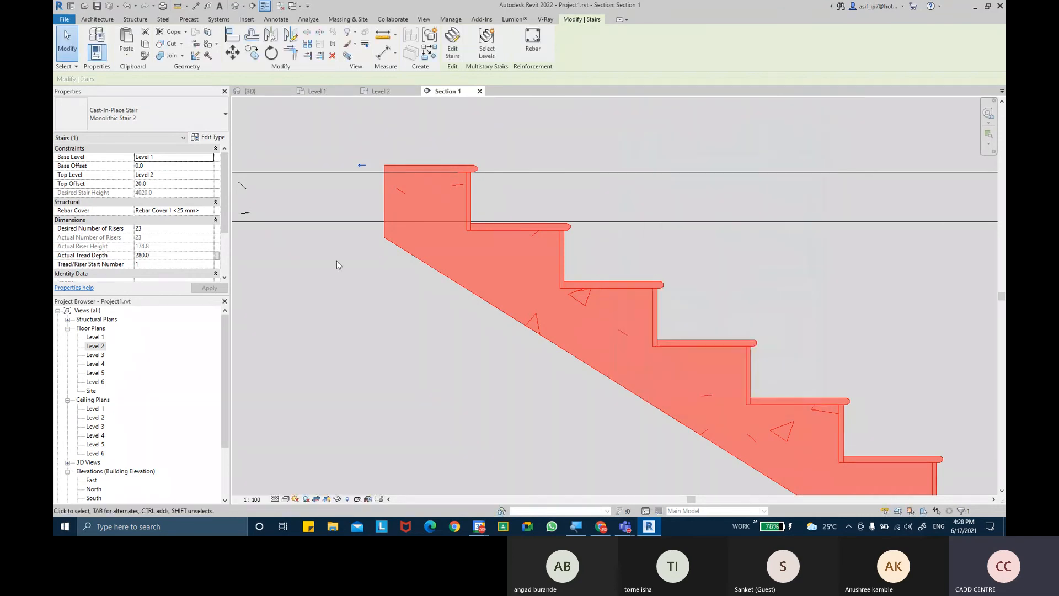
- Check the structure layer's material in the Level 2 foundation slab's assembly, widening the material column to read it
left_click(322, 222)
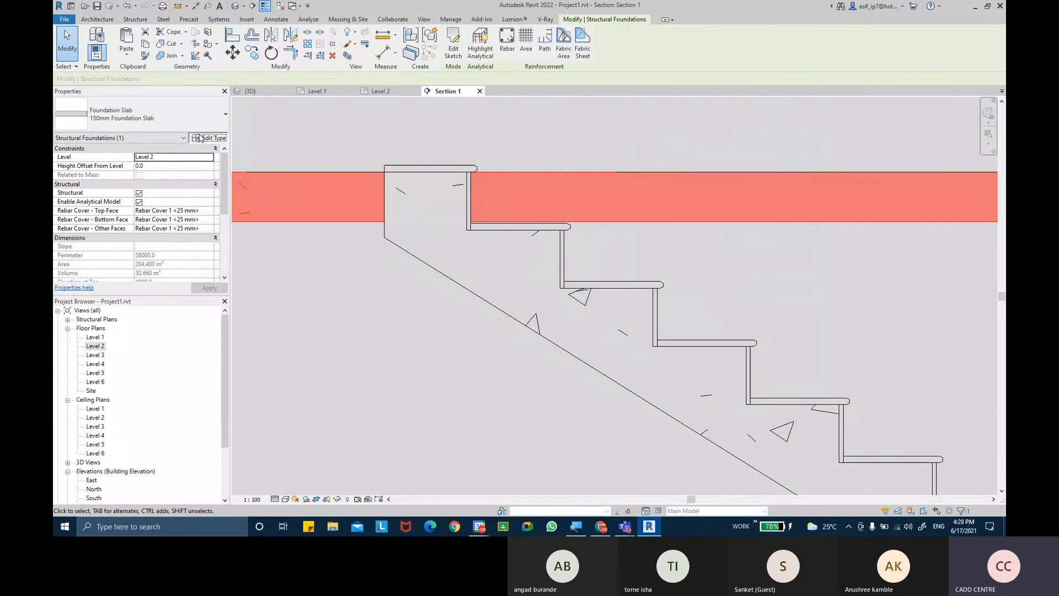
left_click(200, 138)
left_click(793, 207)
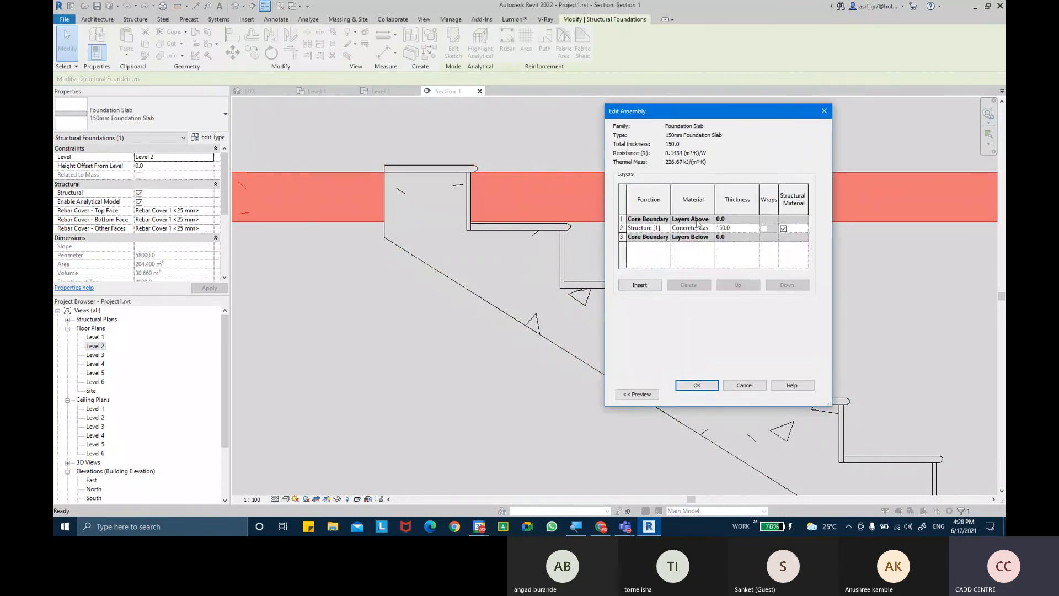
left_click_drag(715, 196, 750, 194)
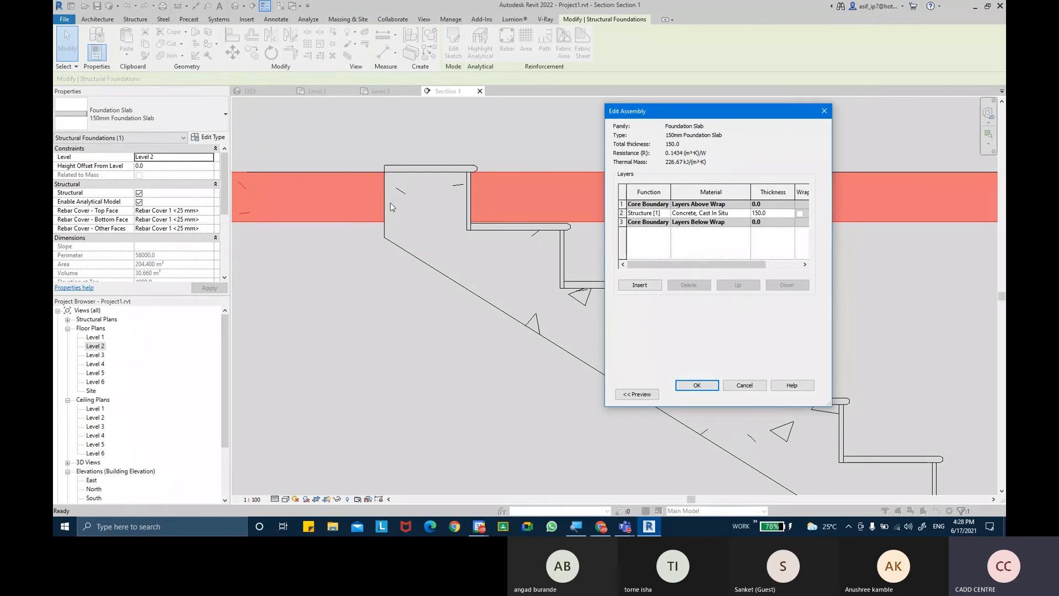
left_click(712, 386)
left_click(706, 393)
- Try to join the Level 2 foundation slab with the stair in section, resolve the reference error and leave the join command
left_click(370, 160)
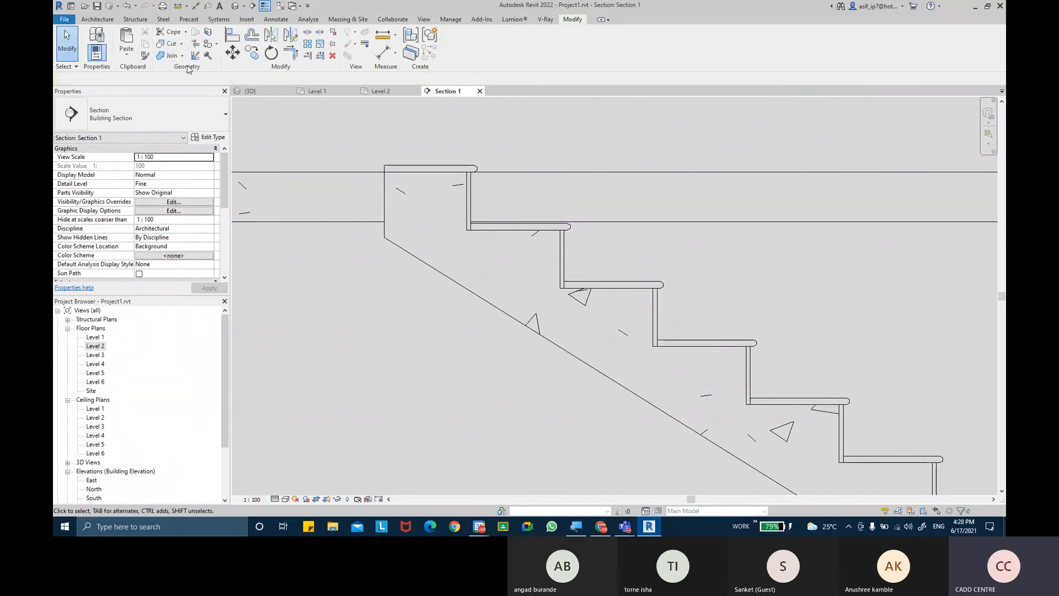
left_click(172, 55)
left_click(385, 223)
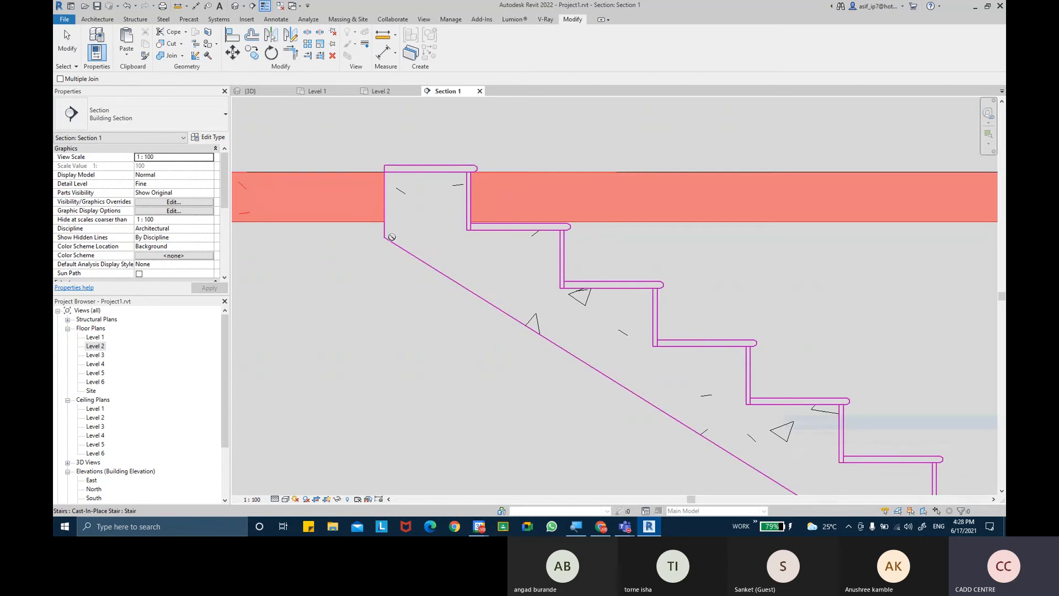
left_click(392, 236)
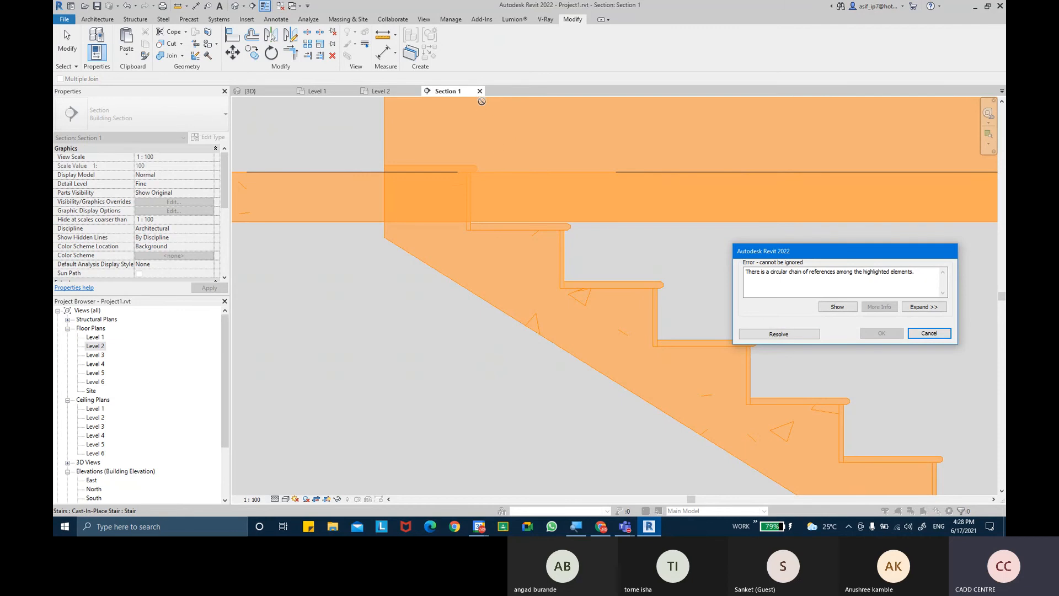
left_click(774, 335)
scroll(444, 333, "down", 5)
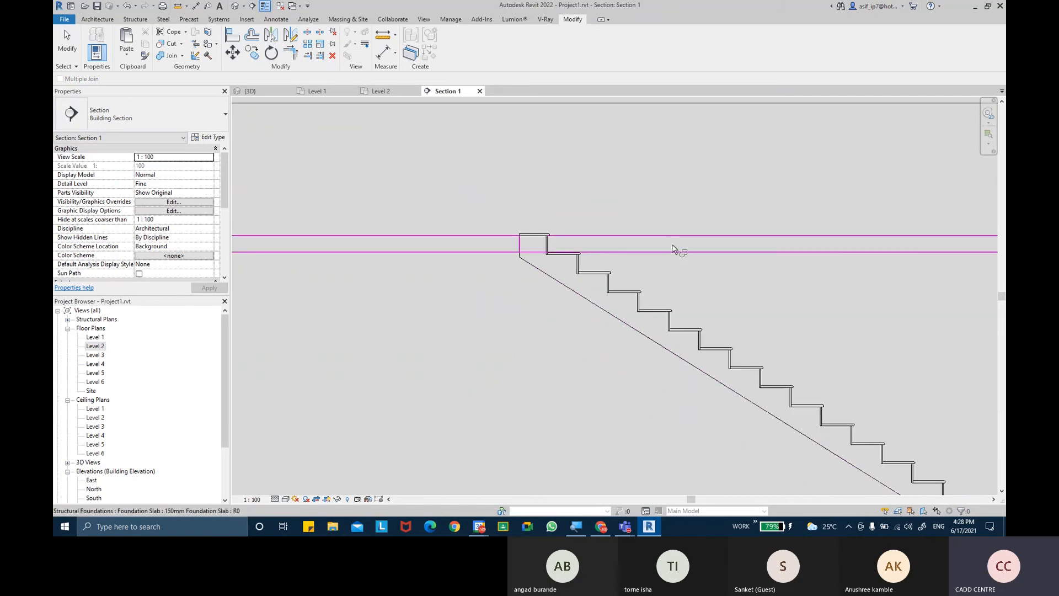
scroll(711, 270, "down", 5)
middle_click_drag(712, 270, 560, 232)
scroll(626, 250, "up", 2)
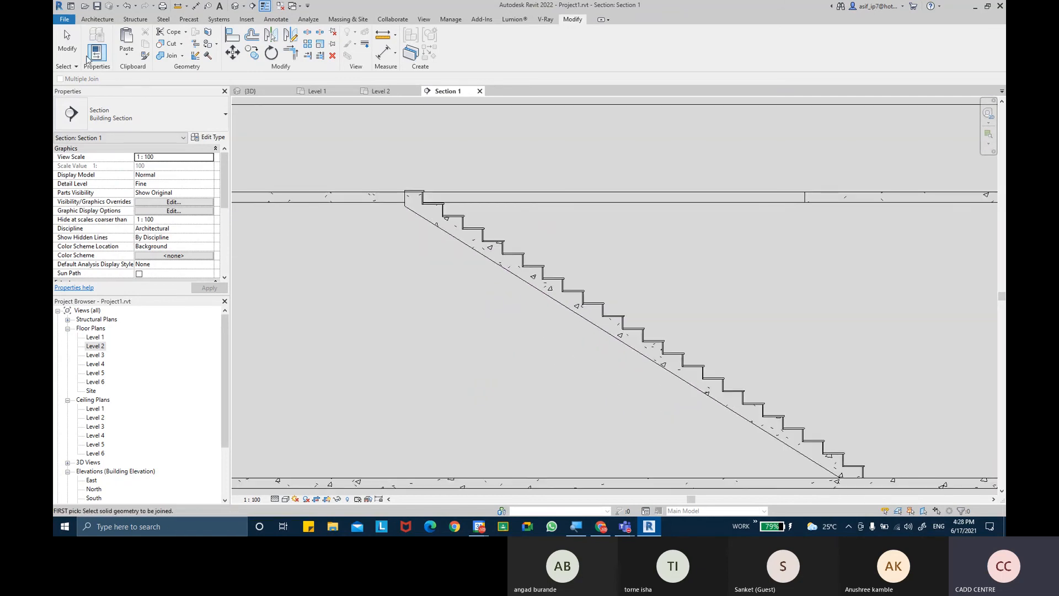
left_click(67, 44)
- Set the structural depth of the stair's 150mm Depth 2 run type to 100 mm and confirm the type properties
scroll(415, 223, "up", 2)
left_click(409, 242)
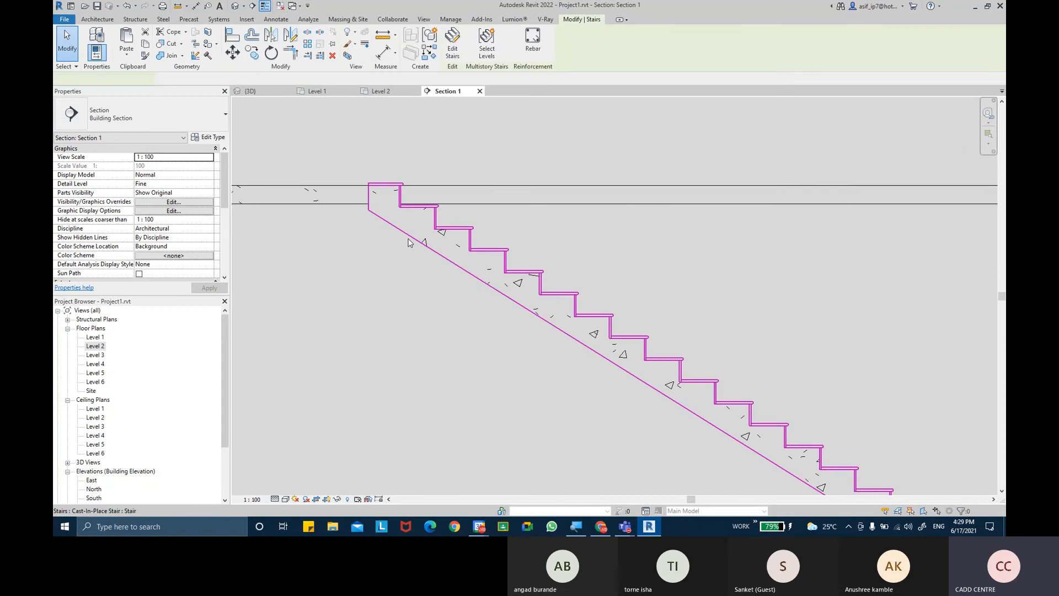
left_click(209, 137)
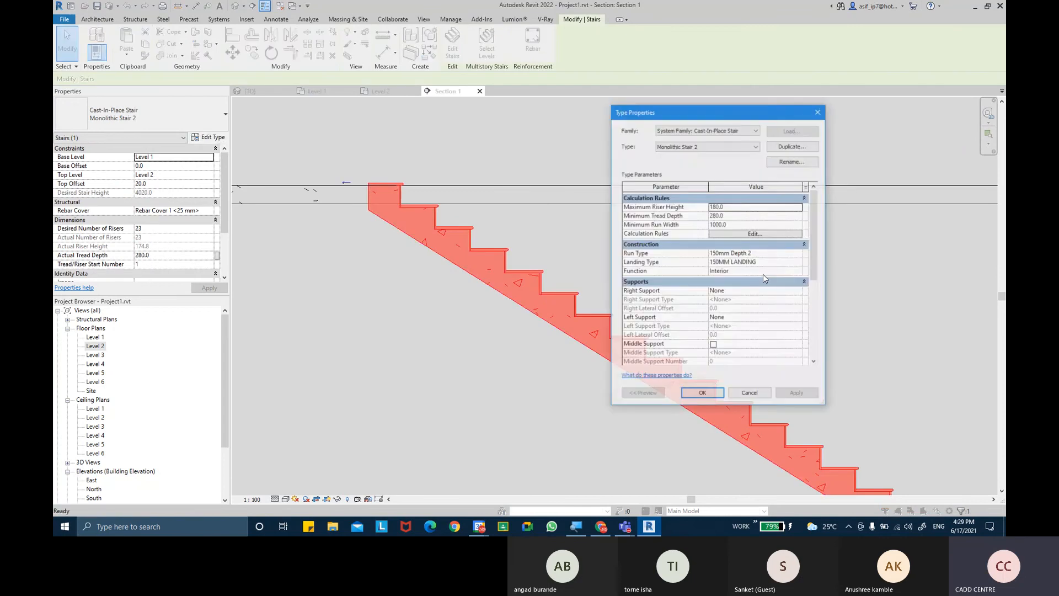
left_click(798, 252)
left_click(750, 216)
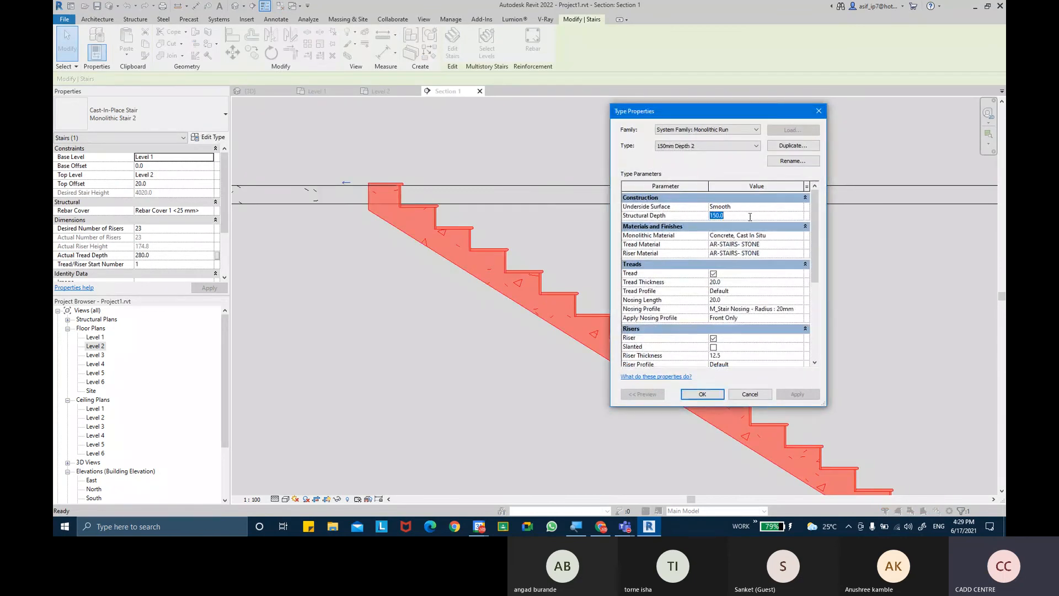
type("100")
left_click(797, 394)
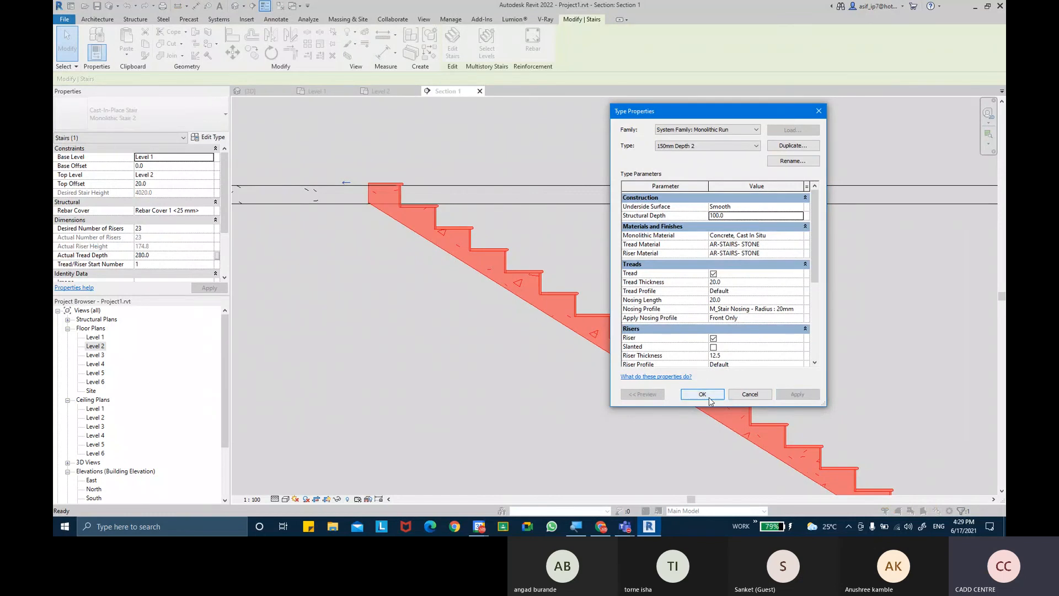
left_click(702, 394)
left_click(702, 394)
left_click(437, 347)
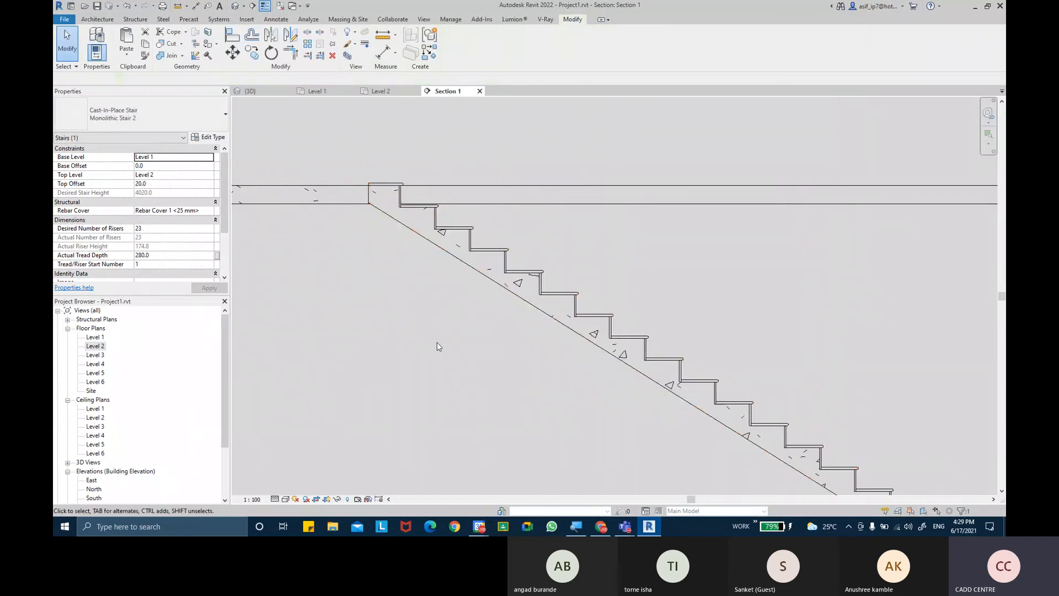
- Examine the thinner stair in section, from its junction with the Level 2 slab down to its foot on Level 1
scroll(437, 346, "up", 3)
scroll(510, 278, "up", 2)
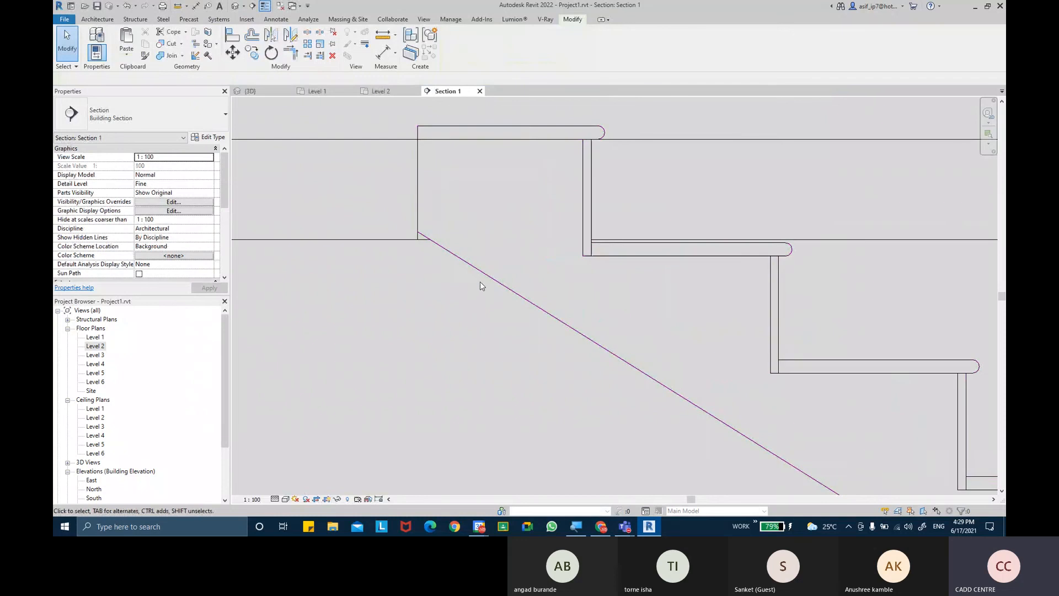
middle_click_drag(485, 295, 490, 304)
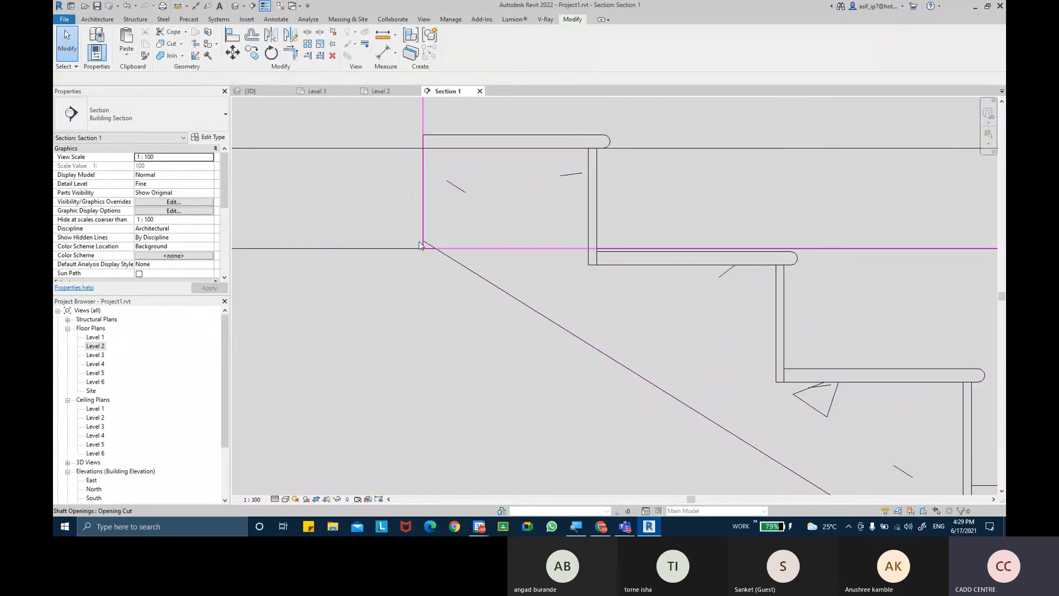
scroll(501, 253, "down", 2)
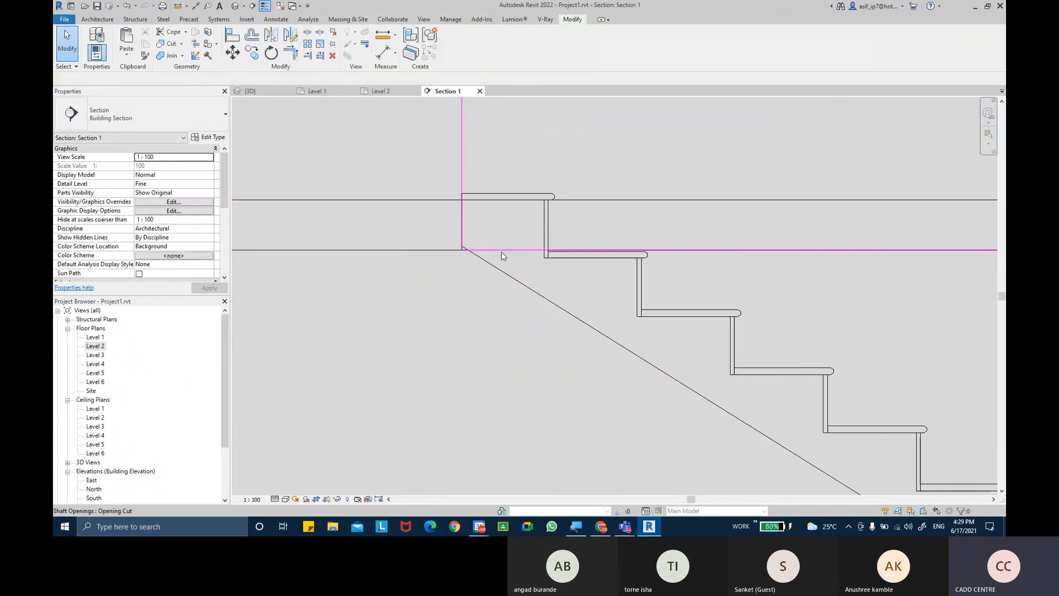
scroll(624, 305, "down", 3)
middle_click_drag(674, 313, 601, 155)
scroll(671, 318, "down", 3)
middle_click_drag(859, 249, 637, 215)
scroll(637, 215, "up", 1)
scroll(637, 214, "down", 1)
scroll(638, 322, "down", 1)
scroll(612, 266, "down", 1)
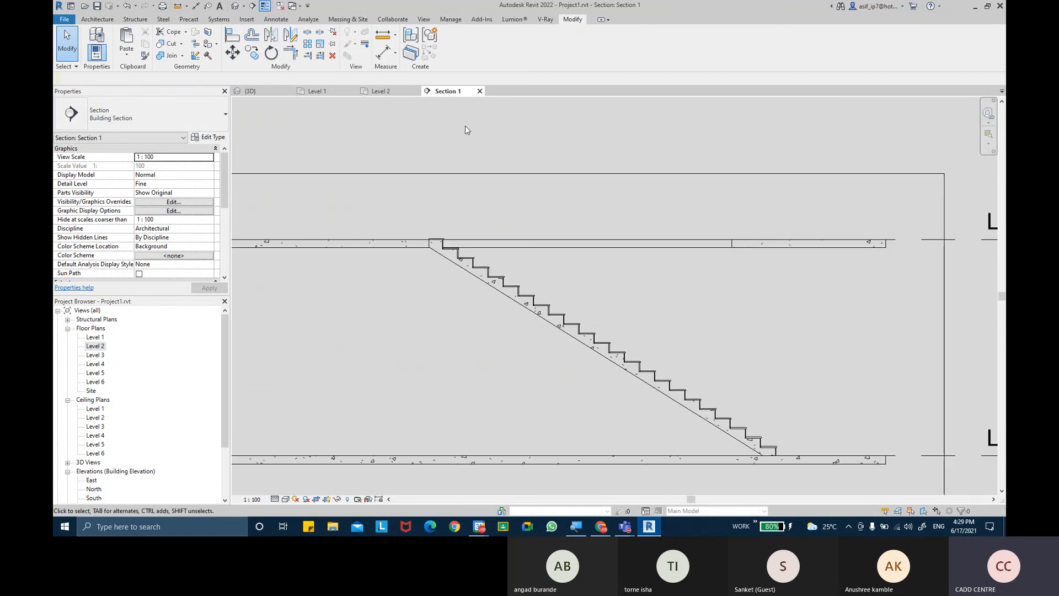
- Examine the finished stair between both slabs in section and in the 3D view, including the Level 2 slab's shaft opening
scroll(471, 148, "up", 1)
scroll(499, 186, "down", 1)
scroll(496, 182, "down", 1)
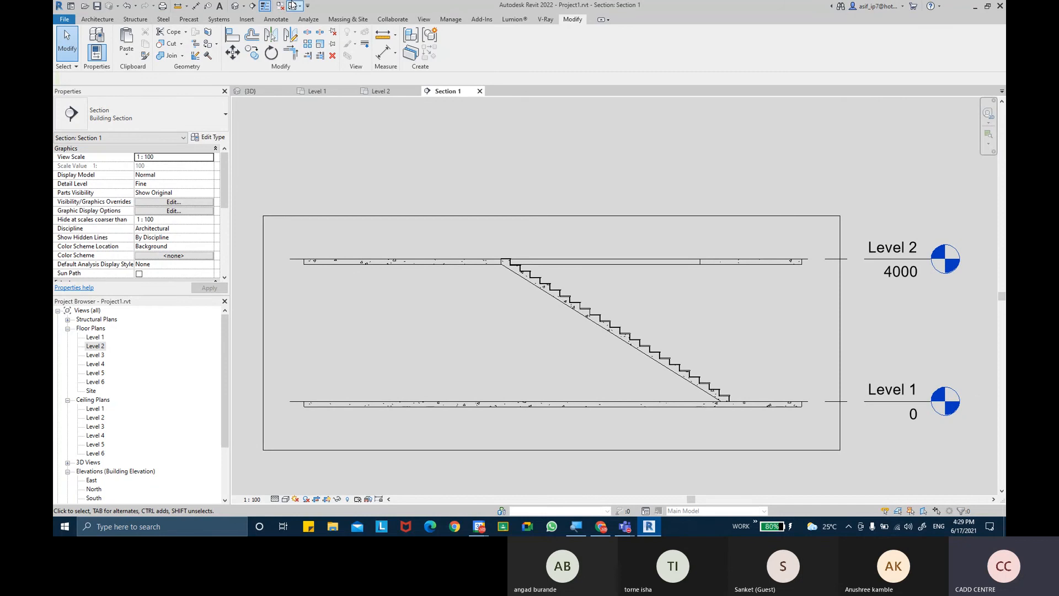
left_click(236, 6)
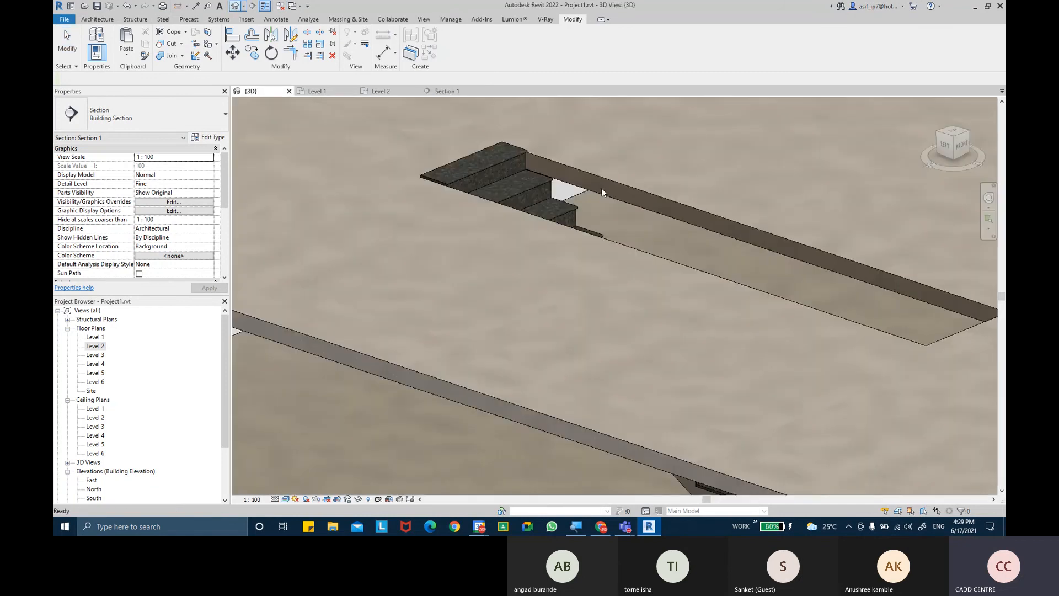
middle_click_drag(602, 191, 645, 171, "shift")
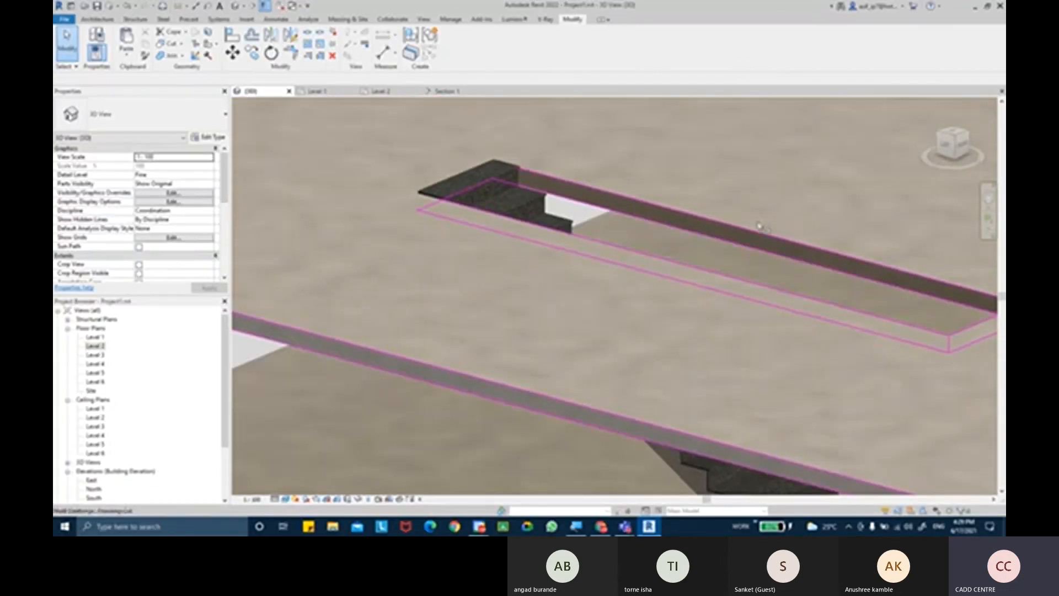
scroll(586, 145, "down", 3)
middle_click_drag(696, 247, 661, 247, "shift")
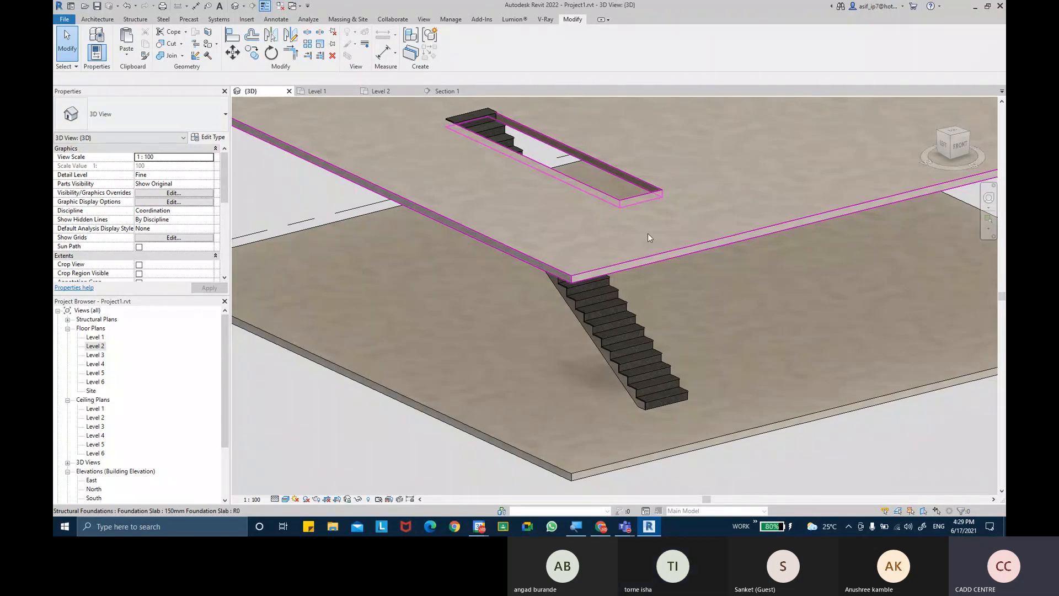
- Switch to the Microsoft Teams meeting and stop sharing the screen
mouse_move(625, 526)
left_click(606, 473)
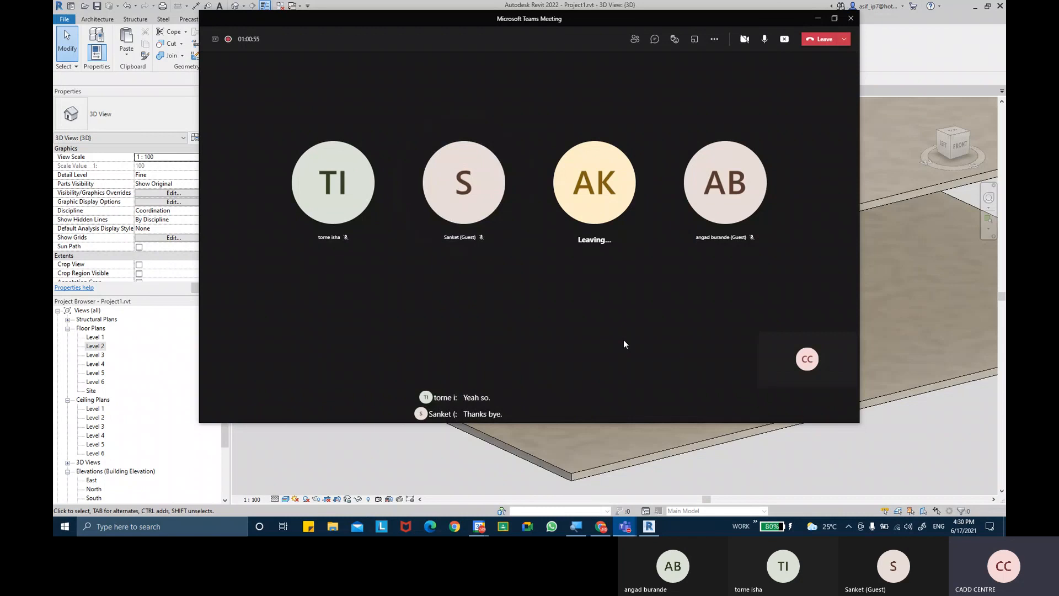
left_click(784, 39)
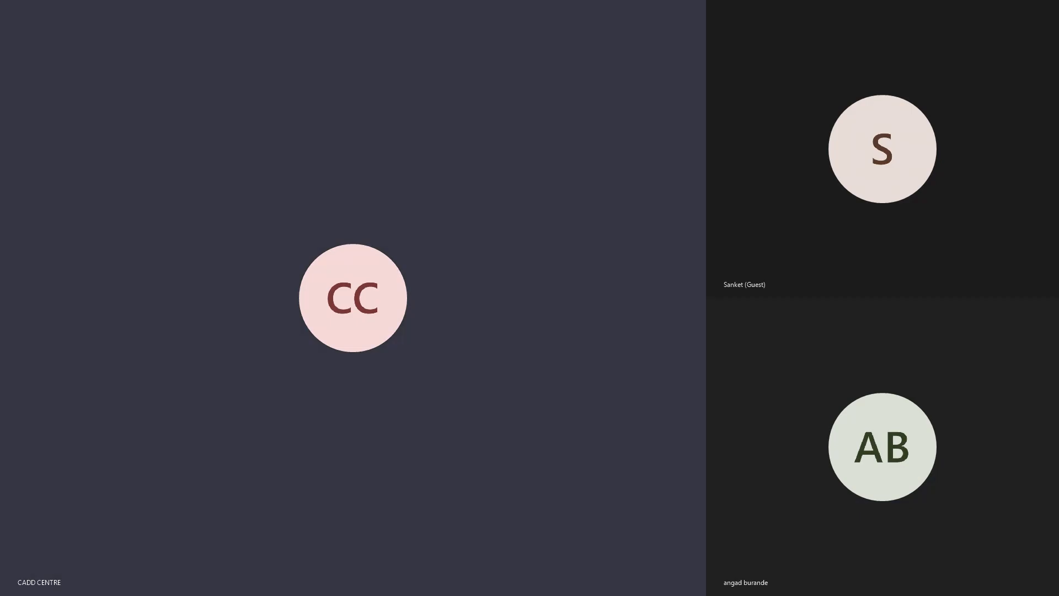